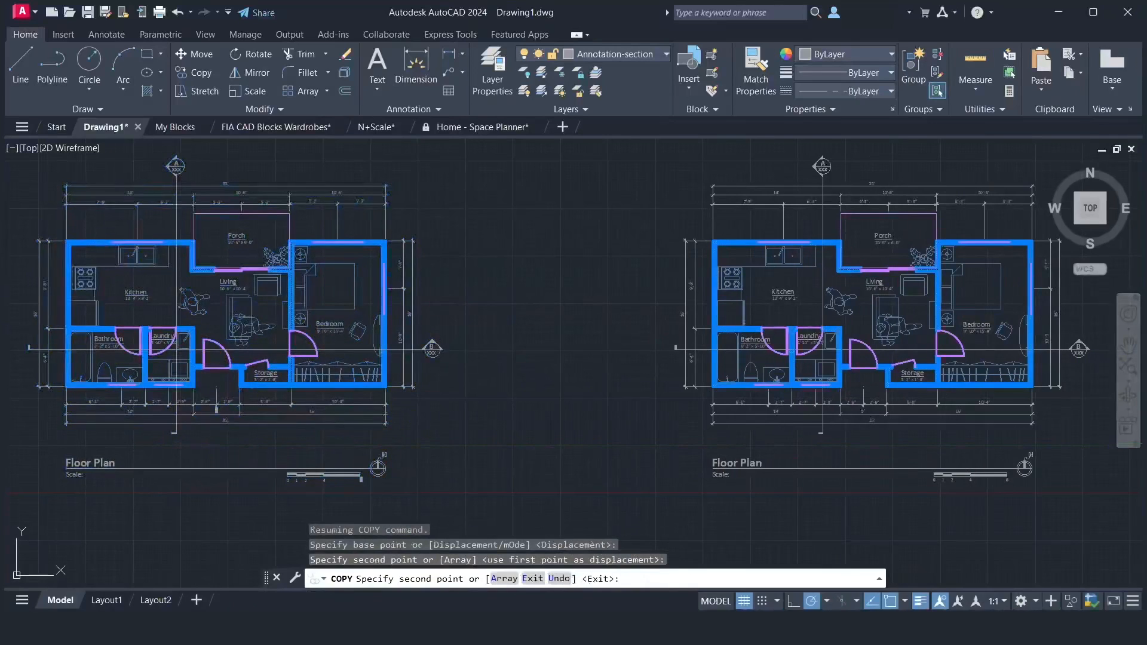
- Turn off the Annotation, Block and Hatch layers and switch off the lineweight display for the copied floor plan
left_click(1128, 348)
left_click_drag(973, 361, 650, 379)
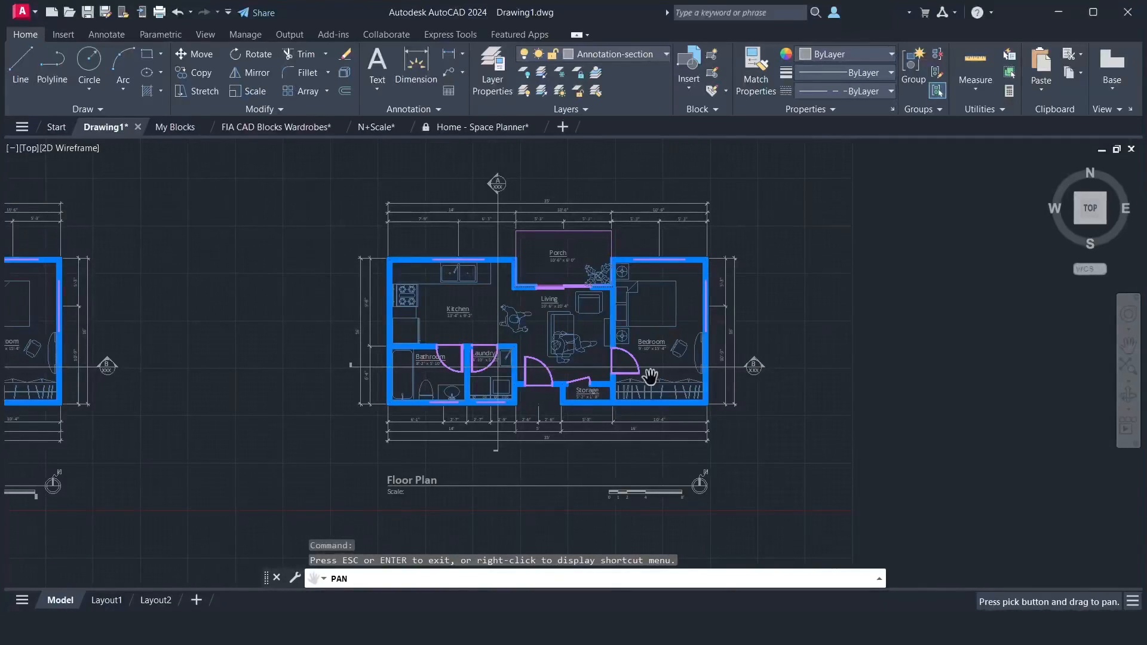
right_click(650, 375)
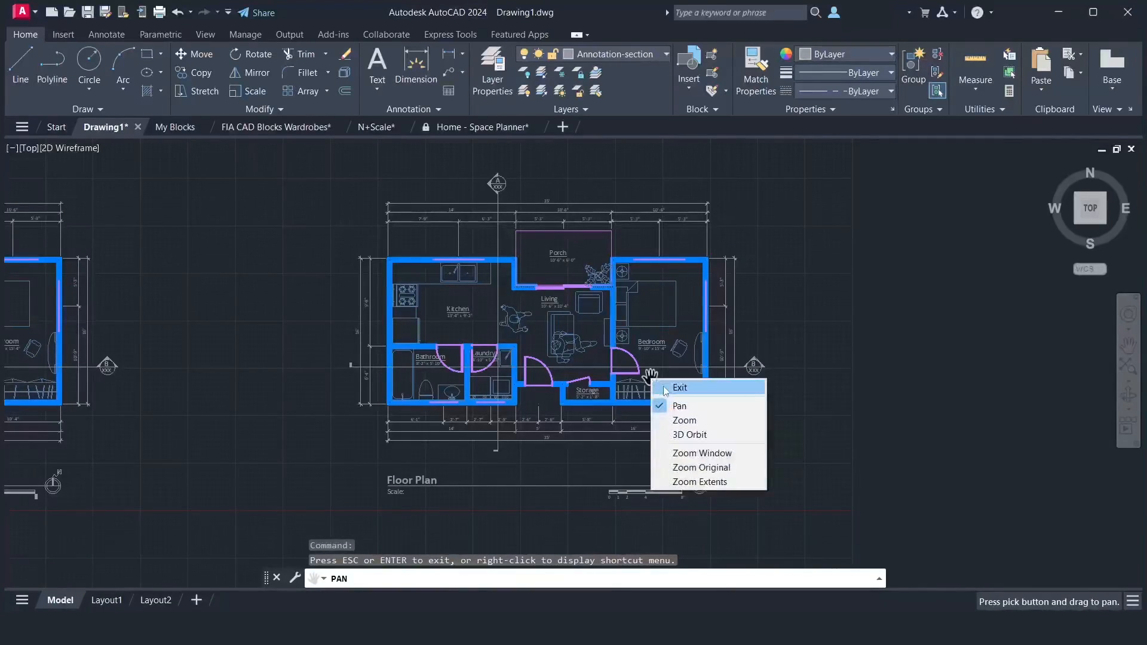
left_click(672, 389)
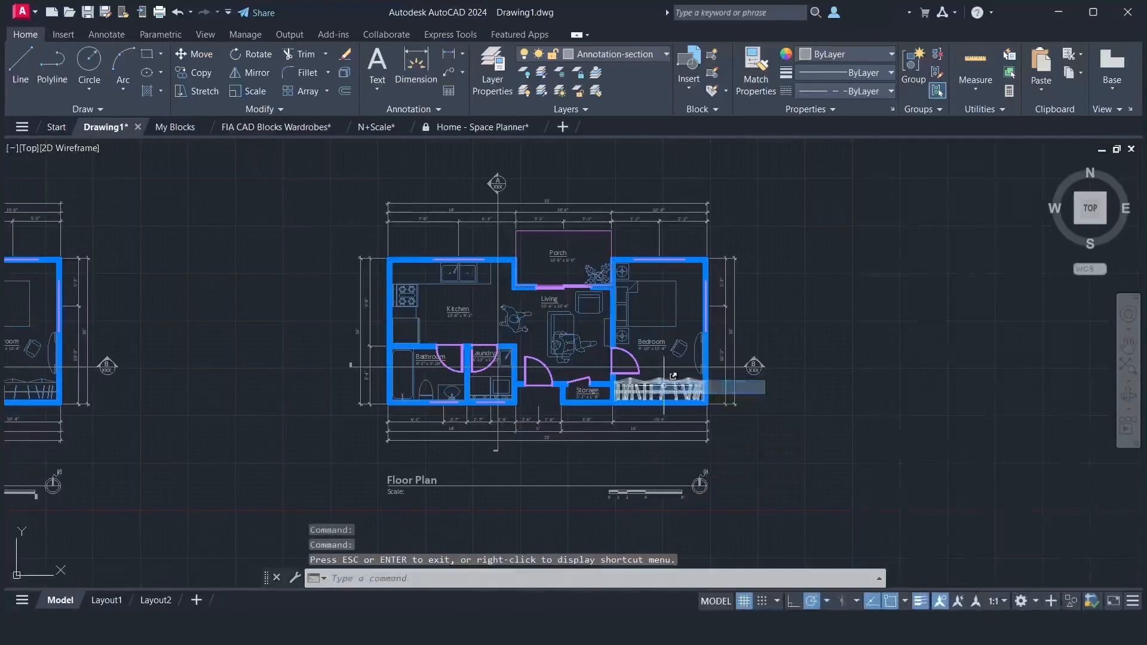
left_click(620, 54)
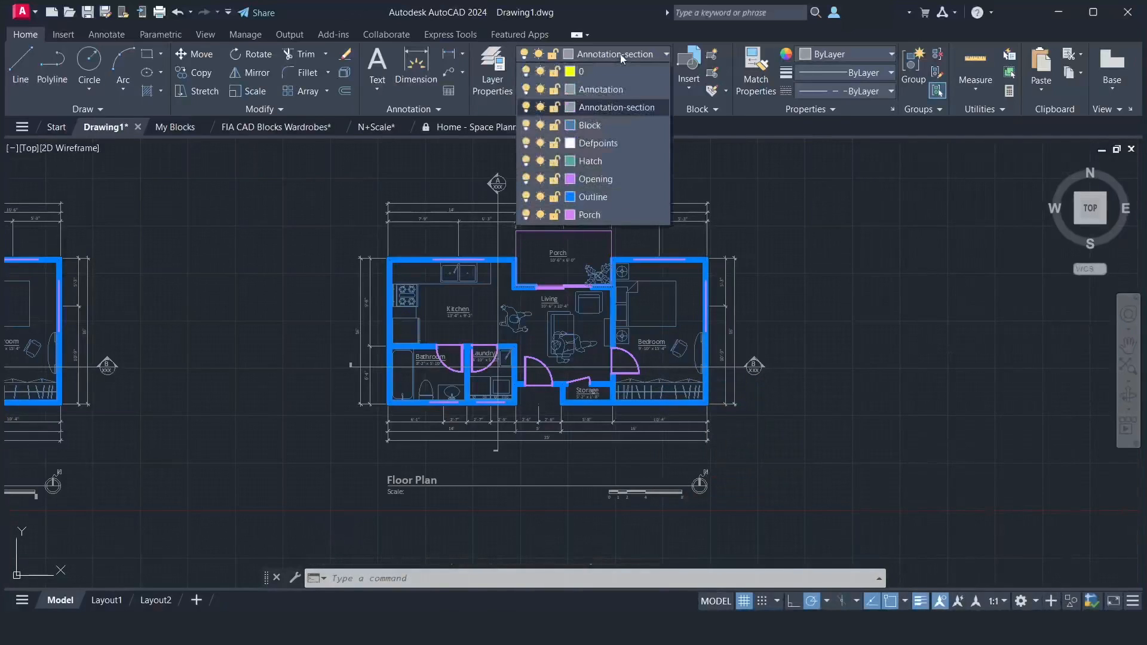
left_click(526, 89)
left_click(526, 125)
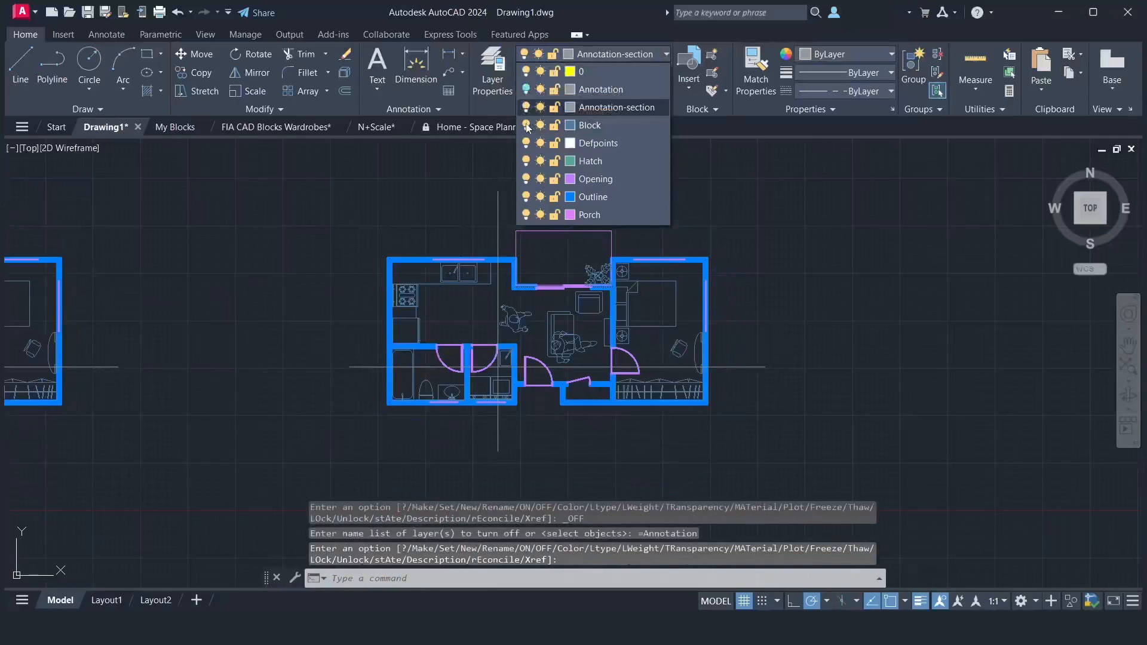
left_click(526, 160)
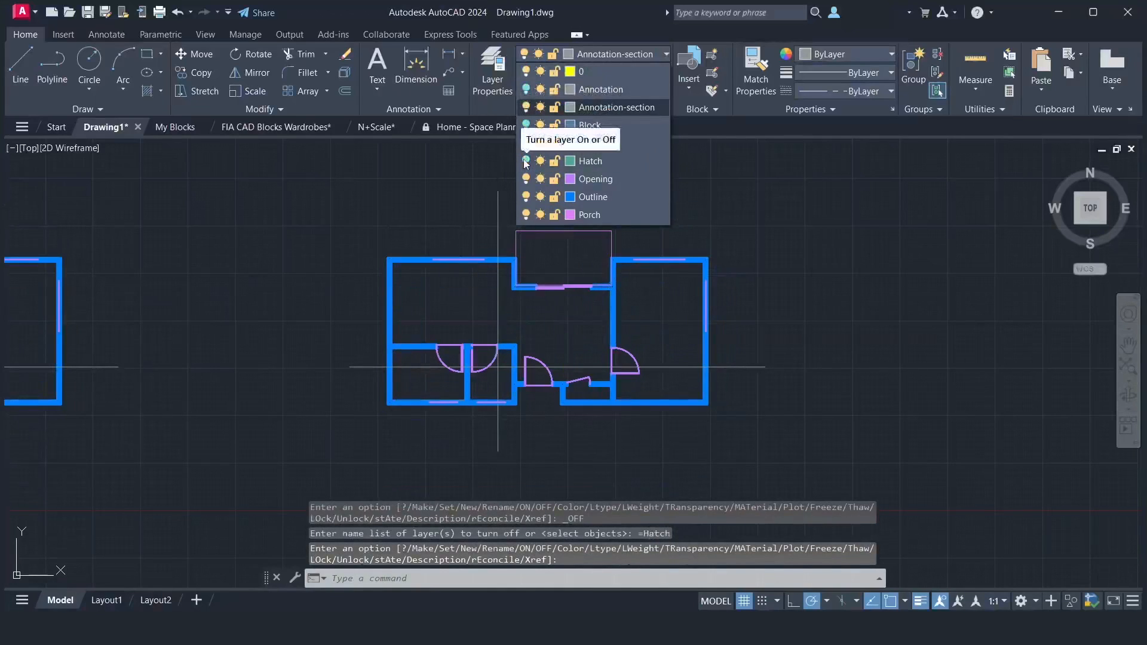
left_click(412, 181)
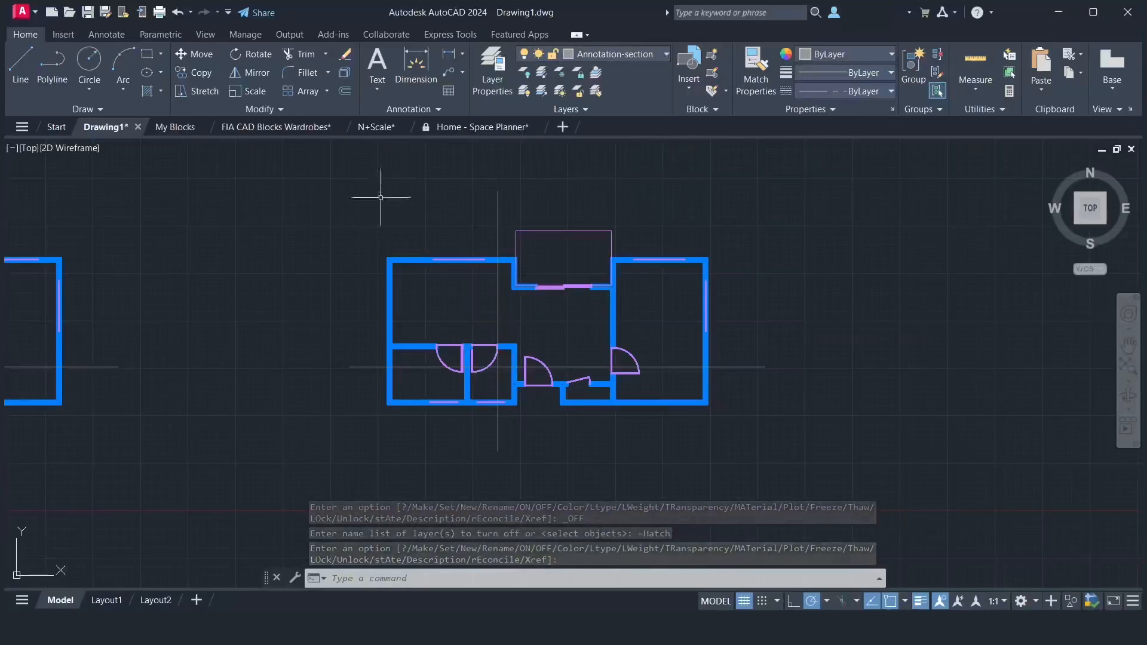
left_click(921, 601)
- Trim the upper, interior and lower wall lines of the copied plan just east of the vertical section line
scroll(730, 429, "up", 2)
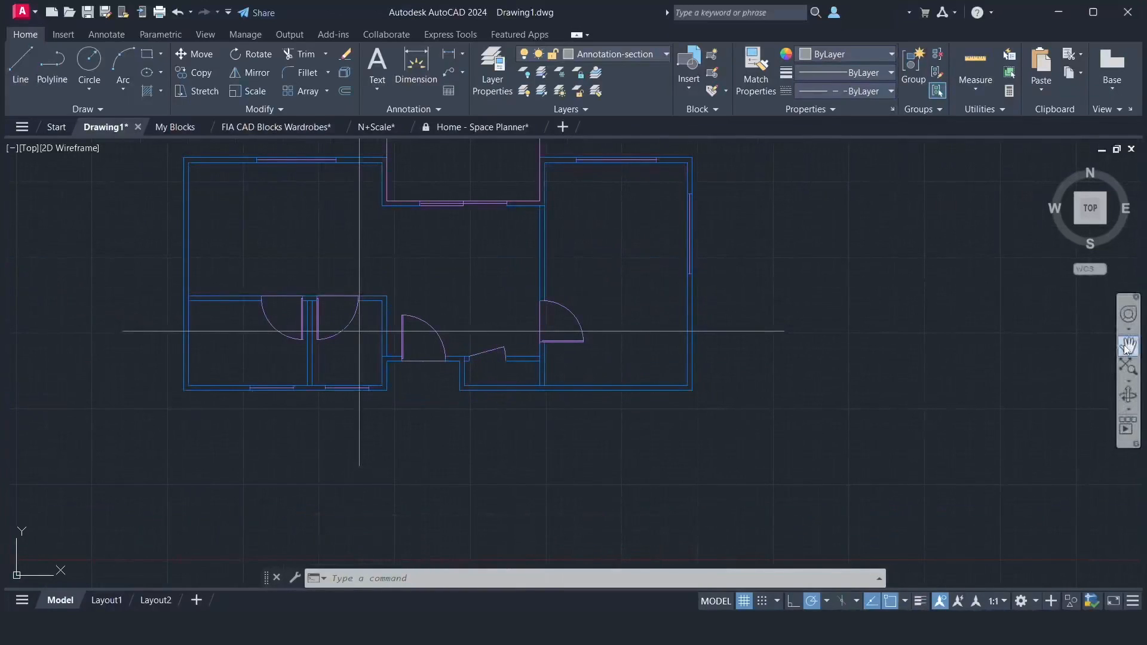
left_click(1128, 345)
left_click_drag(592, 324, 605, 411)
right_click(605, 406)
left_click(616, 403)
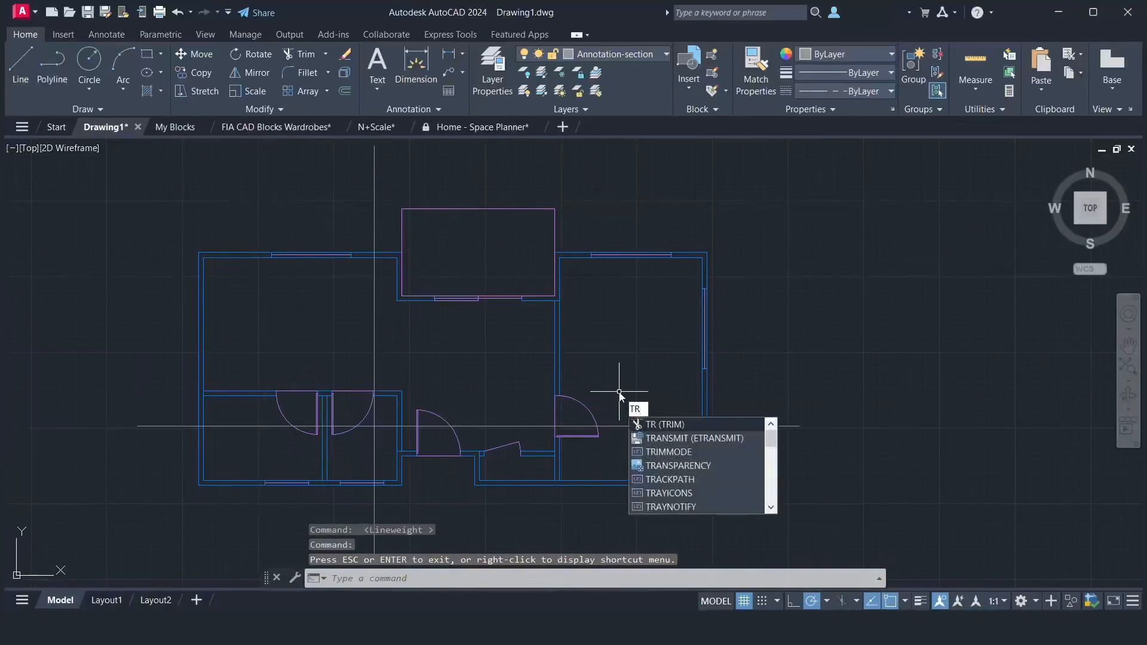
key("Return")
left_click(384, 208)
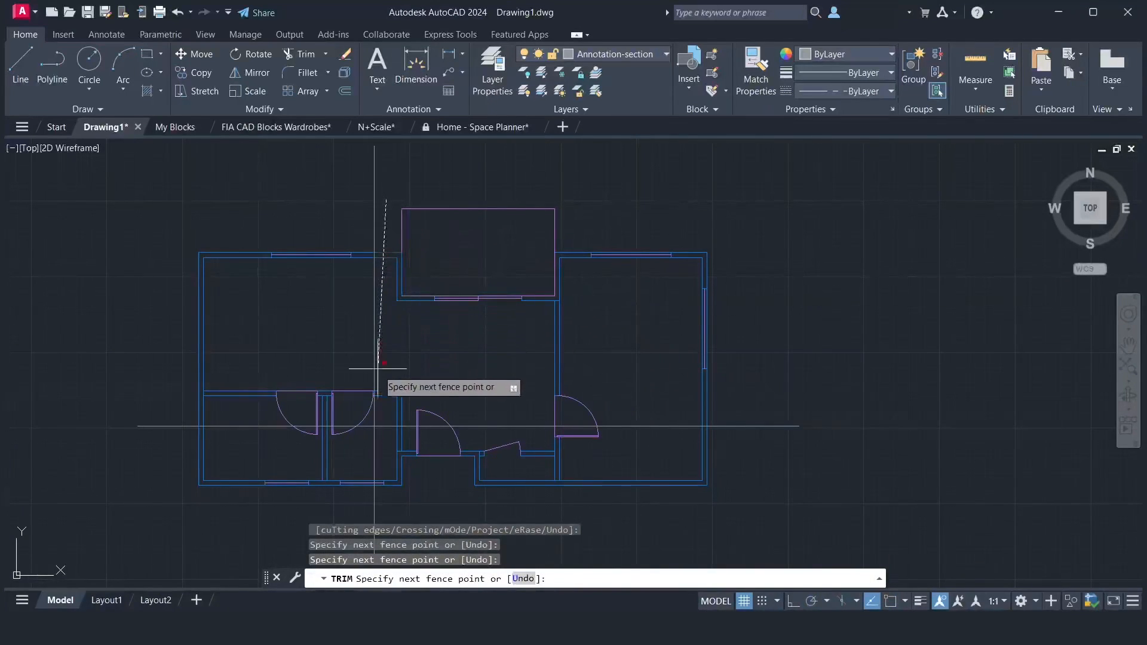
key("Return")
left_click(382, 434)
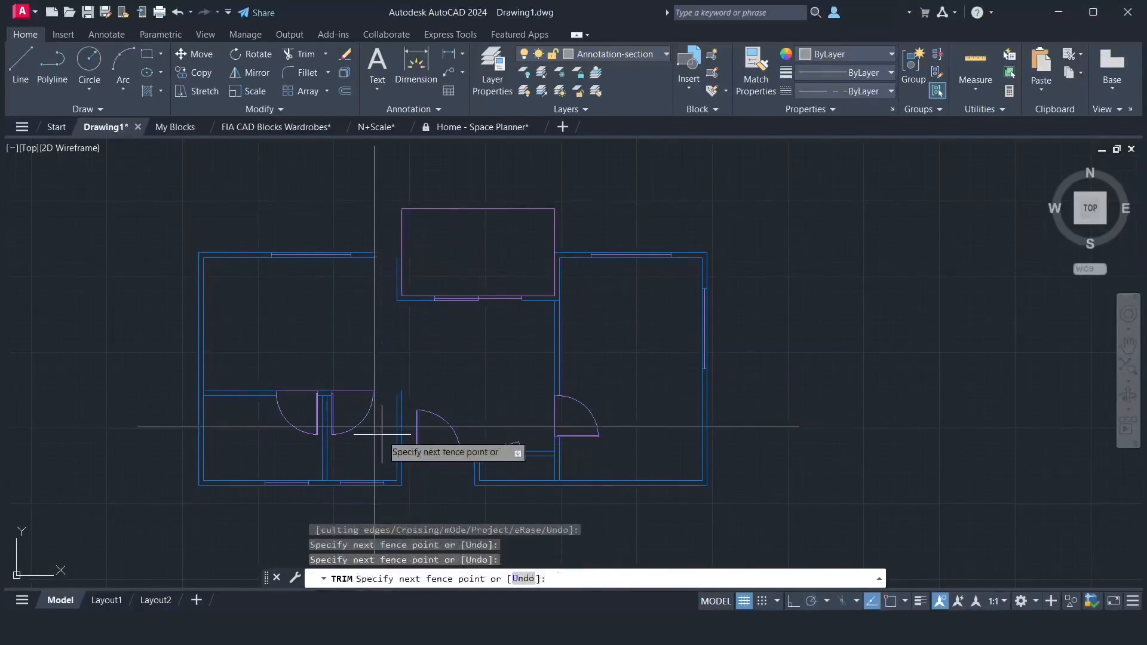
left_click(379, 508)
key("Return")
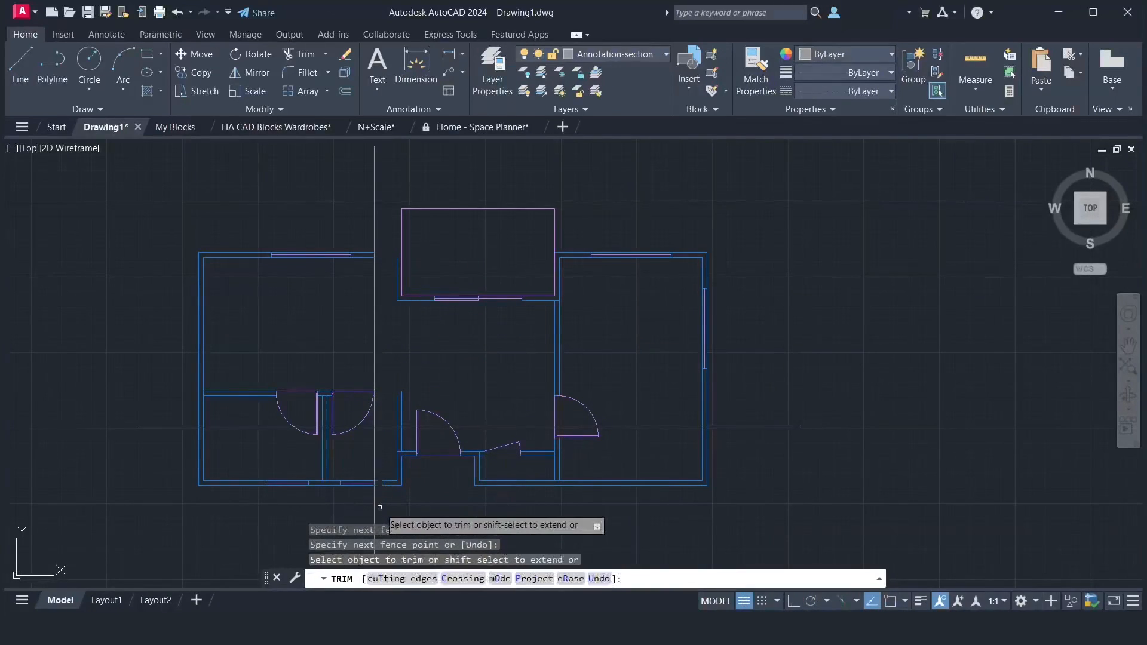
key("Return")
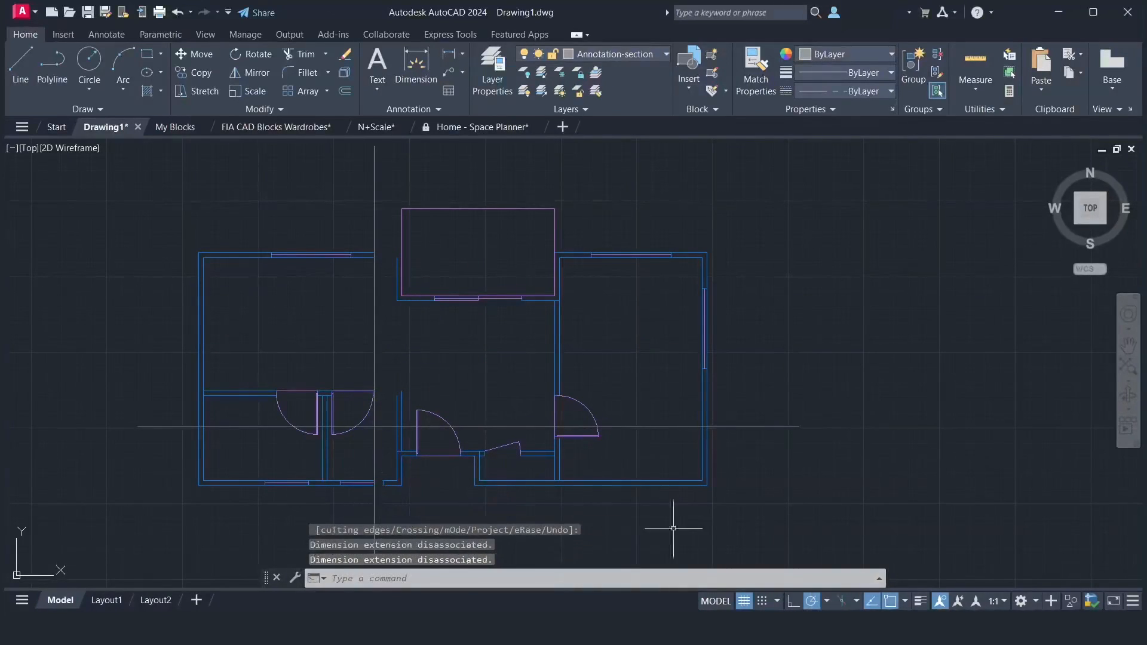
- Delete the part of the copied plan east of the vertical section line, together with the horizontal section line
left_click(763, 512)
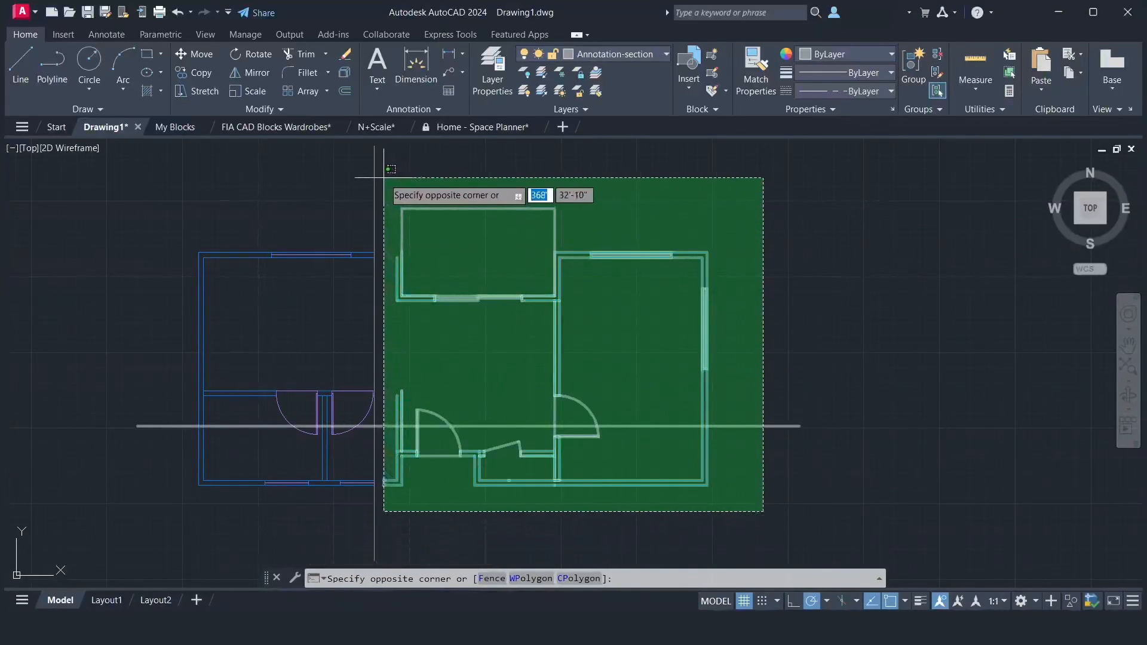
left_click(380, 177)
key("Delete")
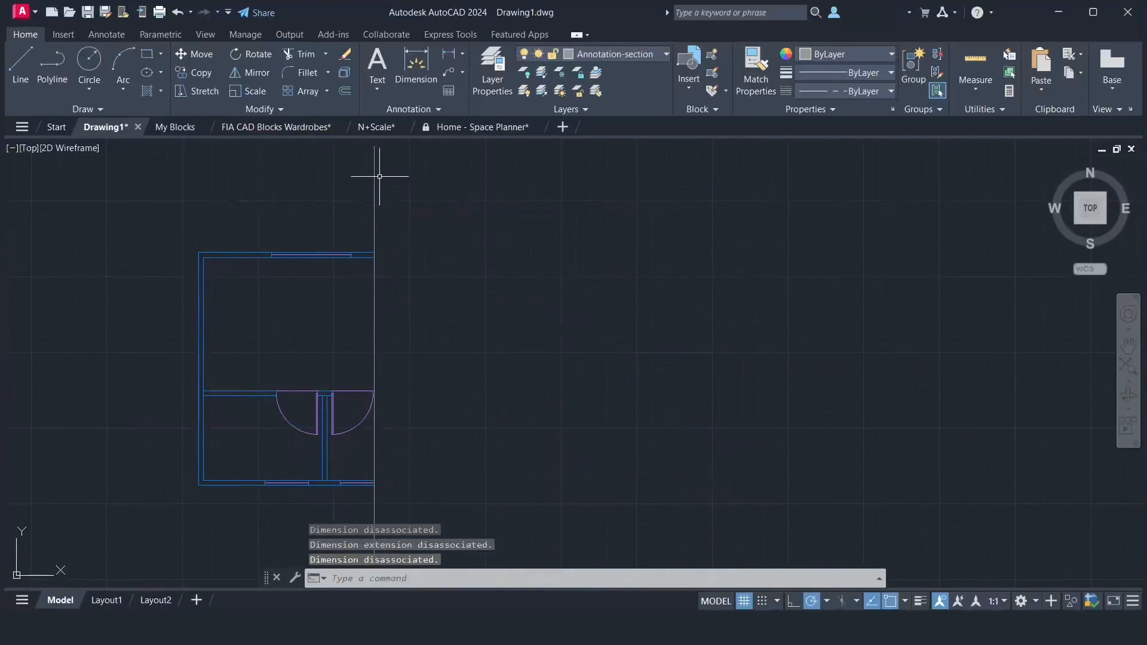
- Copy the vertical section line 20' horizontally to the east, using its upper endpoint as the base point
type("o")
key("Return")
left_click(379, 190)
left_click(346, 189)
key("Return")
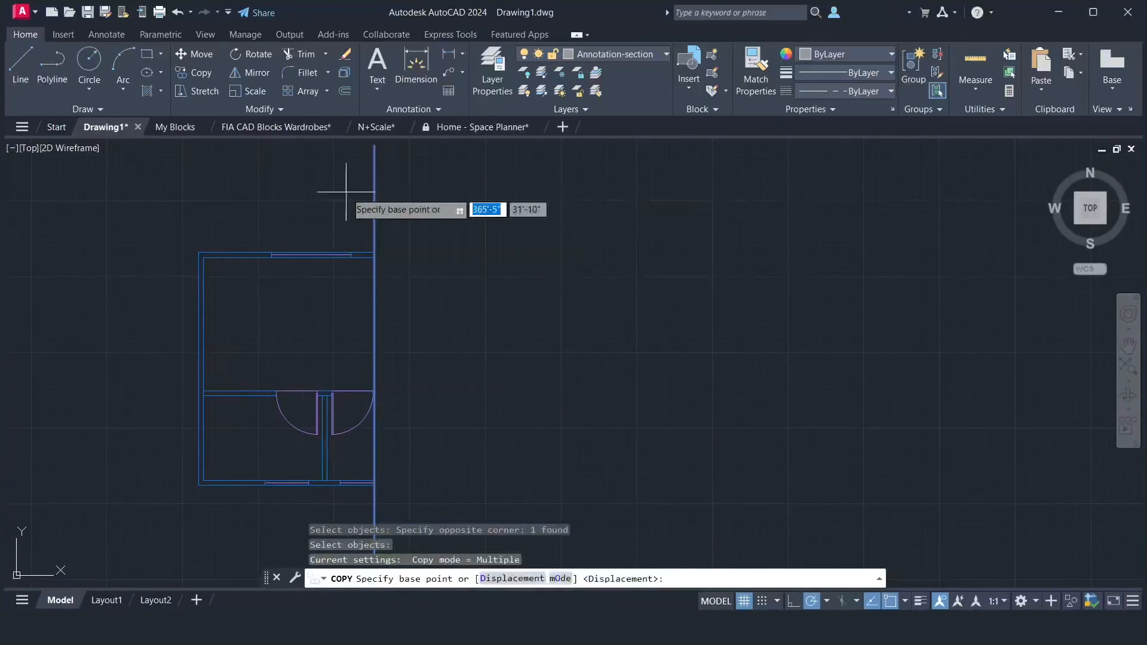
left_click(375, 146)
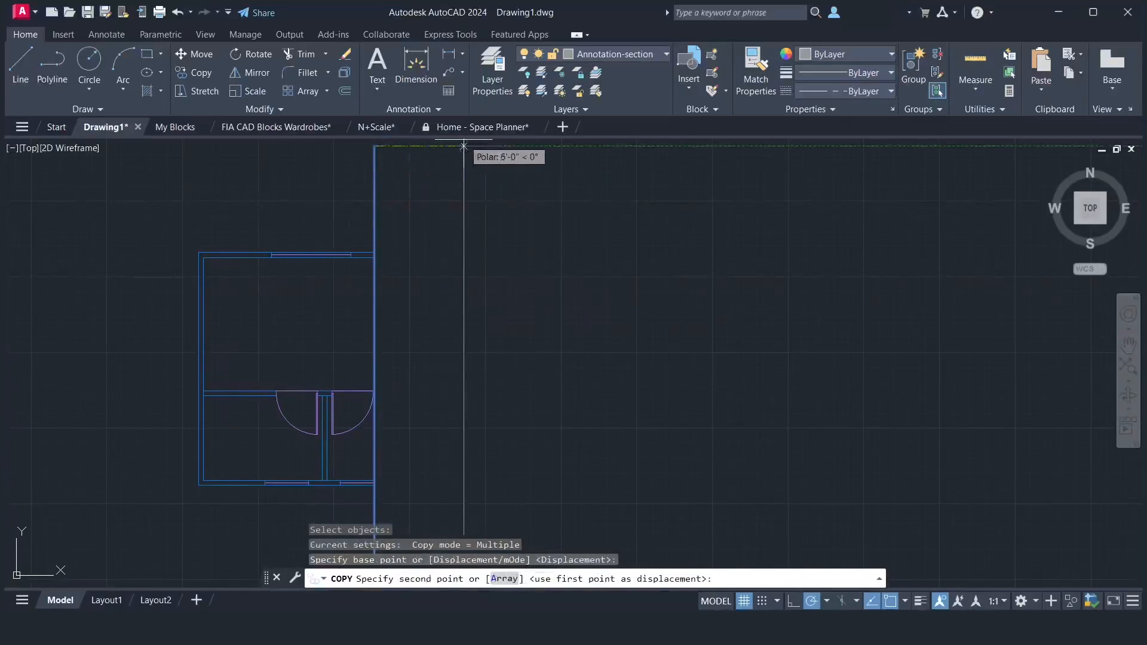
type("20")
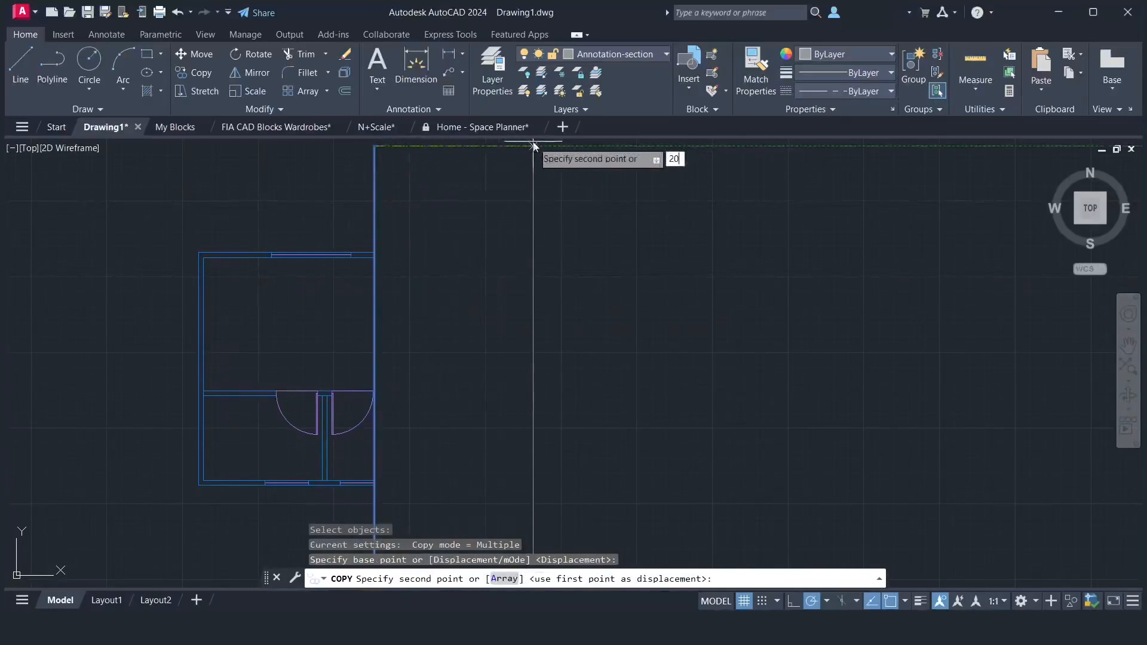
type("'")
key("Return")
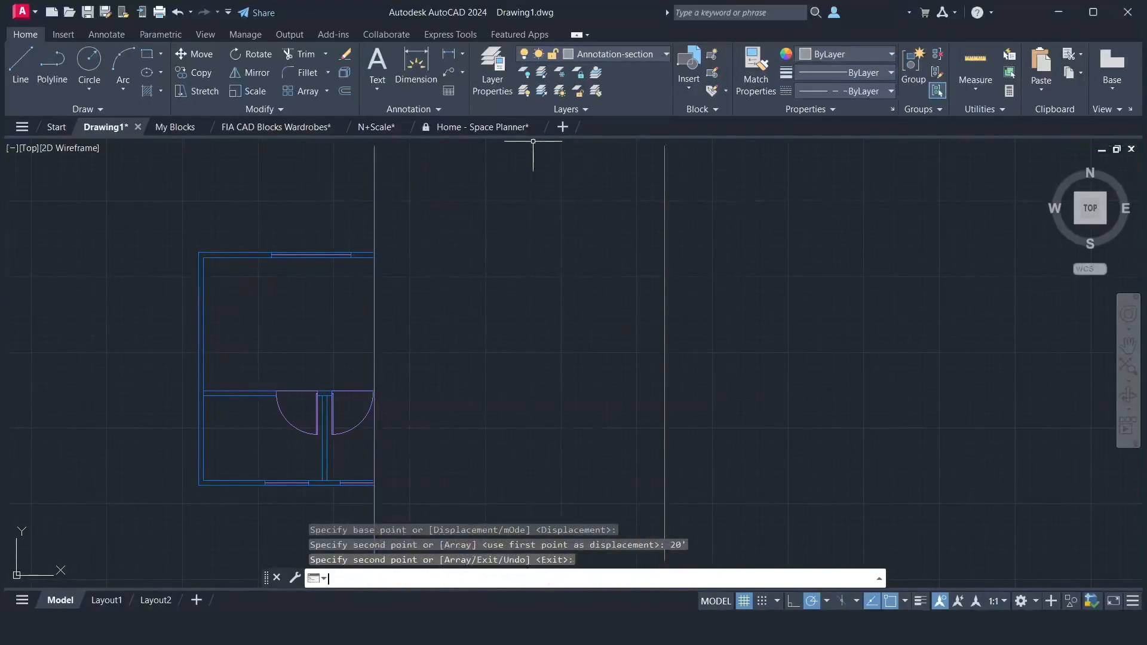
key("Return")
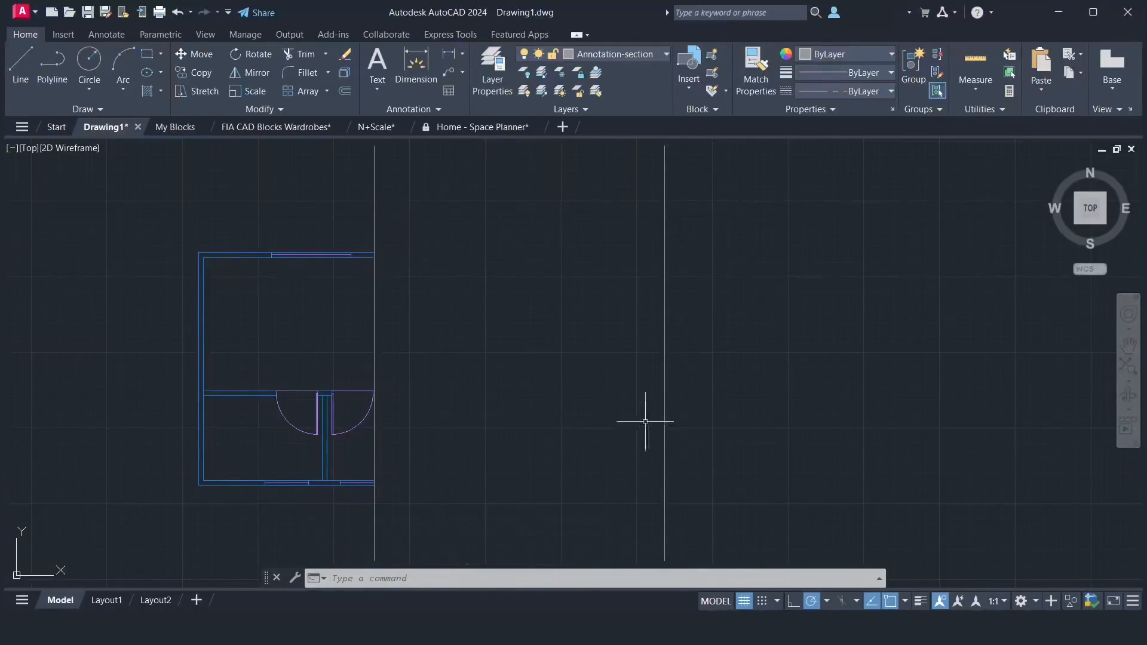
- Make layer 0 current and draw a horizontal line from the upper exterior wall's outer face to the copied section line
left_click(627, 54)
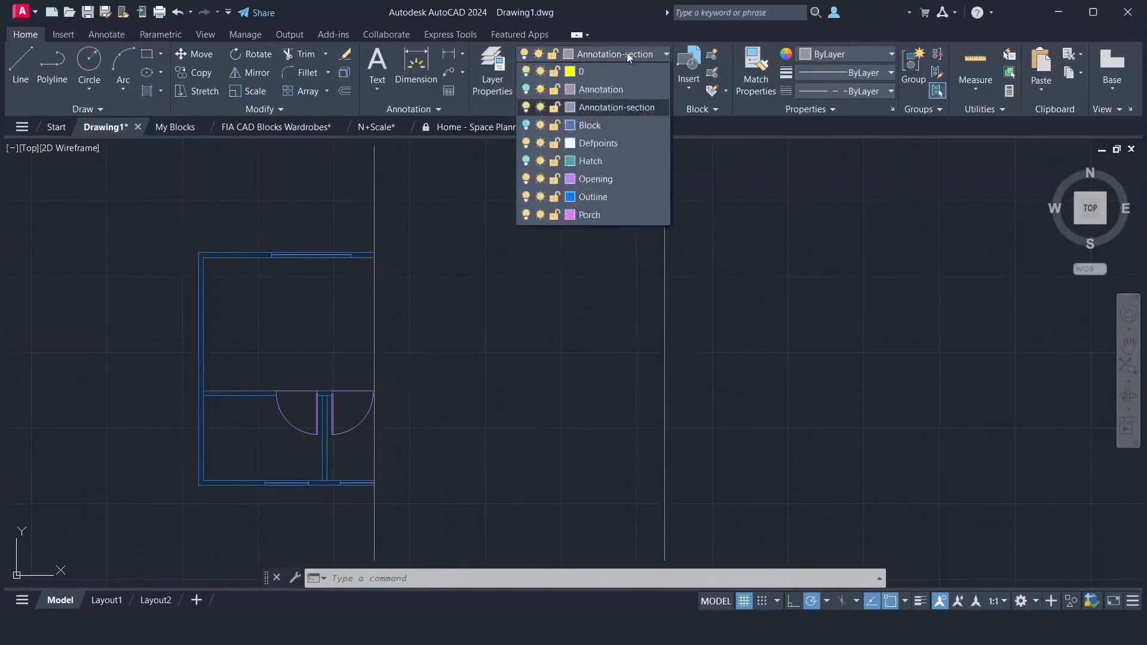
left_click(589, 71)
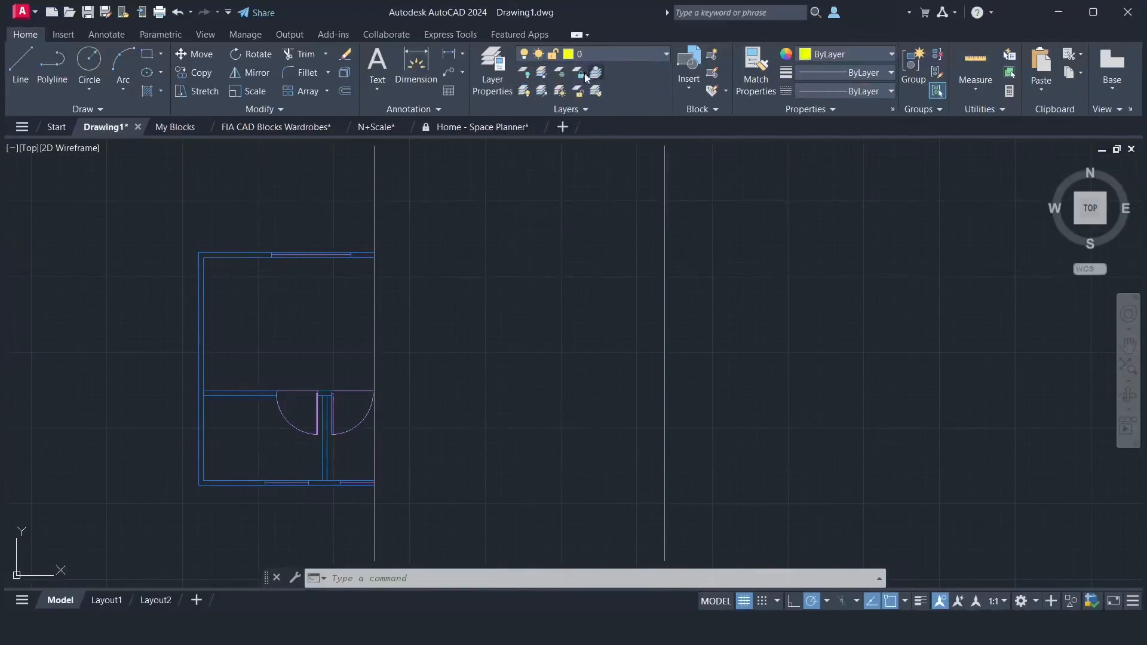
type("l")
key("Return")
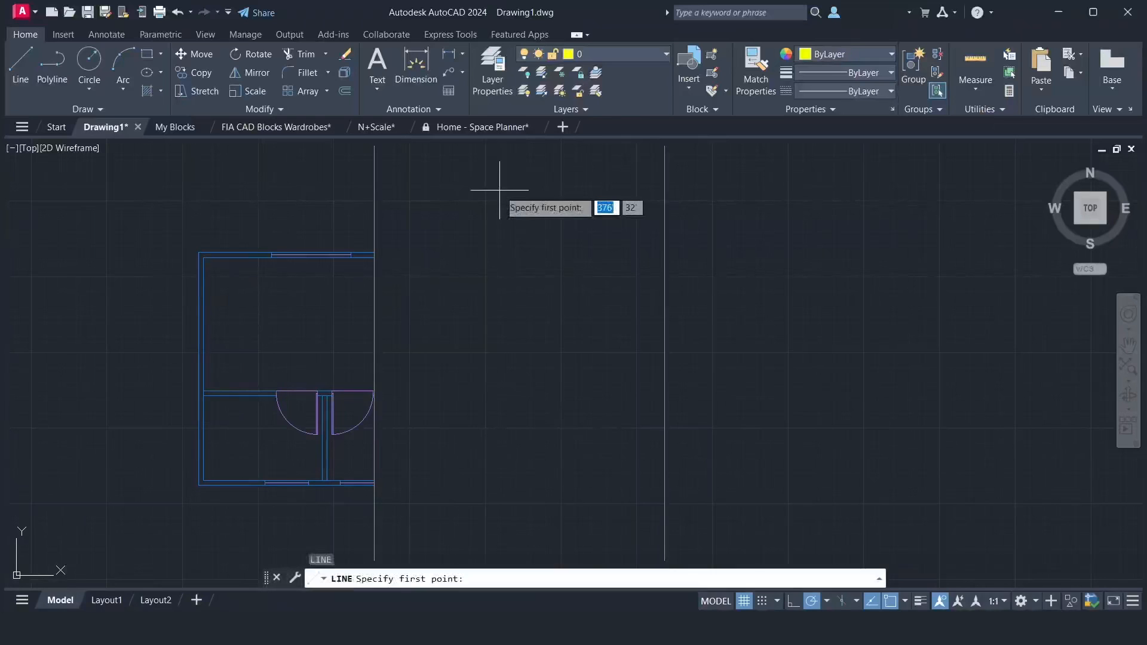
left_click(374, 253)
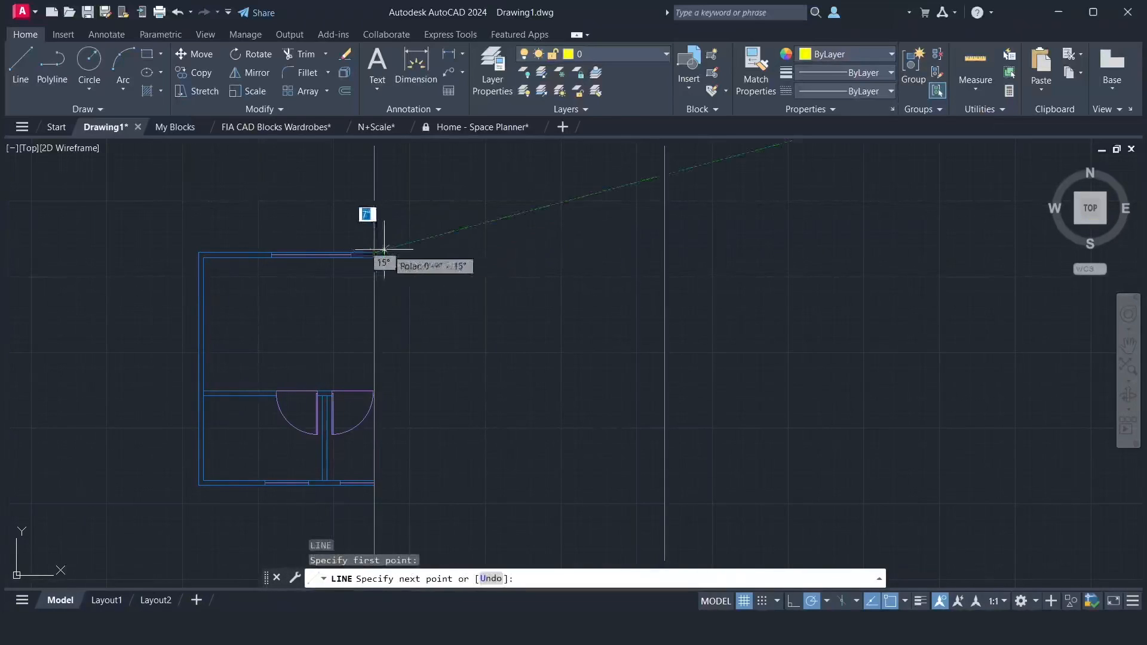
left_click(665, 252)
key("Return")
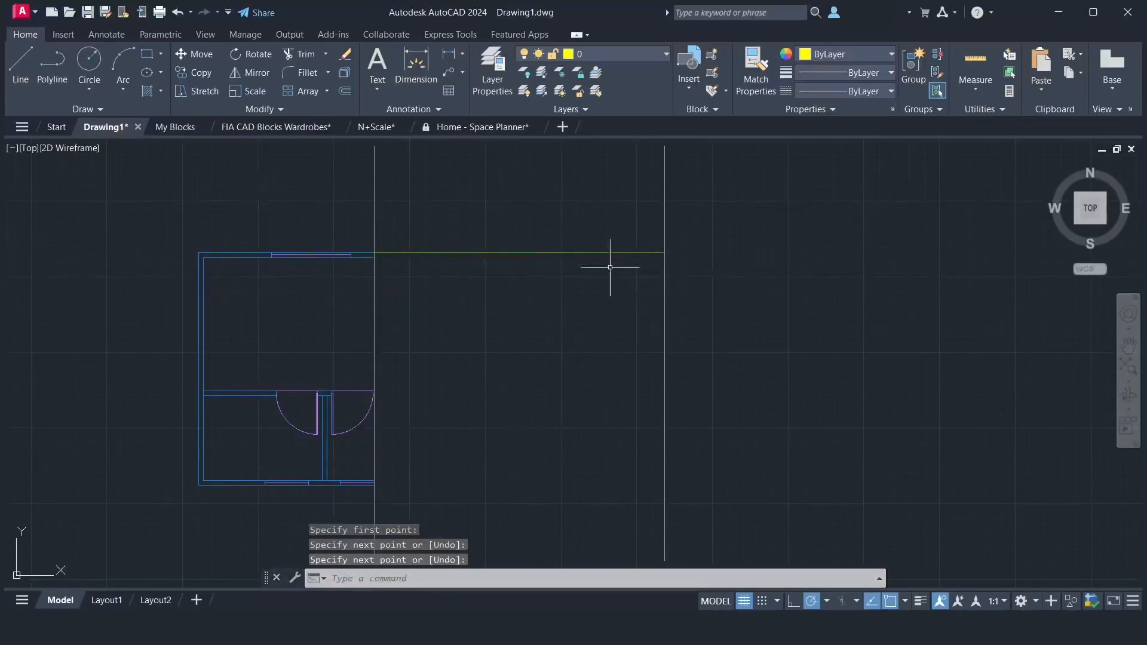
- Draw a horizontal projection line from the upper exterior wall's inner face to the copied section line
key("Return")
left_click(375, 257)
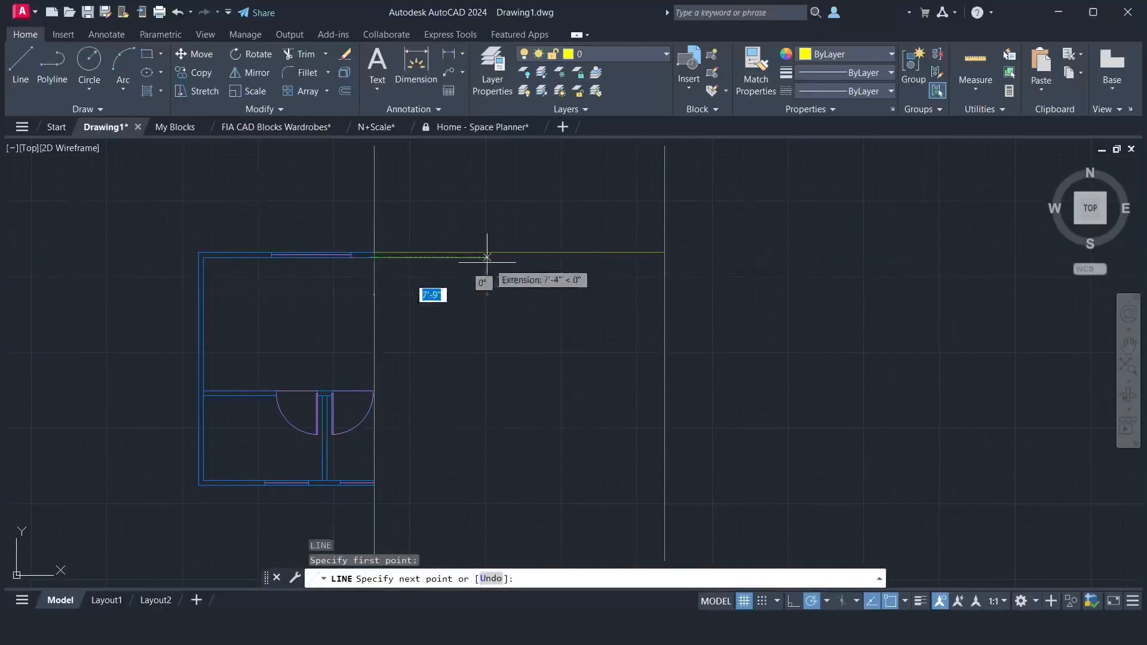
left_click(665, 258)
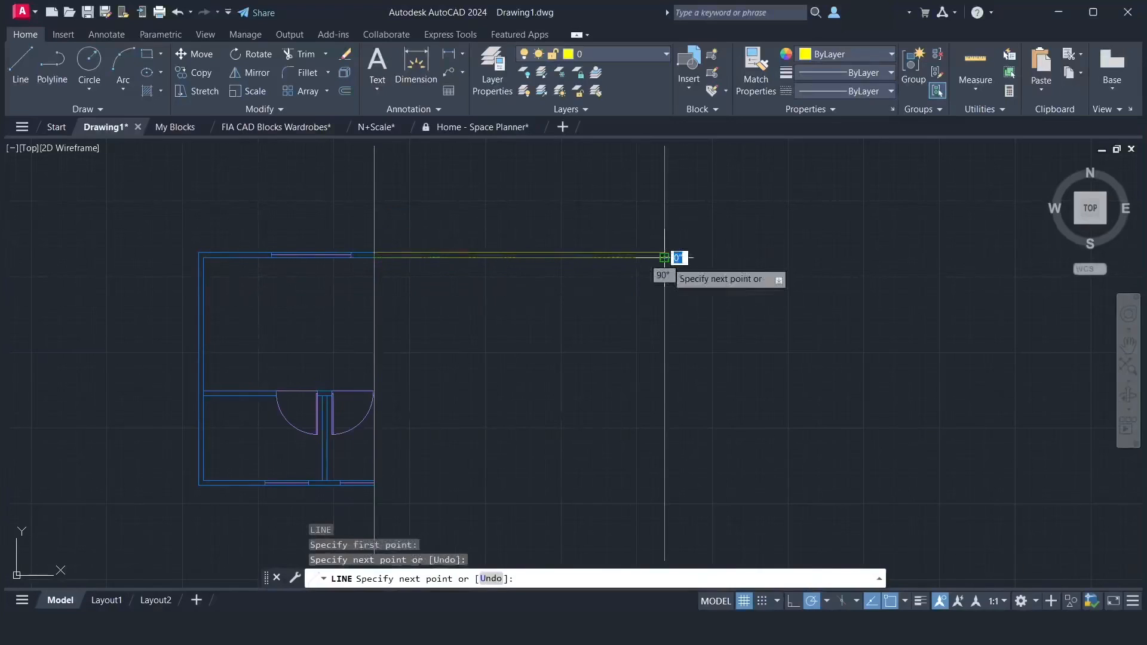
key("Return")
- Draw a horizontal projection line from the interior wall's upper face beside the laundry door to the copied section line
key("Return")
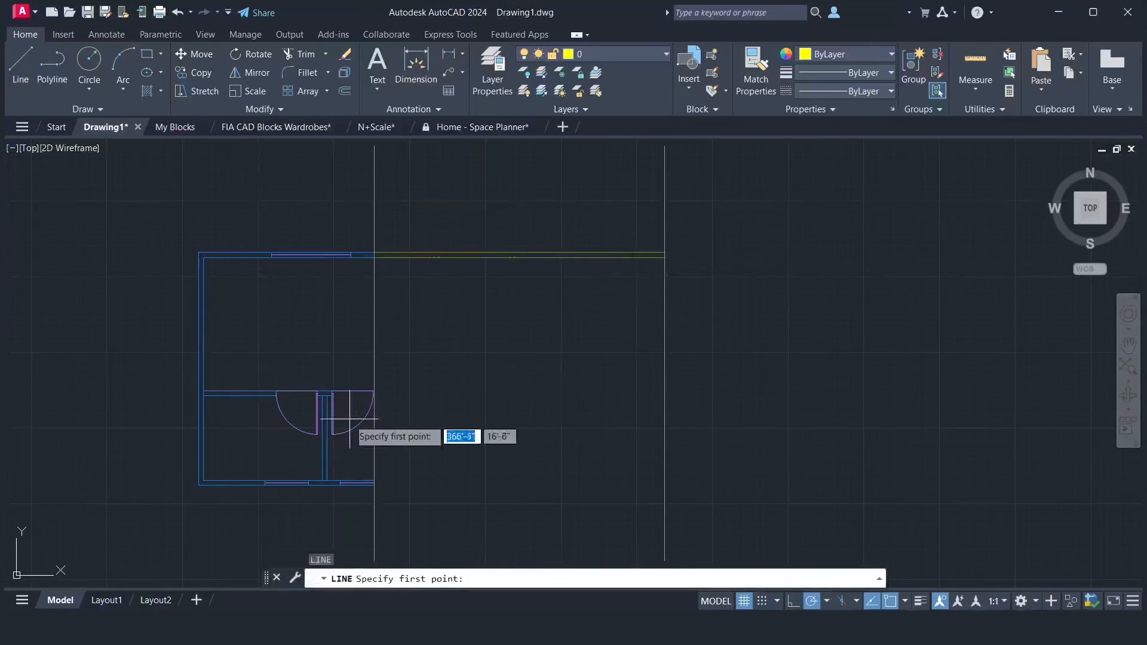
scroll(359, 391, "up", 4)
scroll(362, 394, "up", 2)
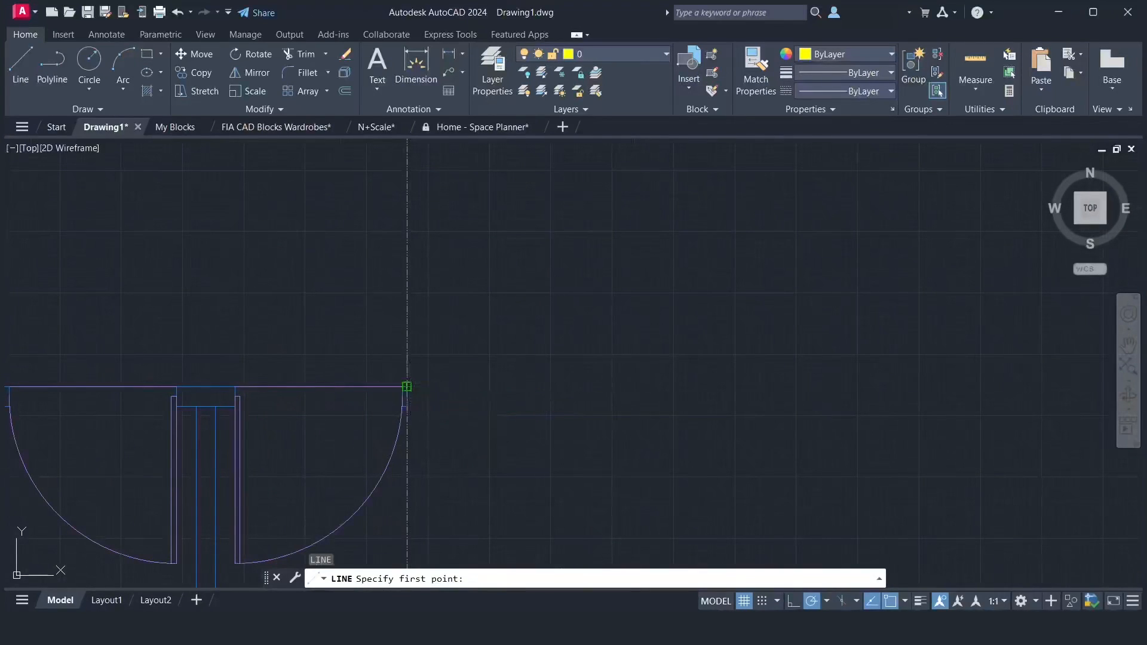
left_click(407, 386)
scroll(408, 385, "down", 4)
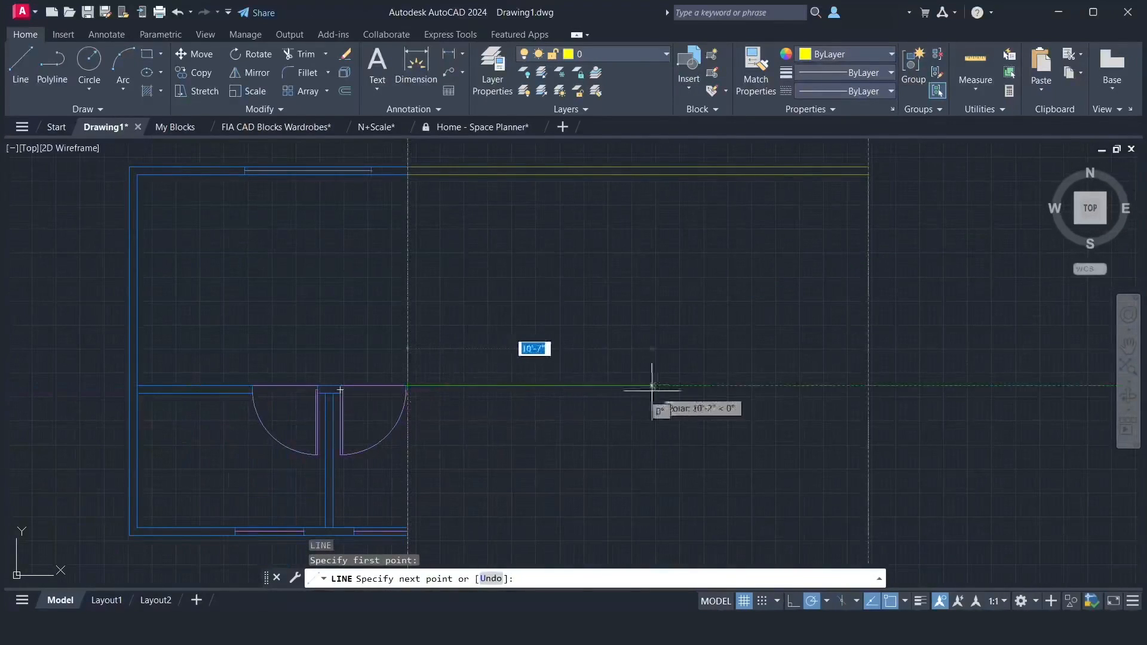
left_click(864, 387)
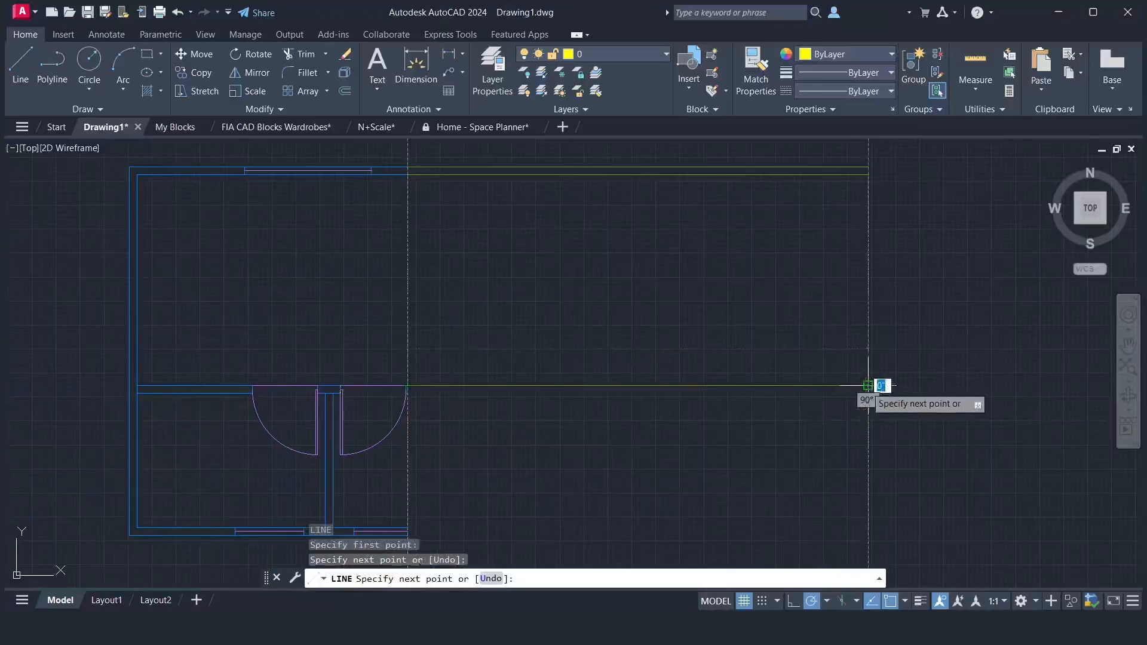
key("Return")
- Draw a horizontal projection line from the interior wall's lower face beside the laundry door to the copied section line
scroll(460, 418, "up", 4)
key("Return")
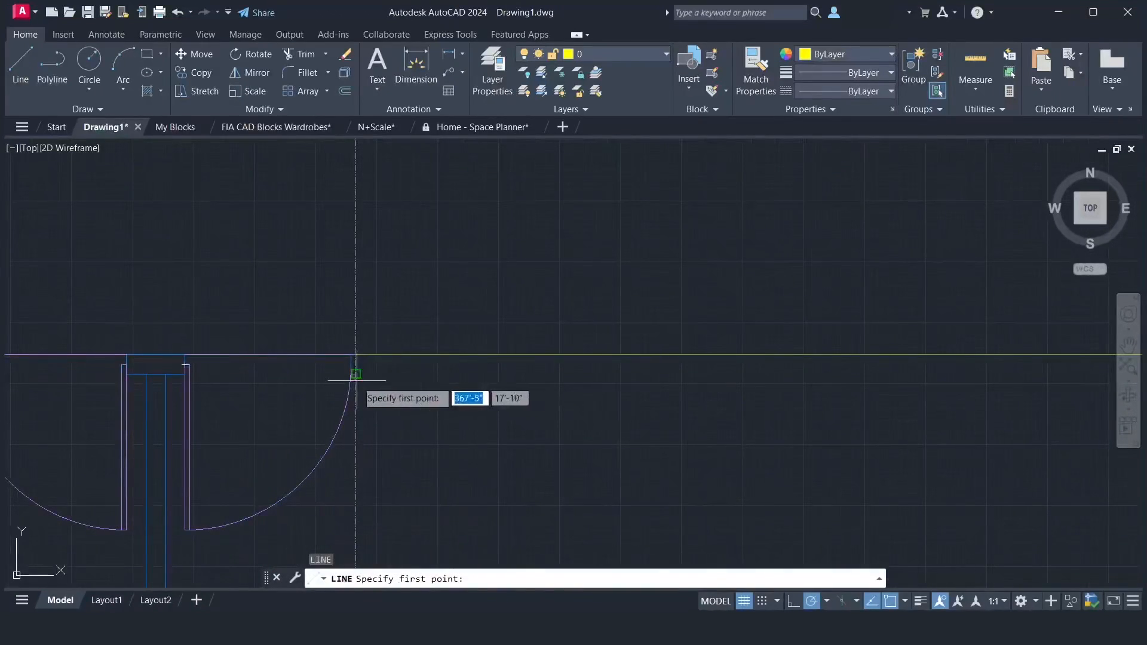
left_click(356, 374)
scroll(356, 375, "down", 3)
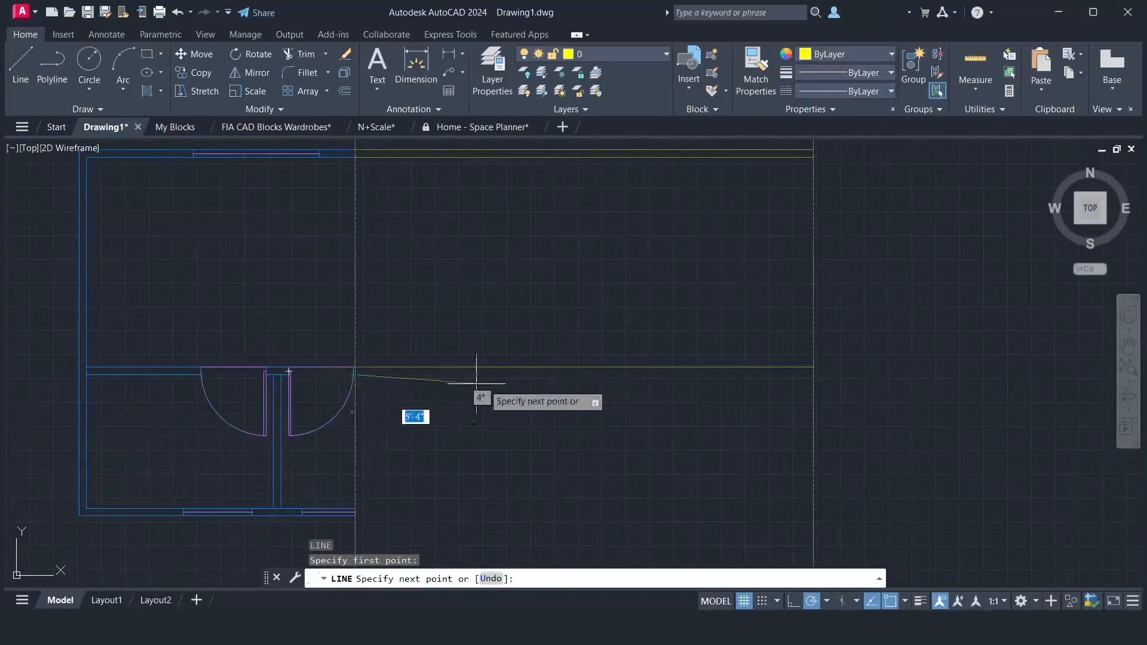
left_click(813, 376)
key("Return")
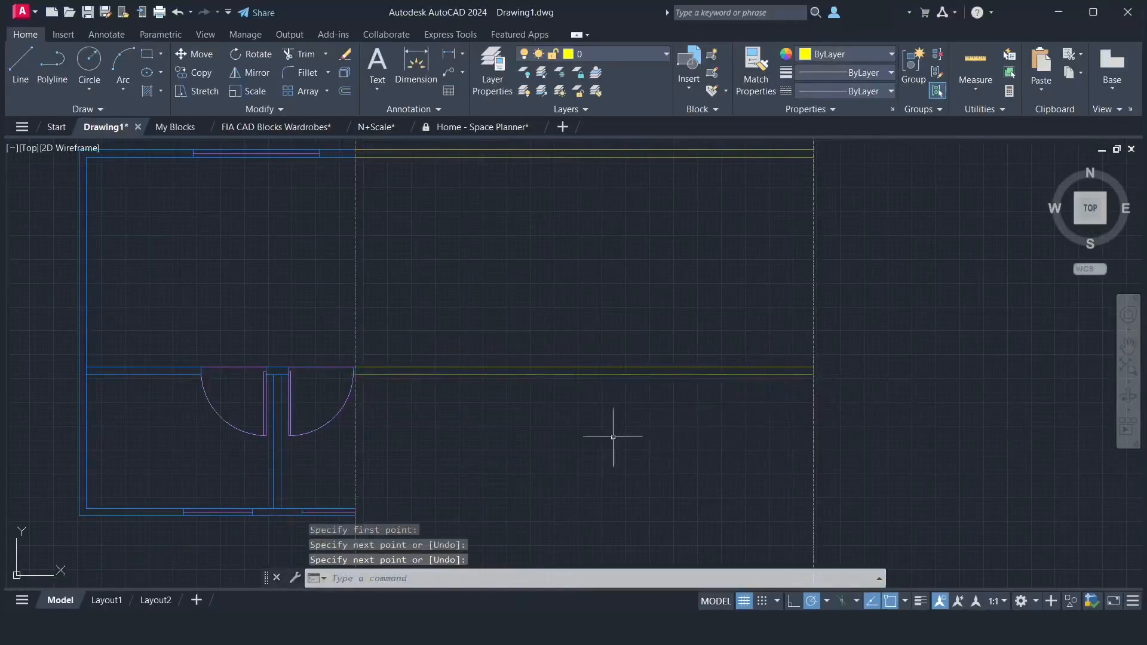
- Draw a horizontal projection line from the lower exterior wall's inner face to the copied section line
key("Return")
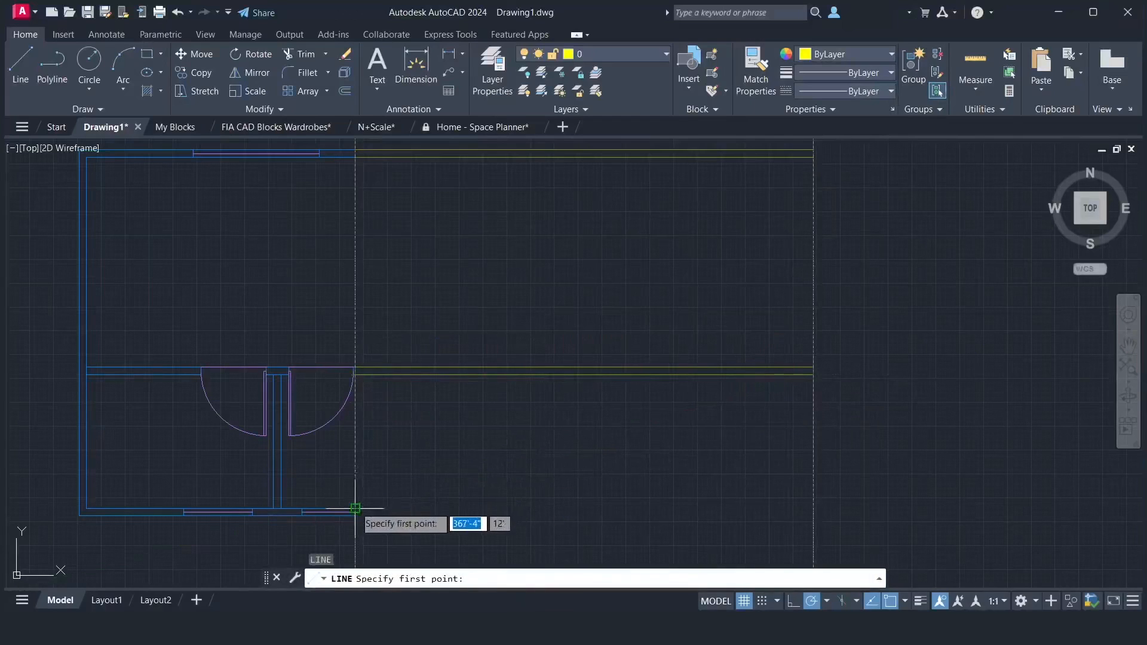
left_click(355, 508)
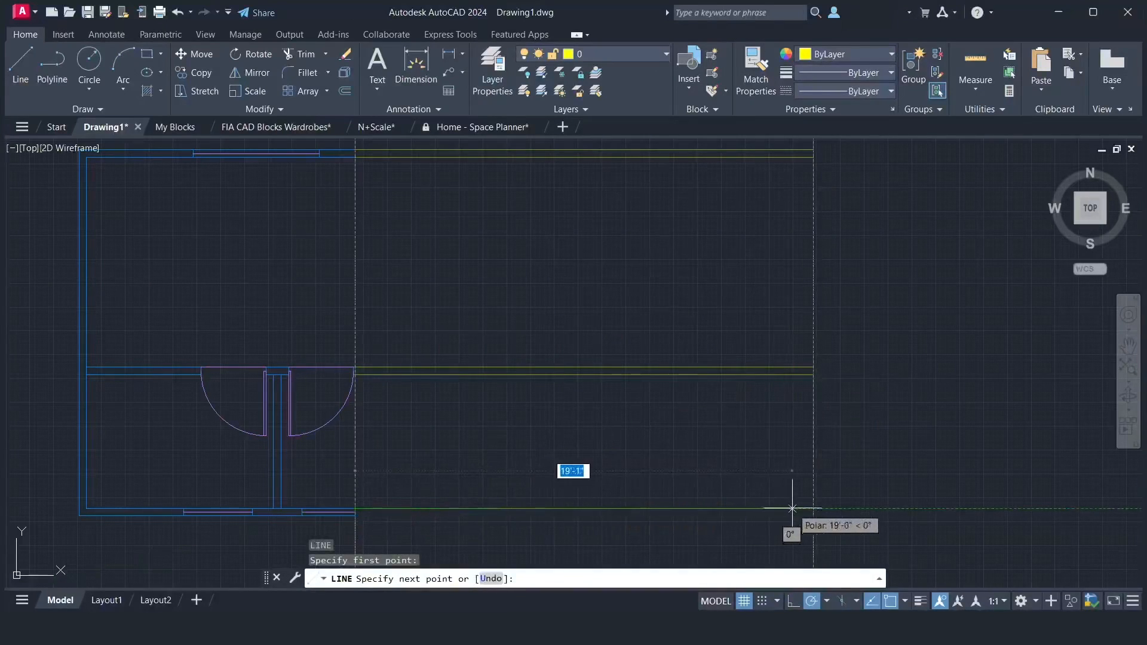
left_click(813, 509)
key("Return")
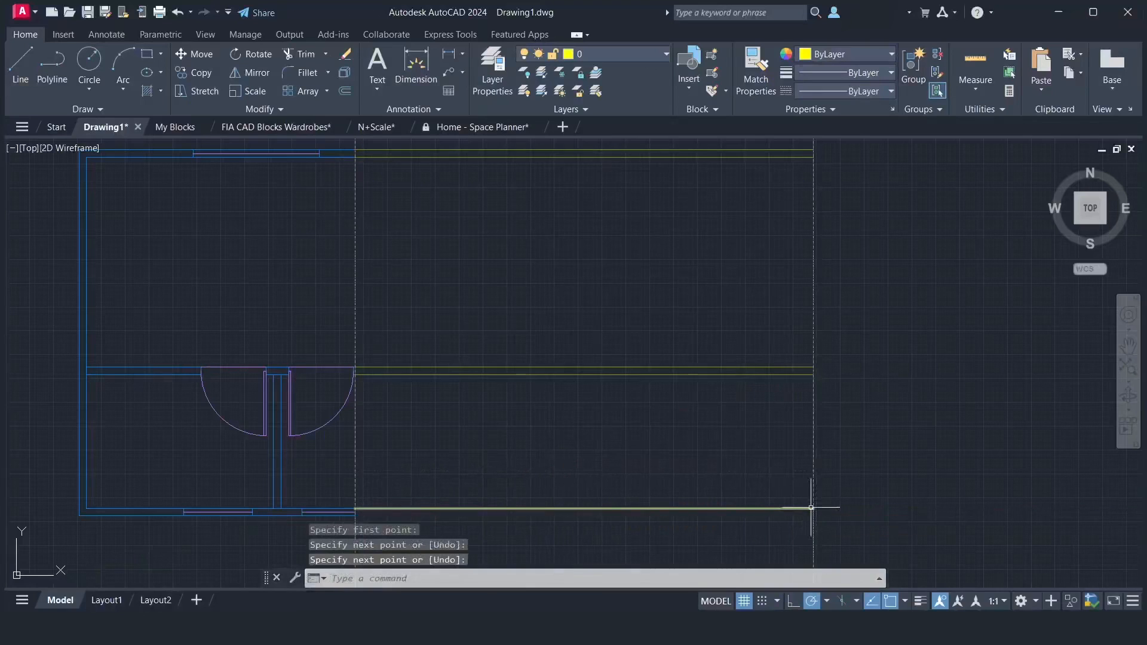
- Draw a horizontal projection line from the lower exterior wall's outer face to the copied section line
key("Return")
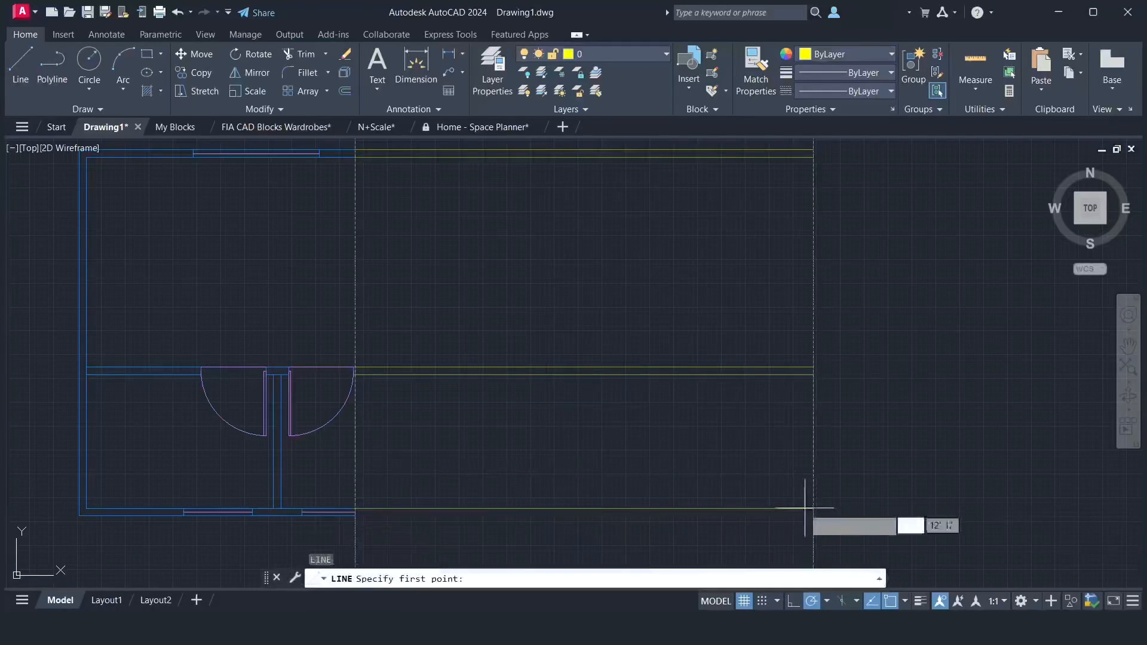
left_click(355, 513)
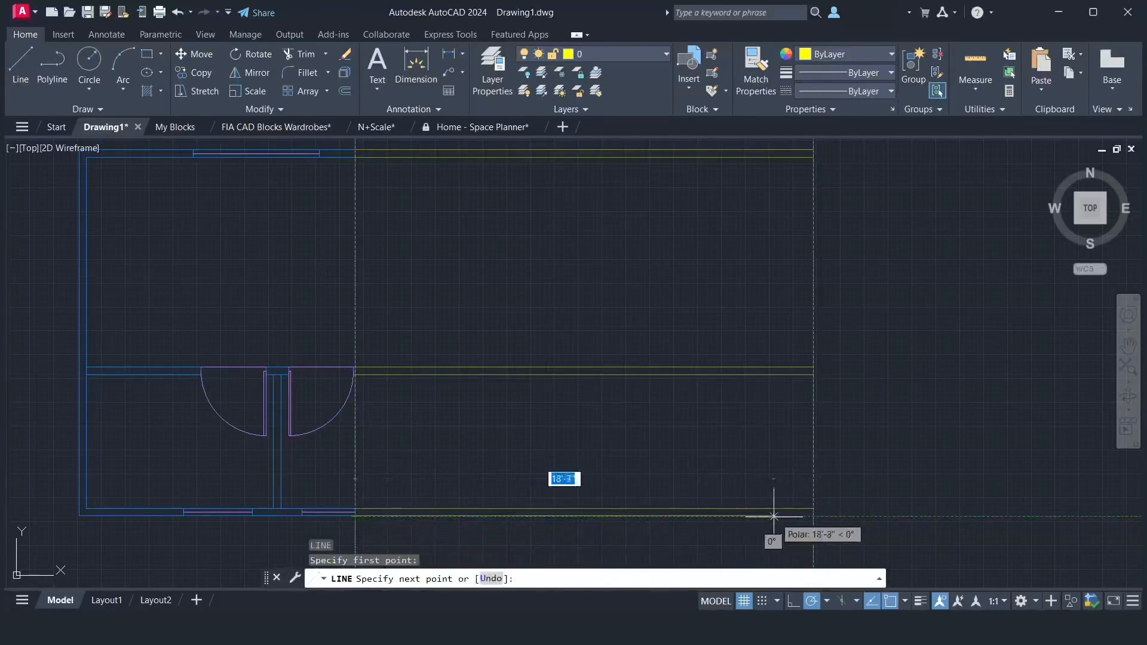
left_click(813, 515)
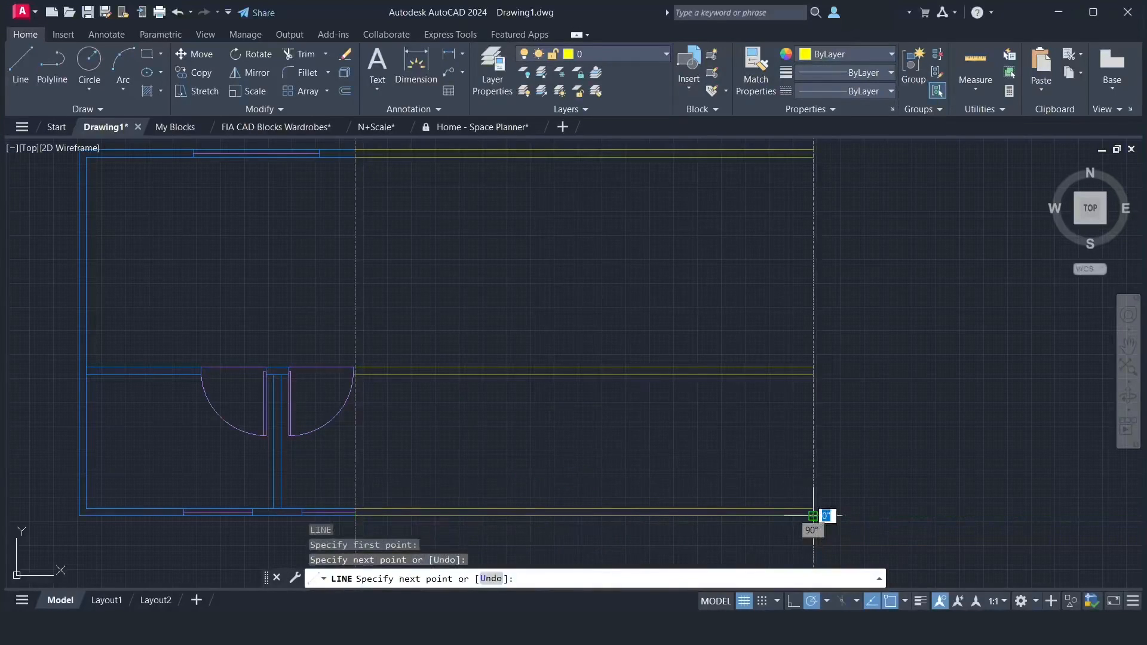
key("Return")
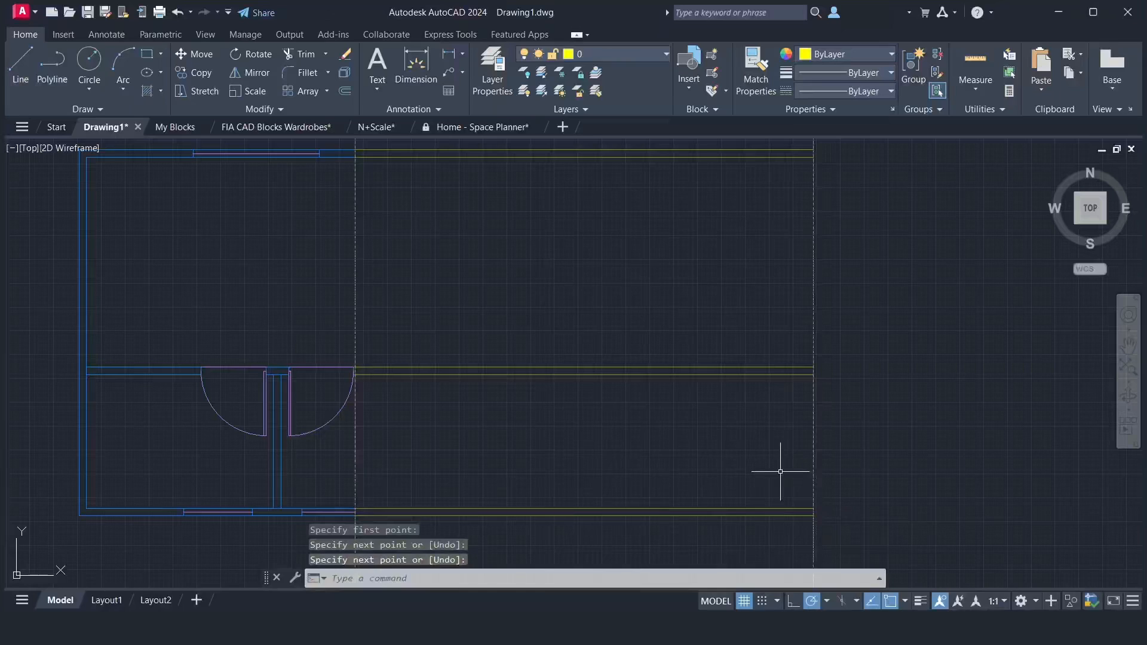
- Match the copied section line's properties to those of a projection line
type("ma")
key("Return")
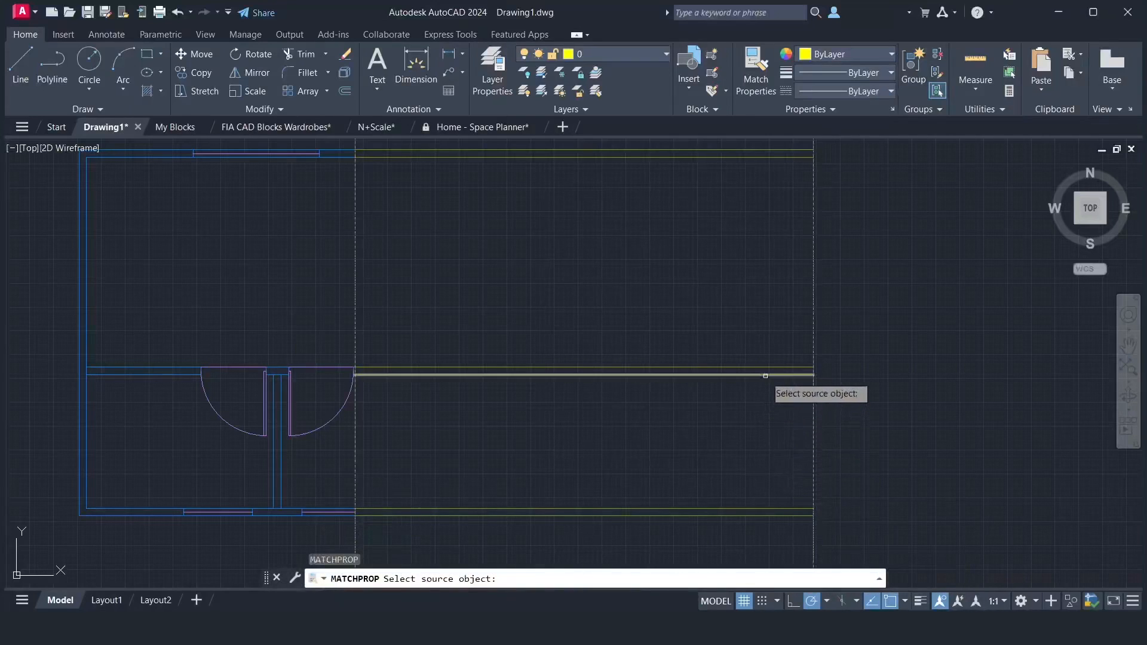
left_click(767, 376)
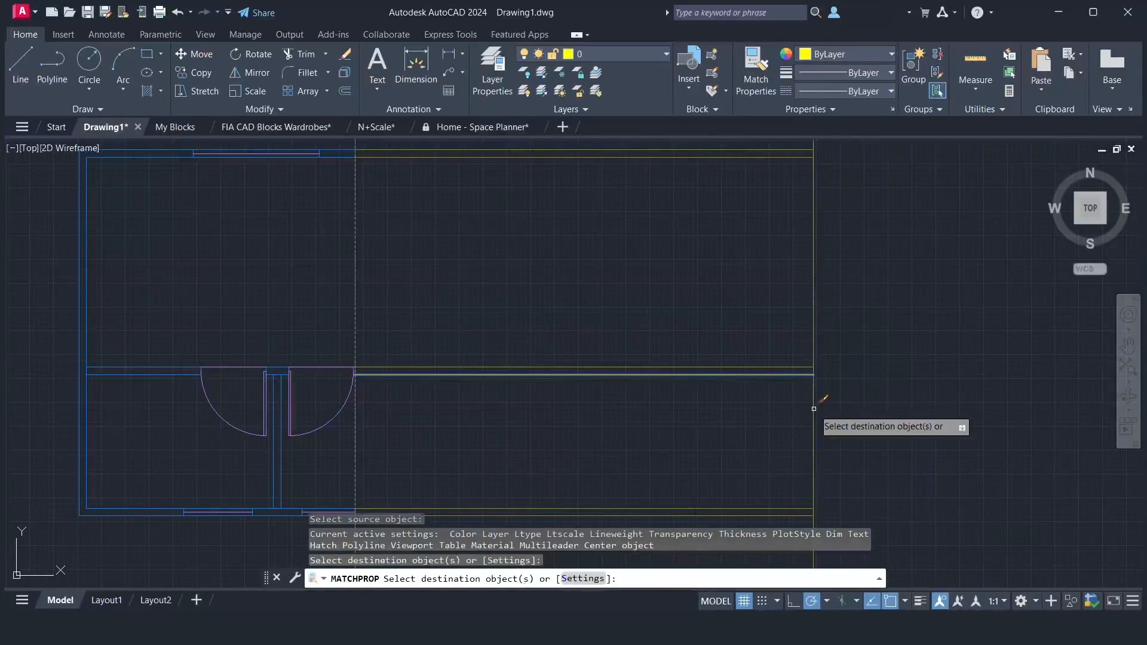
key("Return")
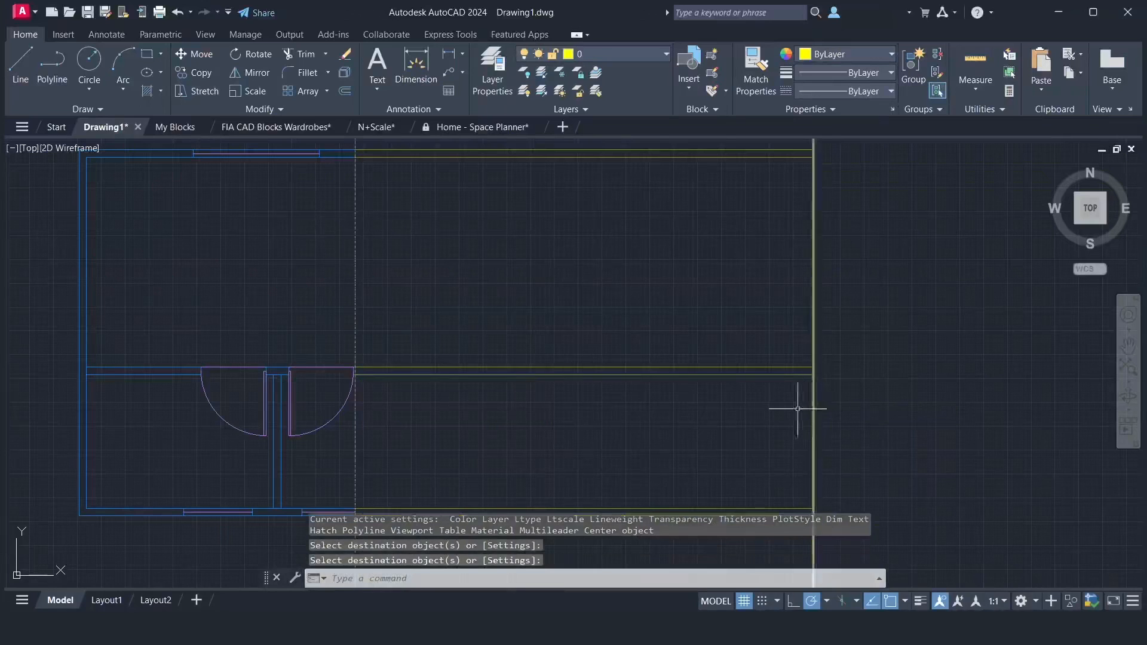
- Rotate the top view 90° so west faces up and the wall projection lines run vertically above the copied section line
scroll(786, 408, "down", 2)
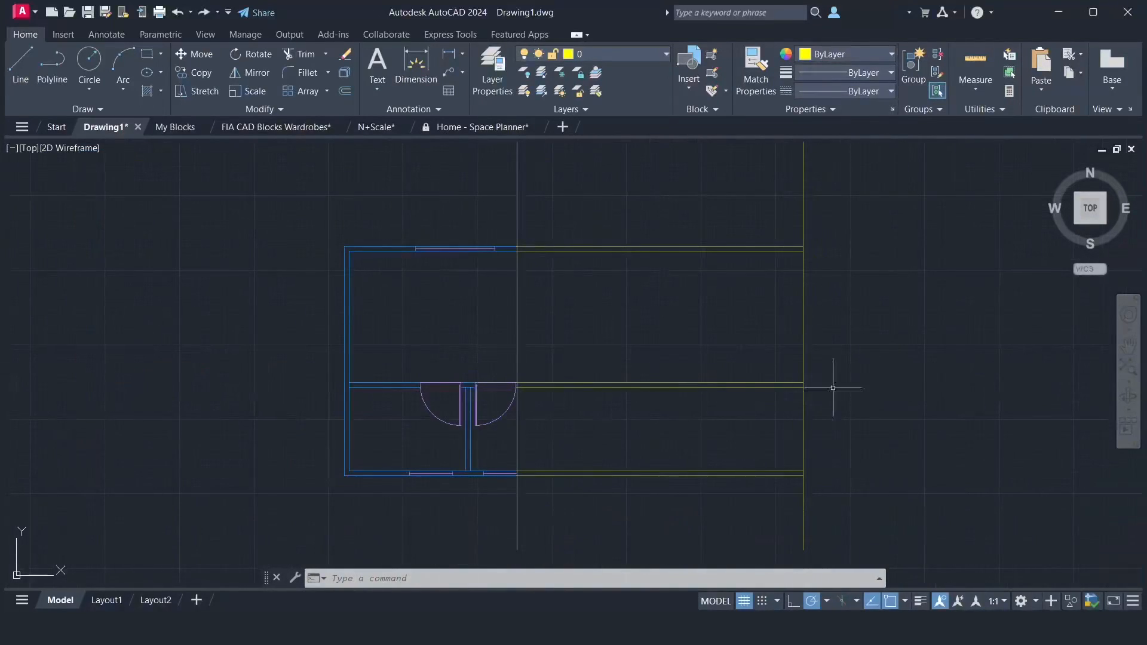
left_click(1134, 178)
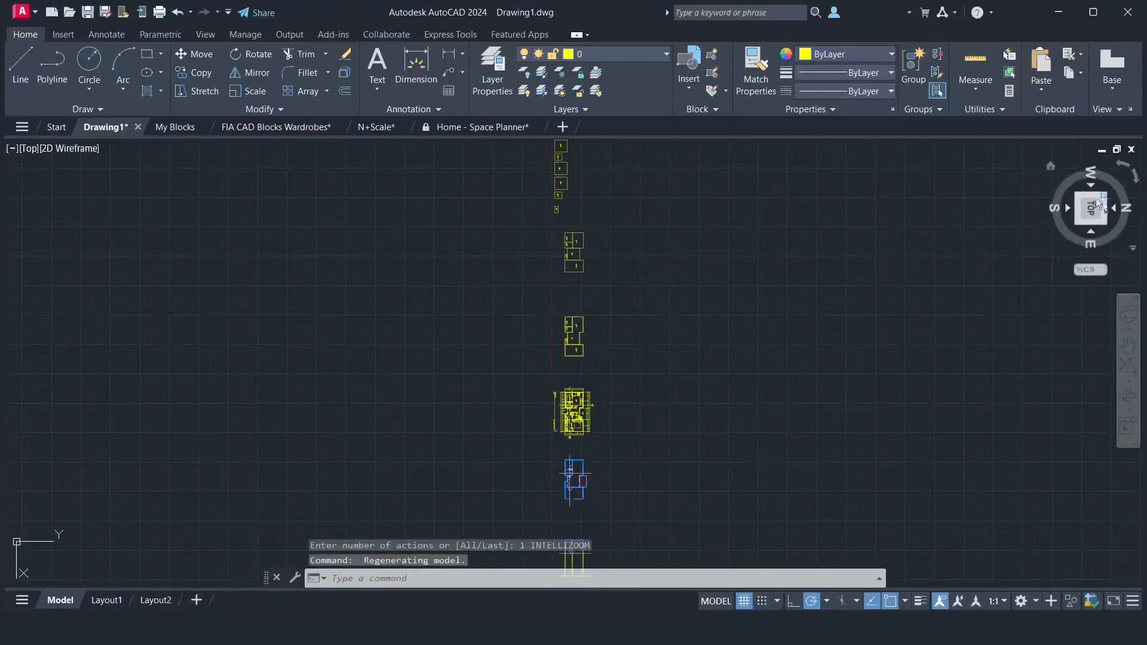
left_click(1129, 346)
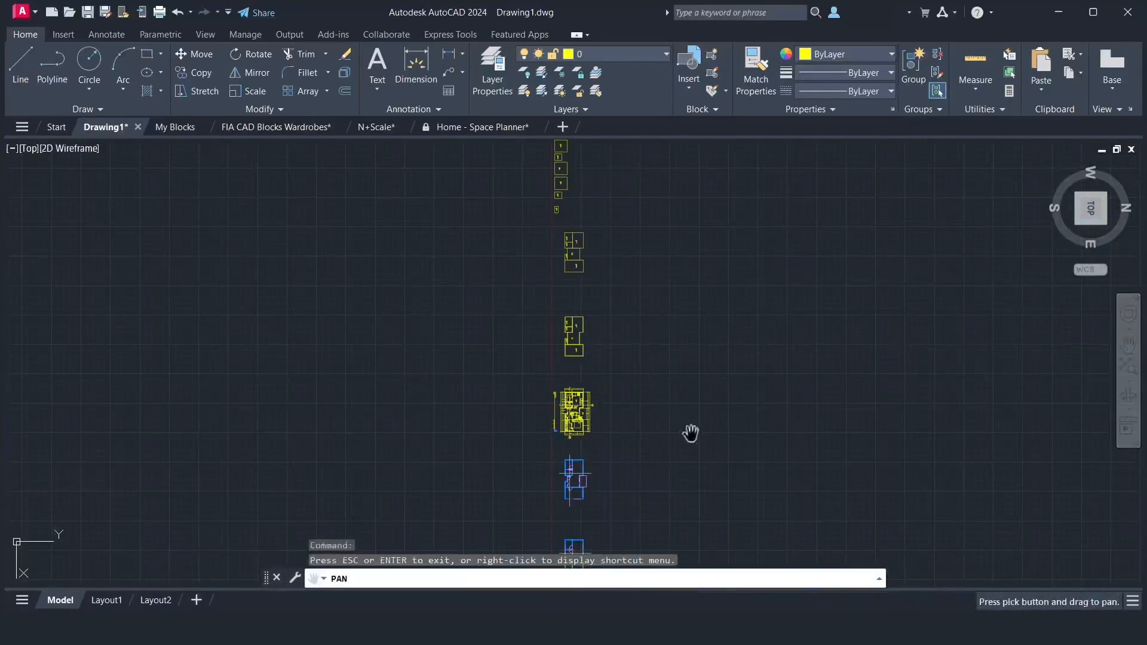
left_click_drag(647, 460, 709, 293)
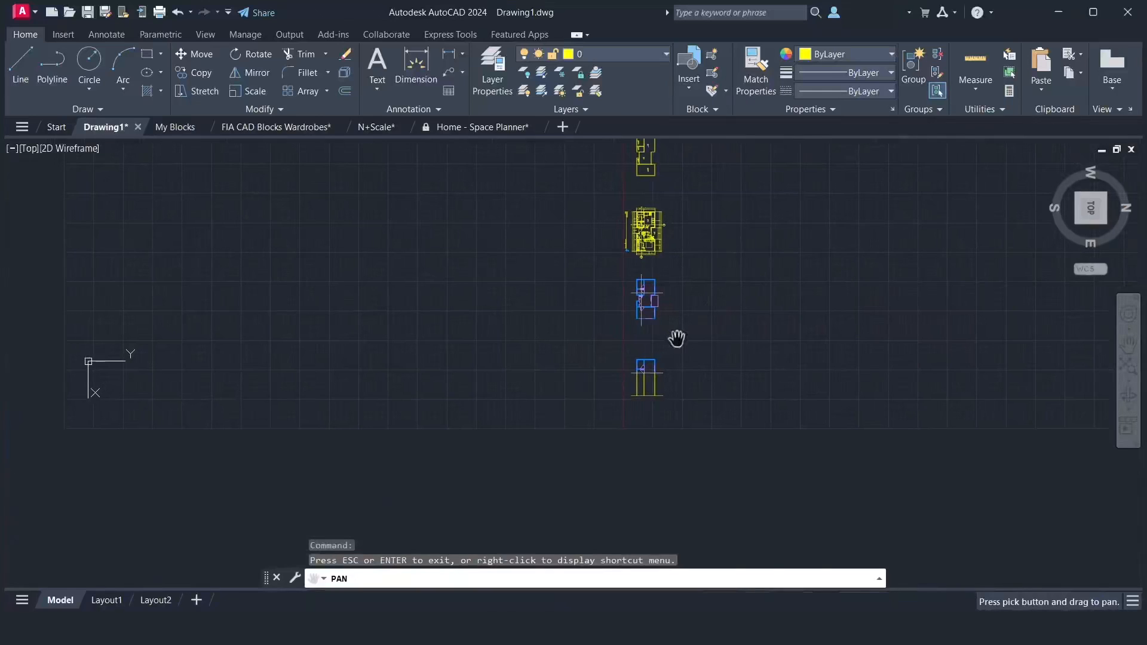
scroll(668, 361, "up", 6)
left_click_drag(641, 411, 764, 334)
scroll(767, 333, "up", 4)
mouse_move(710, 389)
left_mouse_down()
mouse_move(819, 336)
mouse_move(946, 343)
left_mouse_up()
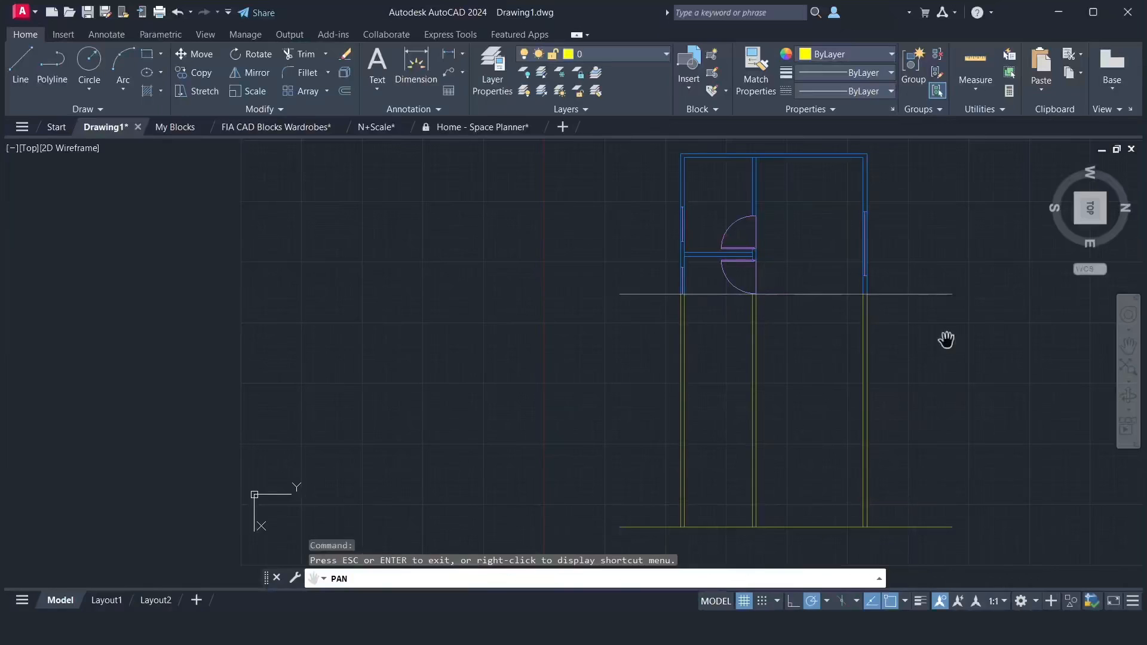
right_click(909, 375)
left_click(925, 385)
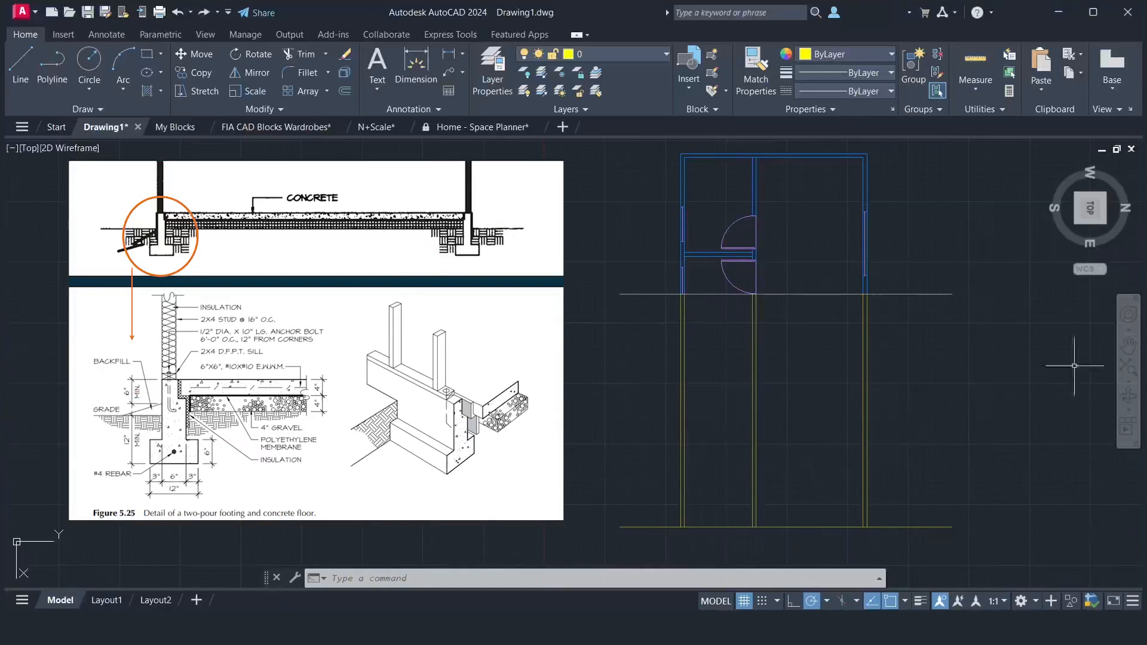
- Start a polyline at the south exterior wall's outer face on the base line, running 5" inward, 5" down, 1" inward and 10" down
left_click(1128, 345)
mouse_move(730, 473)
left_mouse_down()
mouse_move(805, 410)
mouse_move(824, 315)
left_mouse_up()
scroll(813, 338, "up", 5)
scroll(805, 354, "down", 10)
mouse_move(706, 450)
left_mouse_down()
mouse_move(776, 281)
mouse_move(867, 241)
mouse_move(873, 176)
left_mouse_up()
right_click(873, 173)
left_click(882, 180)
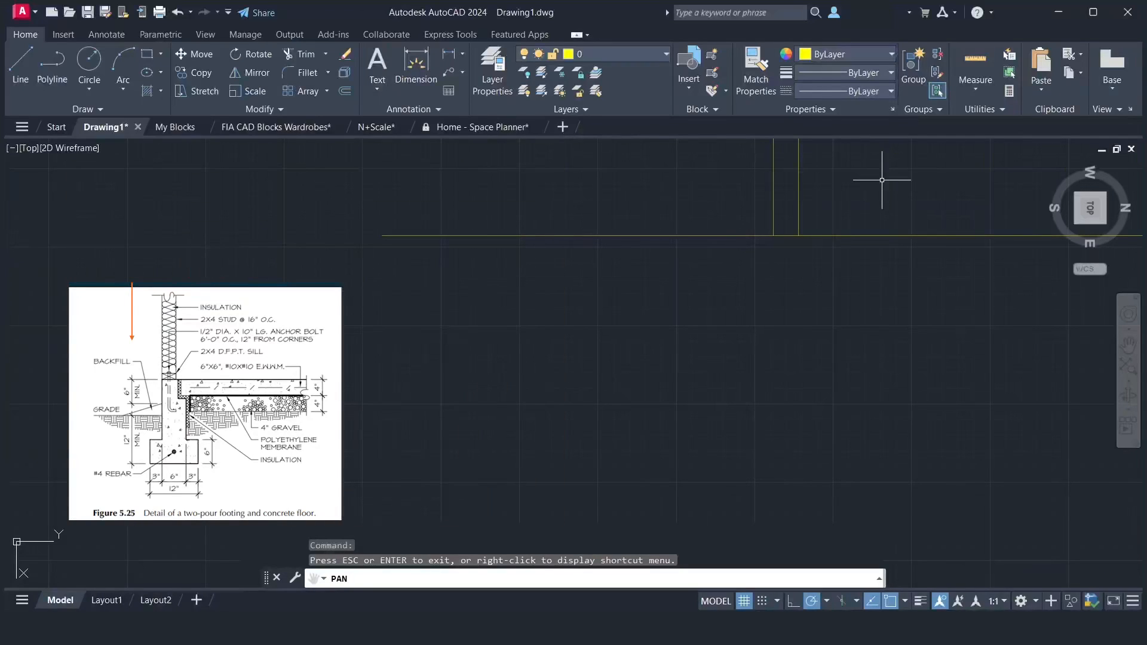
key("Return")
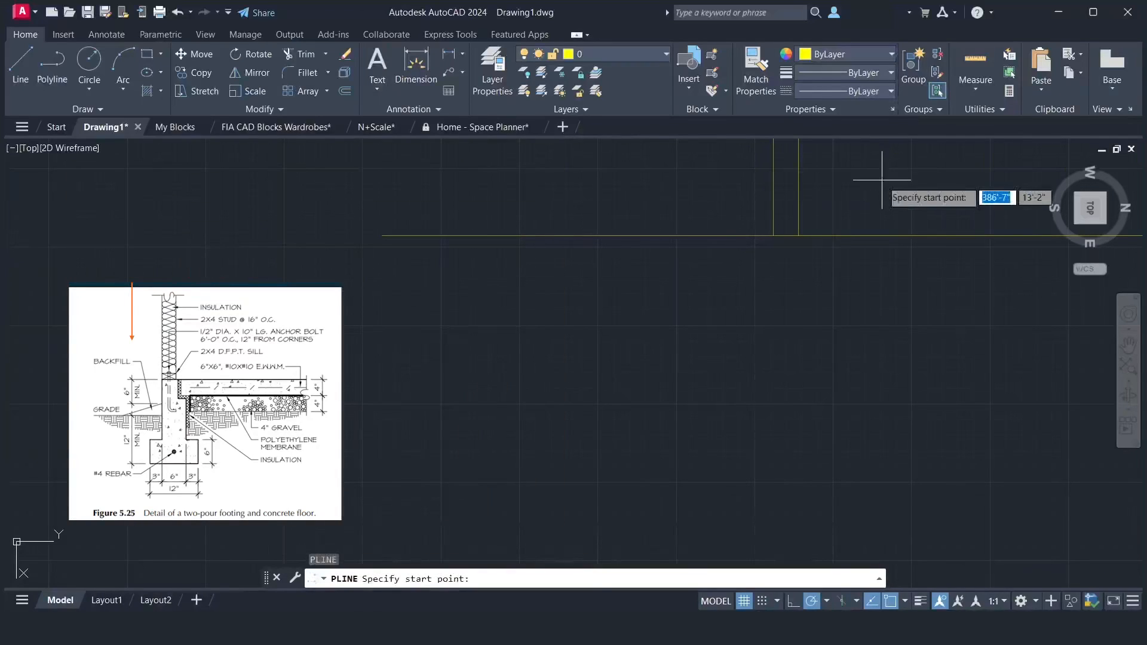
left_click(773, 236)
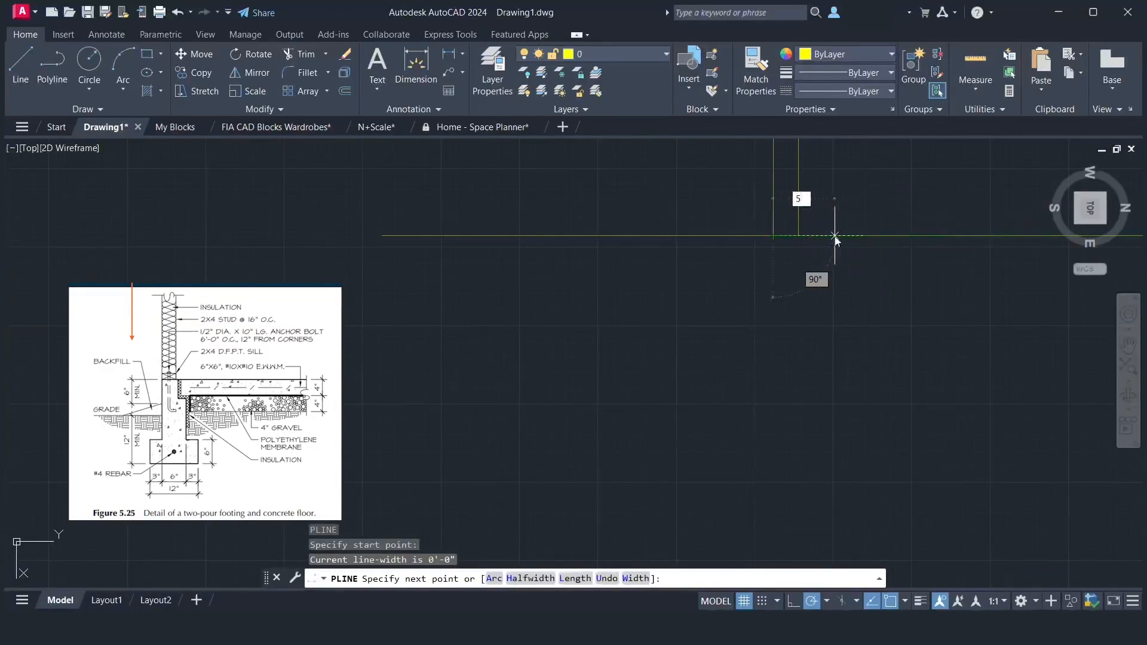
key("Return")
type("5")
key("Return")
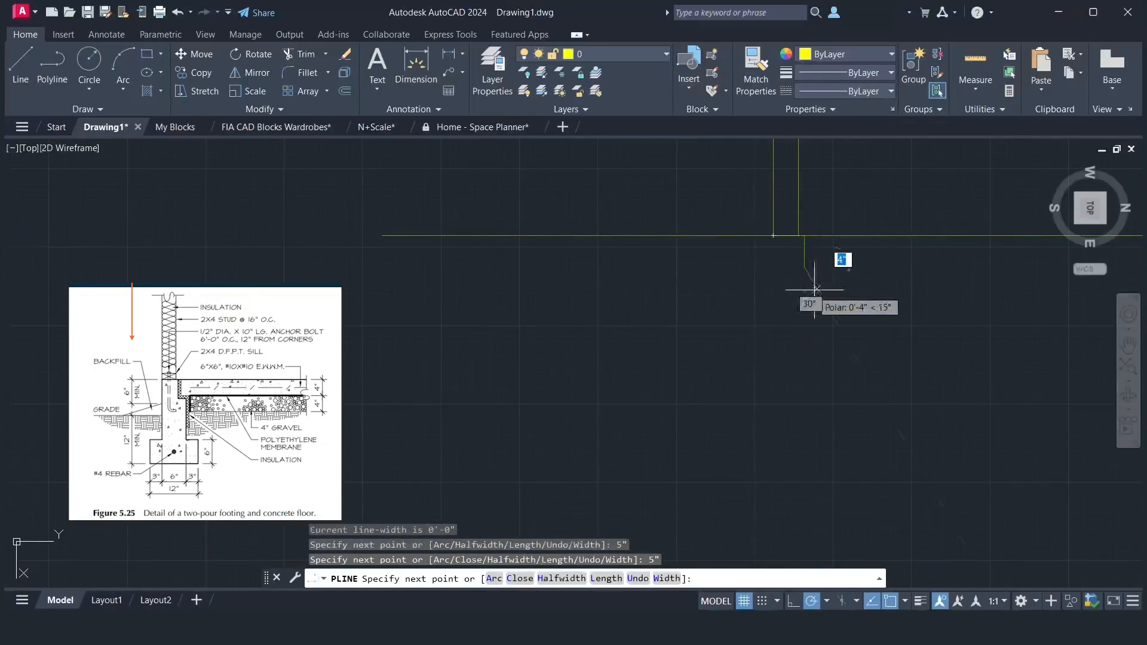
type("1")
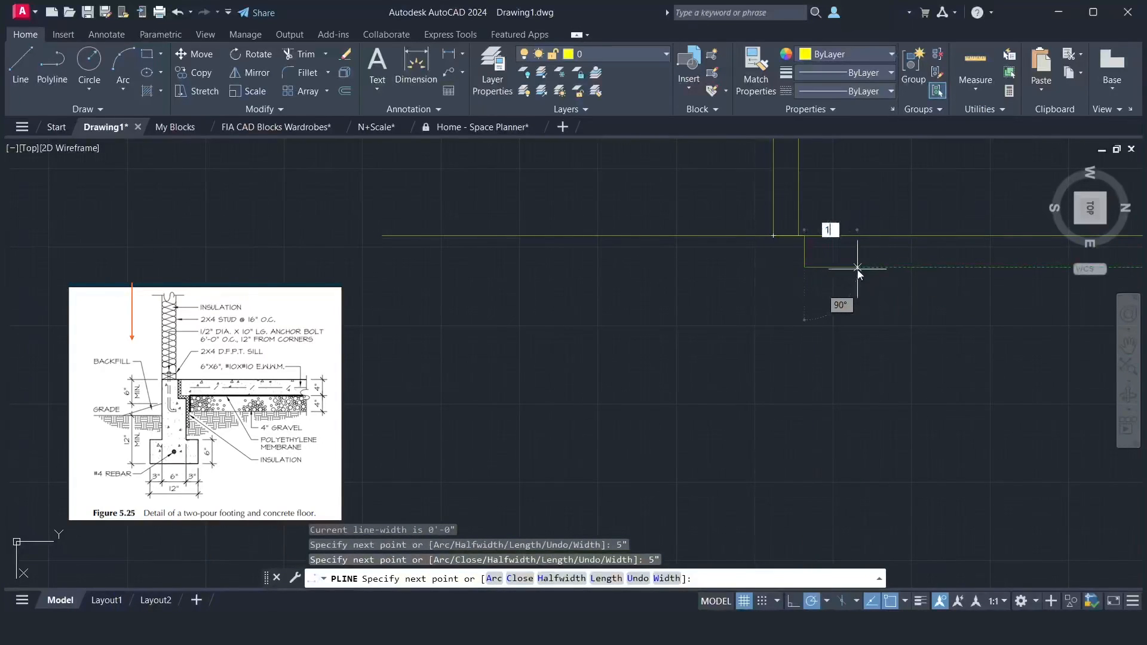
key("Return")
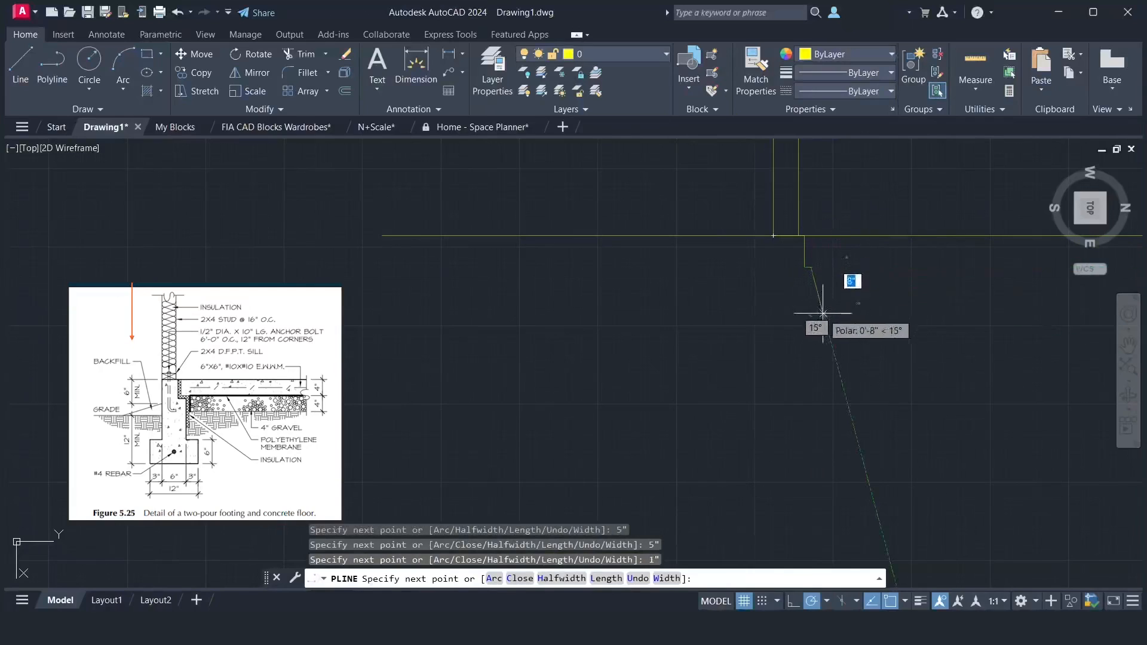
type("10")
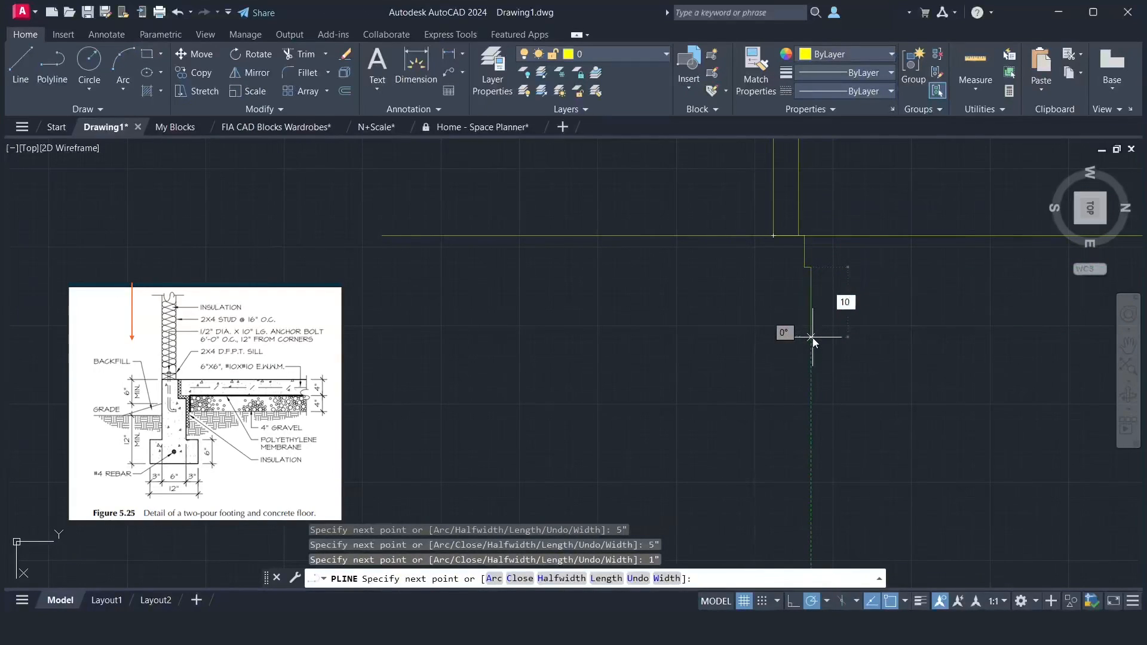
key("Return")
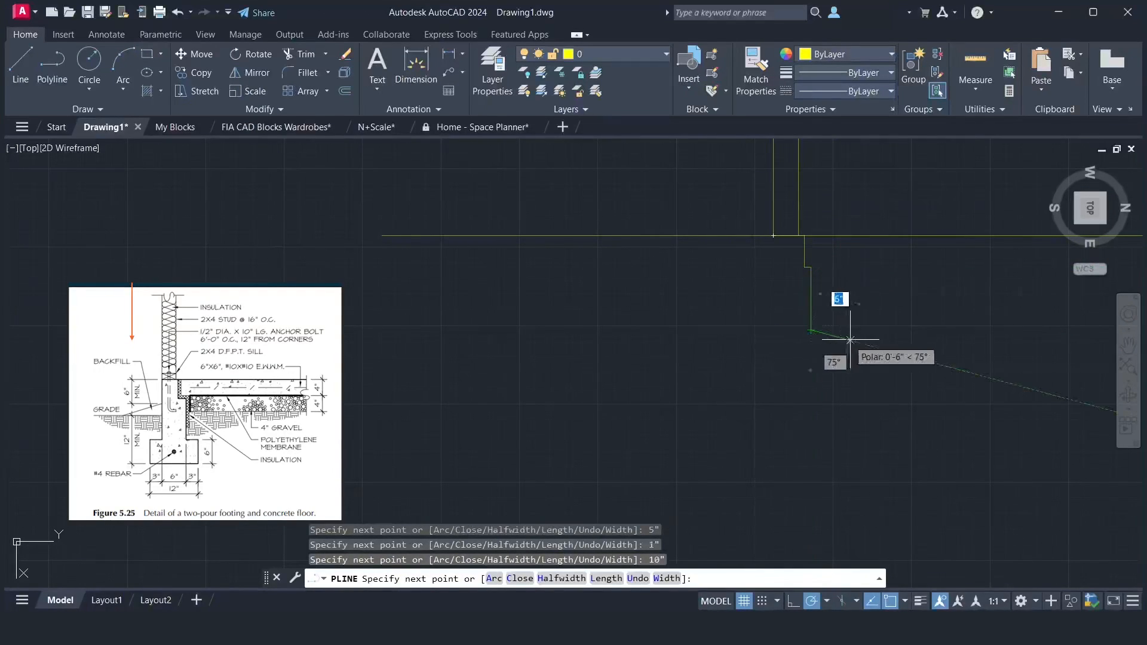
- Continue the polyline around the footing base 3" outward, 6" down, 12" across, 6" up and 3" back, then close it
type("3")
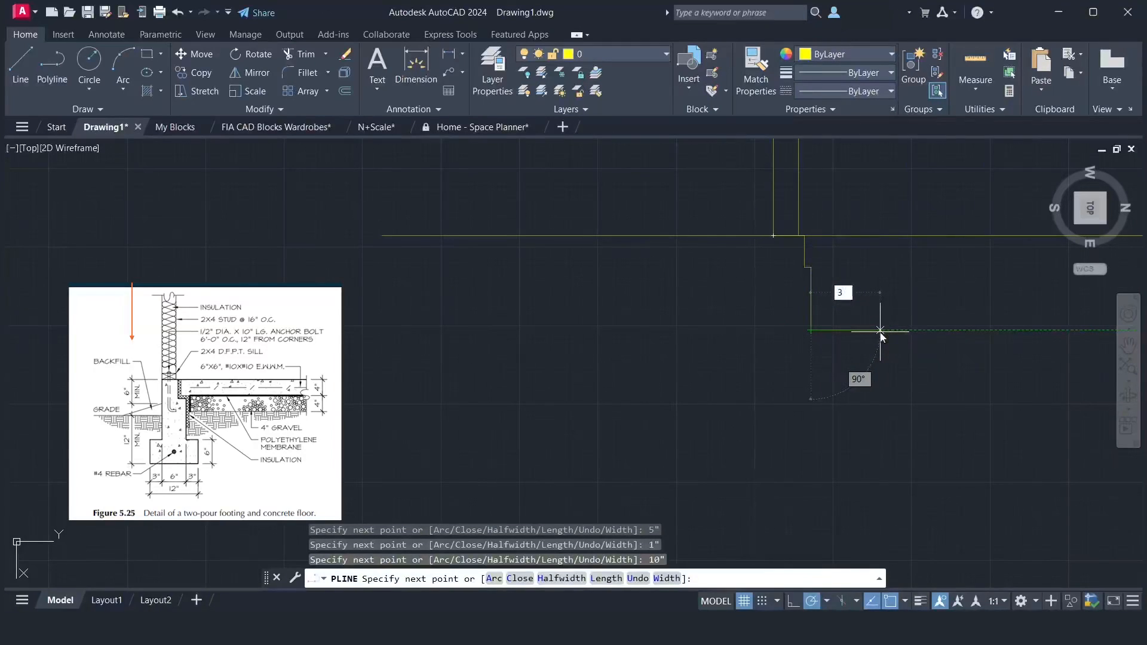
key("Return")
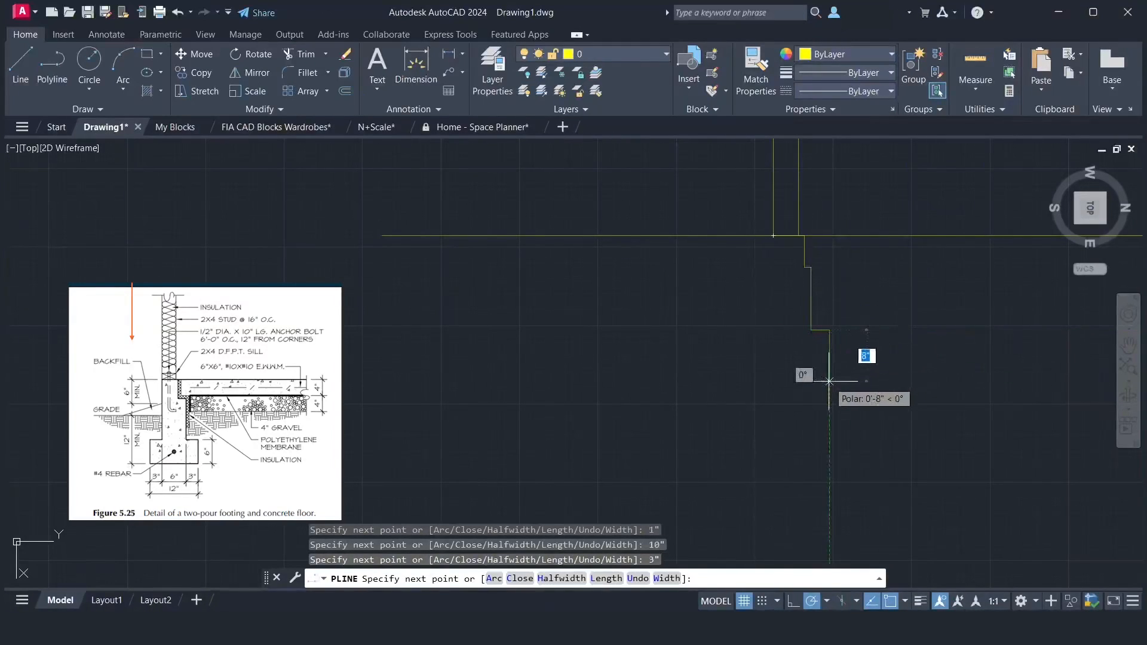
type("6")
key("Return")
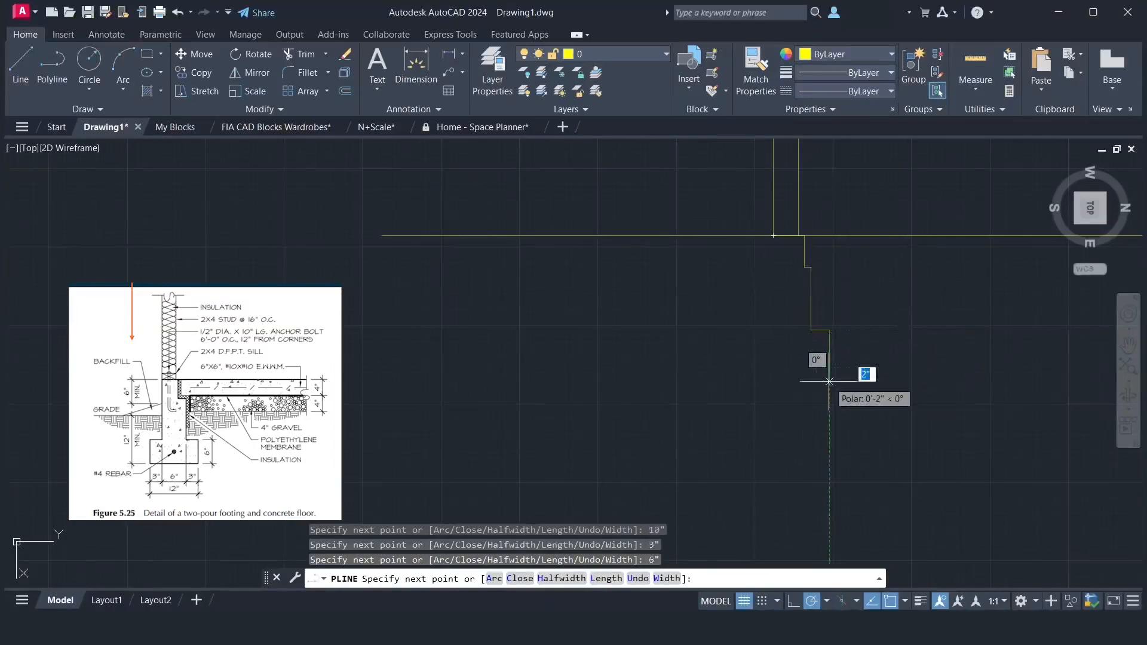
type("12")
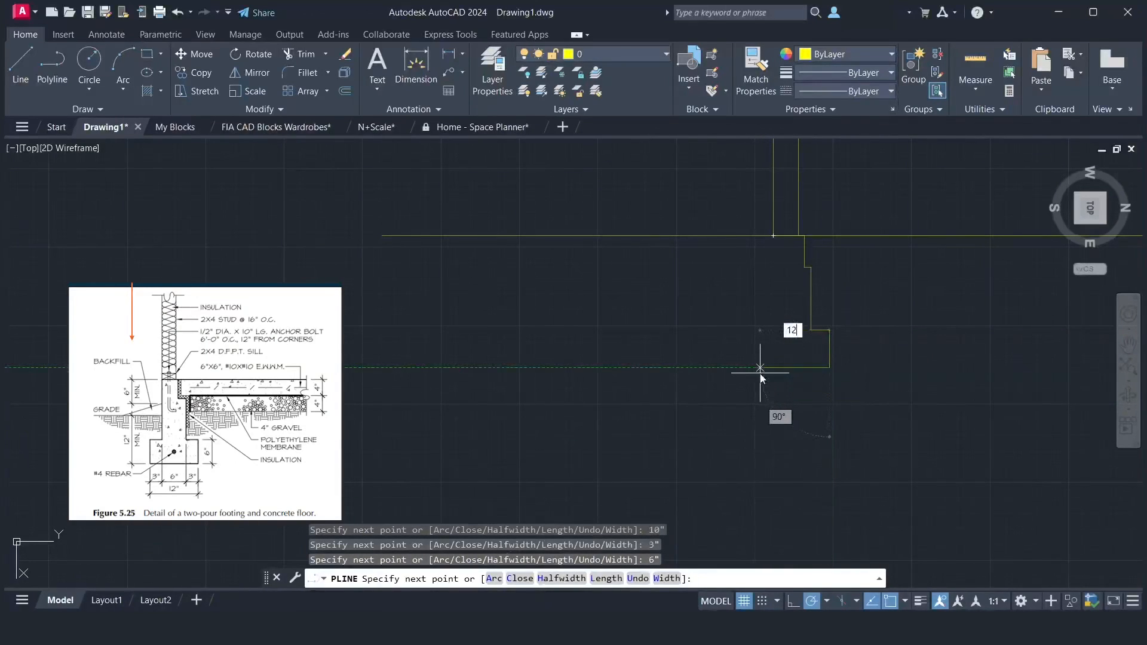
key("Return")
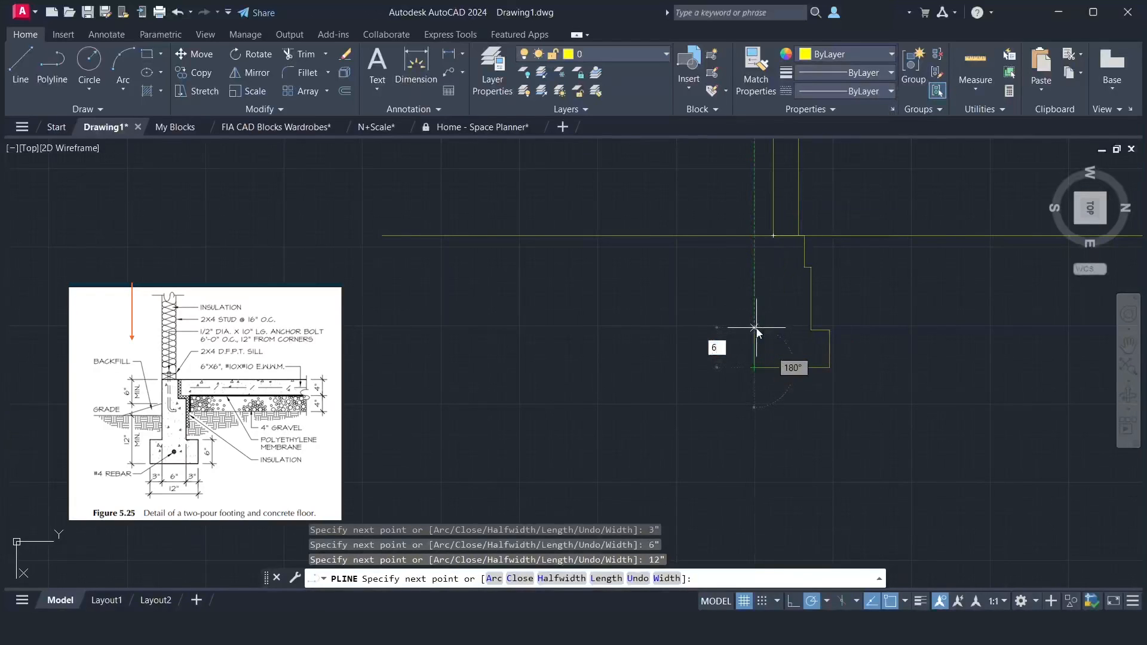
left_click(754, 328)
type("3")
key("Return")
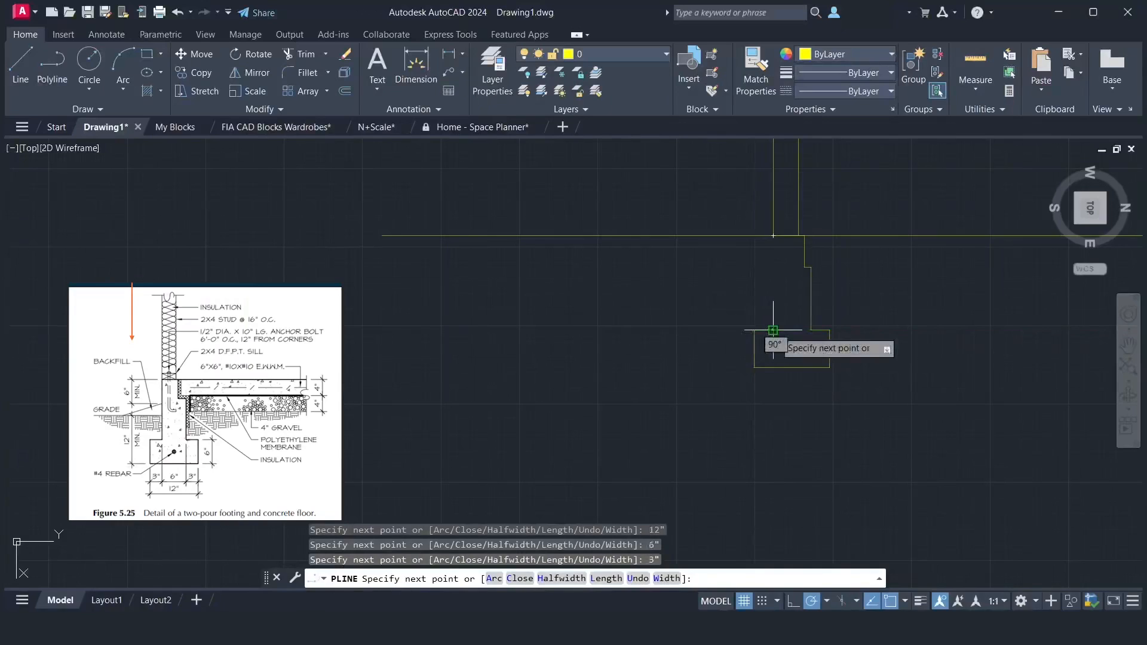
type("c")
key("Return")
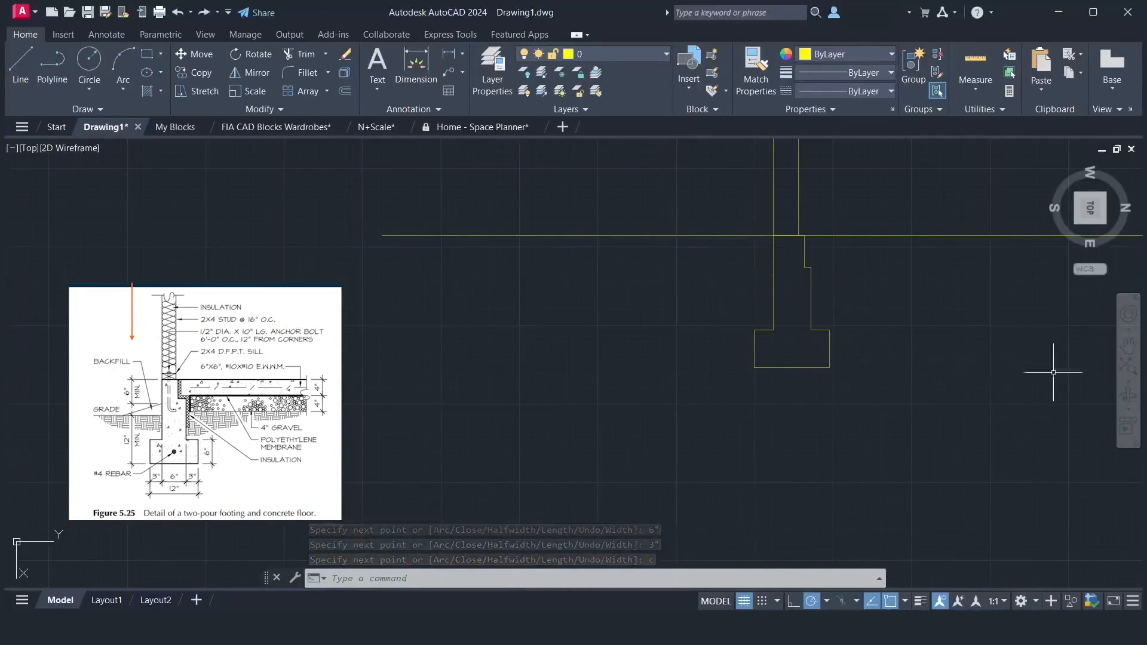
- Mirror the south exterior wall's footing about a vertical axis at the interior wall's north face, keeping the original
left_click(1128, 345)
mouse_move(993, 347)
left_mouse_down()
mouse_move(845, 358)
mouse_move(825, 356)
mouse_move(852, 346)
mouse_move(675, 332)
left_mouse_up()
scroll(824, 356, "down", 4)
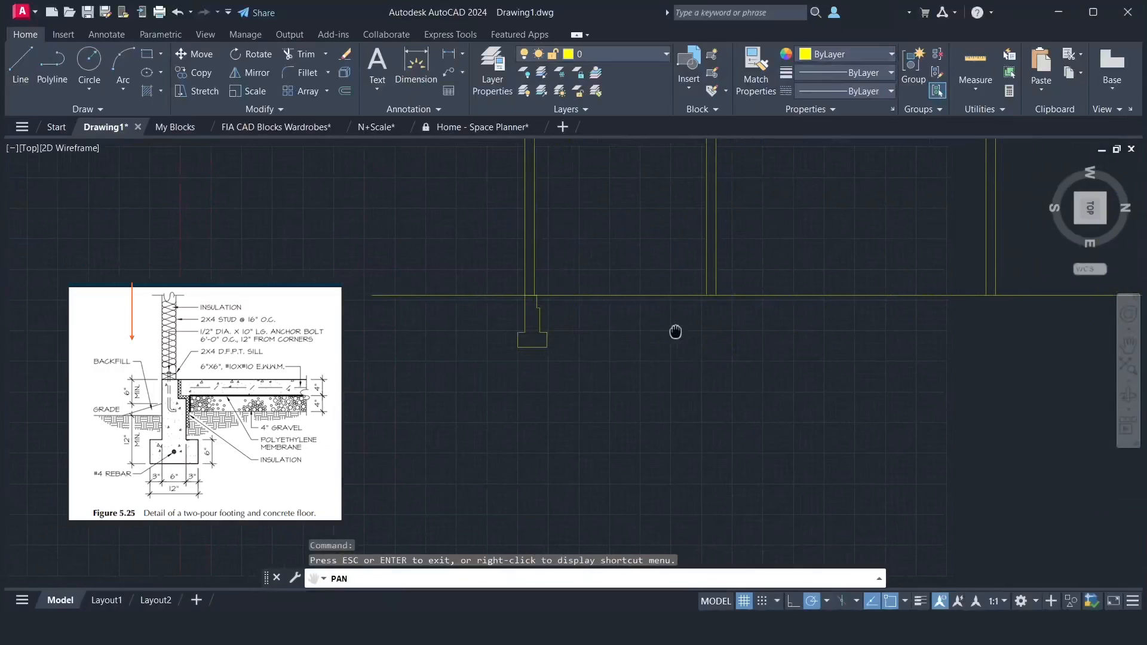
right_click(675, 333)
left_click(697, 336)
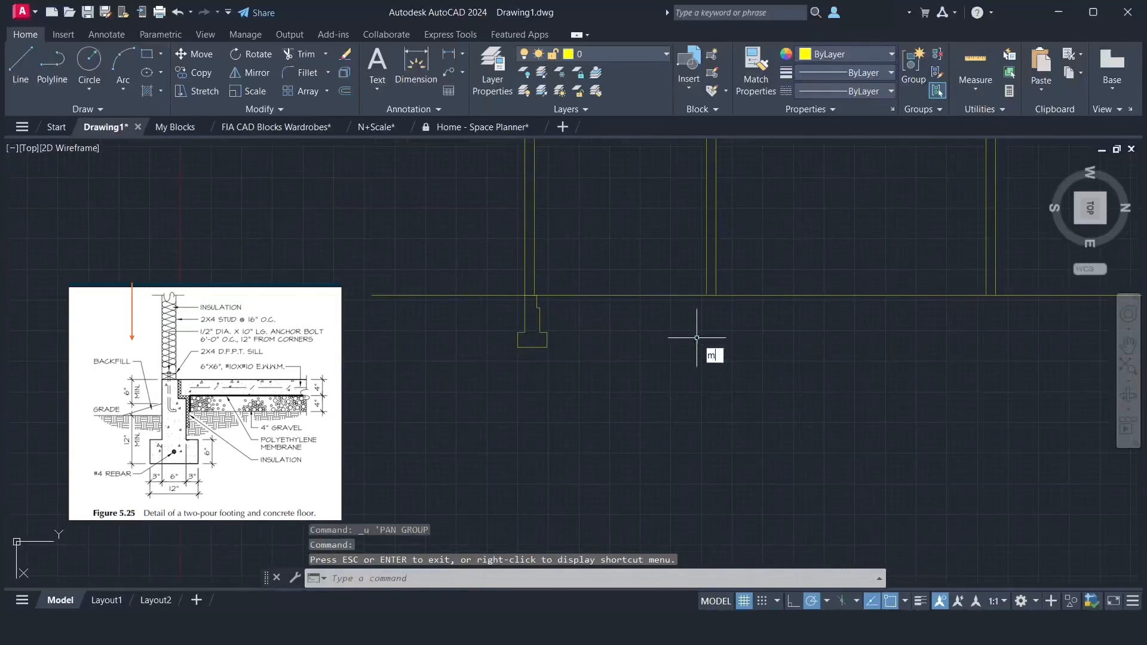
type("MI")
key("Return")
left_click(612, 388)
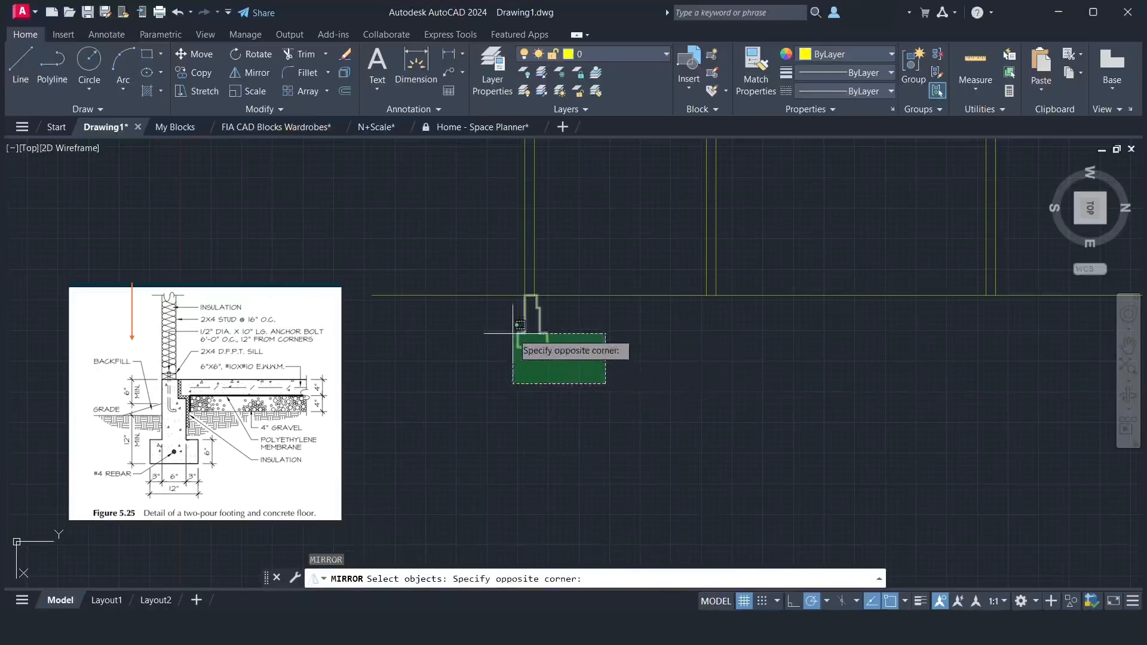
left_click(509, 331)
key("Return")
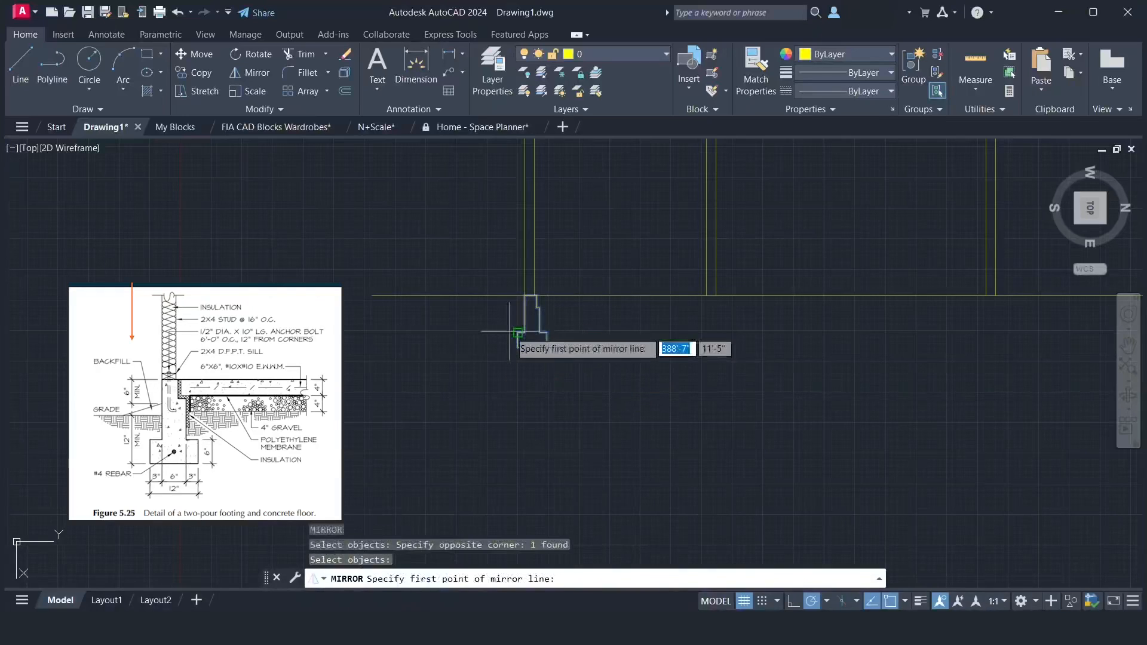
left_click(719, 301)
left_click(715, 342)
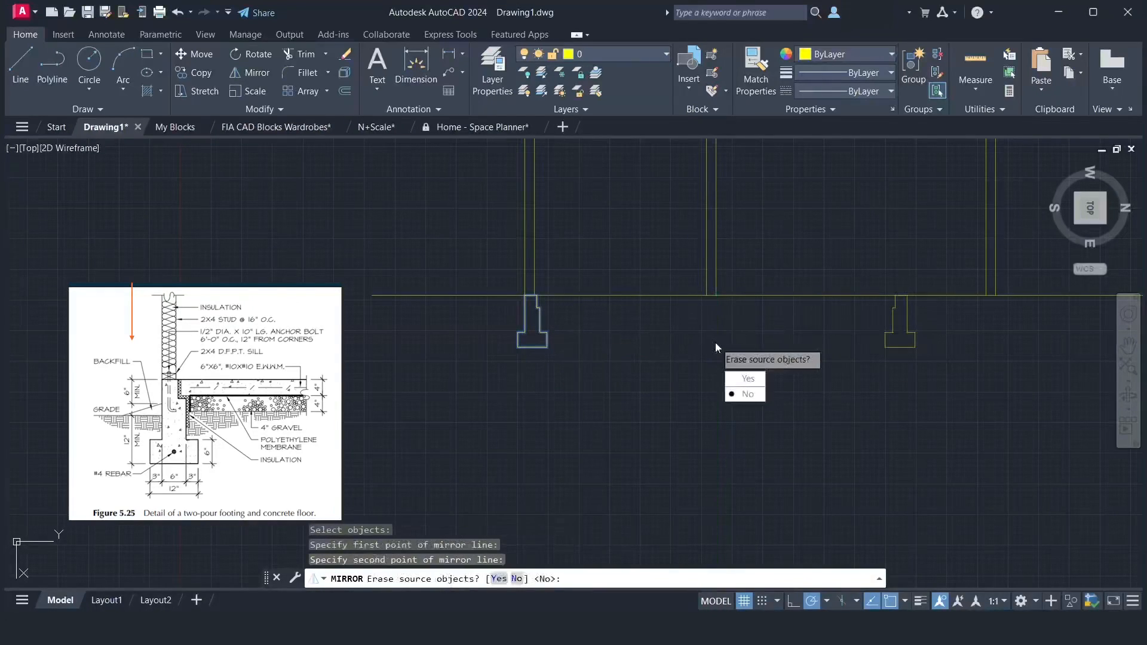
left_click(747, 394)
- Move the mirrored footing by its outer upper corner to the north exterior wall's outer face on the base line
left_click(917, 360)
left_click(866, 335)
type("M")
key("Return")
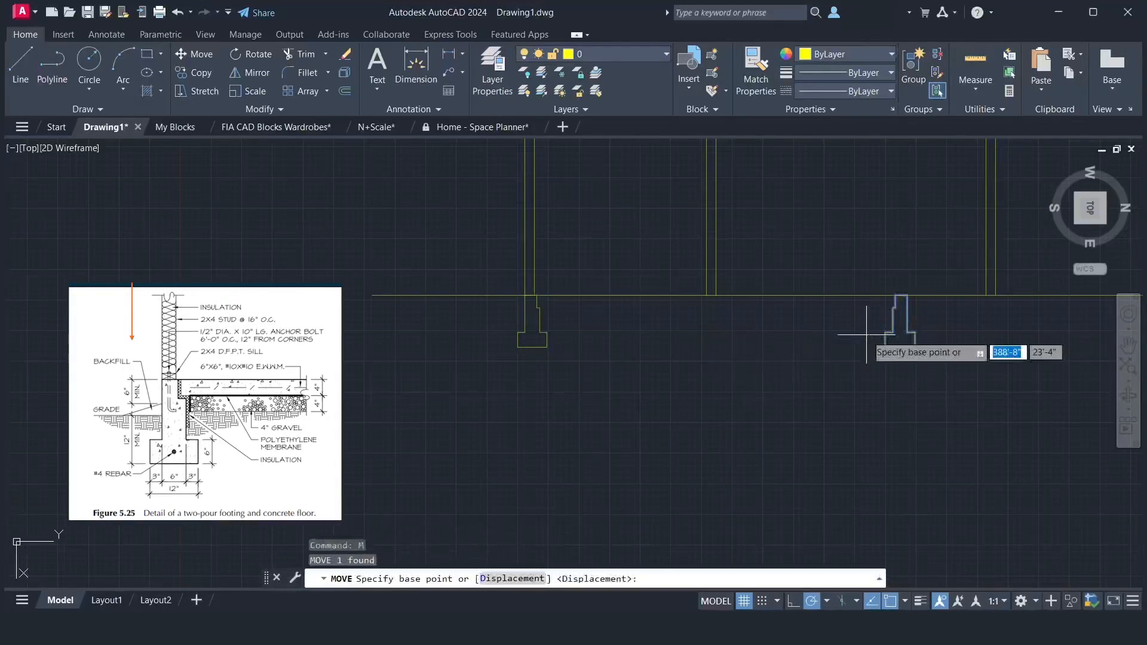
left_click(908, 295)
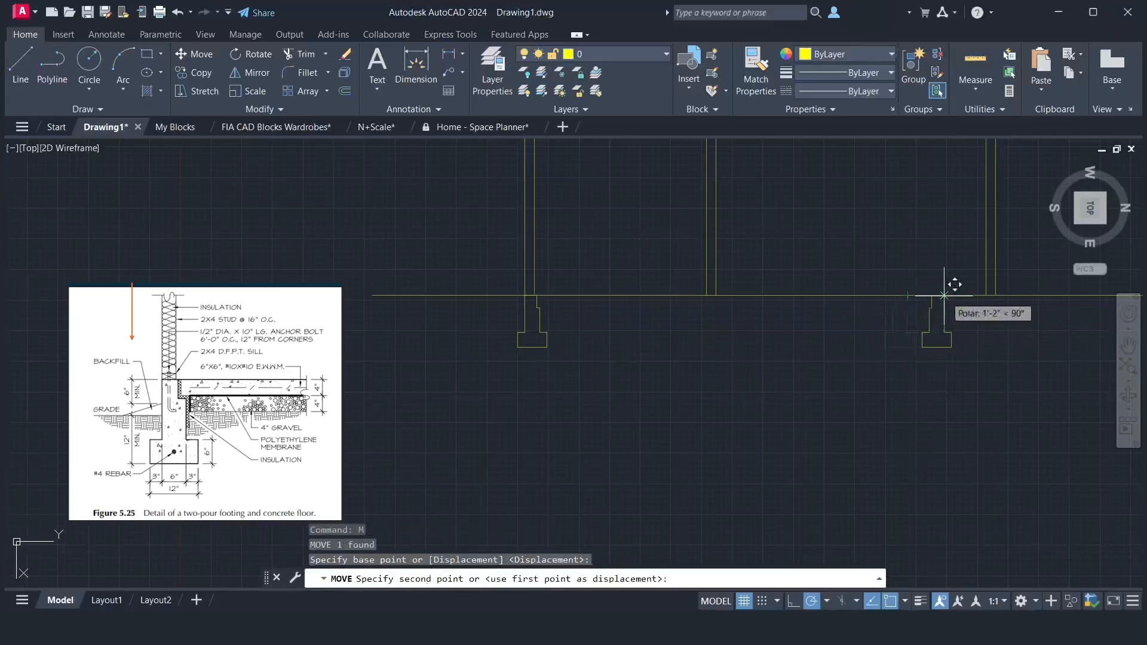
left_click(997, 296)
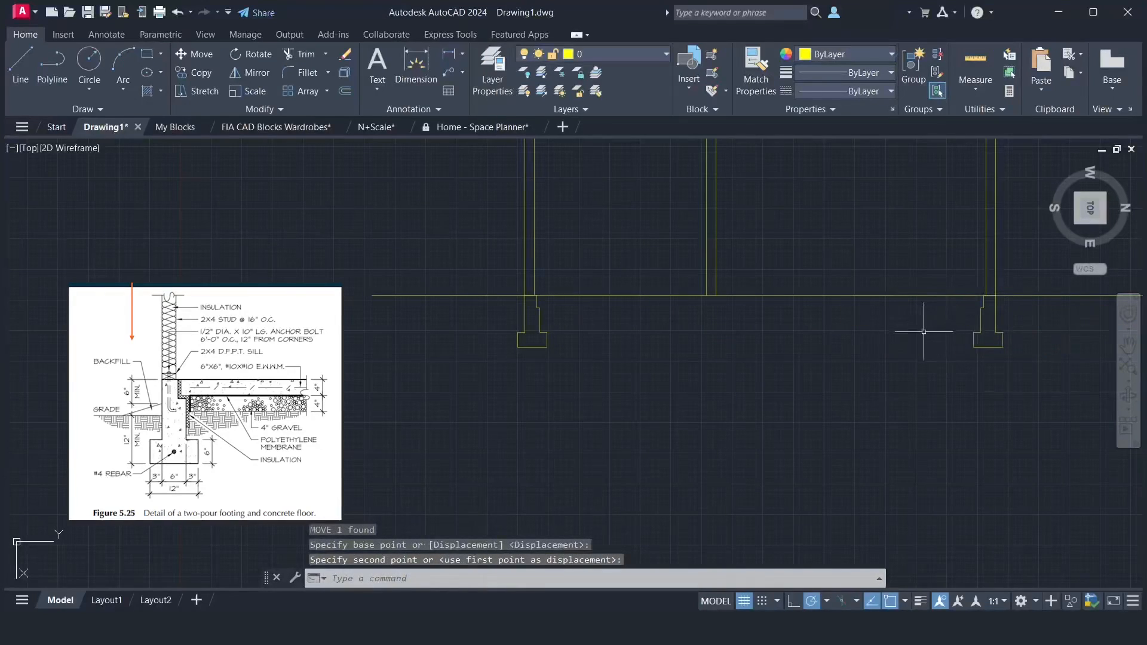
- Offset the base line 4" downward, and offset the resulting line another 4" downward for the slab and gravel layers
type("O")
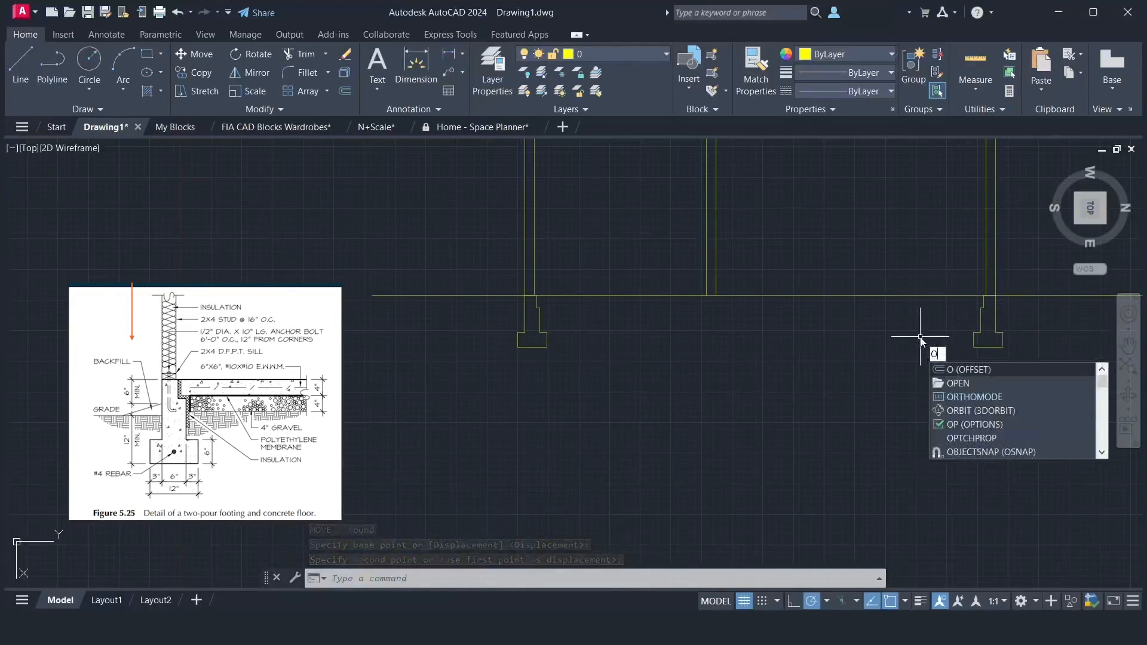
key("Return")
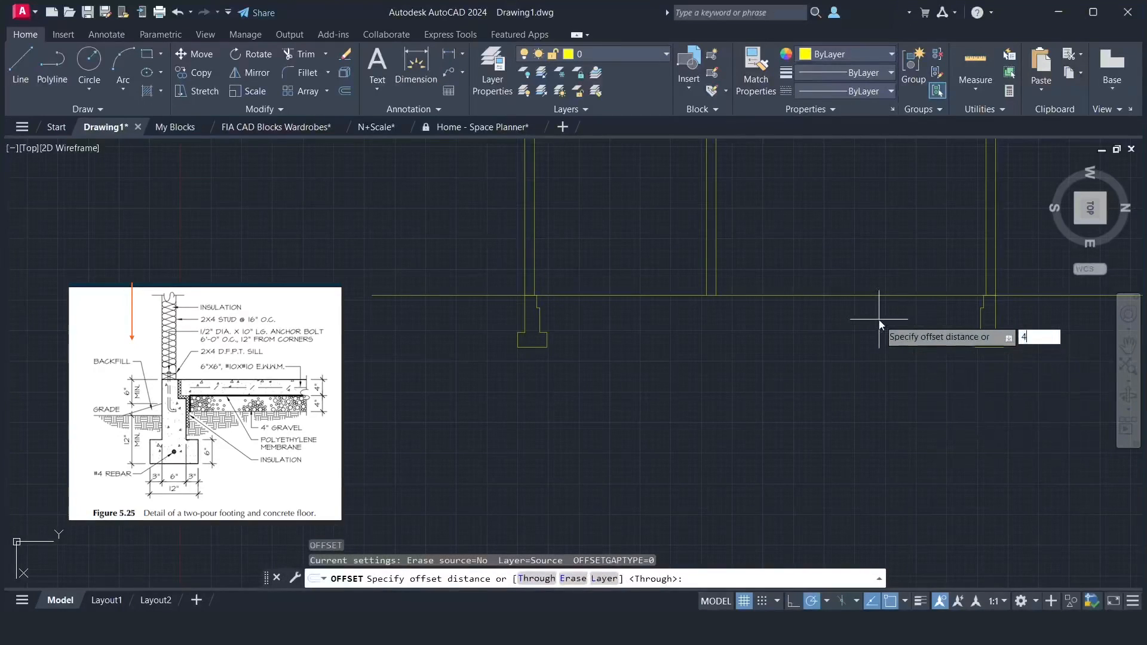
type("4\"")
key("Return")
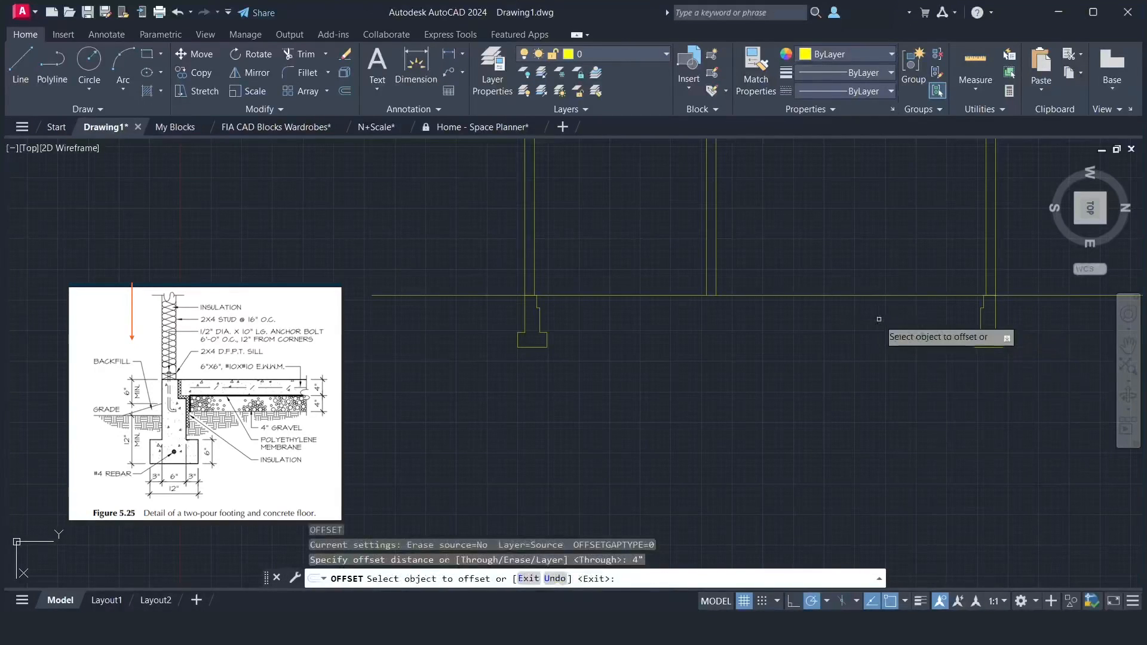
left_click(856, 296)
left_click(857, 312)
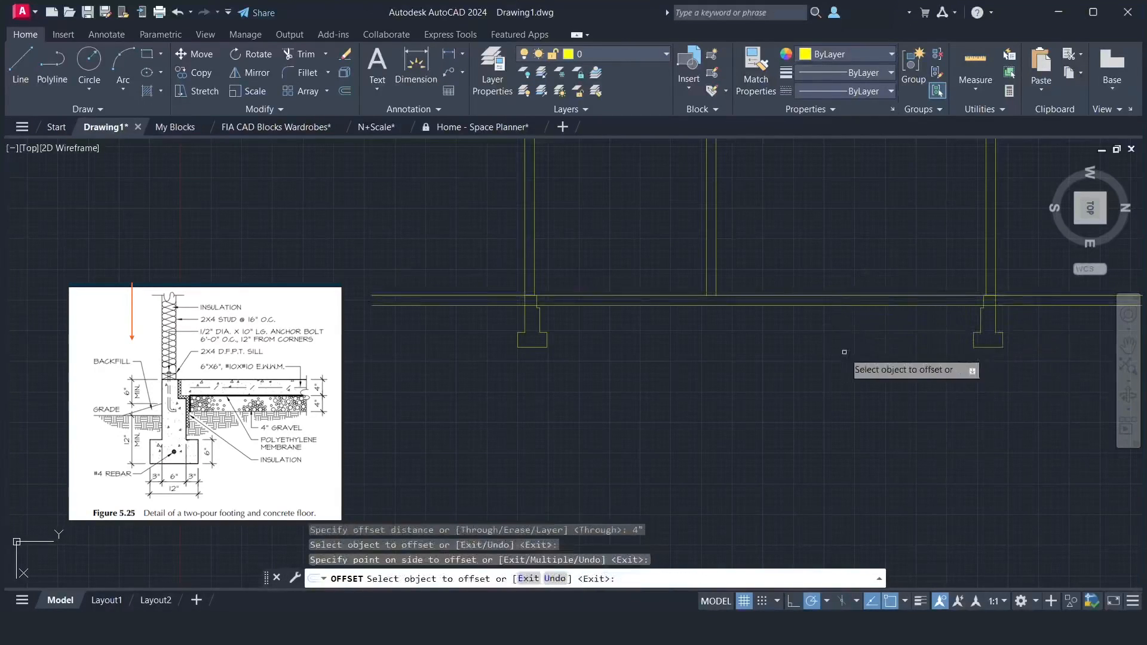
left_click(851, 305)
left_click(842, 351)
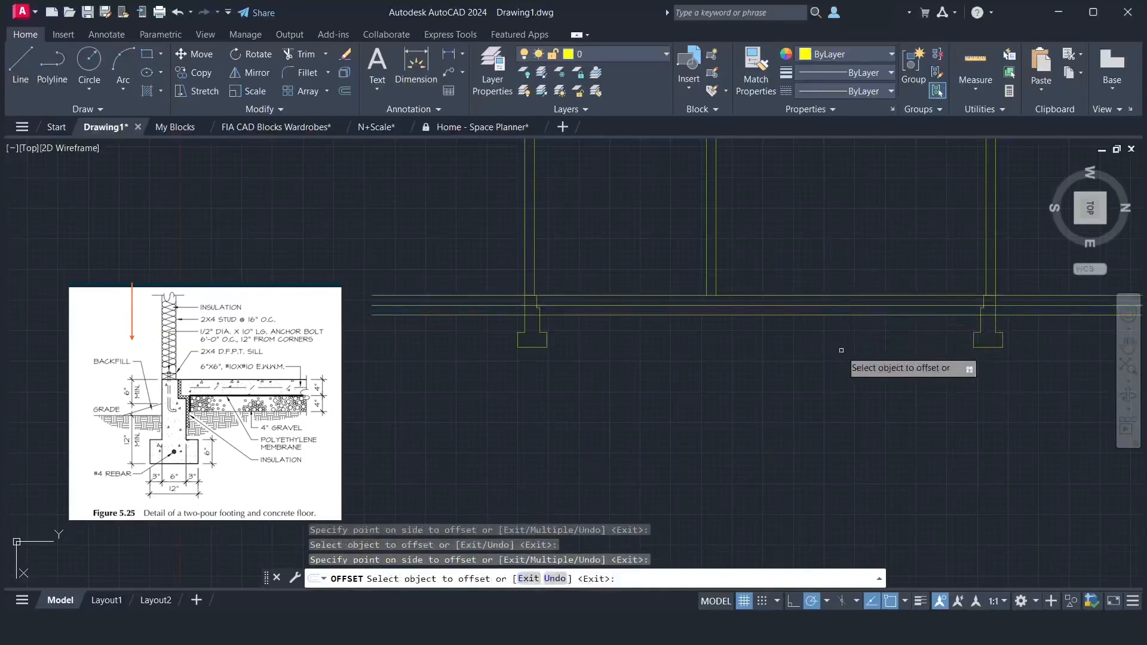
key("Return")
- Trim the base line and its two offset lines where they extend beyond the south and north exterior walls' outer faces
type("TR")
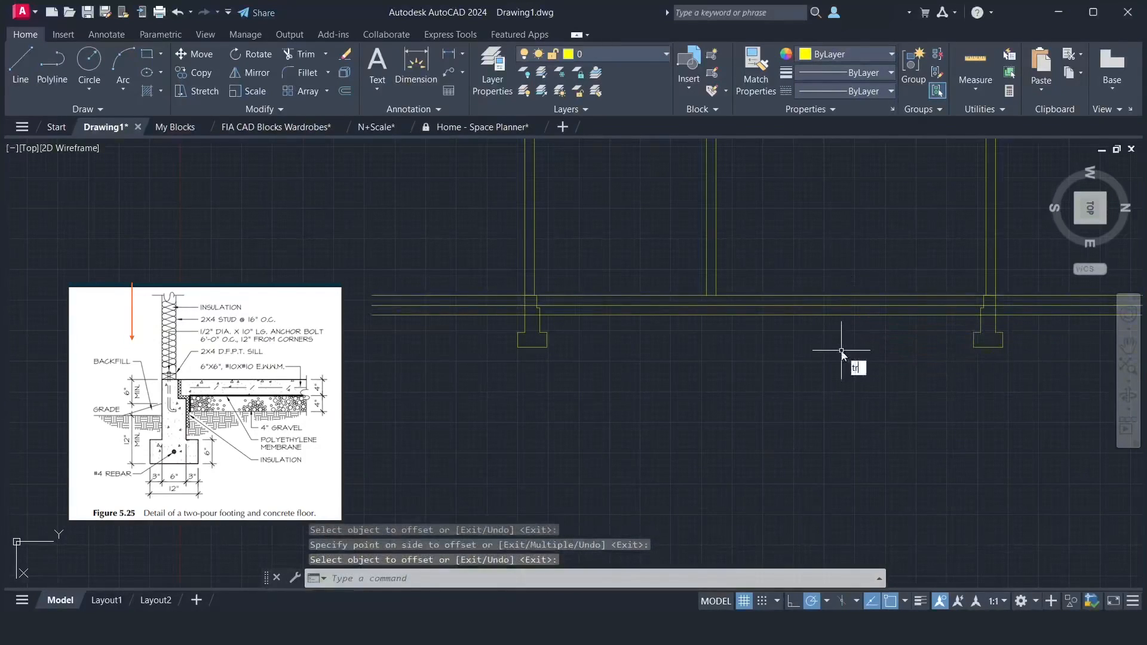
key("Return")
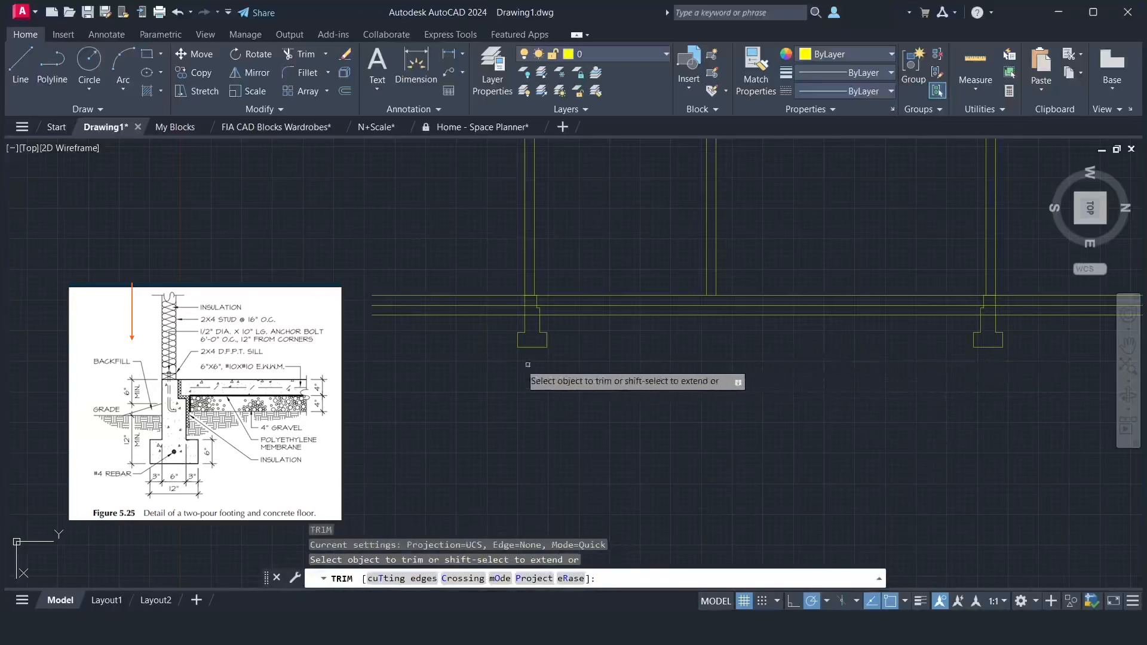
left_click(494, 351)
left_click(448, 256)
key("Return")
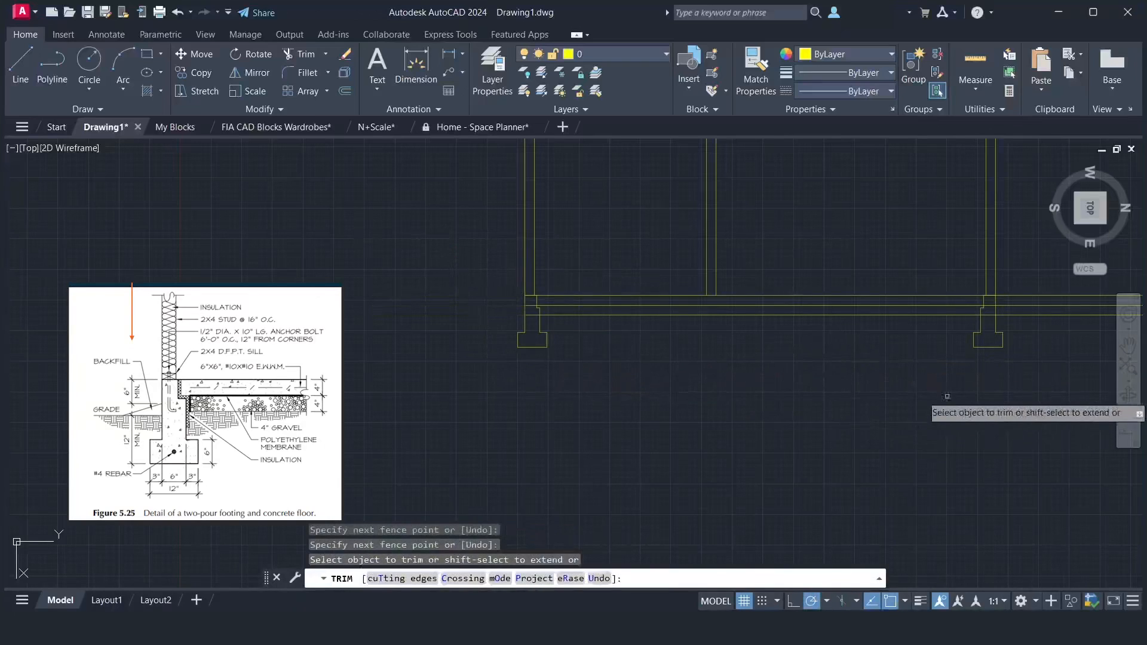
left_click(1059, 371)
left_click(1061, 273)
key("Return")
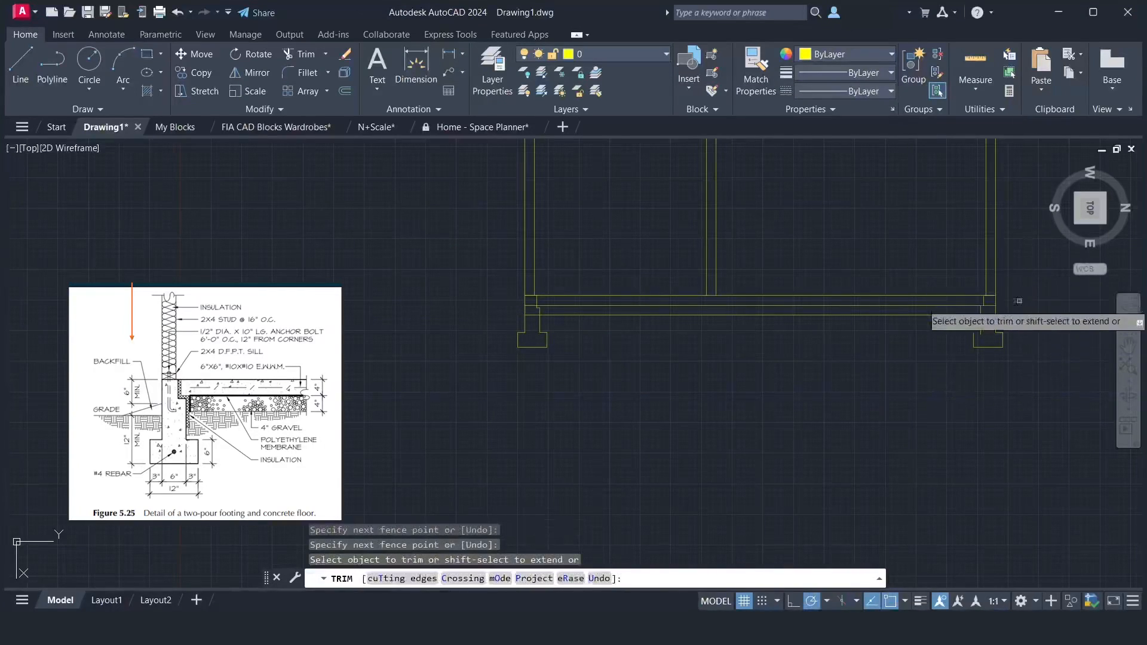
- Trim the two offset slab lines where they cross inside the south and north footings
left_click(531, 322)
left_click(531, 301)
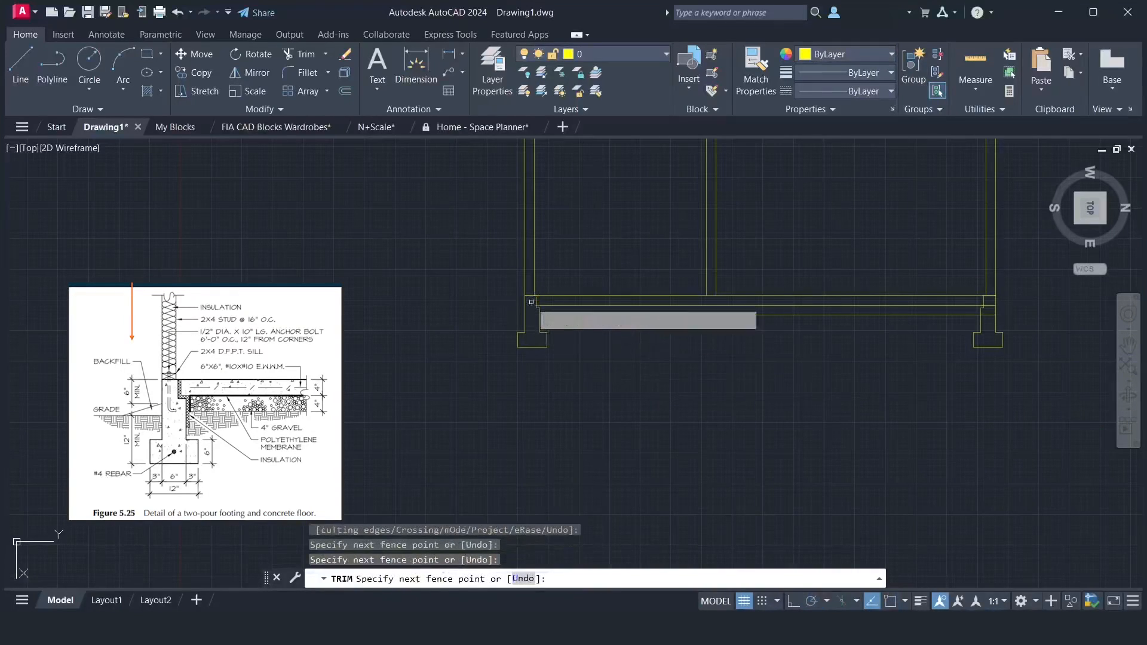
left_click(988, 326)
left_click(987, 302)
key("Return")
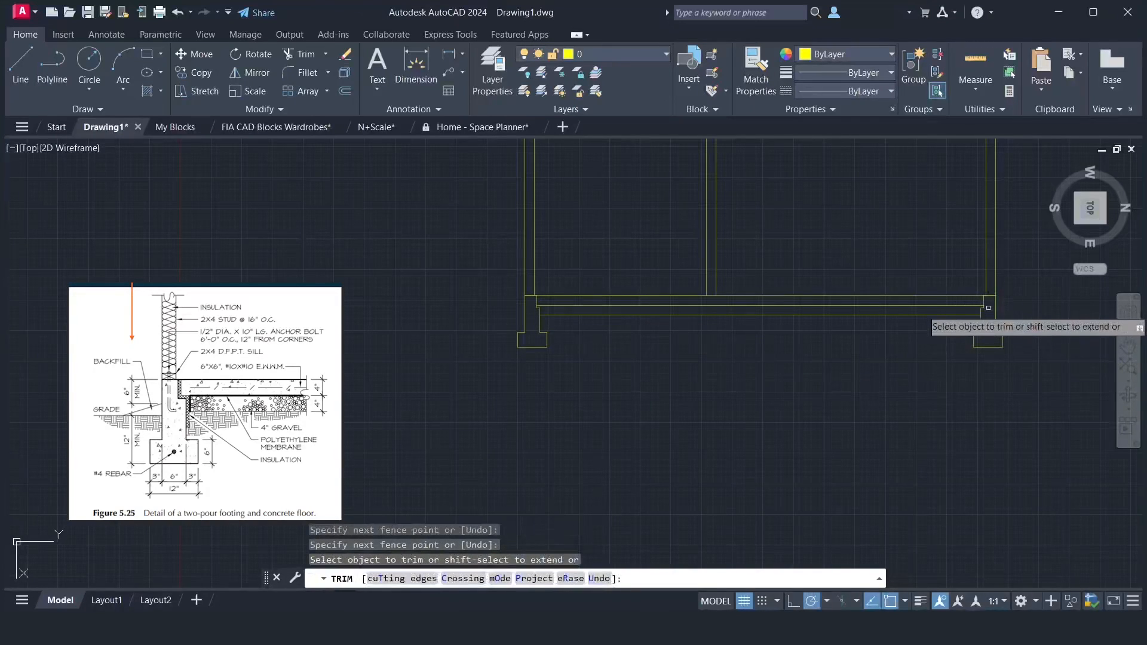
key("Return")
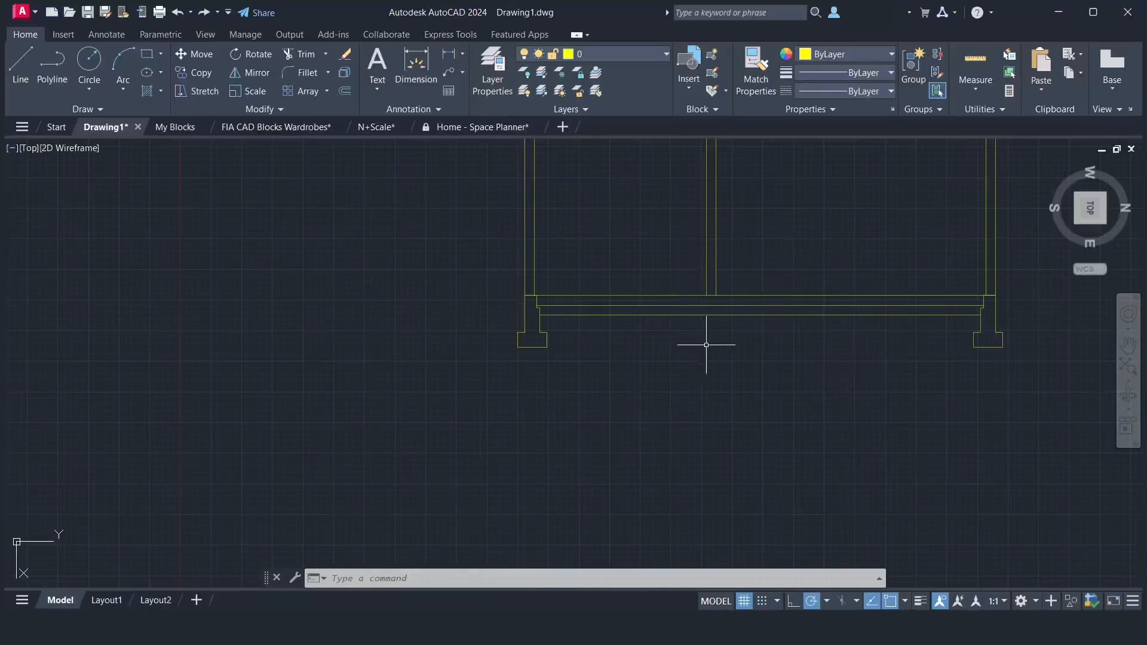
- Draw a line on the base line across the interior wall, from its north face to its south face
scroll(710, 335, "up", 4)
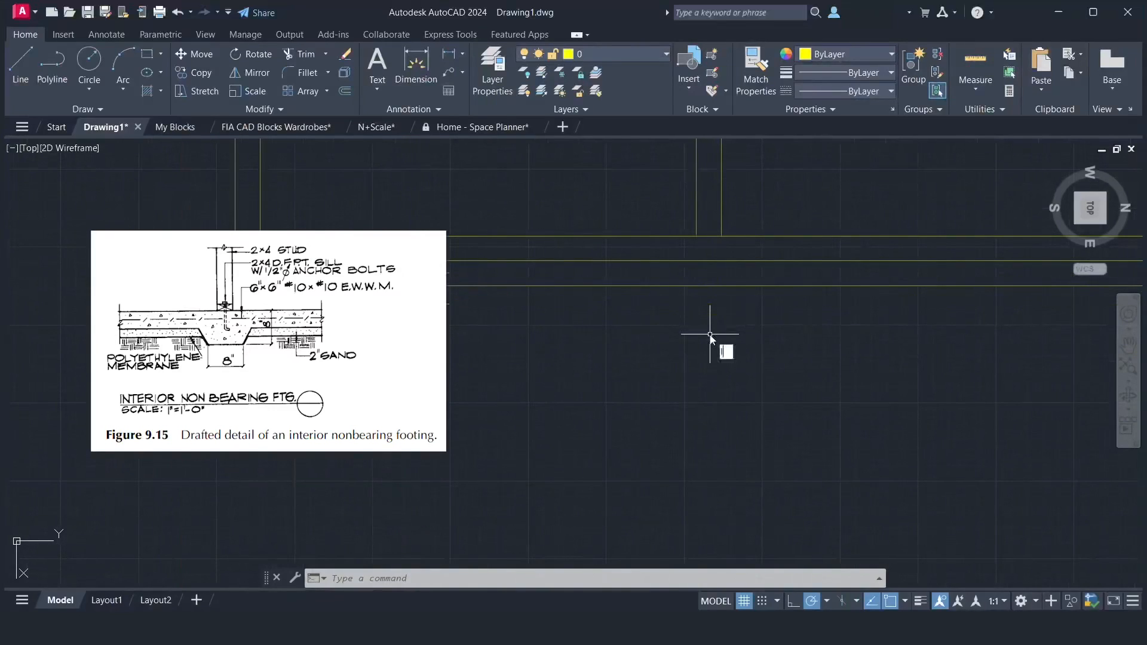
type("l")
key("Return")
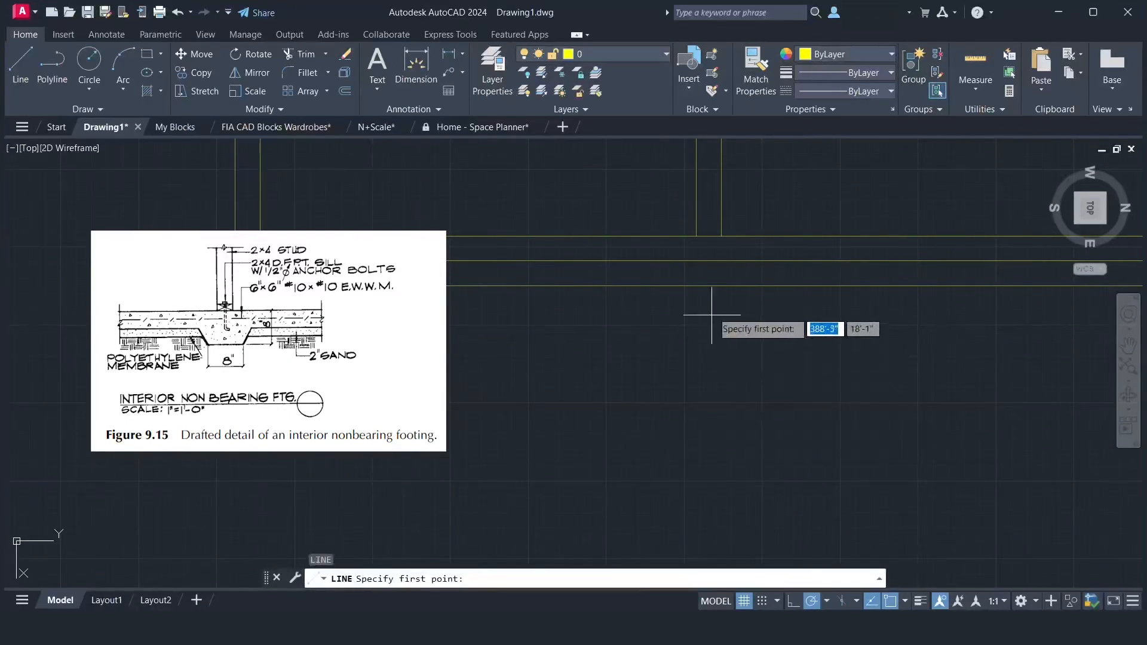
left_click(721, 236)
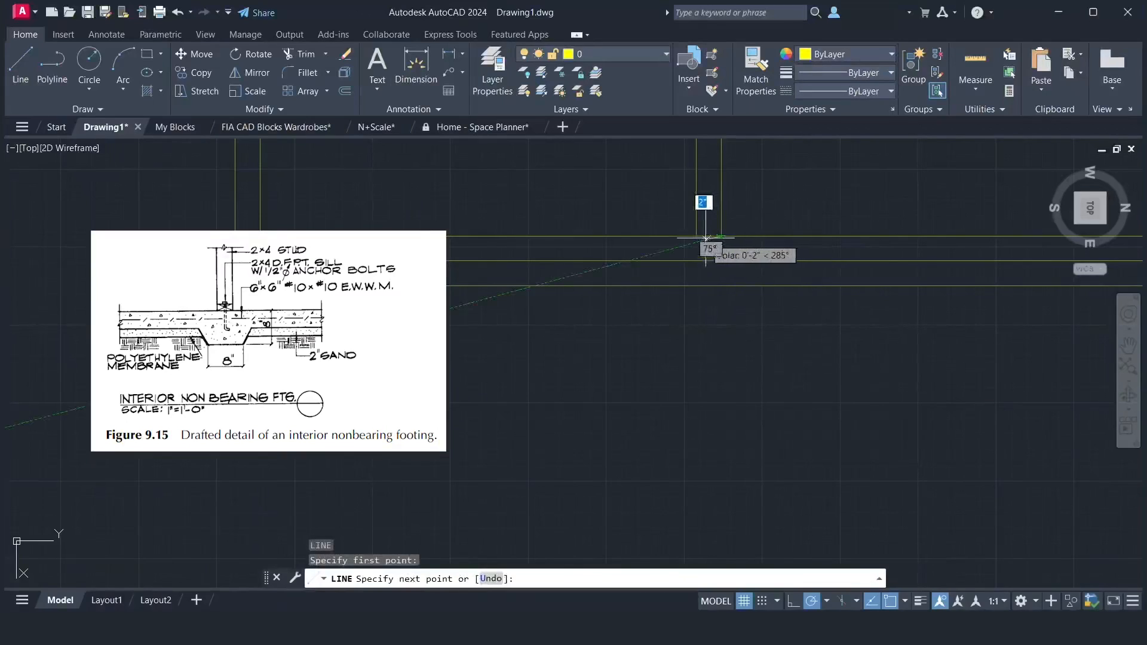
key("Return")
- Draw a vertical centre line from the midpoint of the interior wall's base down to the lowest slab line
key("Return")
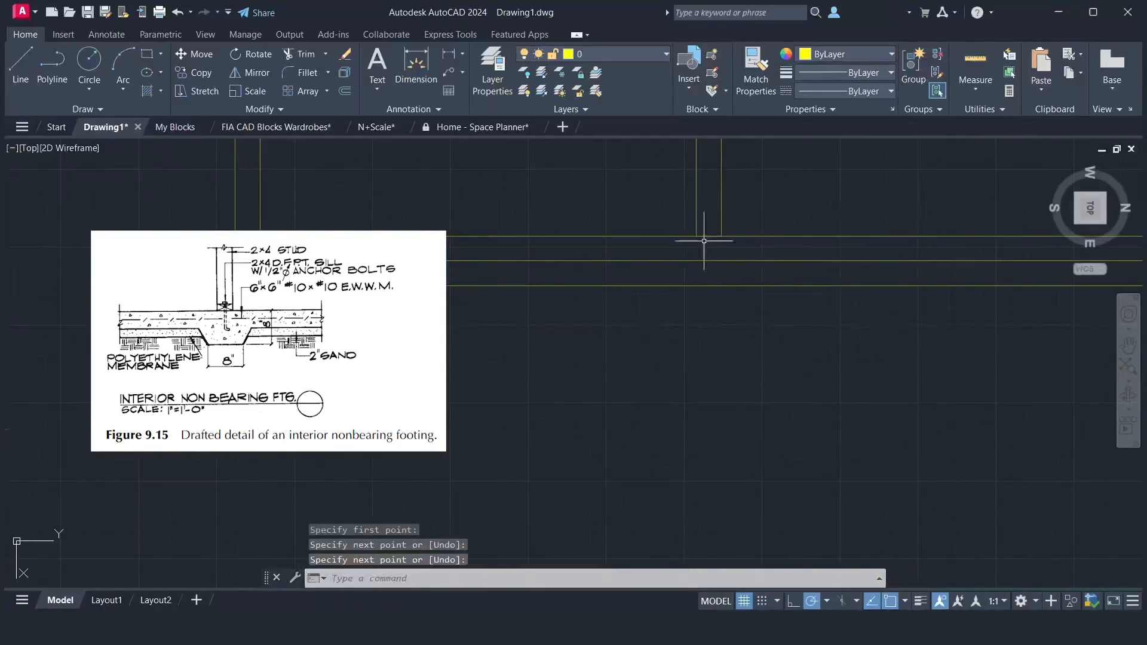
left_click(709, 234)
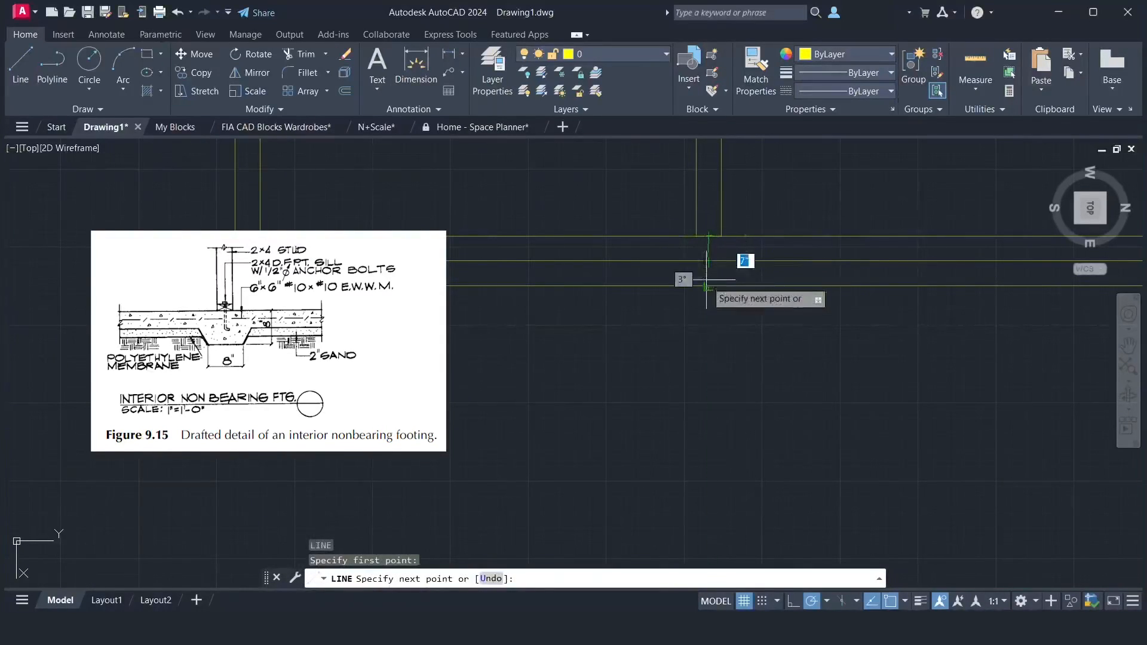
left_click(709, 286)
key("Return")
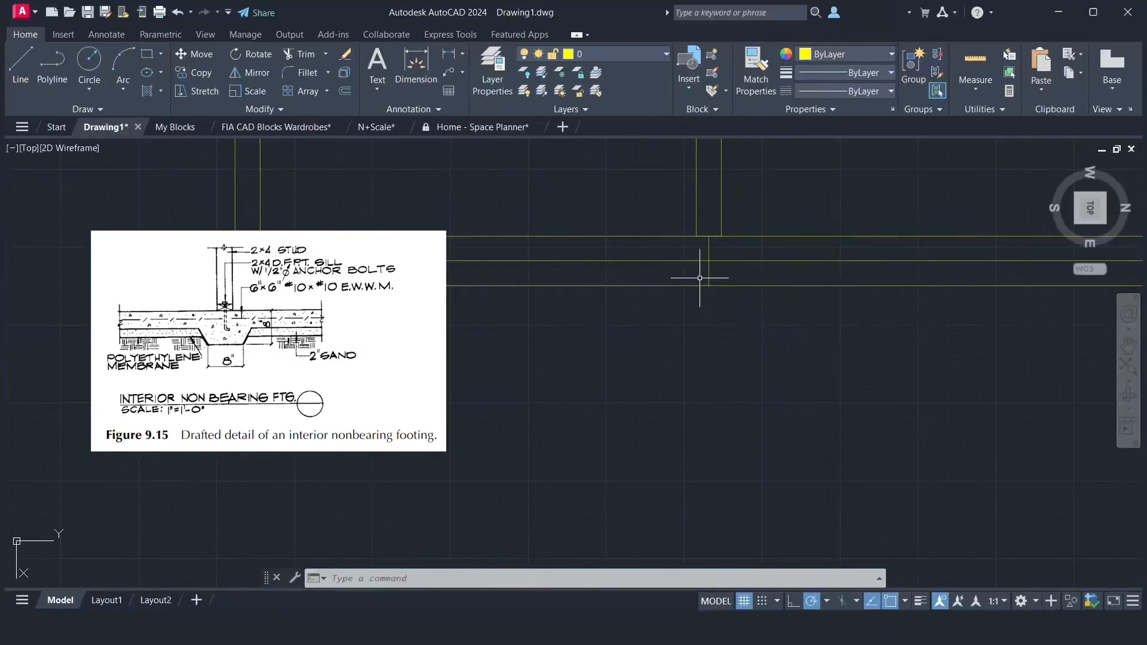
- Draw a polyline from the centre line's midpoint 8" north along the middle slab line, and back inward at 45° to the lowest slab line
type("pl")
key("Return")
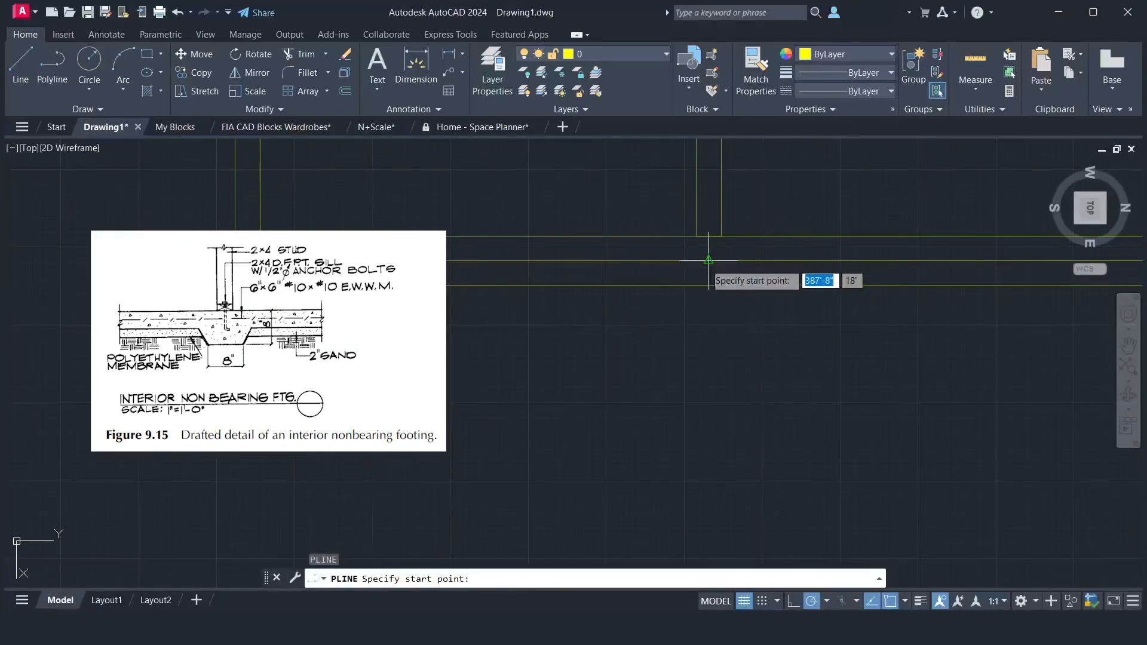
left_click(708, 261)
type("8")
key("Return")
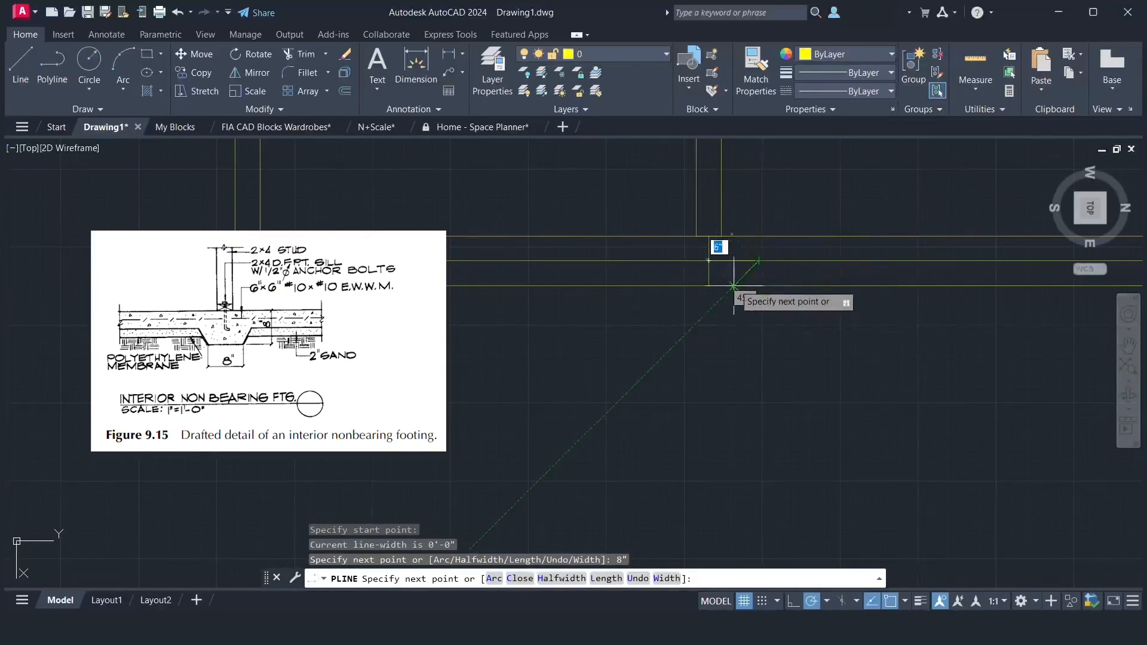
left_click(827, 601)
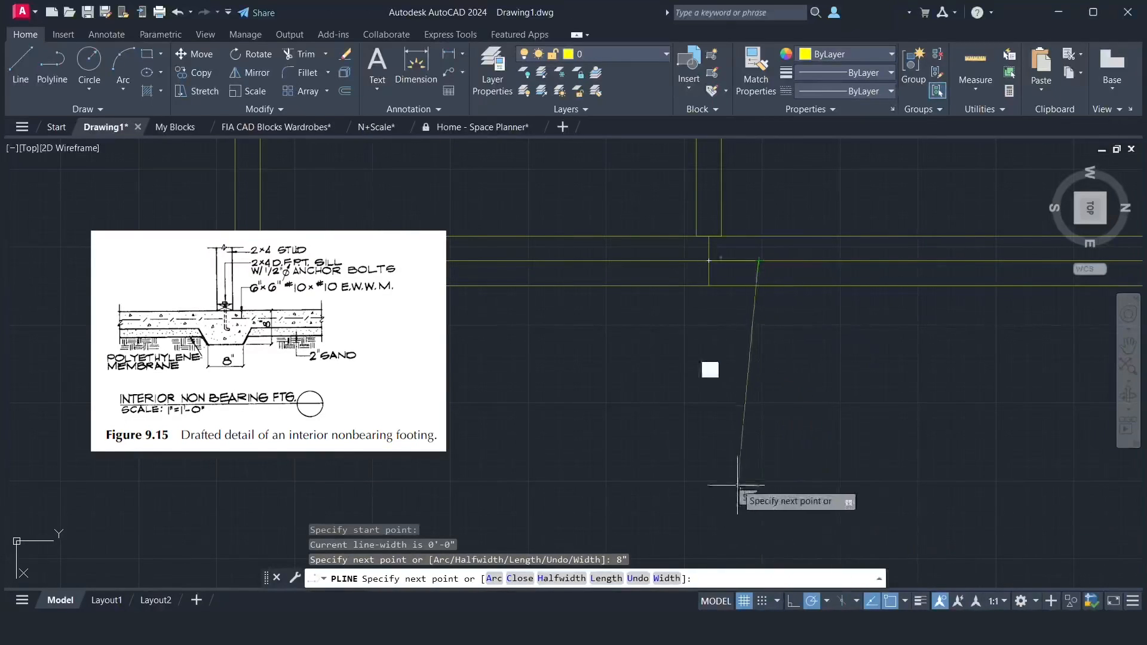
left_click(734, 286)
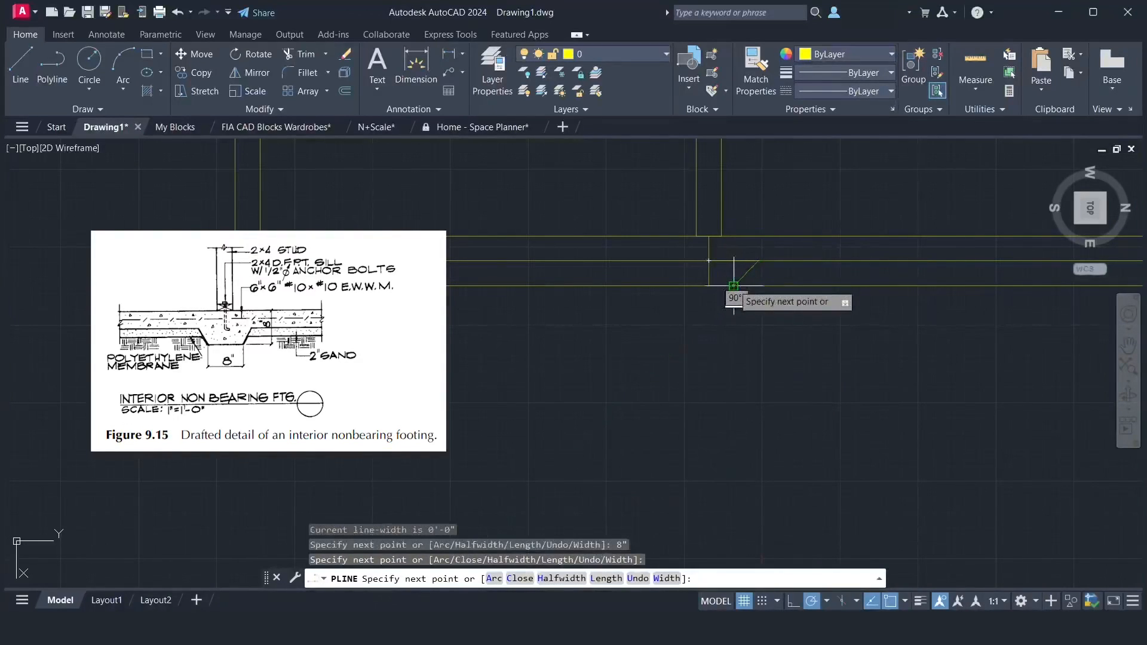
key("Return")
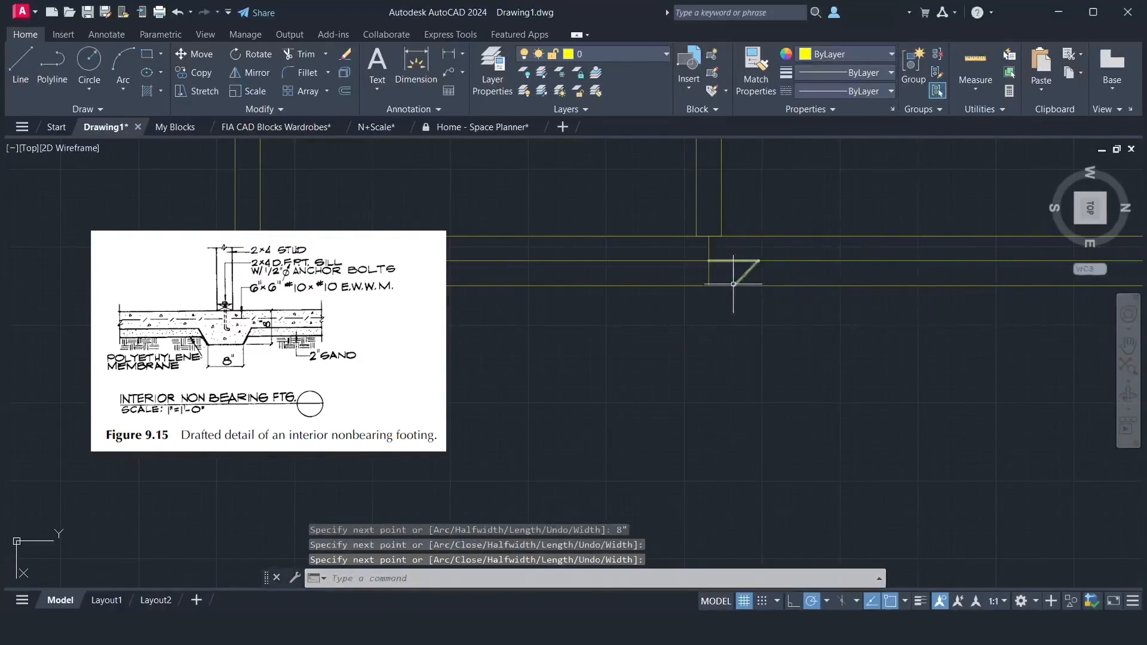
- Mirror the sloped footing polyline across the interior wall's vertical centre line, keeping the original
type("mi")
key("Return")
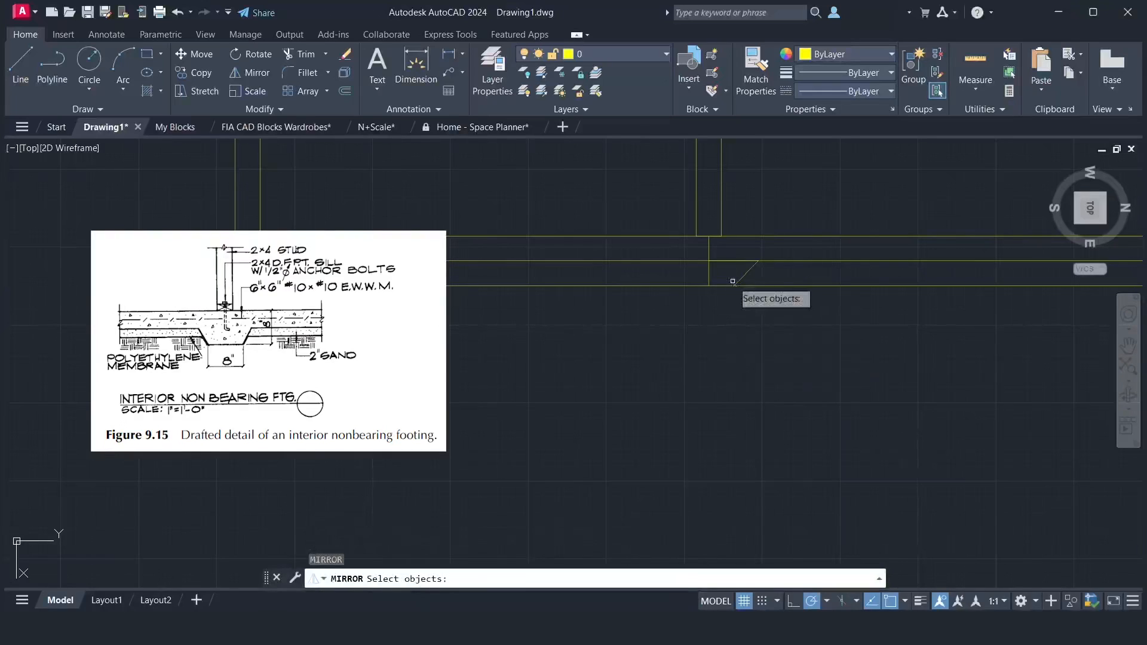
left_click(738, 281)
key("Return")
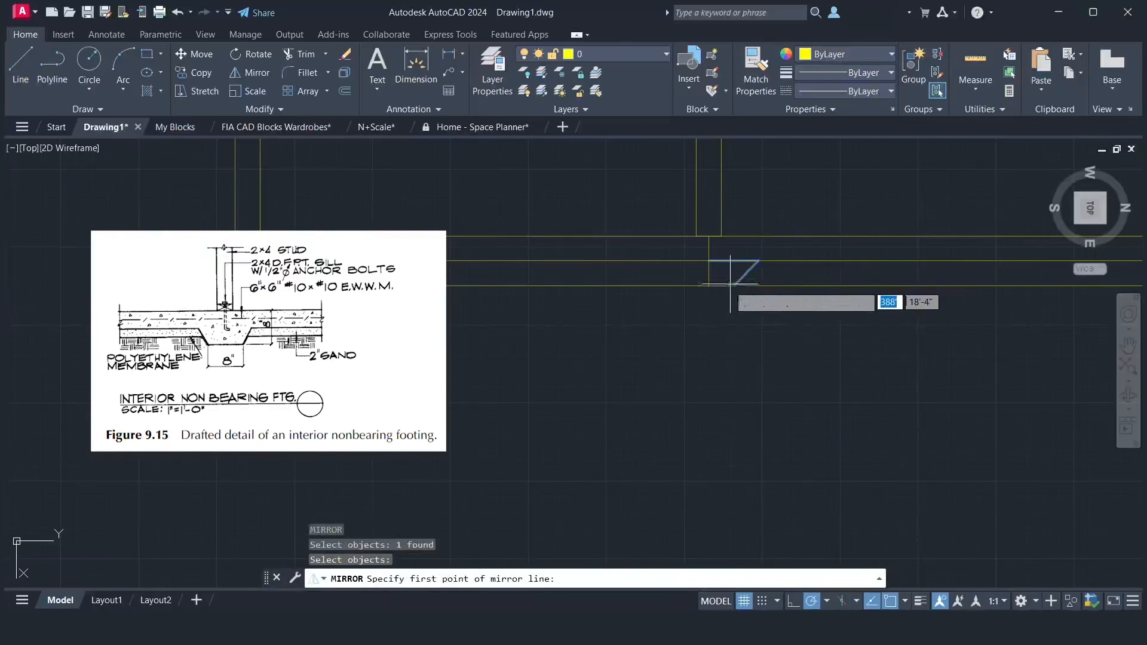
left_click(710, 262)
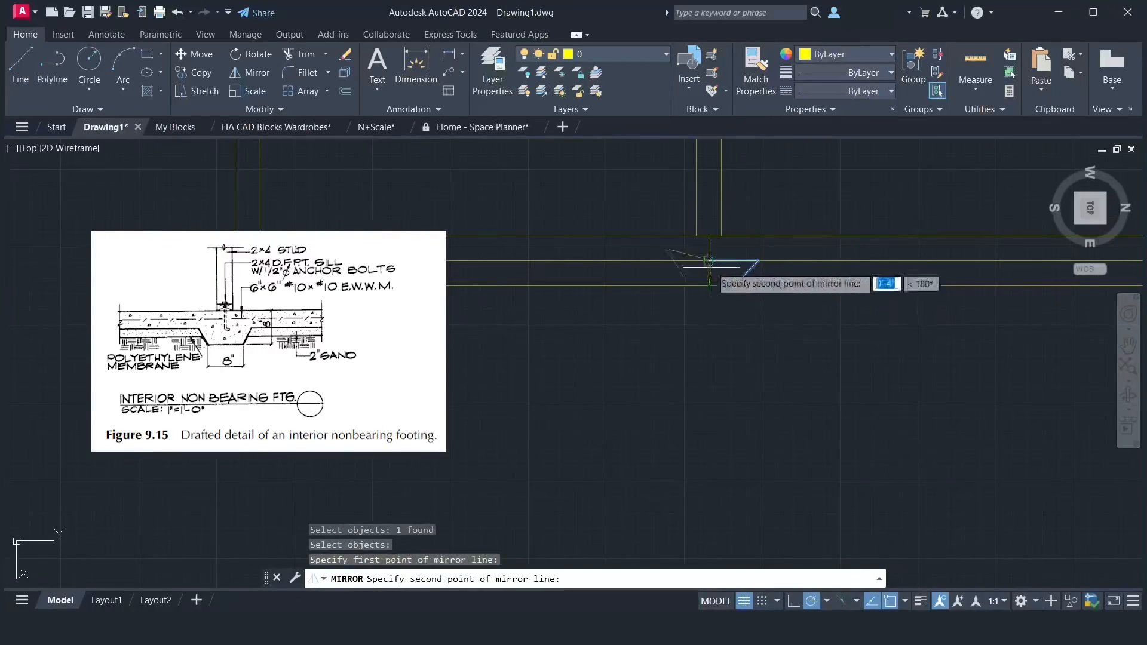
left_click(711, 263)
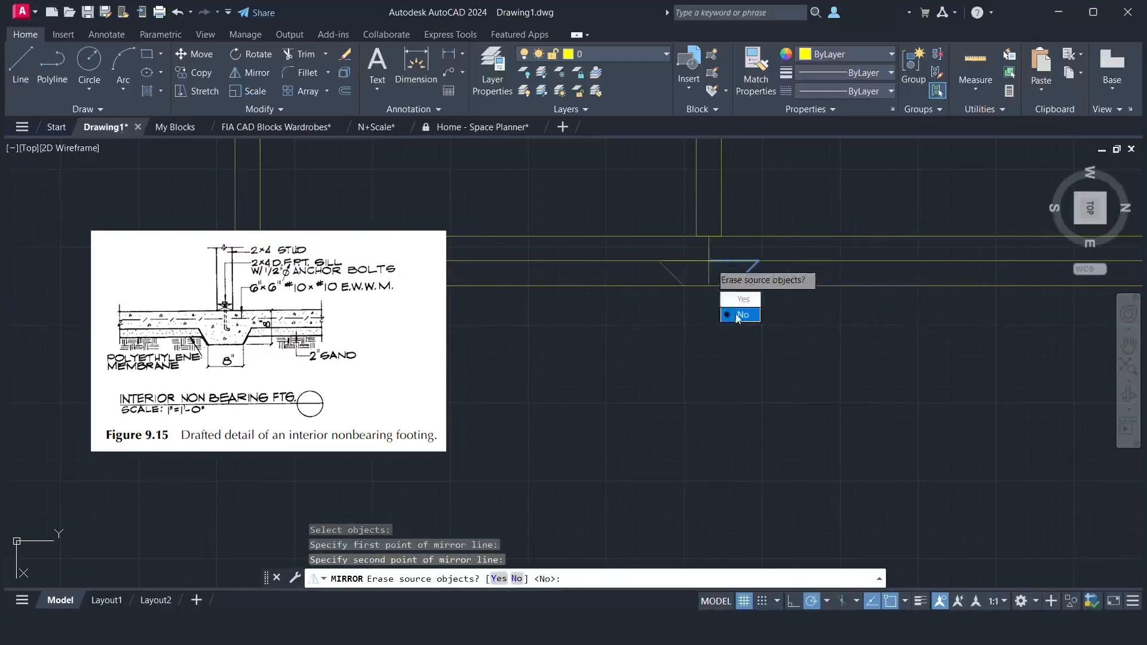
key("Return")
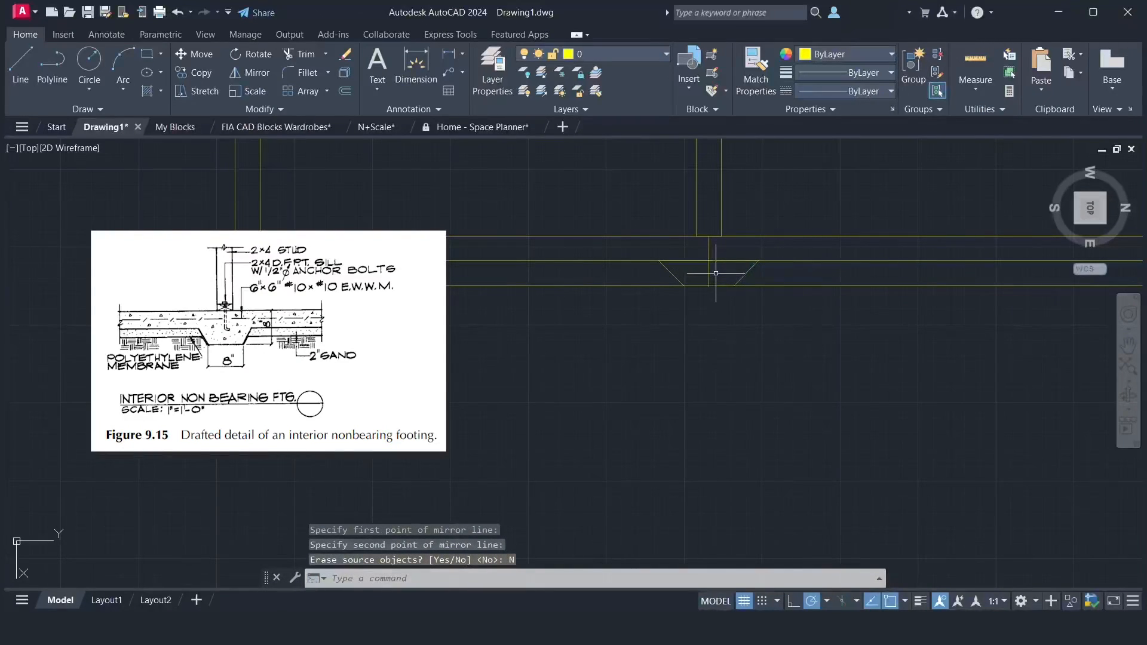
- Trim away the centre line and the middle slab line between the two slopes of the interior footing
type("tr")
key("Return")
mouse_move(723, 272)
left_mouse_down()
mouse_move(694, 251)
mouse_move(730, 266)
left_mouse_up()
key("Return")
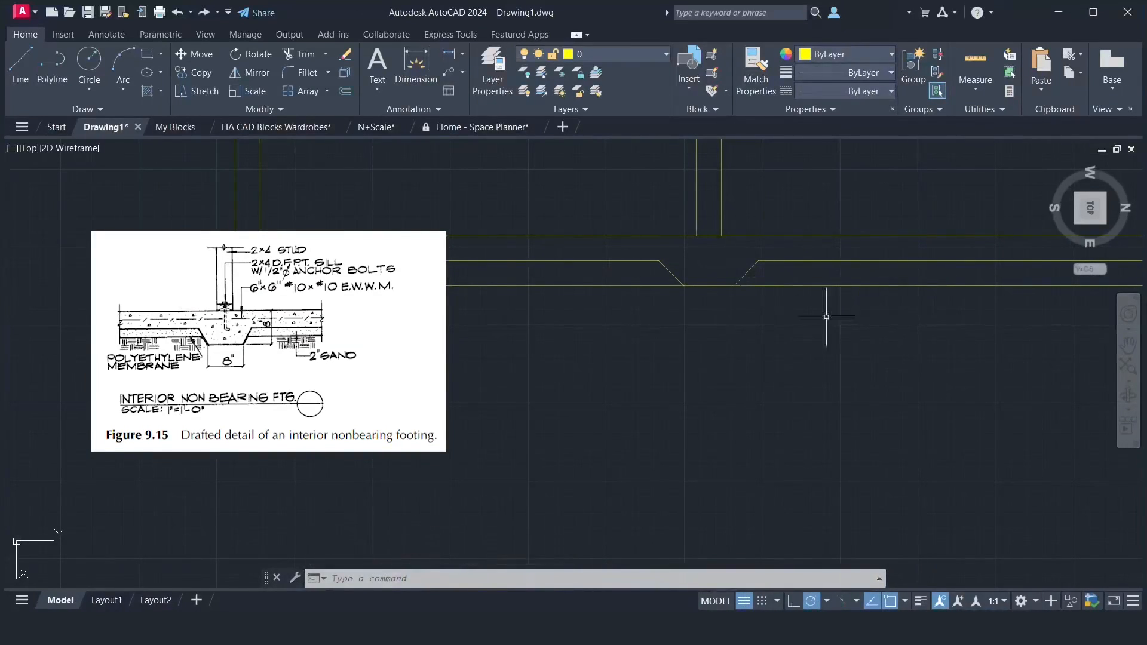
- Draw a closed 2" high polyline sill across the full wall width at the base of the south wall
left_click(1128, 344)
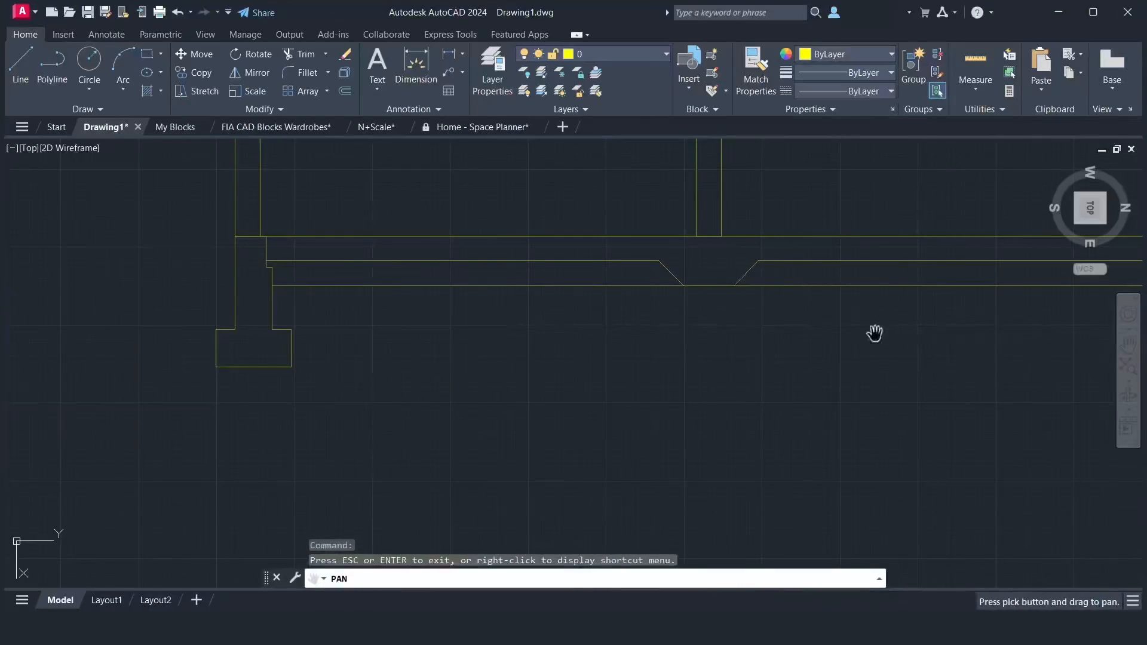
scroll(844, 364, "down", 4)
left_click_drag(841, 388, 826, 362)
right_click(826, 362)
left_click(843, 372)
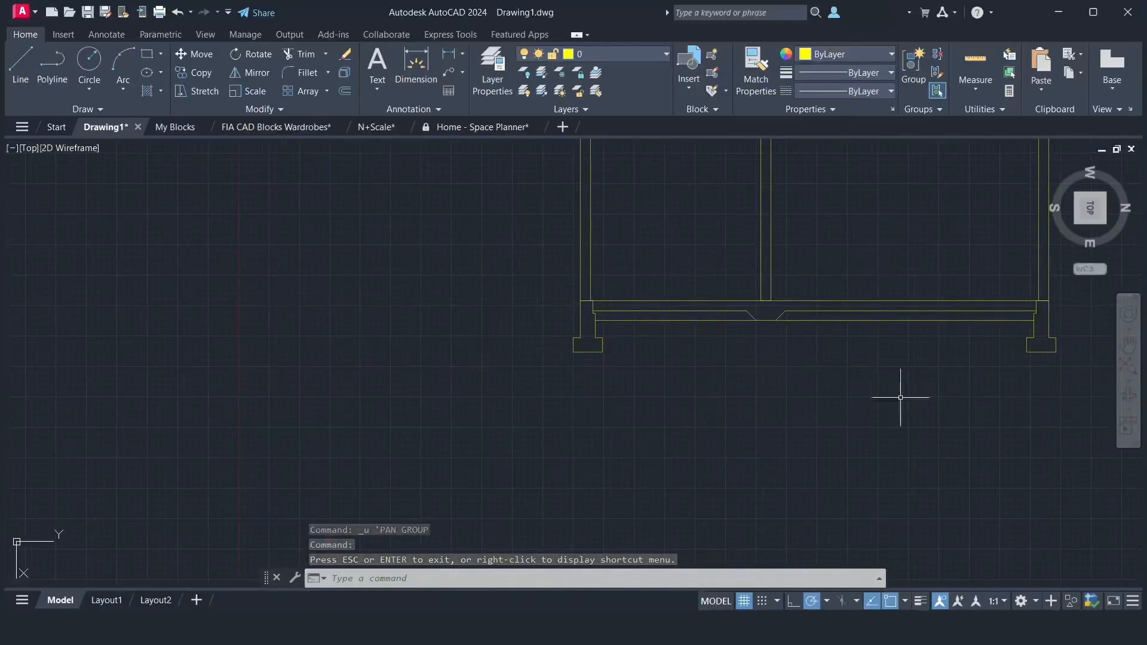
scroll(558, 303, "up", 6)
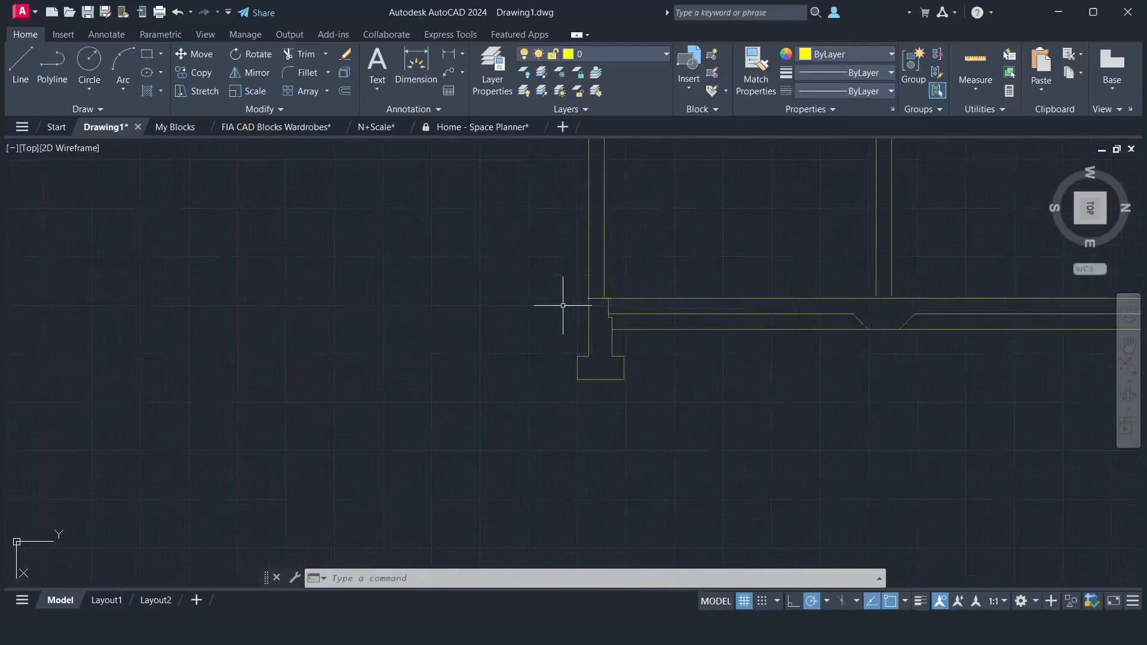
key("Return")
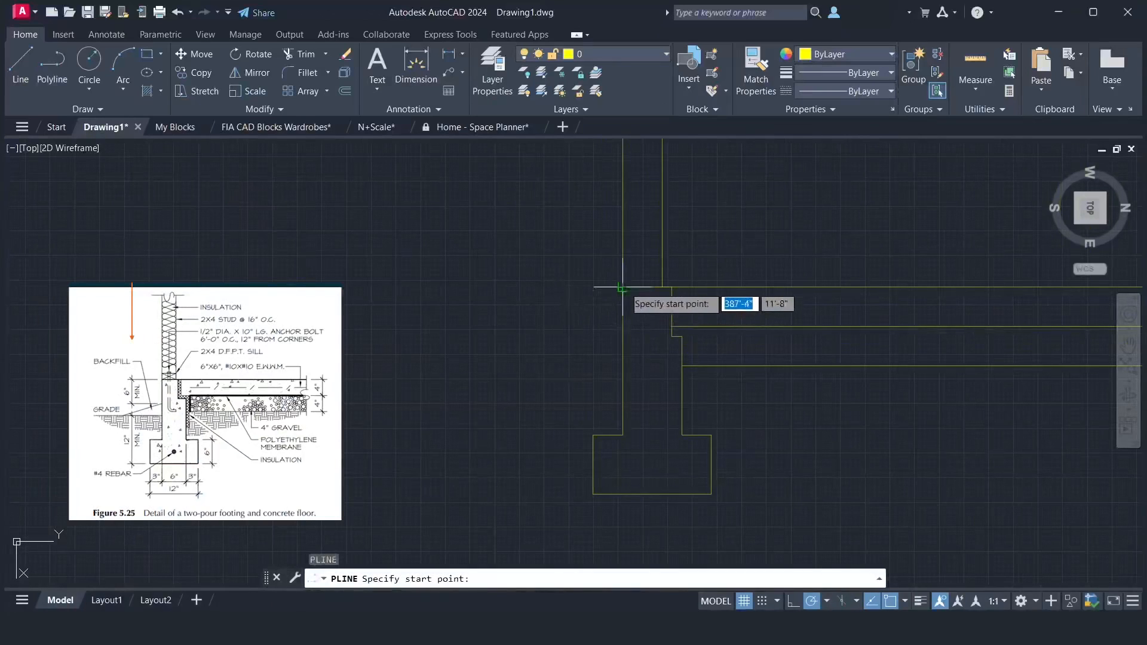
left_click(622, 288)
type("2")
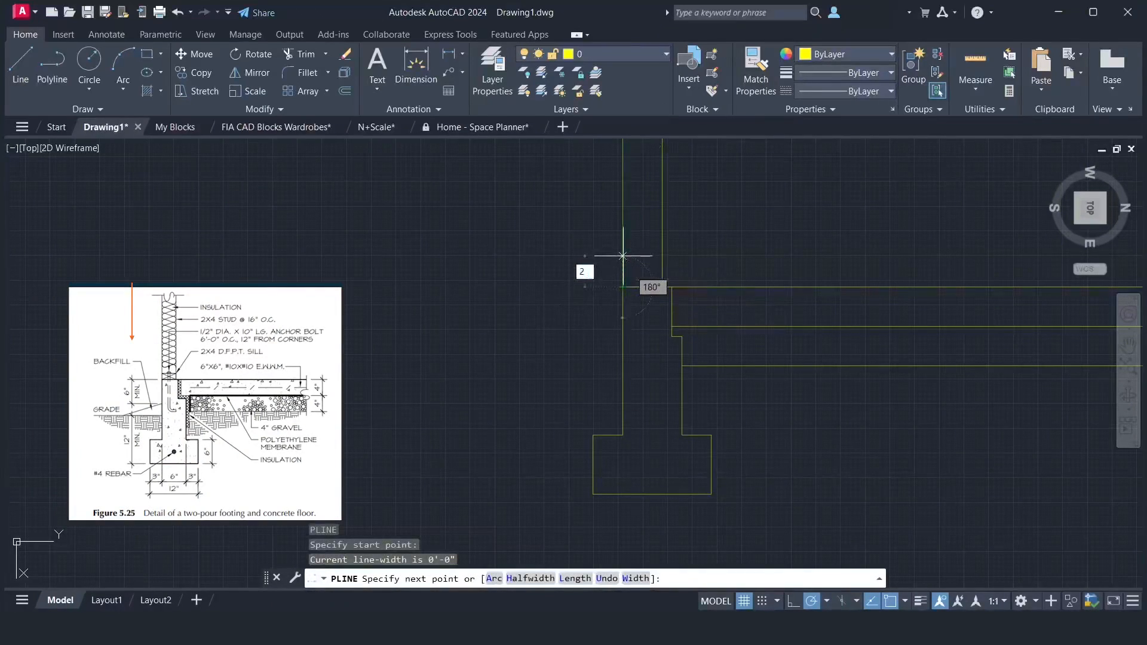
key("Return")
left_click(662, 268)
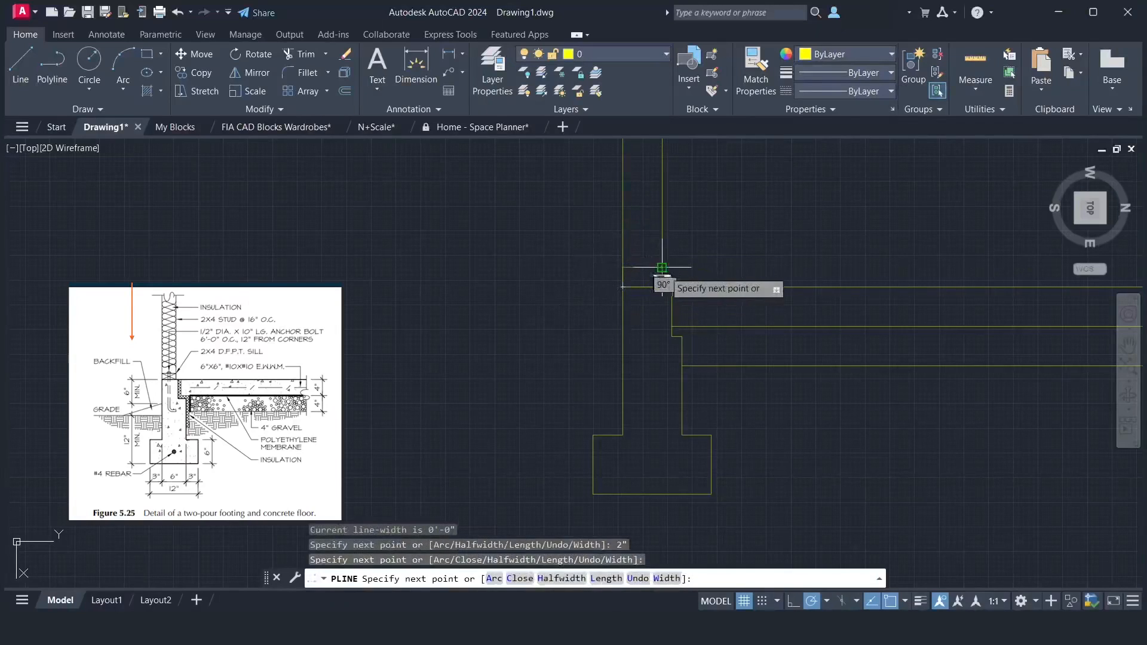
left_click(662, 288)
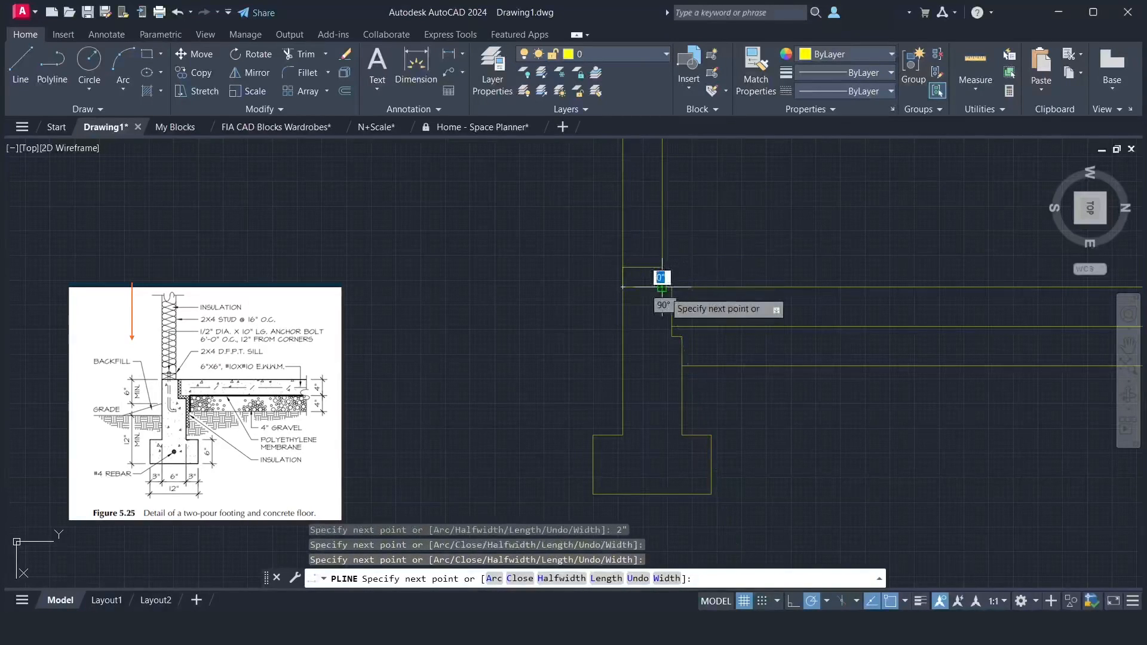
type("c")
key("Return")
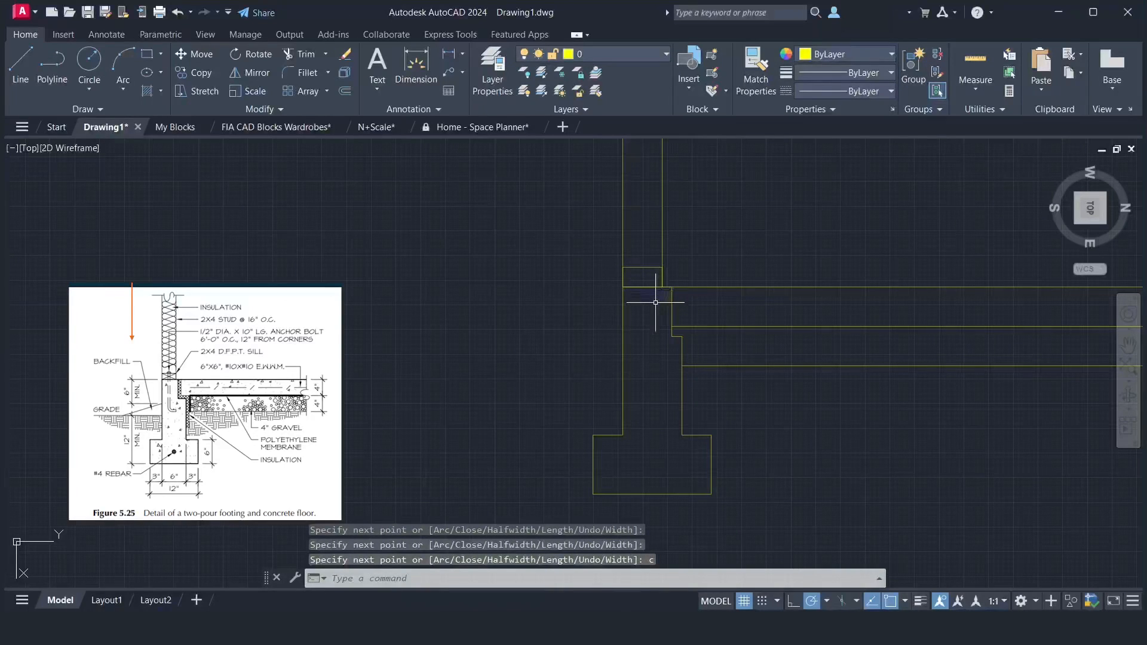
- Draw two crossing diagonal lines between the corners of the south wall's sill
type("l")
key("Return")
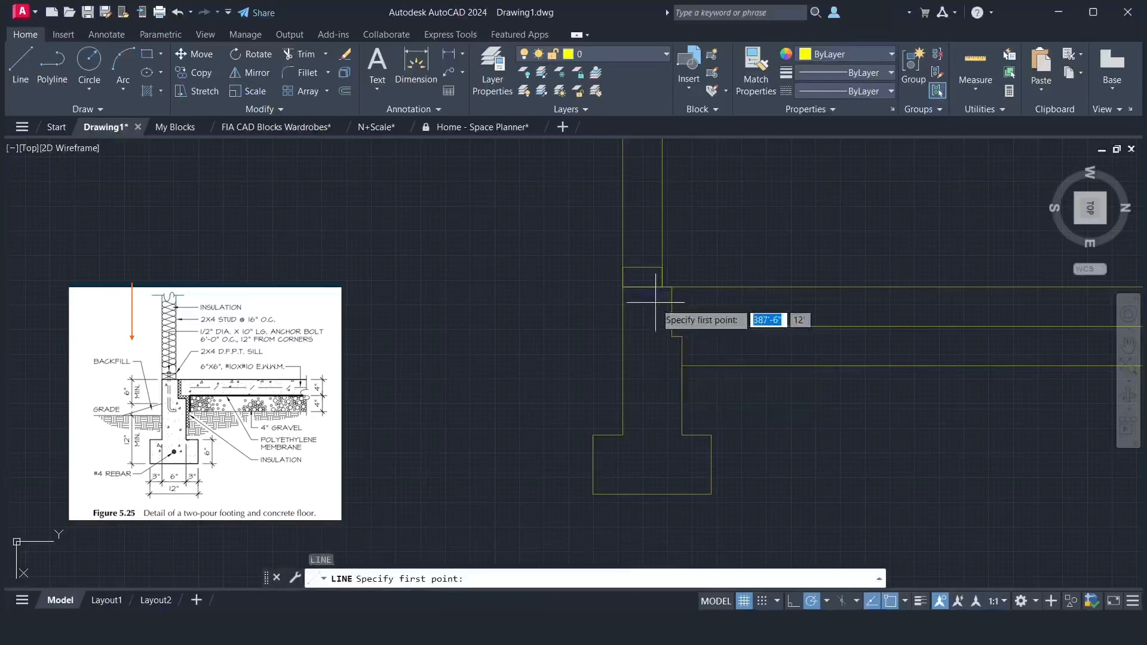
left_click(638, 296)
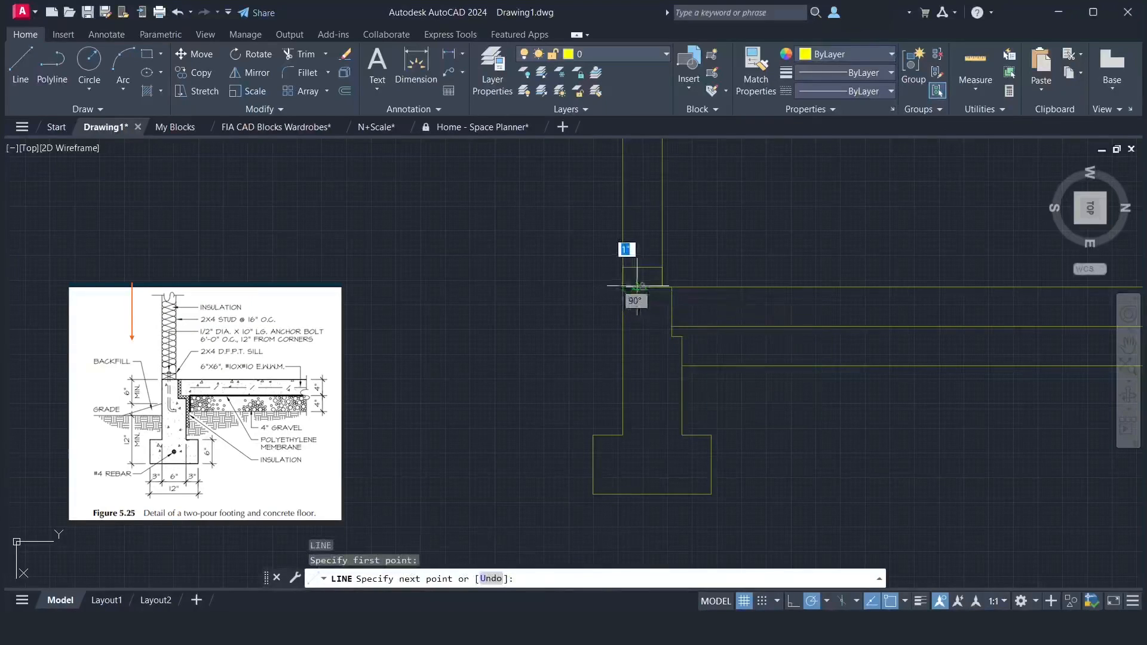
left_click(661, 268)
key("Return")
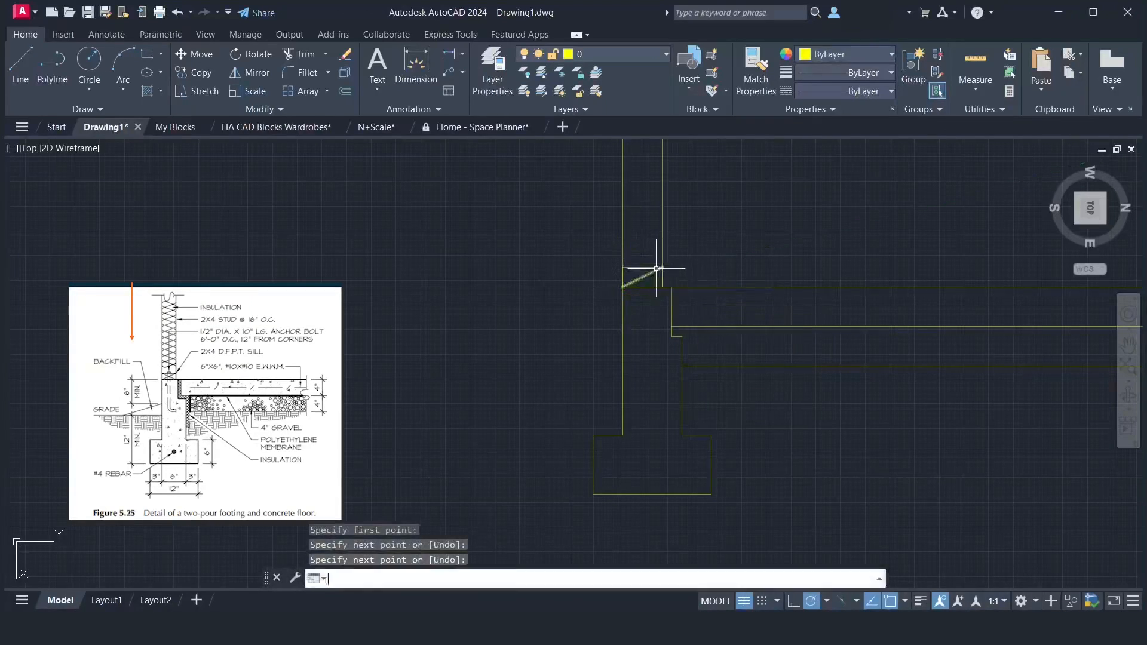
key("Return")
left_click(629, 272)
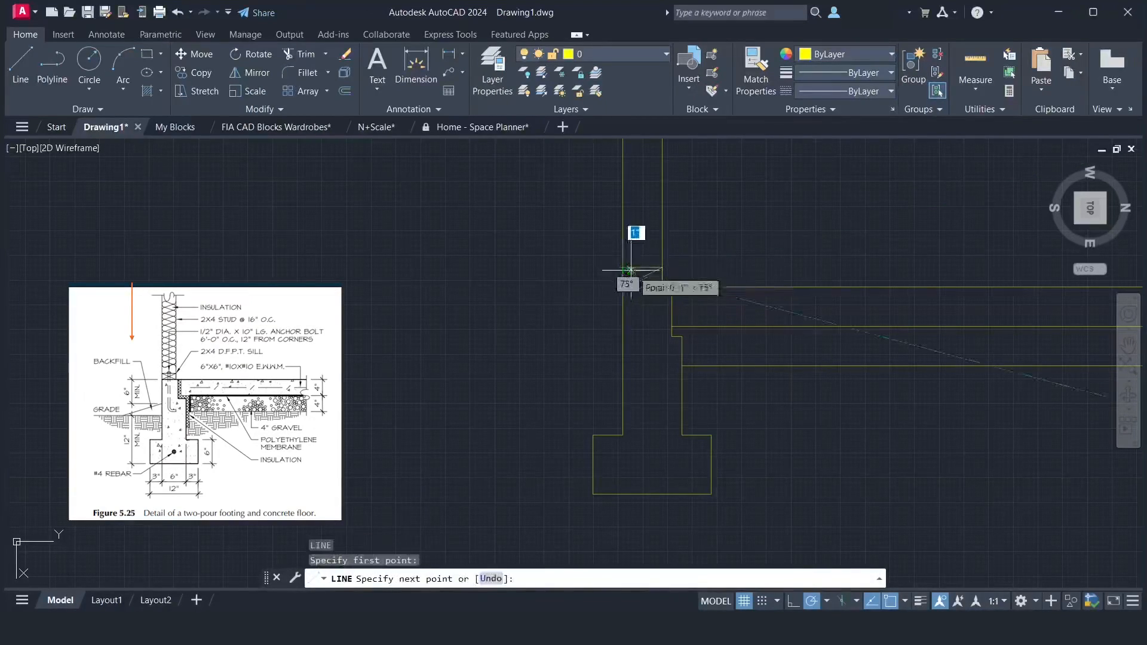
left_click(661, 287)
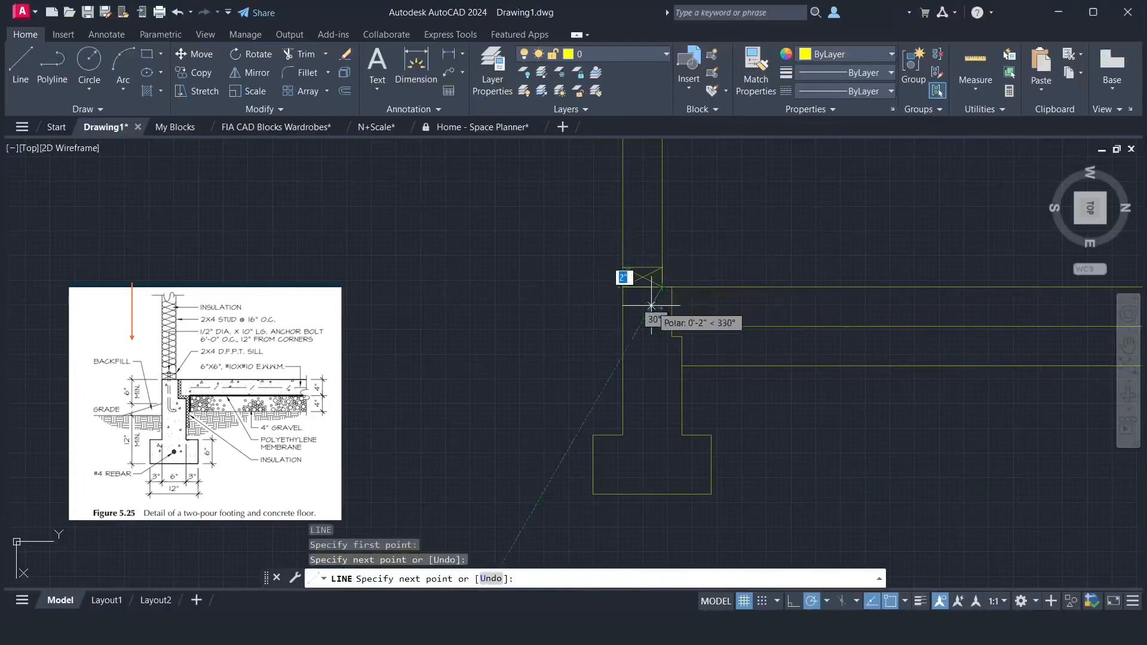
left_click(652, 303)
key("Return")
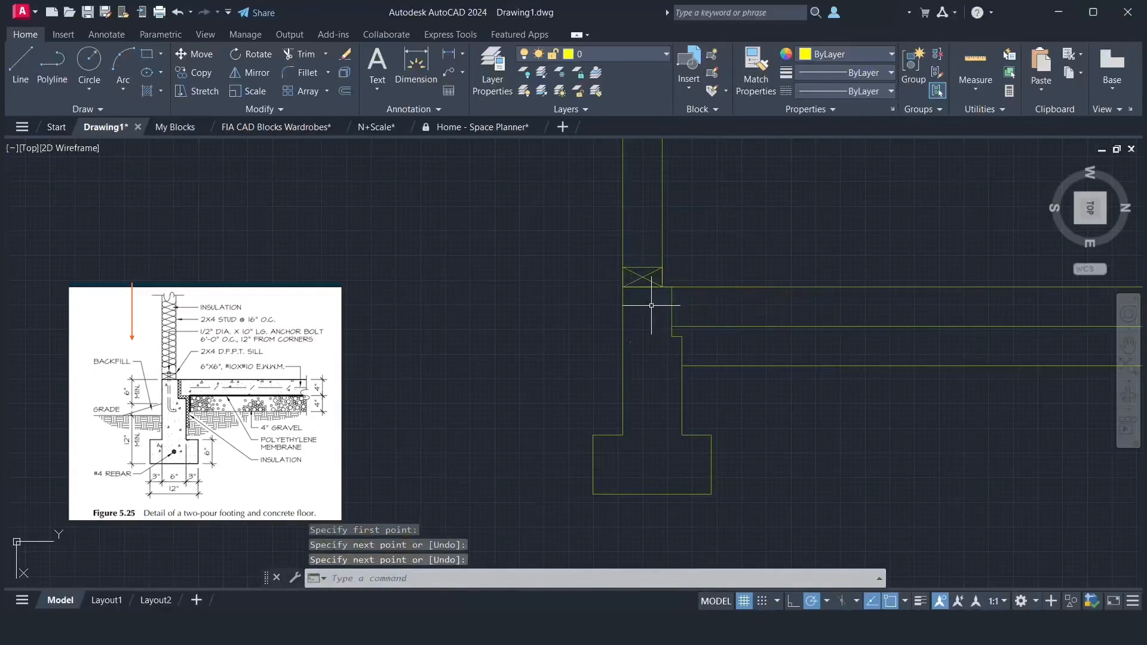
- Copy the crossed sill from its lower outer corner to the base of the interior wall
scroll(649, 306, "down", 2)
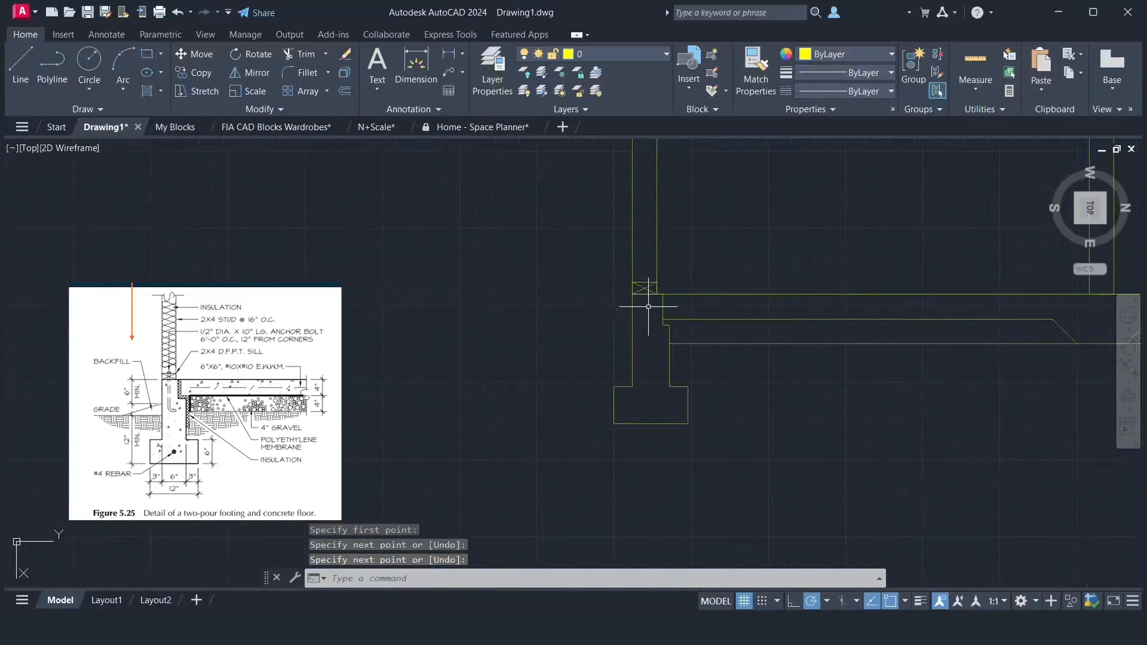
left_click(608, 264)
left_click(665, 306)
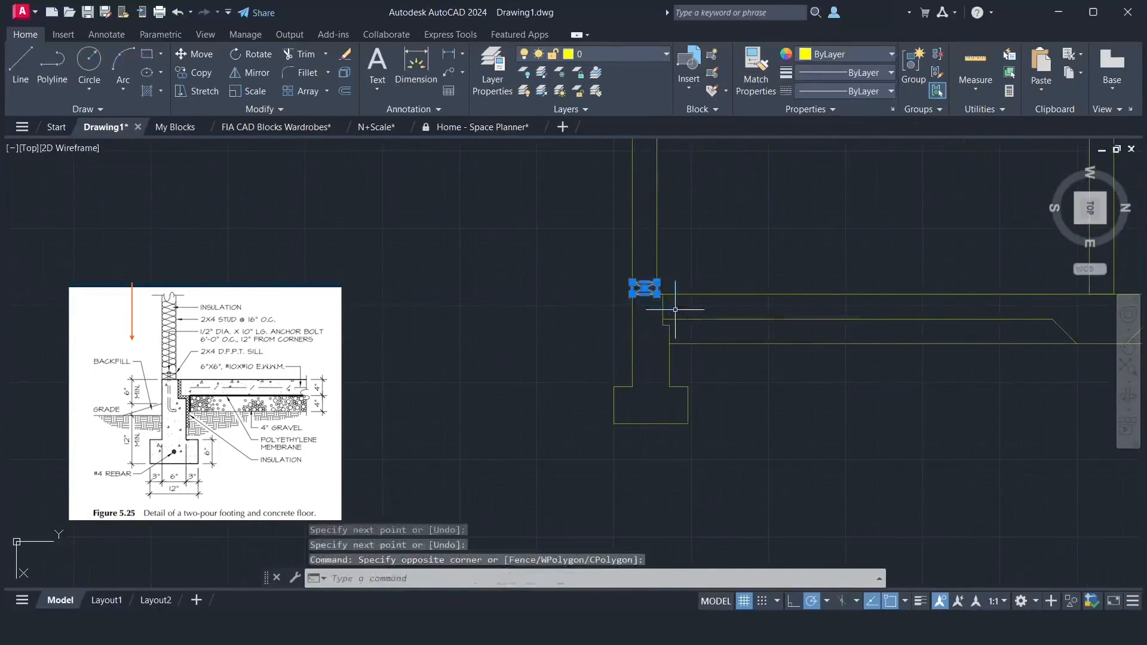
type("o")
key("Return")
left_click(632, 294)
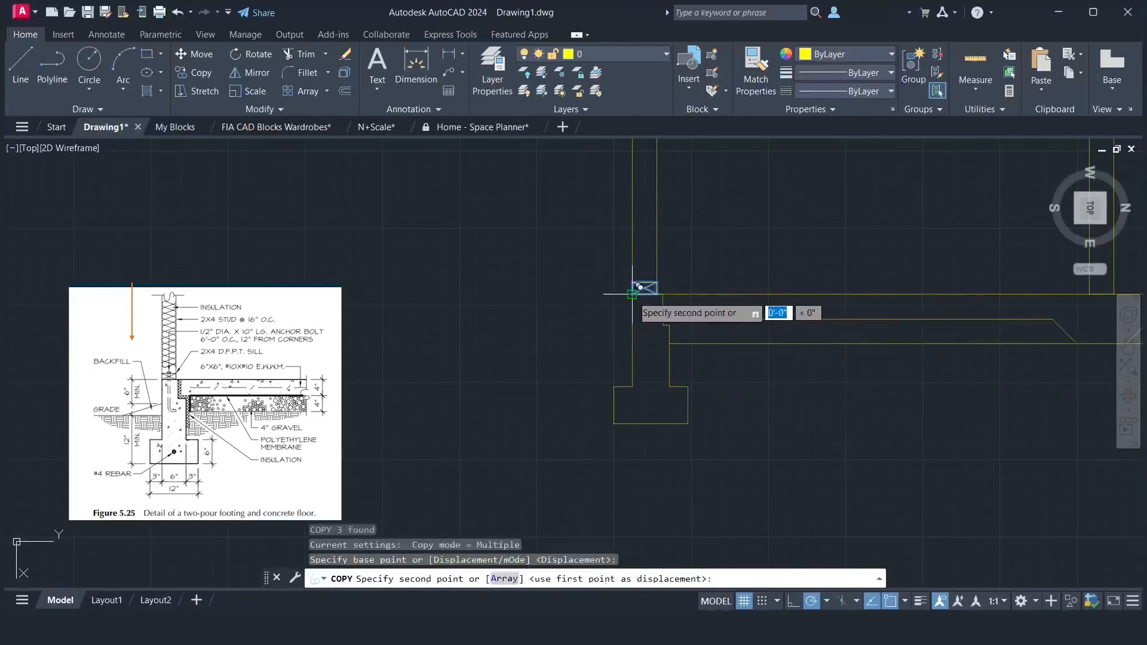
left_click(1127, 343)
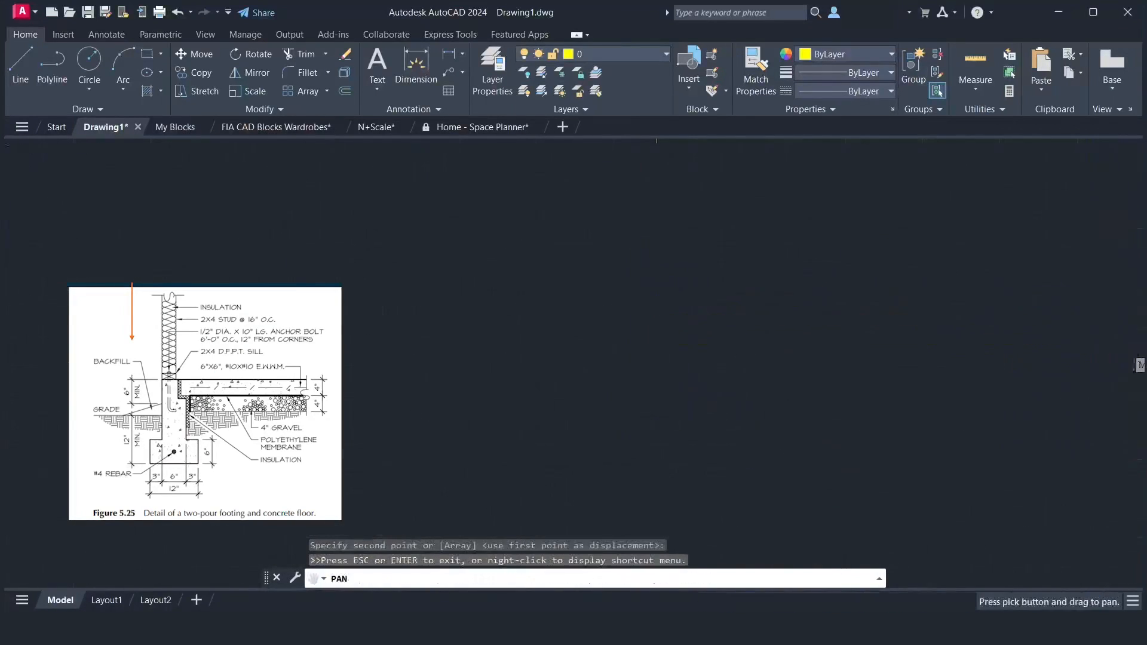
mouse_move(1014, 325)
left_mouse_down()
mouse_move(845, 333)
mouse_move(724, 322)
left_mouse_up()
right_click(706, 258)
left_click(740, 263)
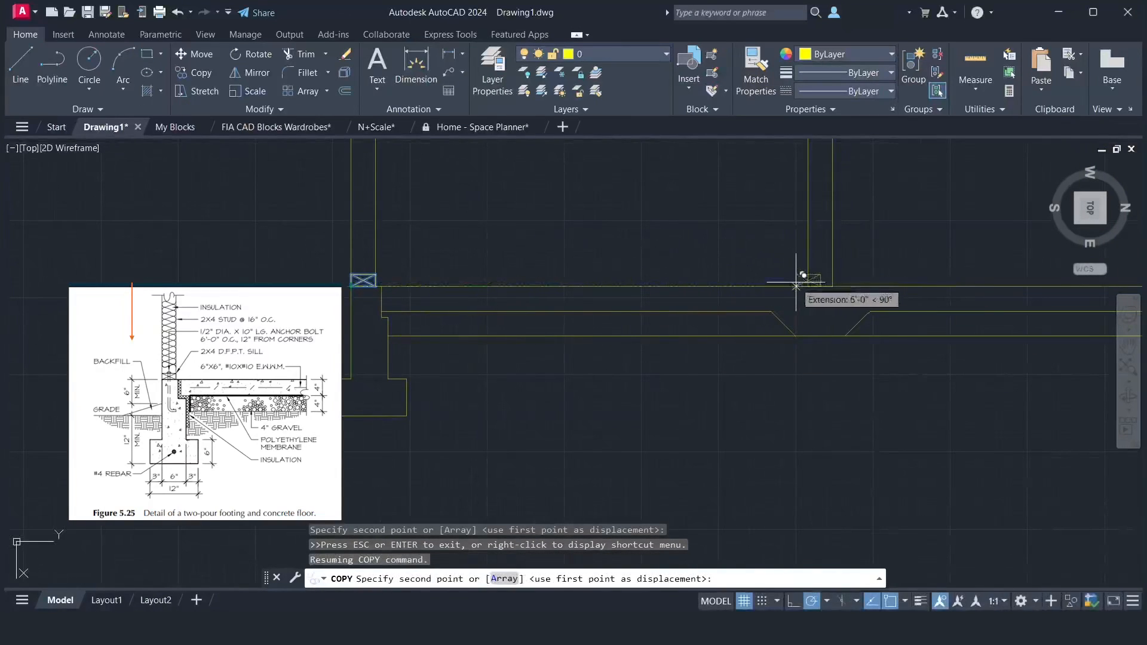
left_click(808, 286)
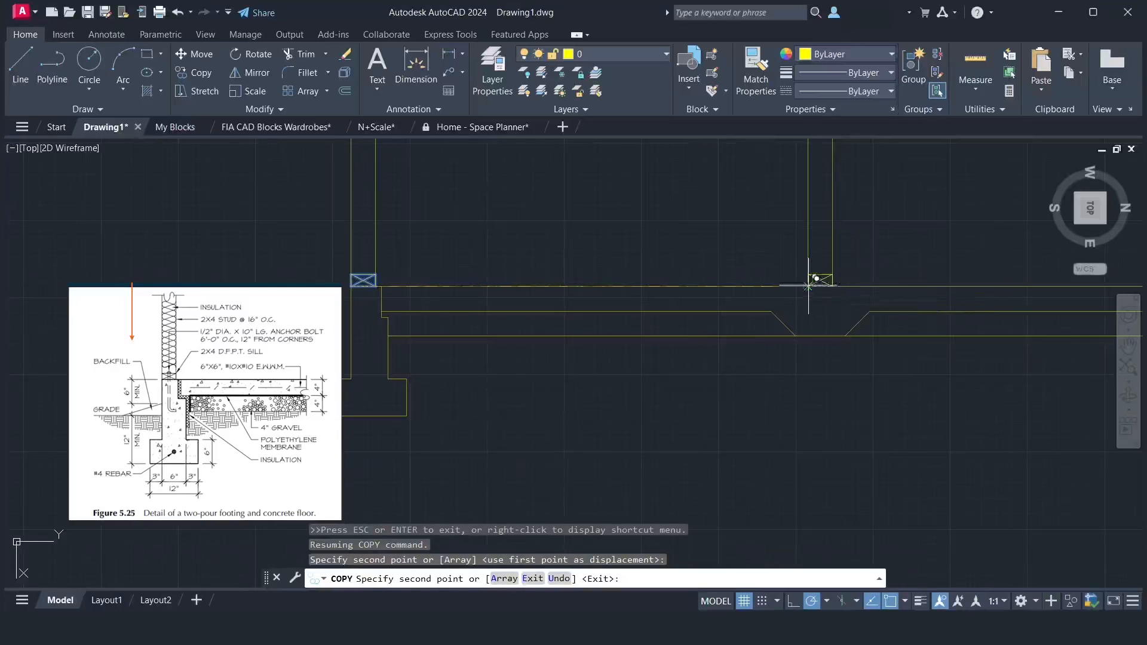
- Place another copy of the sill at the base of the north wall and finish copying
left_click(1127, 346)
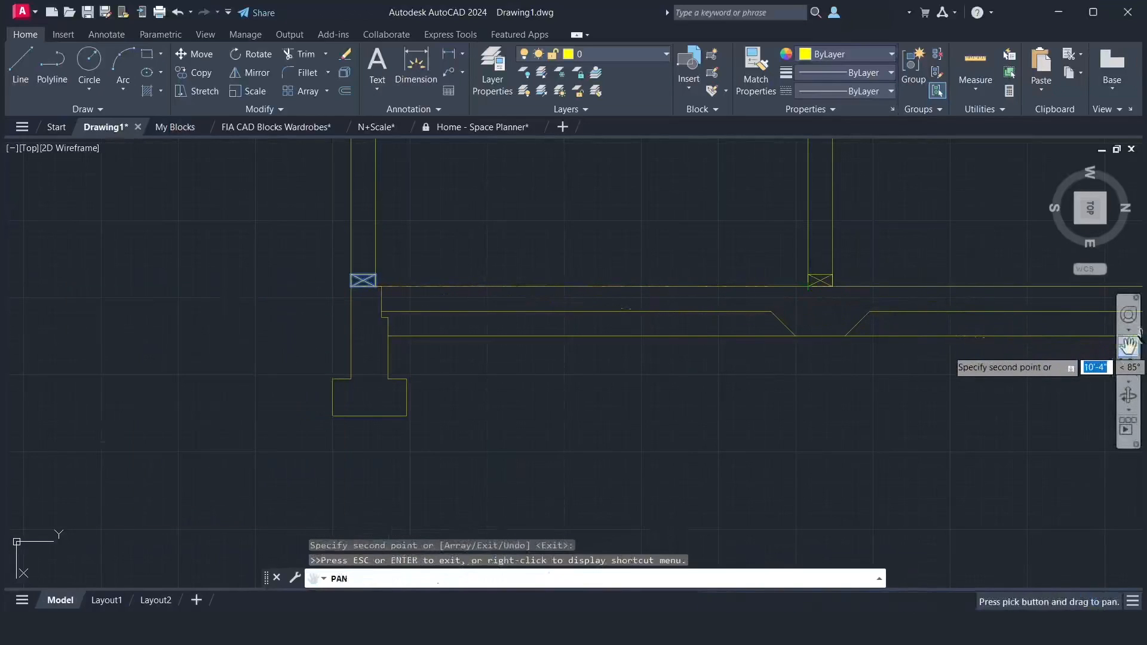
left_click_drag(1022, 318, 865, 315)
right_click(873, 249)
left_click(890, 259)
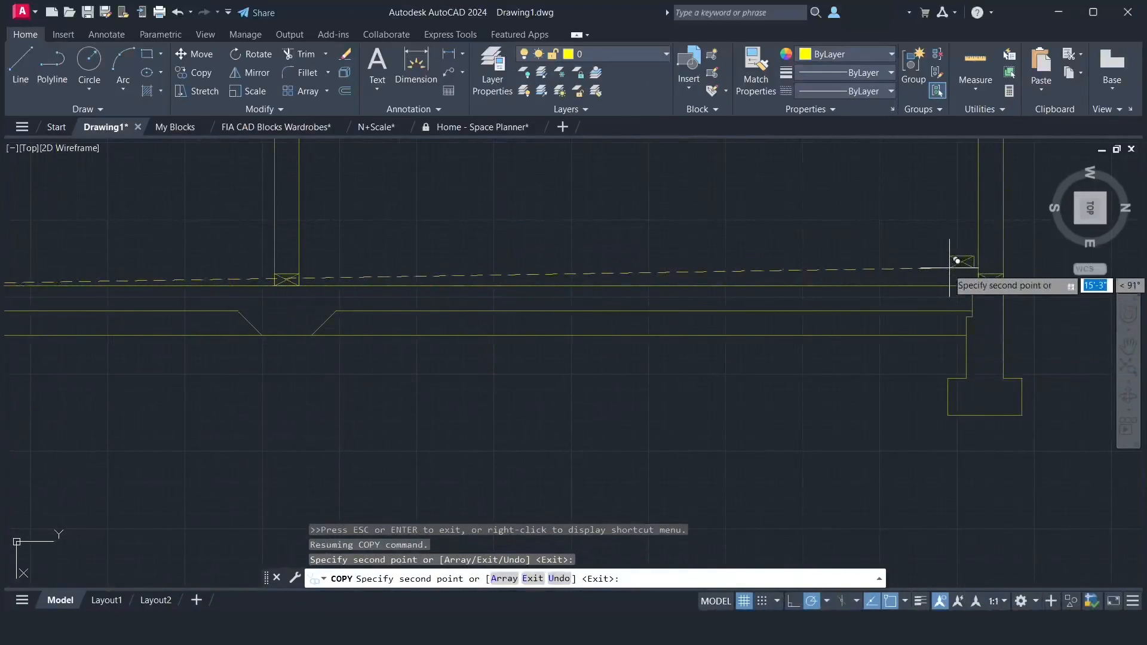
key("Return")
scroll(986, 305, "down", 3)
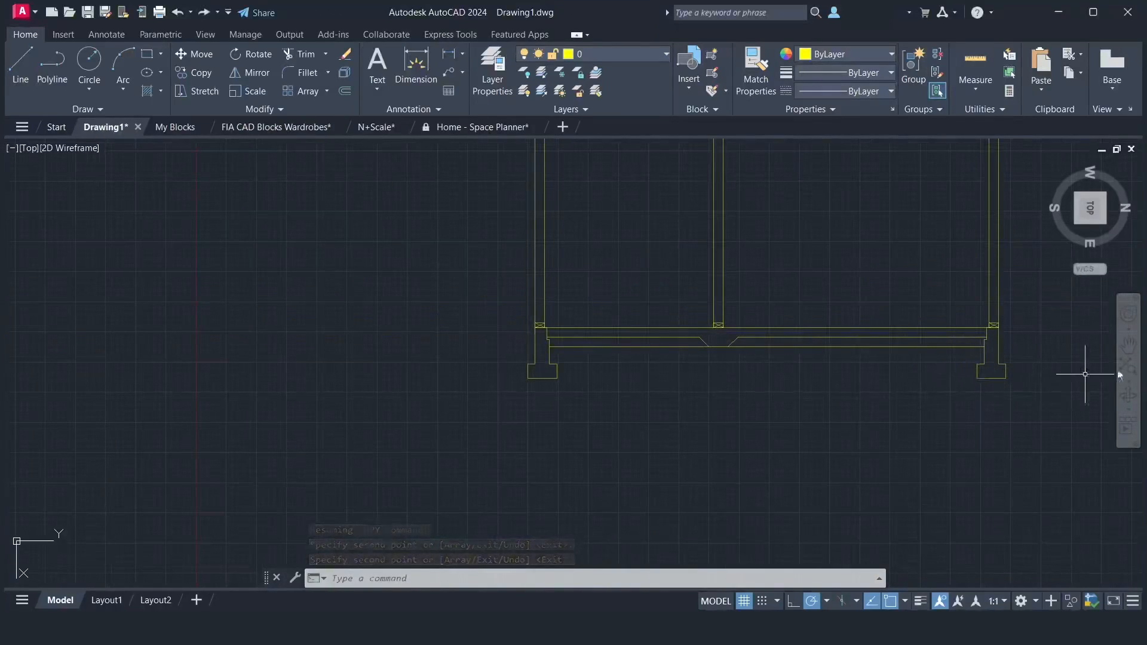
- Draw a 5' horizontal line southward from where the lowest slab line meets the south footing's inner face
left_click(1128, 345)
left_click_drag(619, 373, 851, 389)
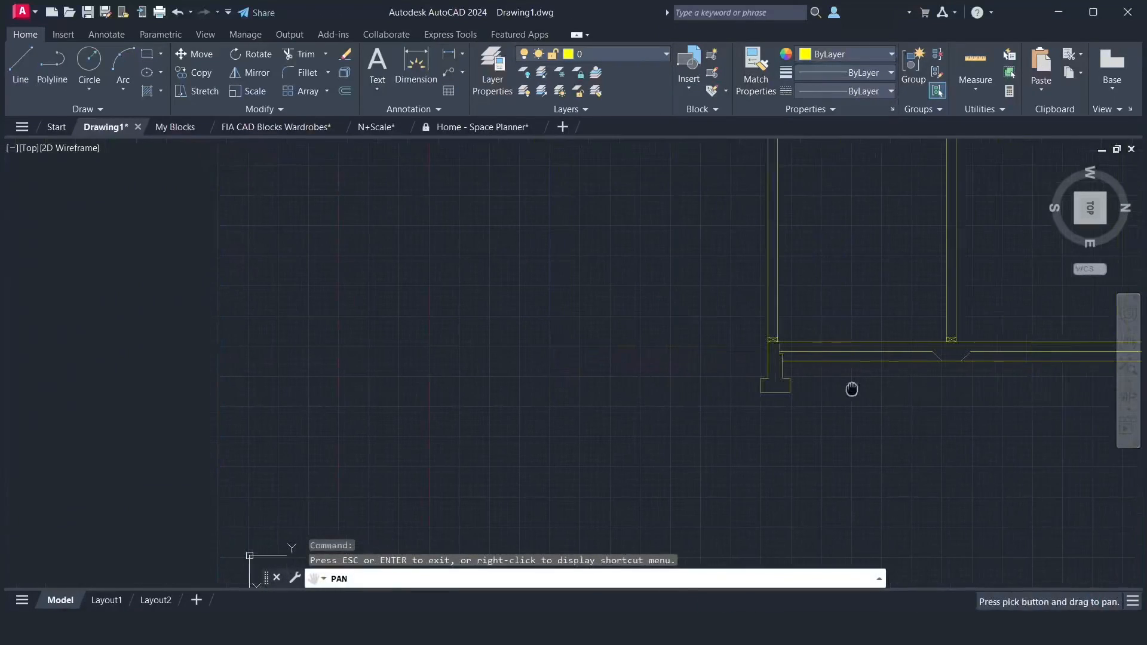
scroll(773, 381, "up", 3)
right_click(715, 378)
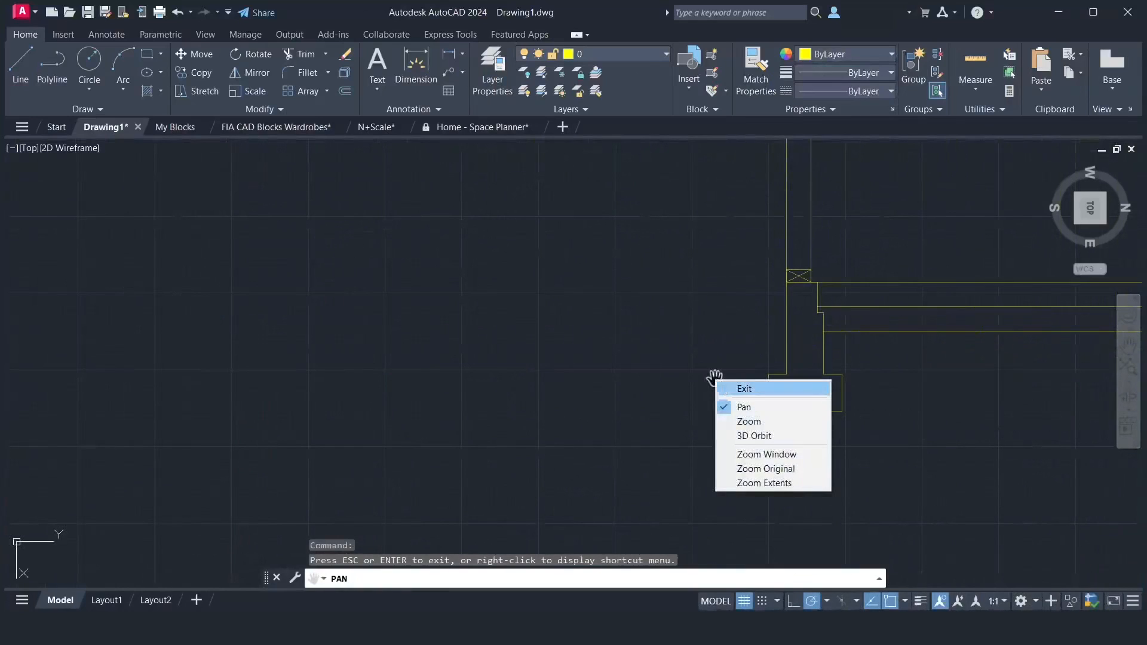
left_click(744, 389)
type("l")
key("Return")
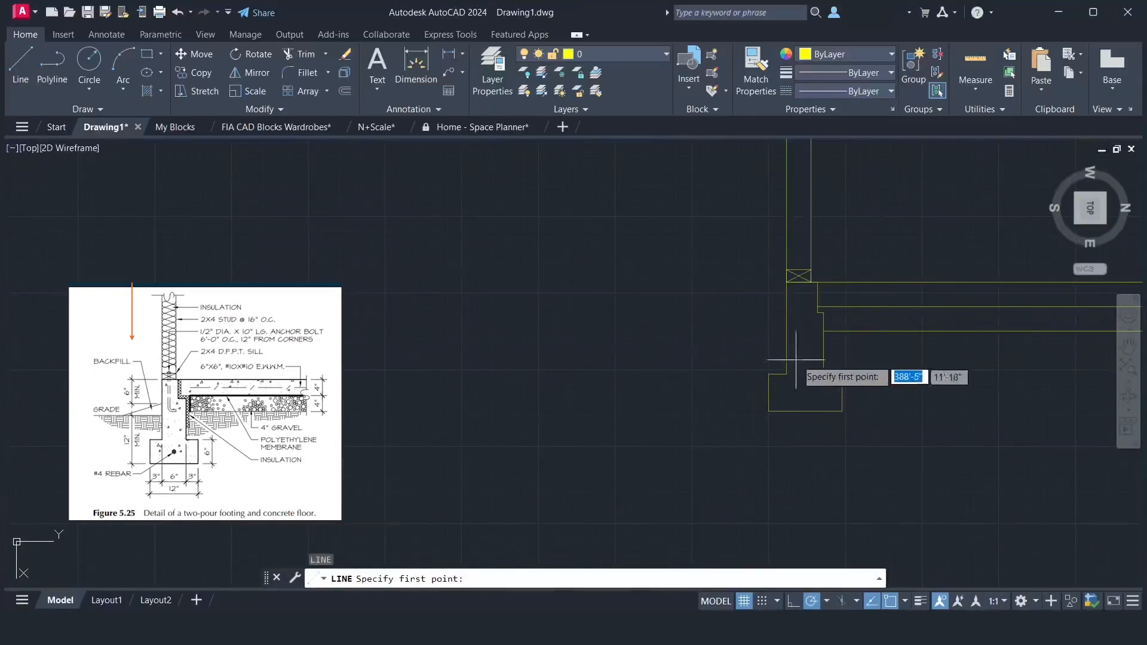
left_click(823, 330)
type("5")
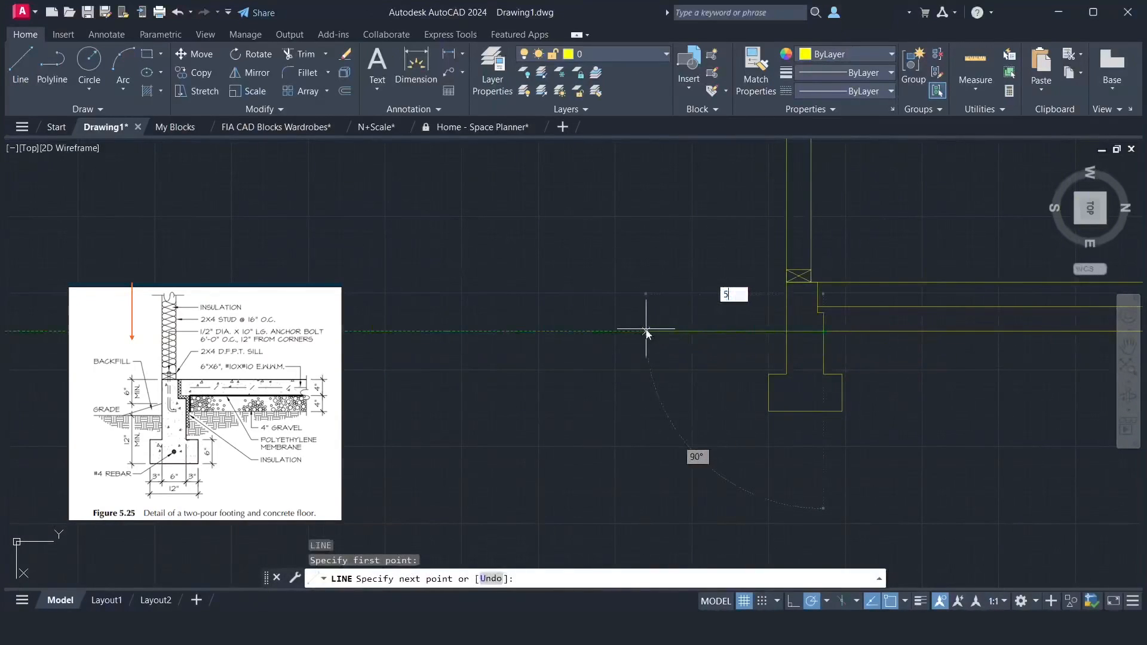
type("'")
key("Return")
key("Return")
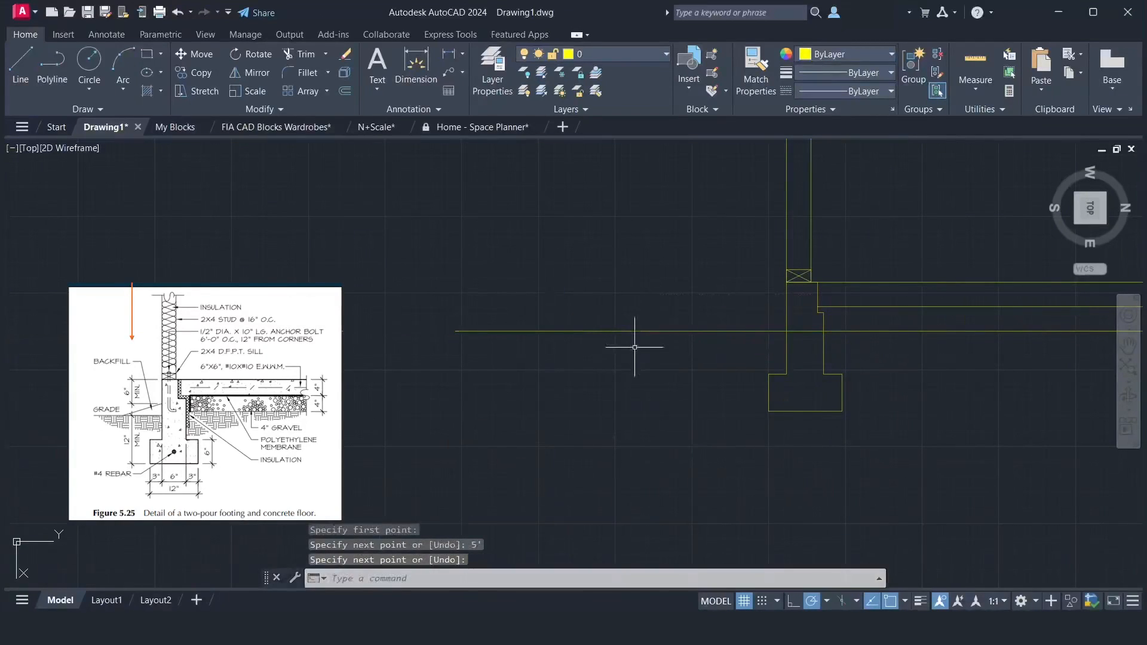
- Move the 5' grade line south of the south footing down 1"
type("m")
key("Return")
left_click(634, 353)
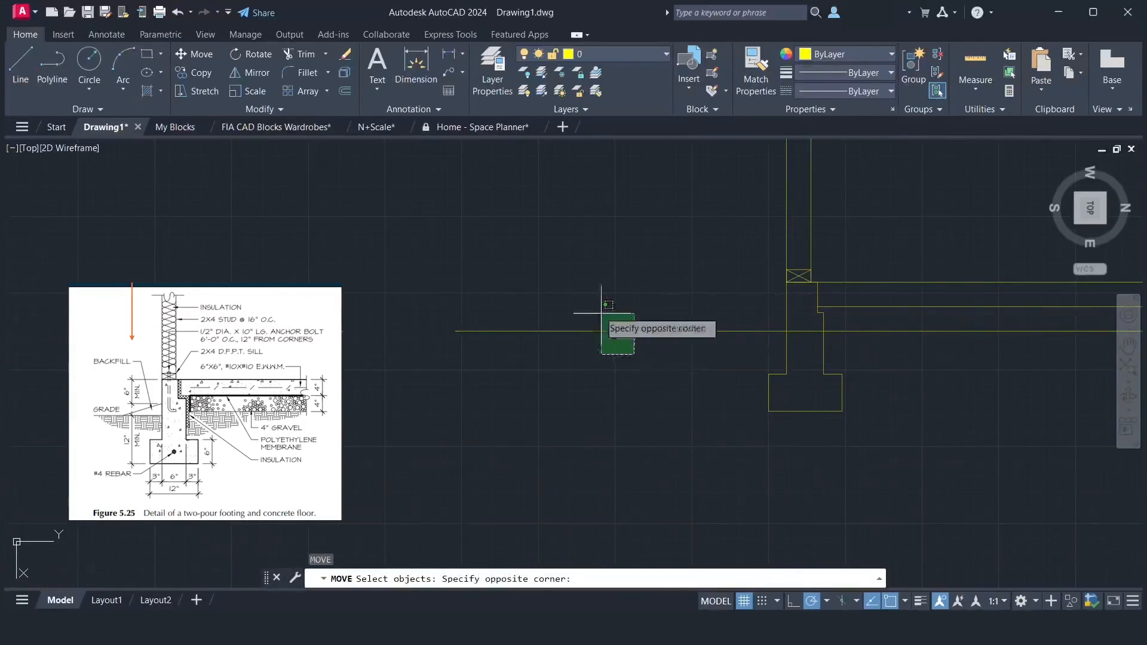
left_click(583, 294)
key("Return")
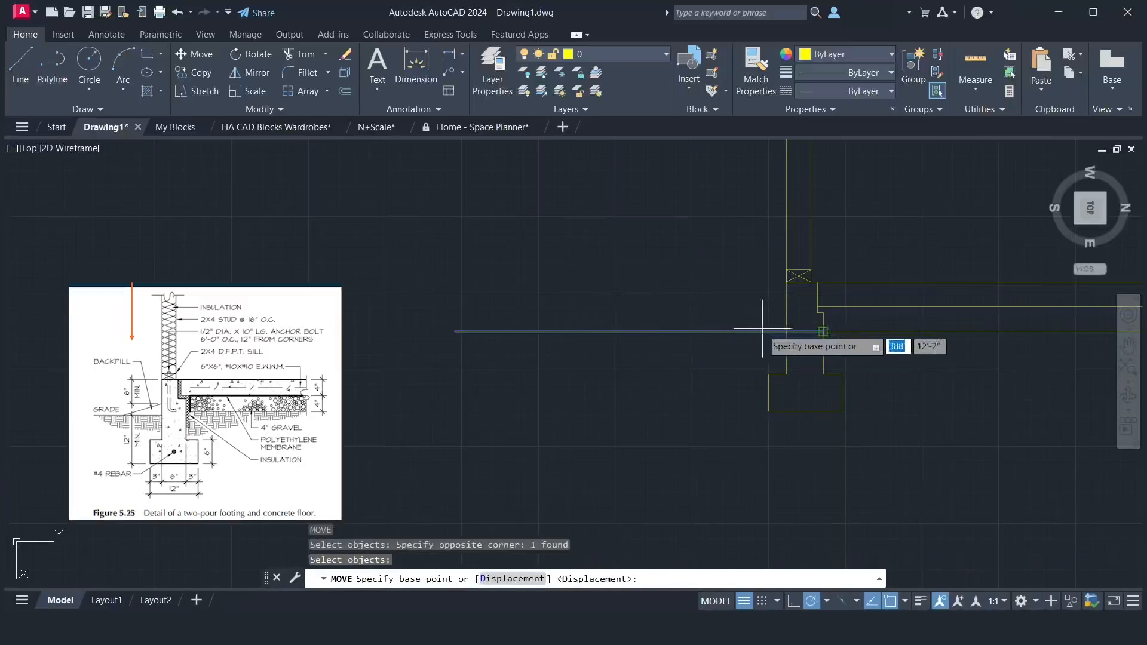
left_click(797, 330)
type("1\"")
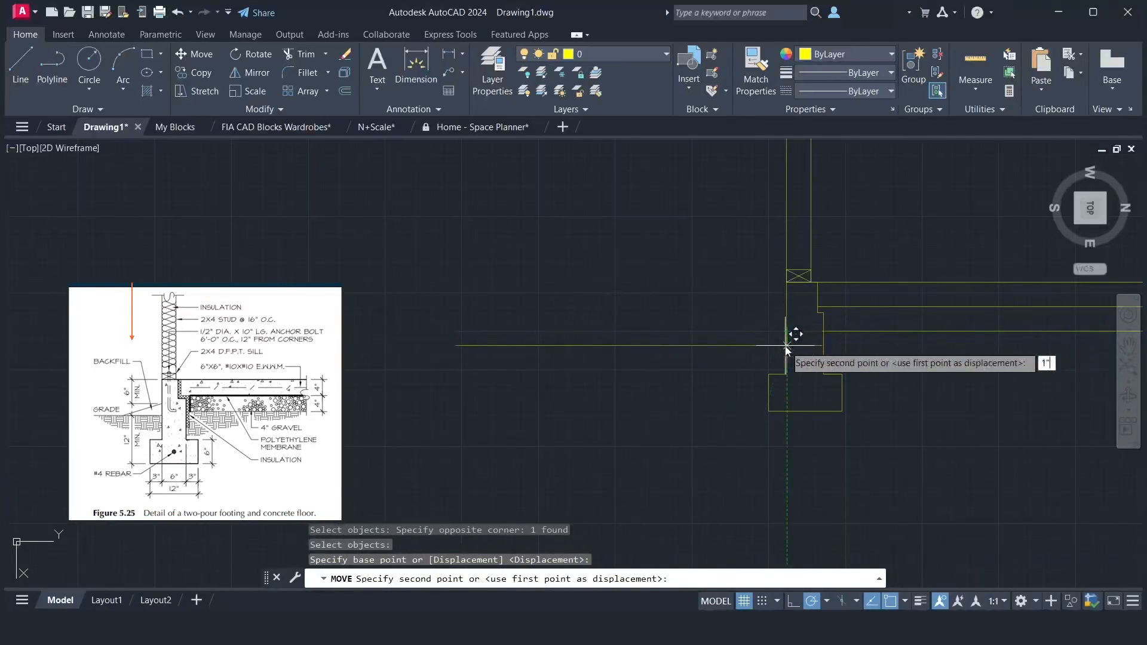
key("Return")
- Draw a sloping backfill line from the slab's lower corner at the south footing to the midpoint of the grade line
type("l")
key("Return")
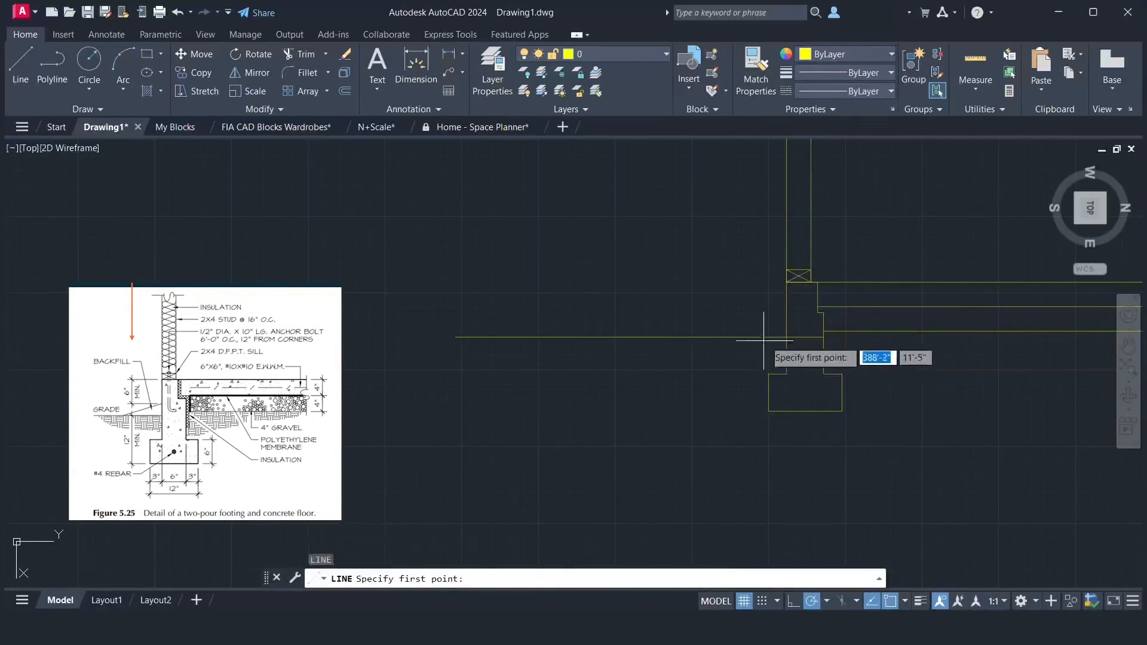
left_click(818, 308)
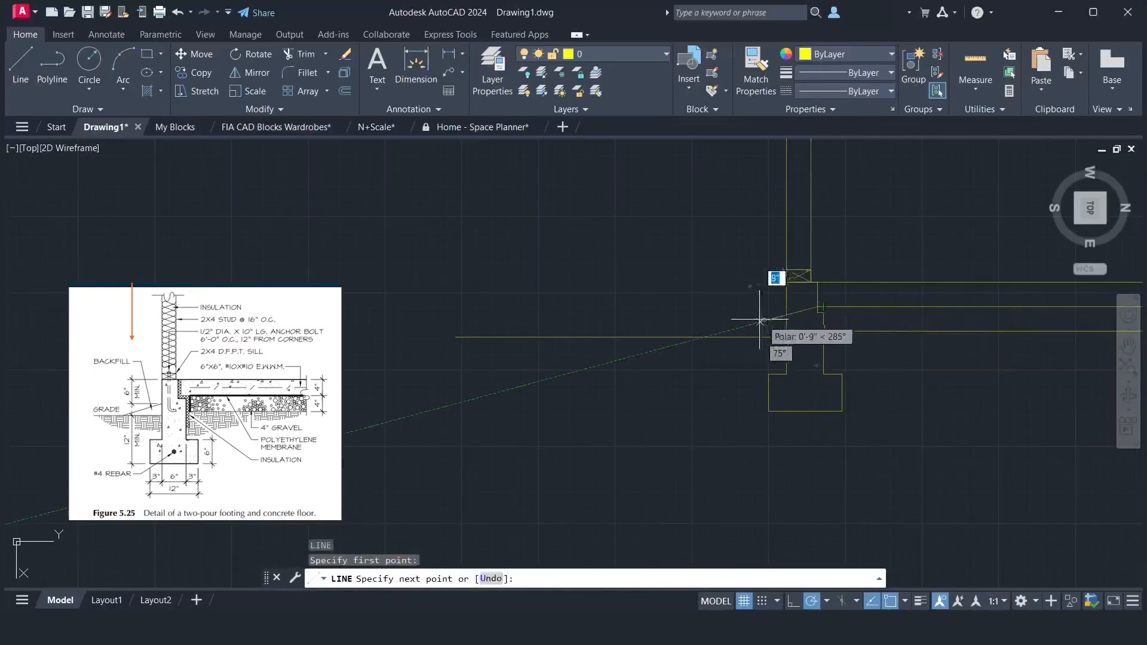
left_click(639, 336)
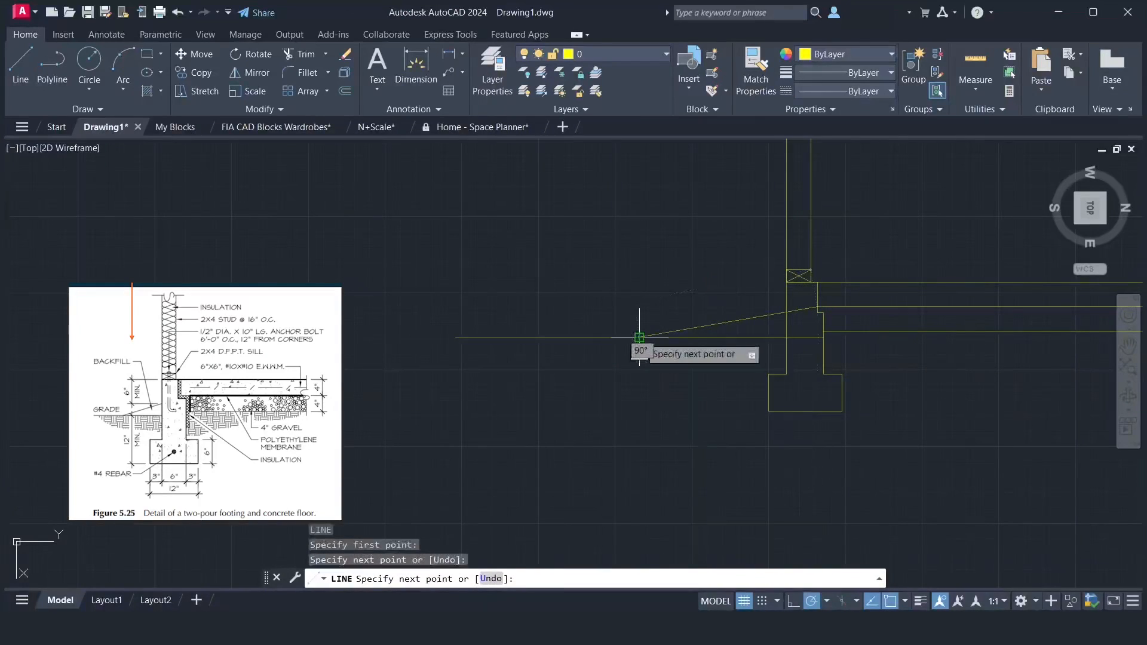
key("Return")
- Trim the parts of the grade line and sloping backfill line that run through the south footing's stem
type("tr")
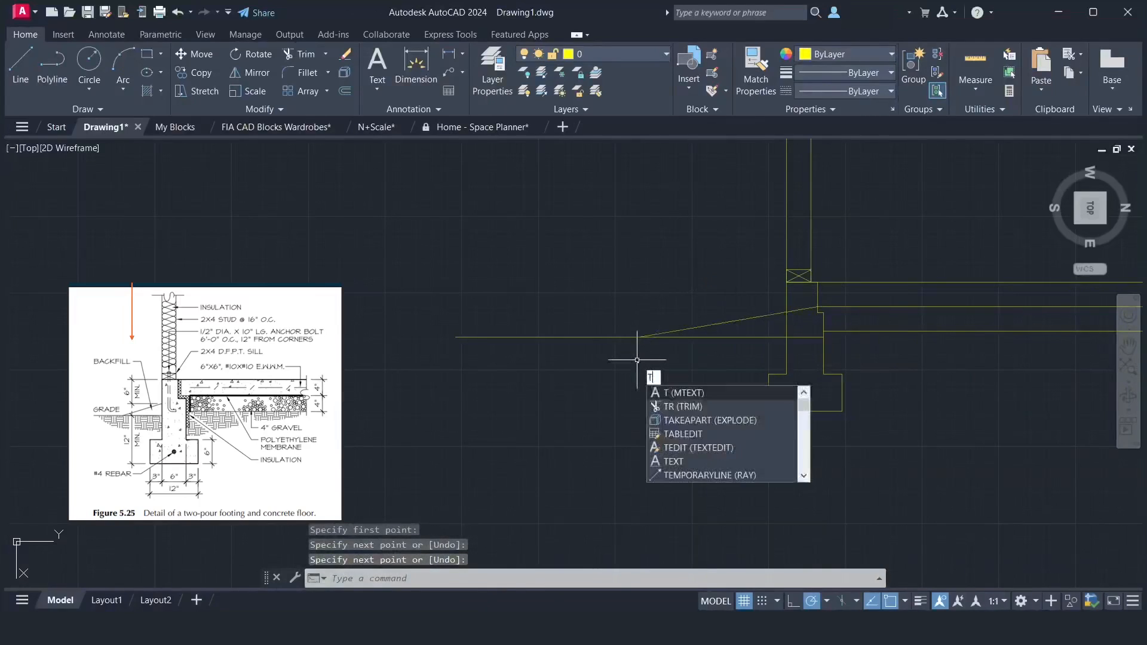
key("Return")
left_click_drag(797, 349, 794, 300)
key("Return")
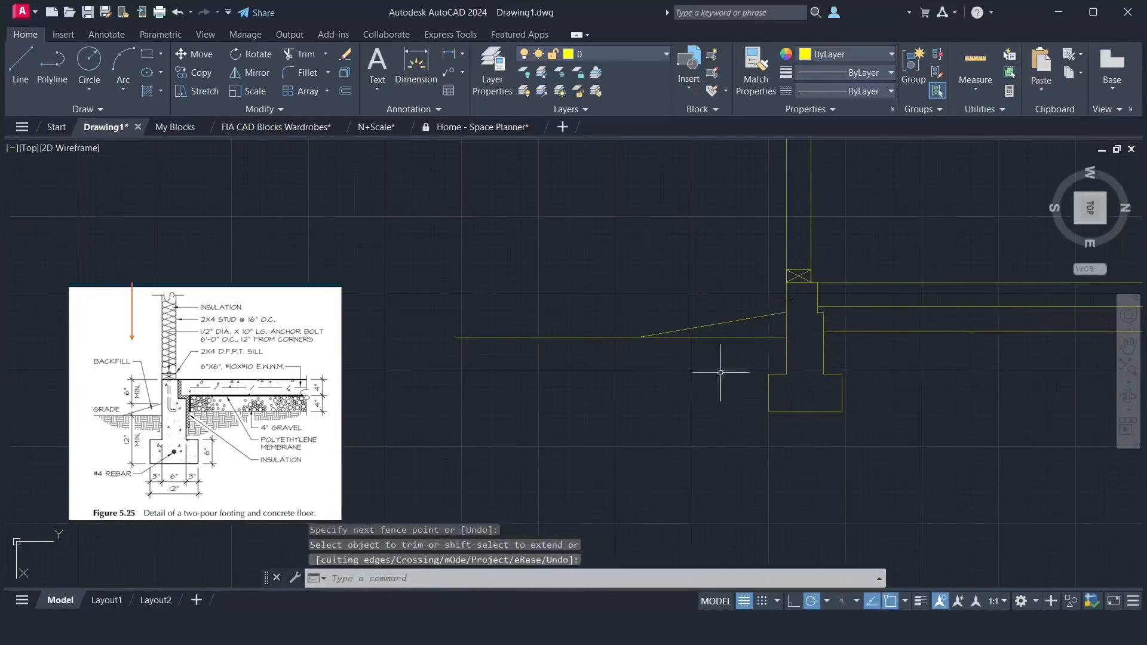
- Mirror the south grade and backfill lines to the north footing about a vertical axis through the lowest slab line's midpoint, keeping the originals
scroll(668, 398, "down", 3)
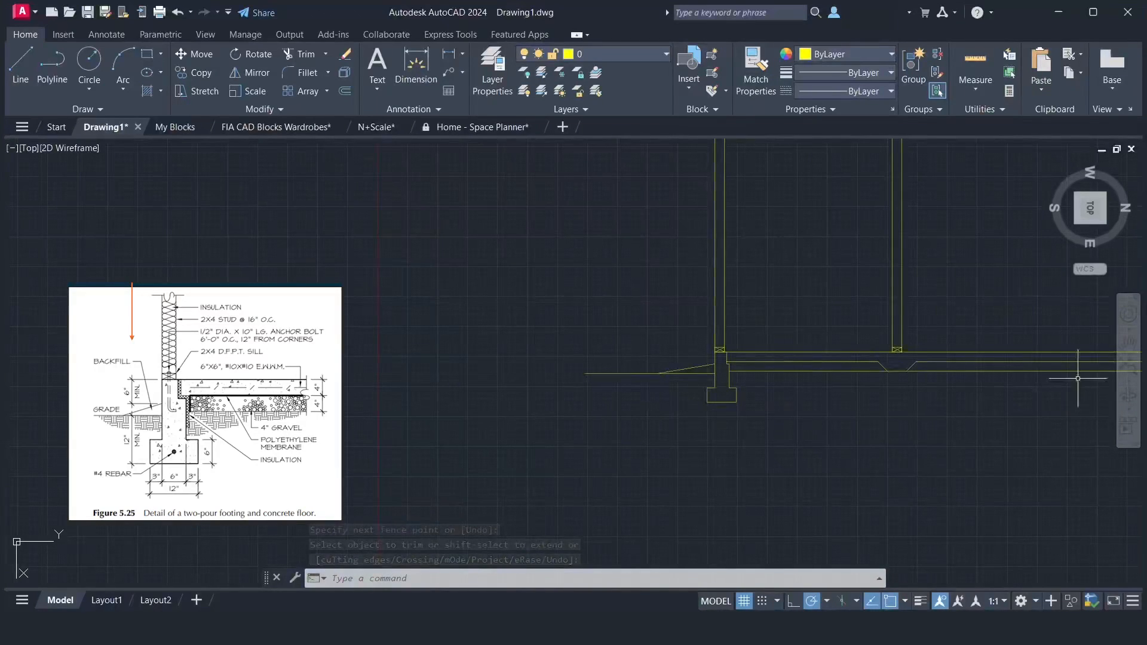
left_click(1128, 342)
left_click_drag(893, 359, 660, 308)
right_click(660, 357)
left_click(672, 365)
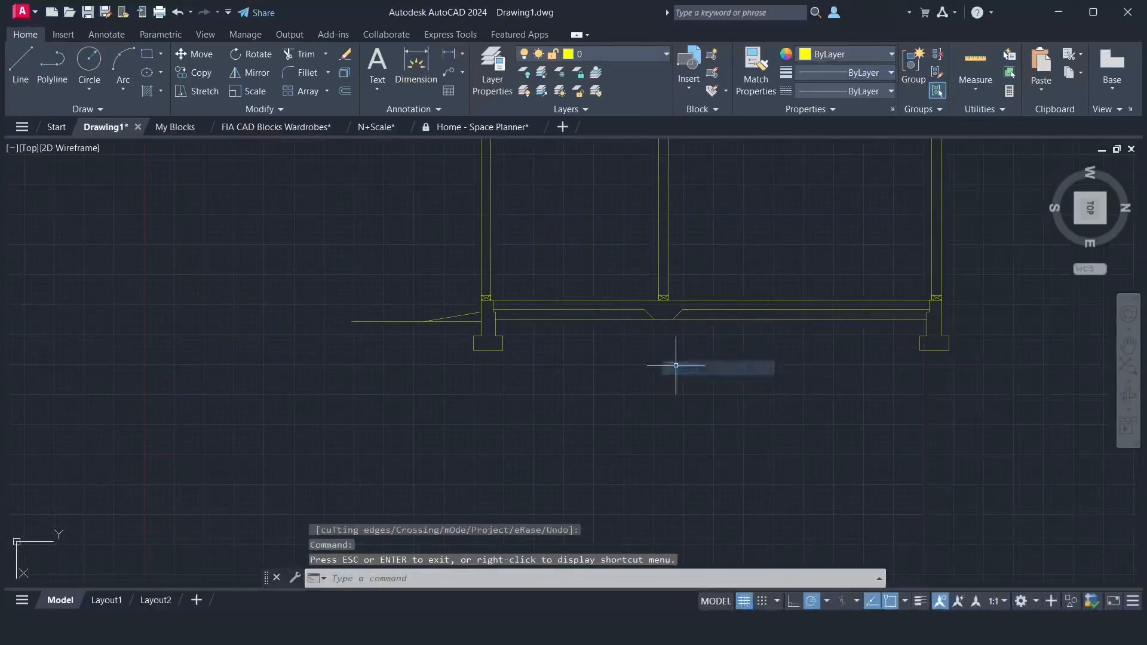
type("mi")
key("Return")
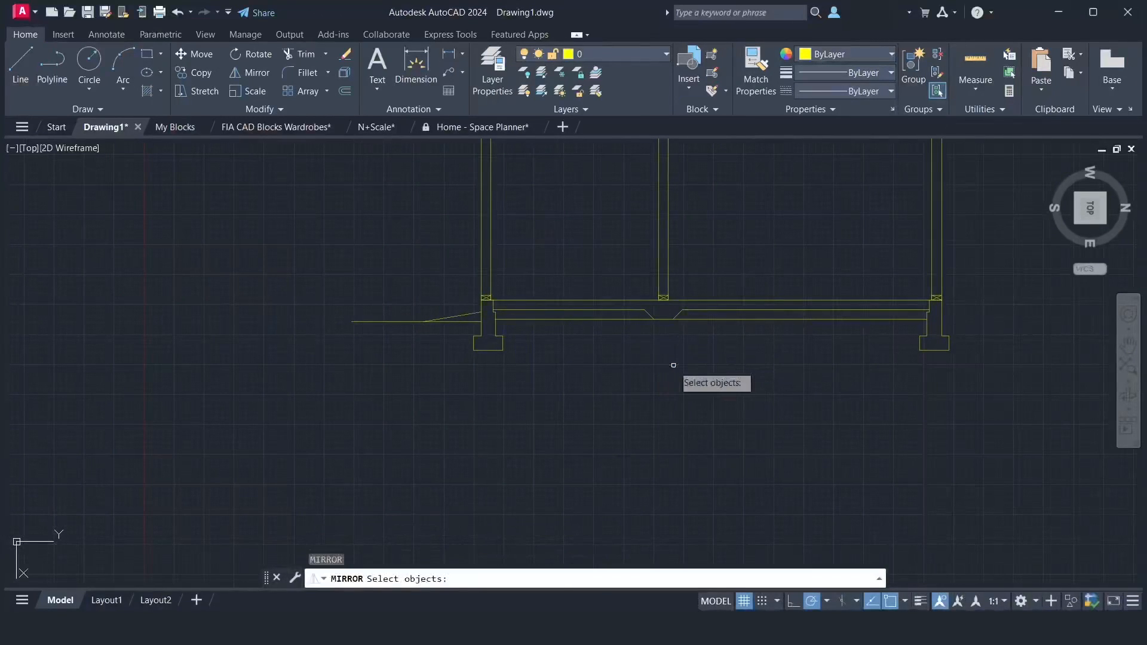
left_click(453, 344)
left_click(430, 292)
key("Return")
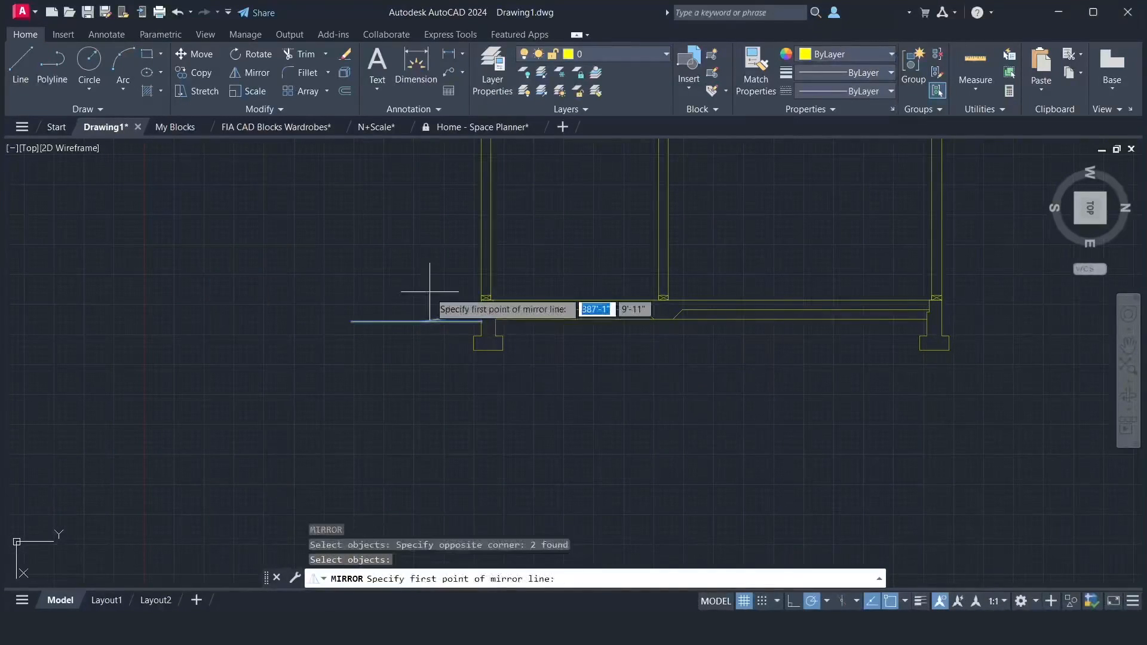
left_click(711, 318)
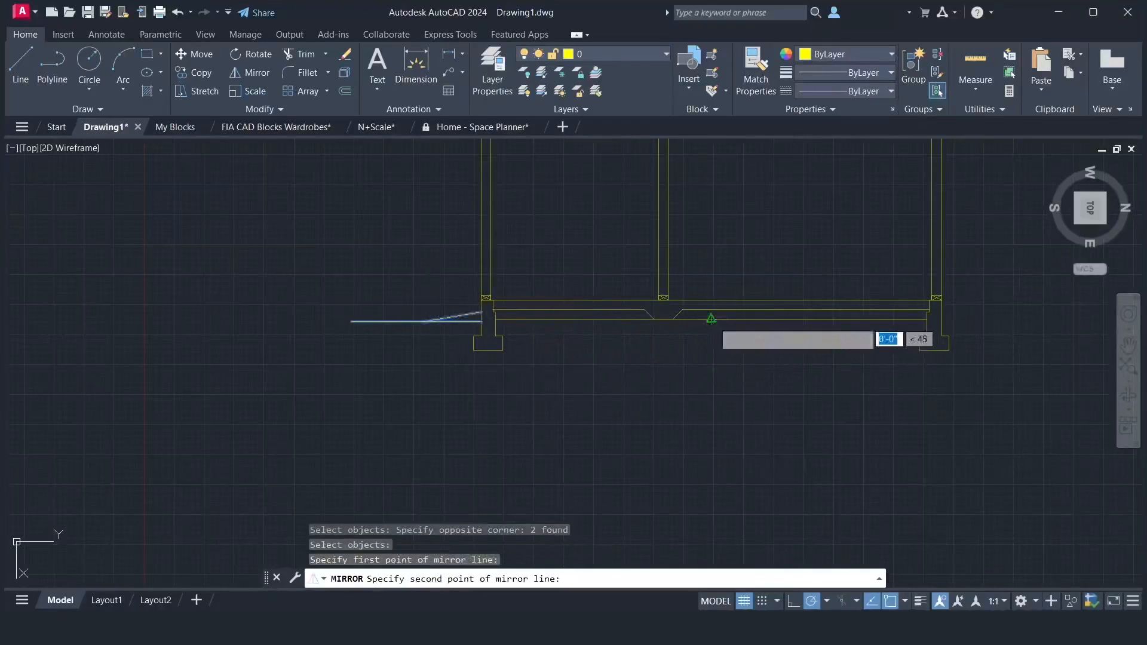
left_click(709, 366)
key("Return")
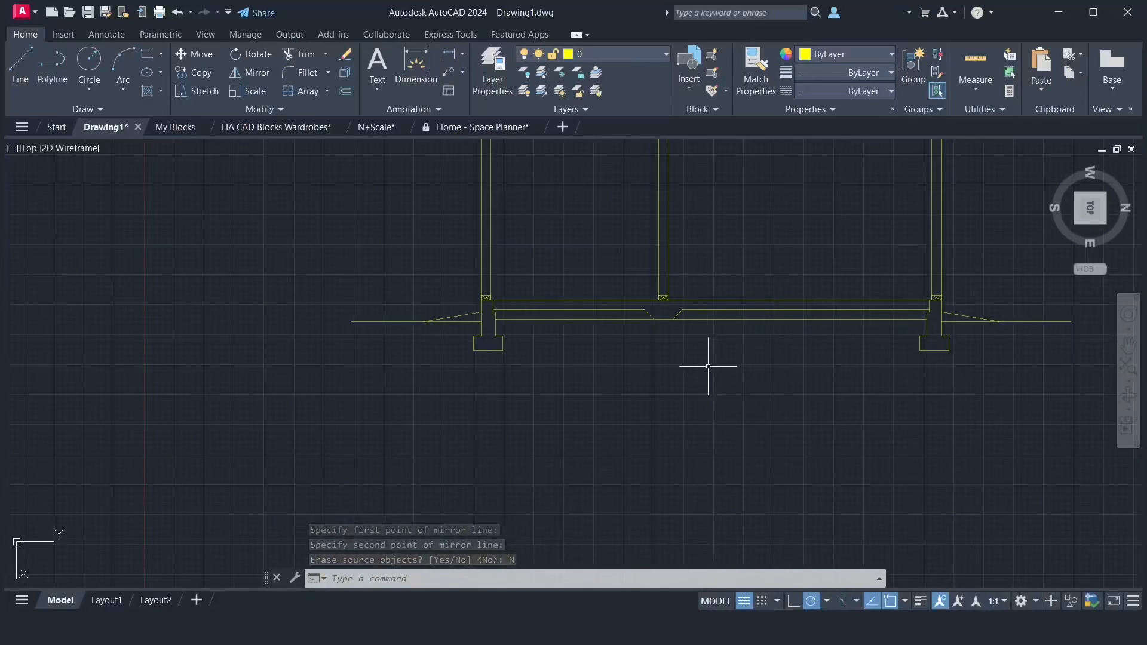
- Draw a wavy polyline of arcs beneath the footings and slab, from the south grade line to the north grade line
type("pl")
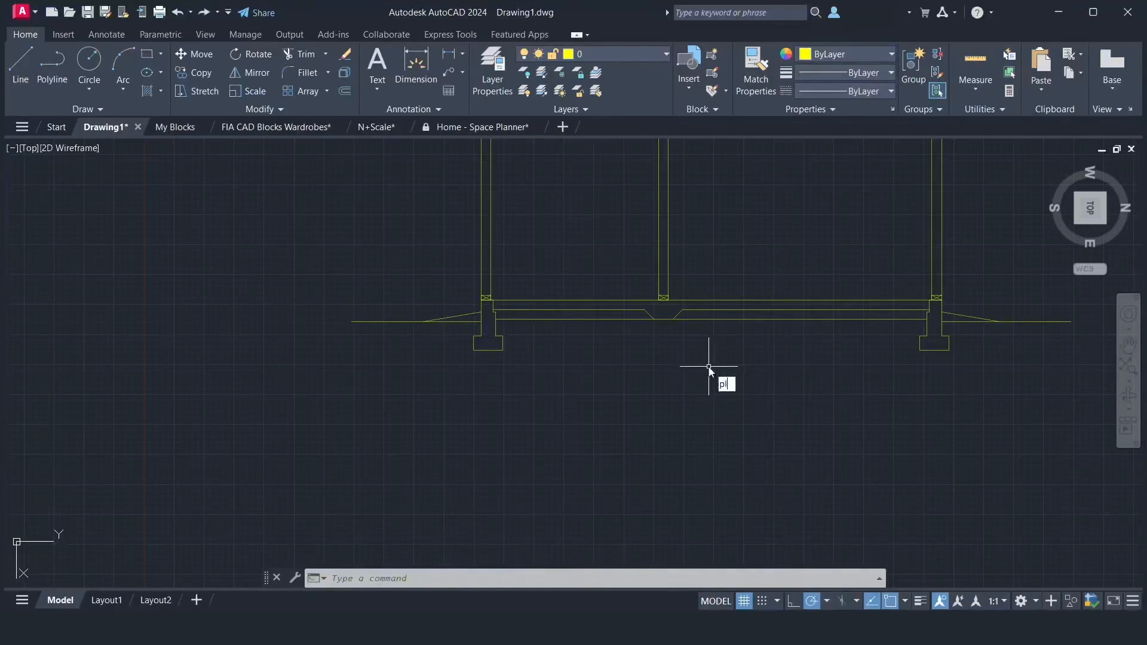
key("Return")
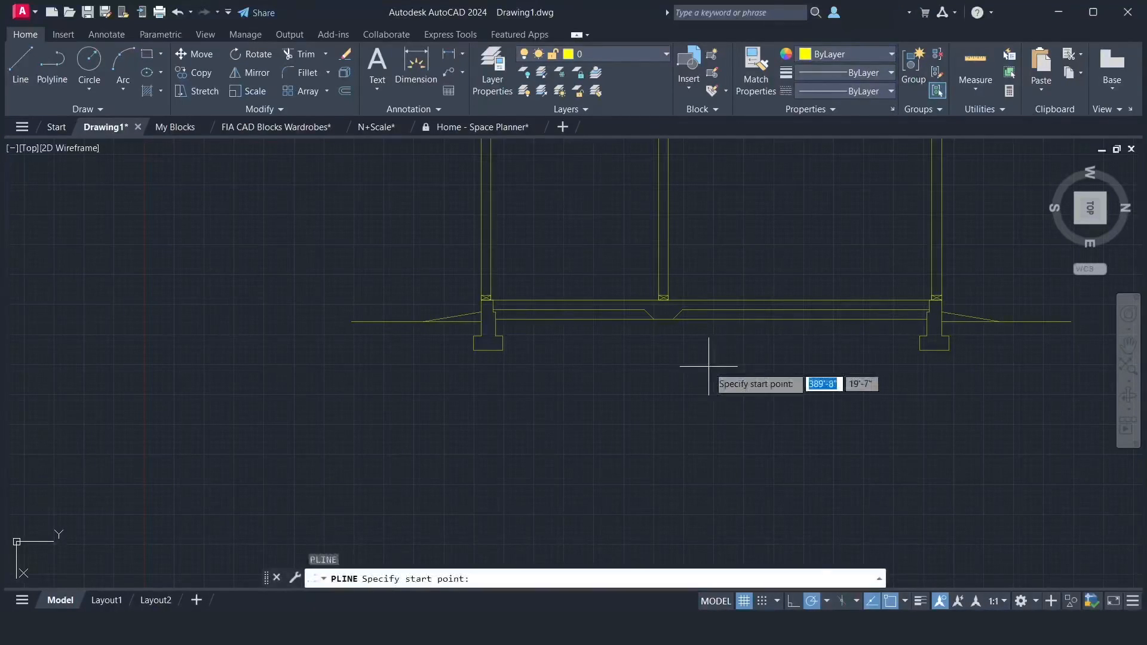
left_click(416, 322)
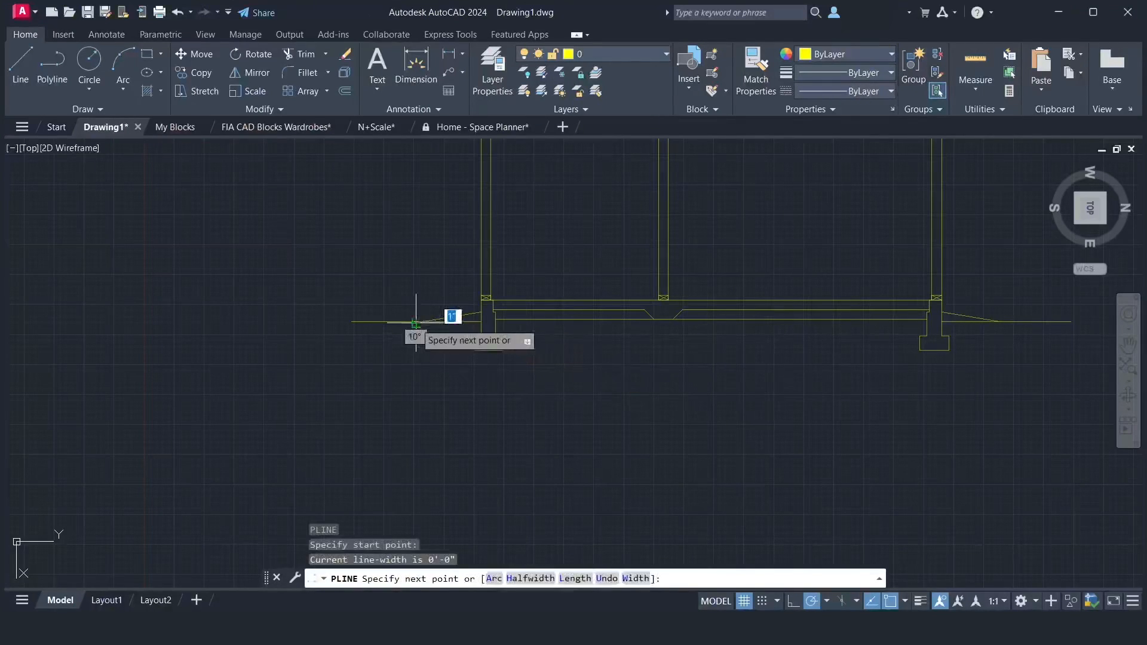
left_click(494, 579)
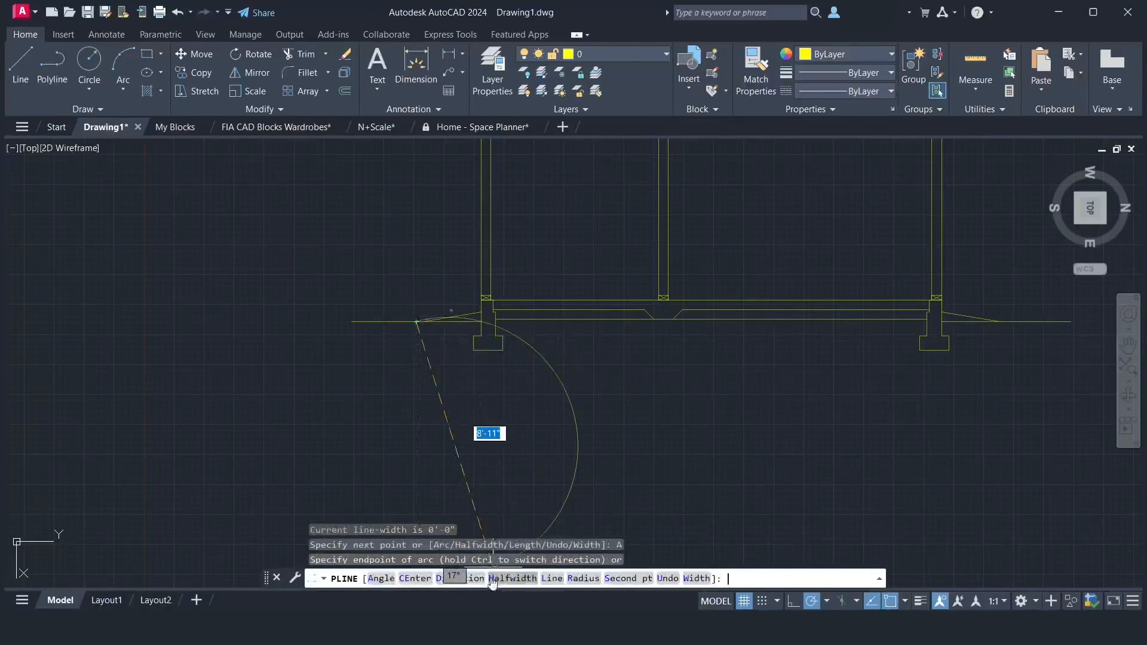
left_click(383, 578)
left_click(428, 345)
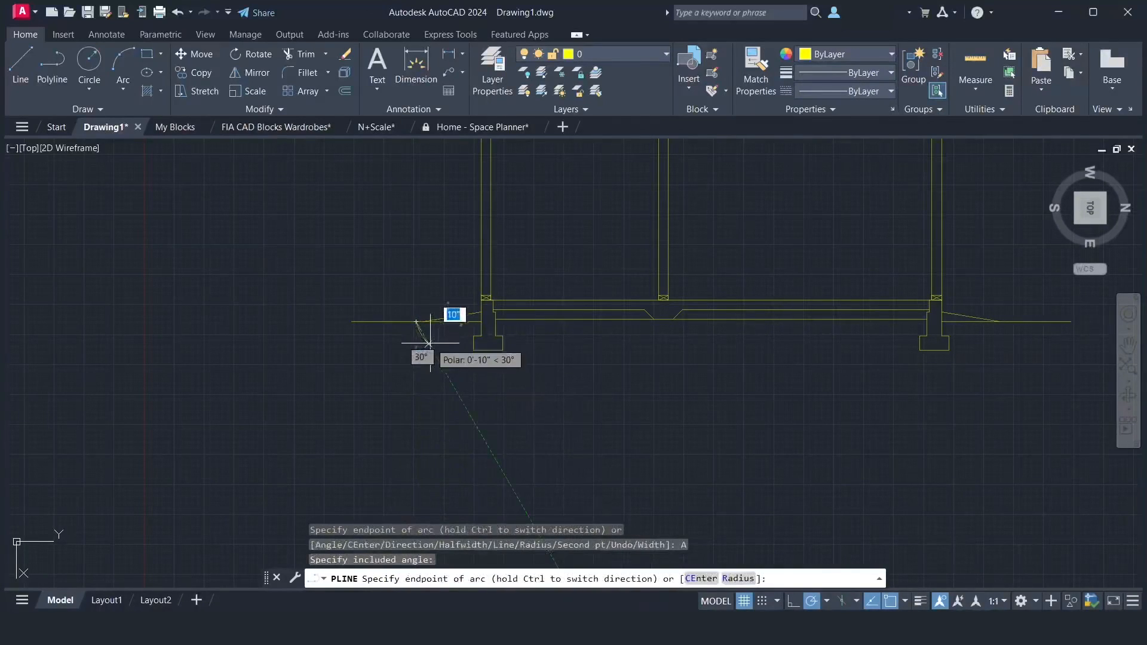
left_click(436, 355)
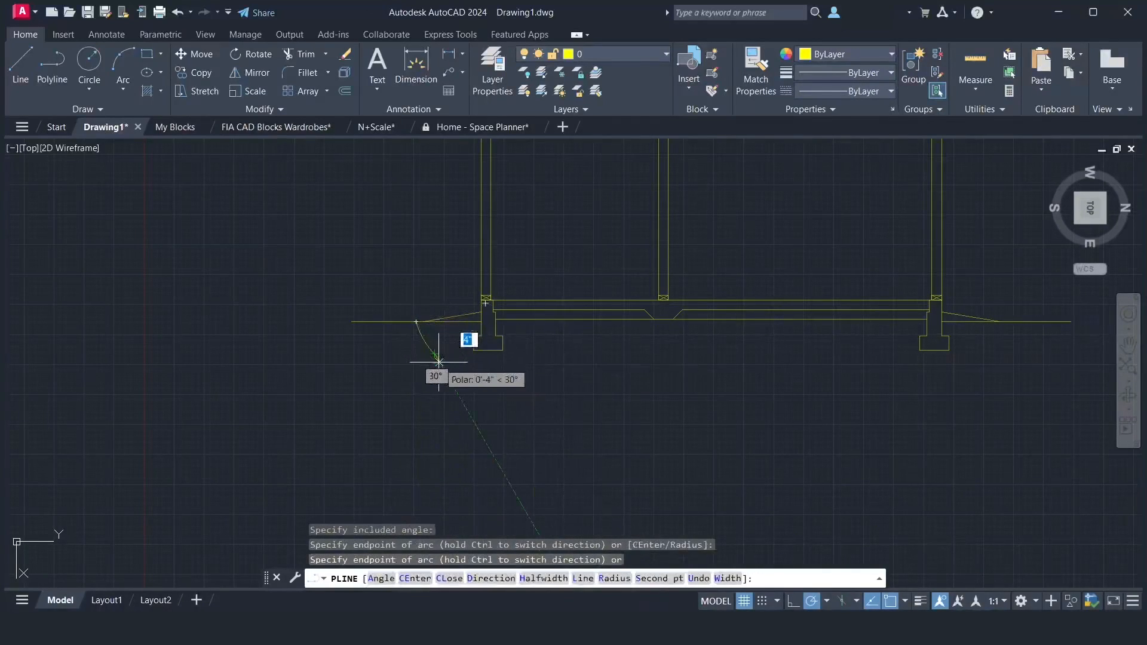
left_click(444, 369)
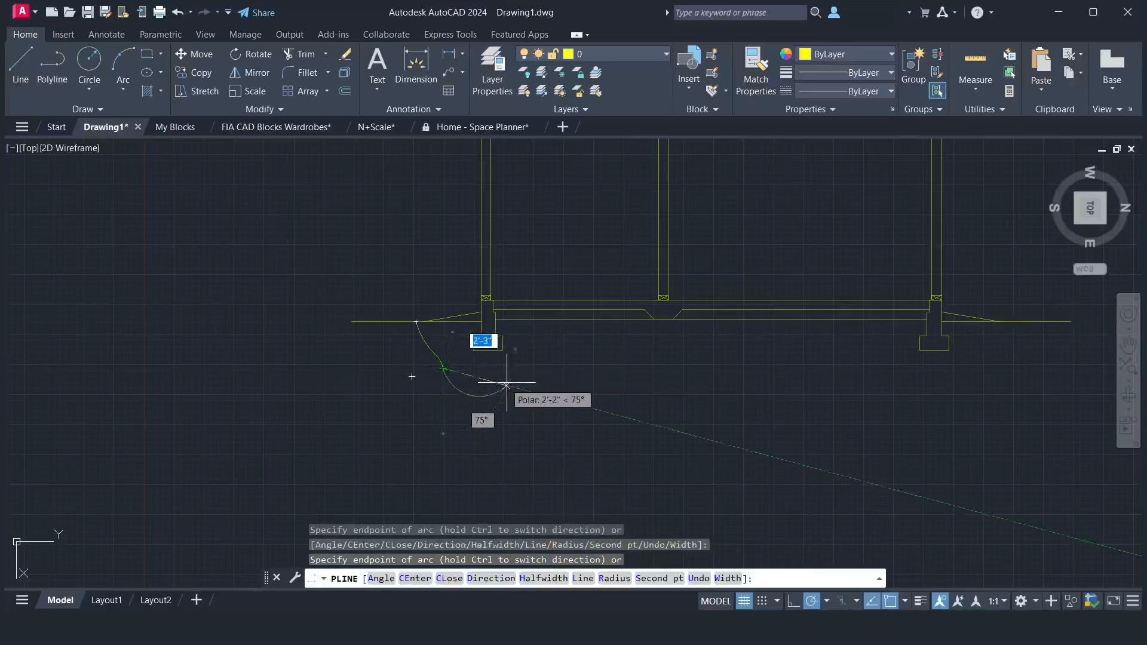
left_click(531, 381)
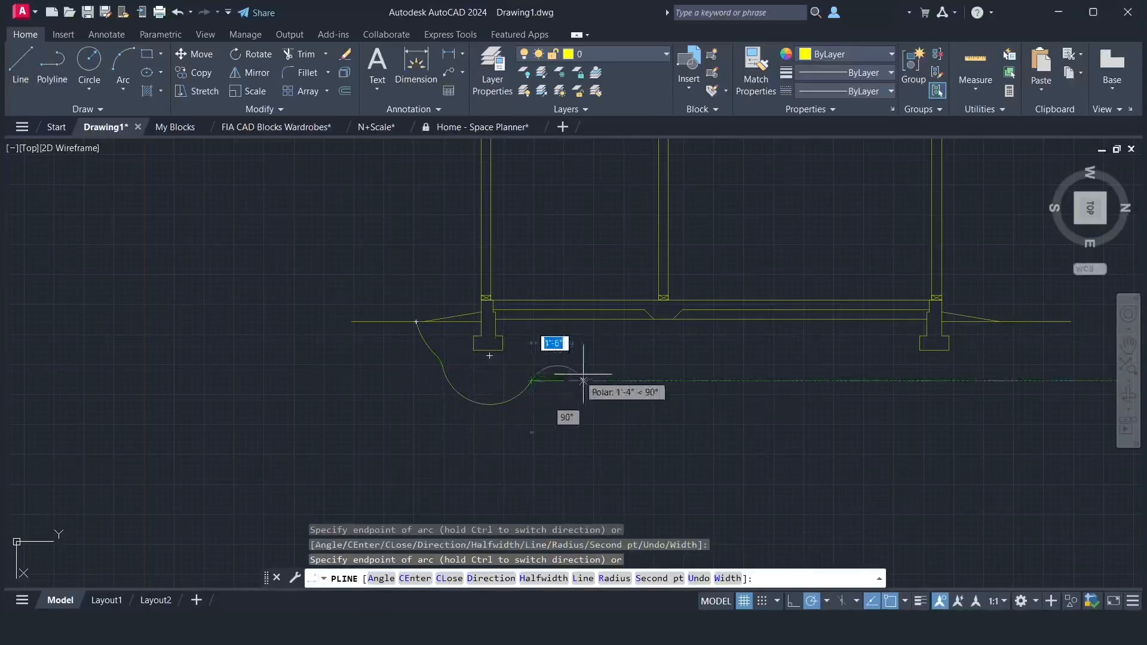
left_click(604, 361)
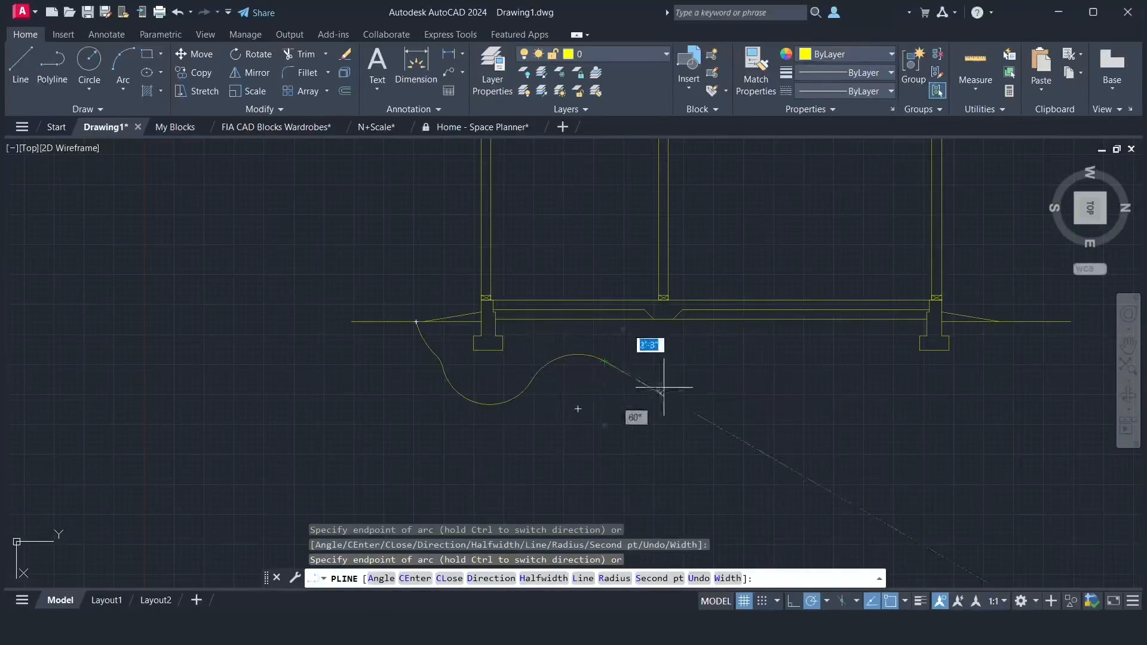
left_click(755, 361)
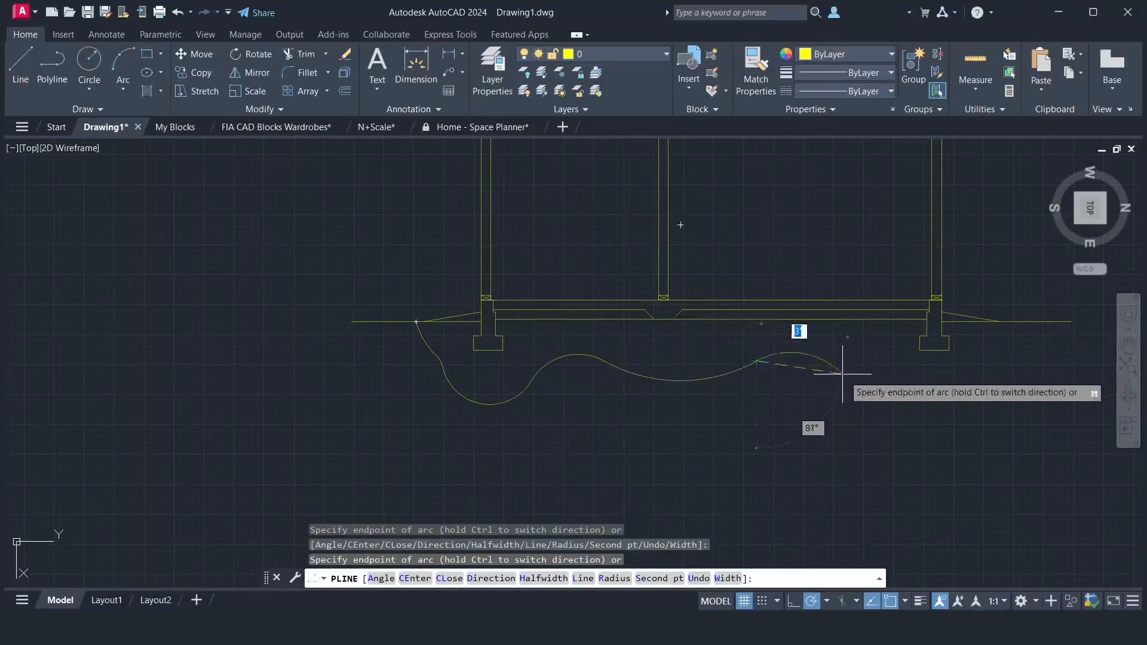
left_click(866, 381)
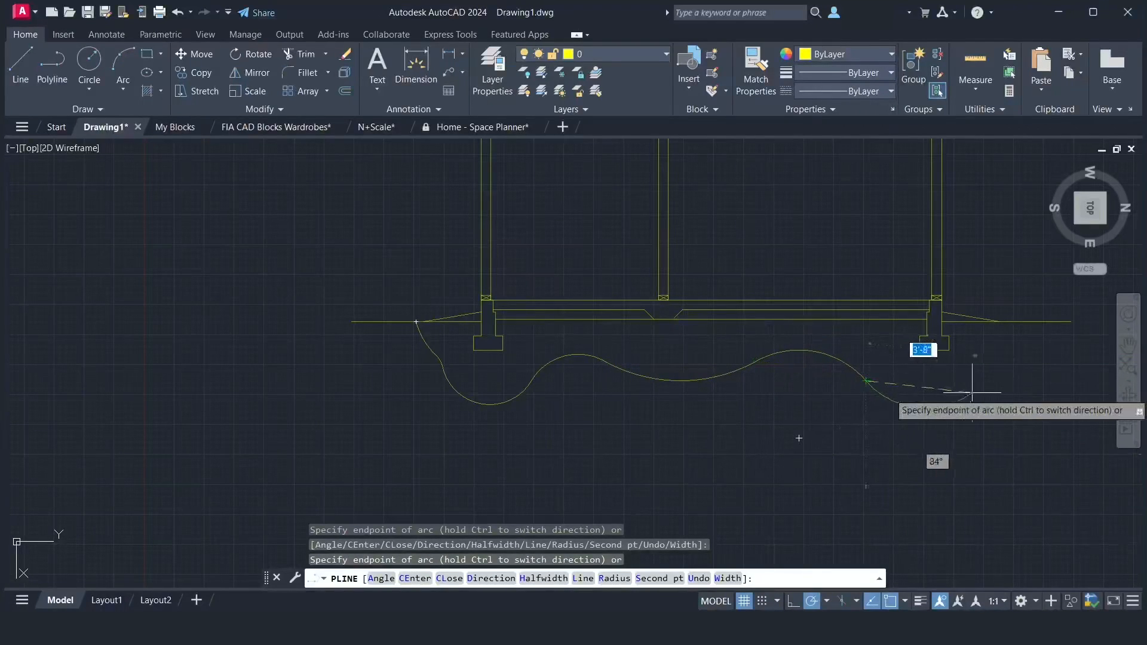
left_click(992, 380)
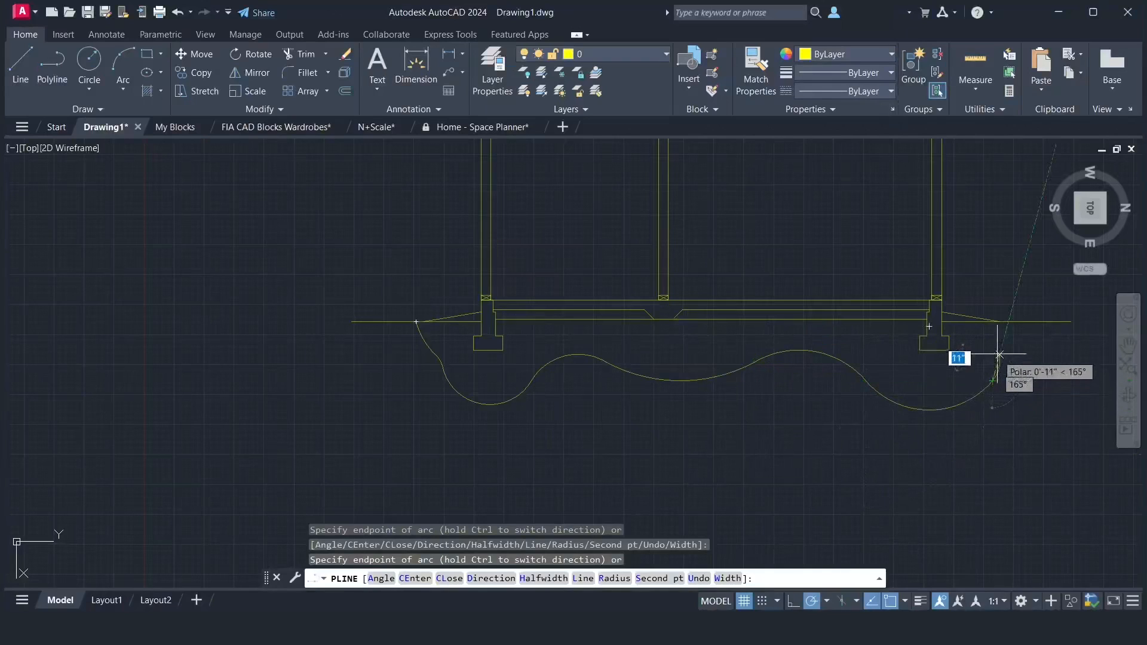
left_click(1007, 322)
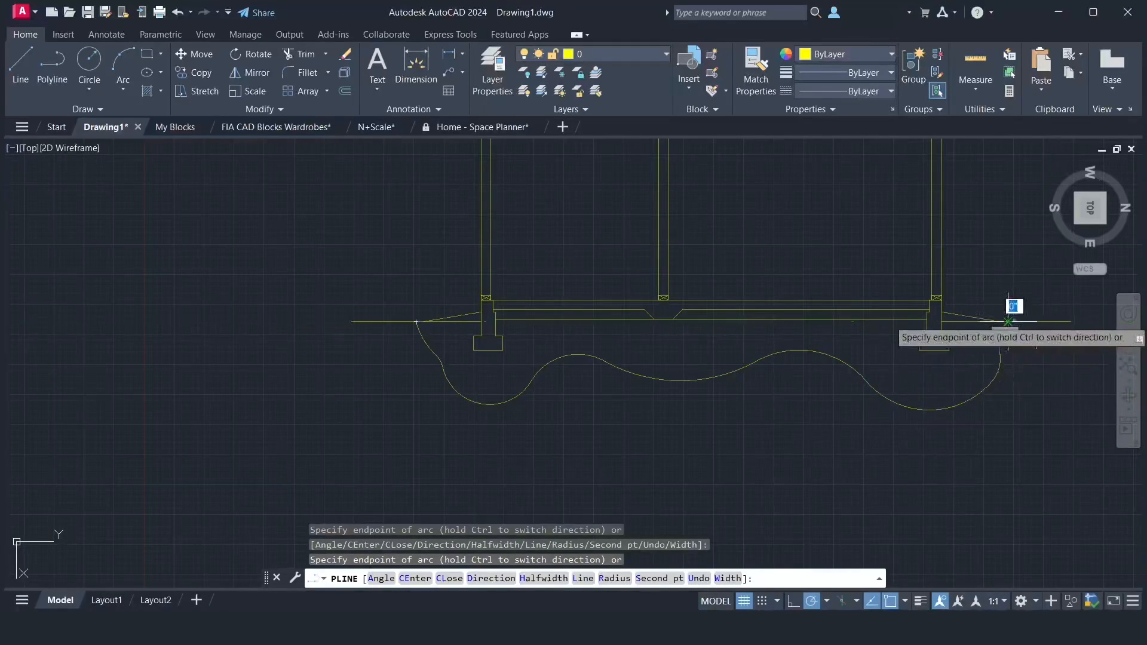
key("Return")
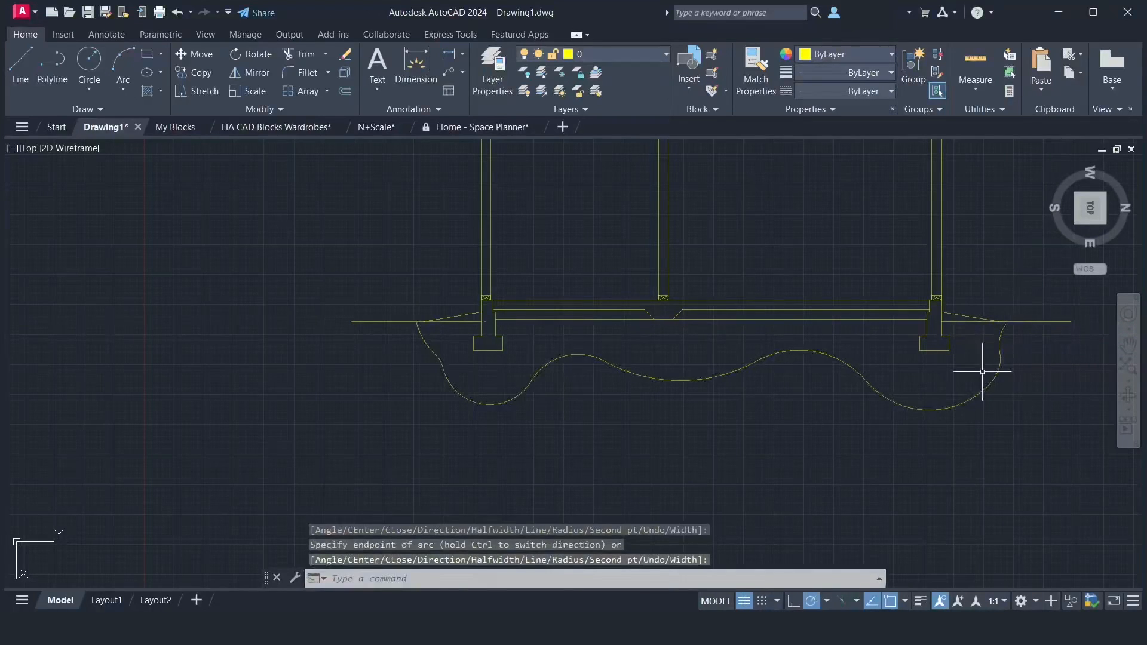
- Turn off object snap and polar tracking while stretching the wavy polyline's arc beneath the south footing into a shallower curve
left_click(901, 401)
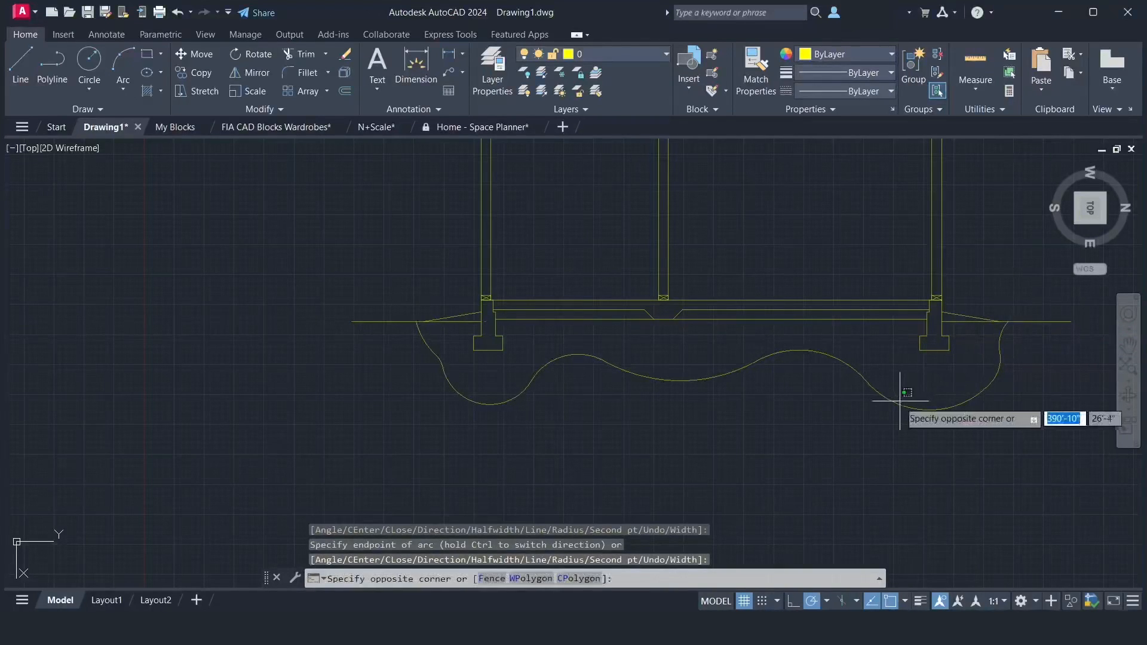
left_click(860, 411)
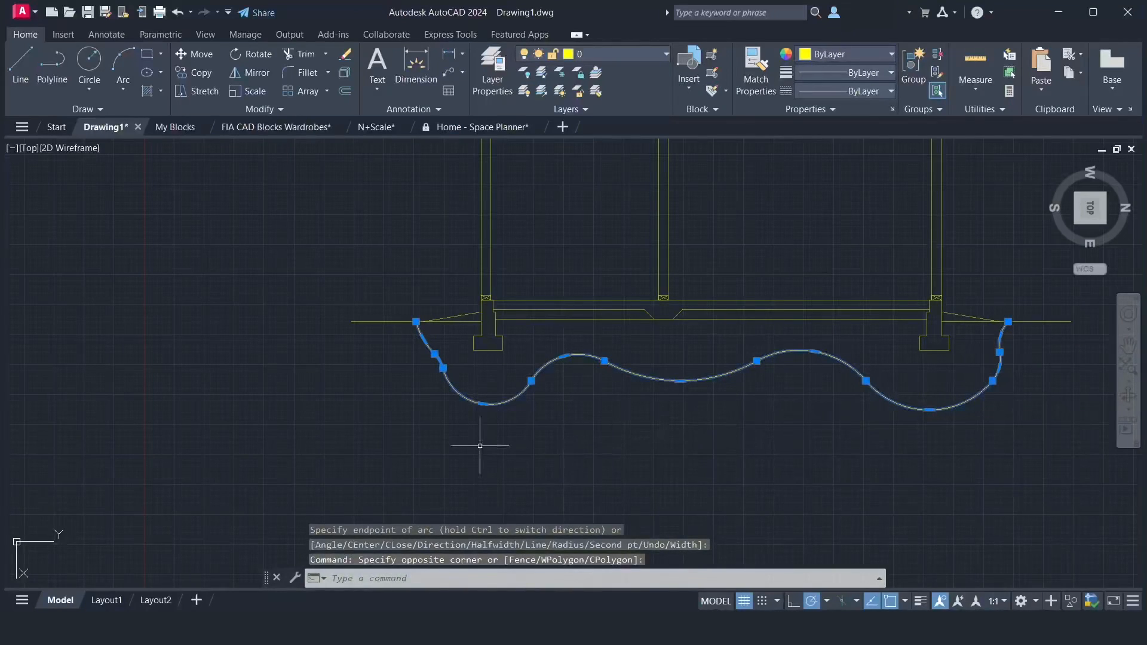
left_click(484, 404)
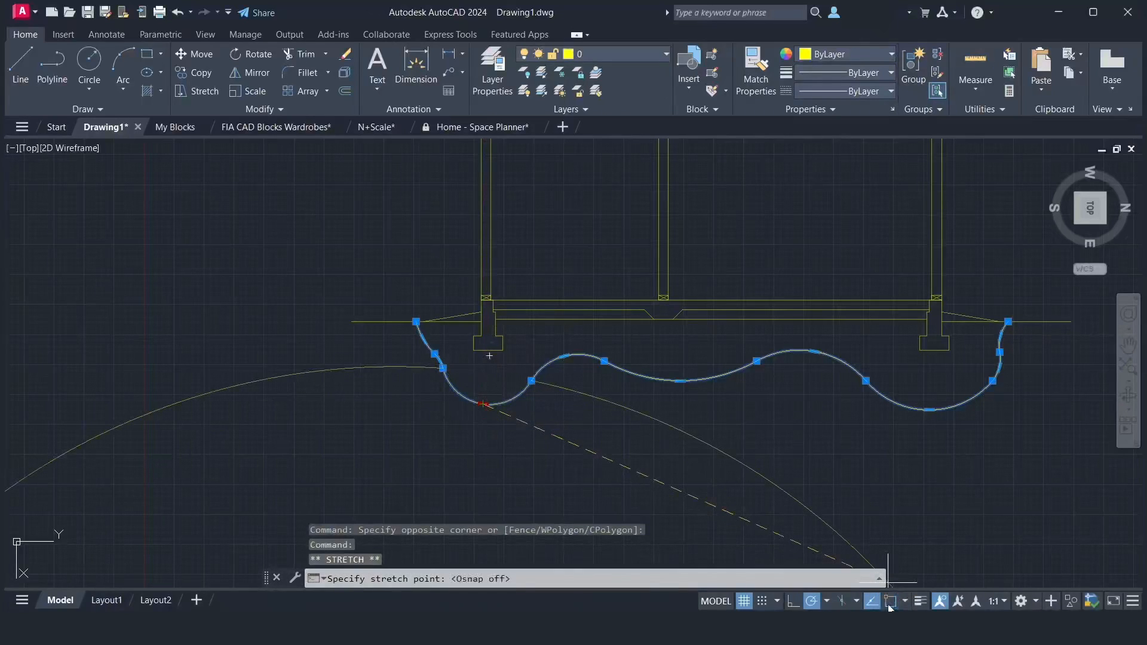
left_click(813, 603)
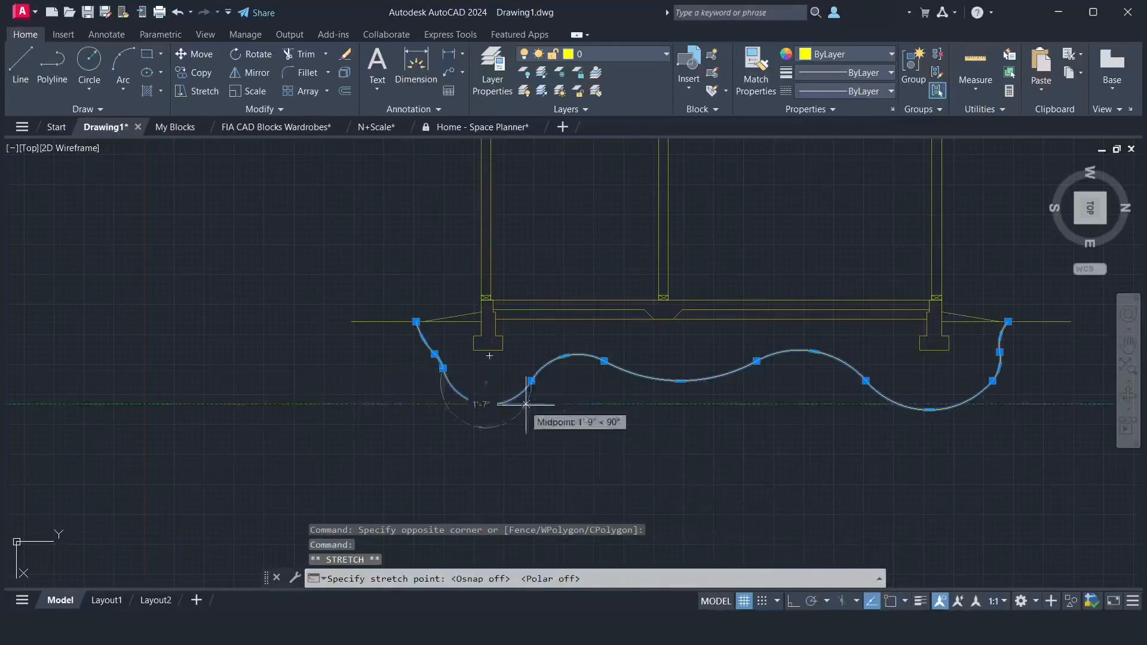
scroll(484, 387, "up", 2)
left_click(492, 383)
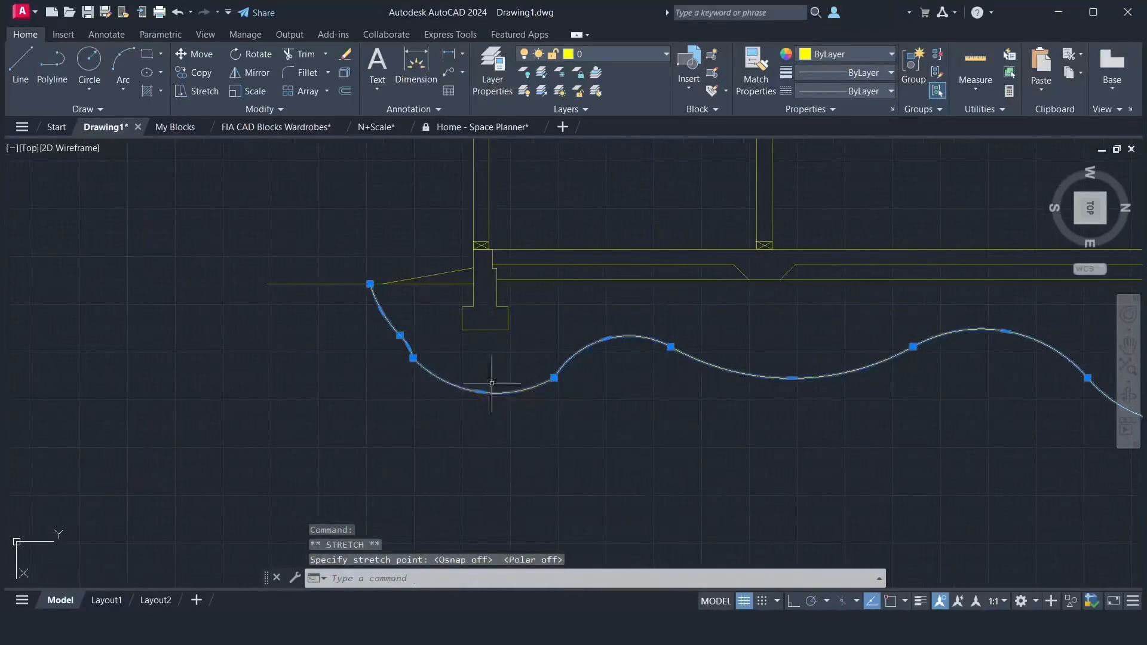
- Smooth the wavy polyline by stretching the vertex just north of the south footing and the vertex north of the central dip
left_click(554, 376)
left_click(791, 379)
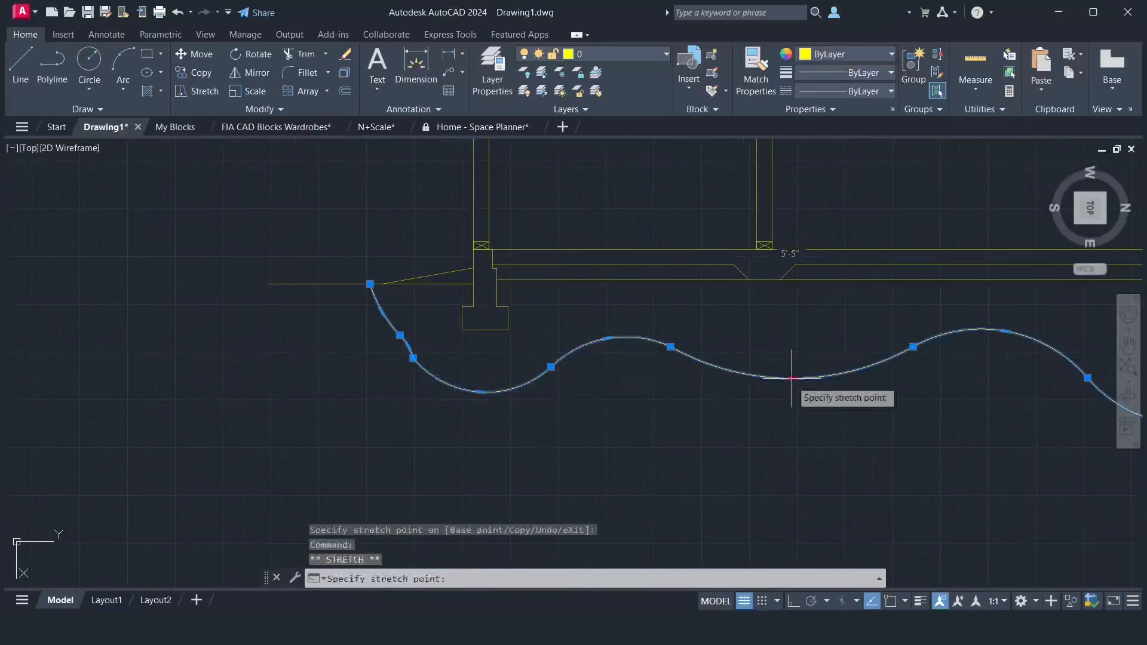
left_click(913, 346)
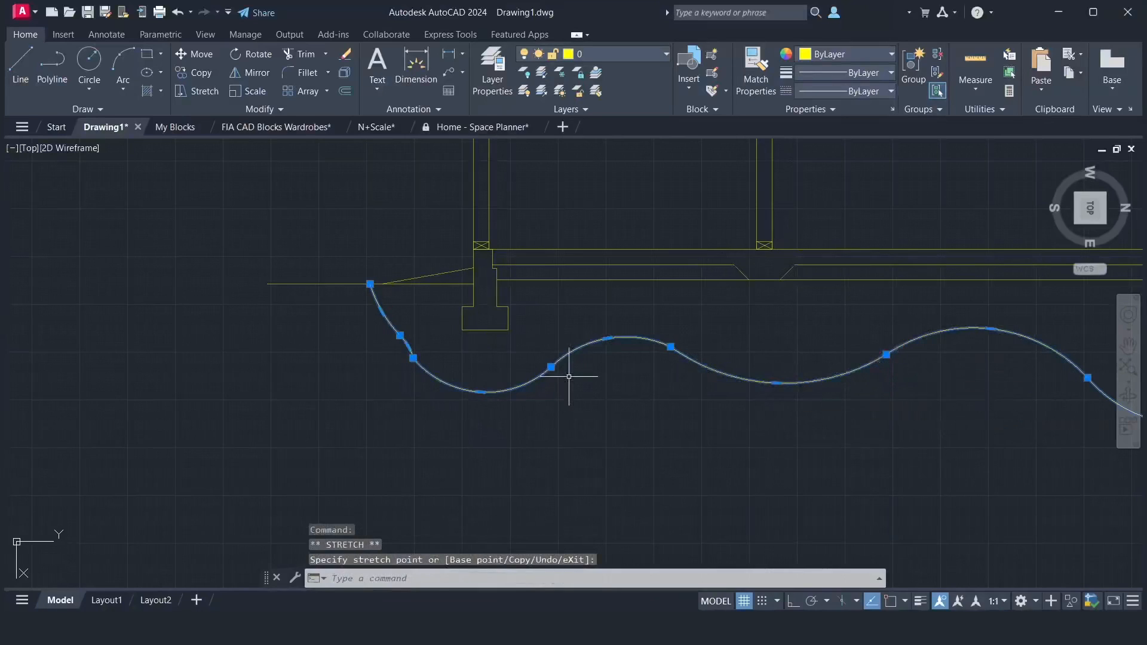
- Reshape the wavy polyline's south end by raising its upper vertex and stretching the two short arcs there into a smooth S-curve
left_click(400, 335)
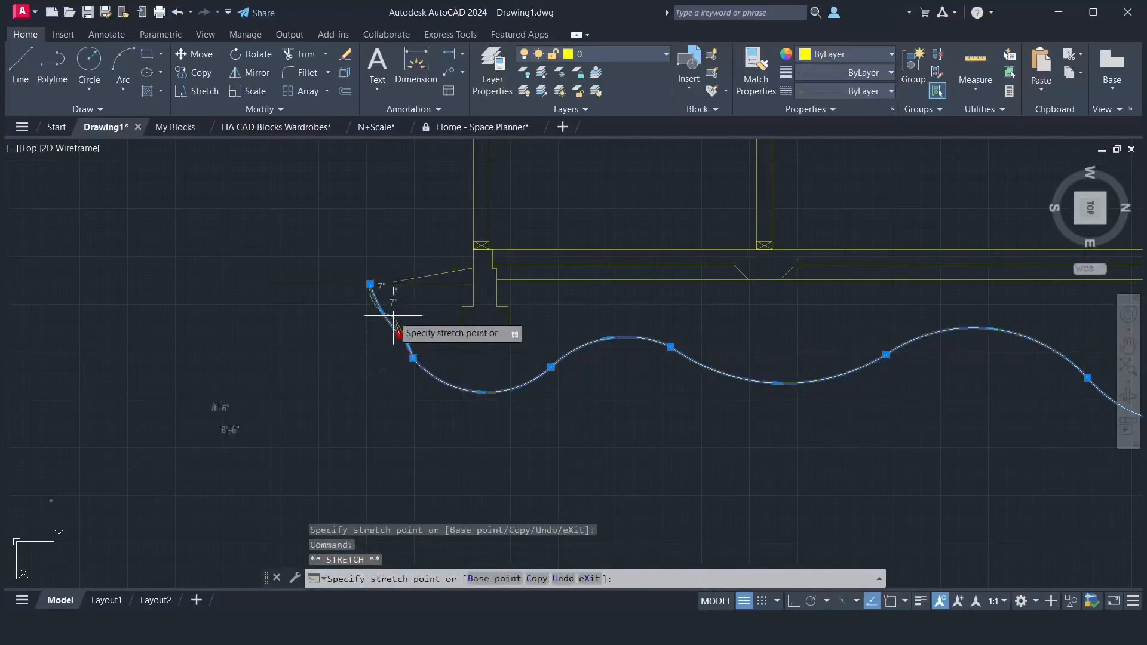
left_click(397, 323)
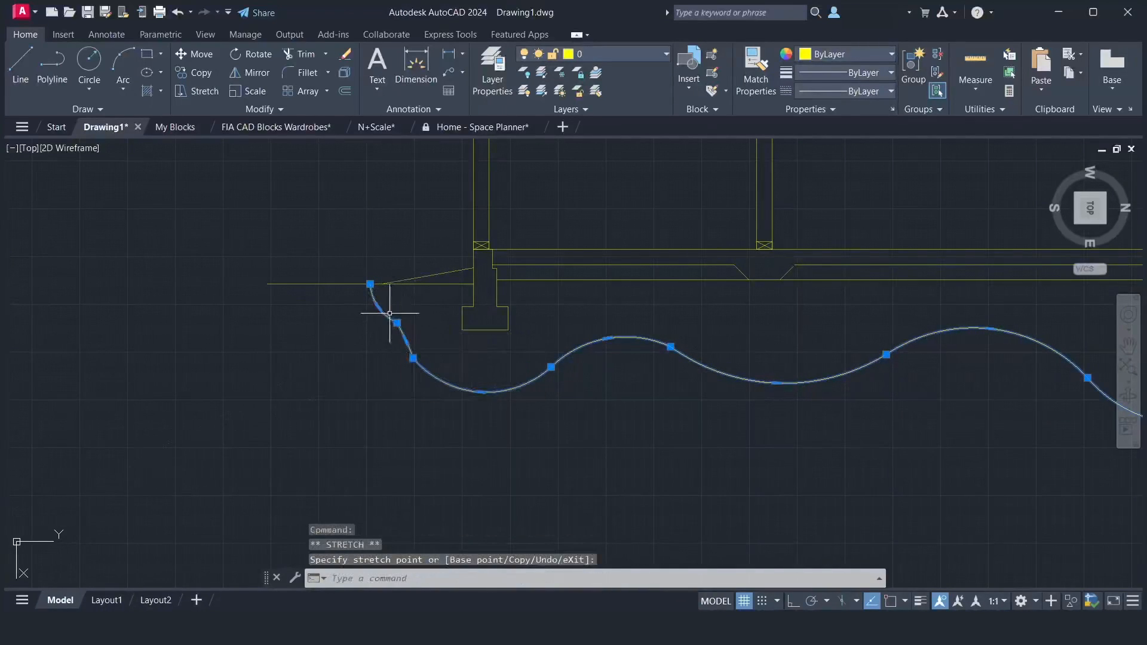
left_click(378, 307)
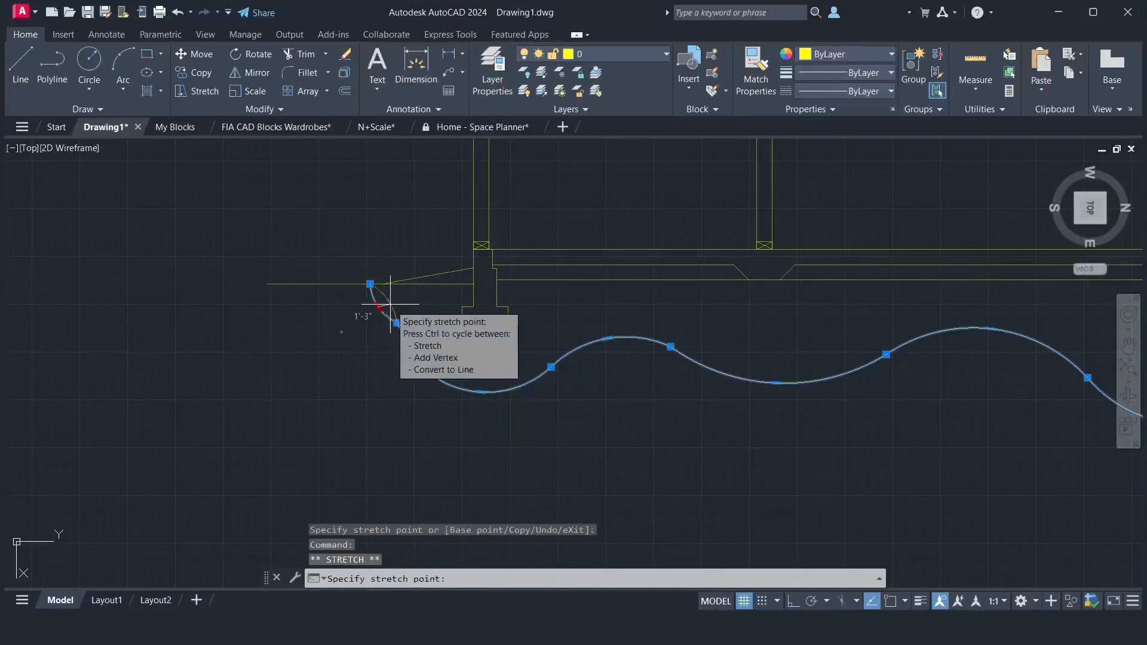
left_click(391, 305)
left_click(406, 340)
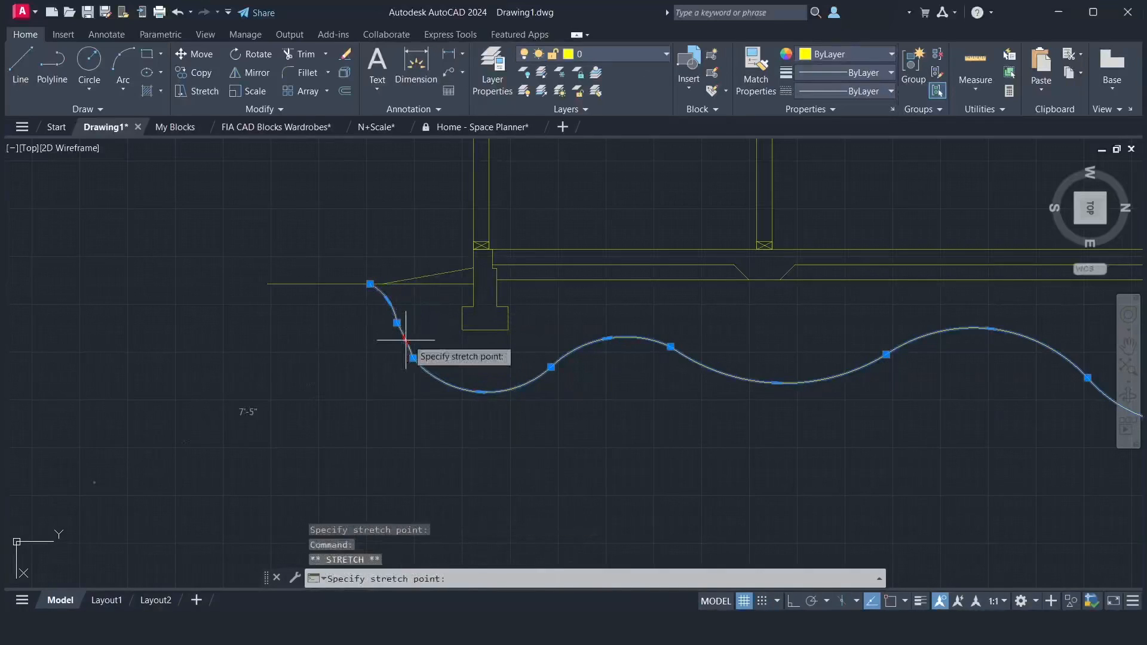
left_click(406, 352)
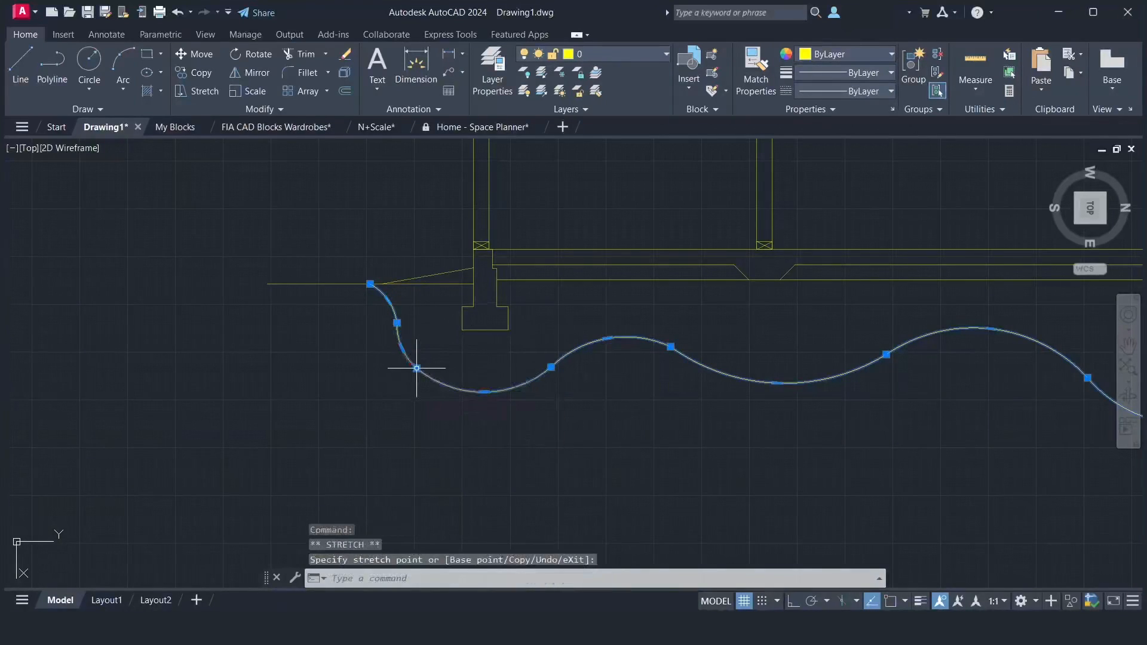
- Flatten the wavy polyline's arc beneath the north footing and stretch the vertices at both ends of that arc for a smoother flow
scroll(389, 372, "down", 2)
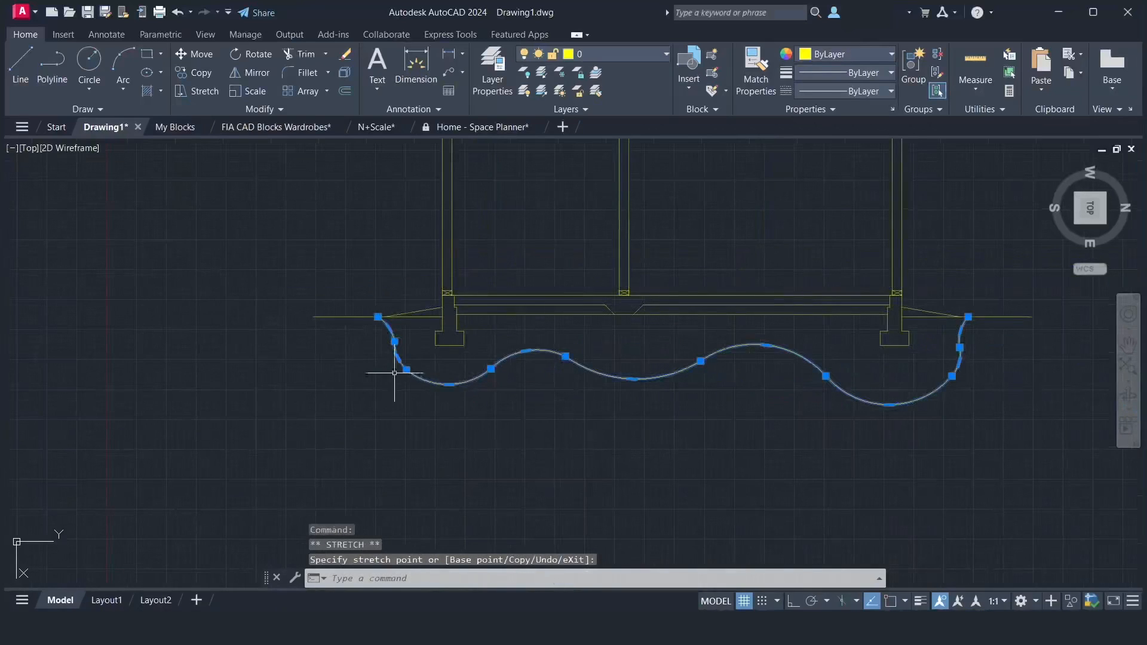
left_click(896, 404)
left_click(895, 403)
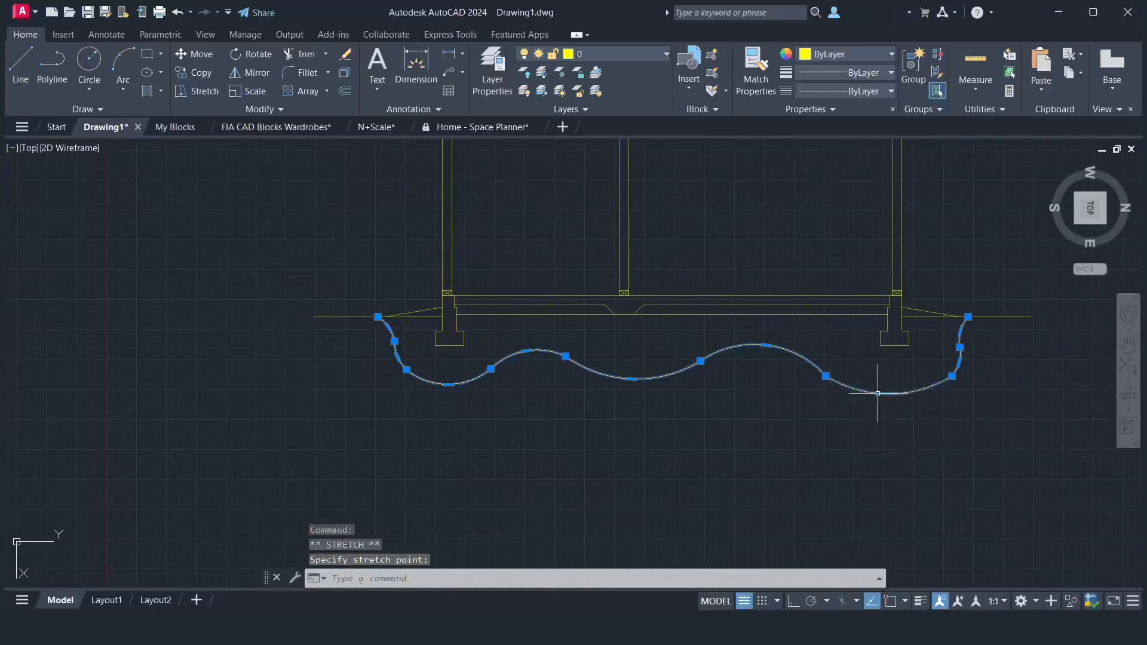
left_click(826, 376)
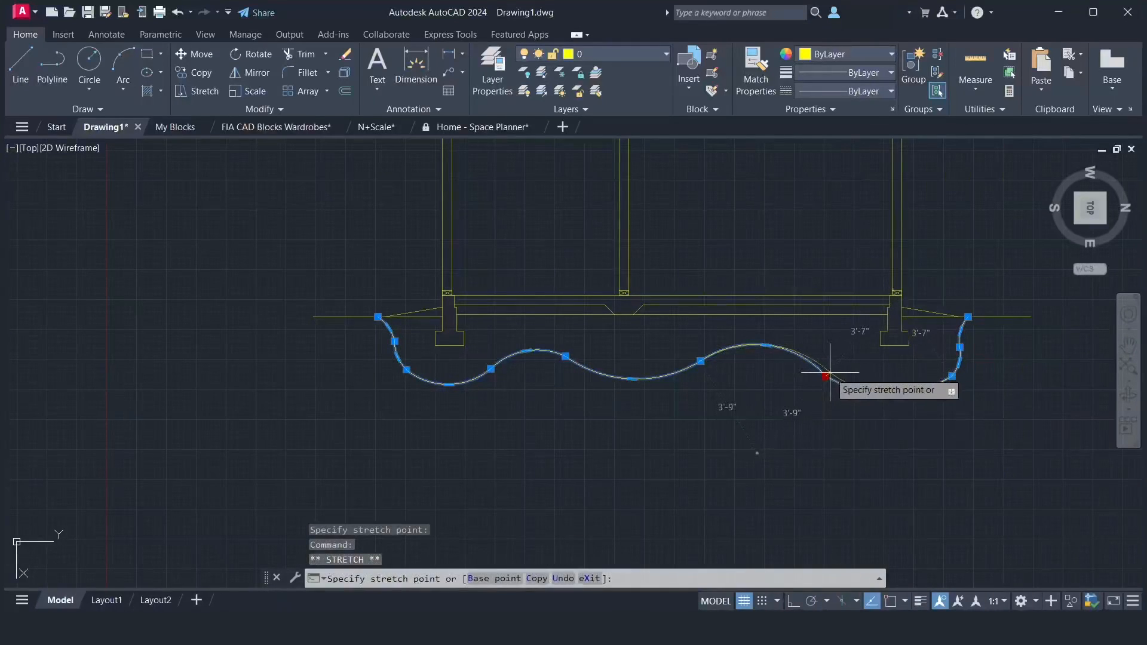
mouse_move(952, 388)
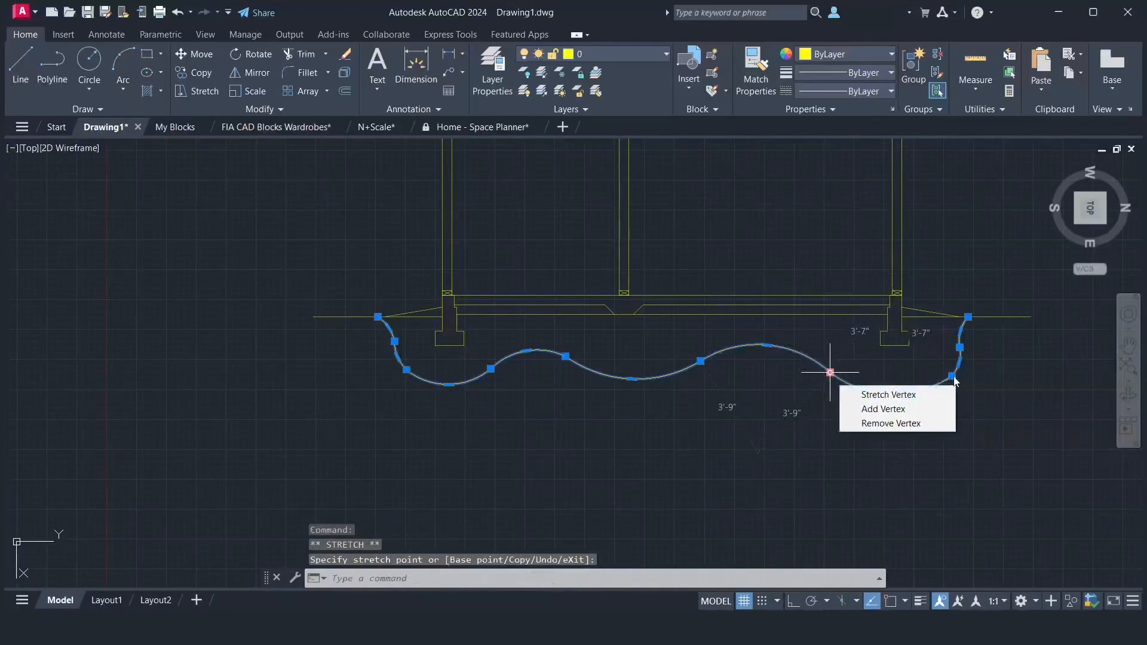
left_click(829, 372)
left_click(951, 377)
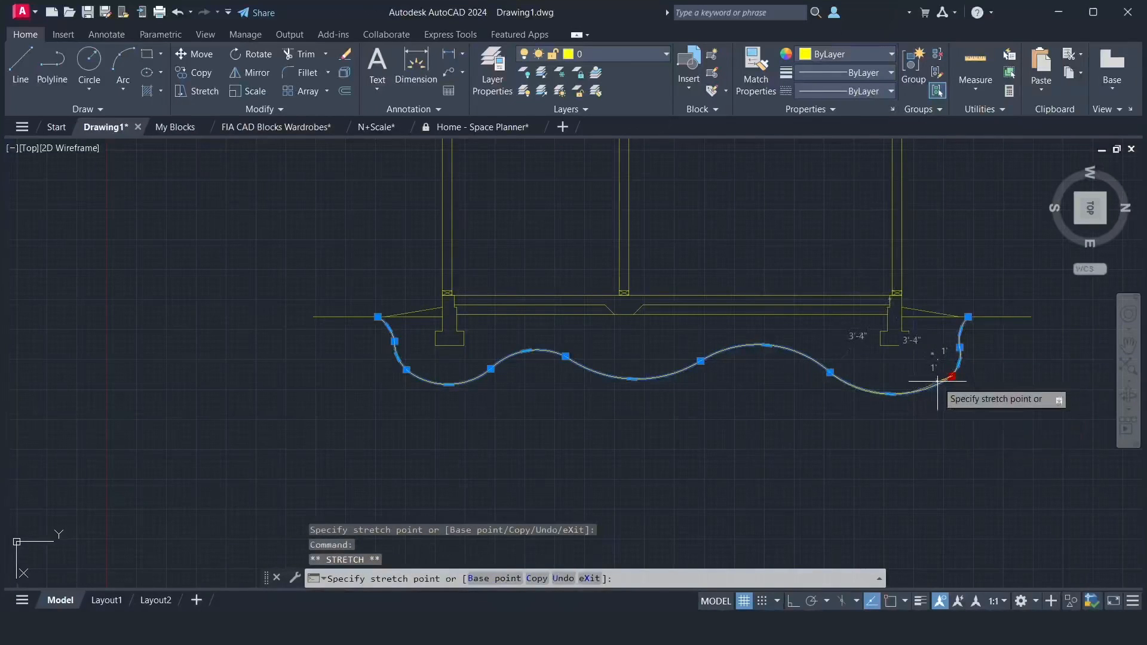
left_click(938, 381)
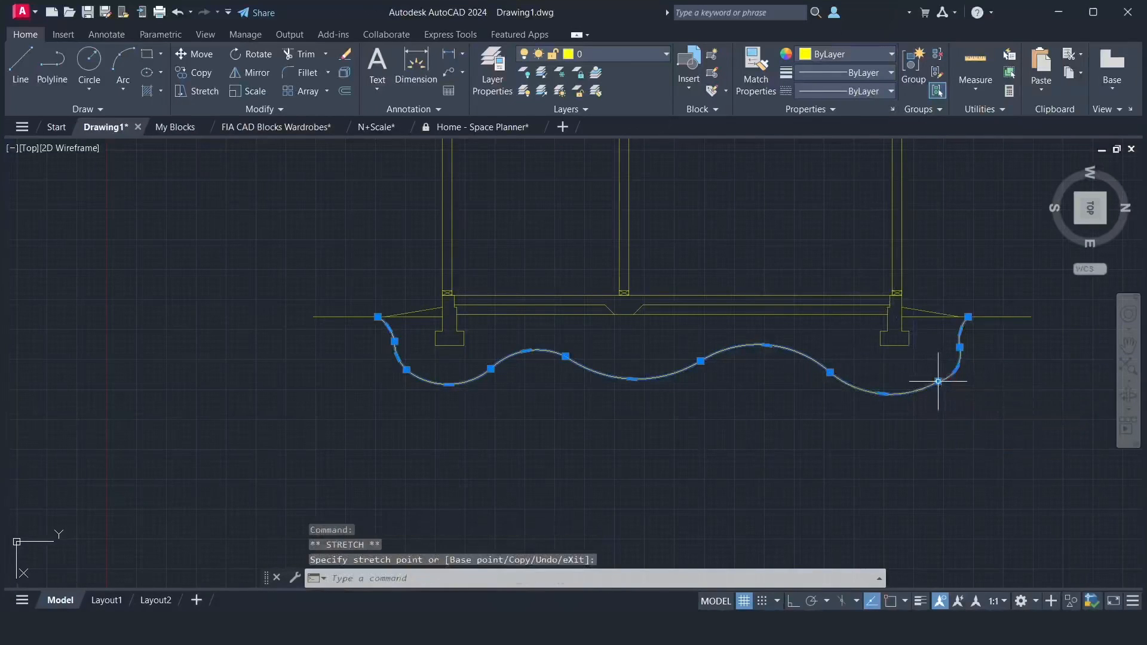
- Smooth the wavy polyline's north end by stretching its upper vertex, the short arc below it and the vertex beneath that arc
left_click(959, 347)
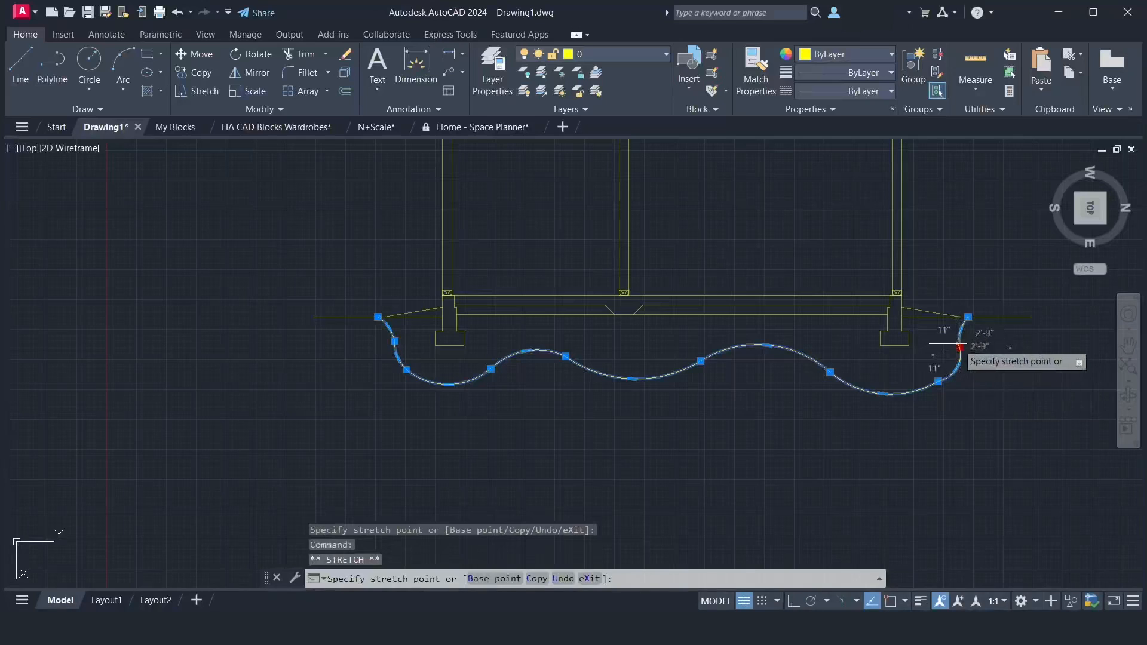
left_click(958, 343)
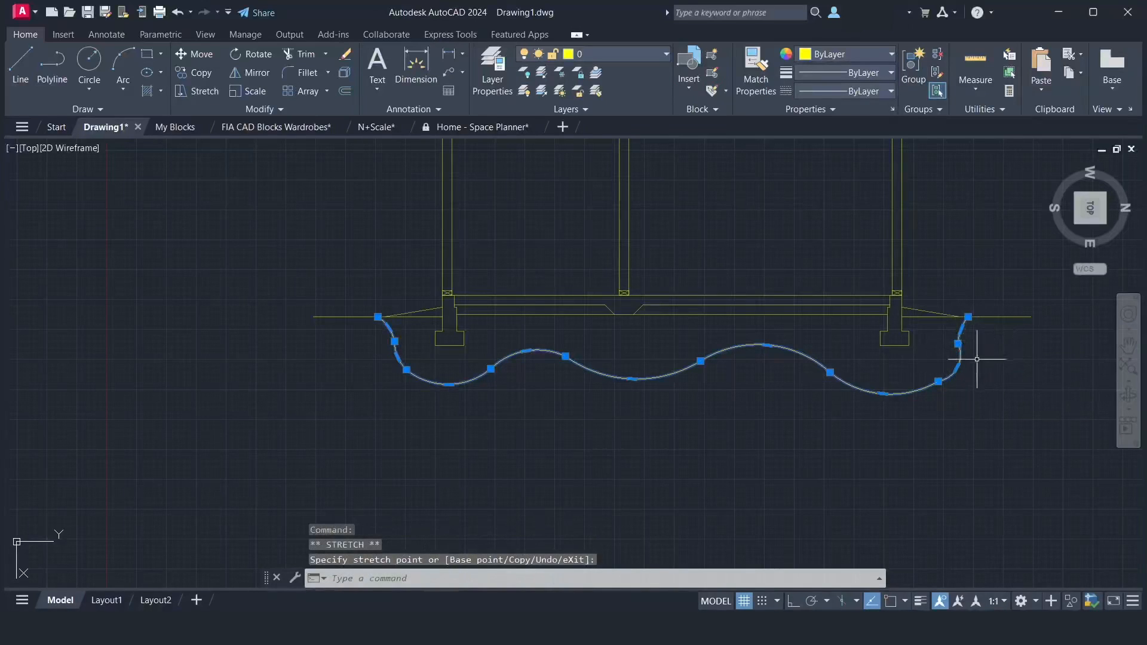
left_click(958, 368)
scroll(950, 368, "up", 4)
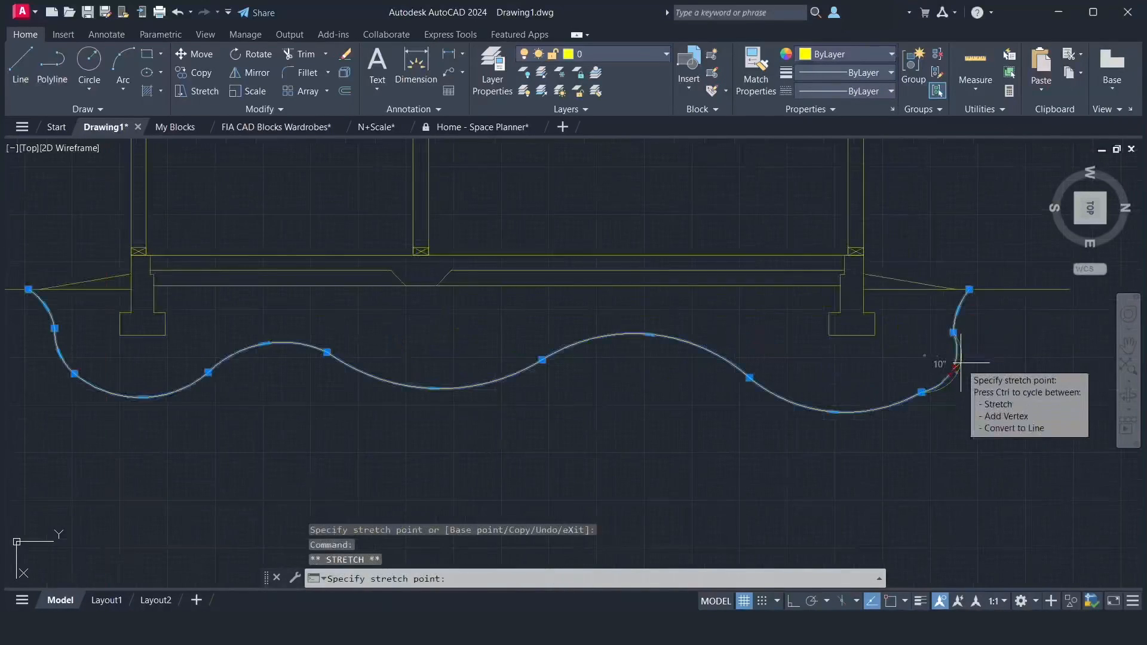
left_click(931, 374)
left_click(895, 410)
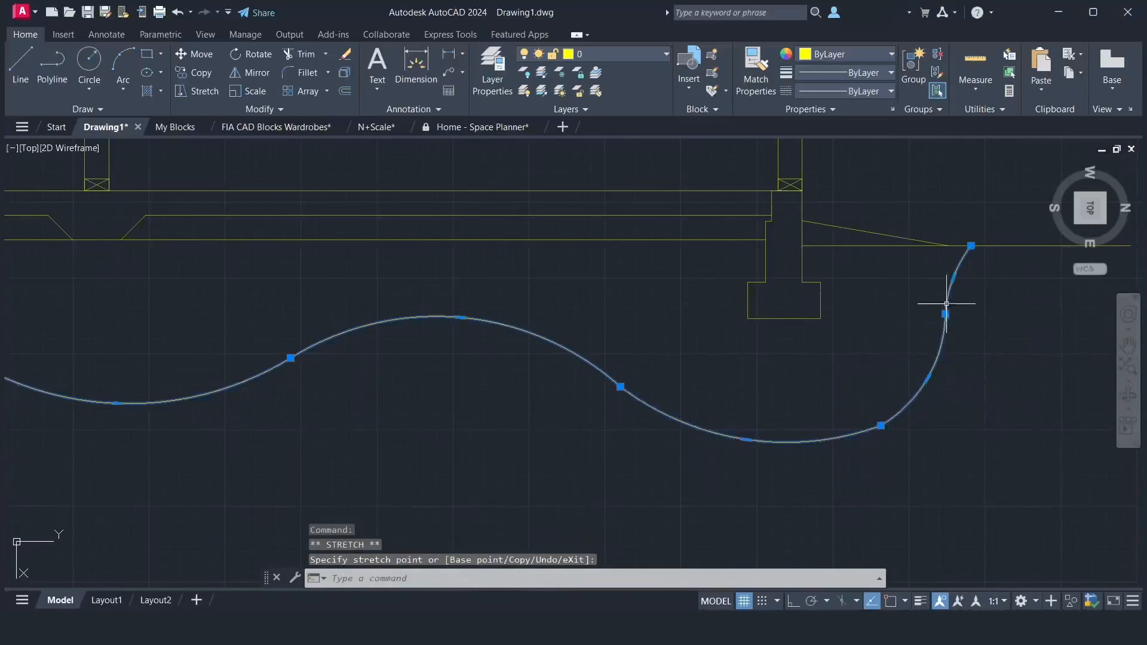
scroll(1031, 344, "down", 5)
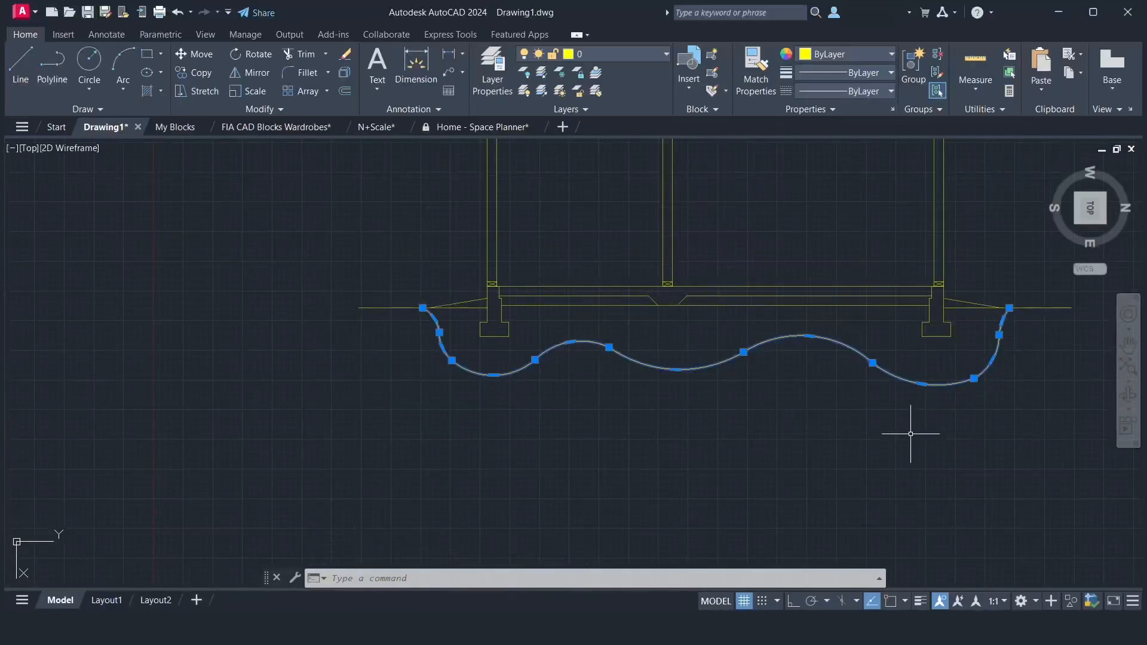
key("Escape")
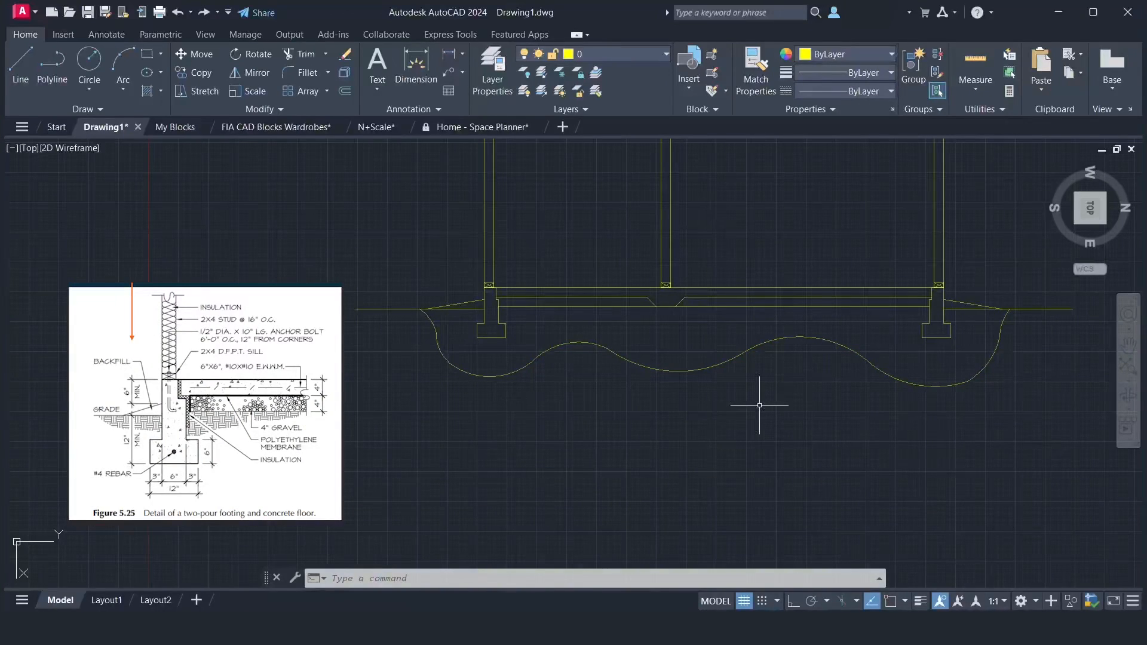
- Hatch the south footing, the floor slab and the north footing with the AR-CONC pattern
type("h")
key("Return")
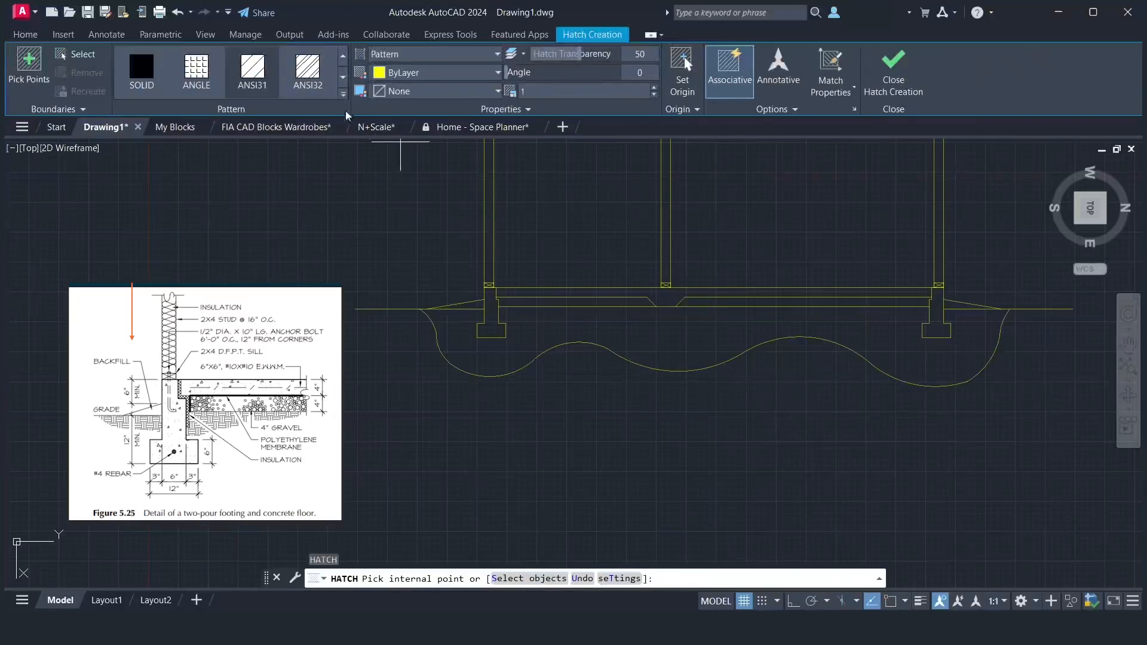
left_click(344, 95)
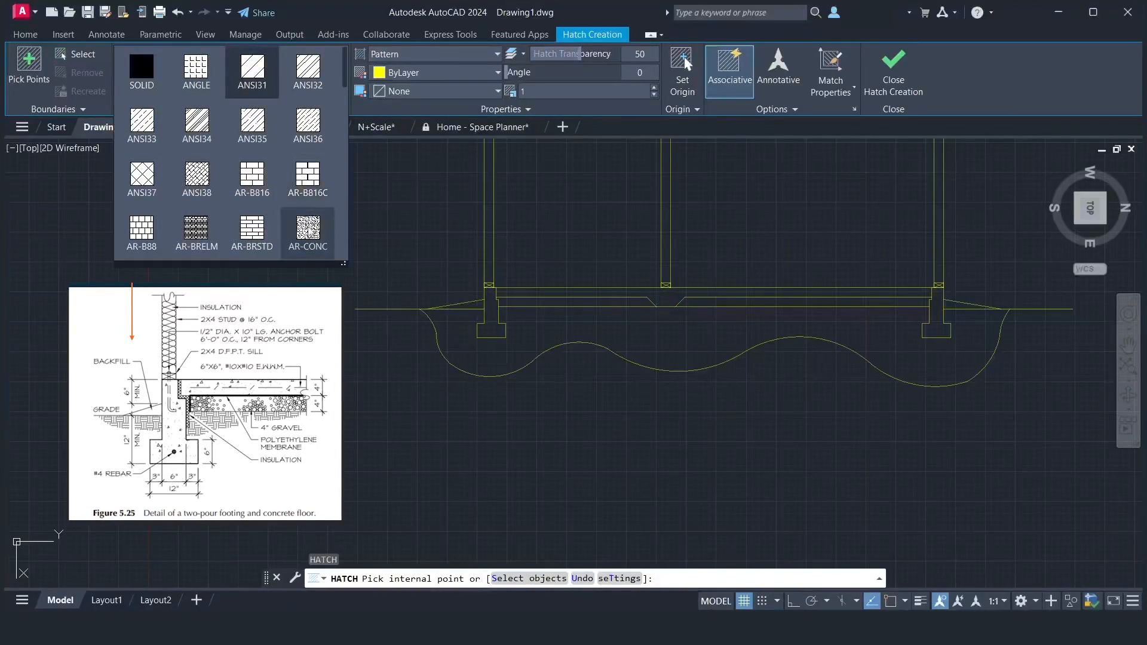
left_click(308, 228)
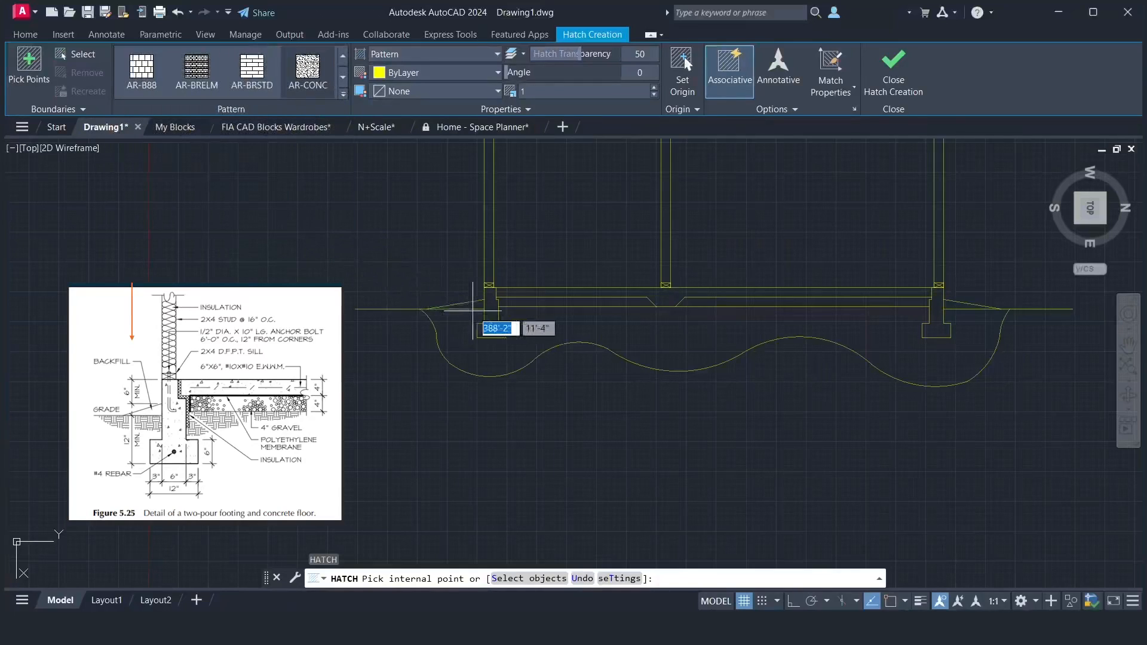
left_click(494, 309)
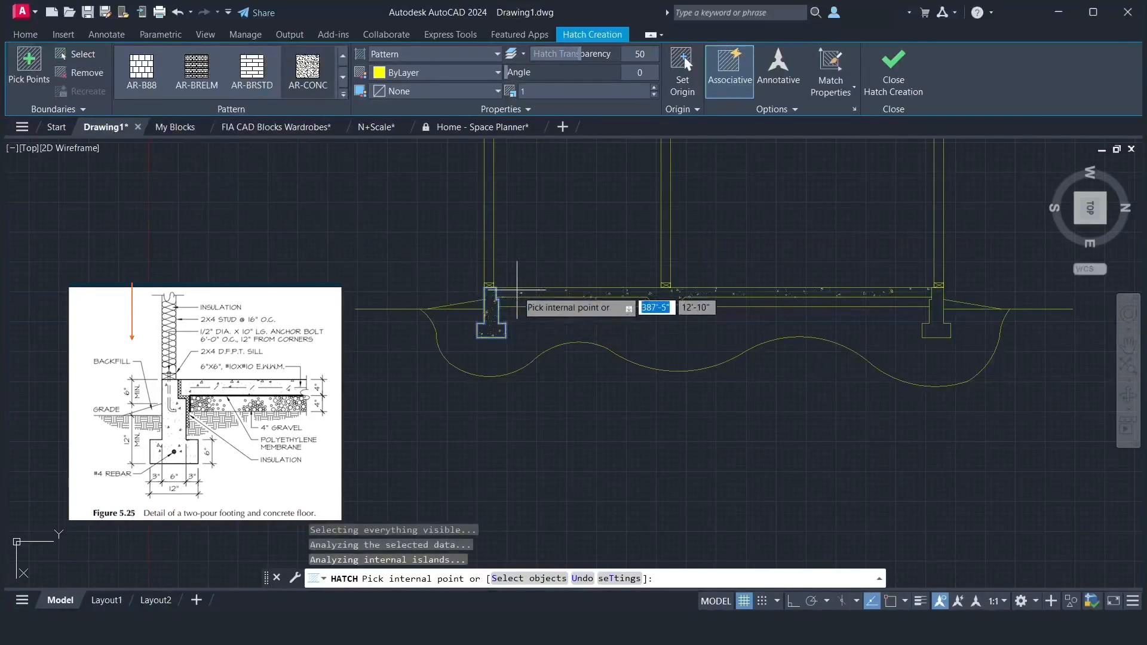
left_click(518, 291)
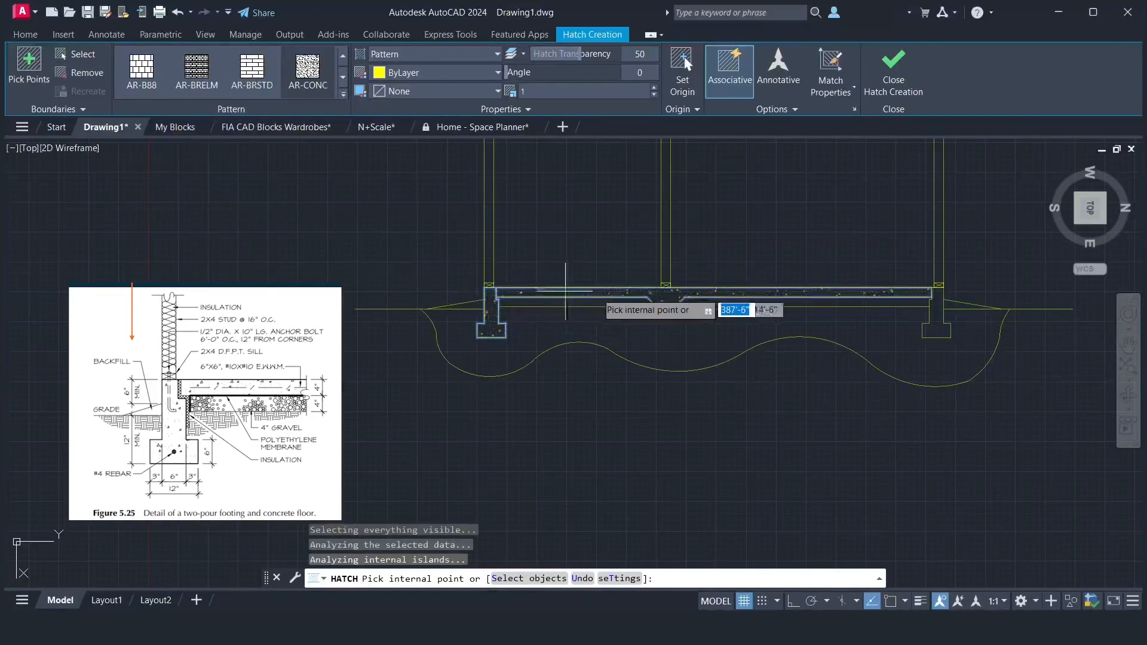
left_click(941, 317)
key("Return")
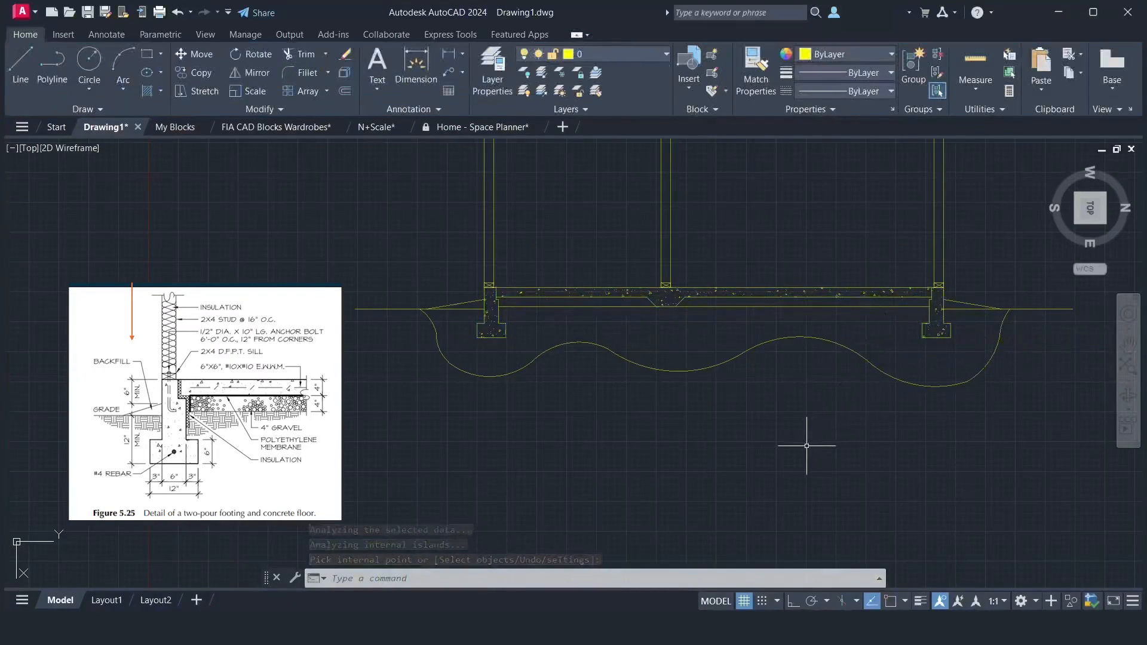
- Hatch the two gravel layers under the slab, on either side of its thickened middle, with the AR-SAND pattern
key("Return")
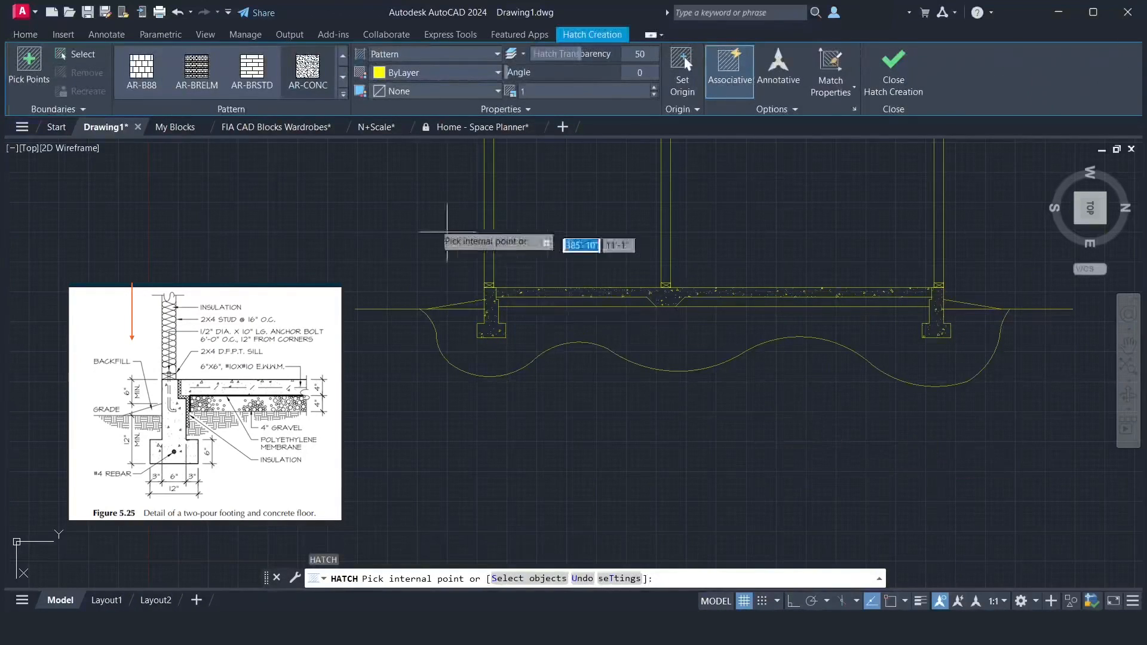
left_click(344, 97)
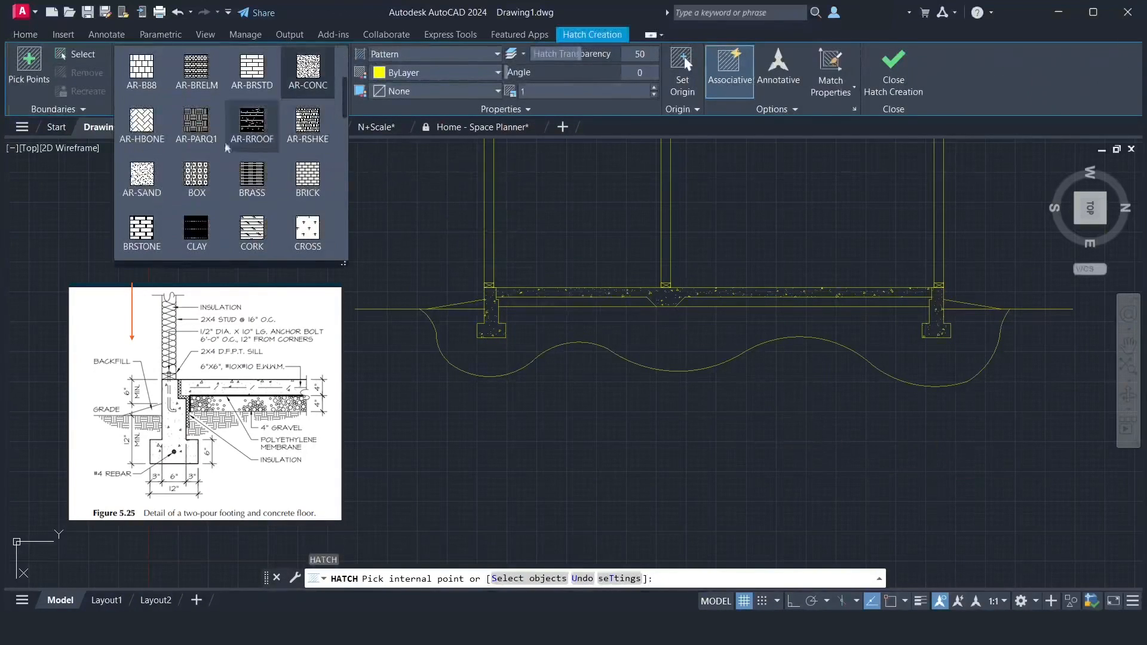
left_click(139, 176)
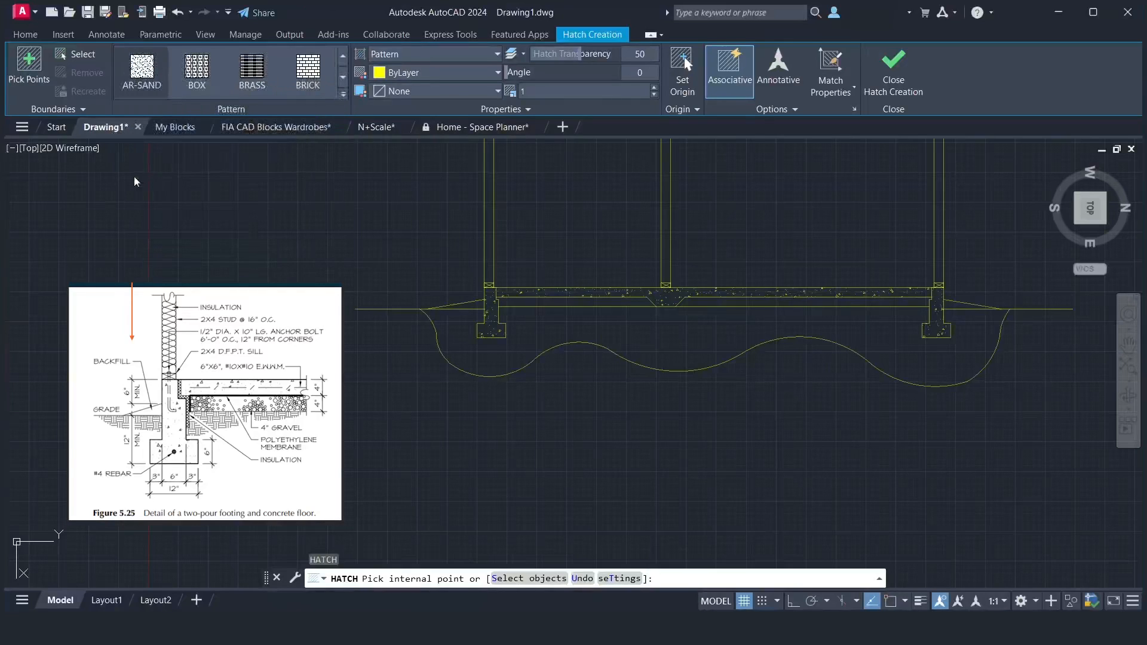
left_click(526, 300)
left_click(712, 299)
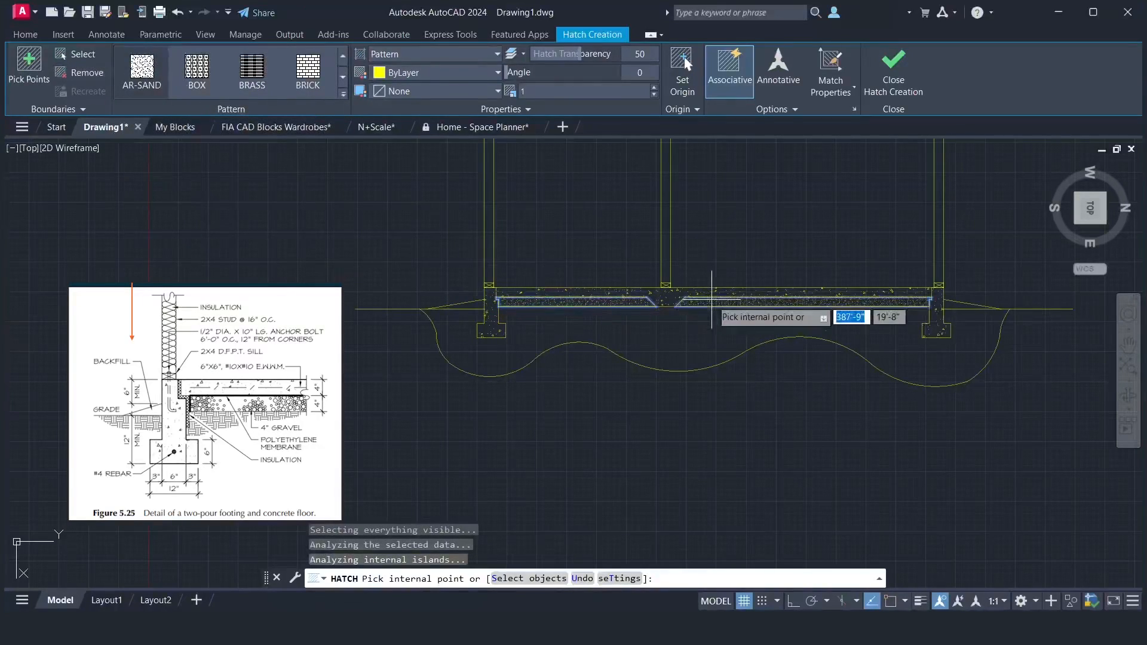
key("Return")
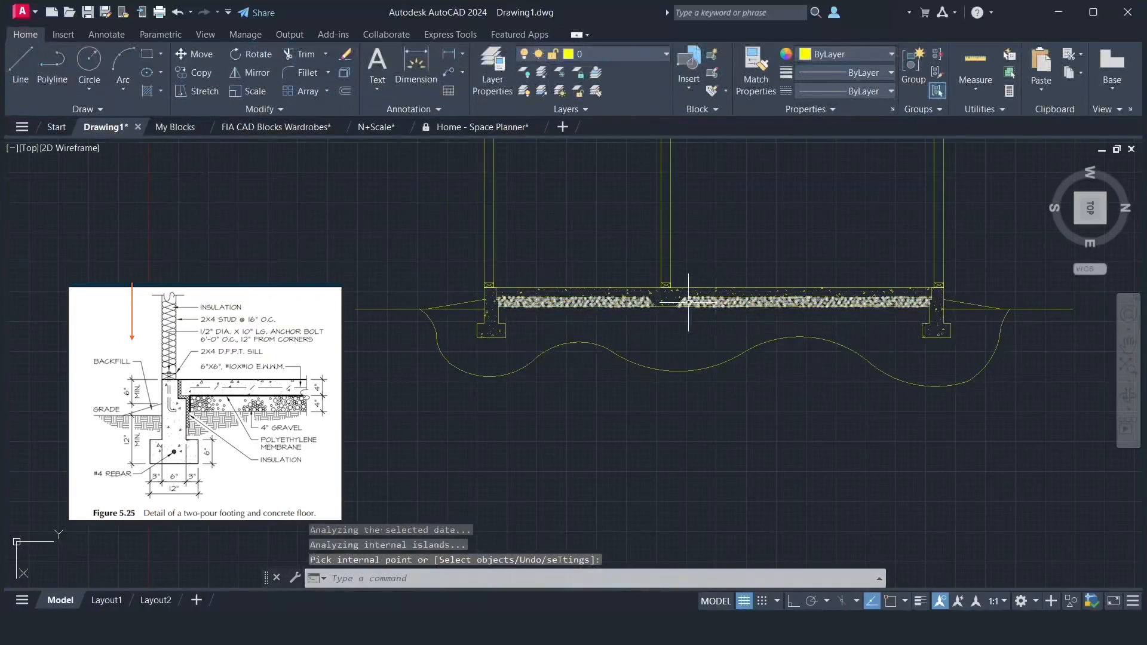
- Hatch the ground area between the foundation and the wavy polyline with the EARTH pattern
key("Return")
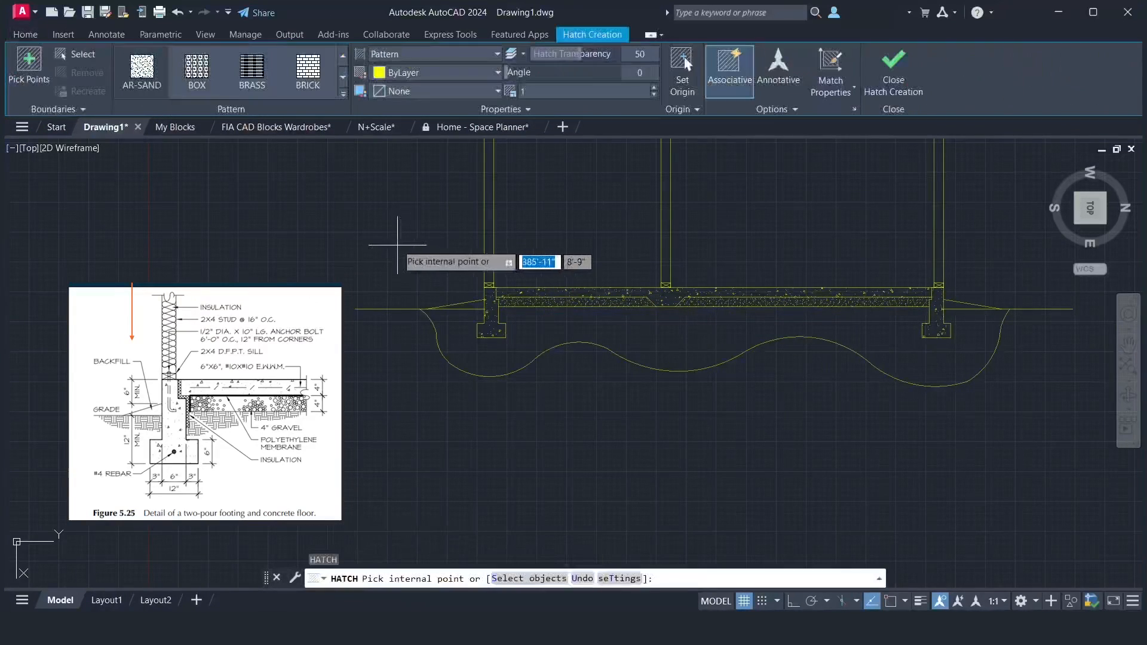
left_click(343, 97)
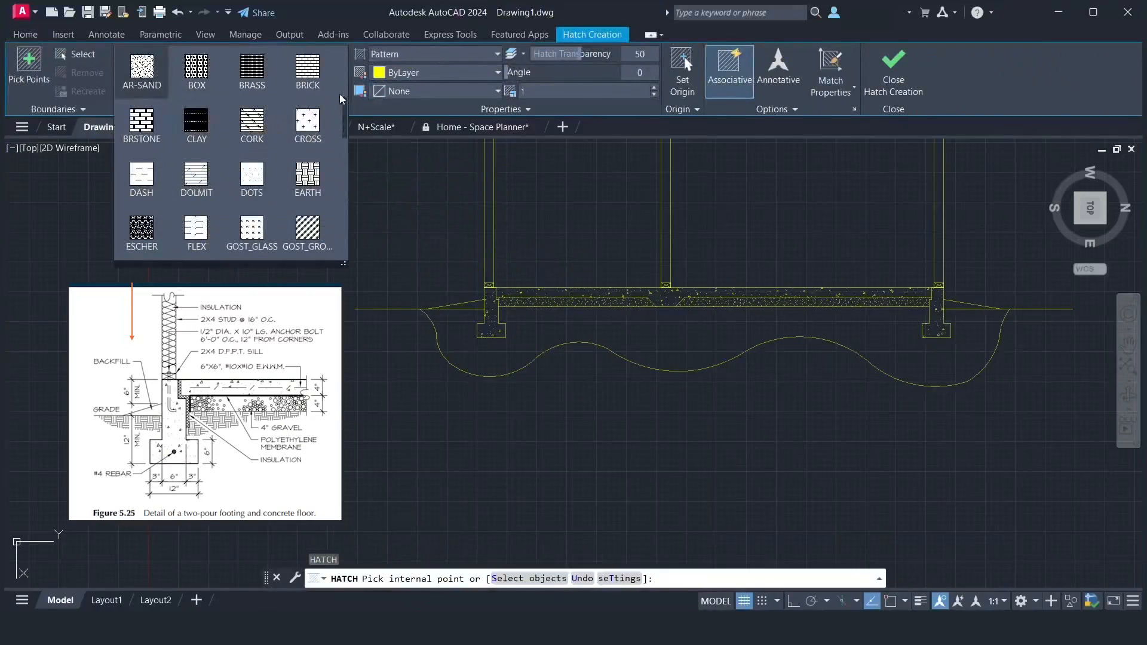
left_click(308, 176)
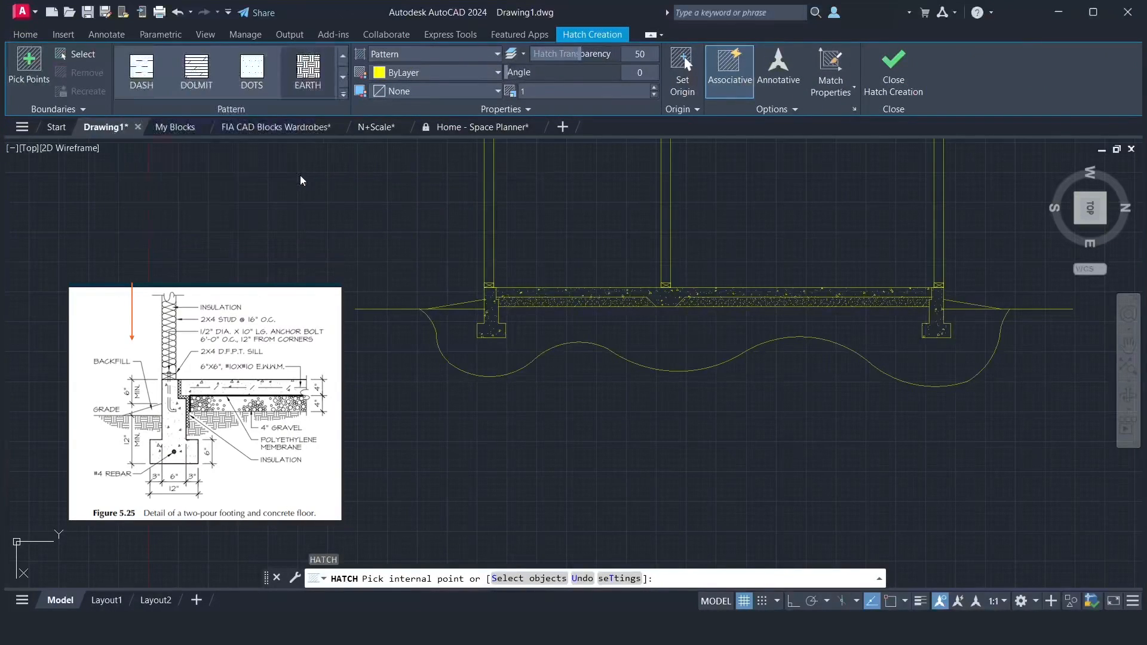
left_click(457, 350)
key("Return")
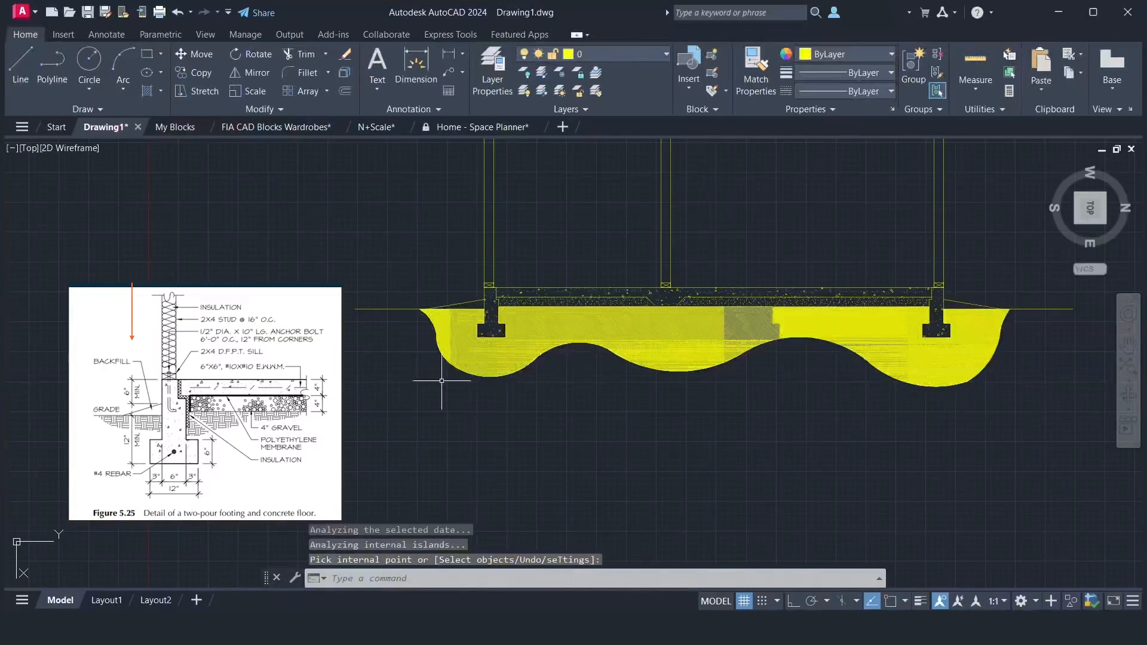
- Set the earth hatch's pattern scale to 20
left_click(481, 357)
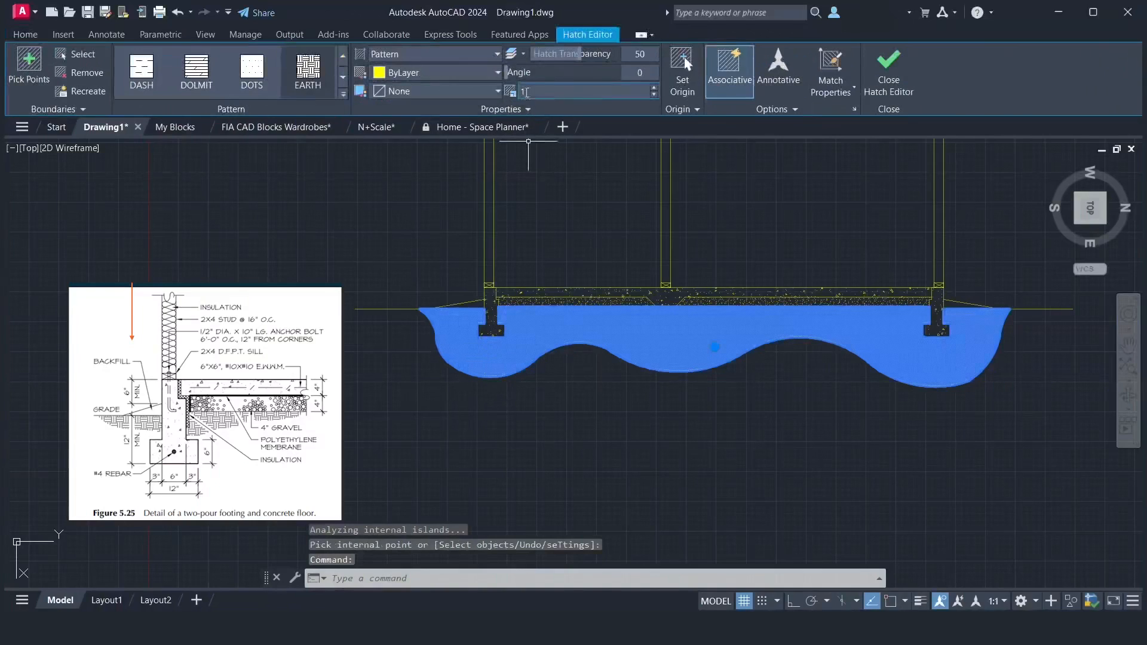
double_click(527, 91)
type("20")
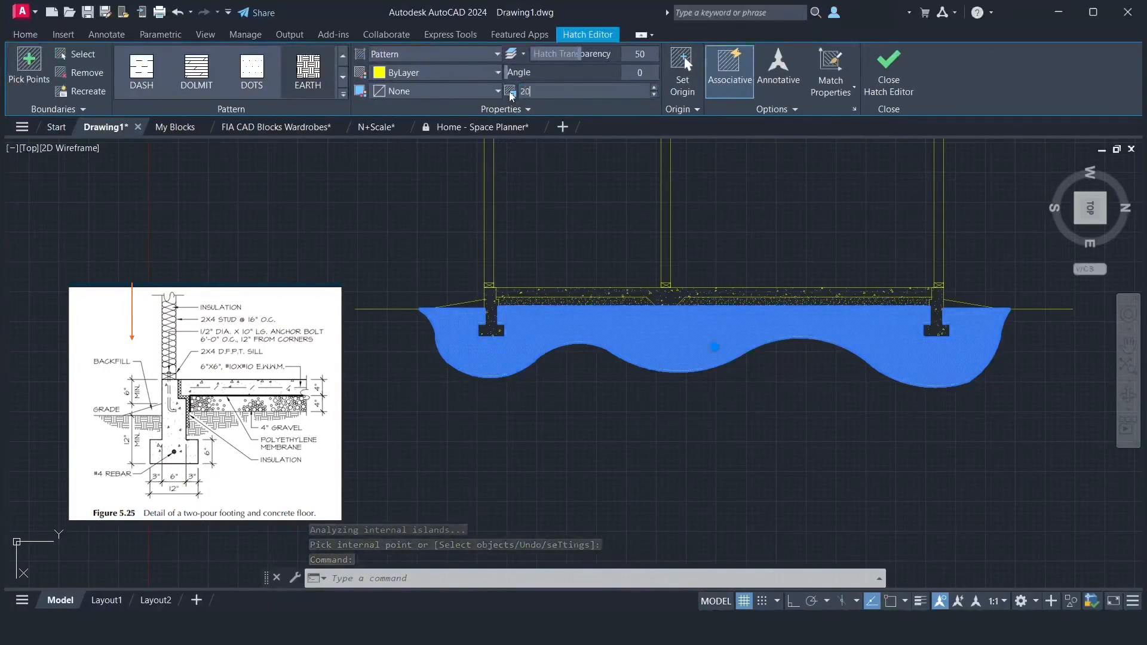
key("Return")
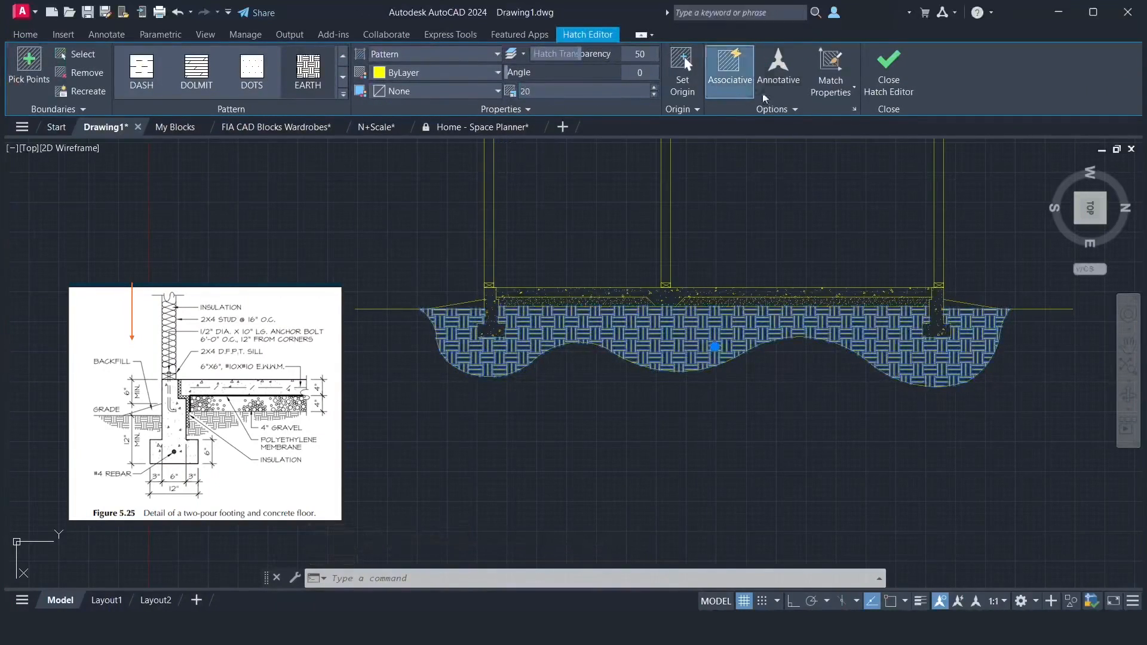
- Set the pattern scale of the AR-SAND gravel hatch under the slab to 2
left_click(882, 76)
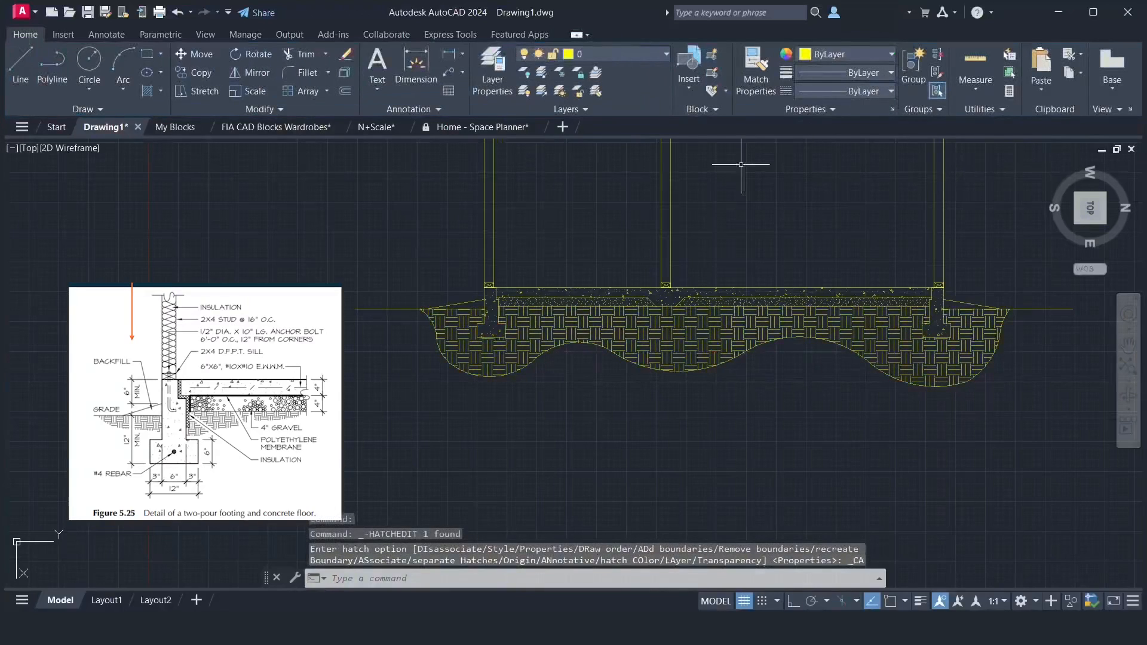
left_click(613, 303)
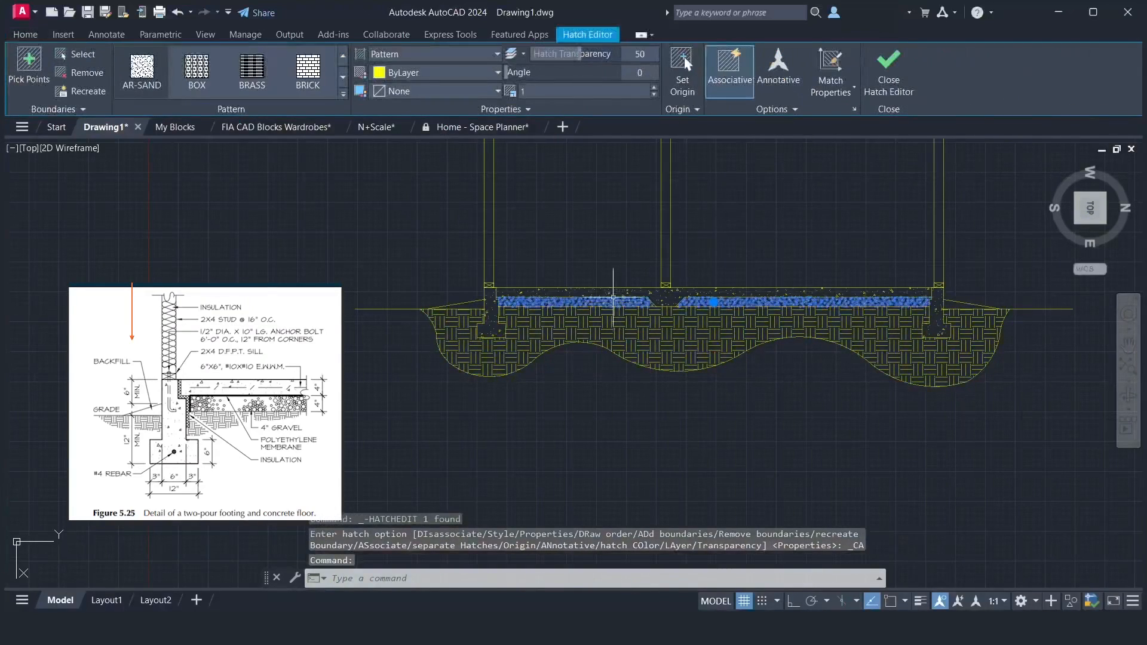
type("2")
key("Return")
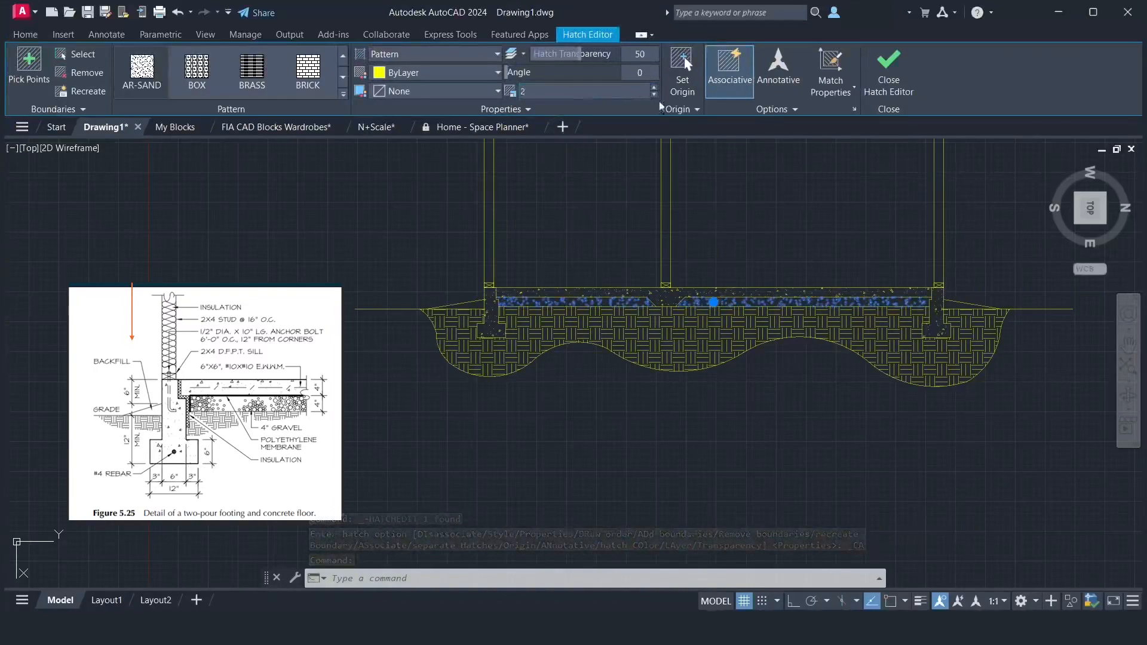
left_click(886, 71)
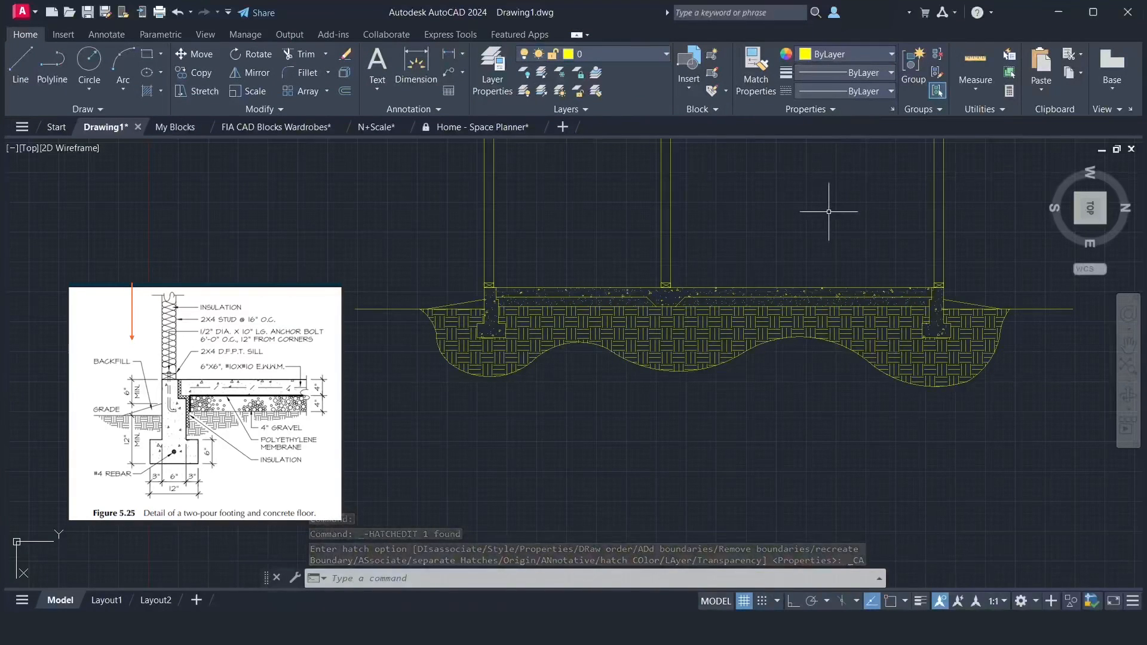
- Offset the top line of the floor slab 11' upward to mark the wall height
scroll(826, 218, "down", 5)
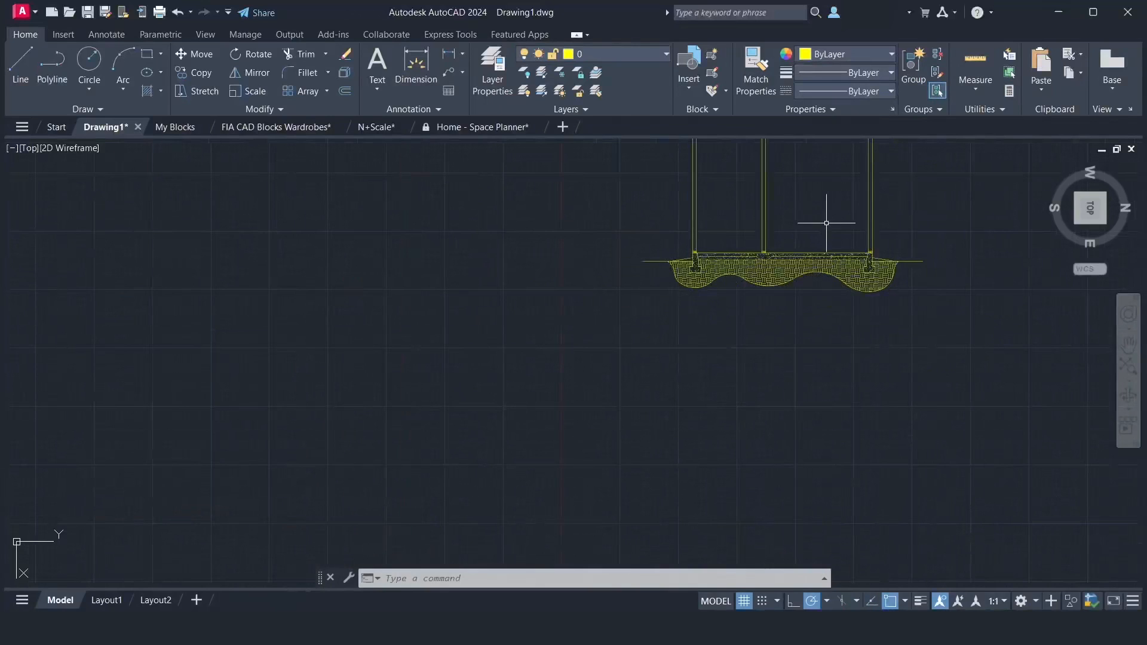
left_click(1128, 343)
left_click_drag(865, 223, 848, 390)
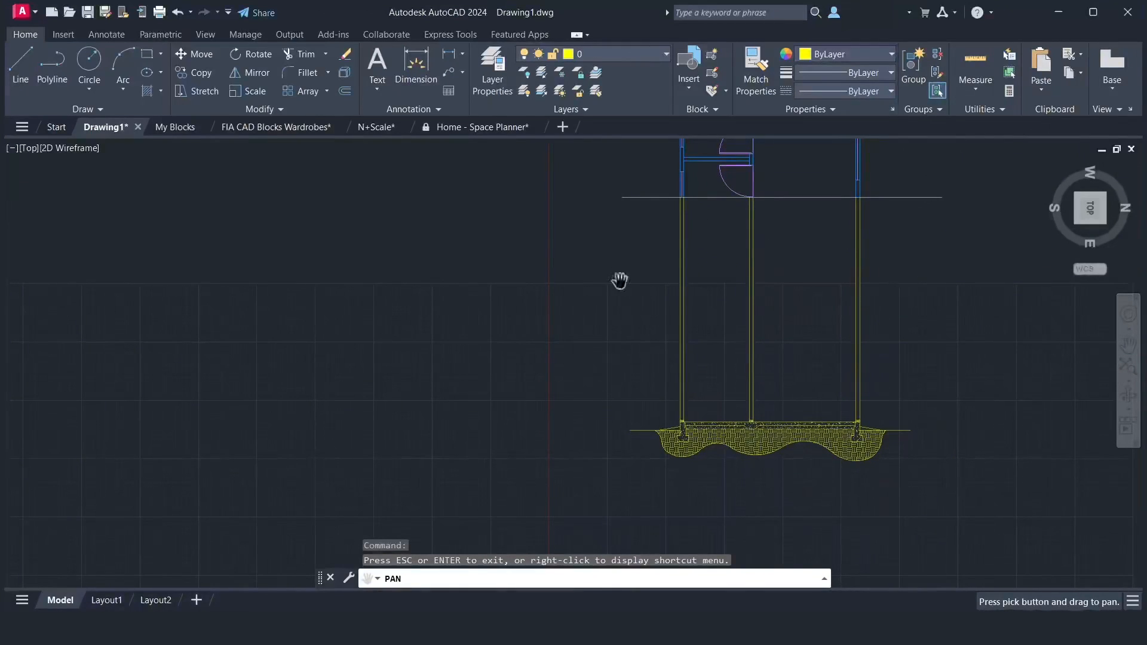
right_click(917, 281)
left_click(935, 289)
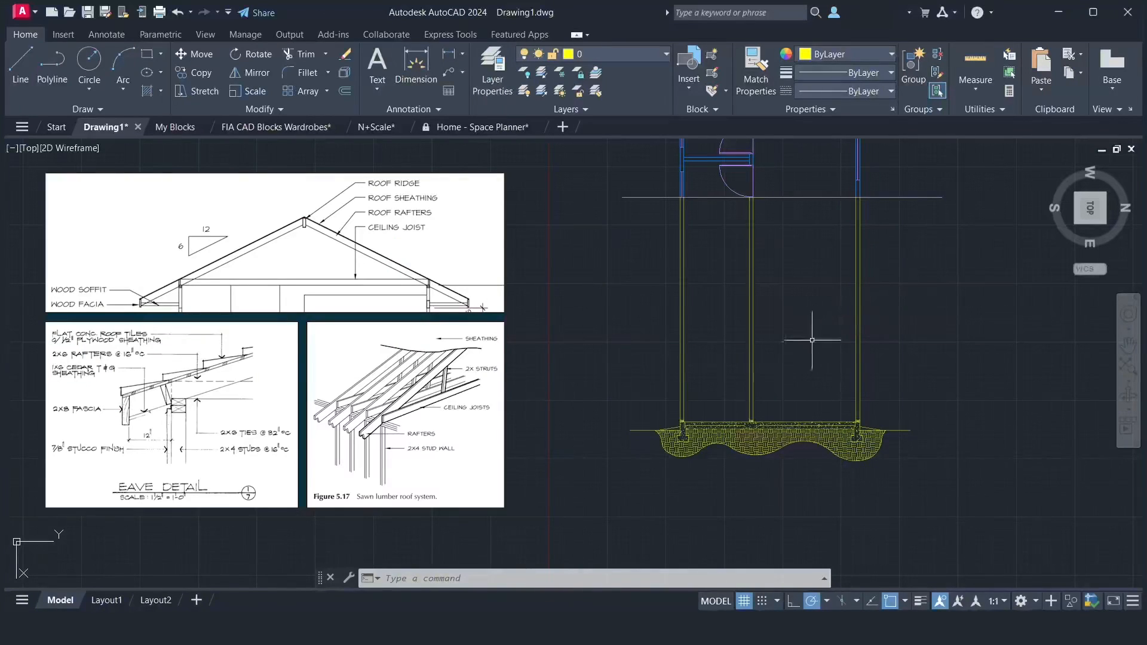
scroll(802, 347, "up", 2)
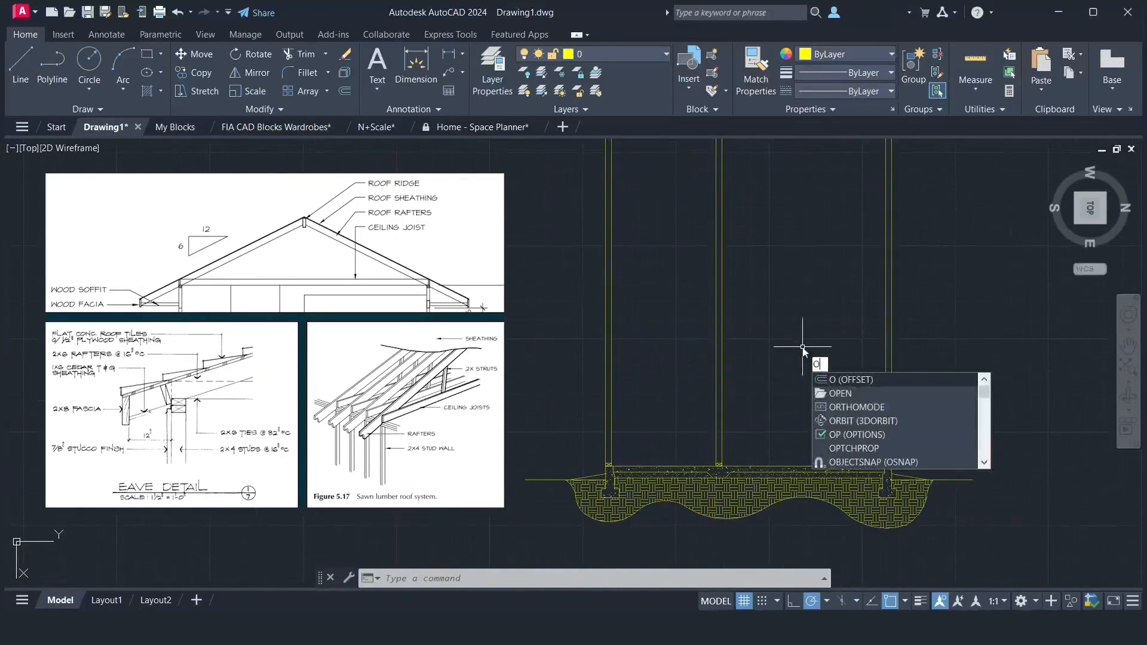
key("Return")
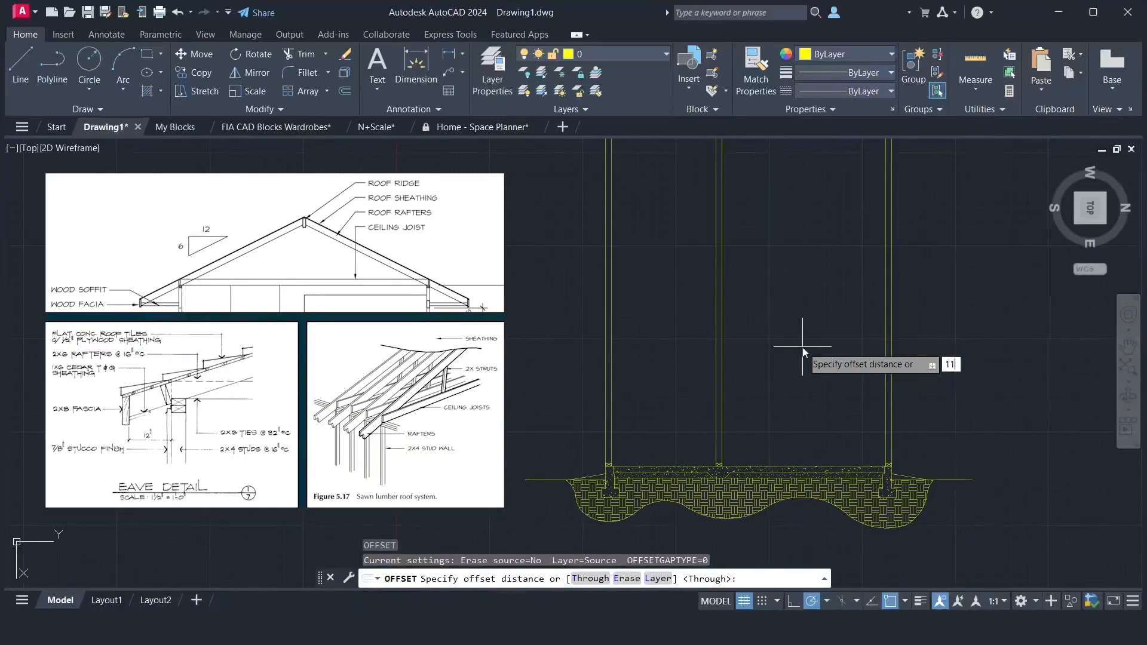
type("11'")
key("Return")
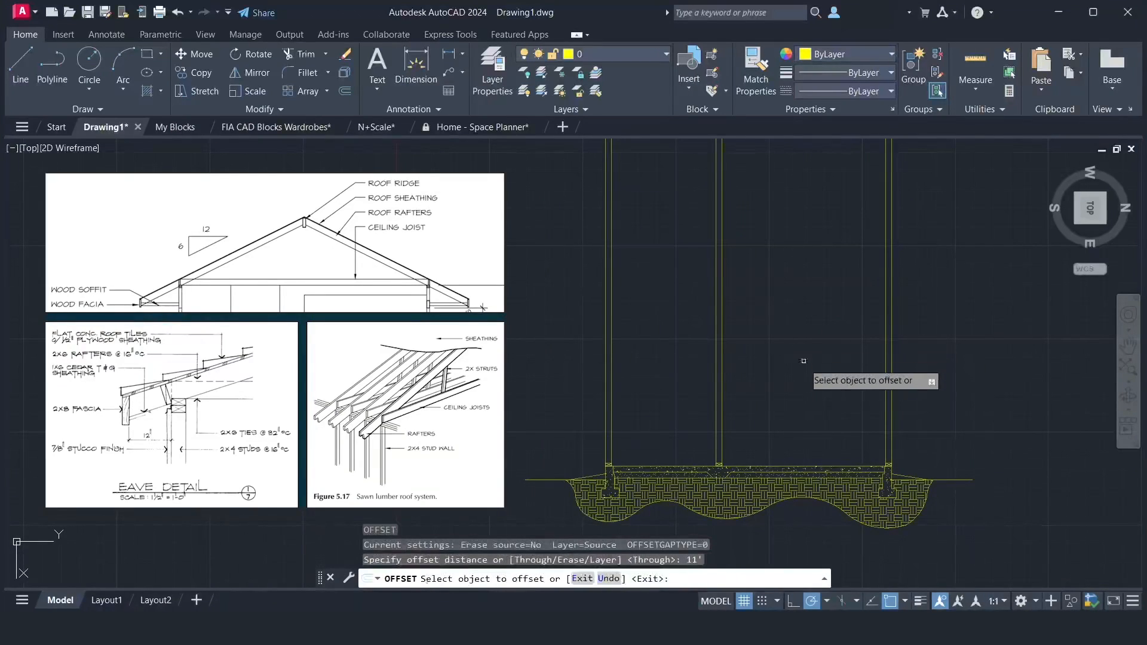
left_click(779, 466)
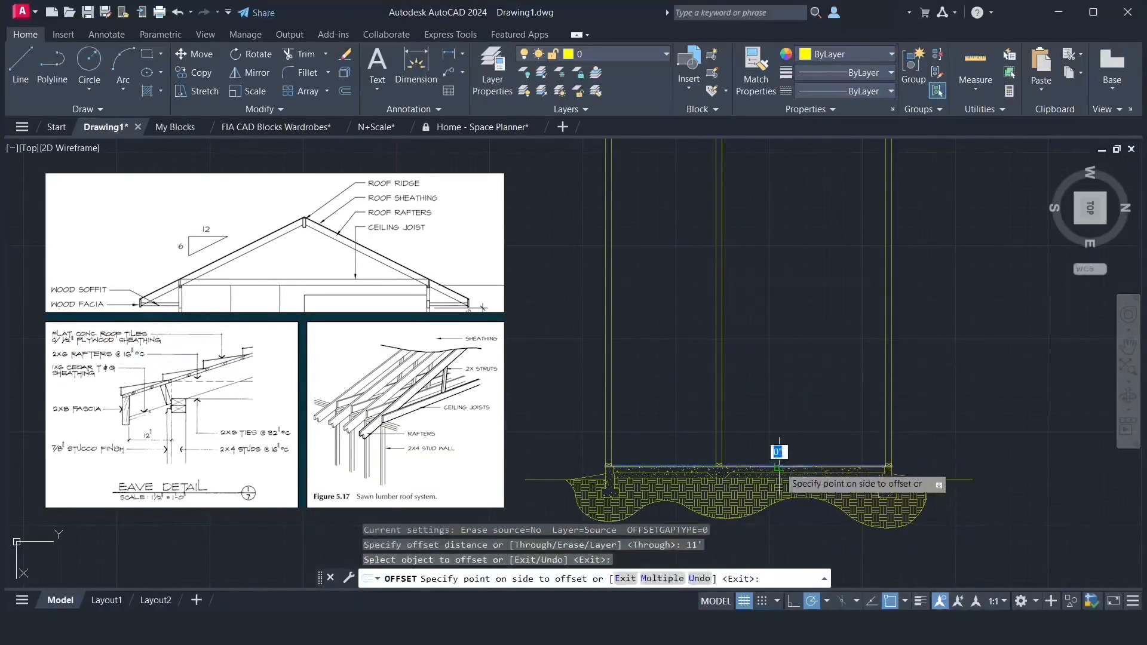
left_click(789, 354)
key("Return")
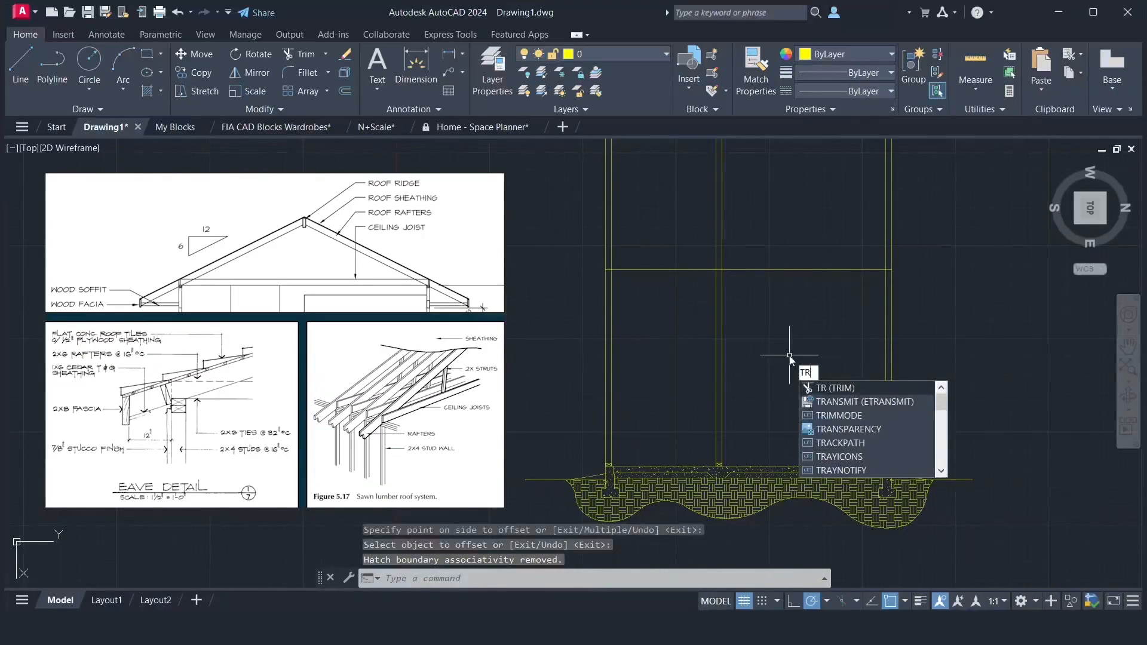
- Trim off all the wall lines that extend above the offset wall-height line
key("Return")
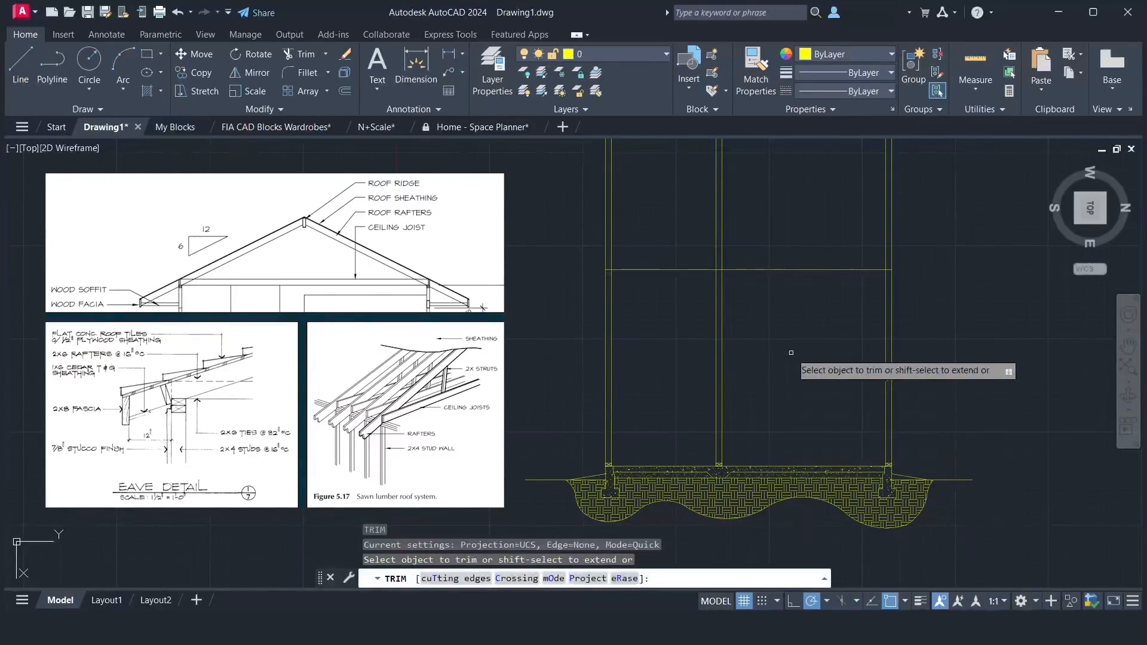
left_click(917, 220)
left_click(546, 215)
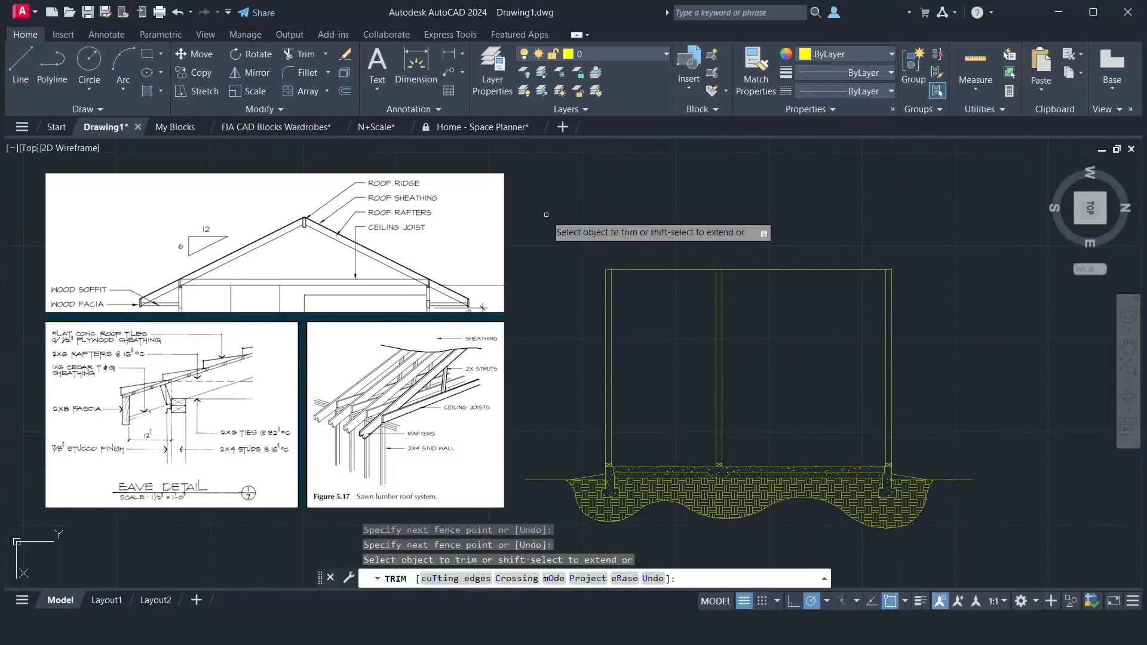
key("Return")
- Draw a 6" by 16' ceiling joist rectangle on top of the walls, starting from the south wall's outer top corner
type("re")
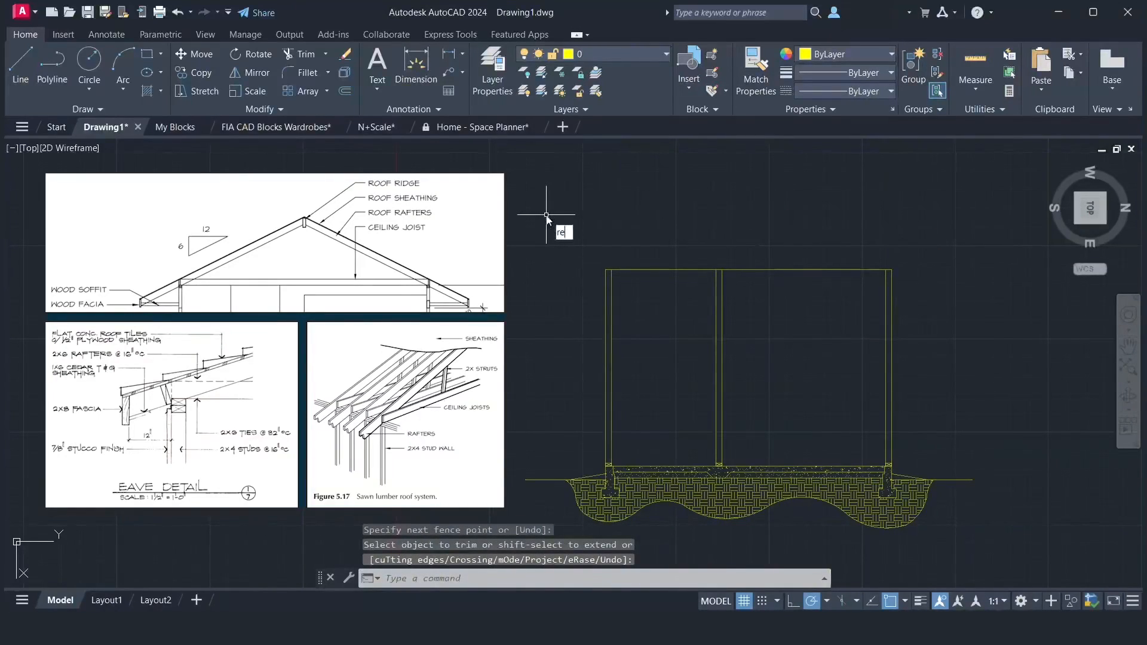
type("c")
key("Return")
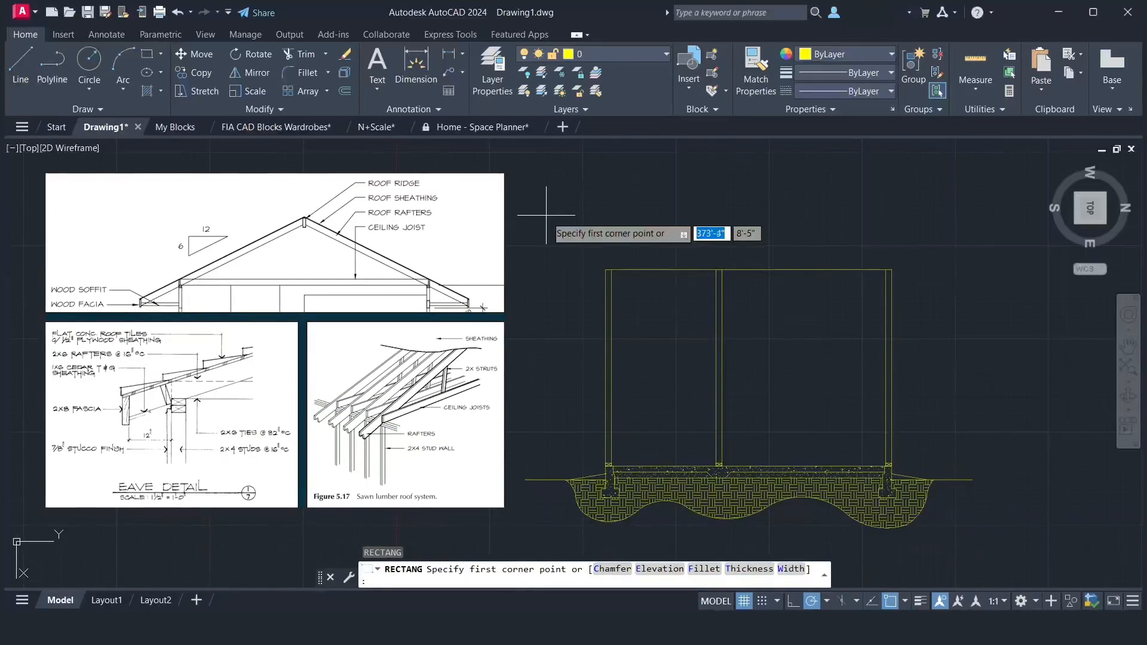
left_click(605, 270)
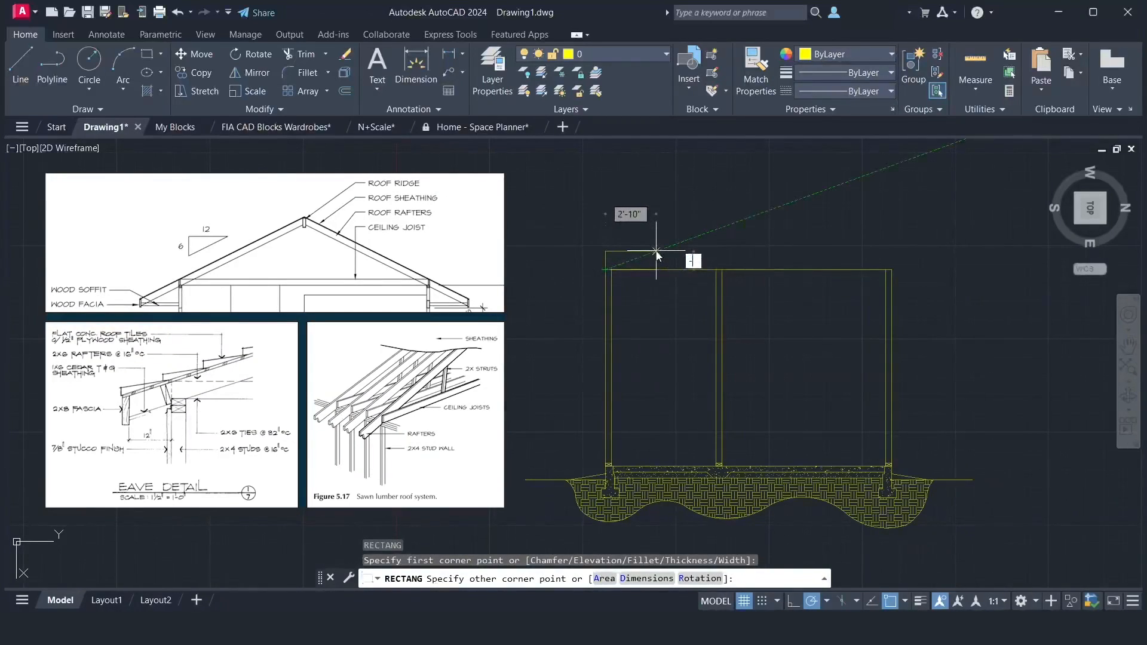
key("Tab")
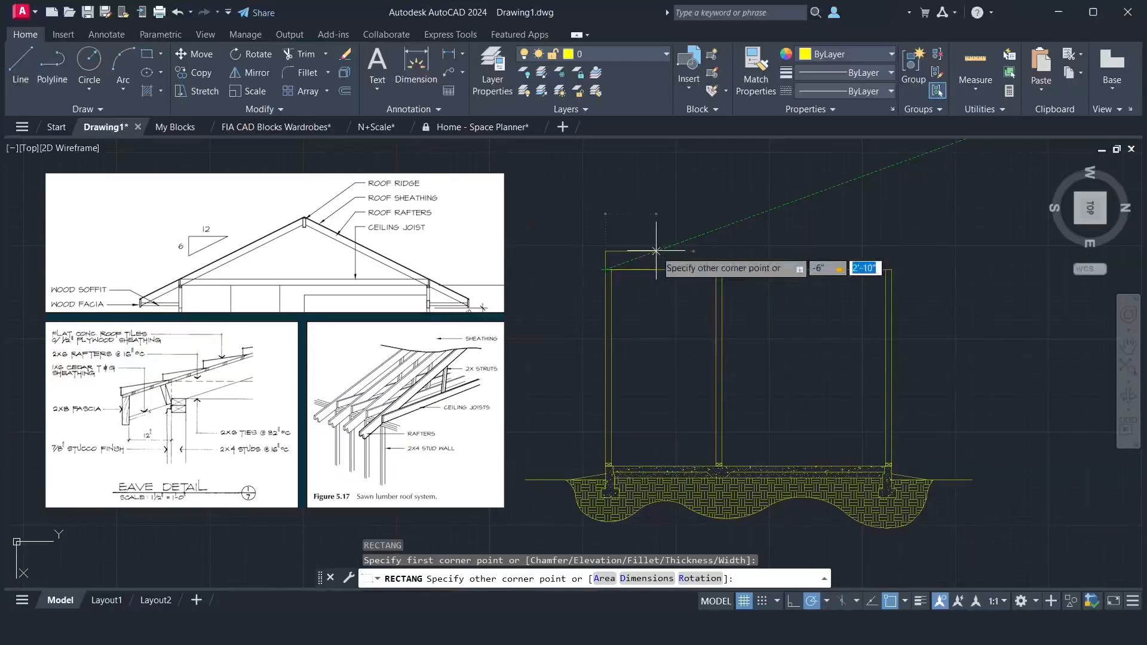
type("16'")
key("Return")
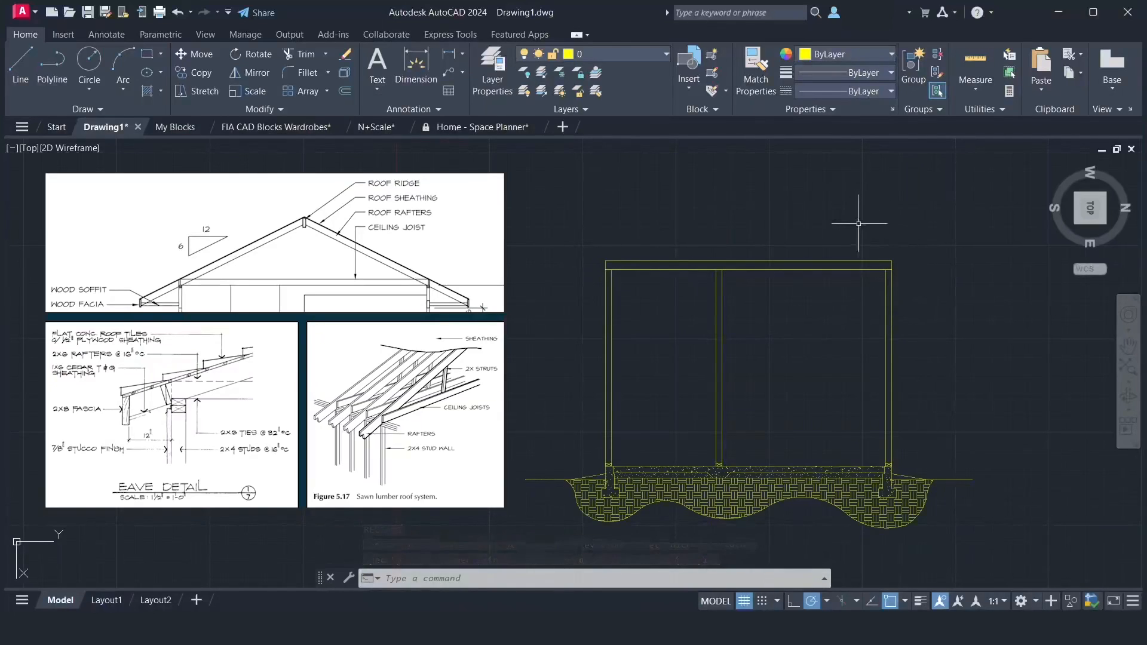
- Copy the sills of all three walls twice to the wall tops, stacked as double top plates under the ceiling joist
scroll(764, 220, "up", 2)
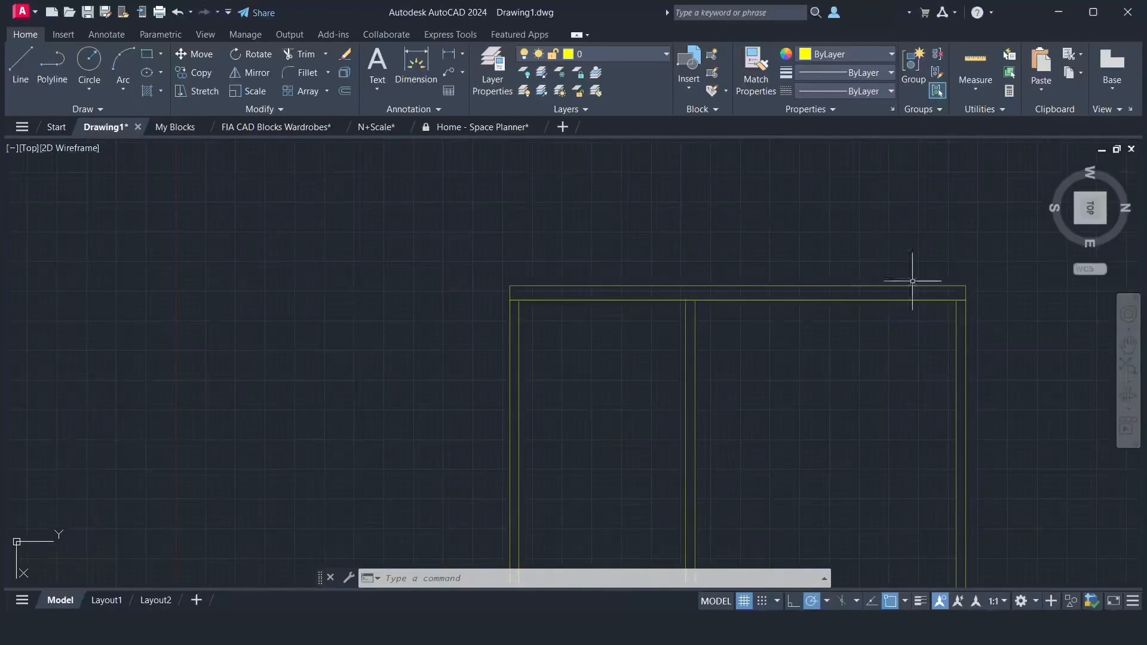
left_click(1128, 345)
left_click_drag(902, 386, 881, 280)
right_click(881, 287)
left_click(896, 289)
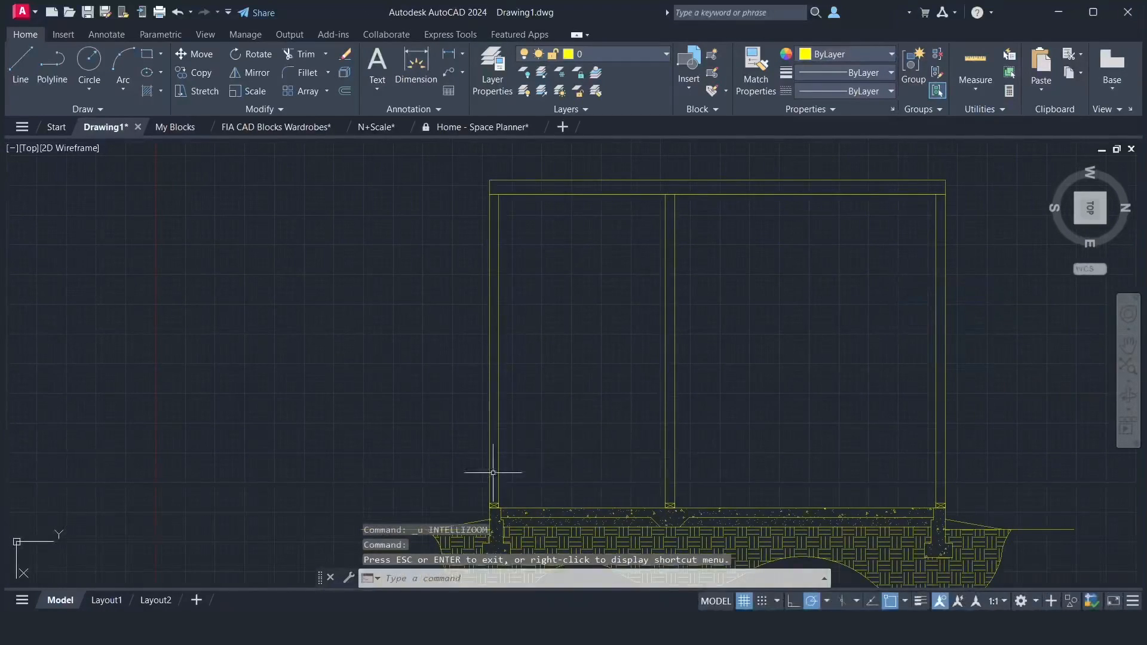
left_click(470, 476)
left_click(513, 521)
left_click(663, 475)
left_click(703, 506)
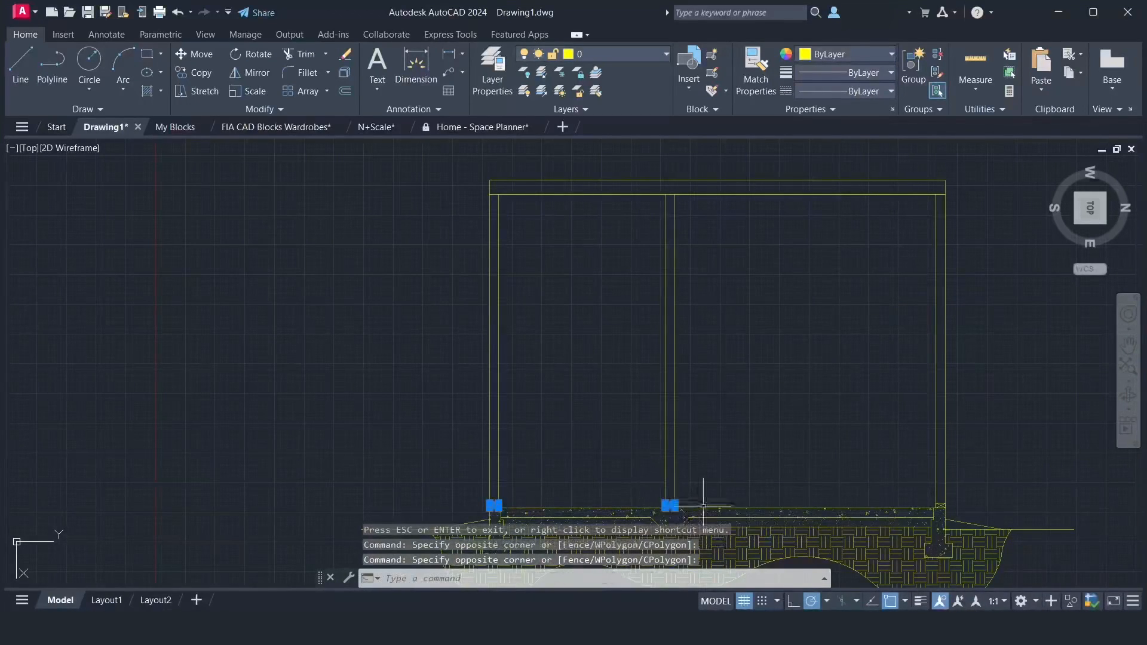
left_click(916, 484)
left_click(961, 511)
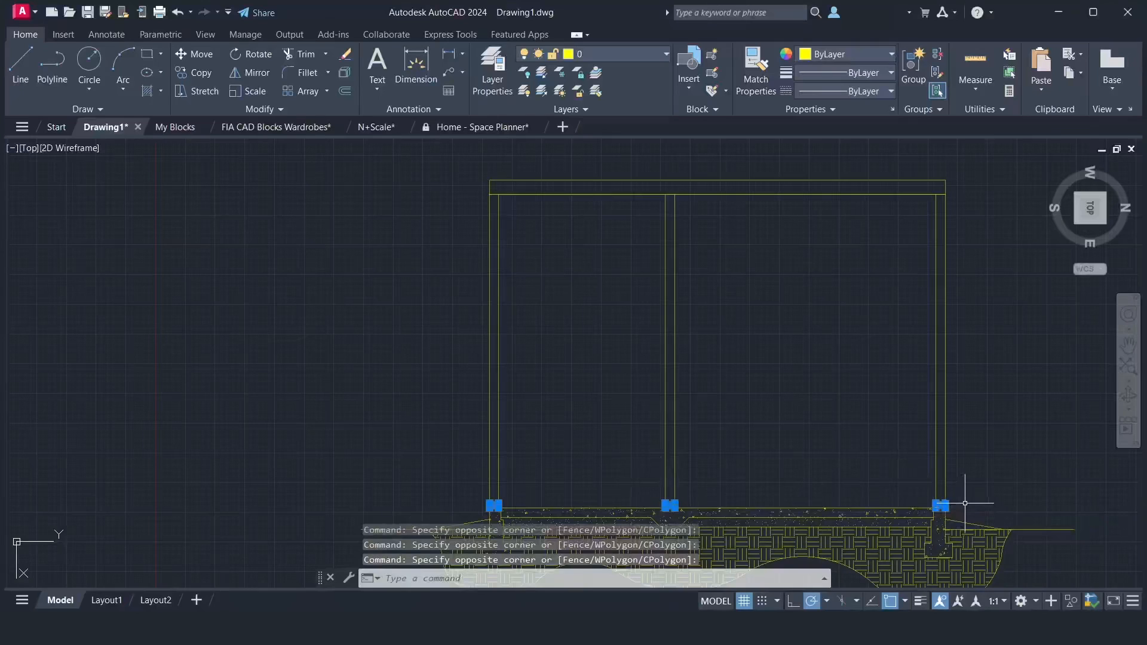
type("Co")
key("Return")
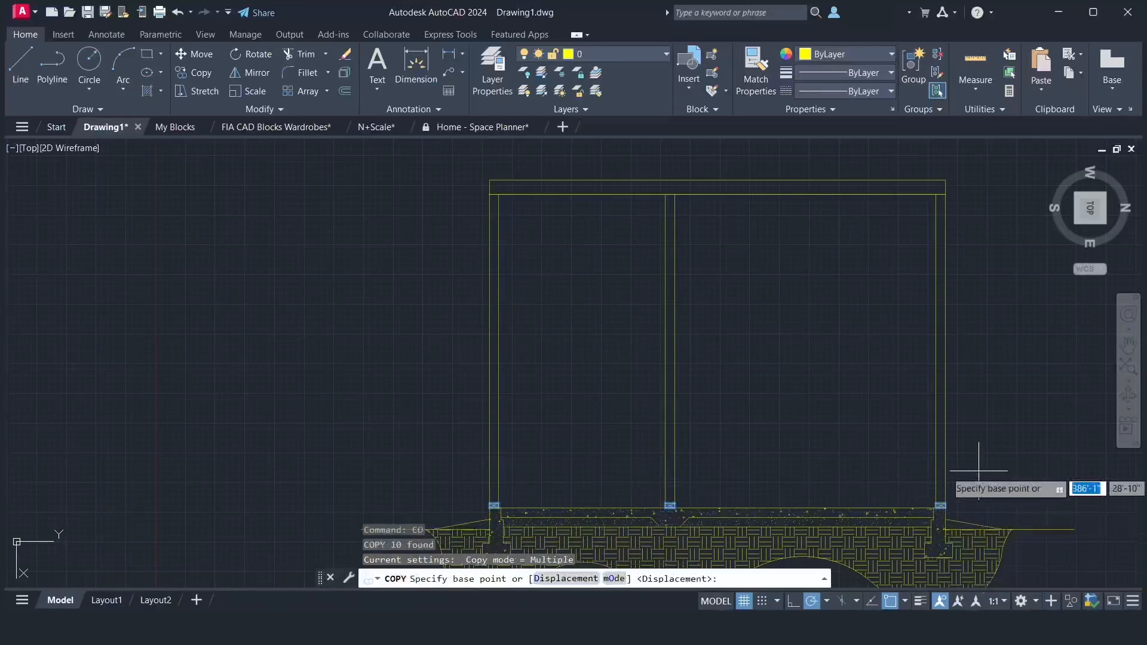
left_click(945, 503)
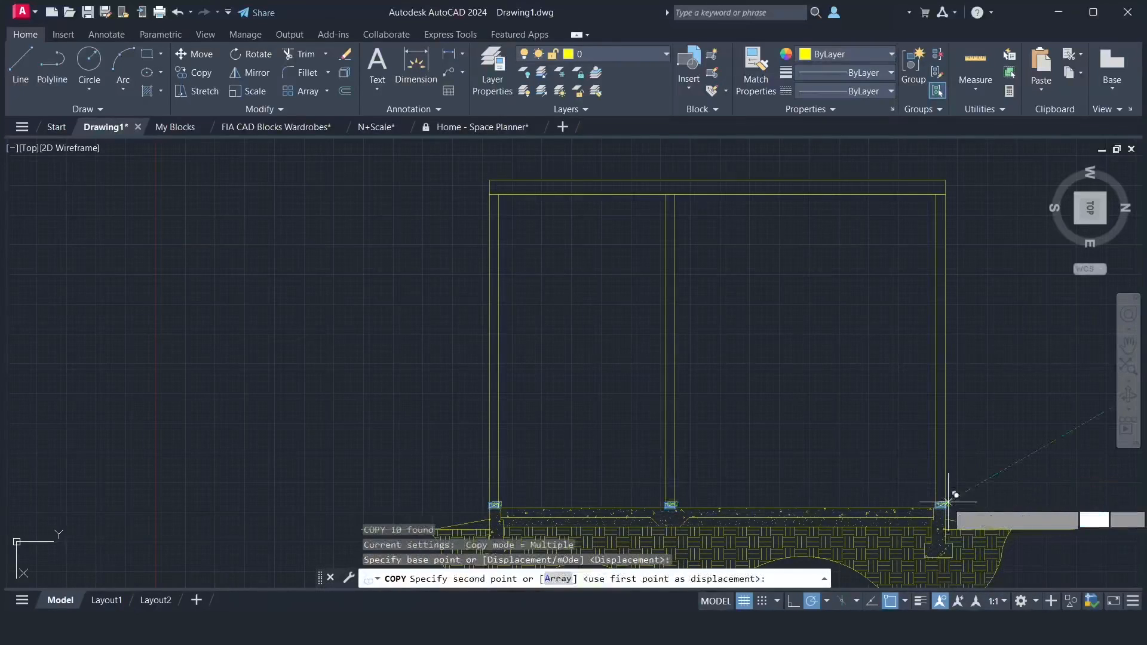
left_click(945, 194)
left_click(945, 194)
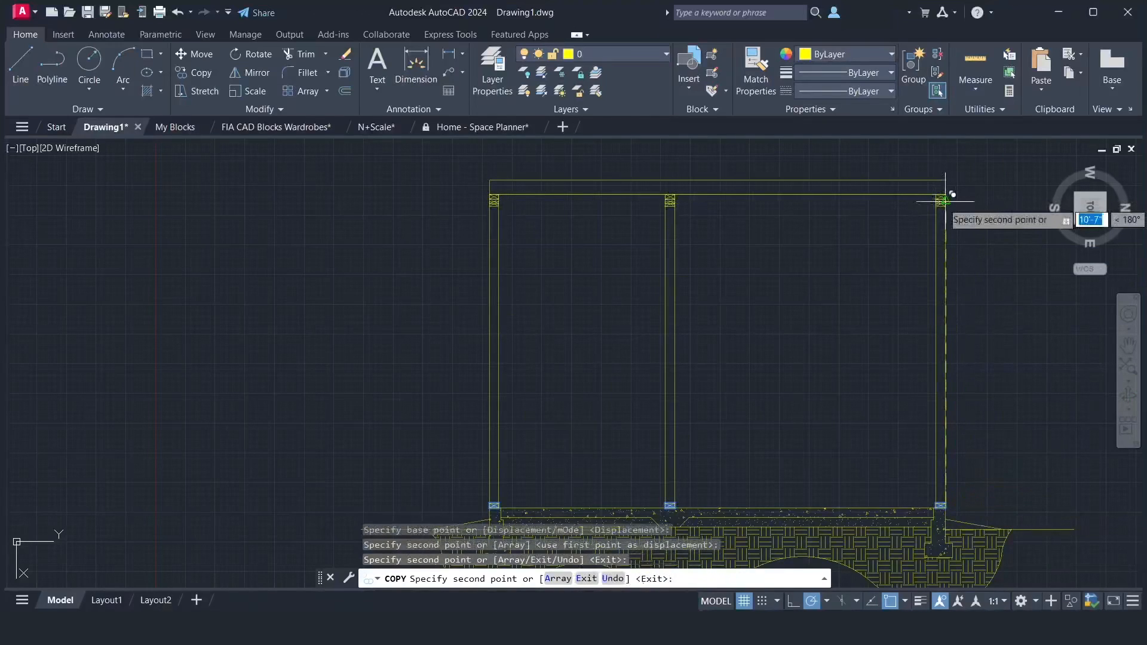
key("Return")
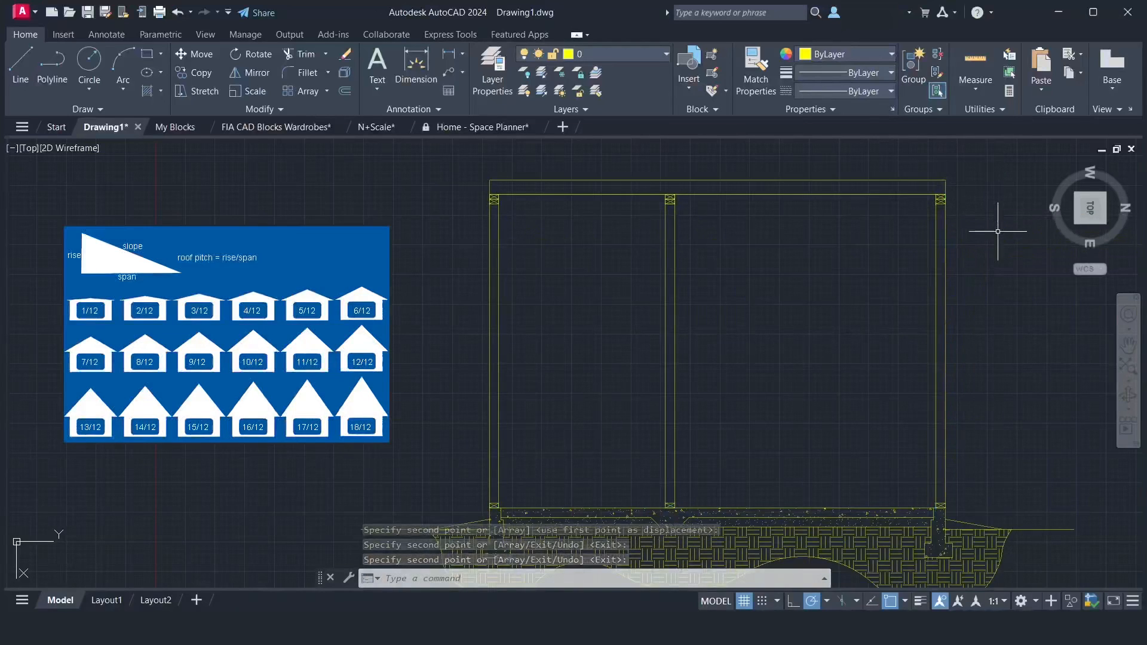
- Draw a right triangle for the 6/12 pitch above the north wall, with a 24" horizontal run and a 12" vertical rise
left_click(1128, 345)
mouse_move(991, 245)
left_mouse_down()
mouse_move(991, 323)
mouse_move(968, 372)
mouse_move(961, 452)
left_mouse_up()
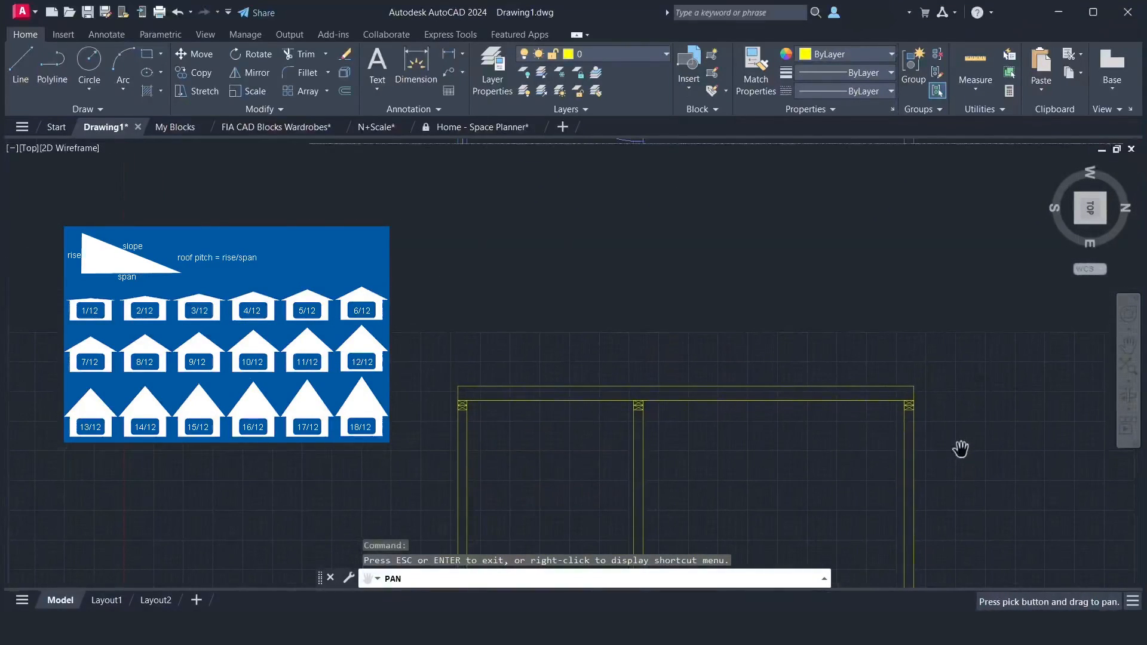
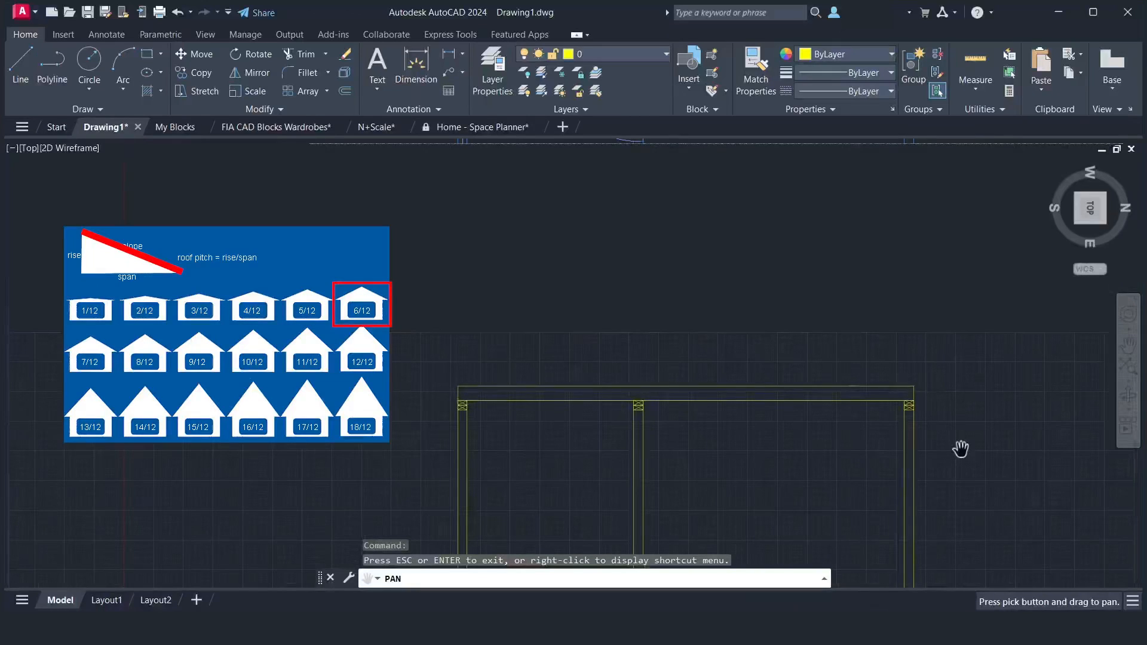
right_click(960, 448)
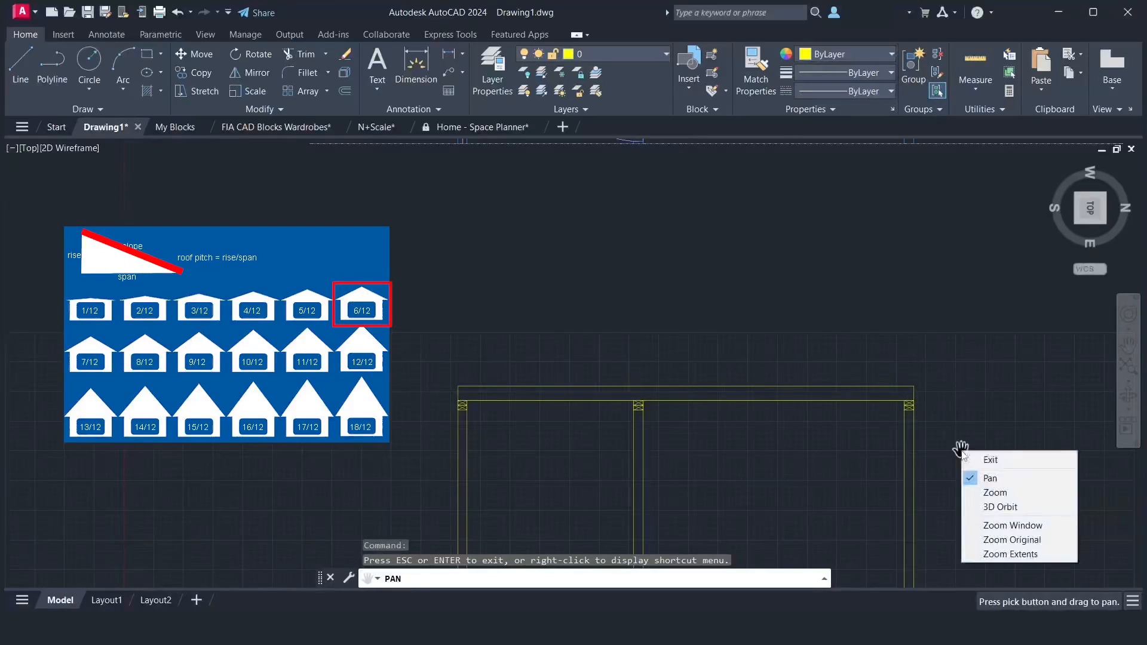
left_click(977, 460)
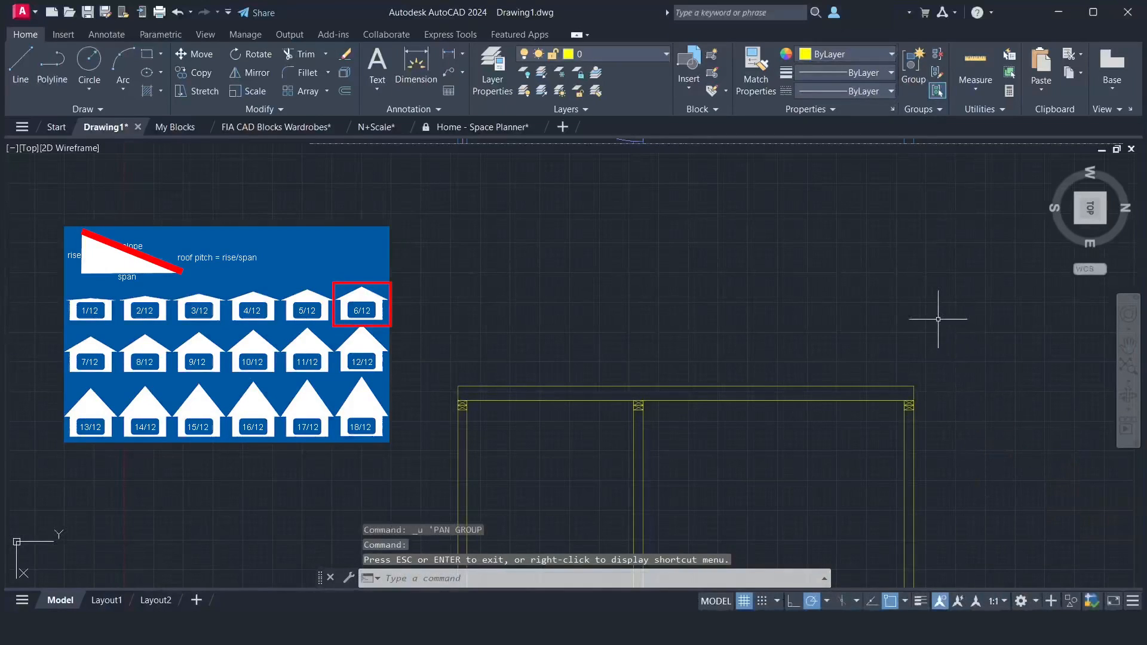
type("l")
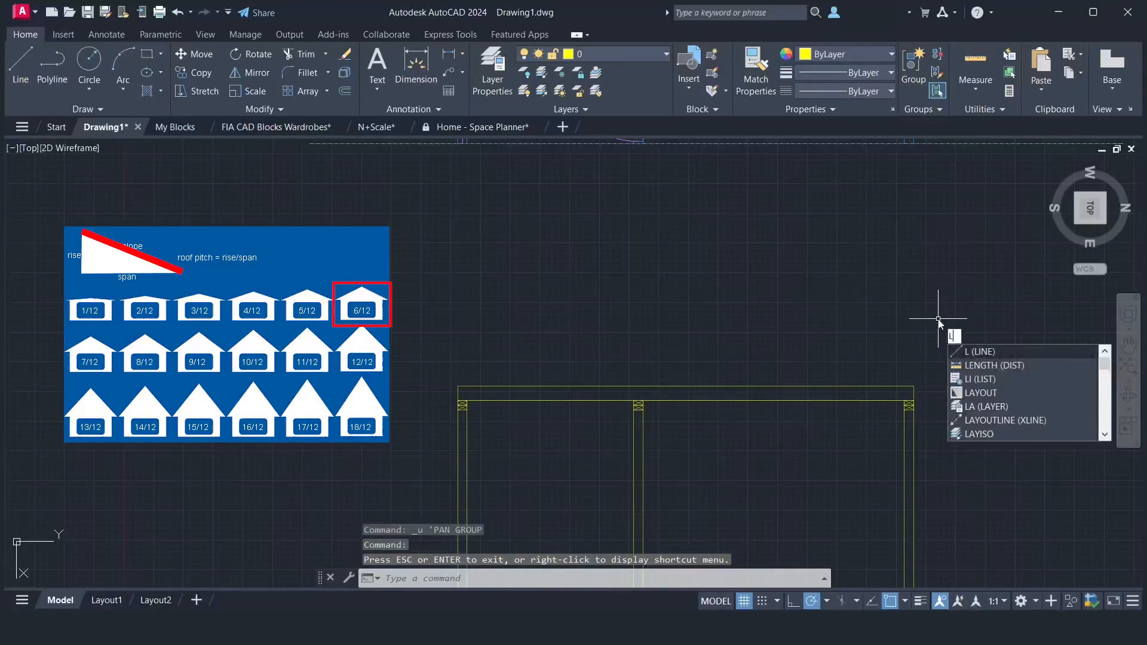
key("Return")
left_click(937, 310)
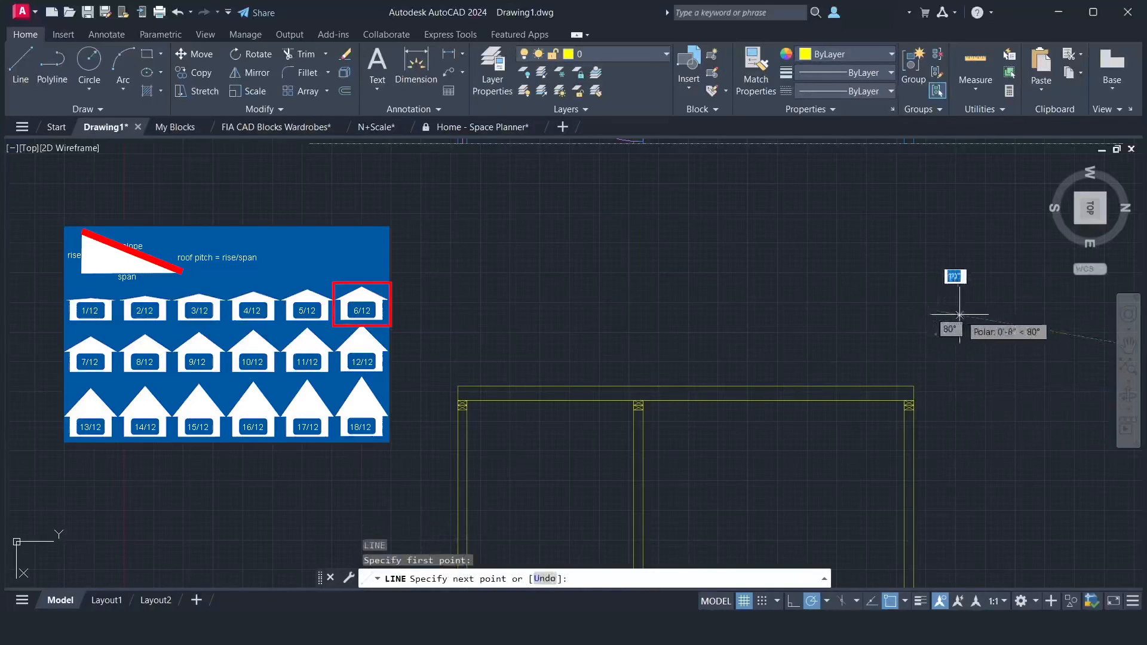
type("24")
key("Return")
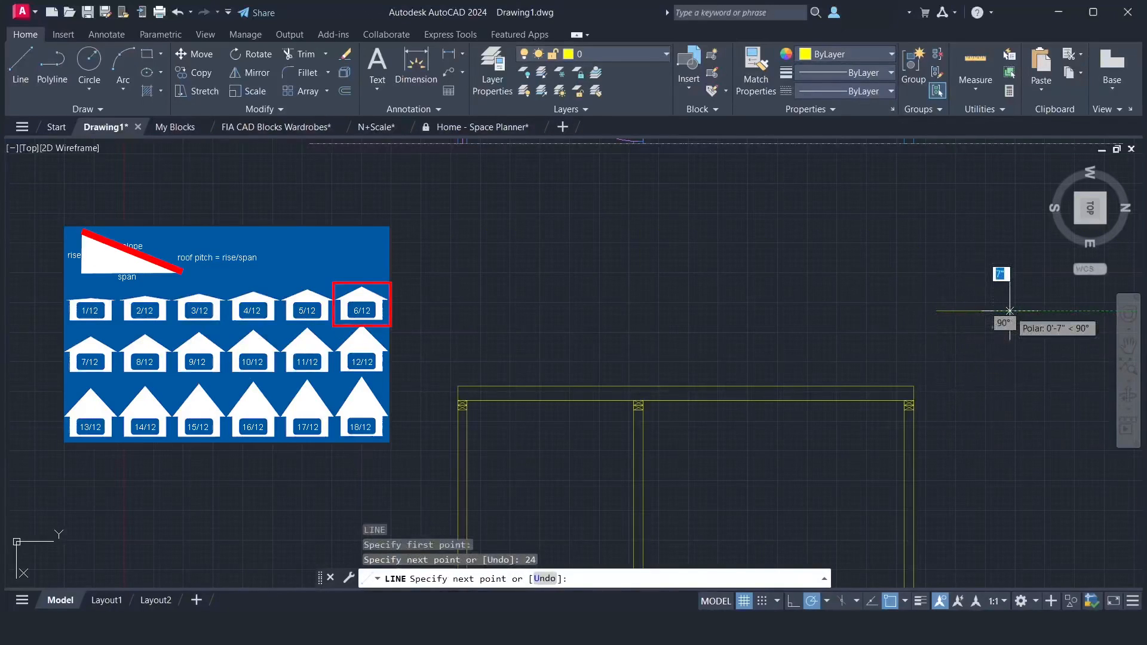
type("12")
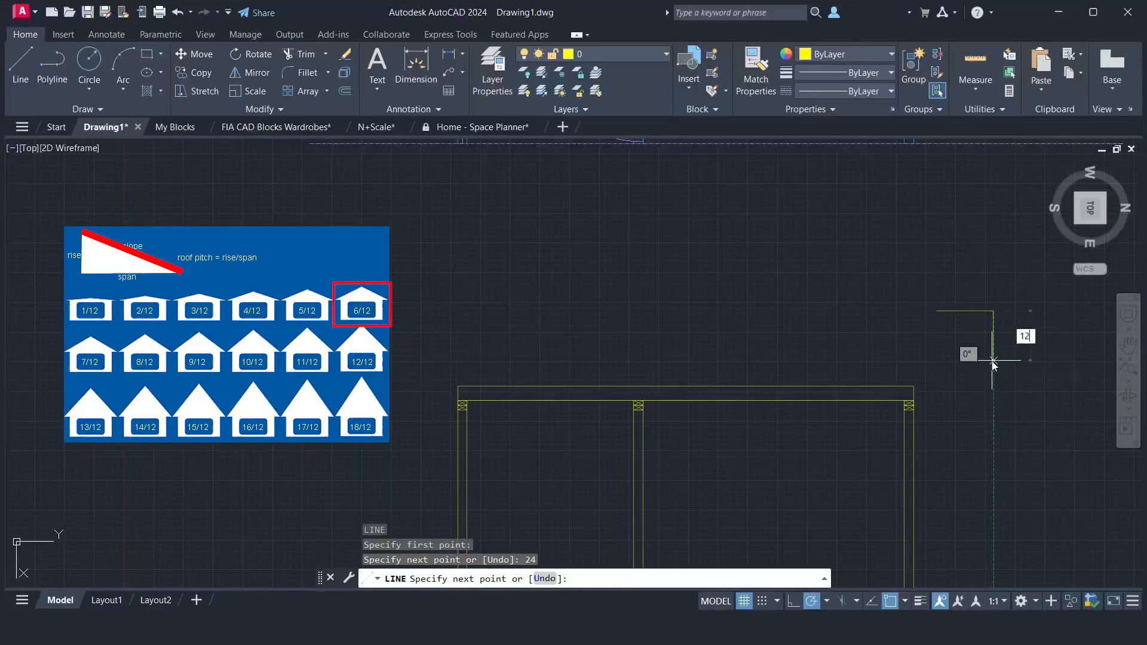
key("Return")
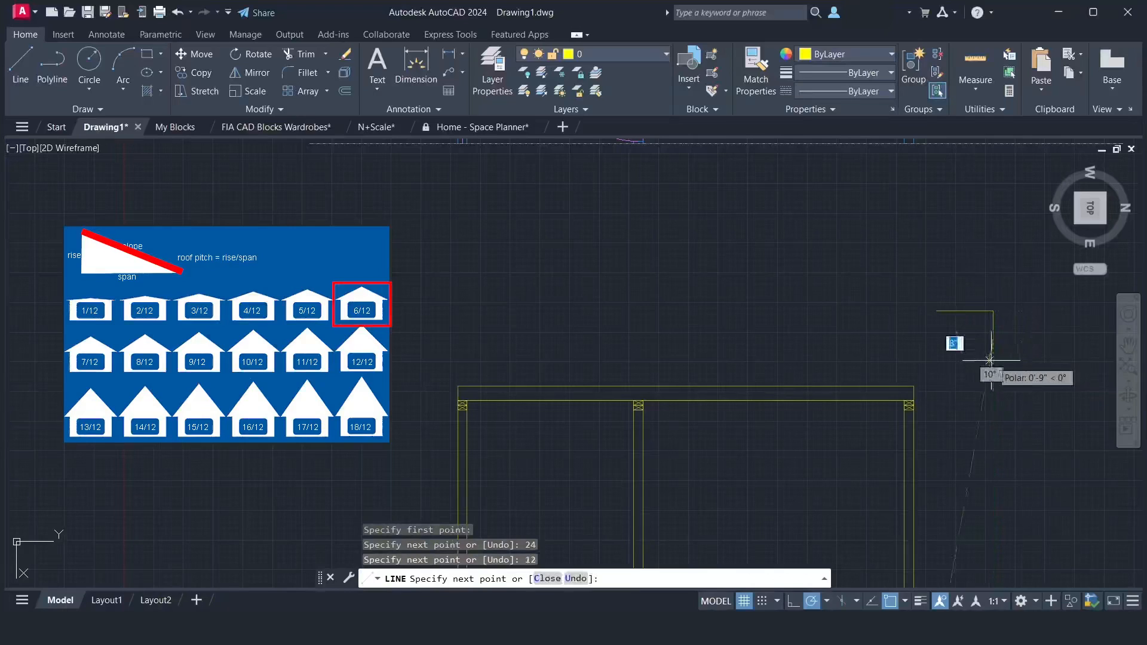
left_click(936, 311)
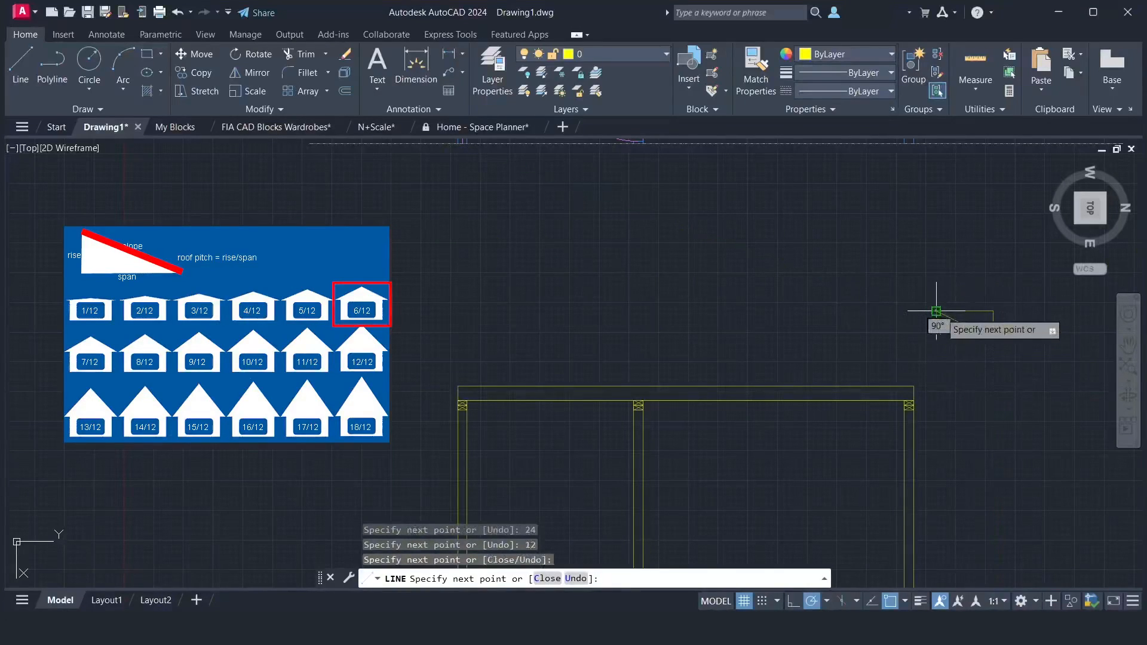
key("Return")
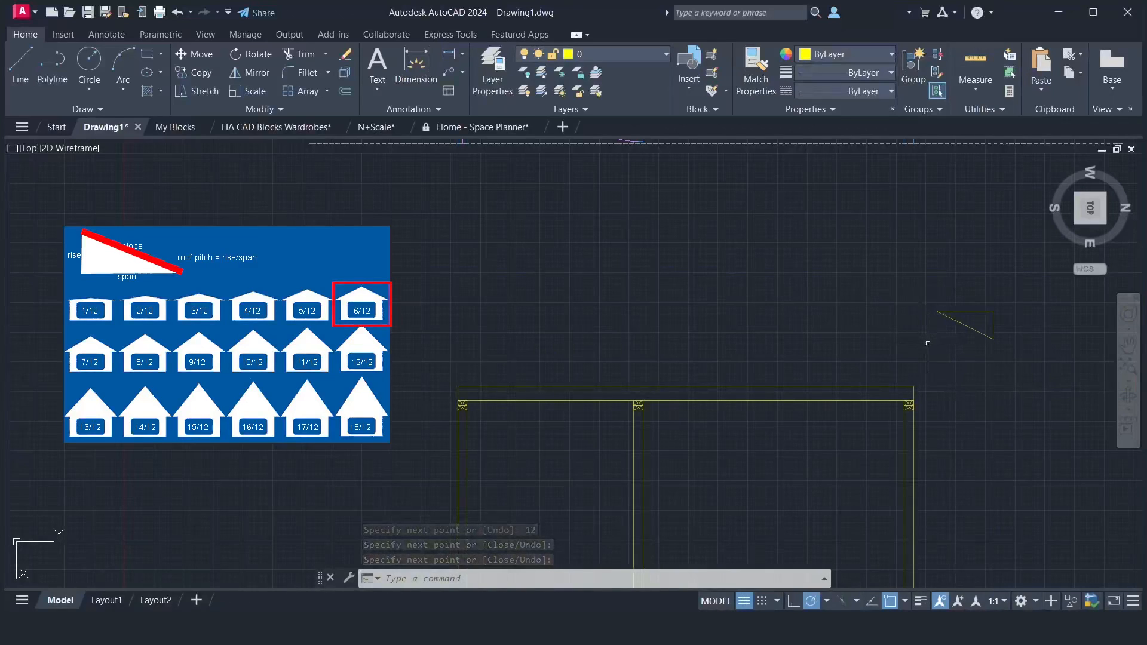
- Copy the triangle's sloped line from its lower end to the outer top corner of the ceiling joist at the north wall
type("o")
key("Return")
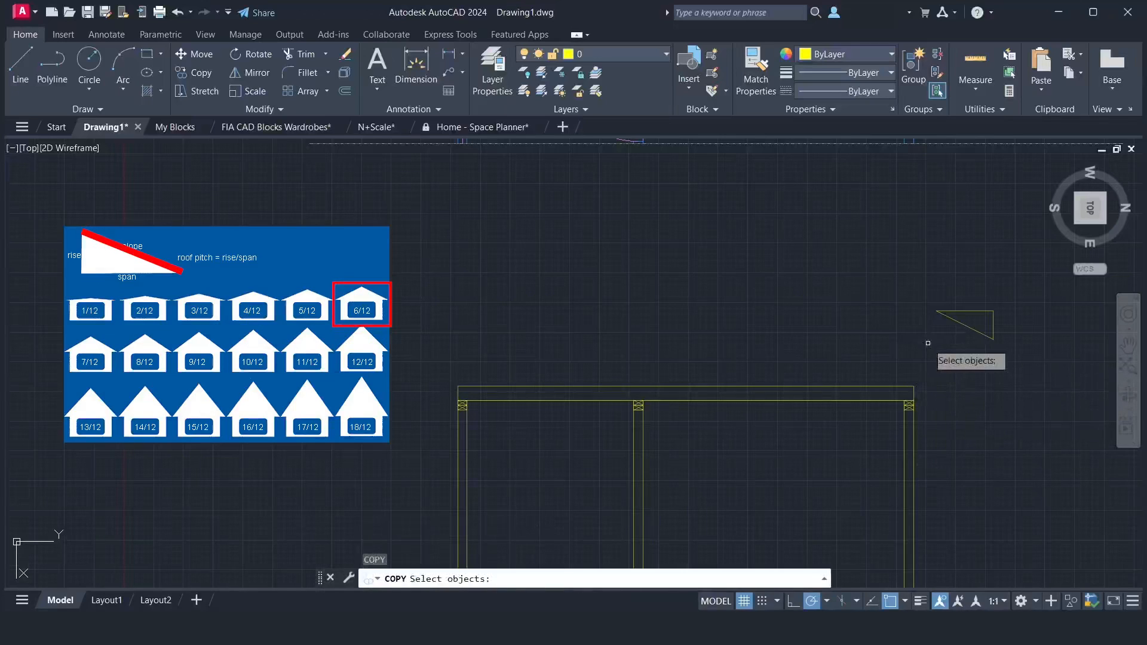
left_click(966, 327)
key("Return")
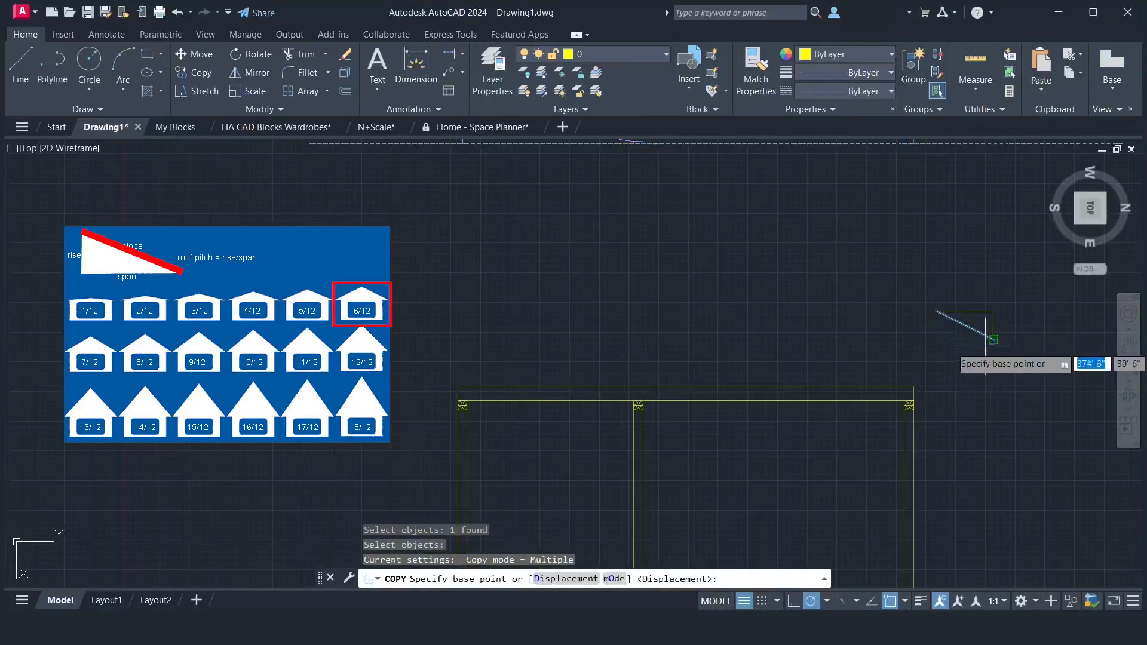
left_click(993, 339)
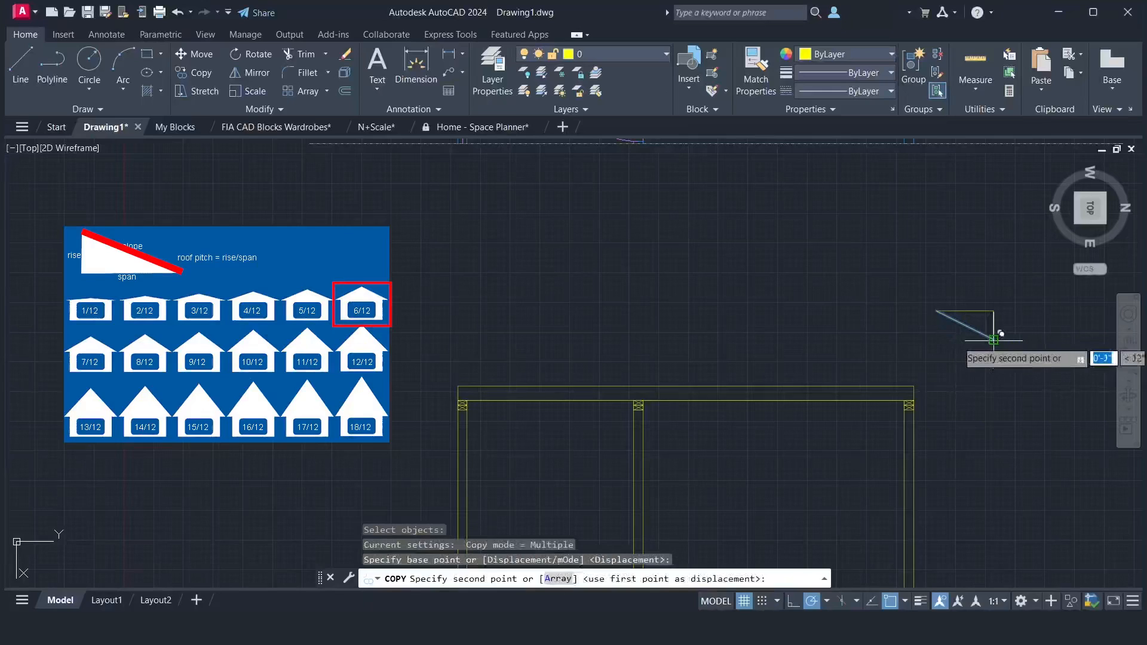
left_click(914, 385)
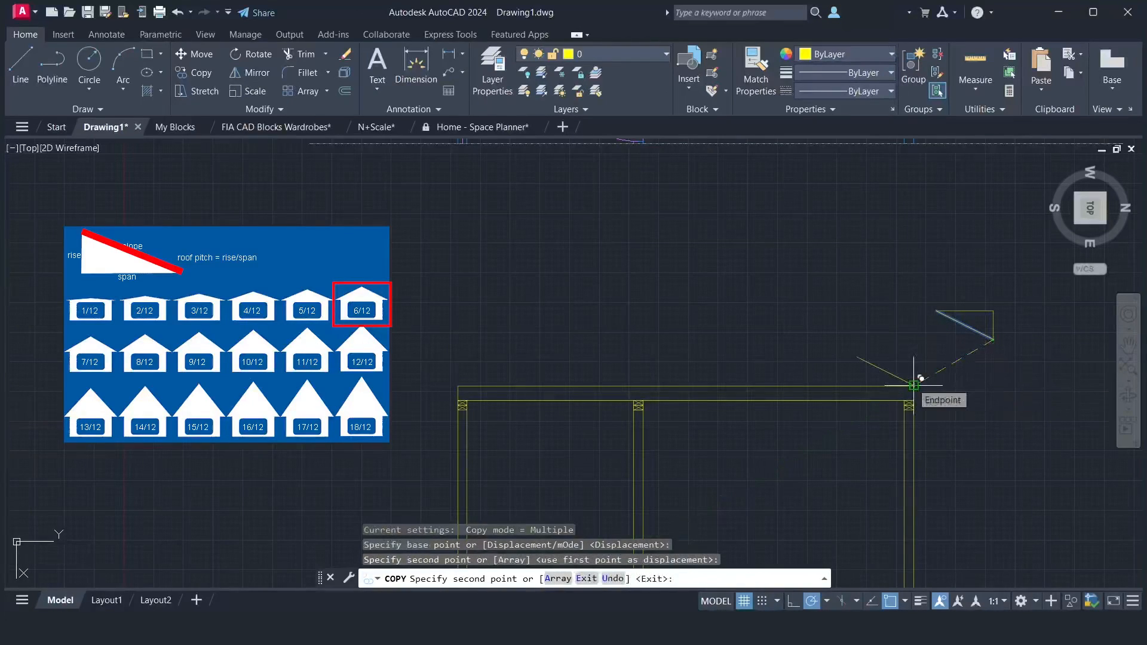
key("Return")
- Mirror the sloped roof line about the vertical through the ceiling joist's midpoint, keeping the source line
type("m")
key("Return")
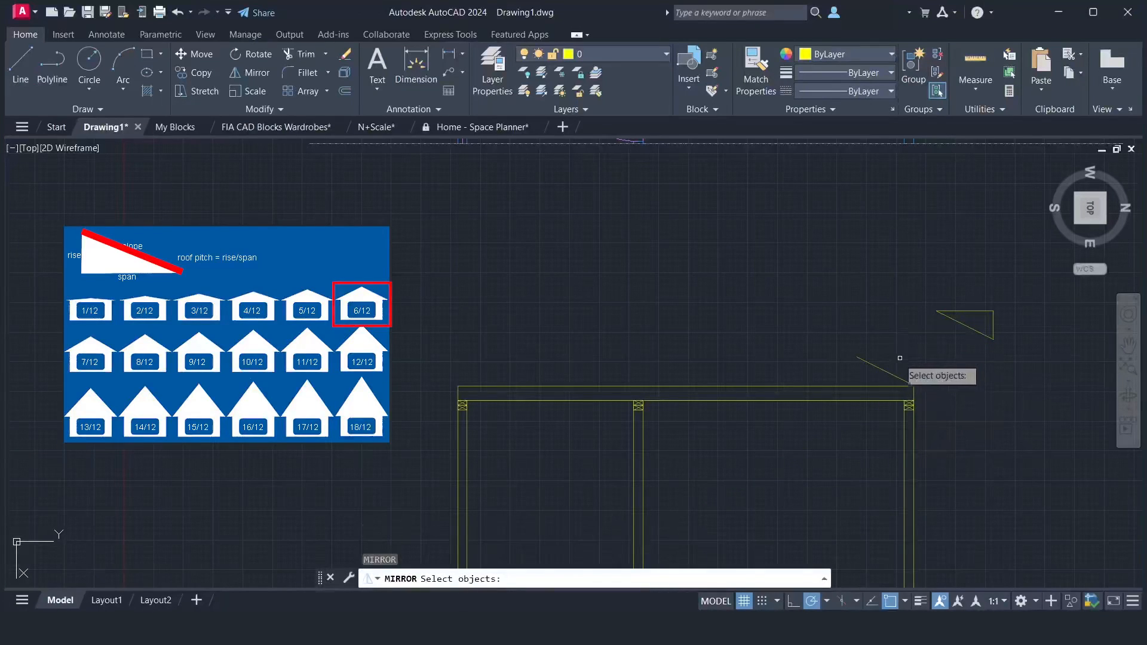
left_click(881, 369)
key("Return")
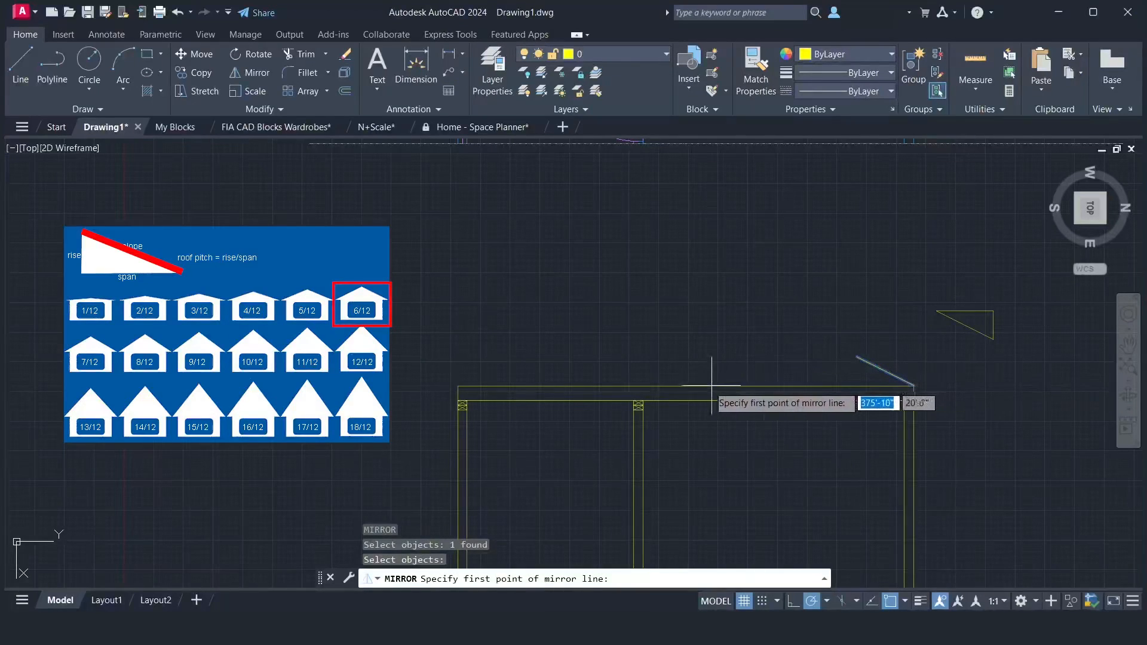
left_click(686, 386)
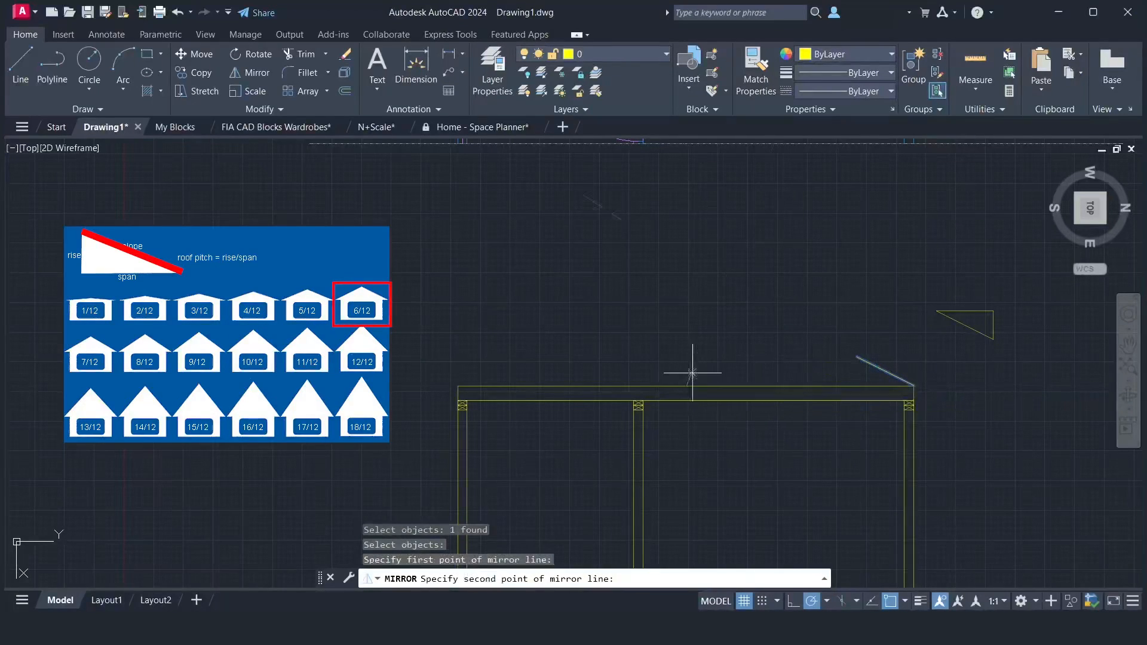
left_click(685, 337)
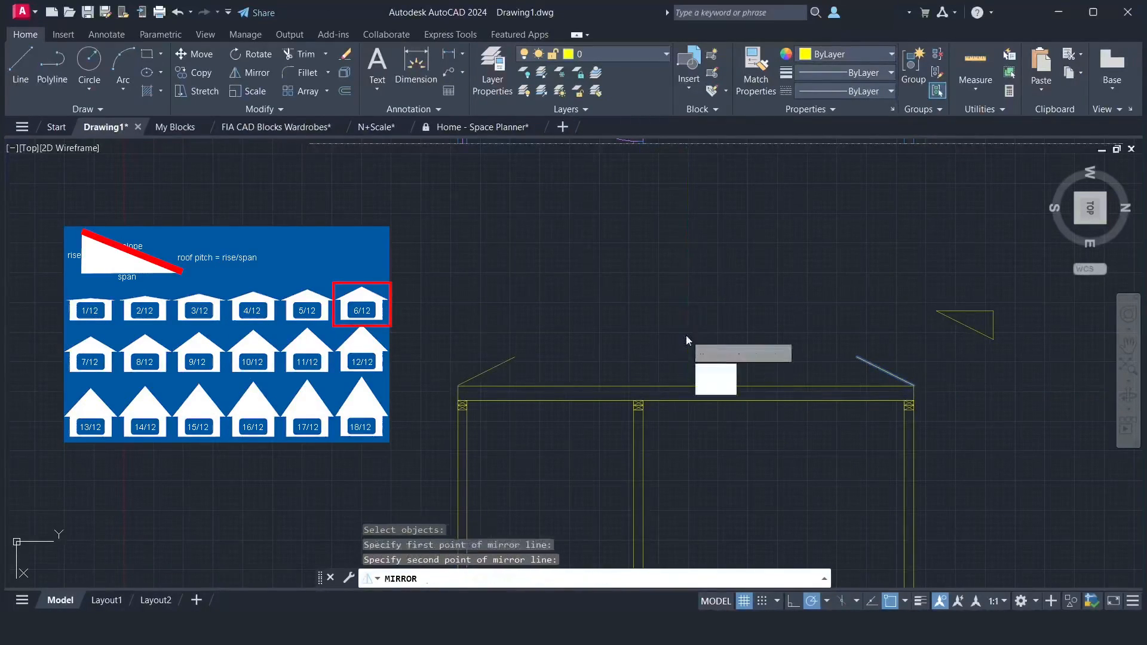
key("Down")
key("Down")
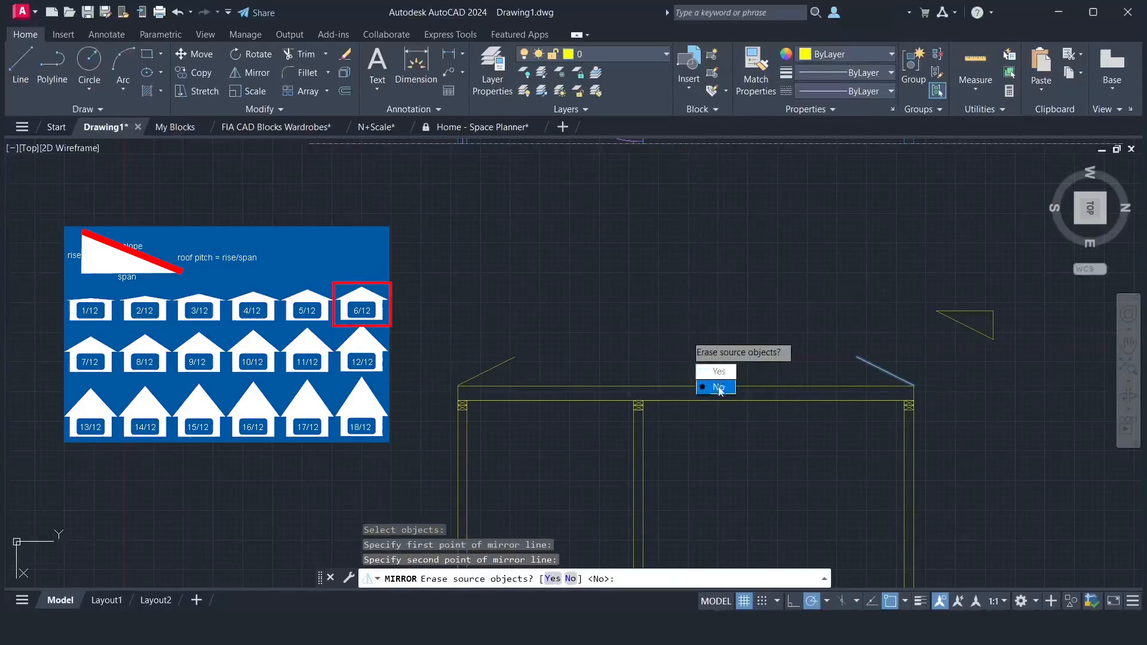
key("Return")
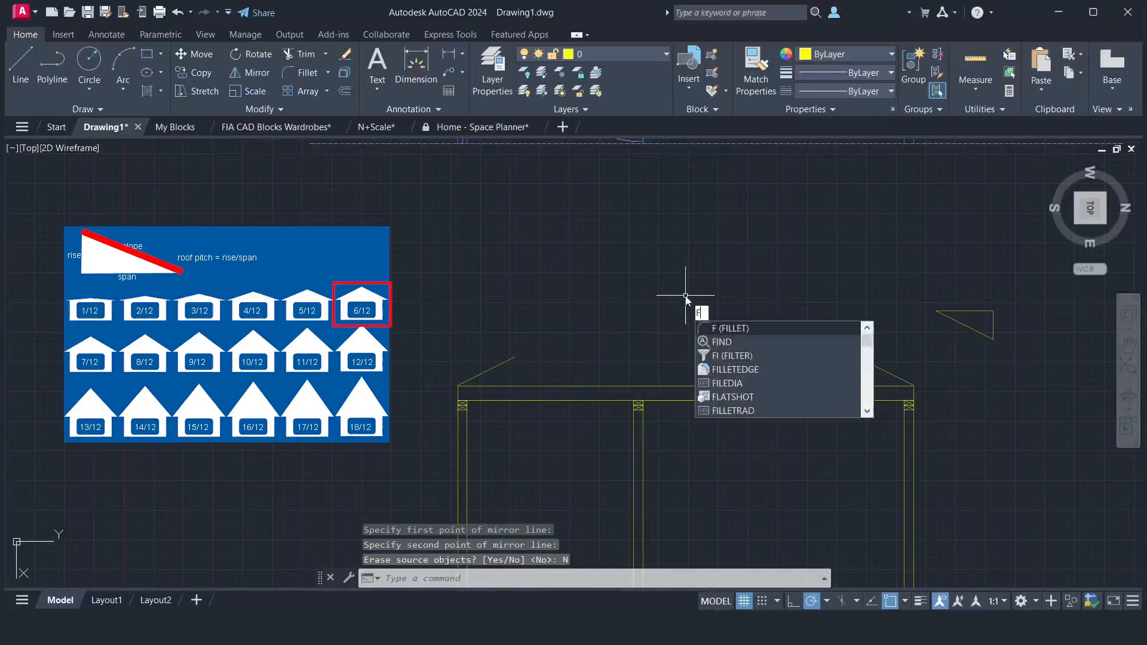
- Fillet the two sloped roof lines with zero radius so they meet at the ridge
key("Return")
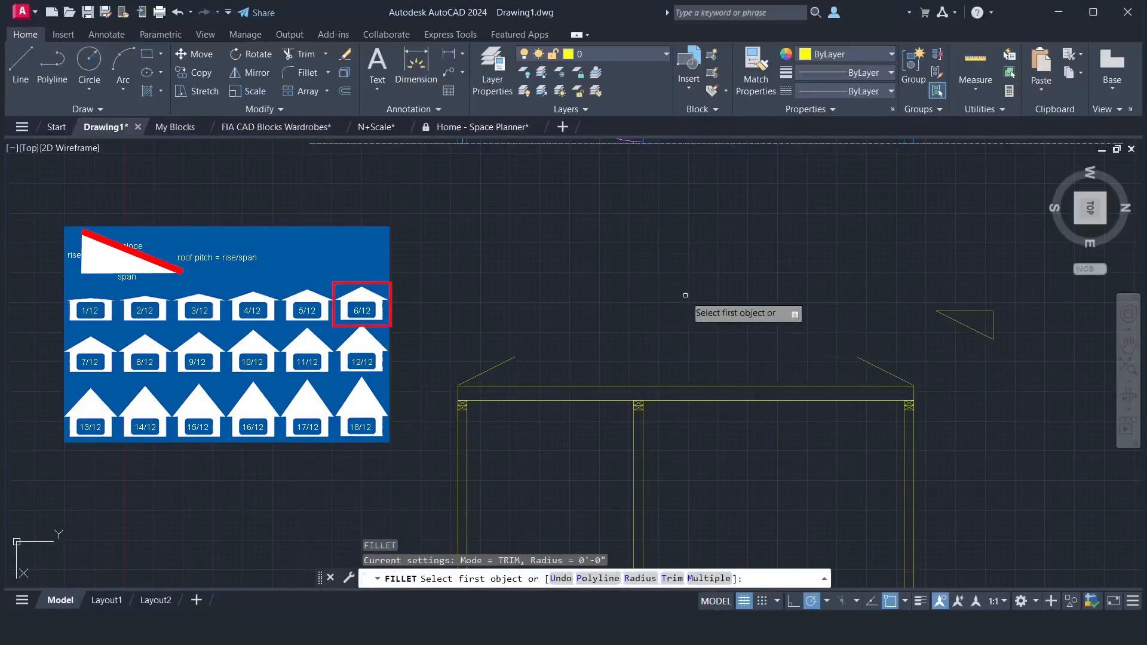
left_click(870, 362)
left_click(501, 364)
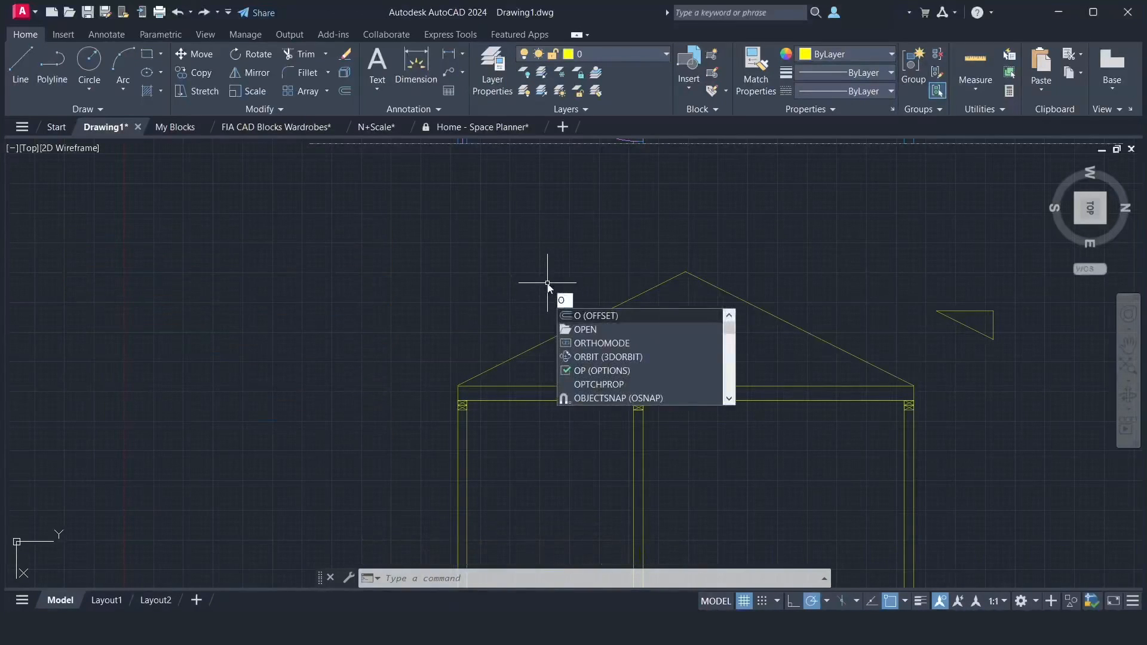
- Offset both sloped roof lines 6" inward to give the rafters their depth
key("Return")
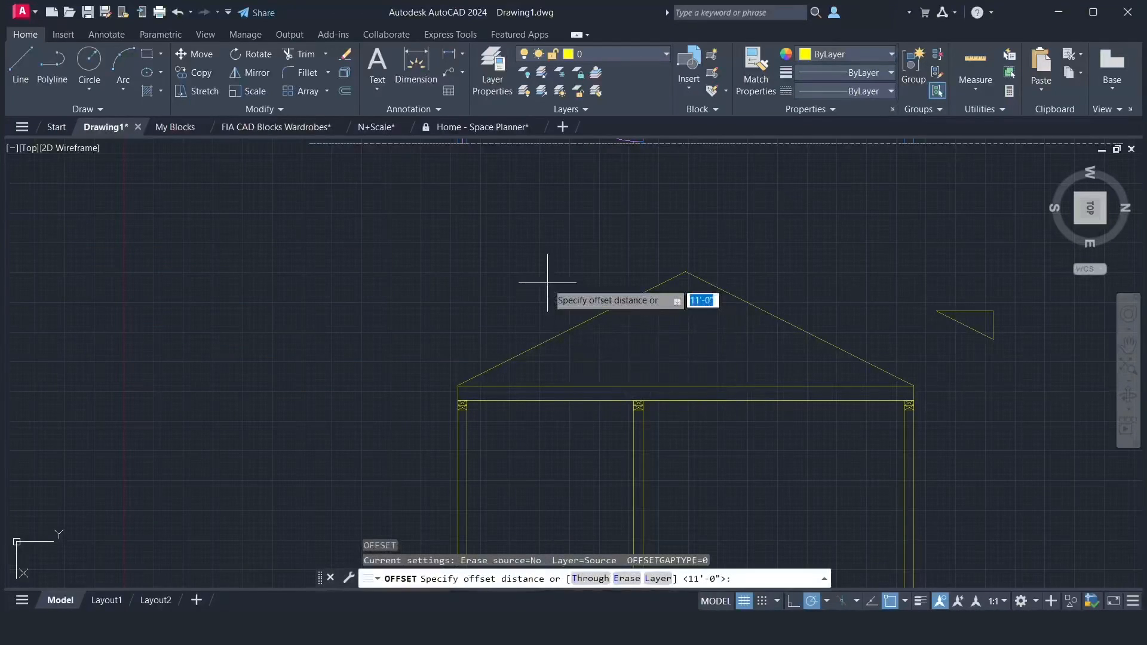
key("Return")
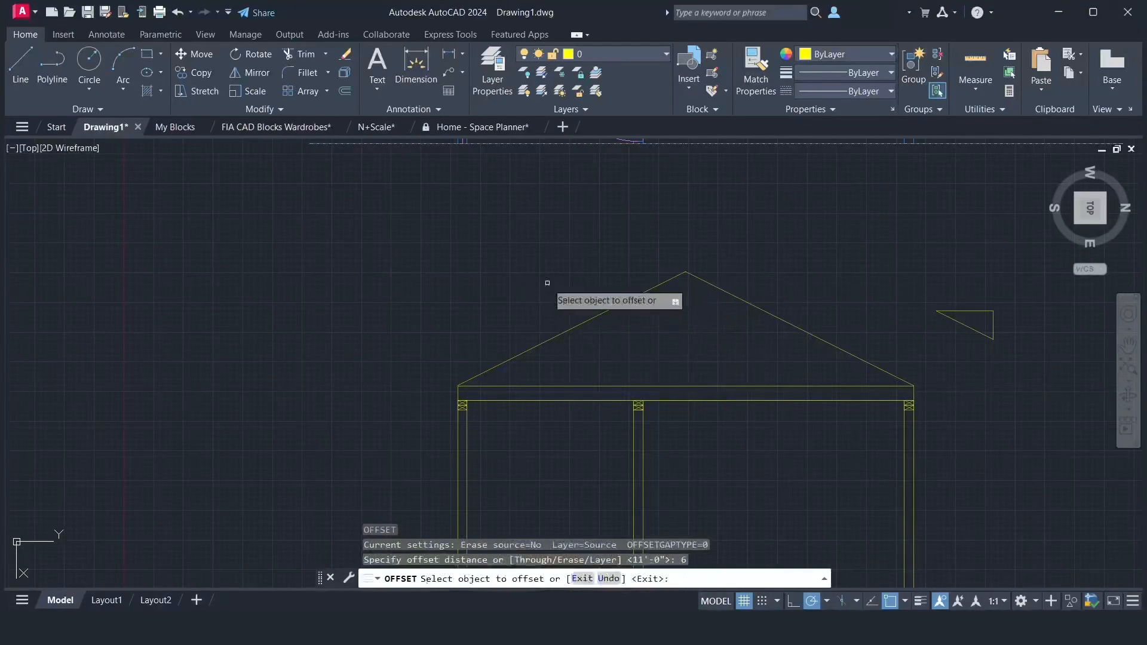
left_click(572, 328)
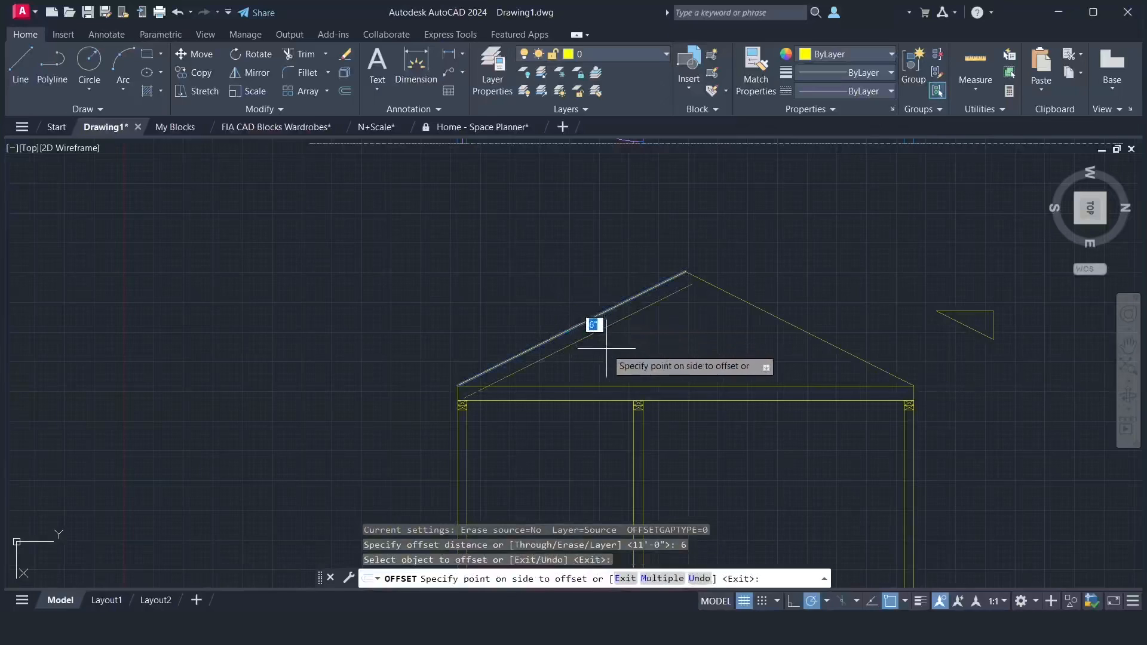
left_click(595, 326)
left_click(754, 305)
left_click(735, 331)
key("Return")
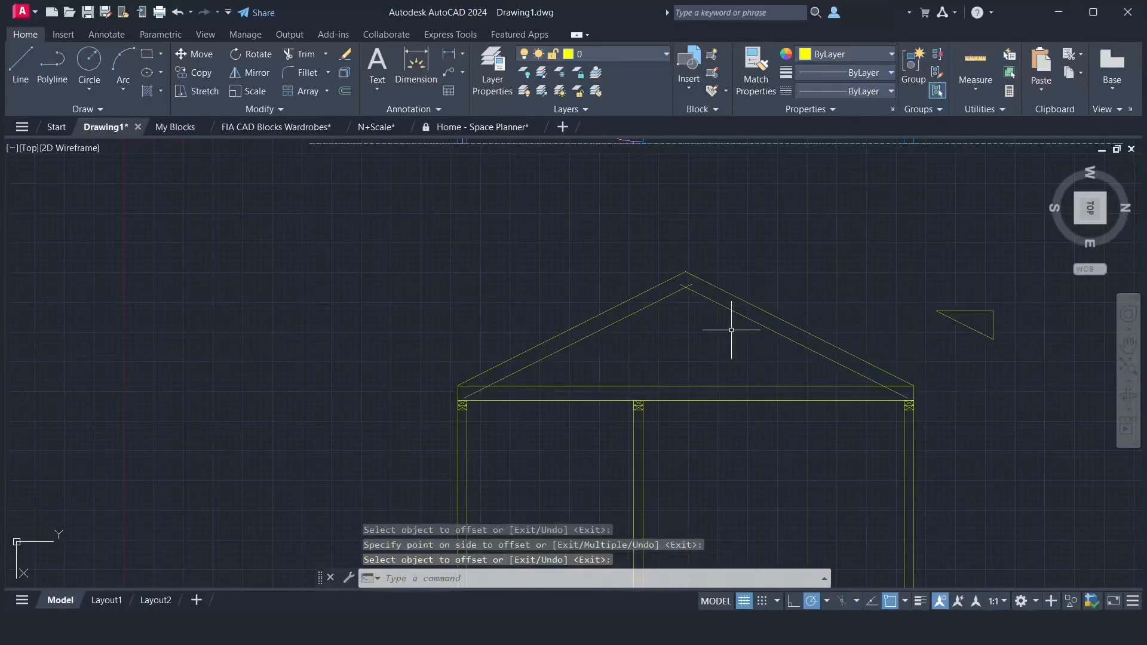
- Offset the outer line of the south wall 12" outward to mark the eave overhang
key("Return")
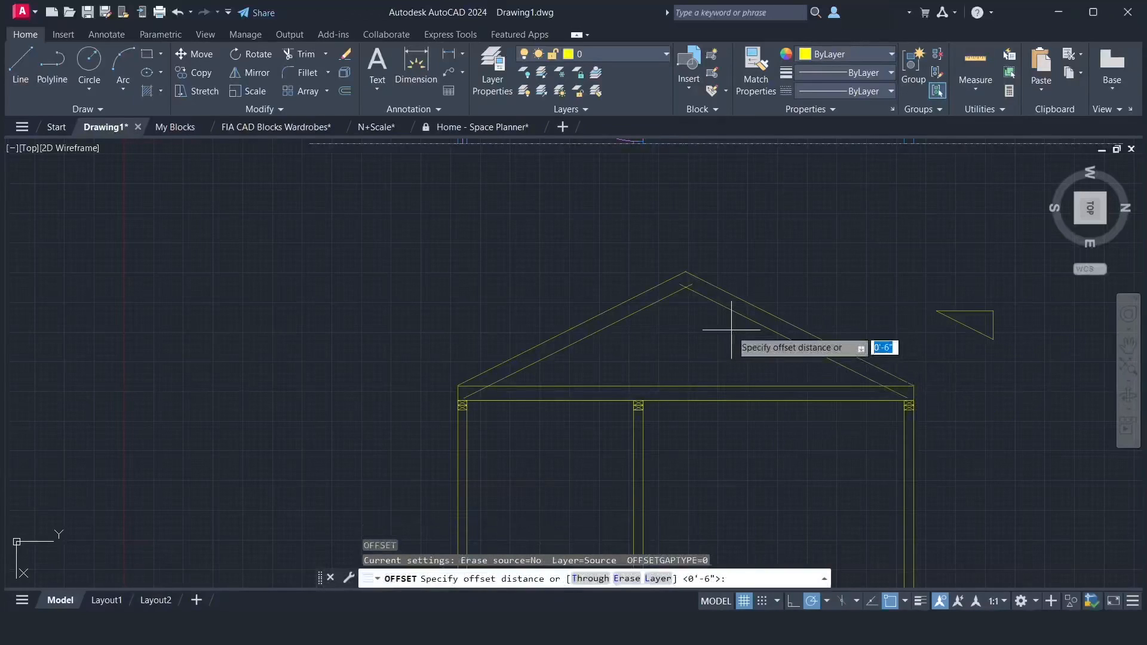
type("12")
key("Return")
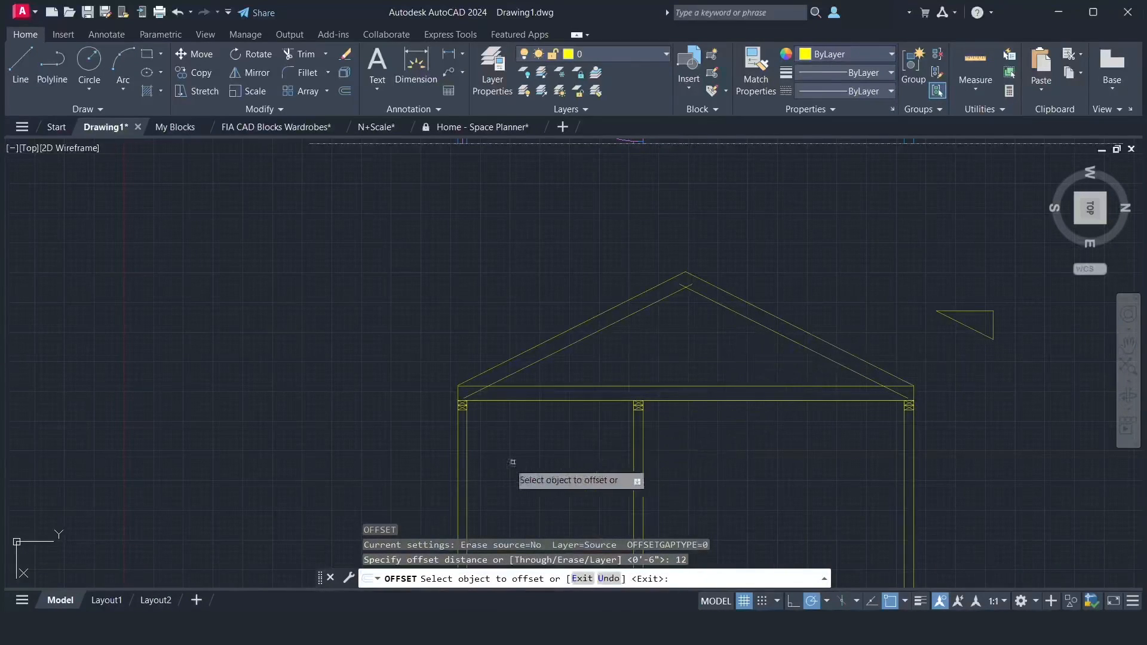
left_click(459, 462)
left_click(406, 457)
key("Return")
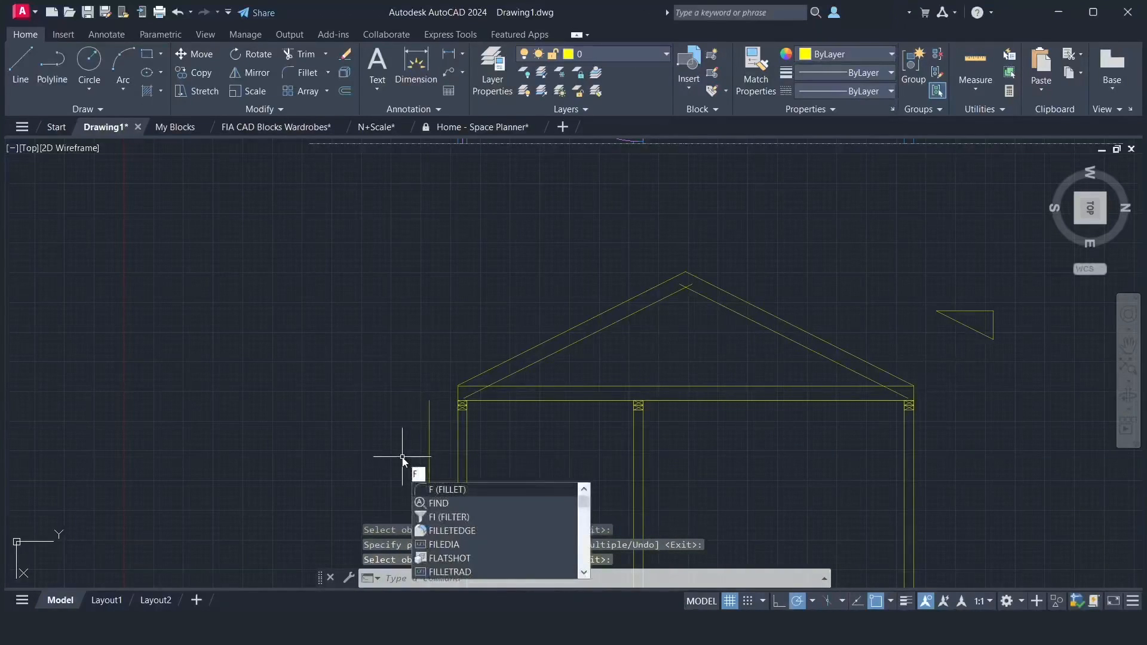
- Fillet the overhang line with the upper and lower lines of the south rafter to close off the rafter tail
type("F")
key("Return")
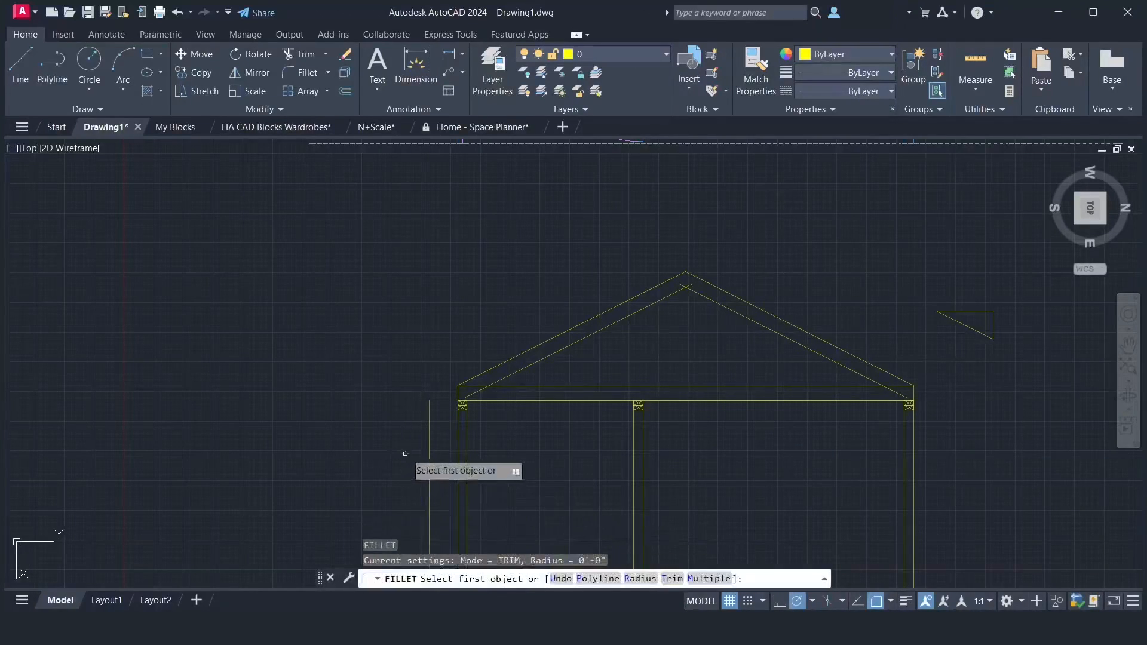
left_click(427, 412)
left_click(472, 378)
key("Return")
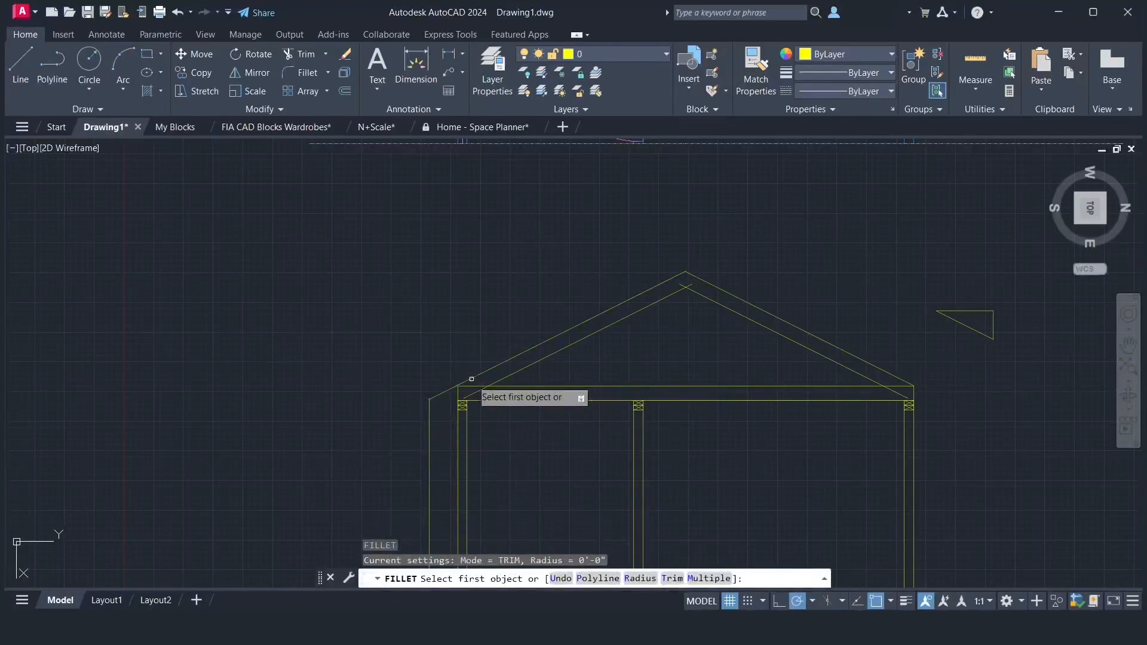
left_click(439, 409)
left_click(470, 395)
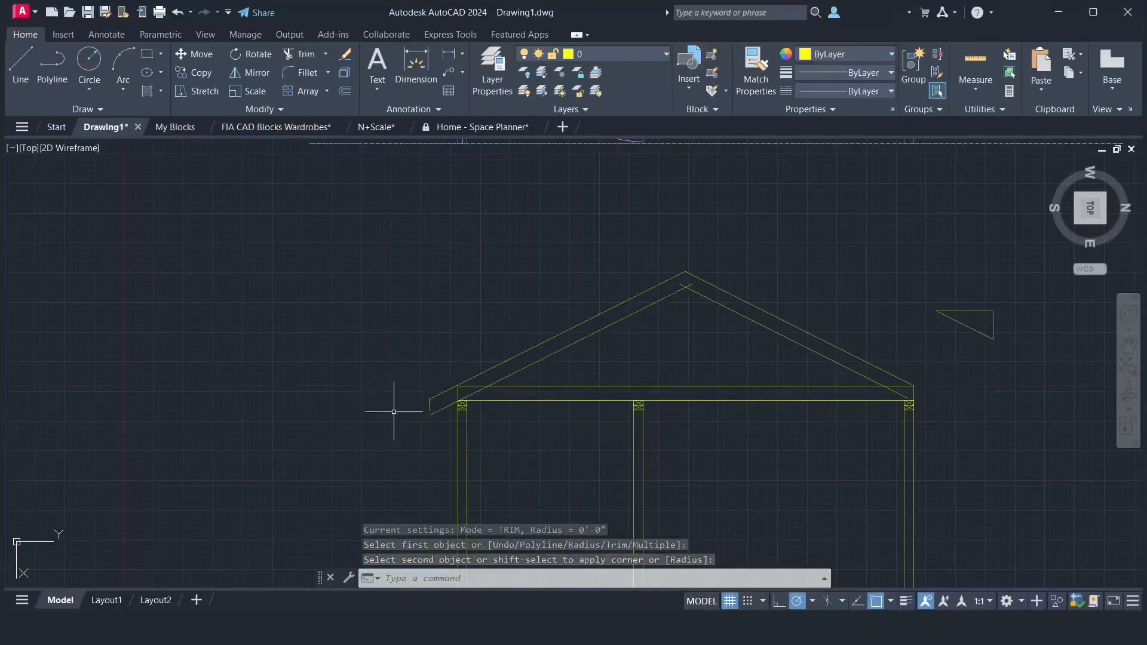
- Draw a 2" by 8" rectangle as the fascia board, starting at the upper corner of the south rafter tail
type("f")
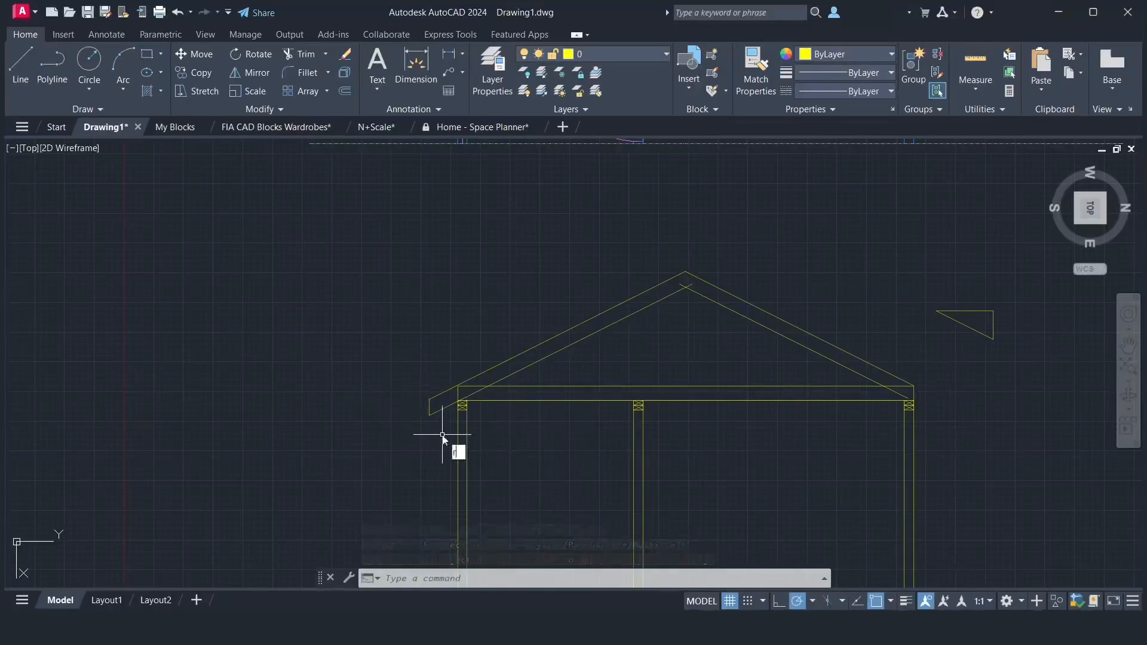
type("c")
key("Return")
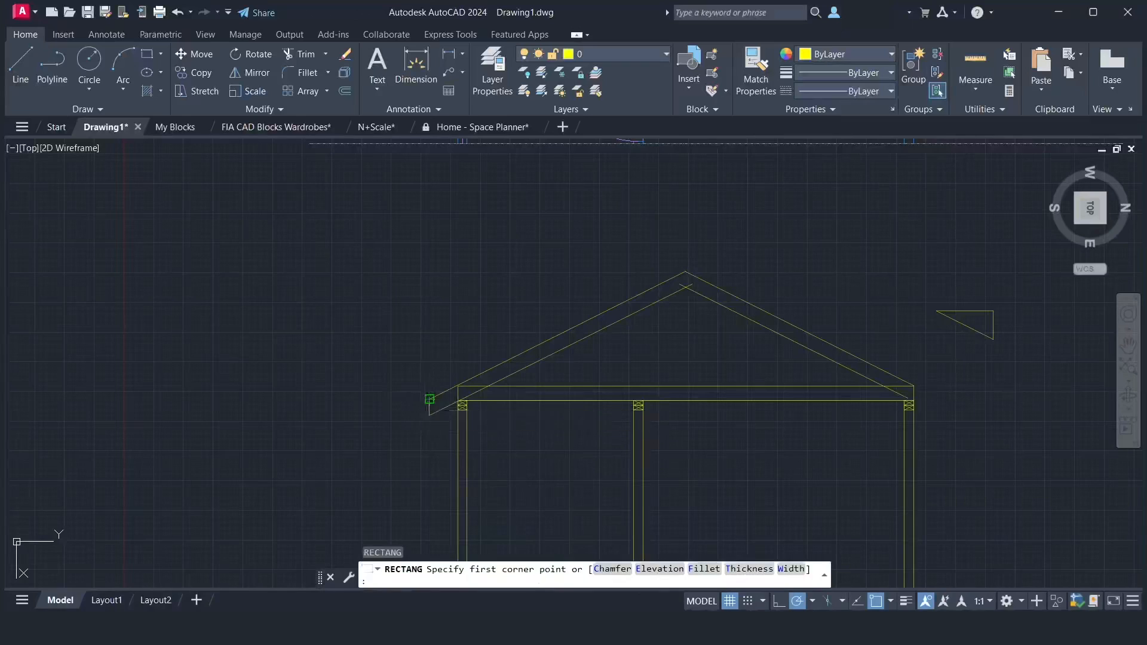
left_click(429, 399)
type("8")
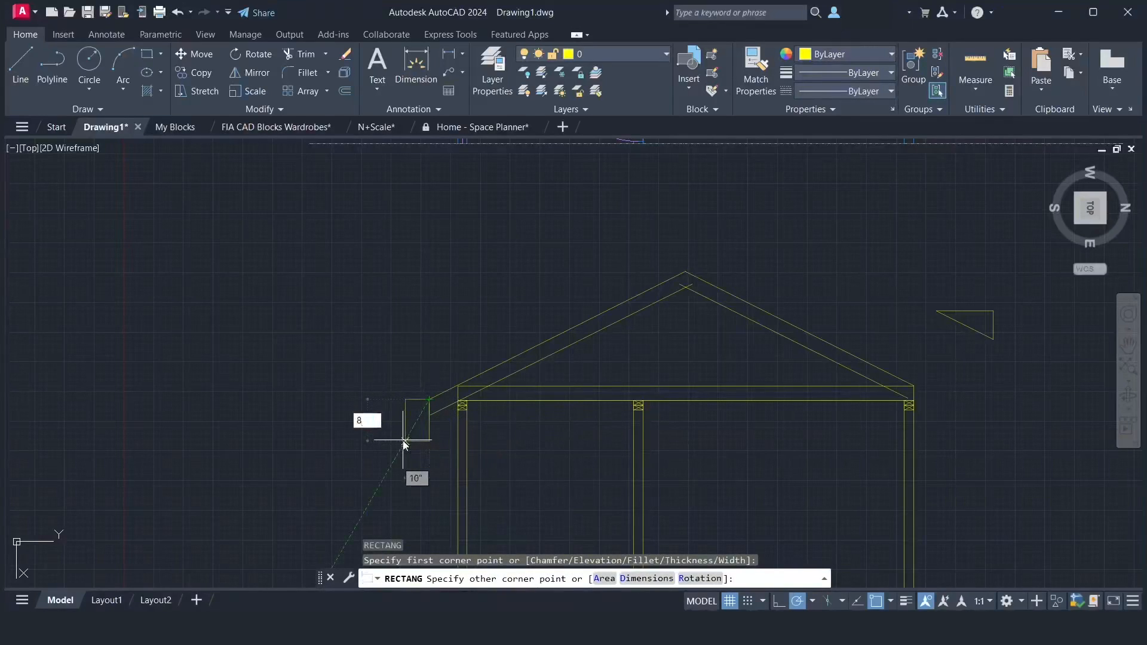
key("Tab")
key("Return")
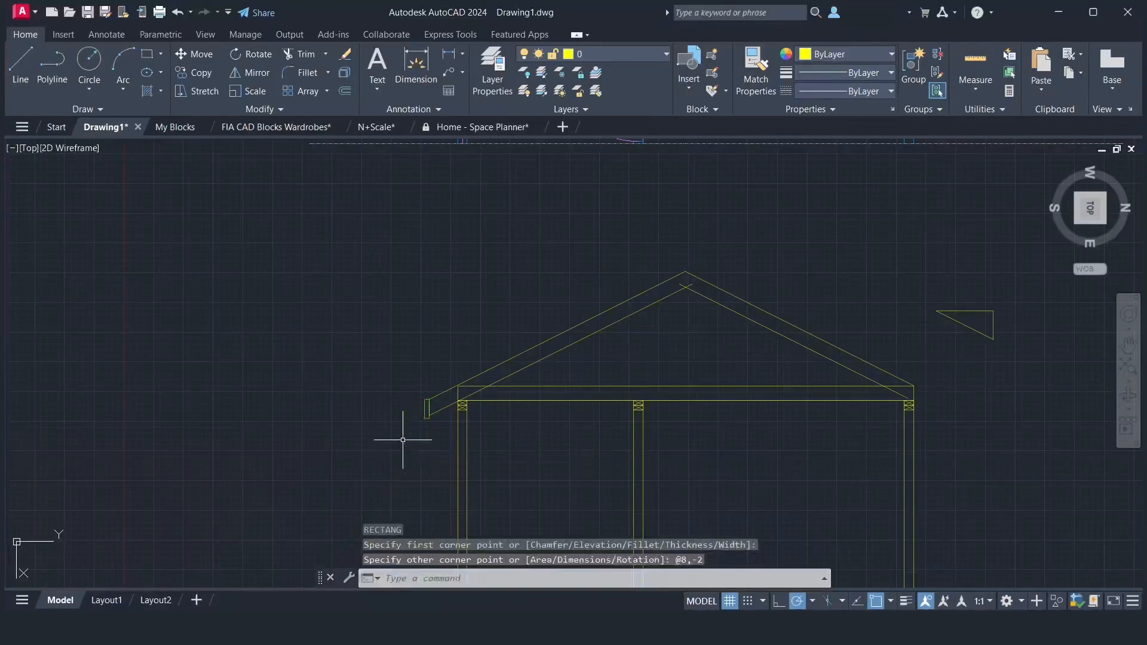
- Extend the upper south rafter line to the fascia's outer edge and trim off the fascia corner above it
scroll(406, 437, "up", 5)
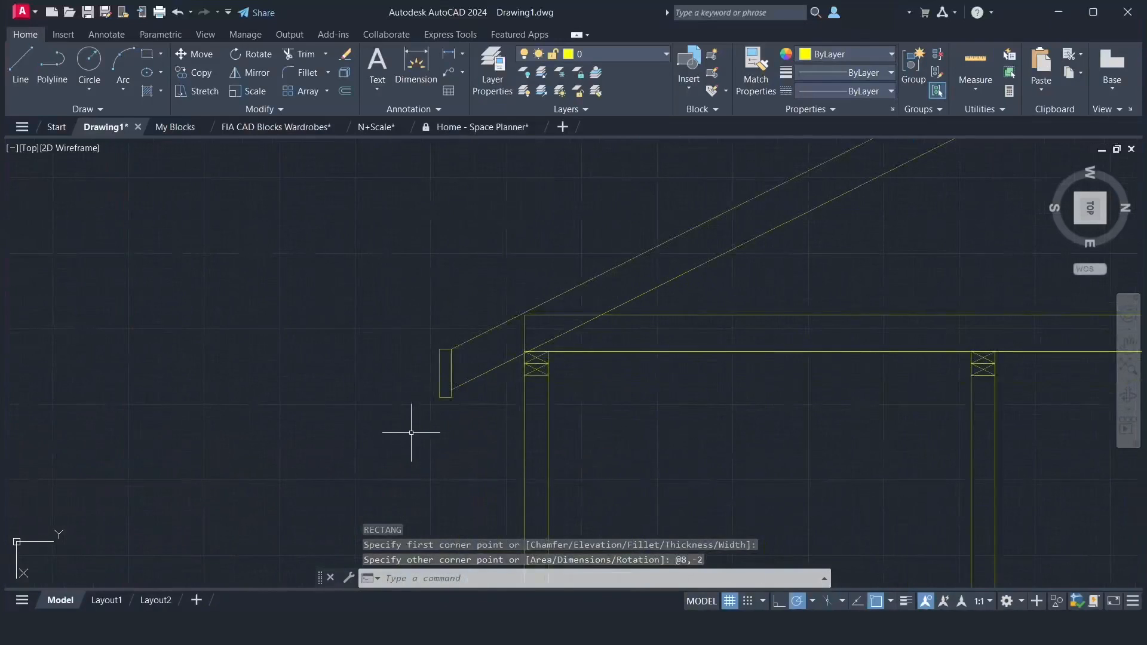
type("ex")
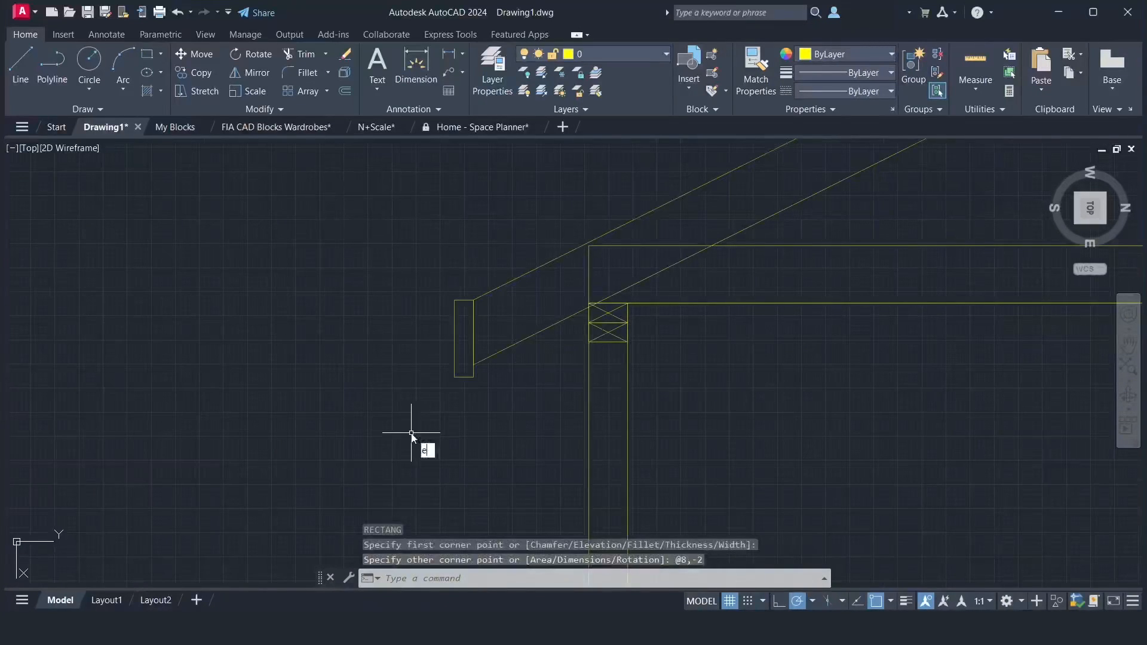
key("Return")
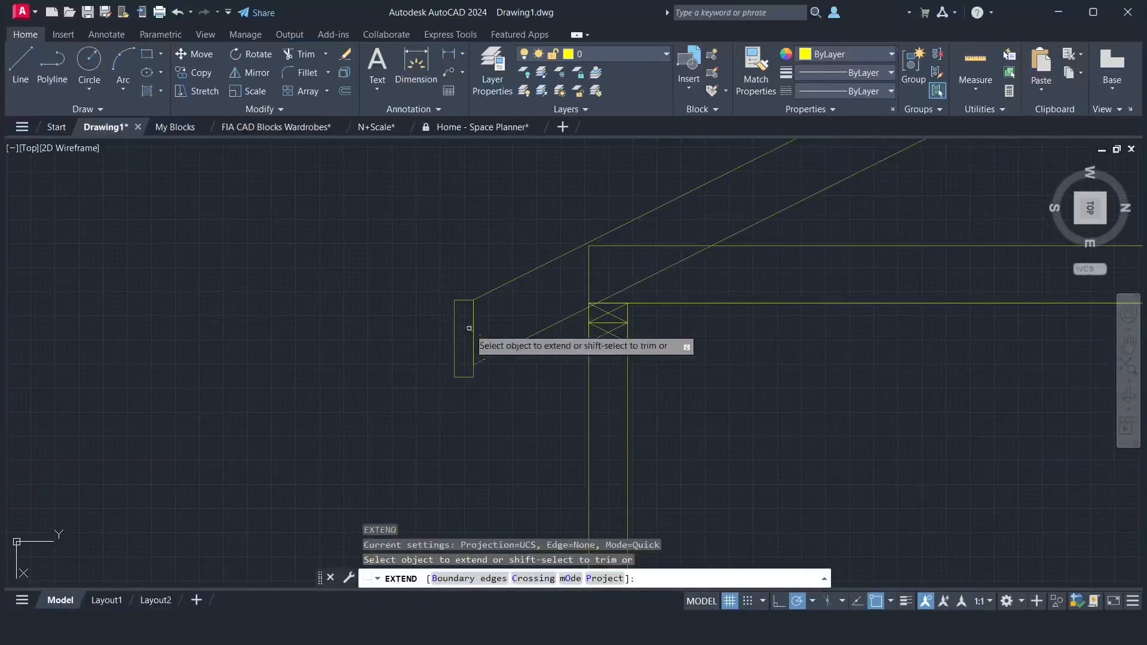
left_click(486, 293)
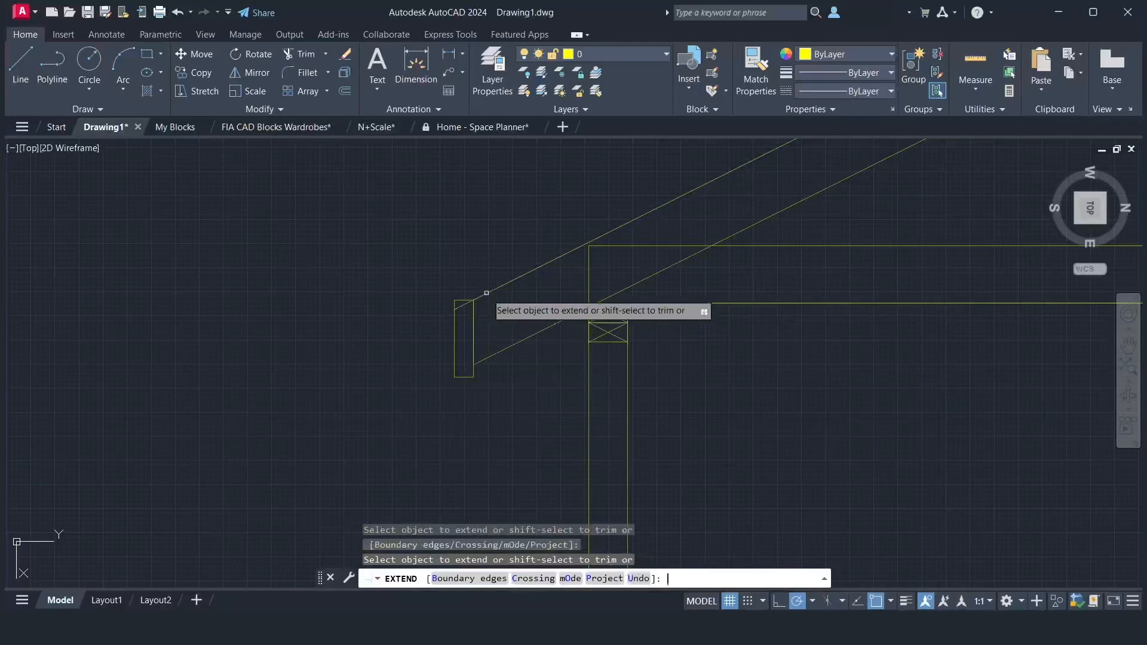
key("Return")
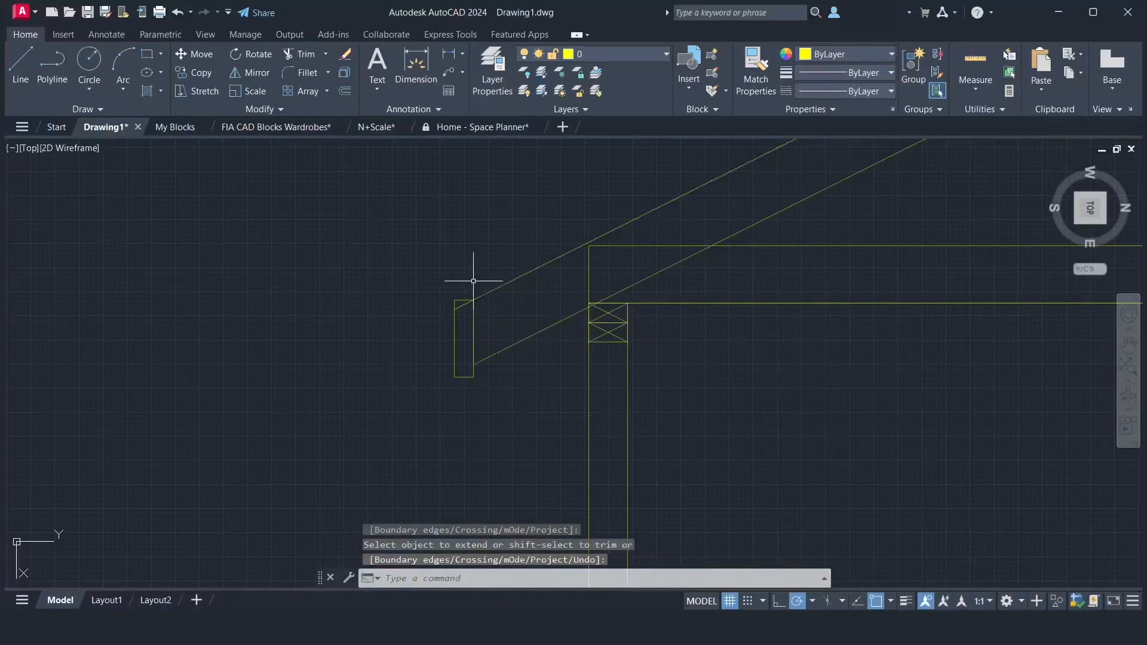
key("Return")
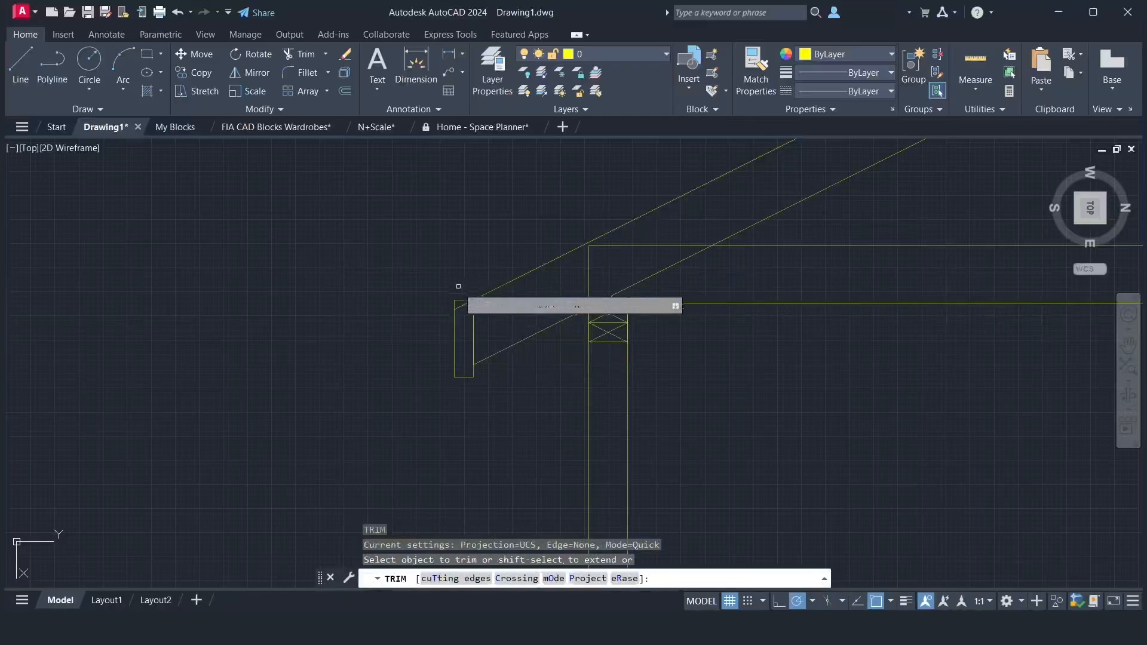
left_click(455, 300)
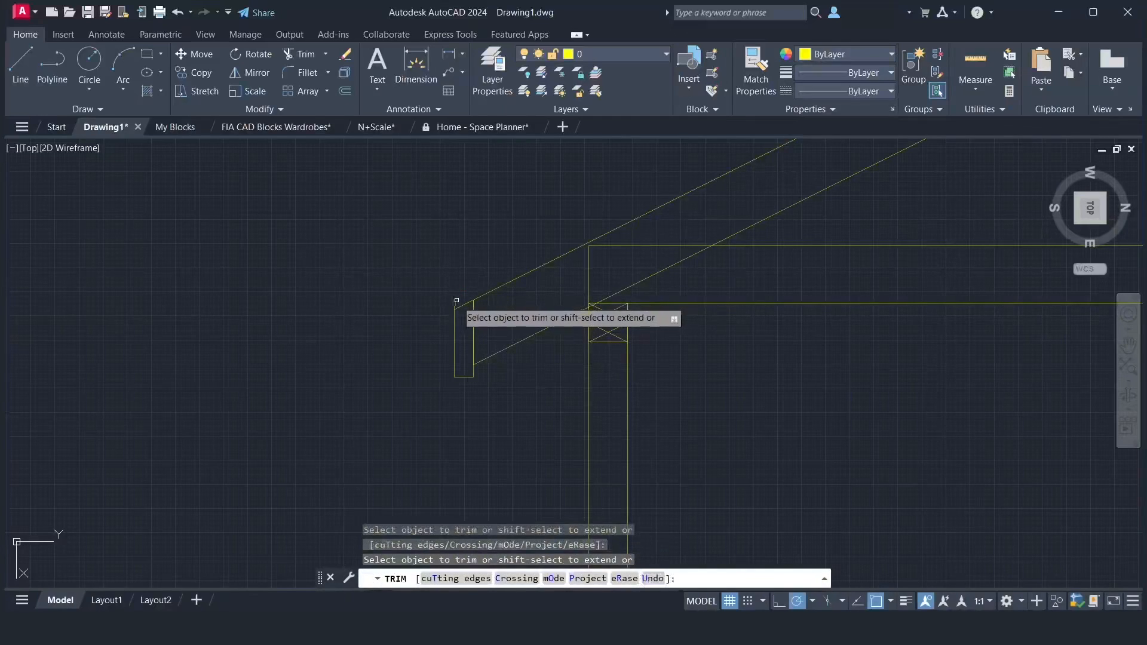
key("Return")
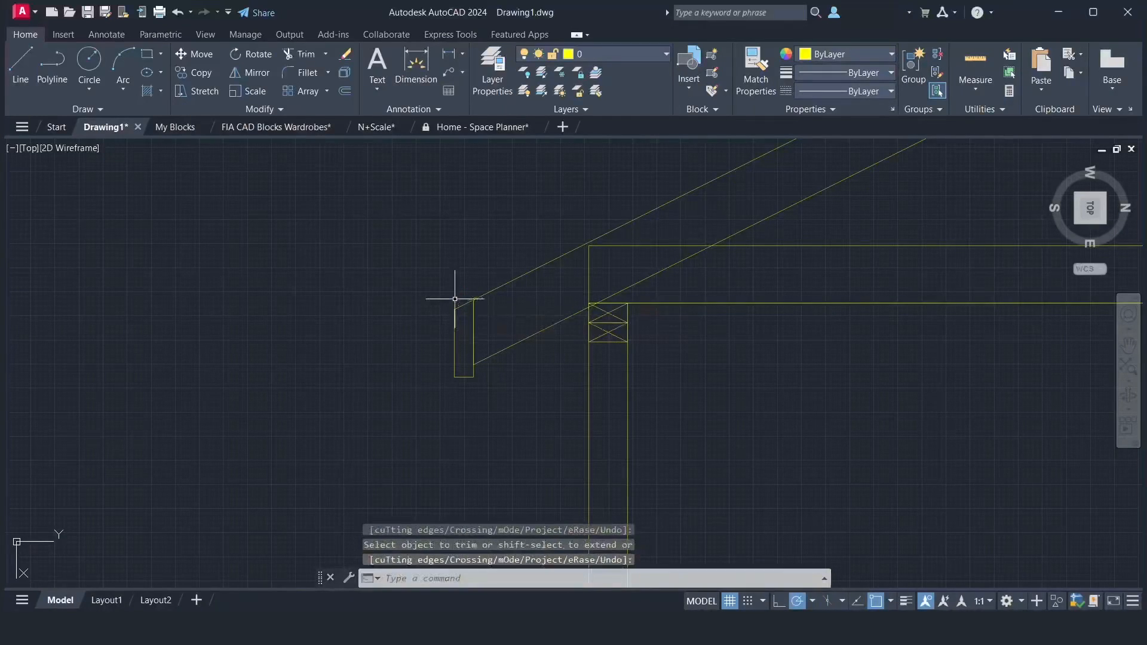
- Draw two crossing diagonal lines between opposite corners of the trimmed south fascia board
type("l")
key("Return")
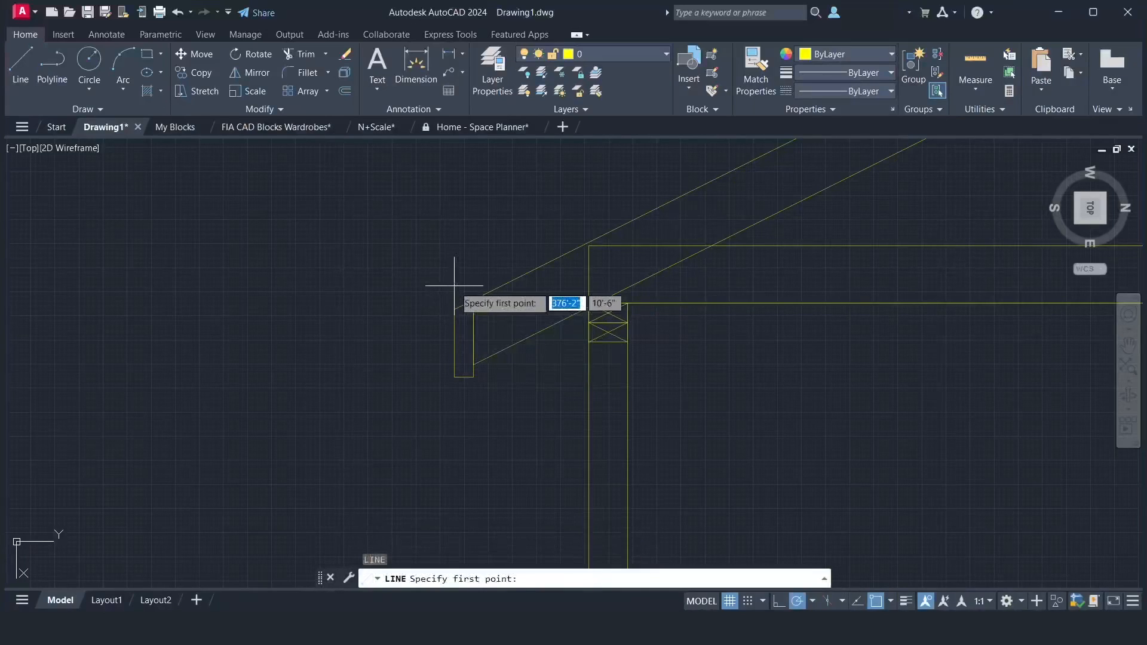
left_click(454, 310)
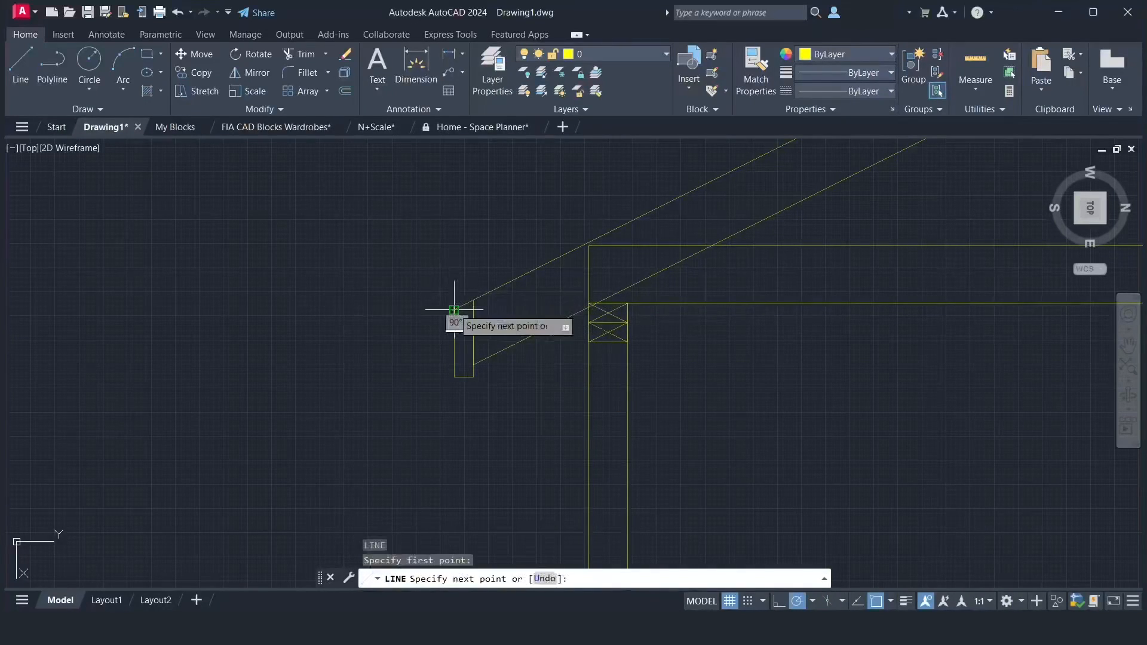
left_click(474, 377)
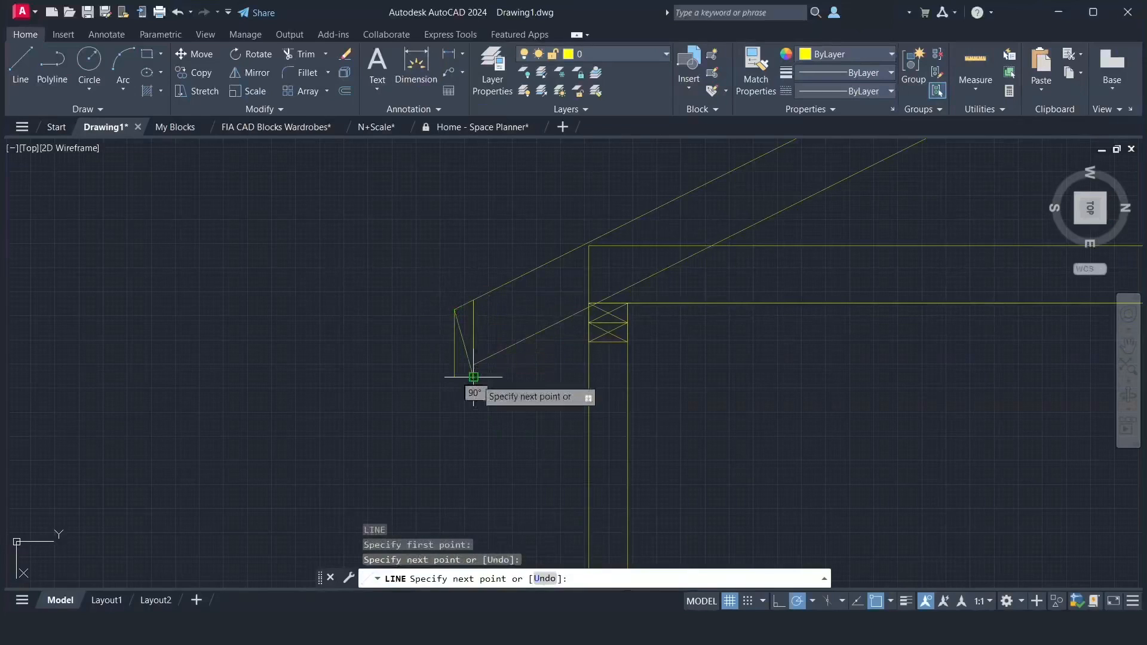
key("Return")
key("Return")
left_click(454, 376)
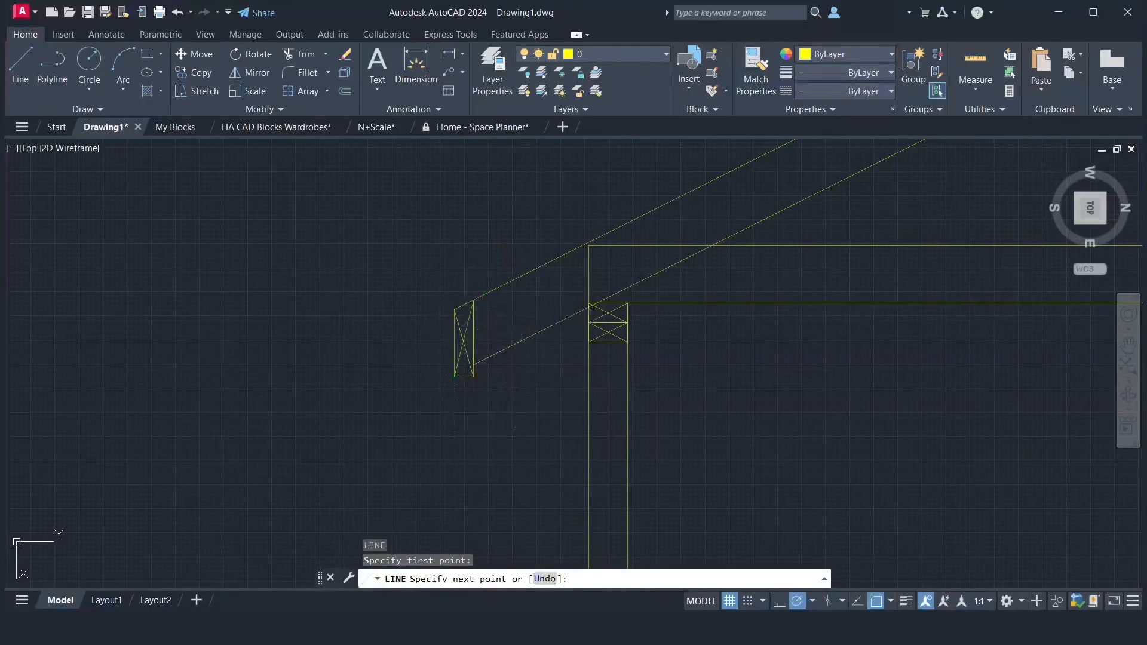
left_click(475, 299)
key("Return")
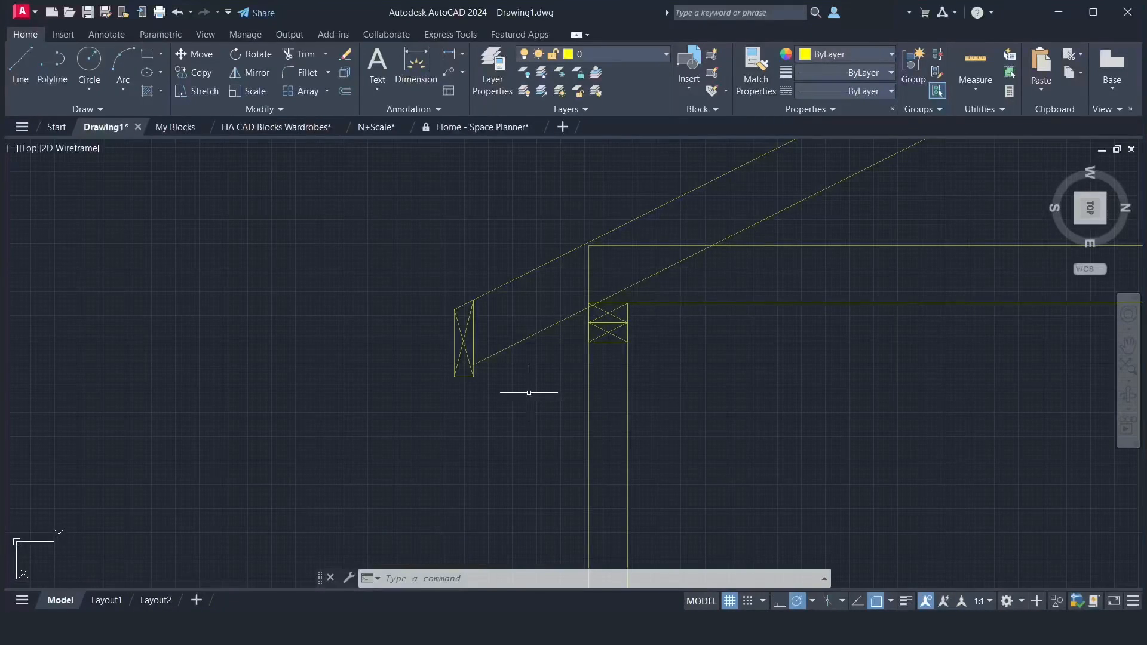
- Offset the upper line of the south rafter 1" outward to form the first roof layer
type("o")
key("Return")
type("1")
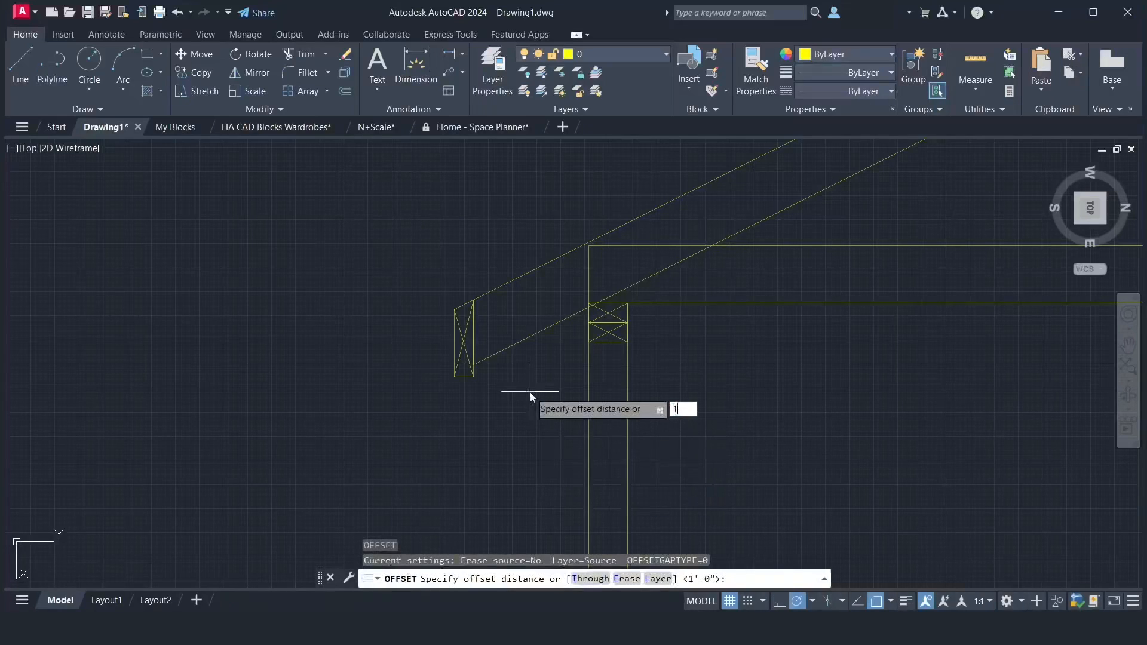
key("Return")
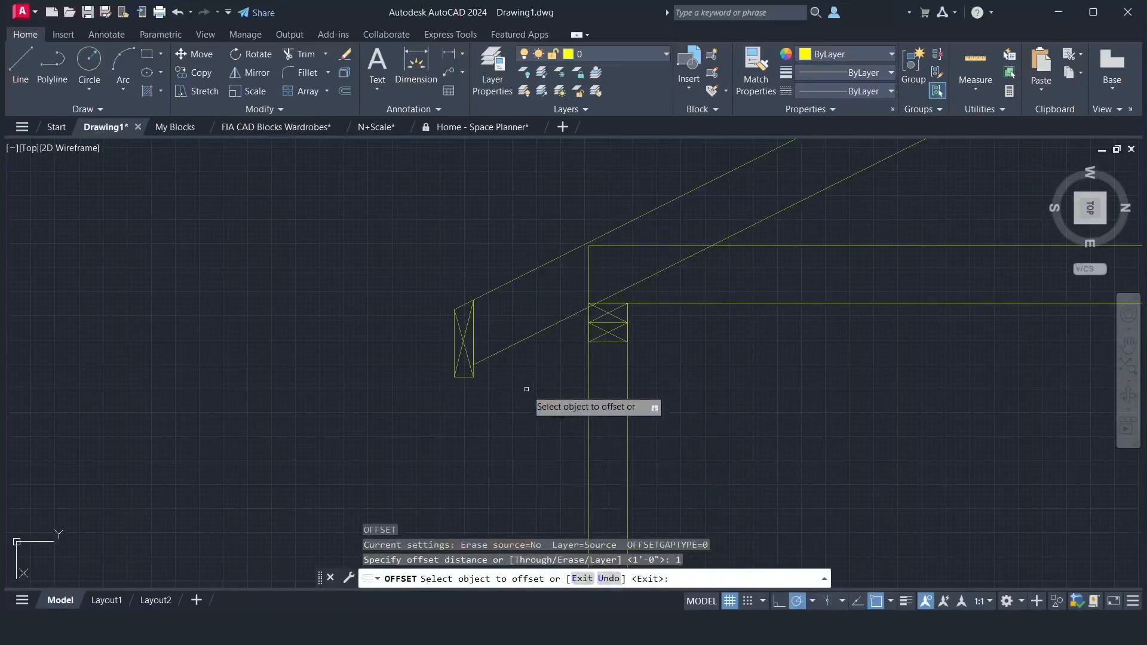
left_click(492, 291)
left_click(486, 270)
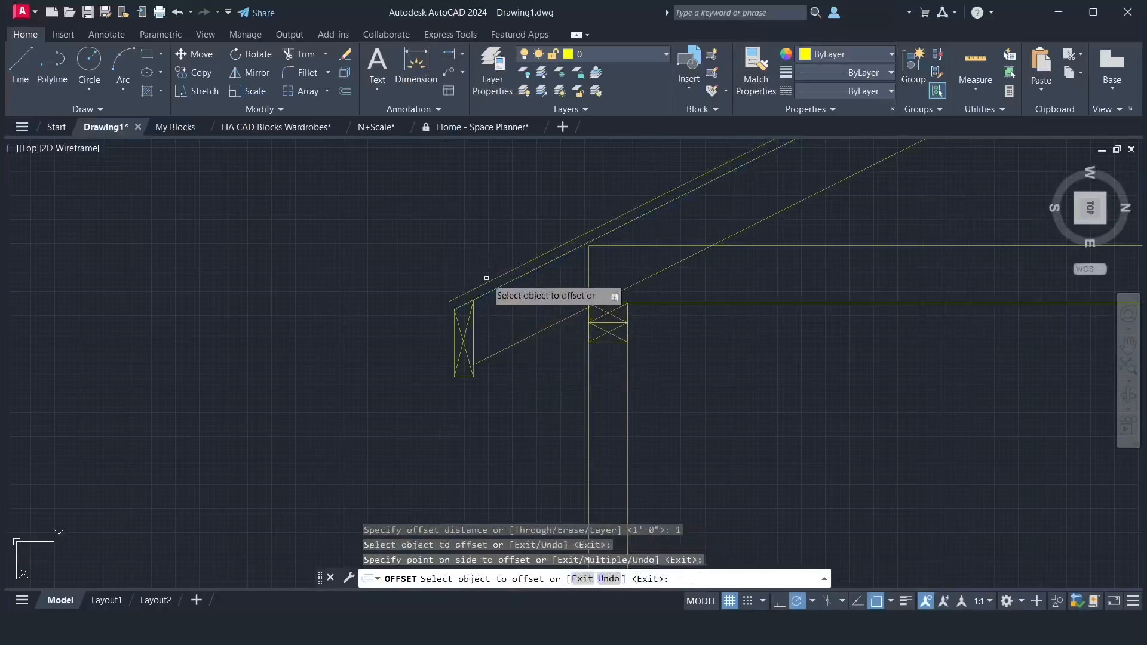
key("Return")
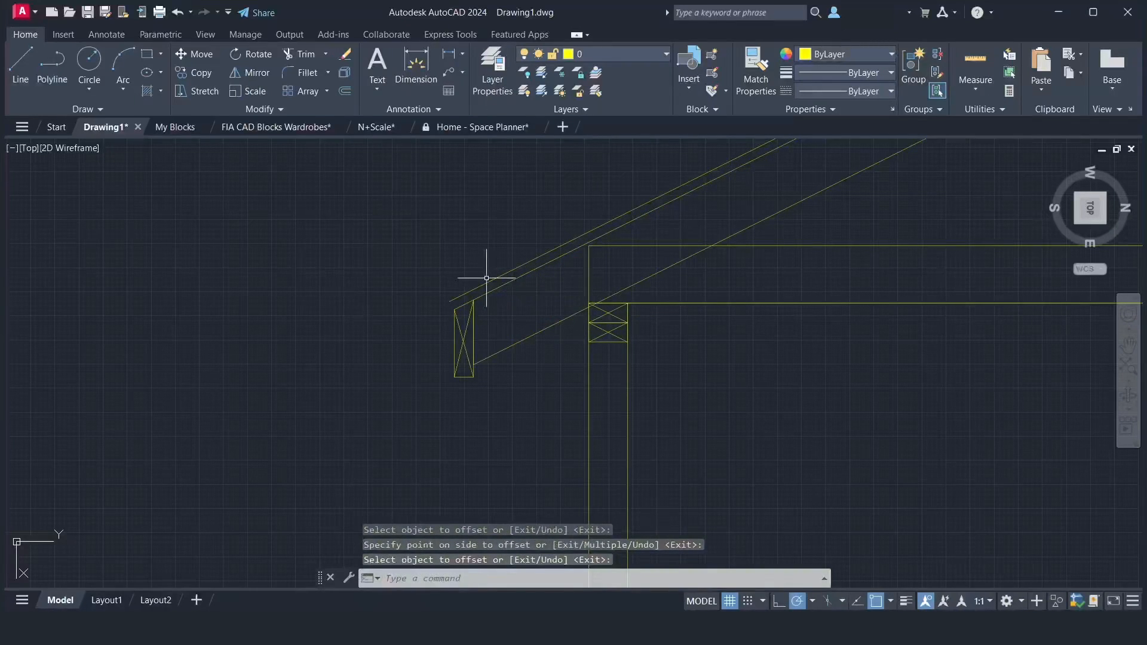
- Offset the new outer roof line another 2" outward to form the second roof layer
key("Return")
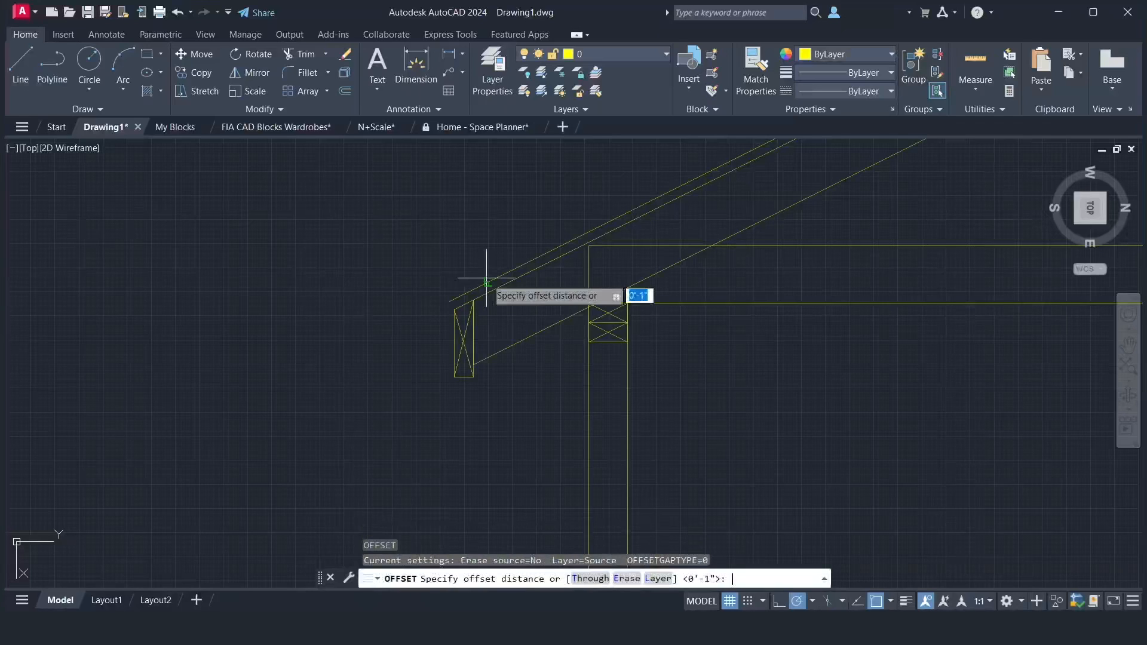
type("2")
key("Return")
left_click(486, 285)
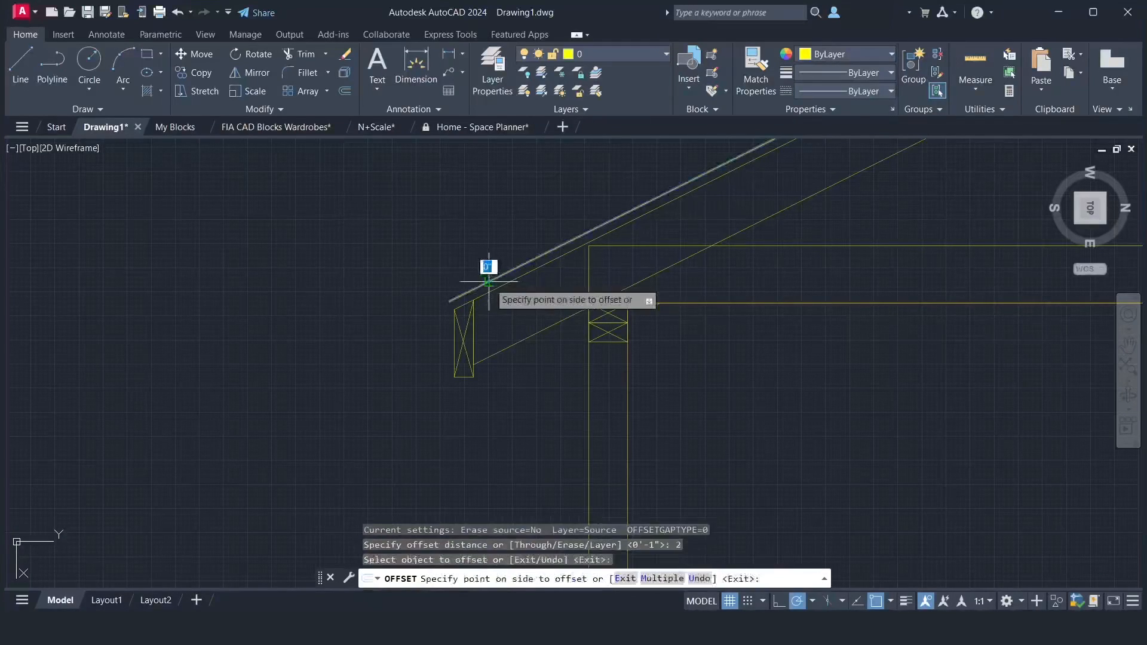
left_click(449, 243)
key("Return")
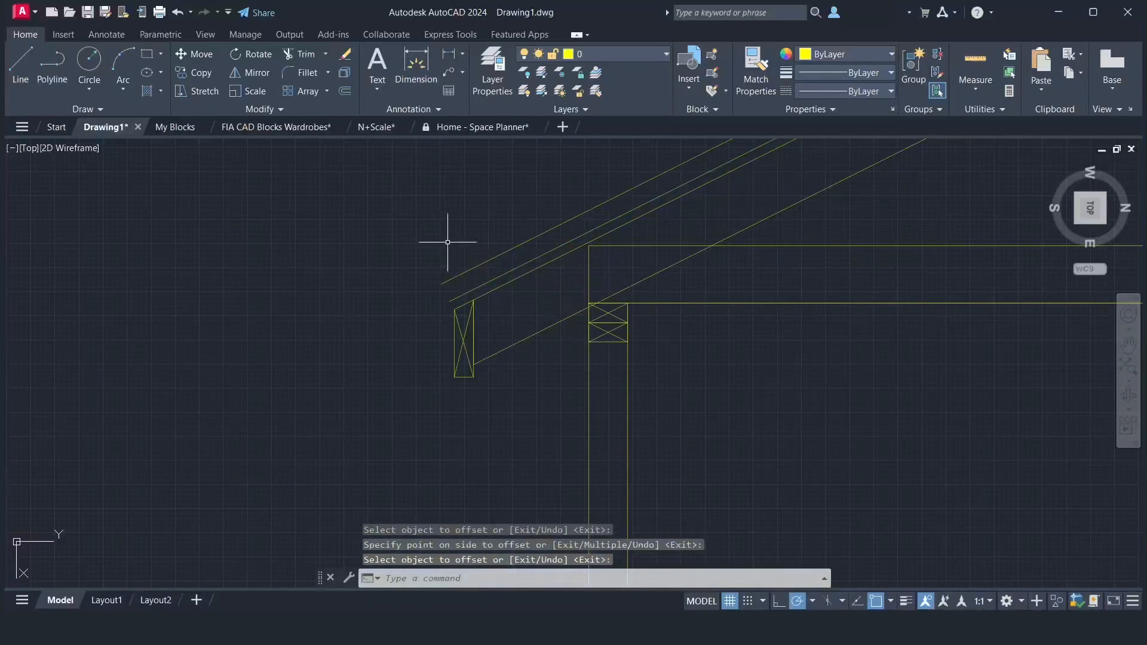
- Draw a line from the outermost roof line's lower end to the fascia's top outer corner, closing the roof layers at the eave
type("l")
key("Return")
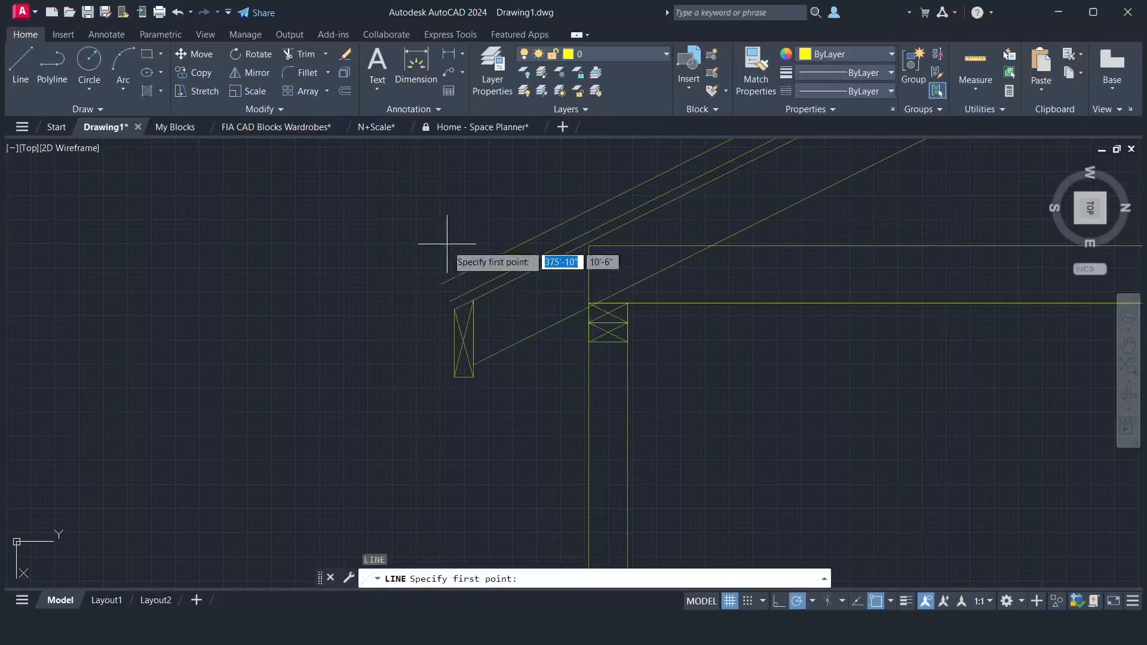
left_click(443, 285)
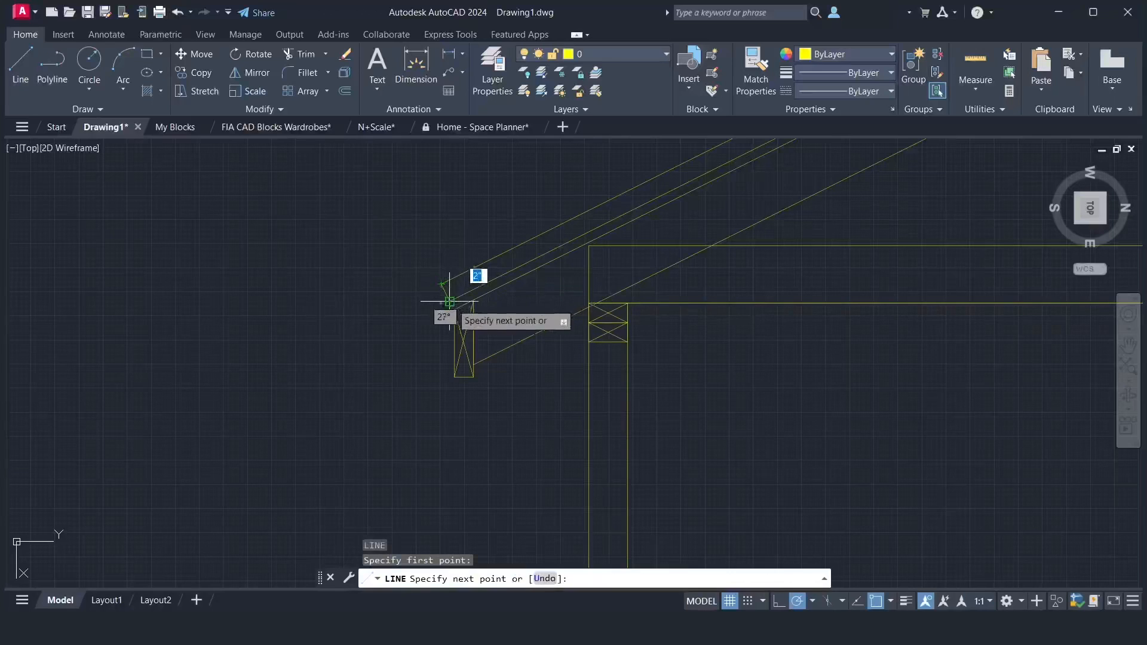
left_click(454, 310)
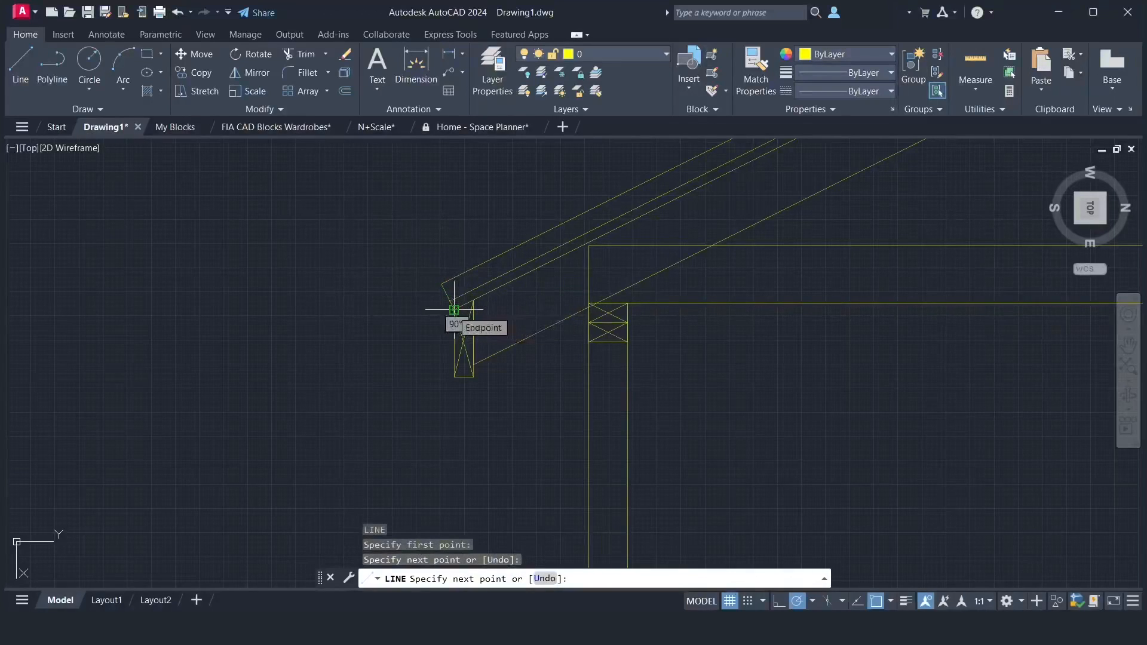
key("Return")
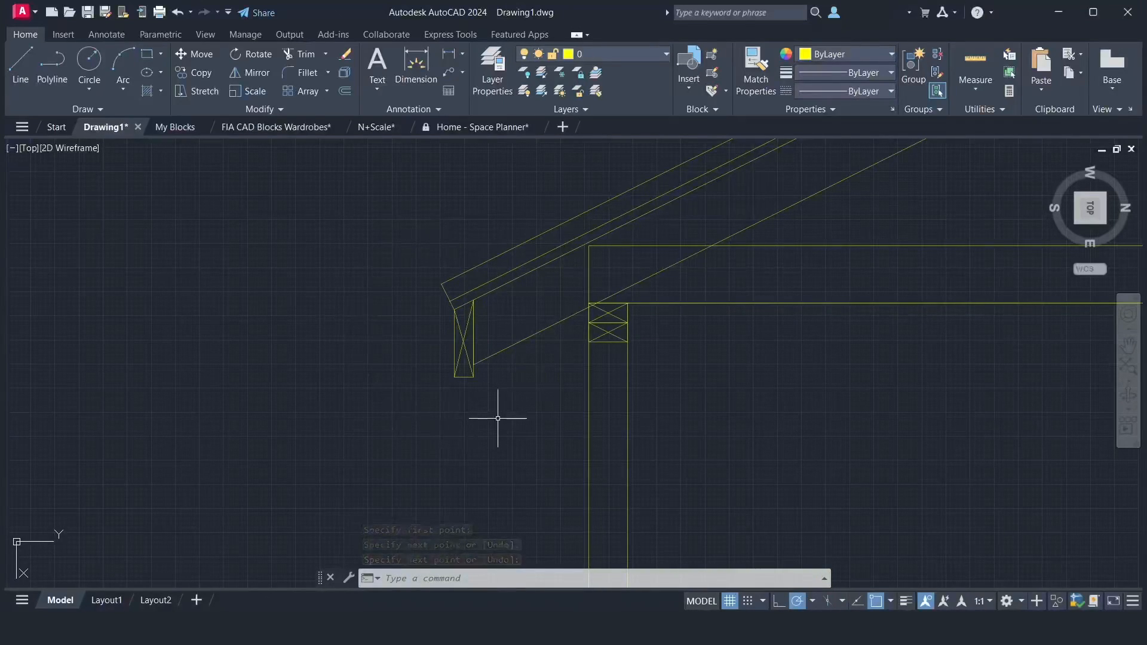
- Mirror the south fascia, the eave end line and the two outer roof layer lines to the north side
left_click(375, 239)
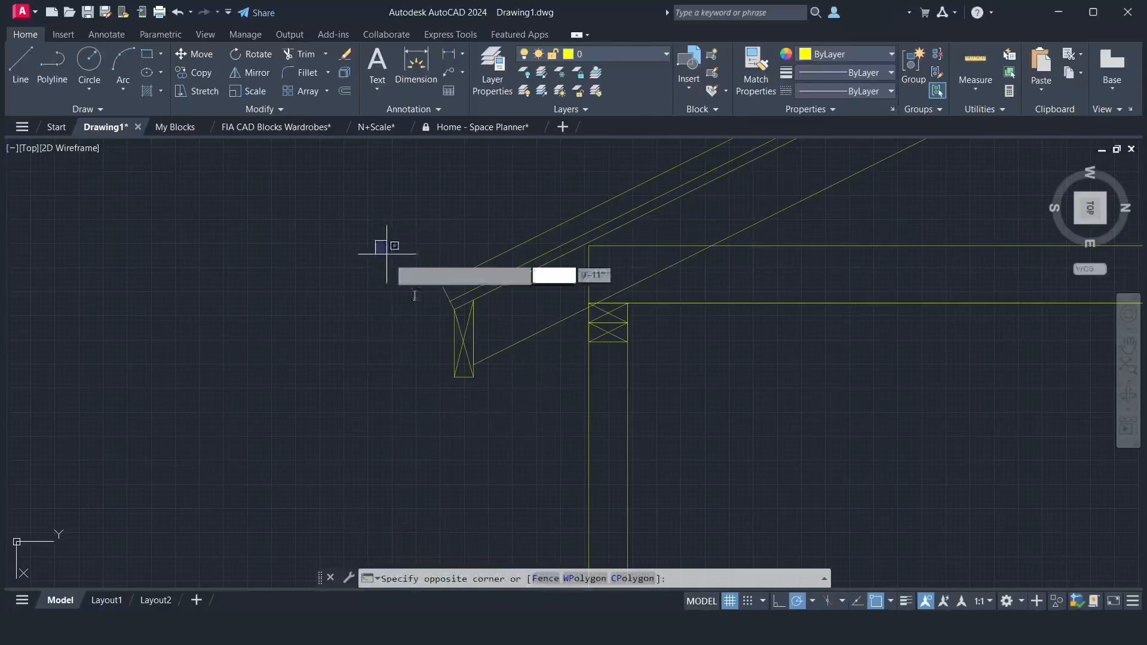
left_click(491, 418)
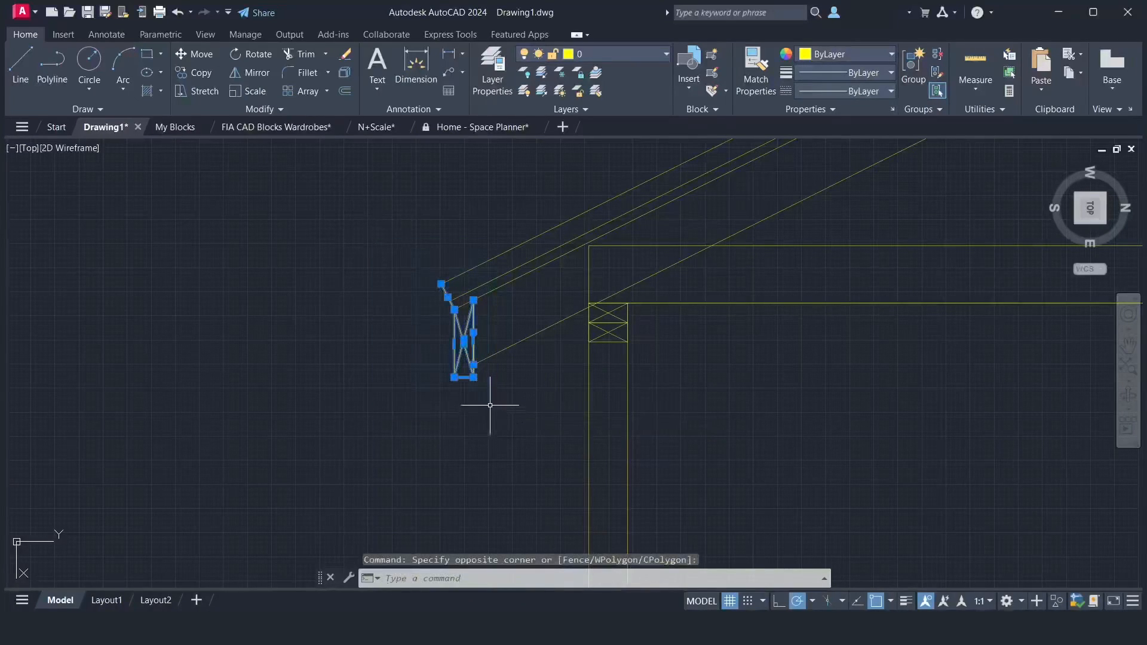
left_click(493, 280)
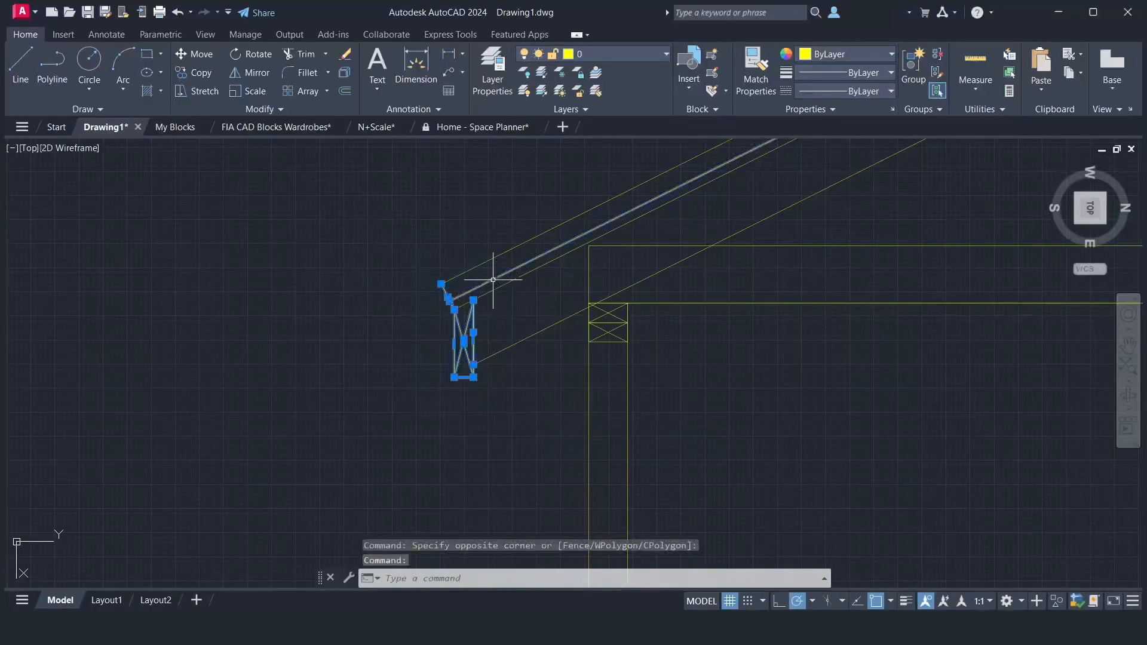
left_click(488, 261)
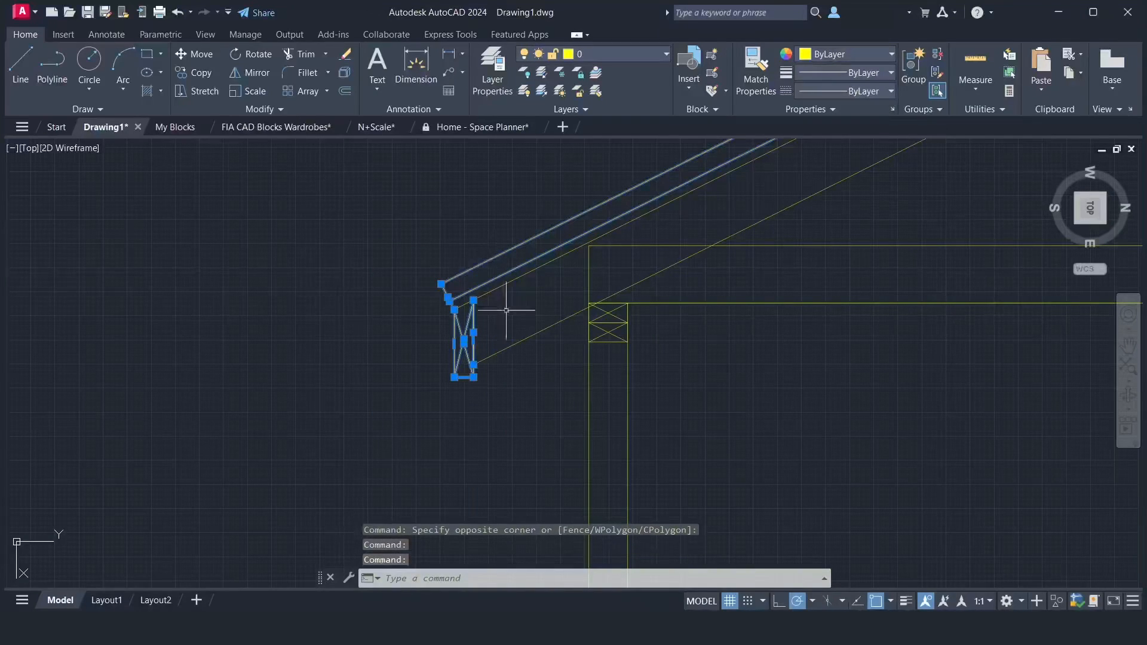
scroll(510, 321, "down", 5)
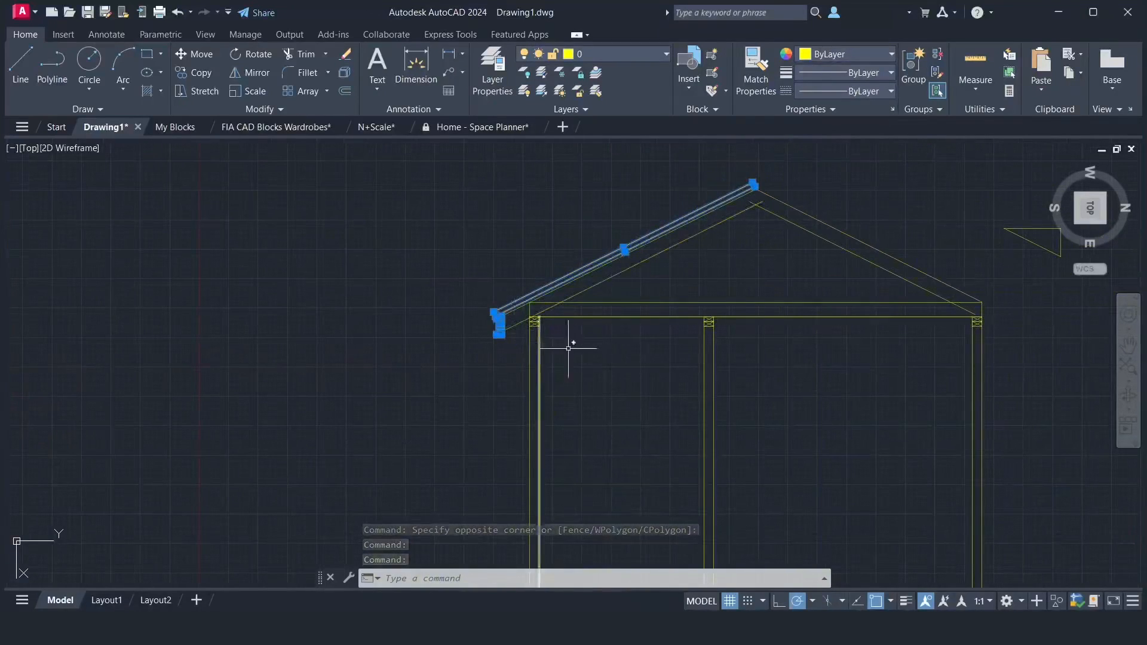
type("mi")
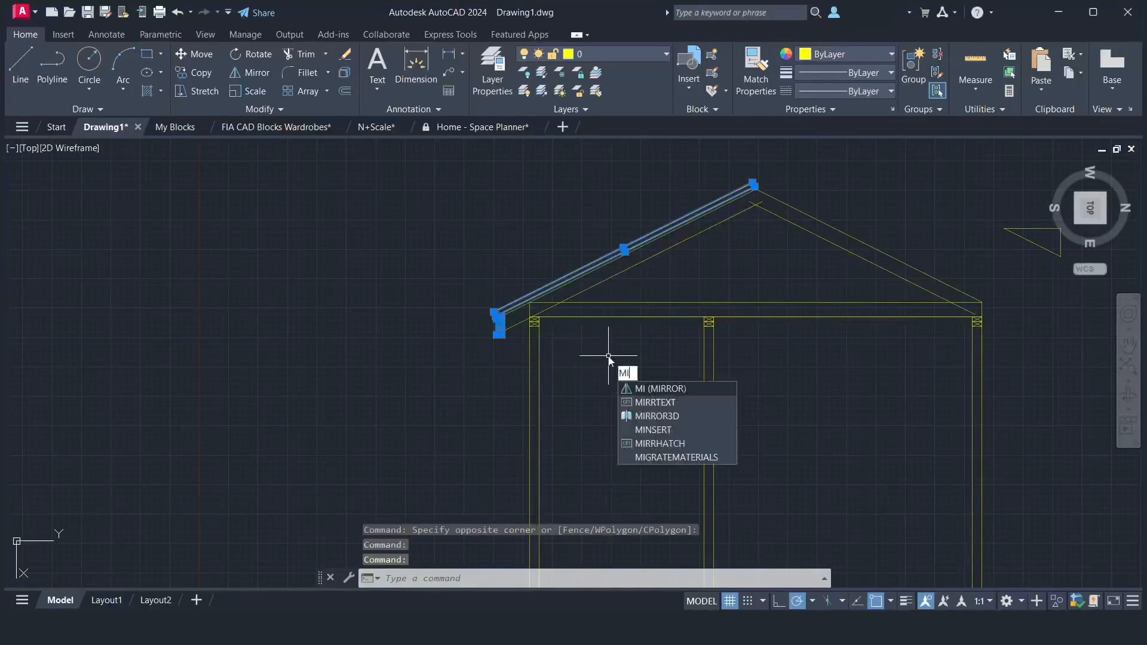
- Mirror the selected roof layers and fascia board about the vertical centerline through the ridge, keeping the source objects
key("Return")
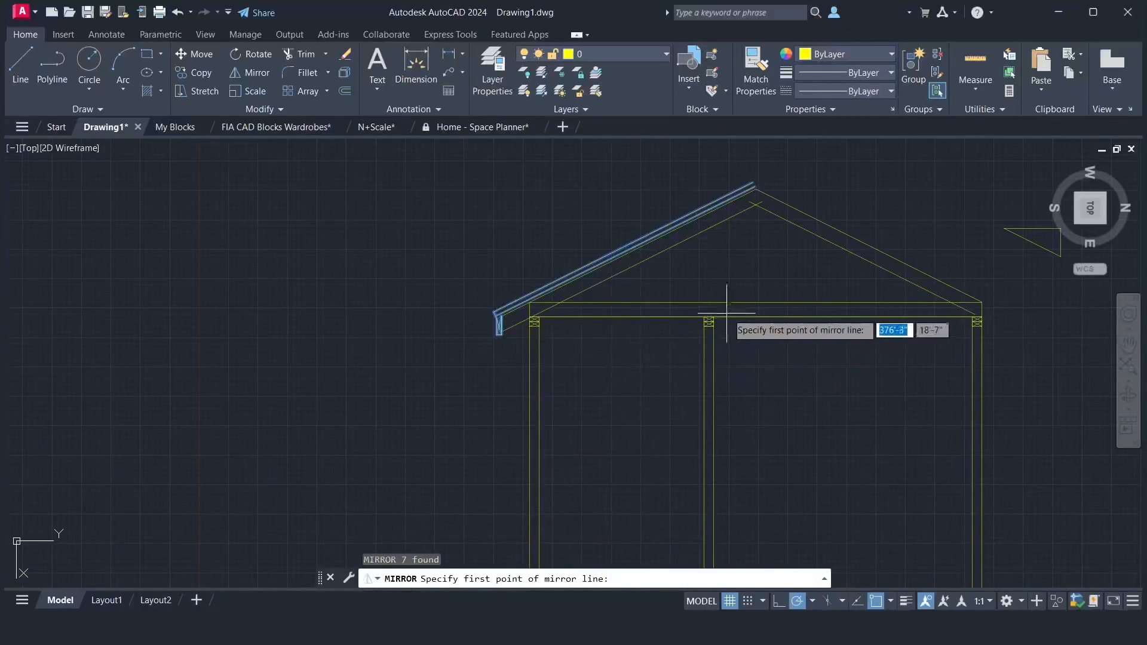
left_click(755, 302)
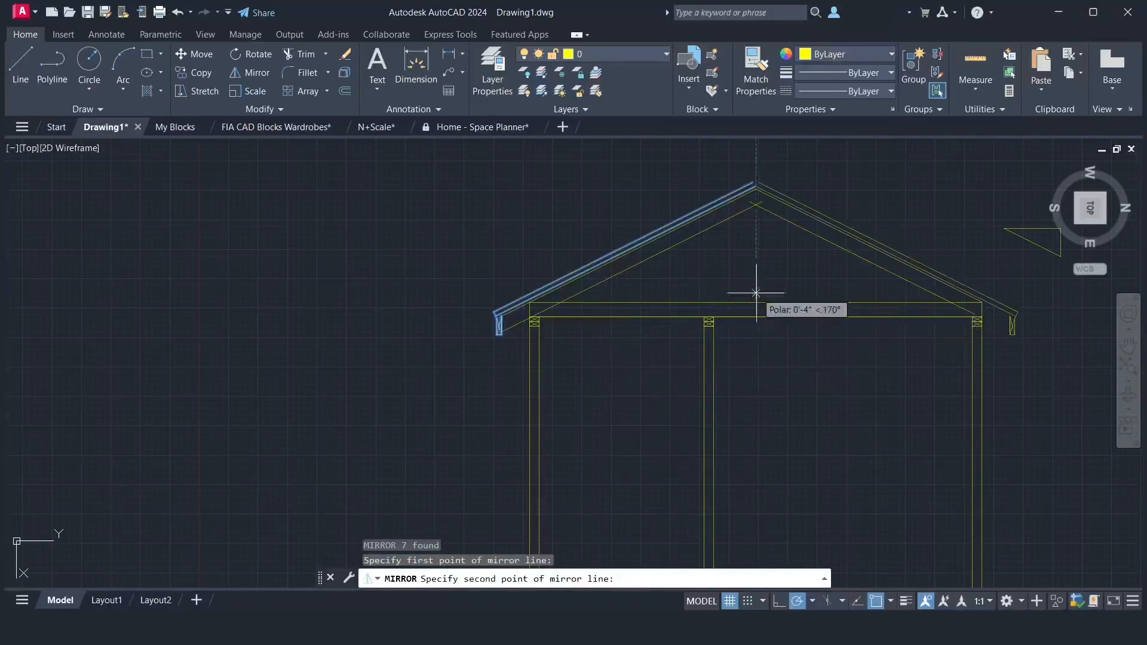
left_click(755, 281)
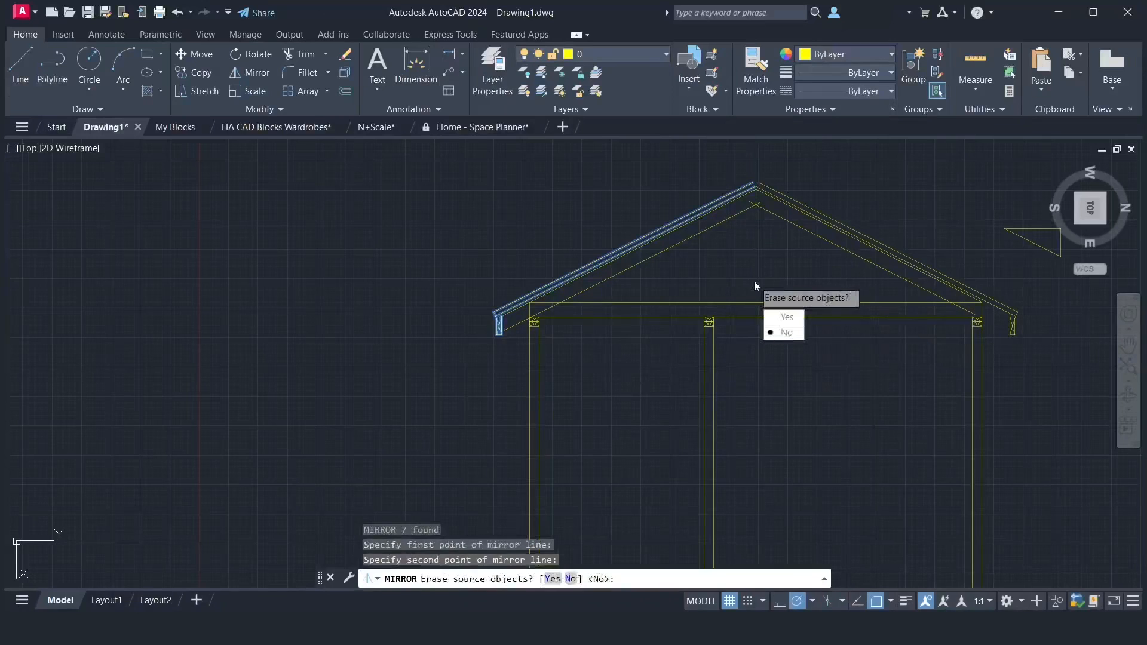
key("Return")
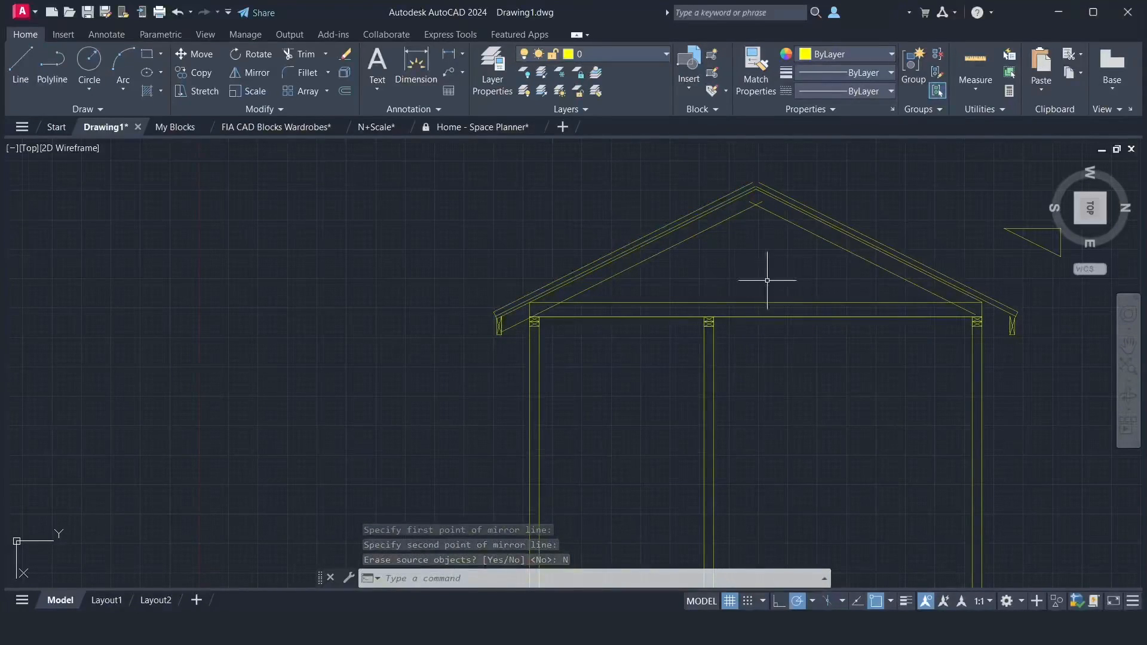
- Extend the upper and lower rafter lines of the mirrored roof slope to the new fascia board
left_click(1129, 347)
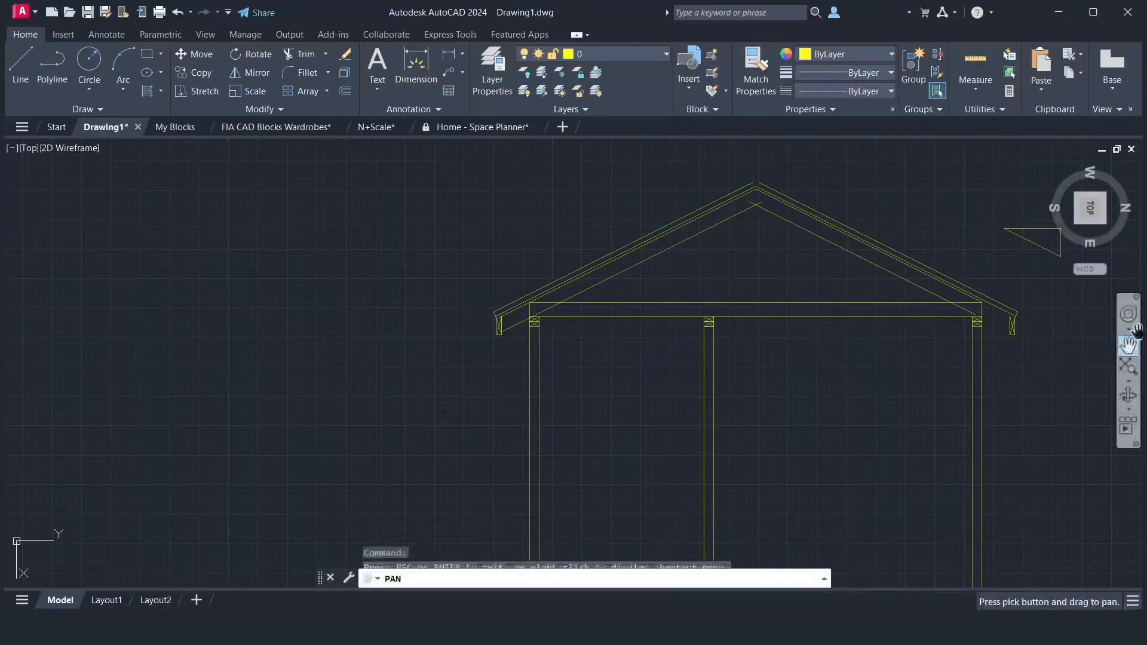
mouse_move(1022, 335)
left_mouse_down()
mouse_move(859, 385)
mouse_move(855, 399)
left_mouse_up()
scroll(870, 392, "up", 2)
scroll(874, 387, "up", 2)
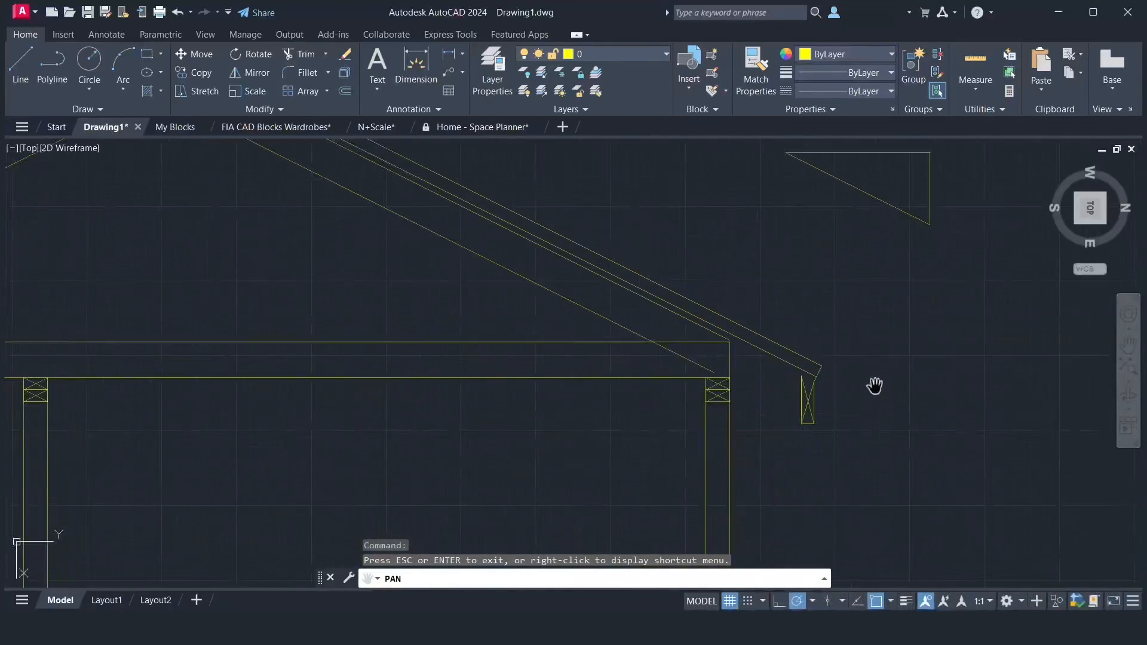
left_click_drag(771, 396, 839, 416)
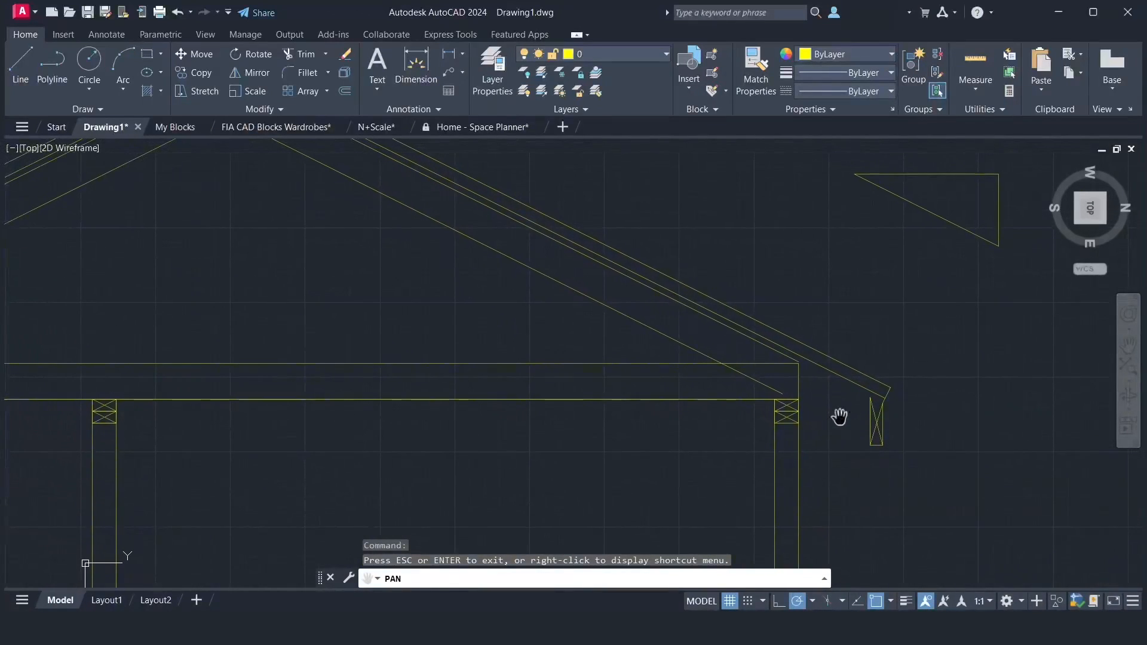
right_click(839, 417)
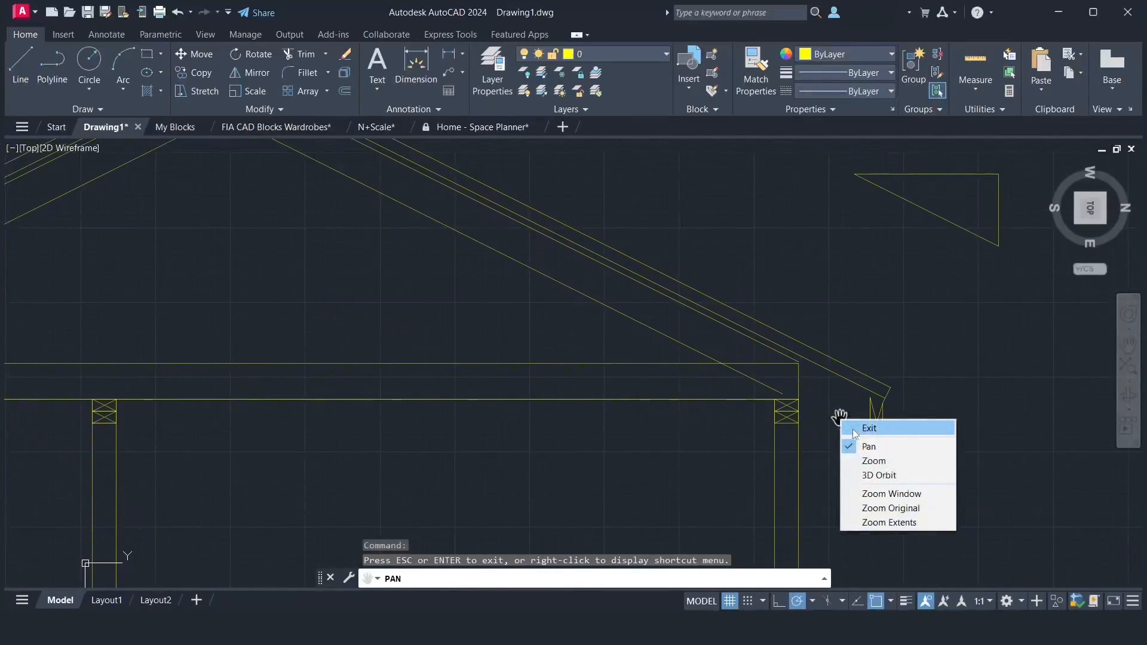
left_click(853, 430)
type("ex")
key("Return")
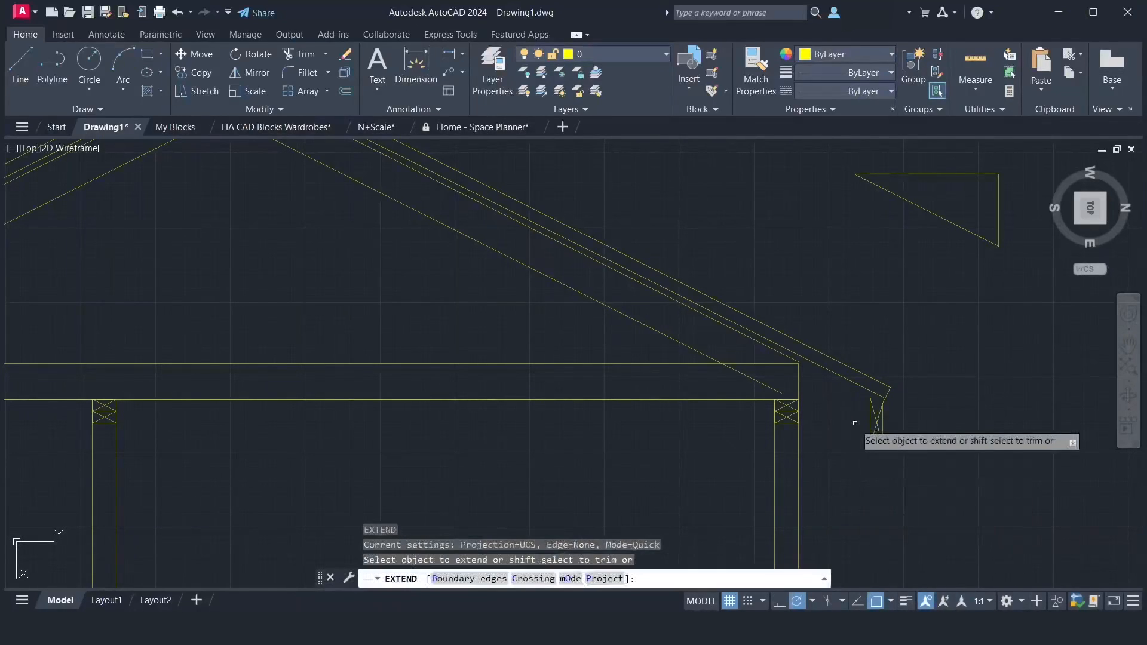
left_click(778, 352)
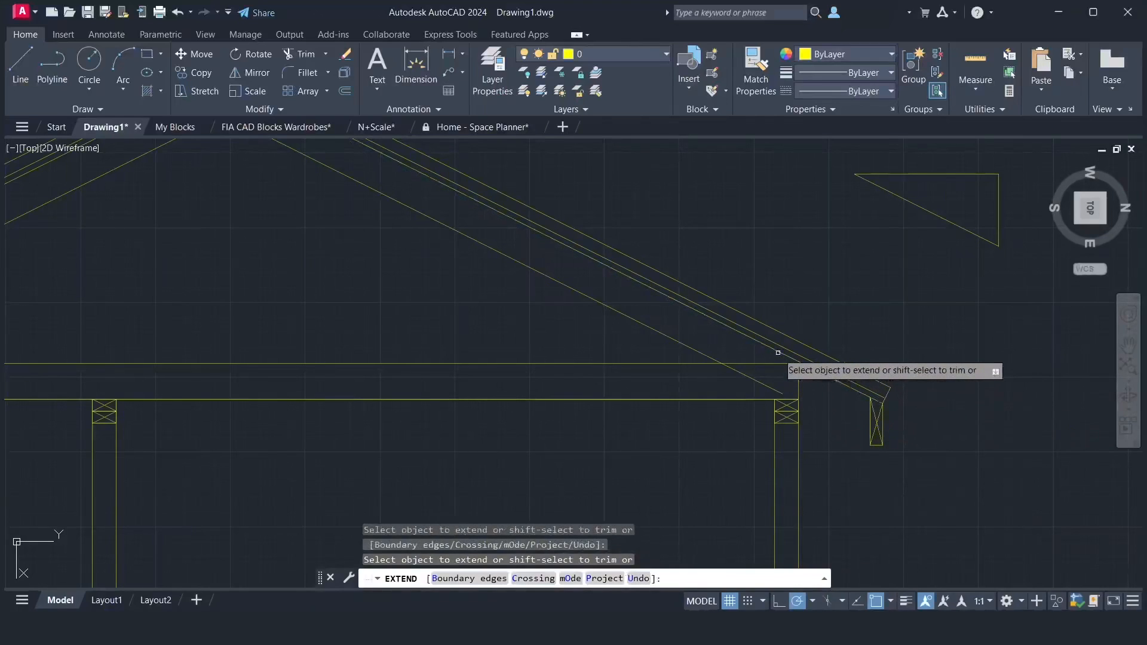
left_click(768, 387)
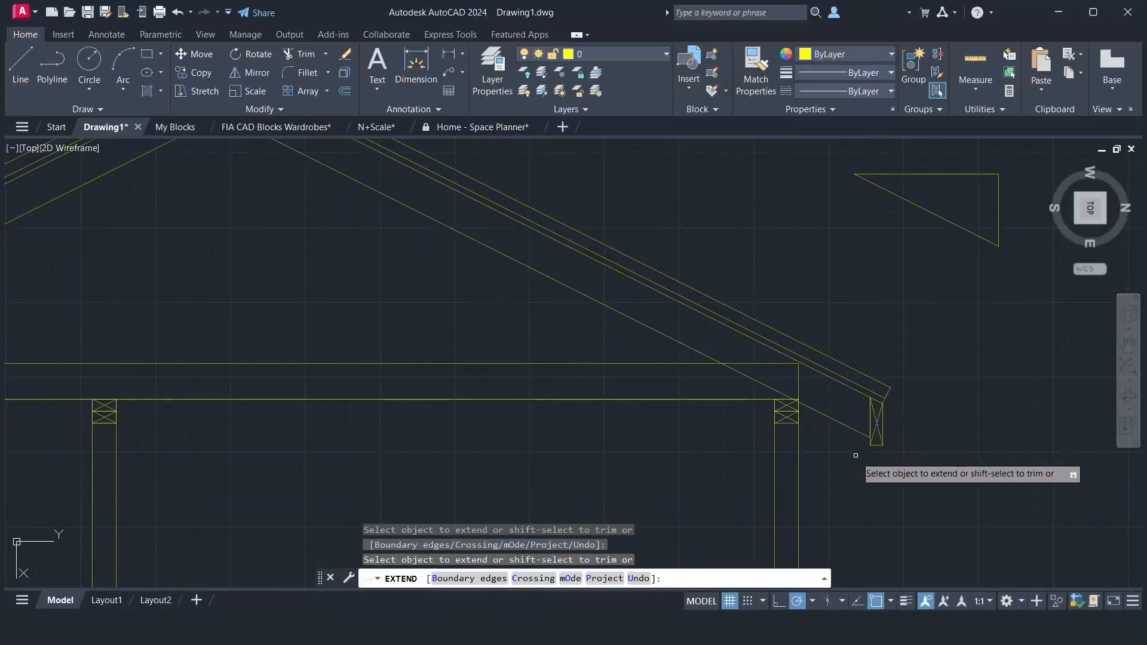
key("Return")
- Trim the extended lower rafter line where it crosses the ceiling joist and the wall's top plates
type("tr")
key("Return")
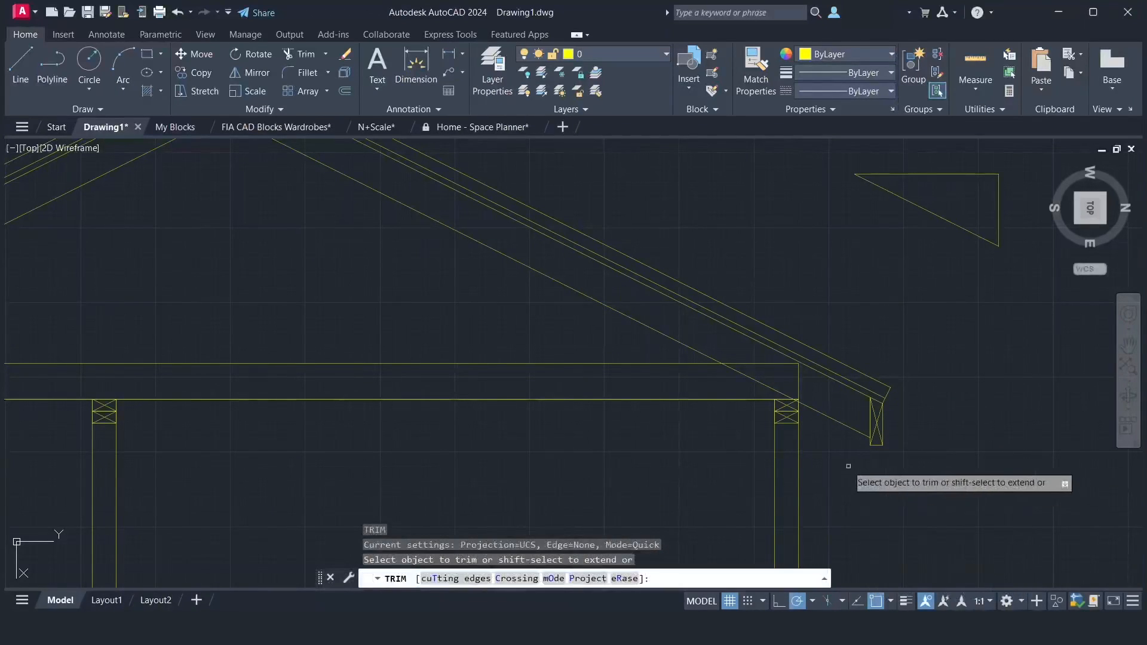
left_click(769, 389)
scroll(796, 399, "up", 2)
scroll(796, 399, "up", 2)
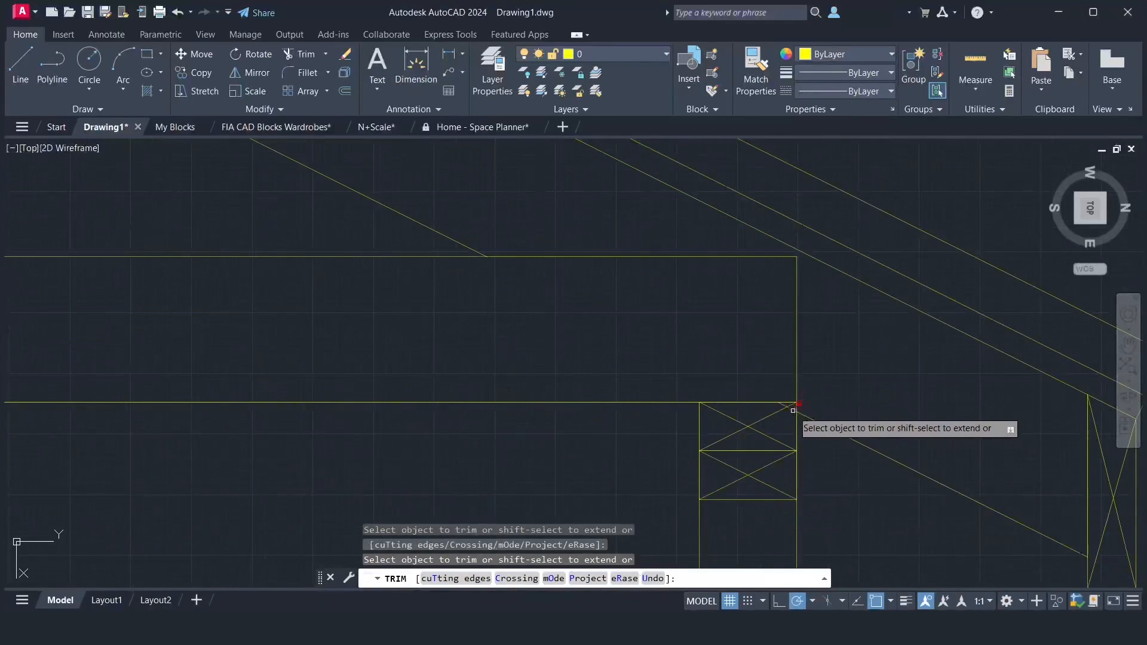
left_click(793, 410)
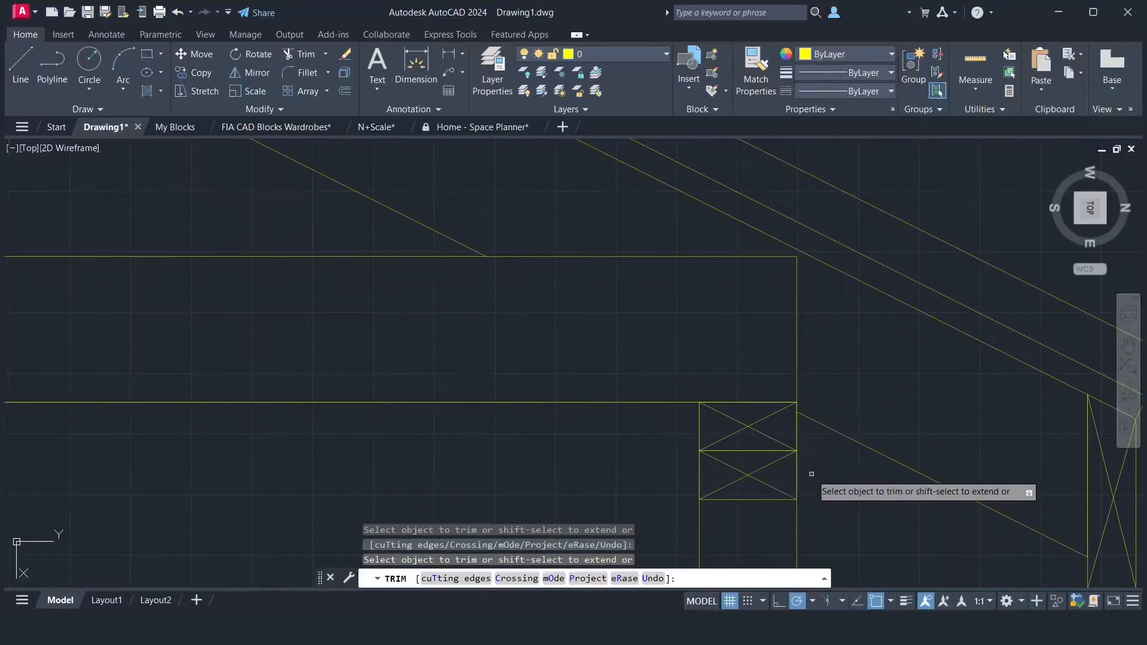
scroll(812, 475, "down", 4)
scroll(815, 474, "down", 2)
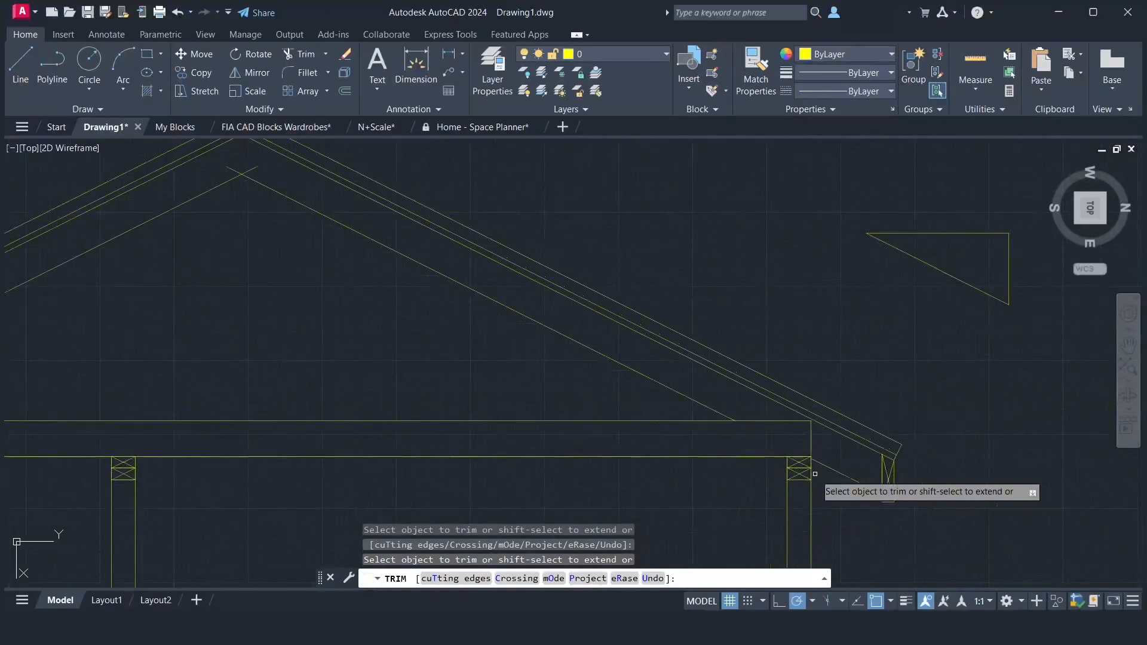
key("Return")
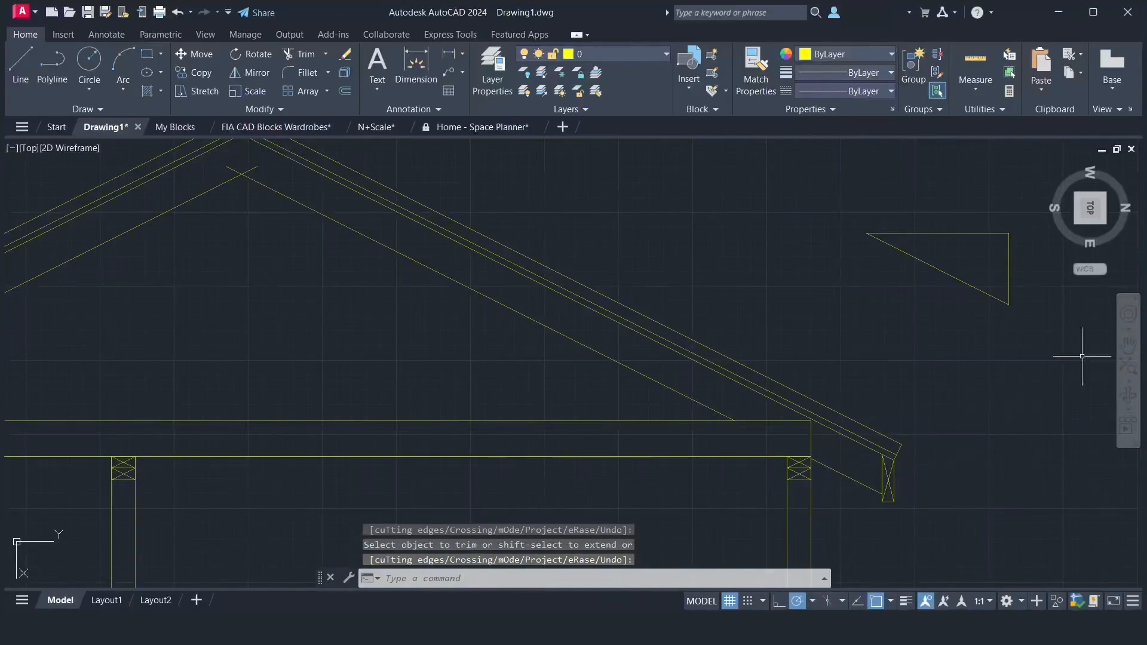
- Draw a vertical line straight down from the rafters' peak, ending below the crossing of the lower rafter lines
left_click(1128, 345)
mouse_move(535, 345)
left_mouse_down()
mouse_move(507, 371)
mouse_move(745, 463)
mouse_move(811, 455)
left_mouse_up()
right_click(689, 426)
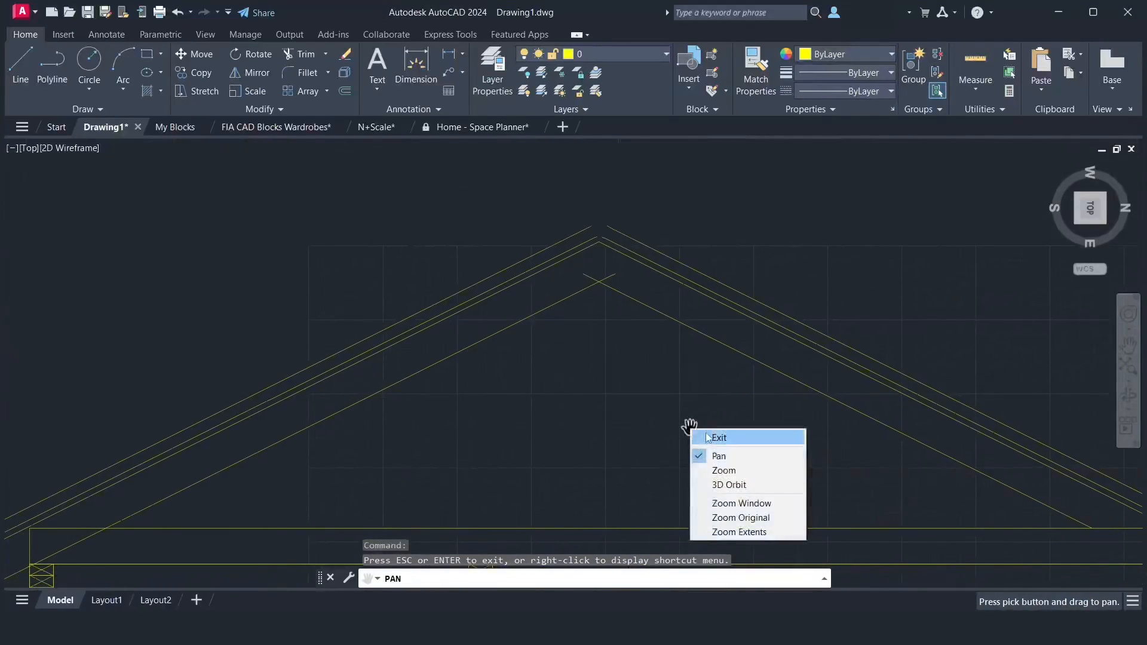
left_click(708, 435)
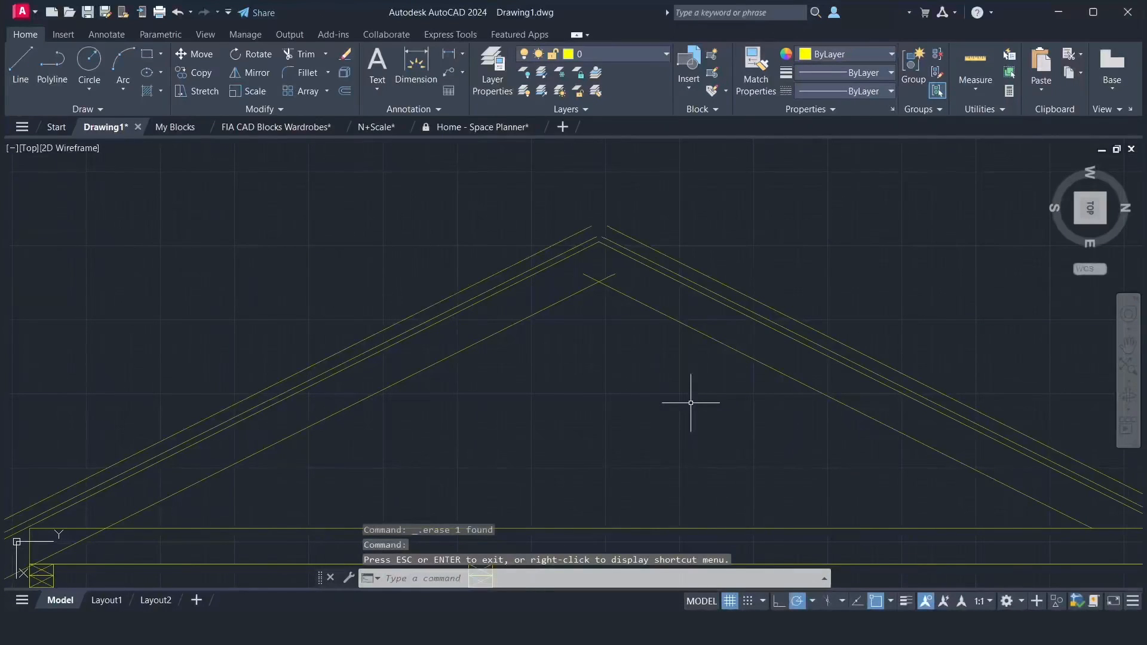
type("l")
key("Return")
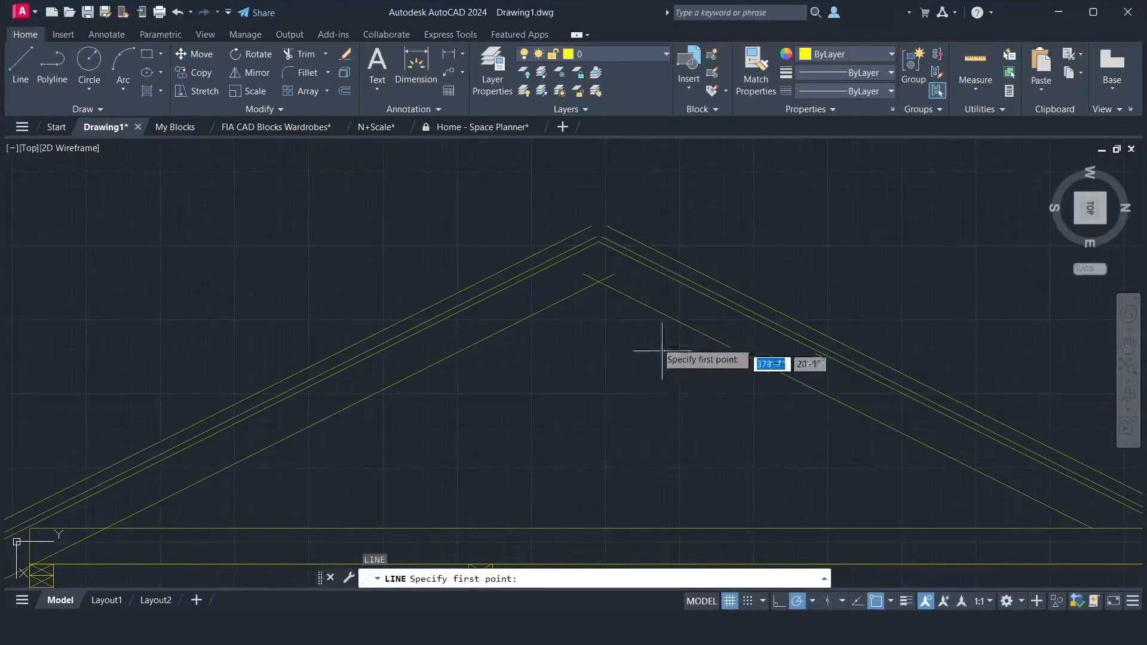
left_click(598, 242)
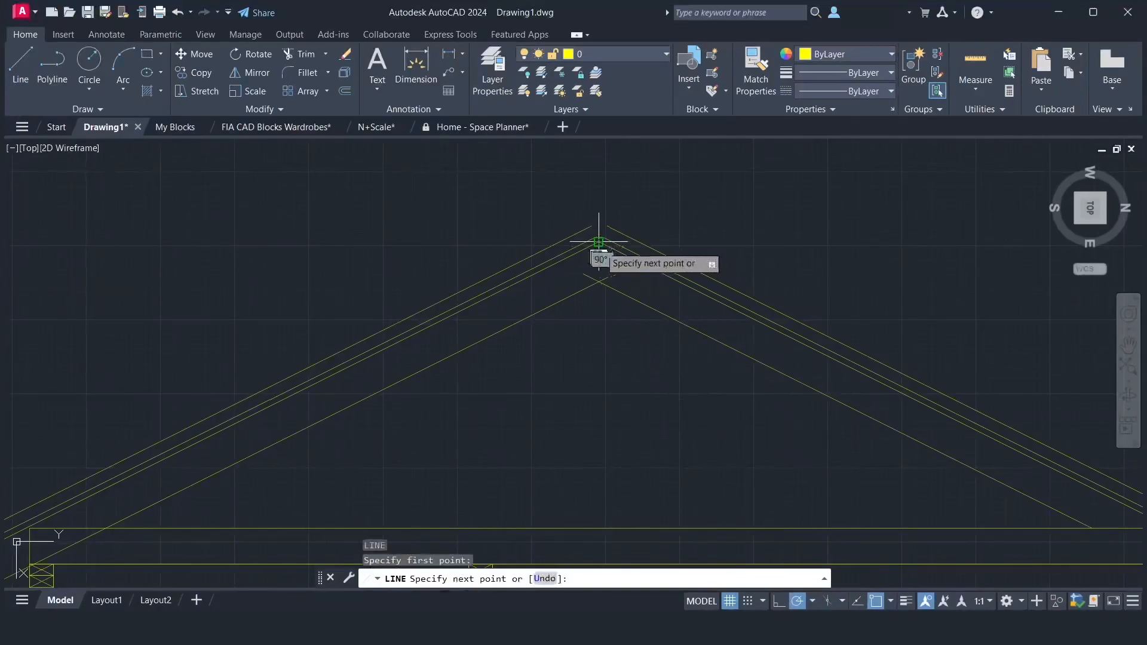
left_click(598, 374)
key("Return")
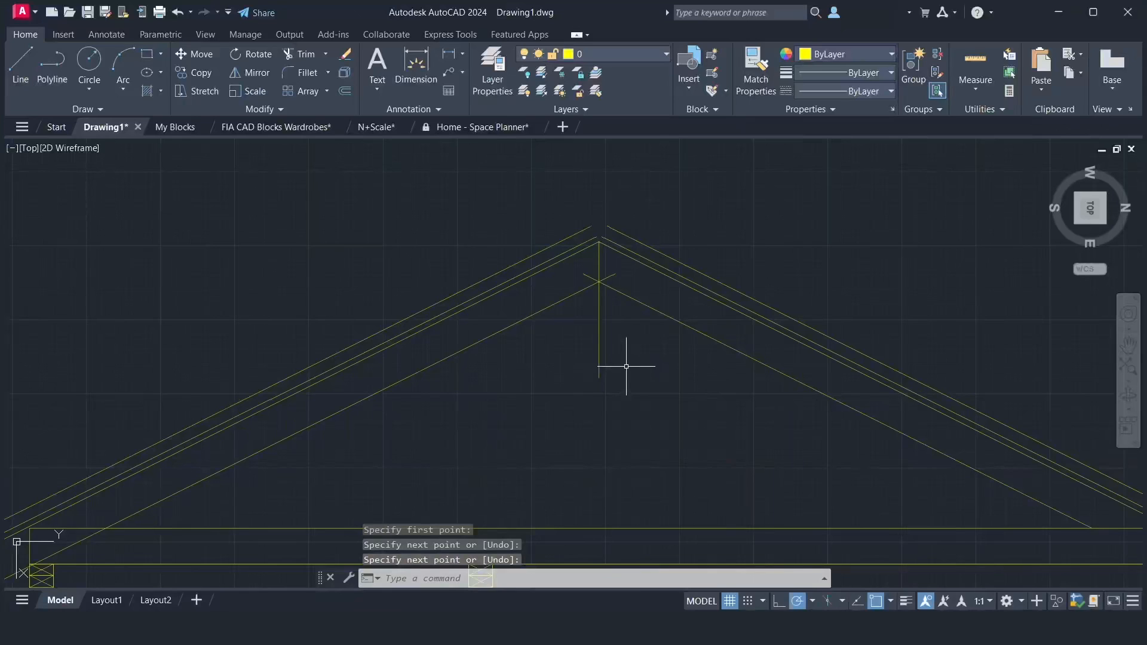
- Offset the vertical ridge line 1 inch to each side
type("o")
key("Return")
type("1")
key("Return")
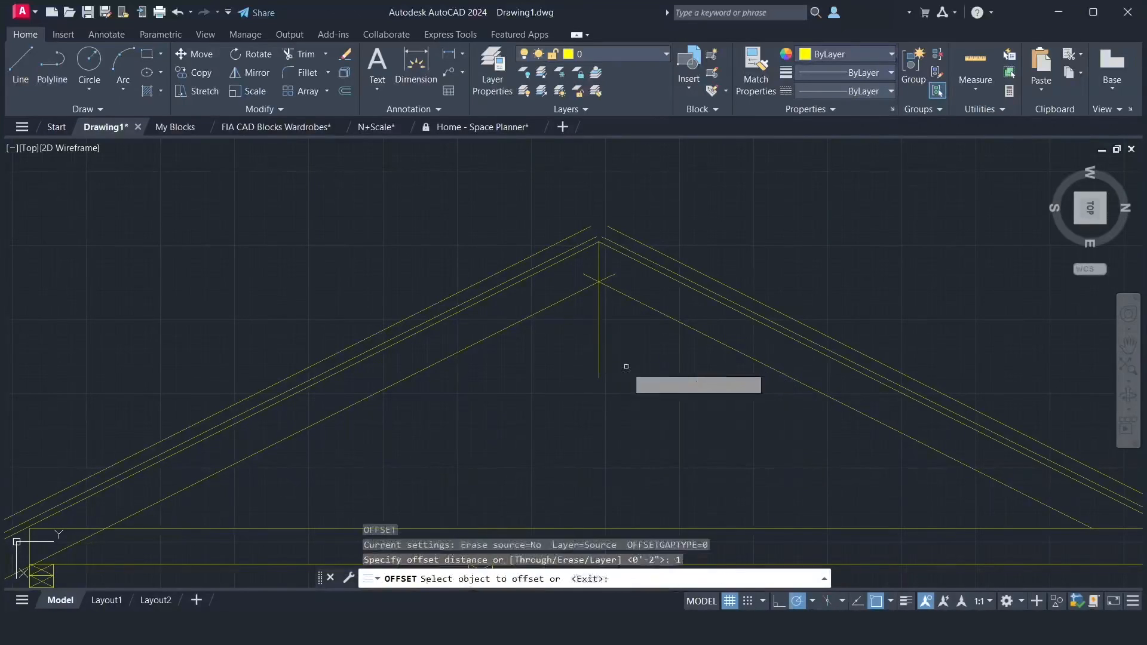
left_click(600, 356)
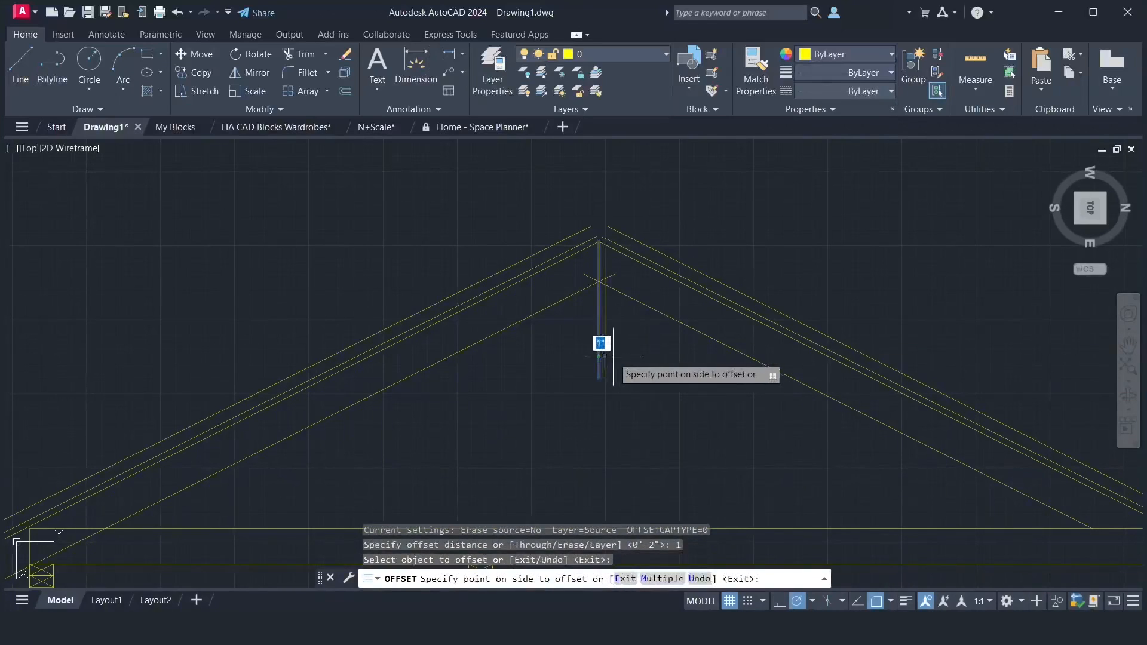
left_click(628, 365)
left_click(600, 361)
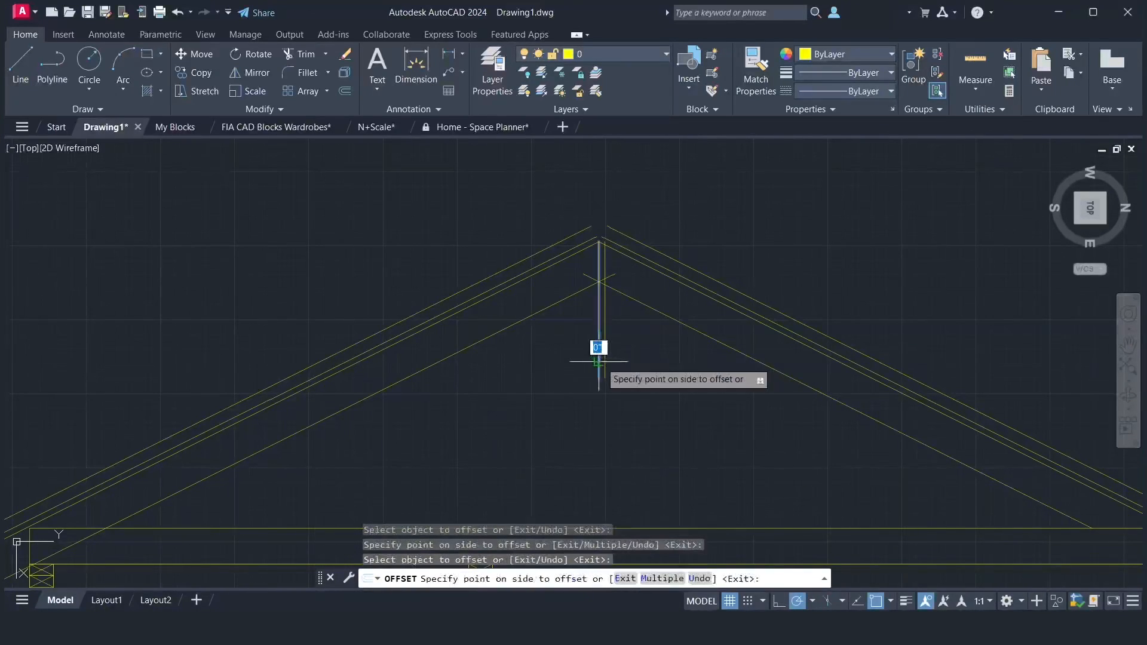
left_click(558, 373)
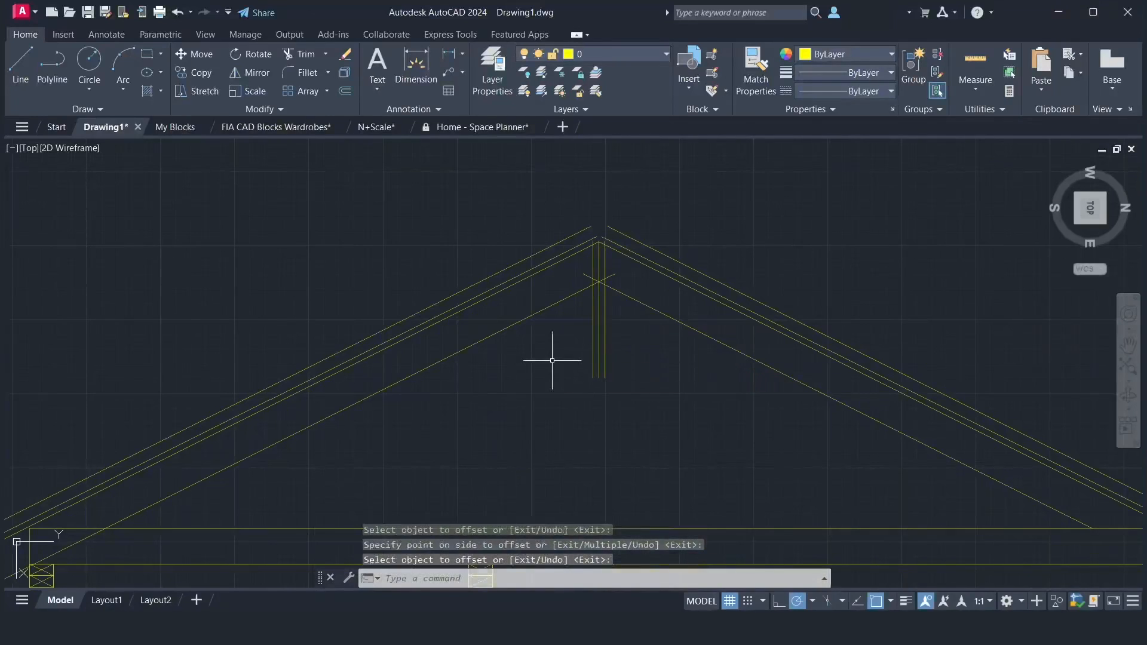
- Draw a short horizontal line between the two offset verticals where they meet the rafters' top edges
type("l")
key("Return")
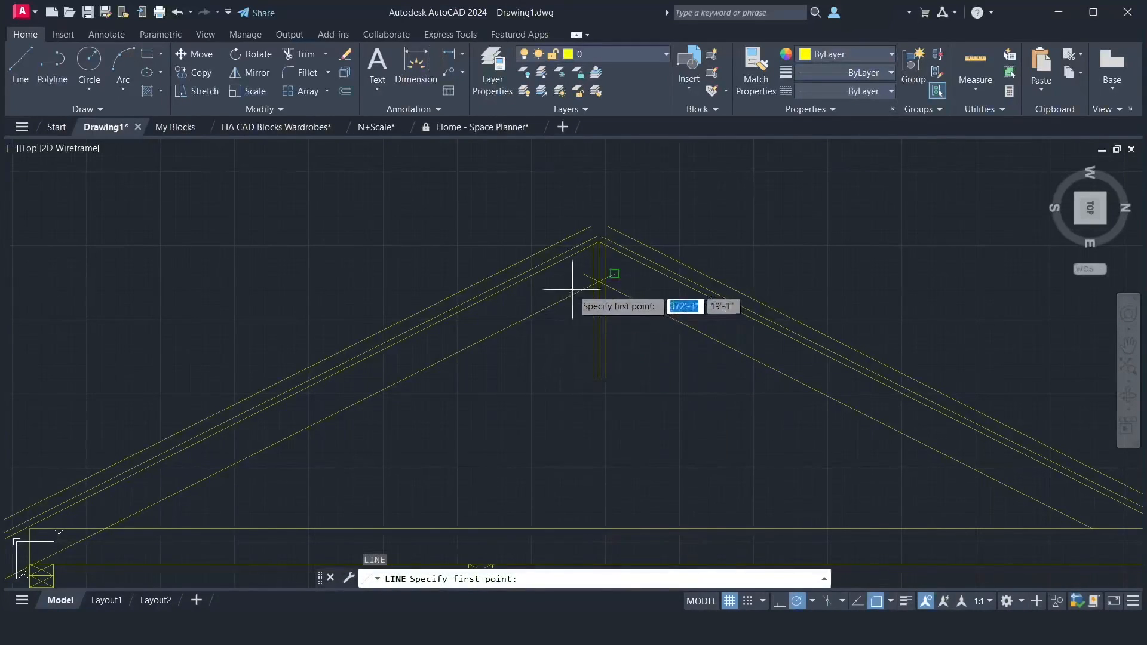
scroll(582, 261, "up", 4)
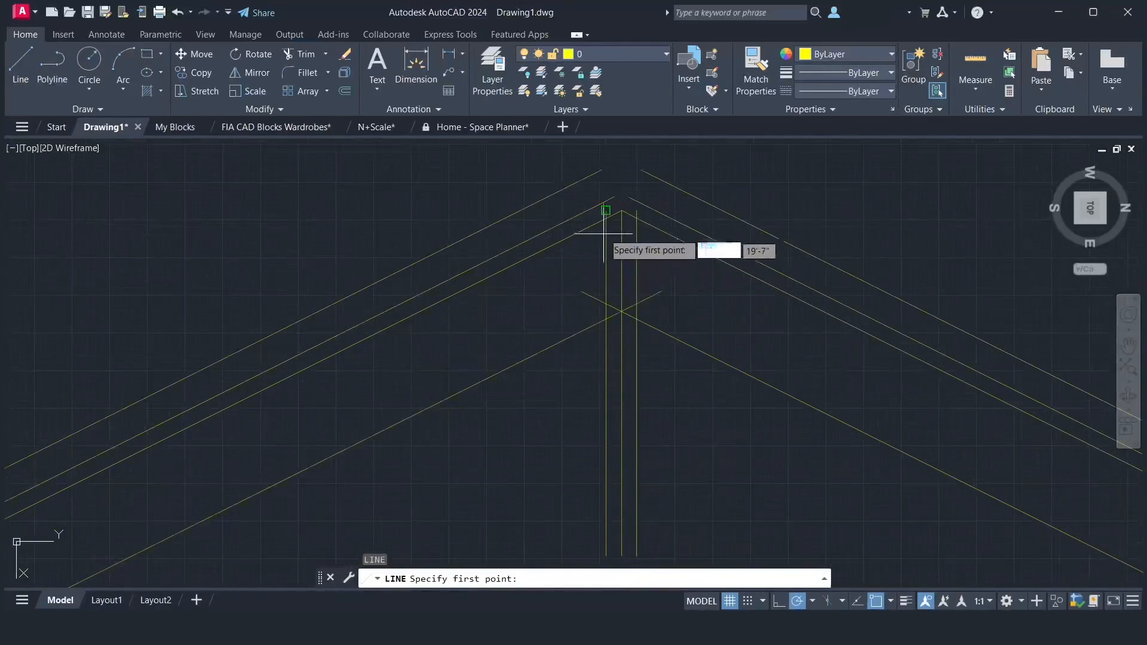
left_click(607, 218)
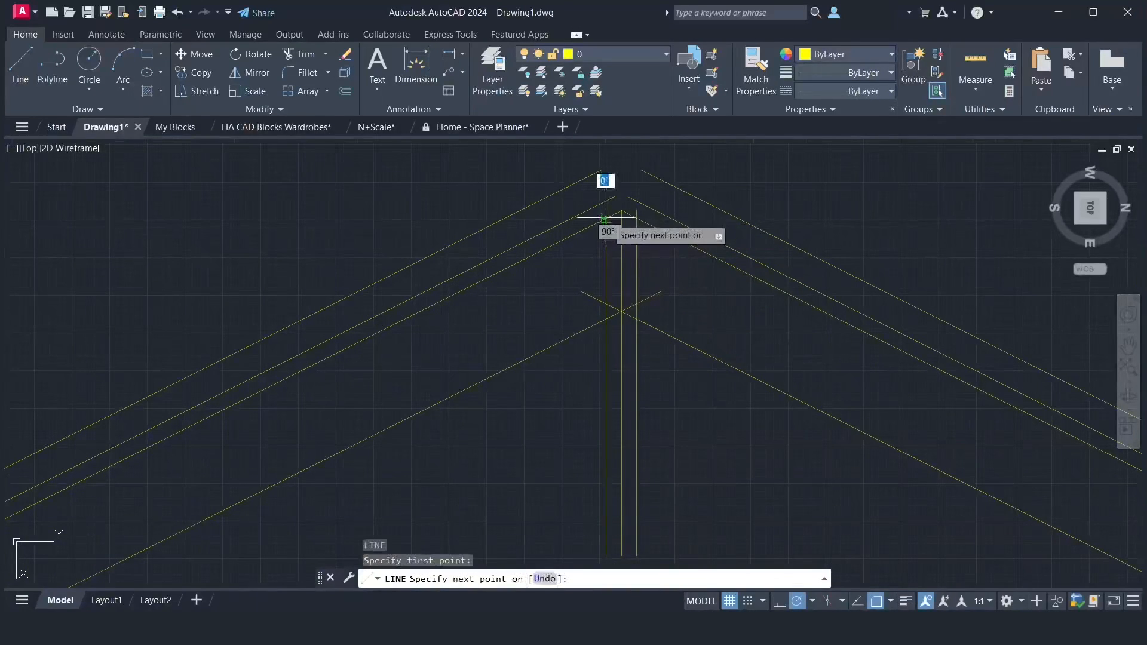
left_click(636, 219)
key("Return")
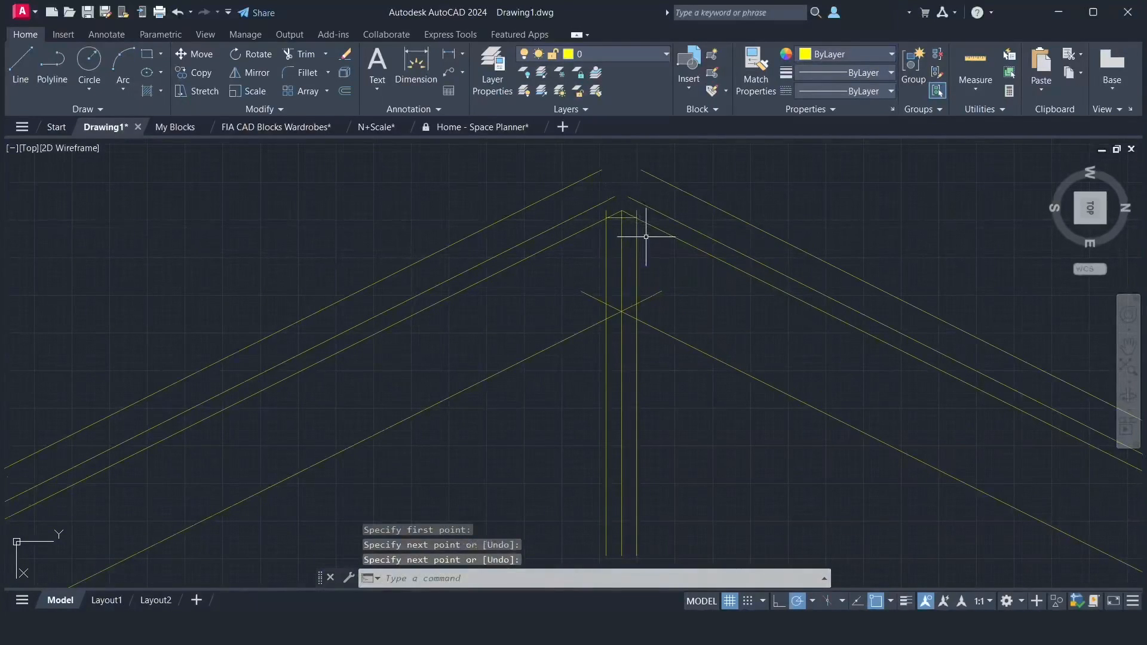
- Offset the short horizontal line 8 inches downward to form the bottom of the ridge board
key("Return")
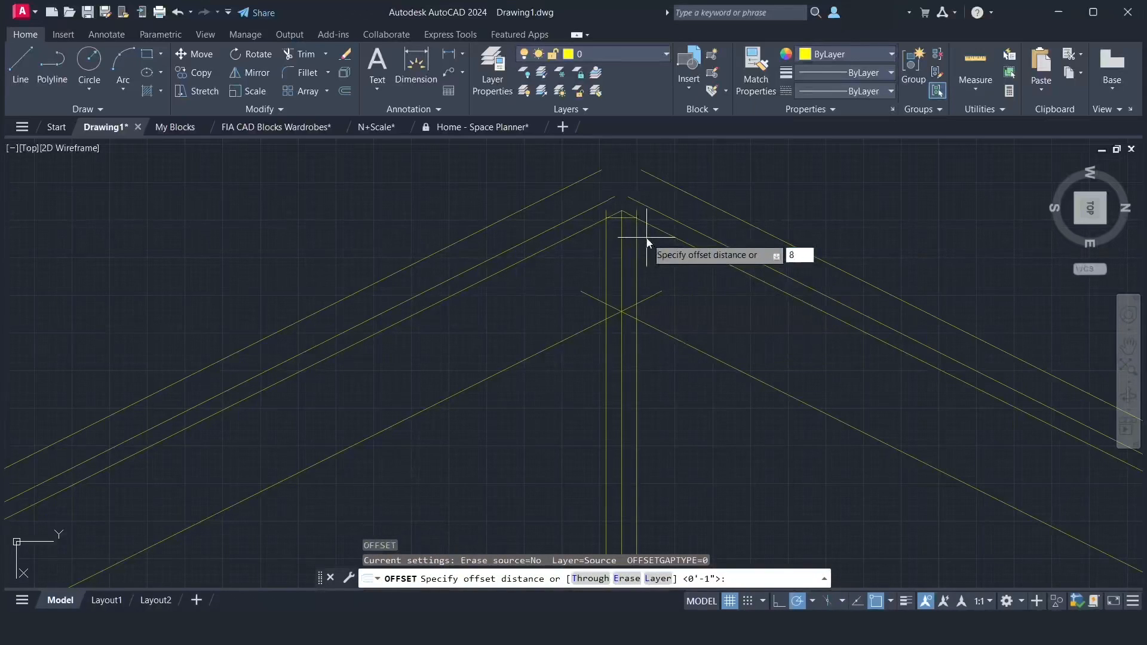
key("Return")
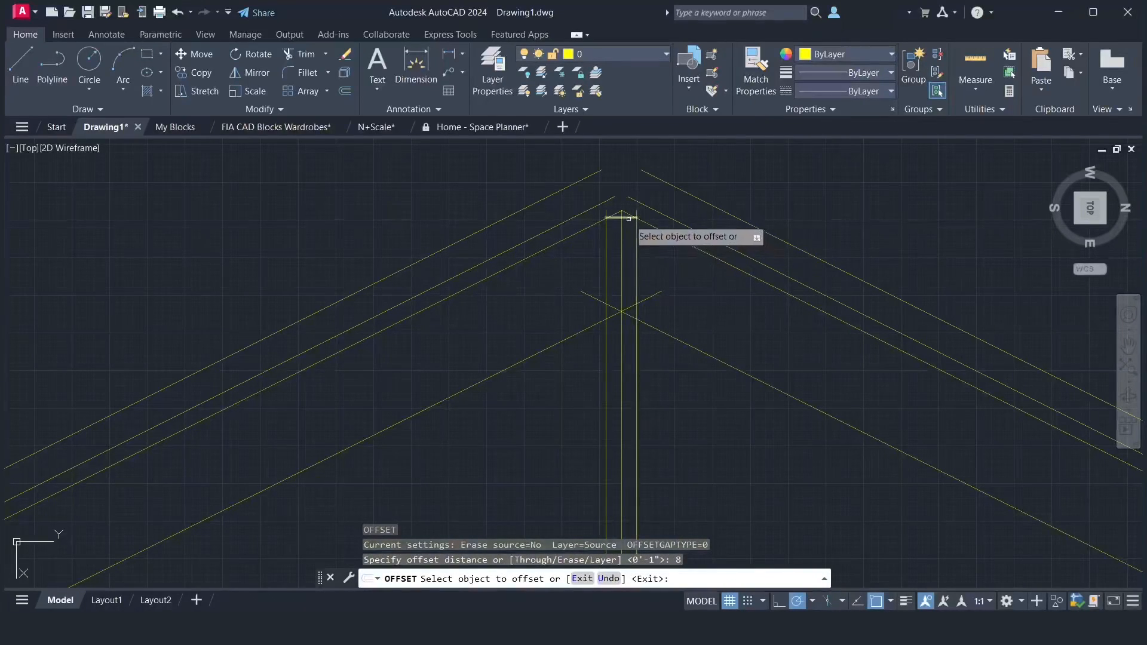
left_click(629, 219)
left_click(626, 273)
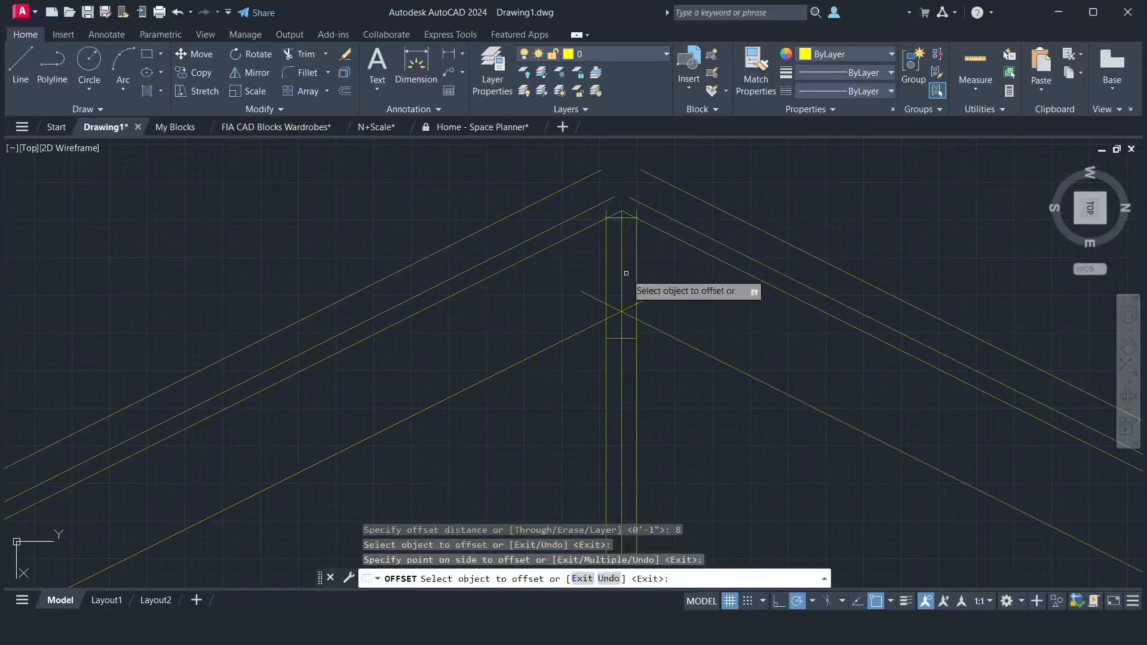
key("Return")
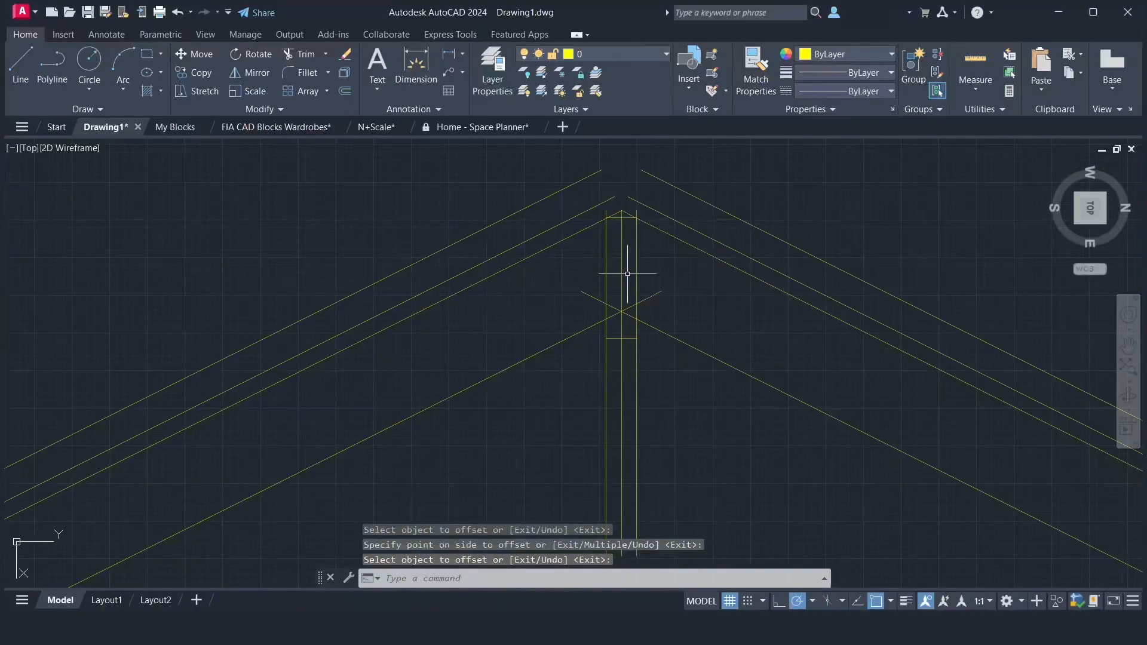
- Trim the line ends above the ridge board's top edge and the rafter and centre lines inside the board
type("tr")
key("Return")
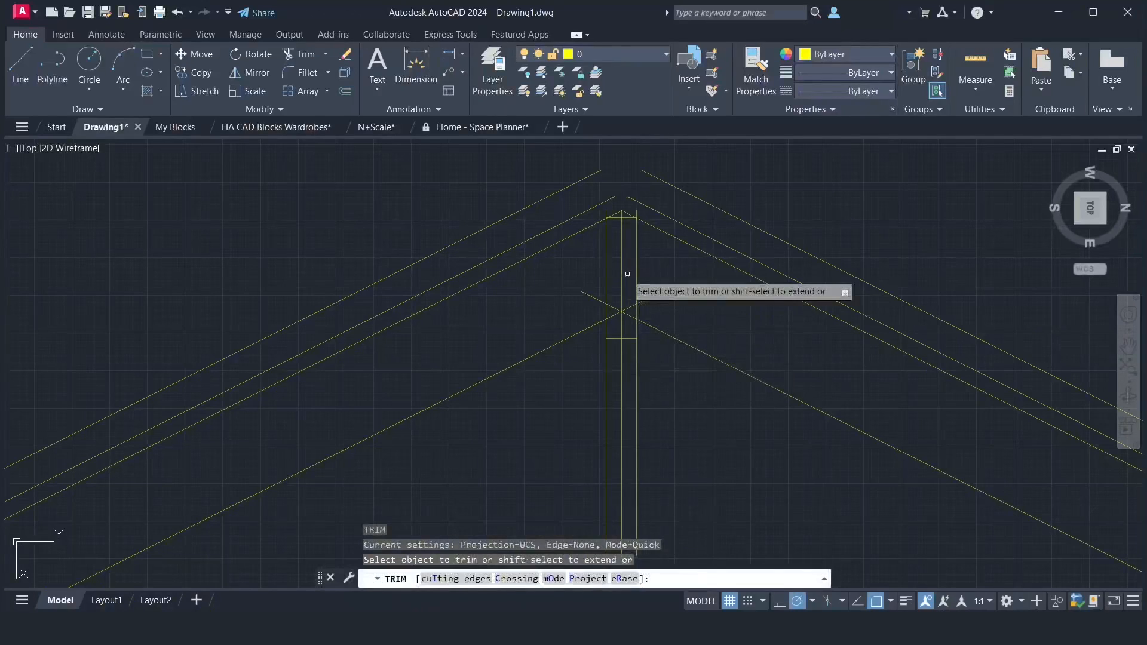
left_click(645, 213)
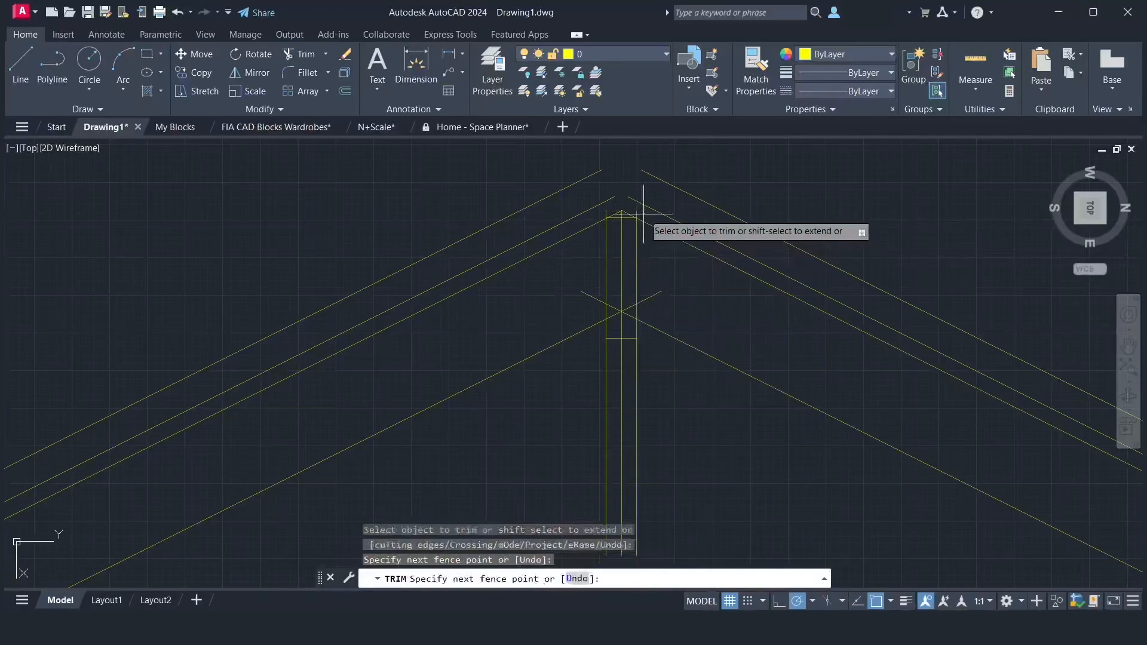
key("Return")
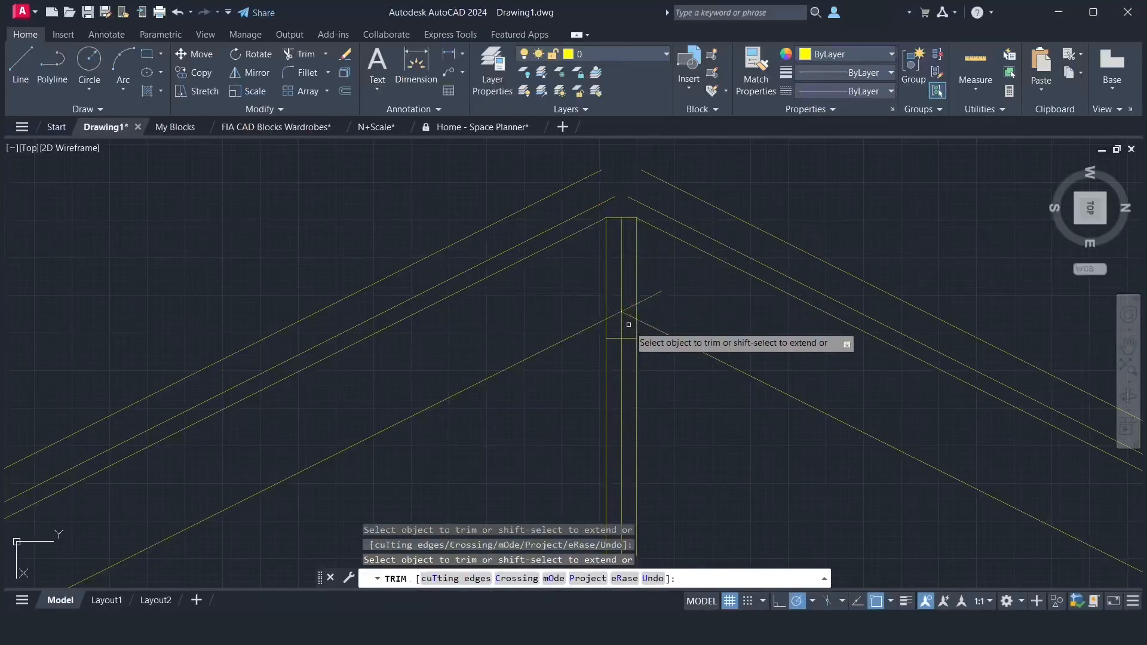
left_click(625, 296)
key("Return")
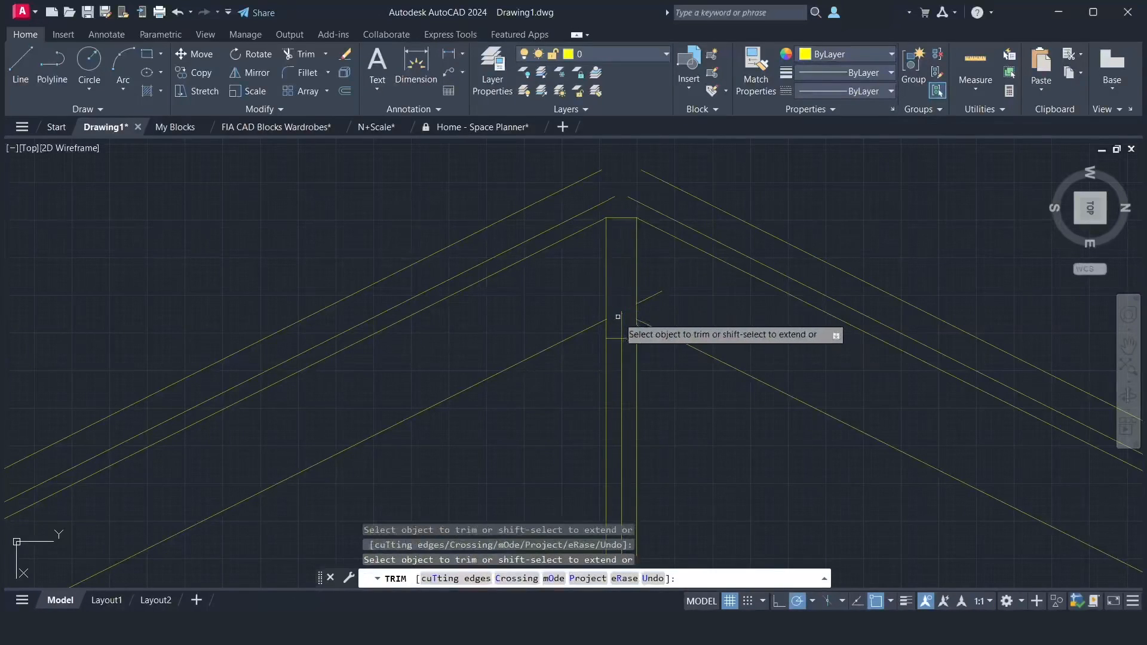
- Trim the leftover rafter stub beside the ridge board and the vertical lines extending below its bottom edge
left_click(651, 297)
left_click(653, 359)
left_click(568, 377)
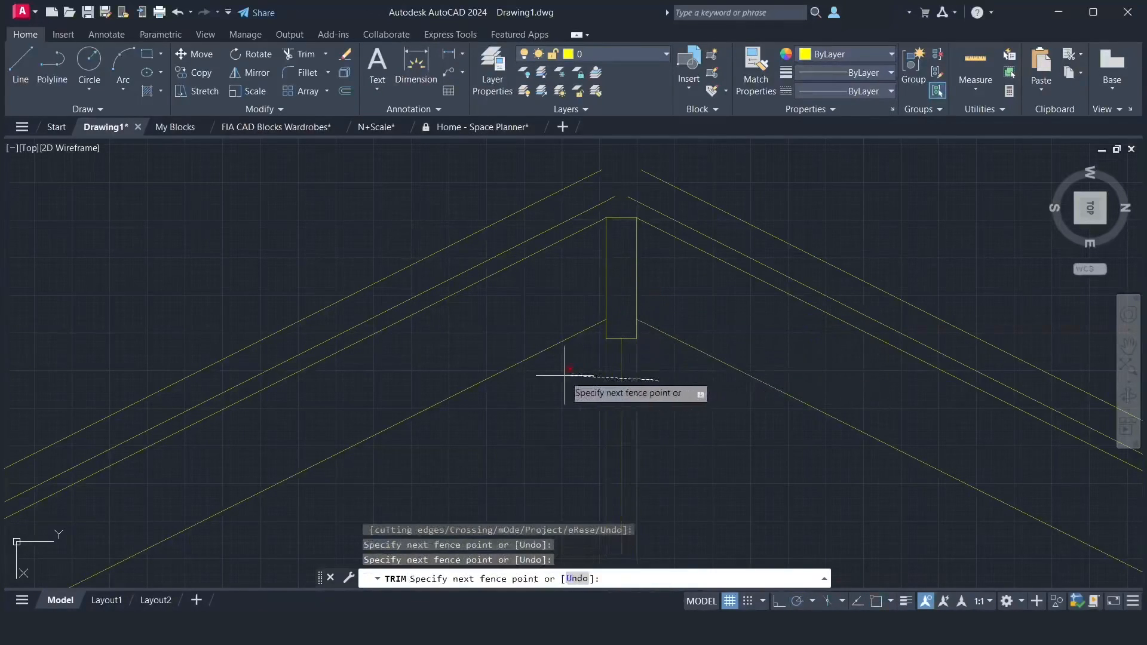
key("Return")
key("Return")
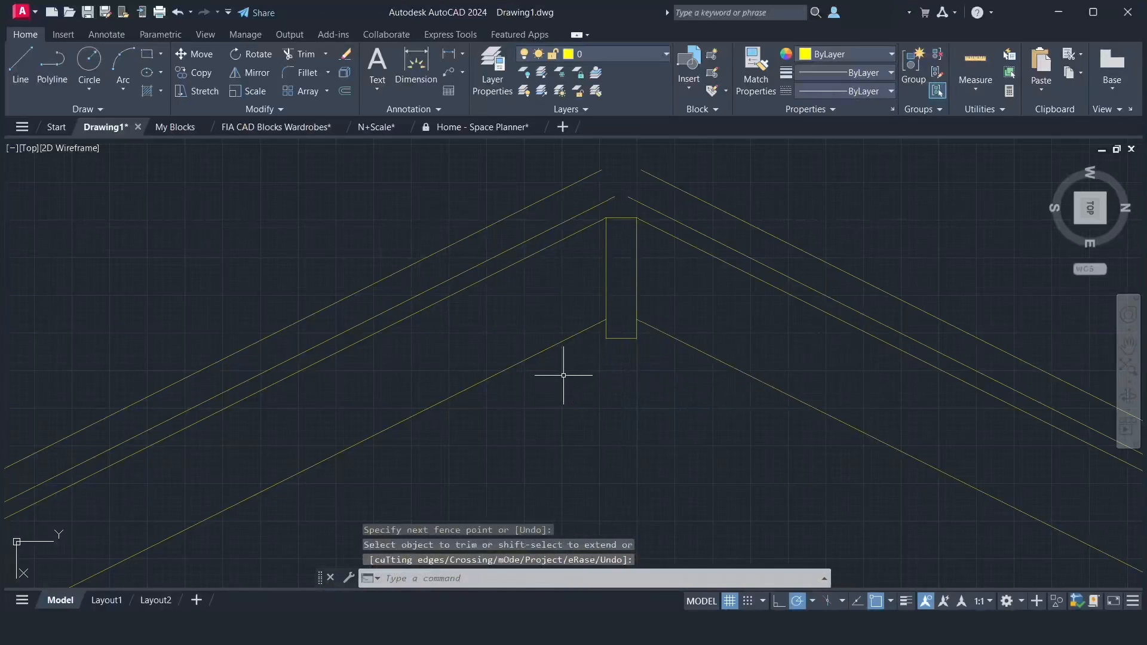
- Draw two crossing diagonal lines between the opposite corners of the ridge board
type("L")
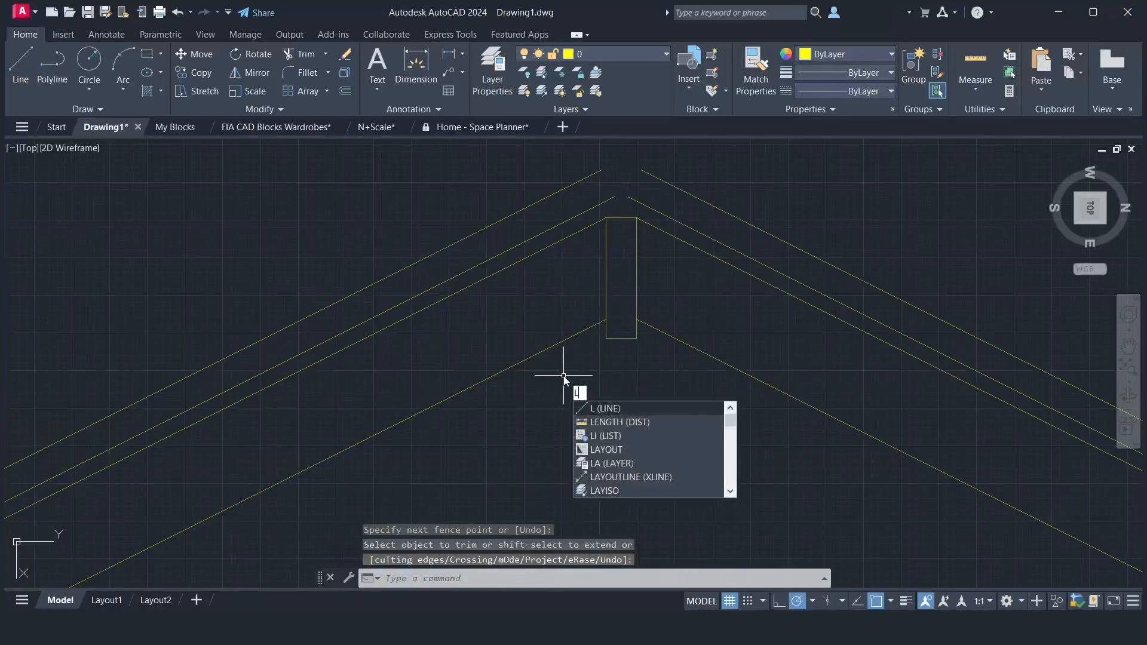
key("Return")
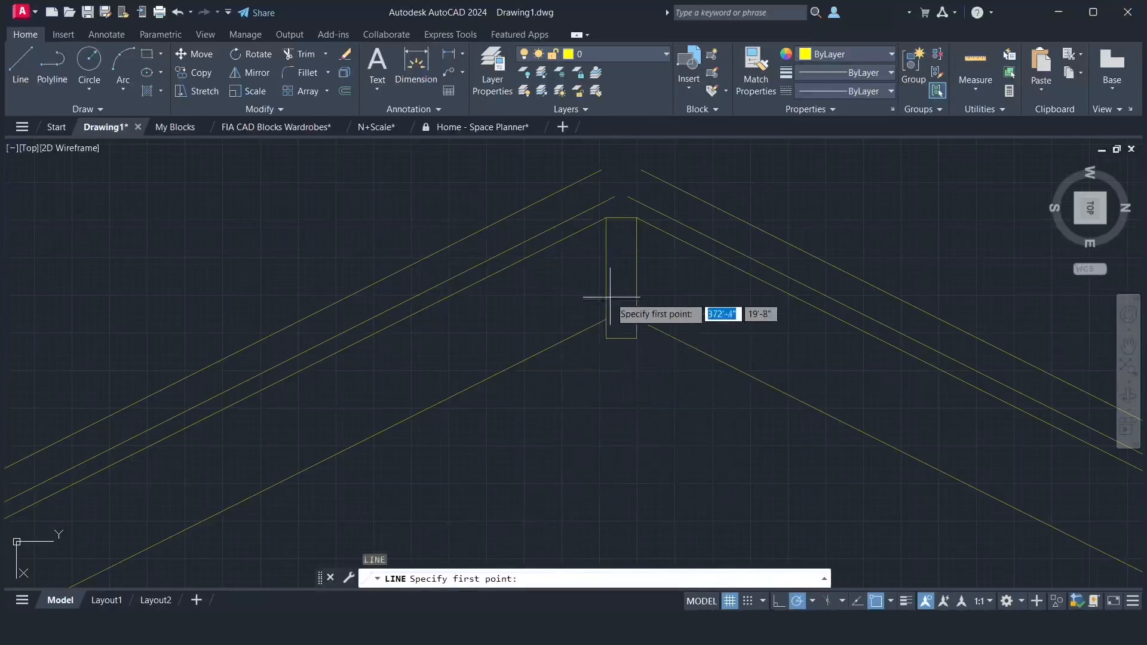
left_click(637, 218)
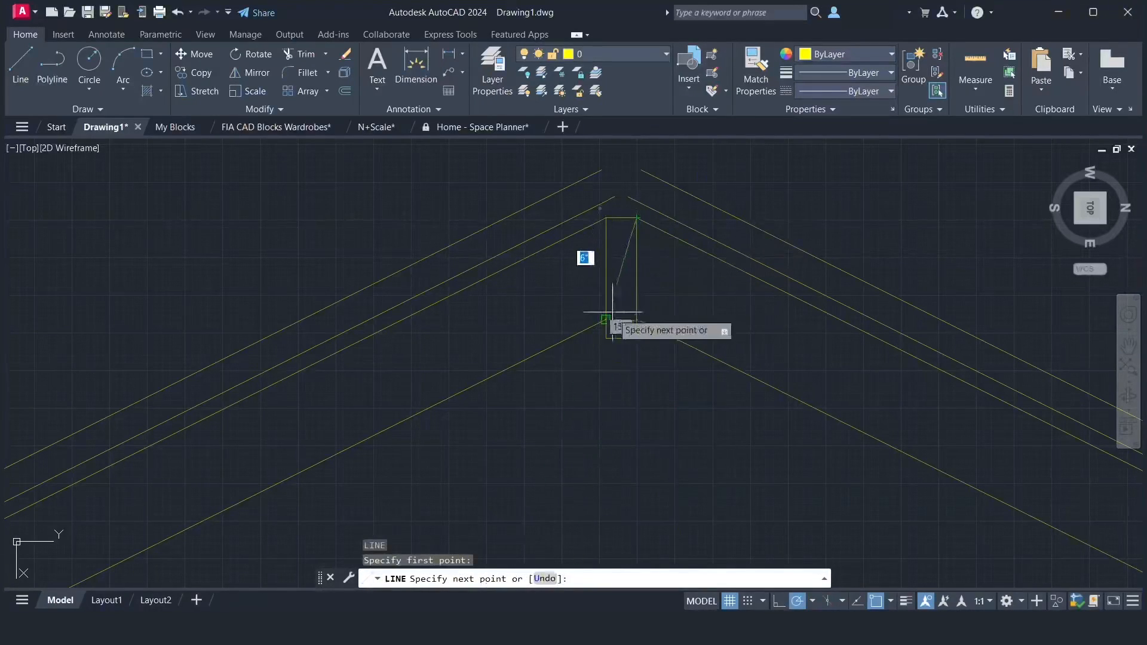
left_click(607, 338)
key("Return")
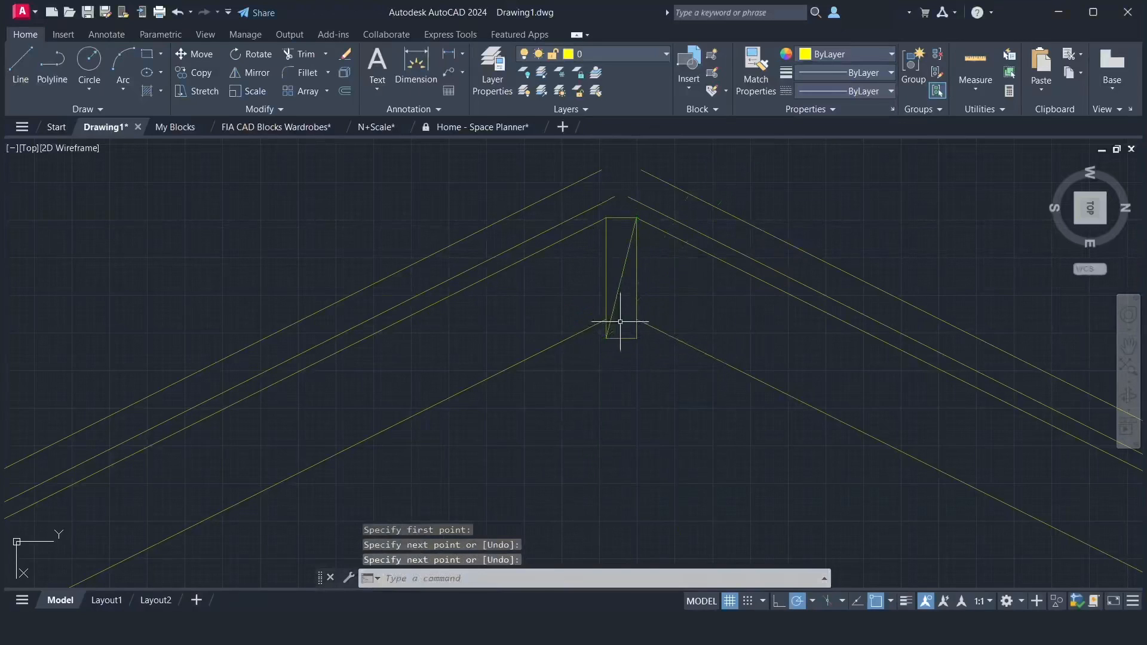
key("Return")
left_click(606, 218)
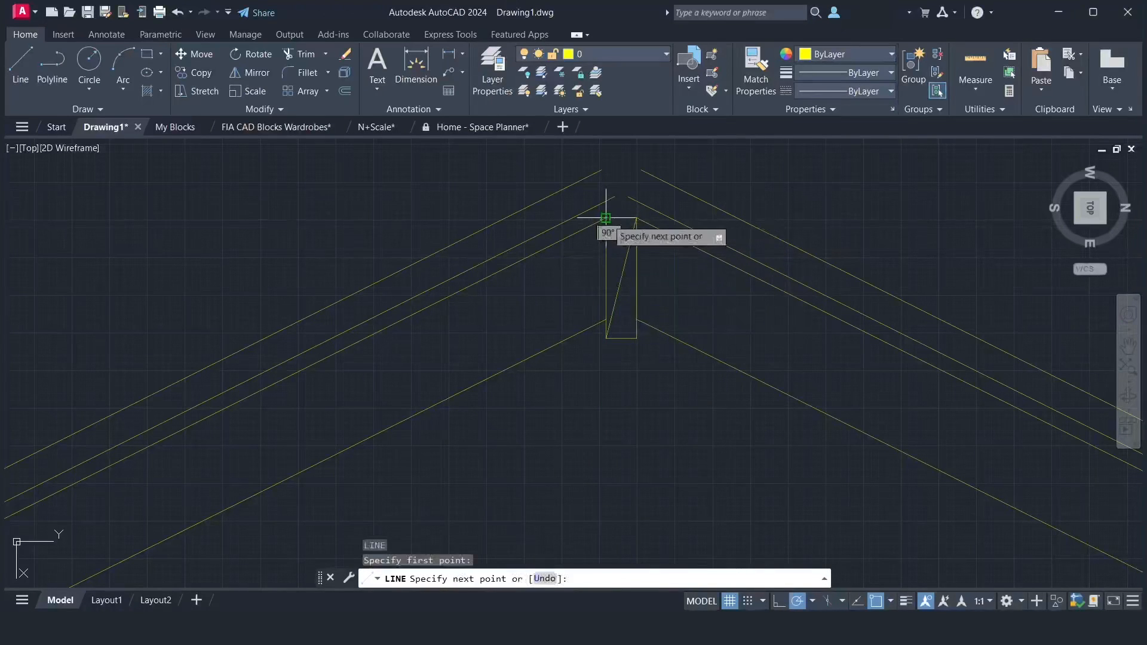
left_click(636, 338)
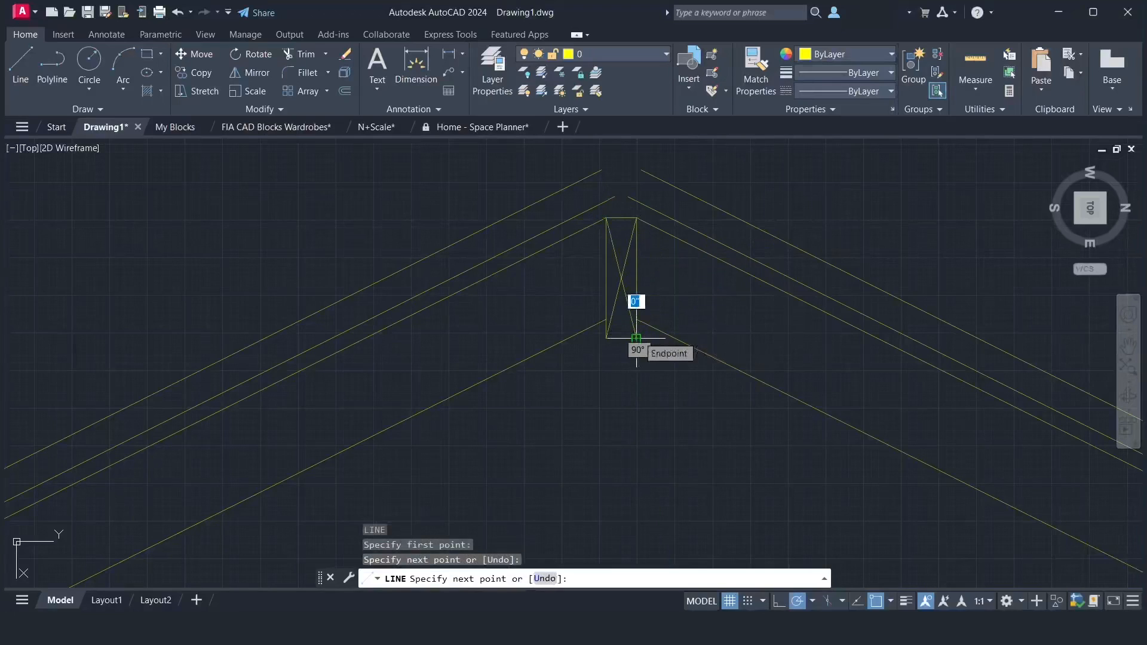
key("Return")
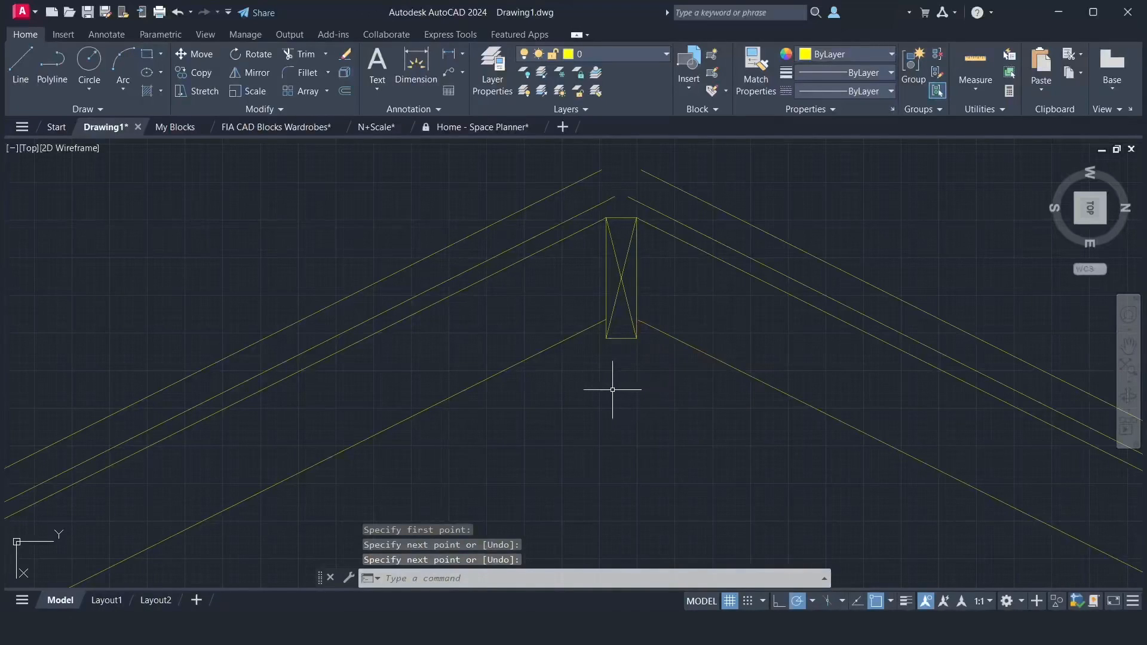
- Fillet the two inner roof layer lines above the ridge board with a 4-inch radius
type("f")
key("Return")
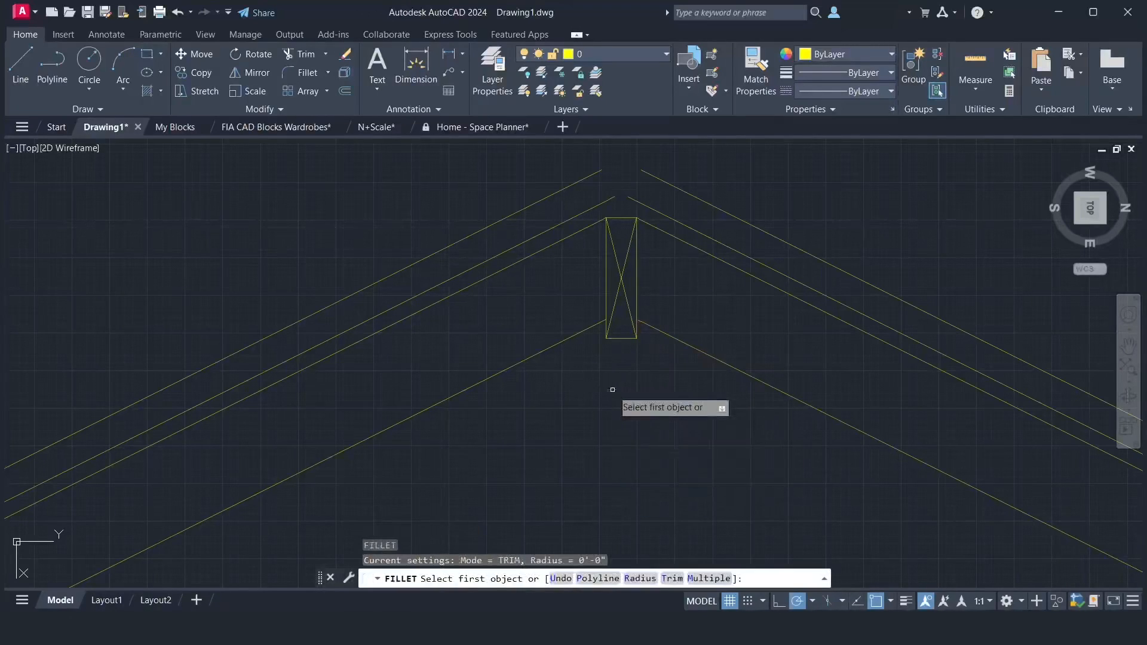
type("r")
key("Return")
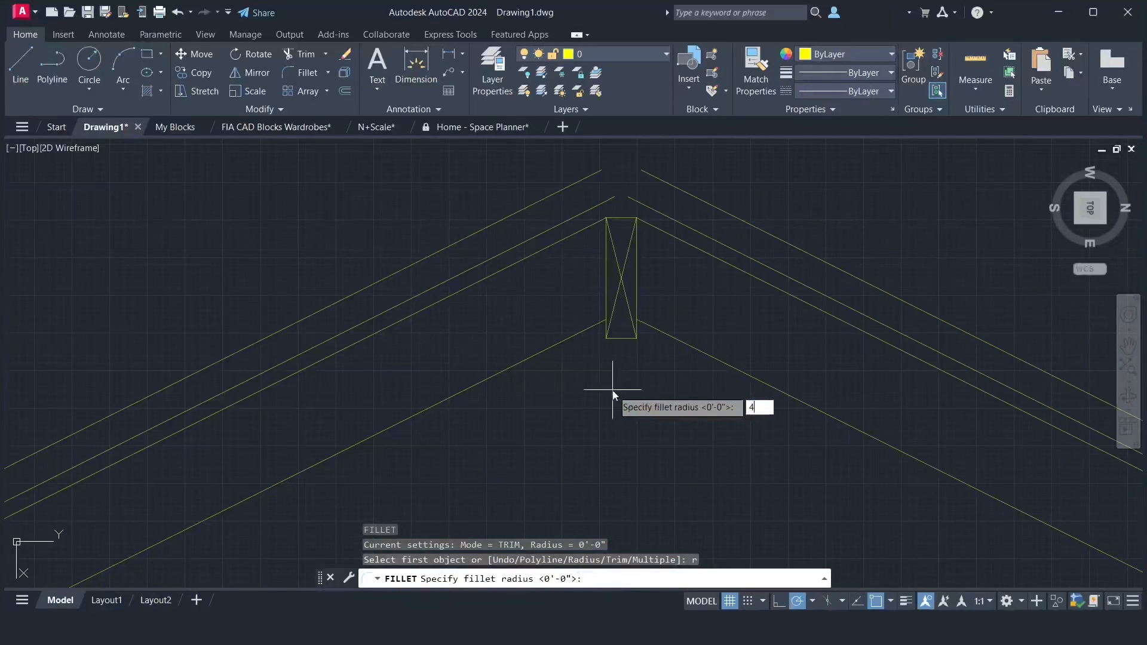
key("Return")
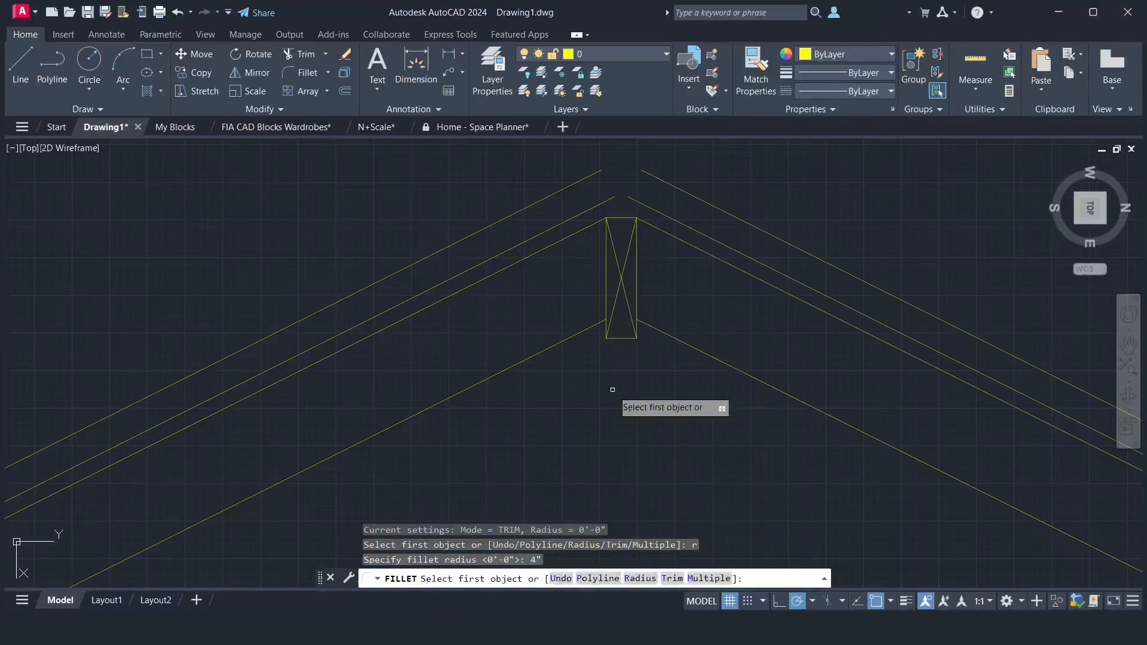
left_click(523, 241)
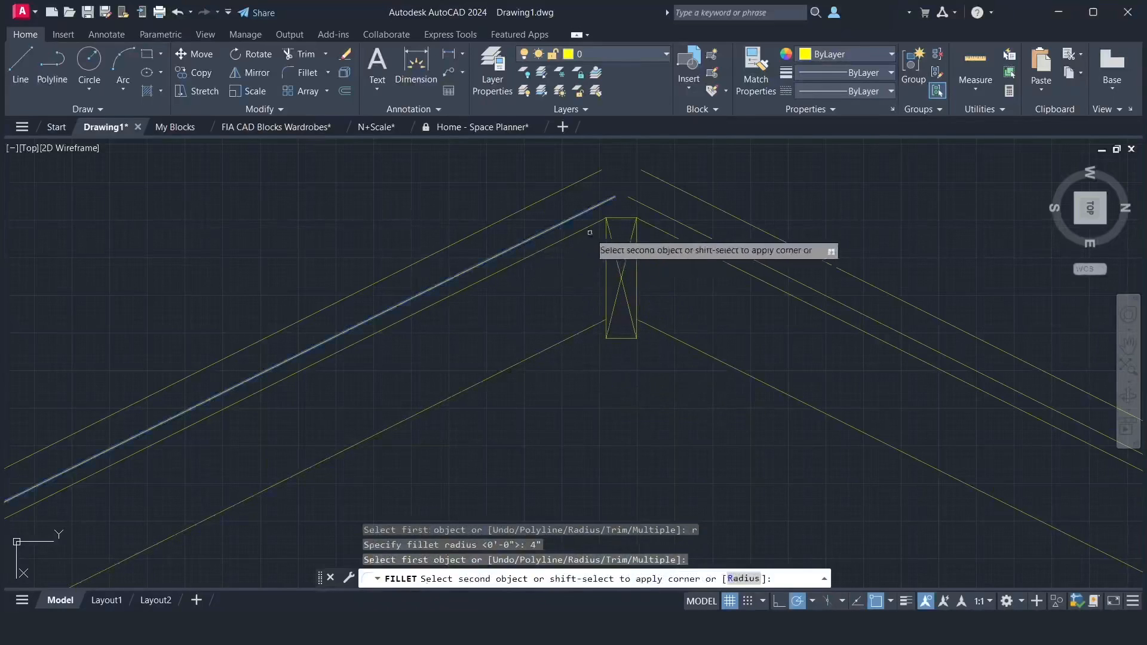
left_click(684, 226)
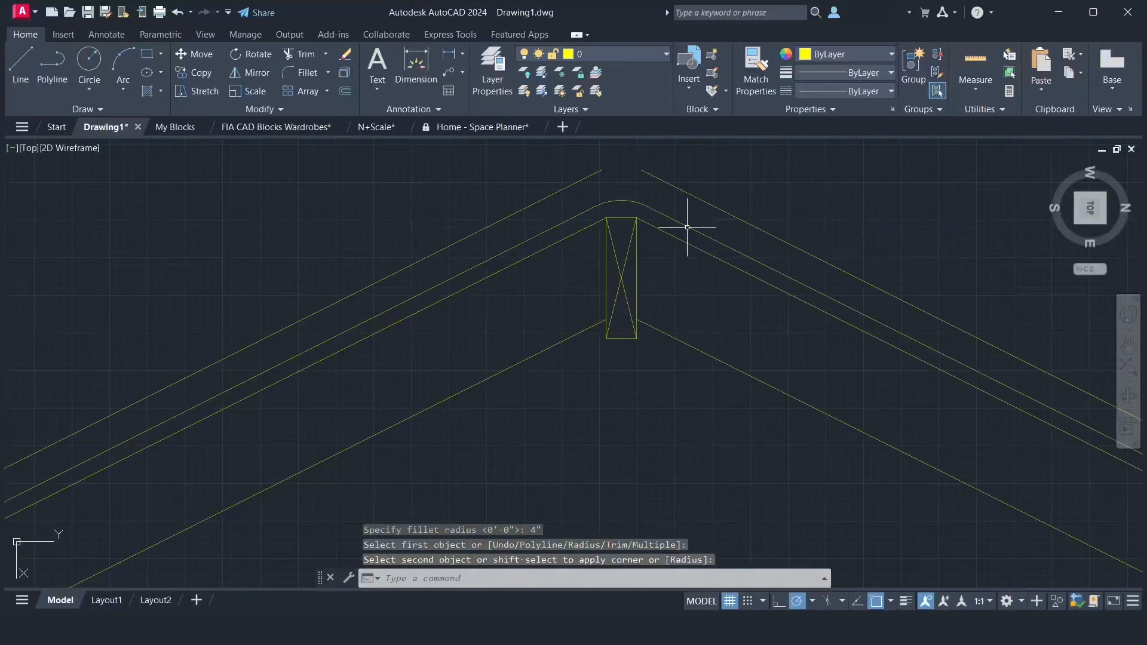
- Fillet the two outermost roof lines at the peak with the same 4-inch radius
key("Return")
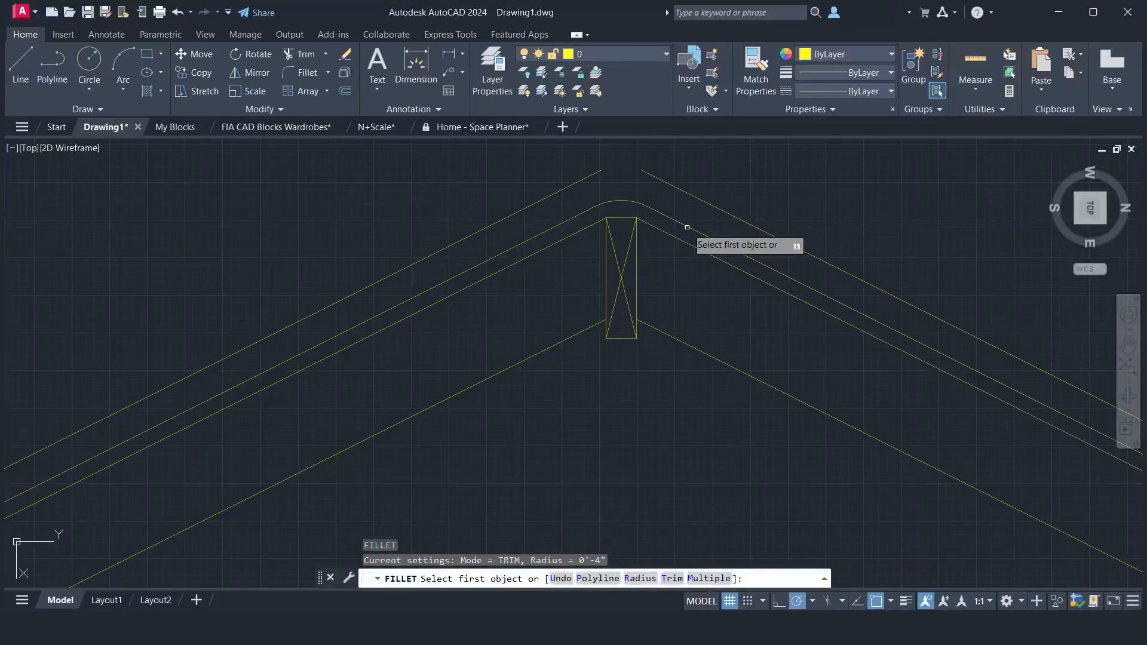
left_click(700, 200)
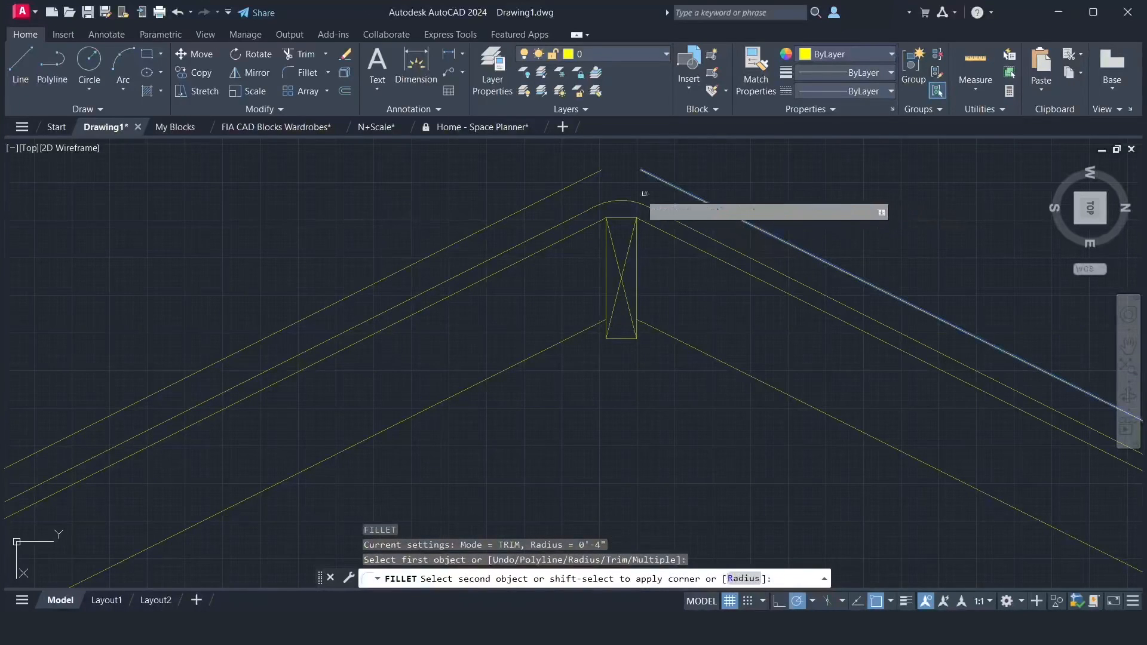
left_click(573, 191)
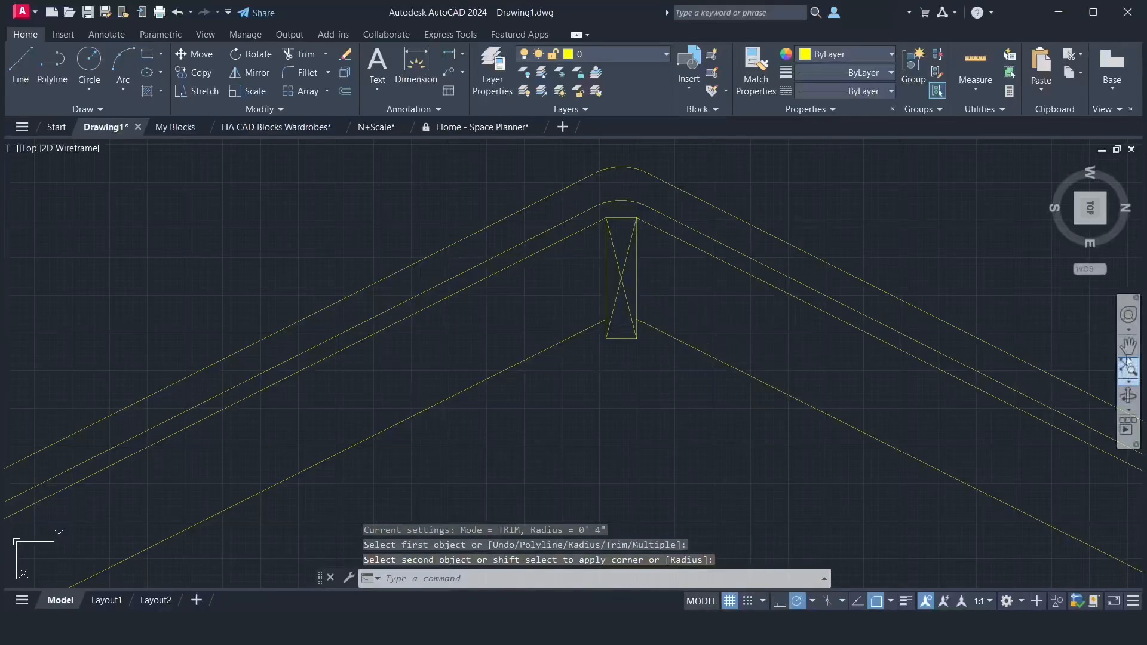
- Trim the lower rafter line where it crosses the ceiling joist and the wall's top plate at the left eave
left_click(1128, 347)
mouse_move(227, 376)
left_mouse_down()
mouse_move(299, 389)
mouse_move(682, 366)
left_mouse_up()
left_click_drag(534, 460, 748, 216)
mouse_move(393, 441)
left_mouse_down()
mouse_move(496, 404)
mouse_move(740, 261)
mouse_move(729, 225)
left_mouse_up()
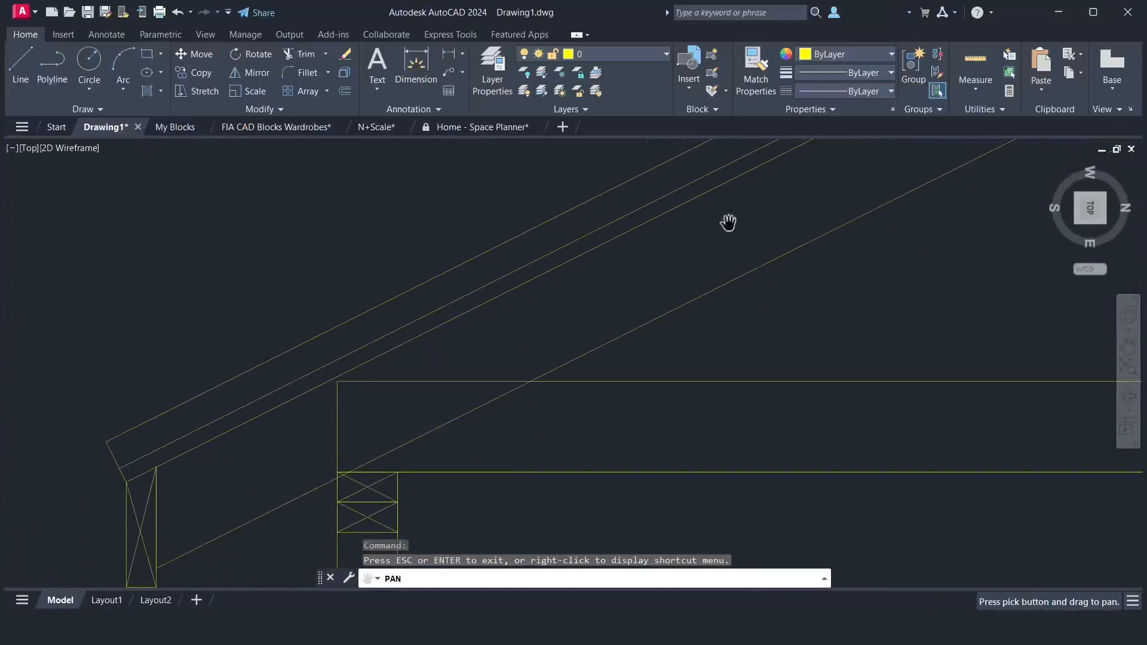
right_click(728, 222)
left_click(743, 234)
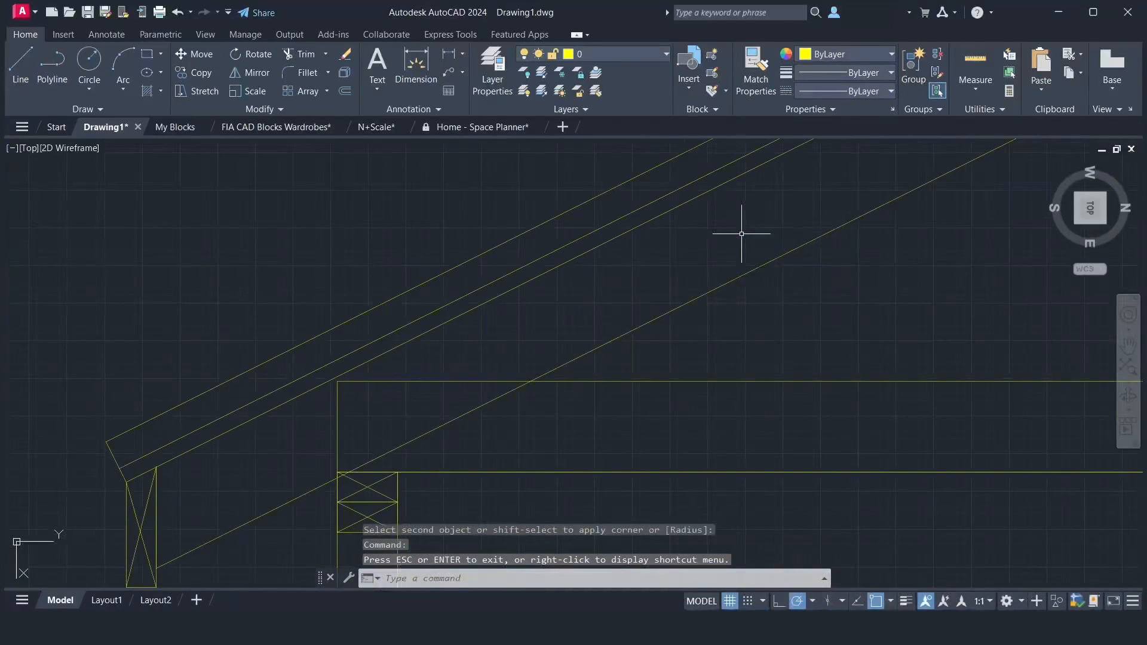
type("tr")
key("Return")
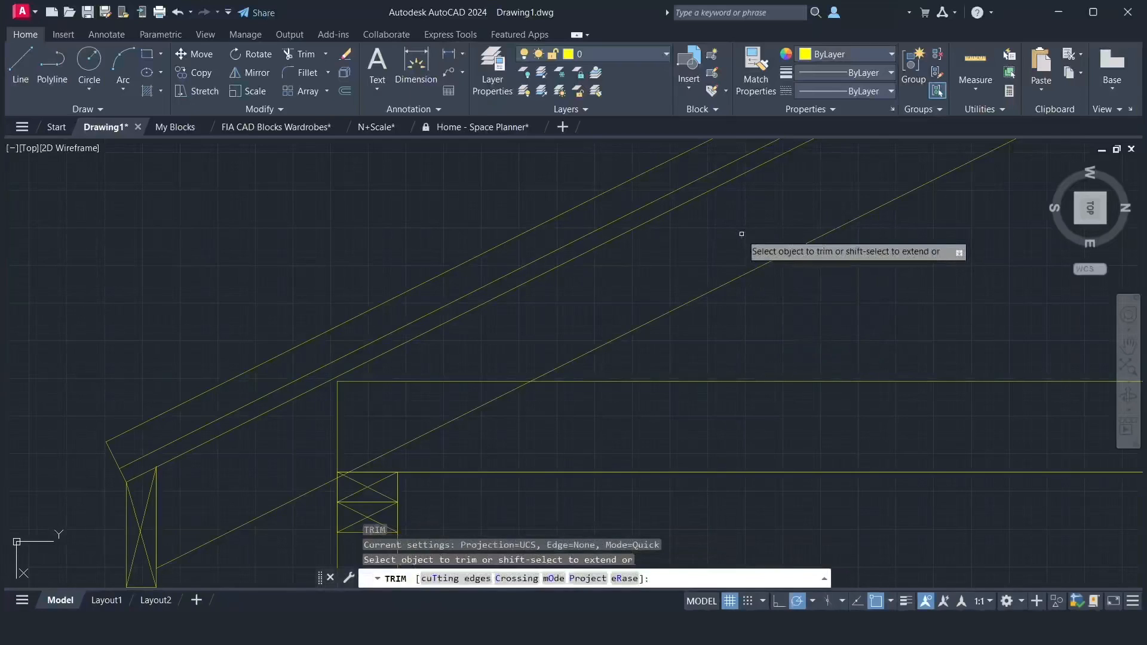
left_click(477, 406)
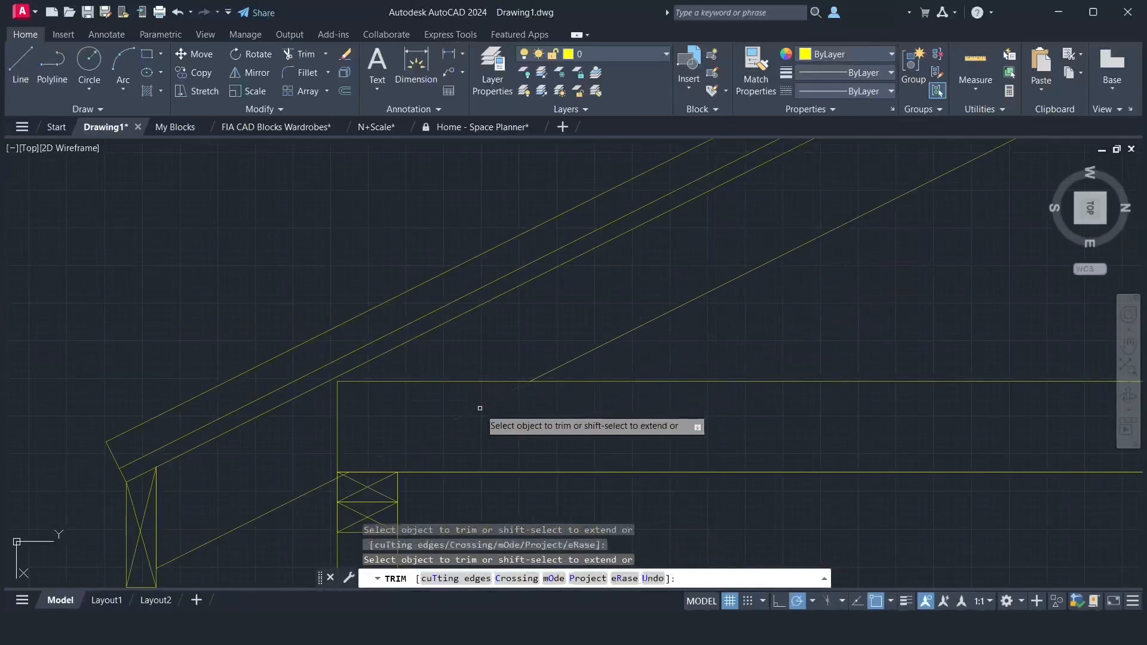
scroll(337, 481, "up", 2)
scroll(338, 481, "up", 4)
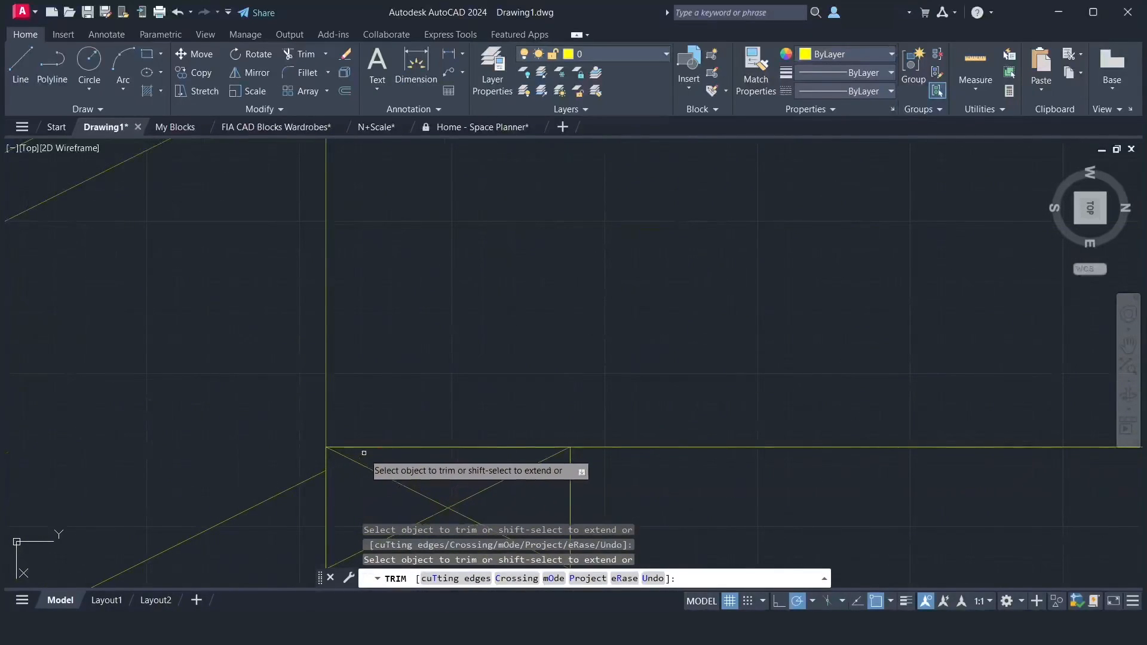
scroll(363, 453, "down", 8)
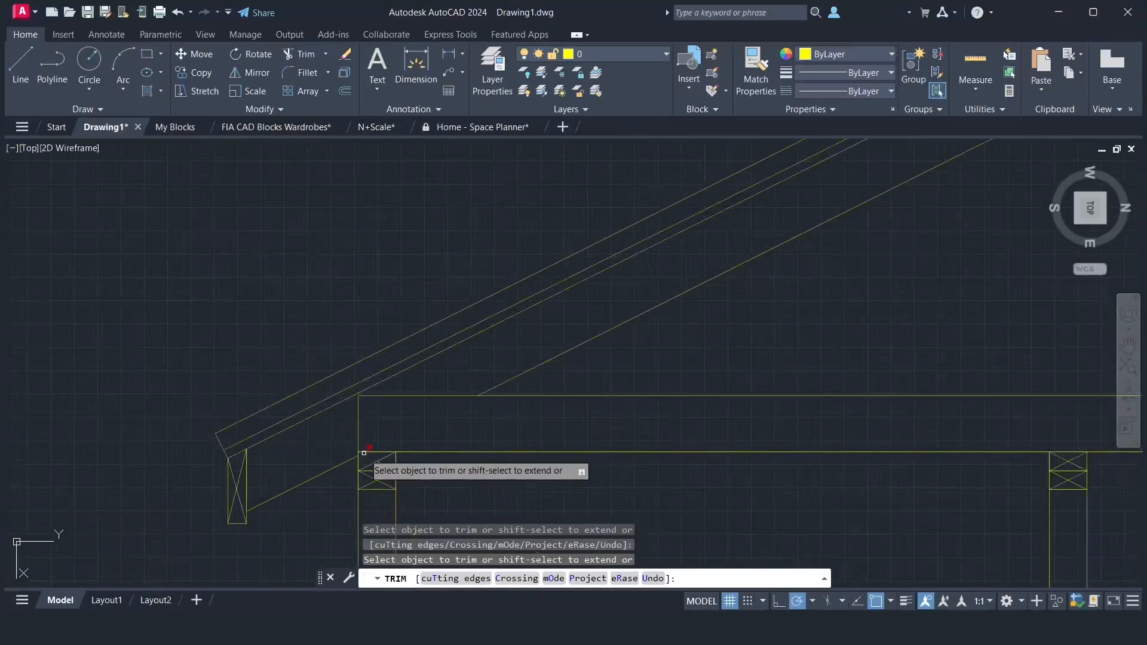
key("Return")
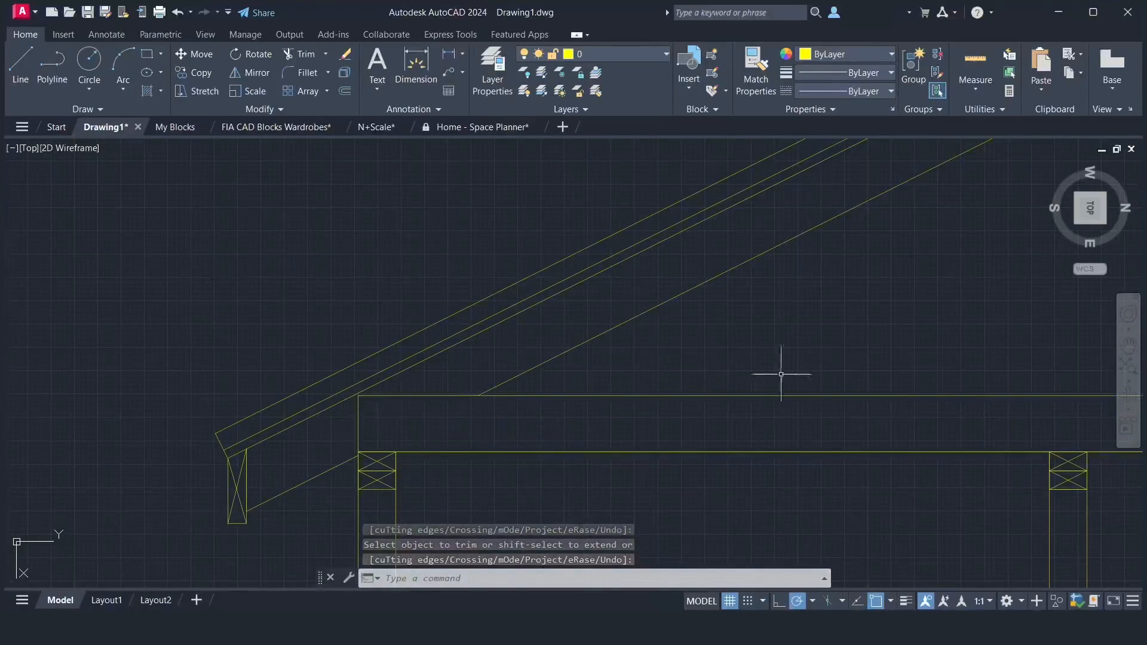
- Hatch the thick outer roof layer with the NET3 pattern
left_click(1130, 342)
mouse_move(980, 325)
left_mouse_down()
mouse_move(801, 374)
mouse_move(703, 470)
left_mouse_up()
left_click_drag(715, 340, 632, 424)
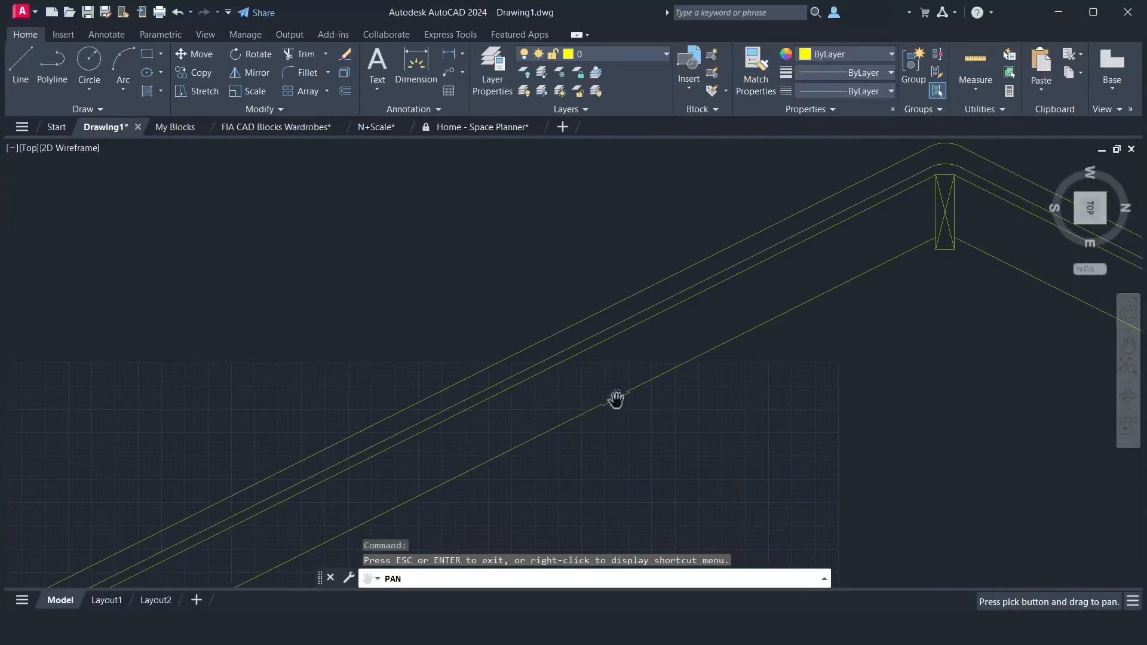
right_click(501, 321)
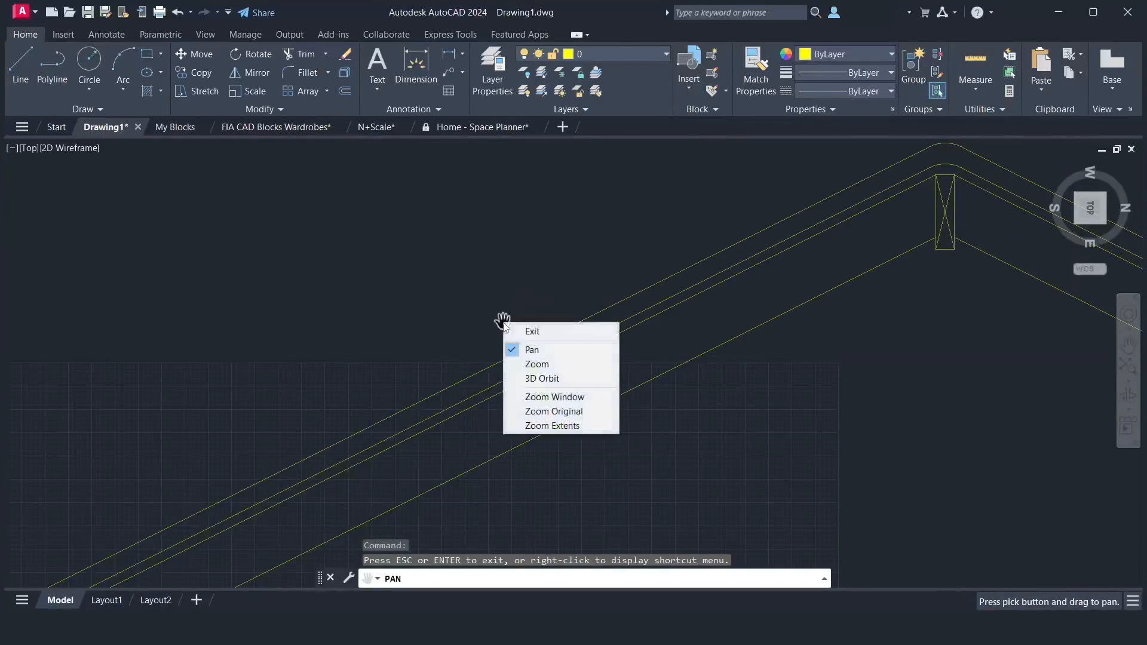
left_click(515, 330)
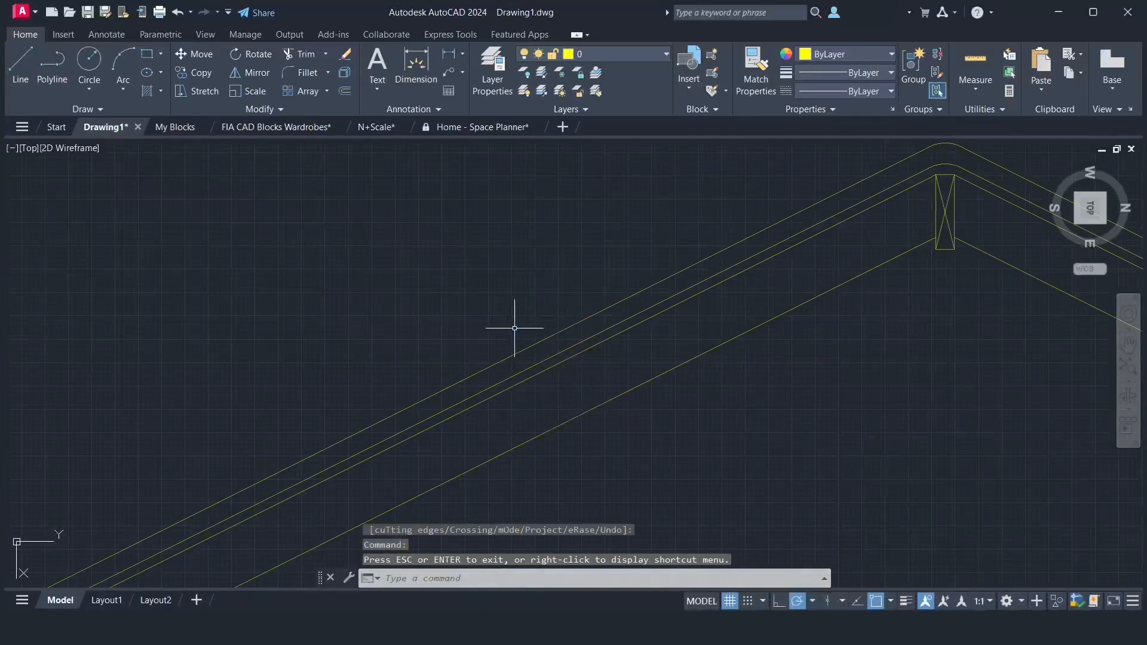
key("Return")
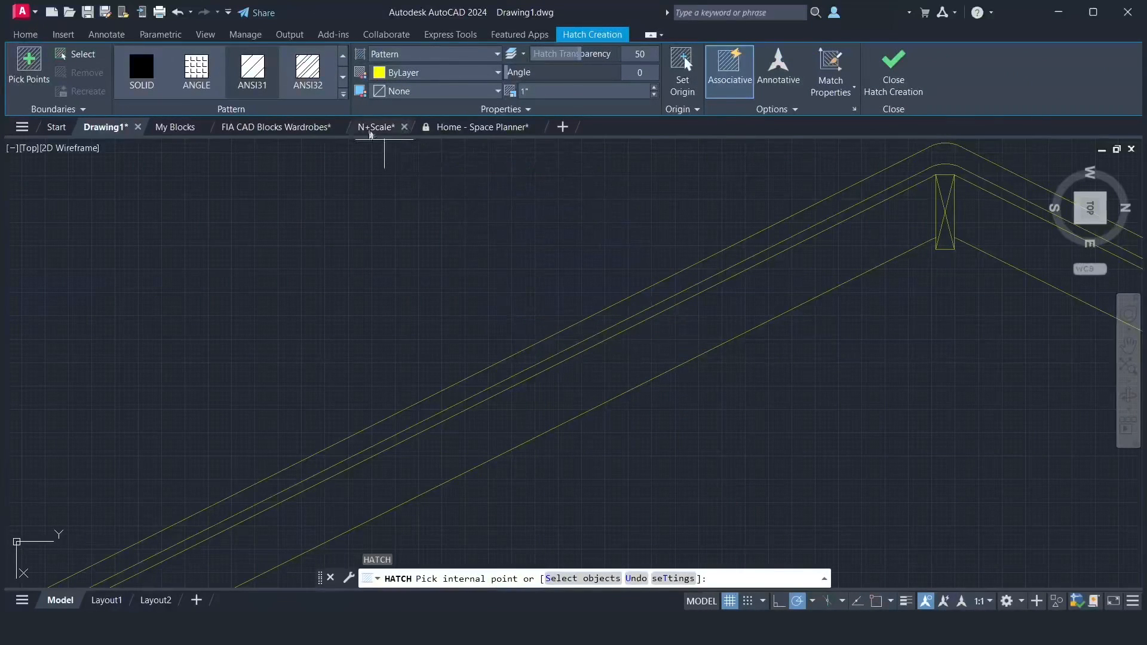
left_click(344, 97)
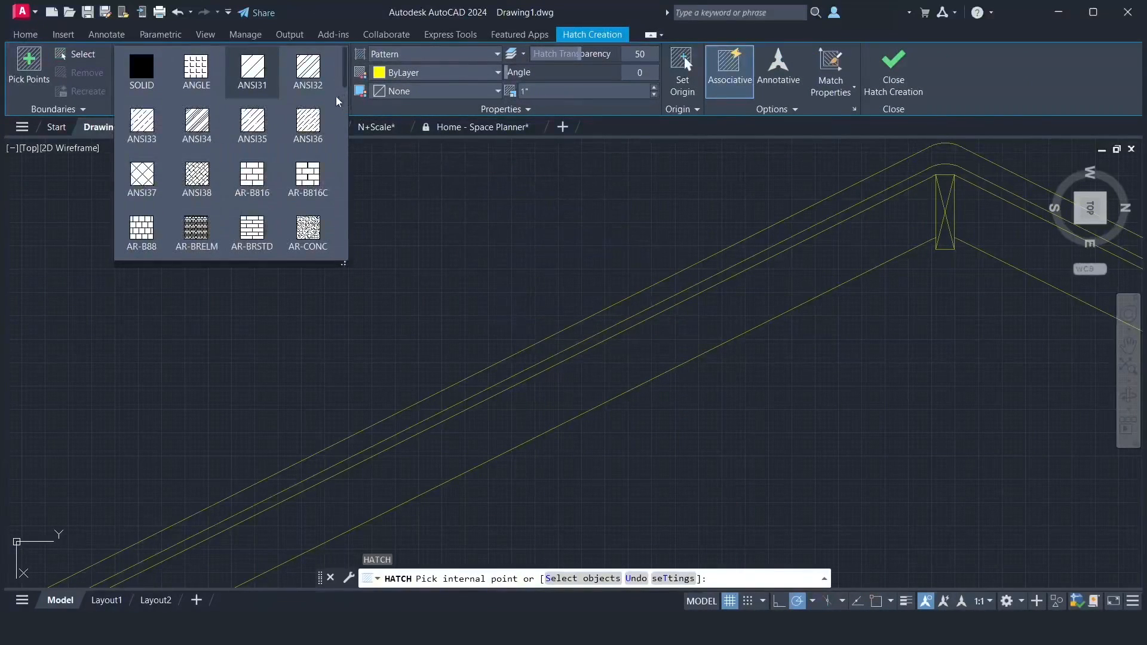
scroll(334, 104, "down", 7)
scroll(324, 106, "down", 5)
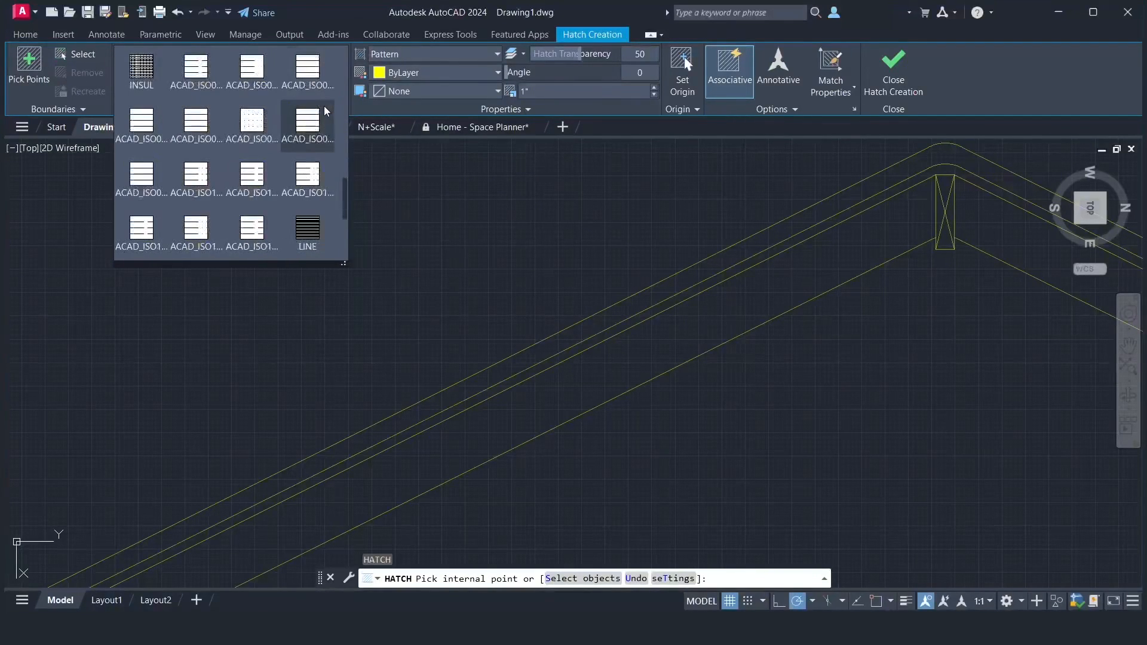
scroll(324, 106, "down", 1)
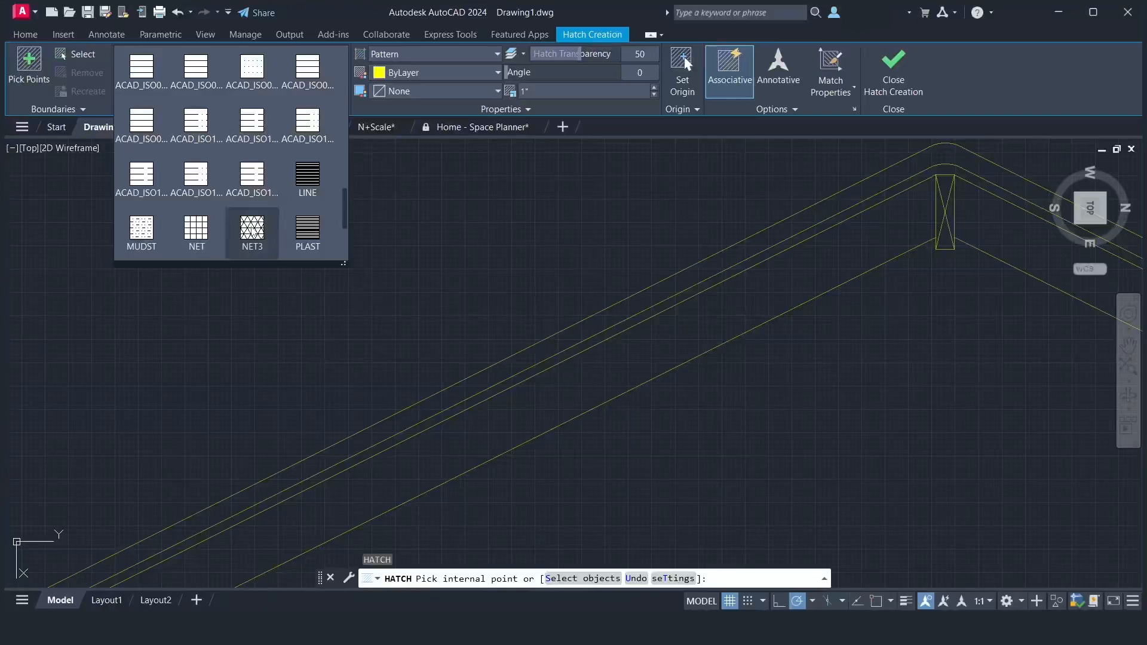
left_click(250, 227)
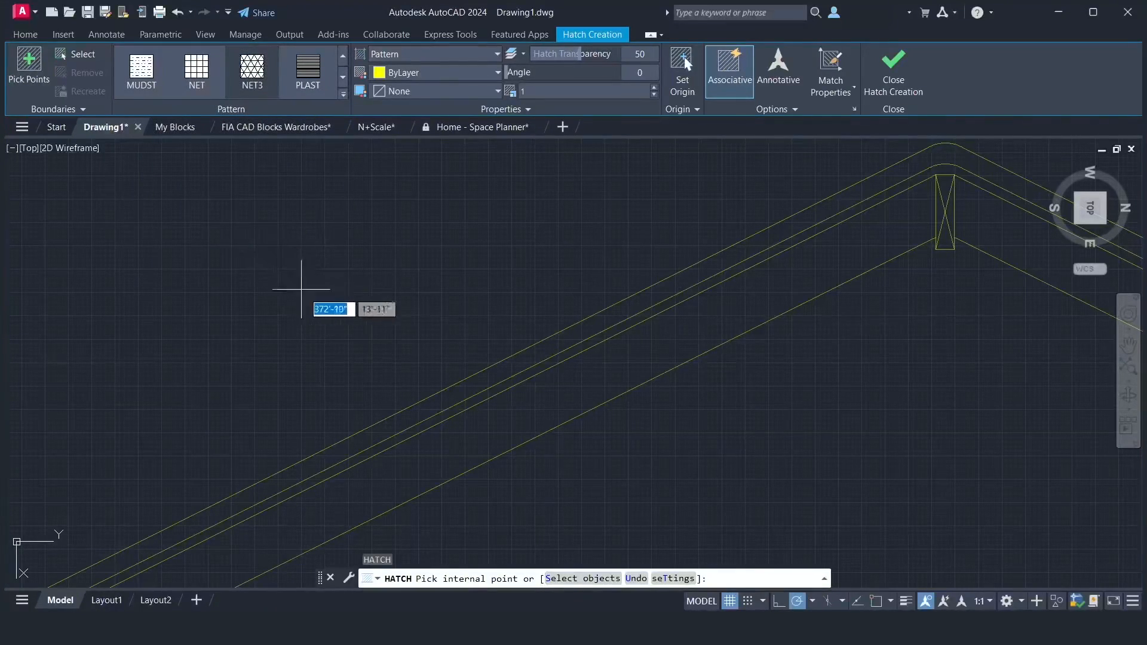
left_click(473, 381)
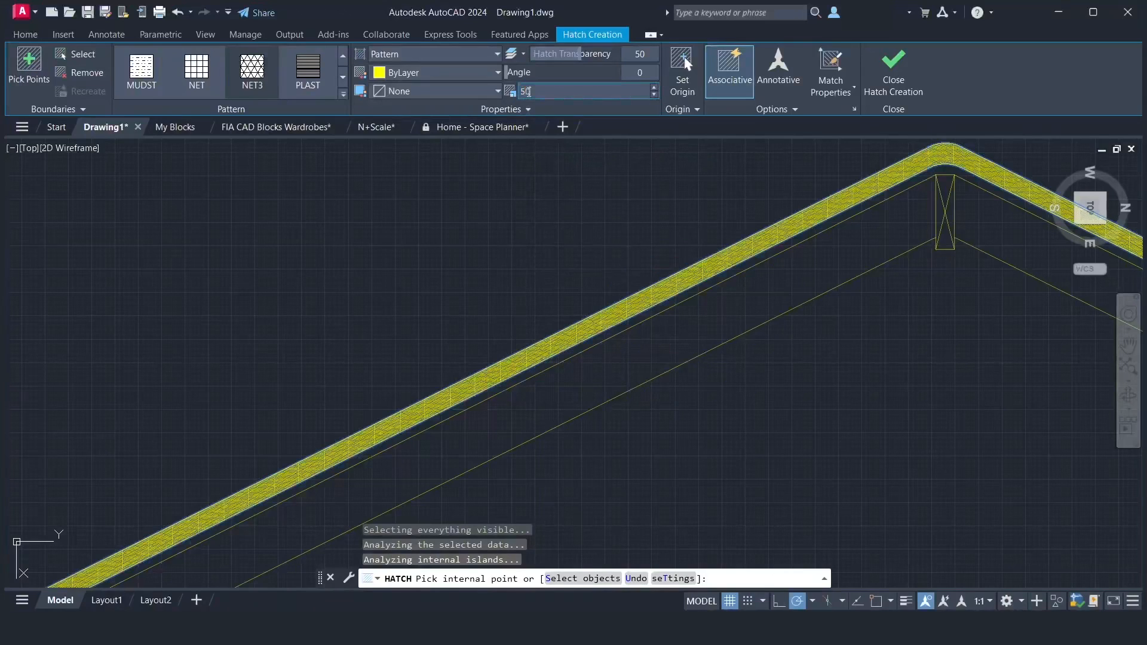
- Set the outer roof layer's hatch to scale 50 and angle 90, and finish the hatch
key("Return")
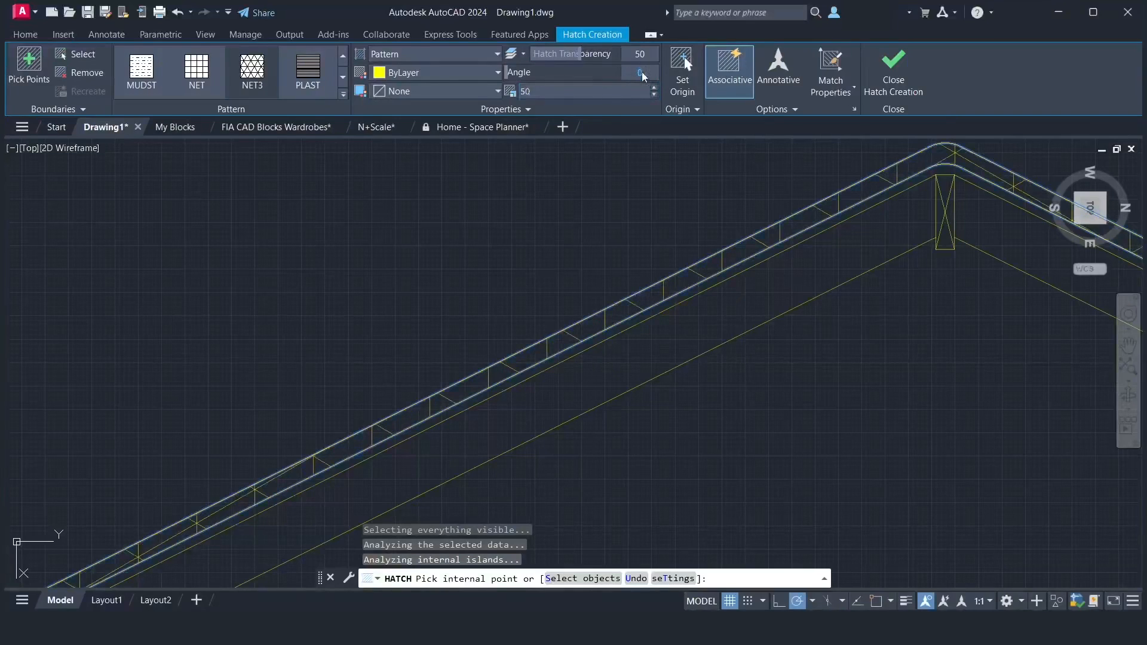
type("90")
key("Return")
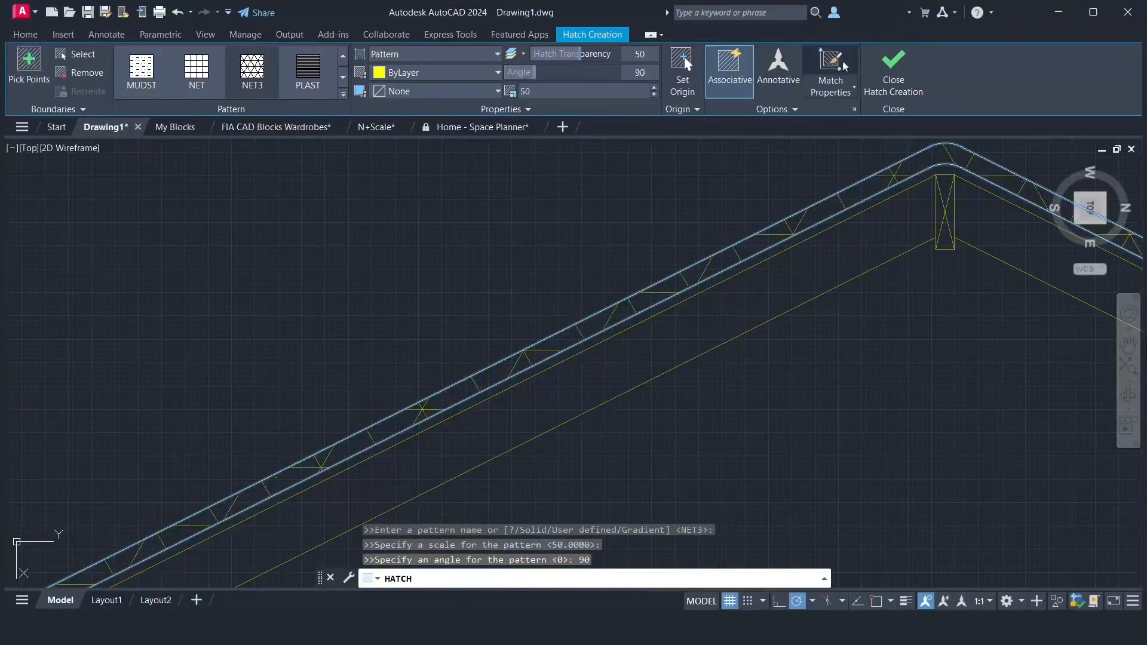
left_click(876, 65)
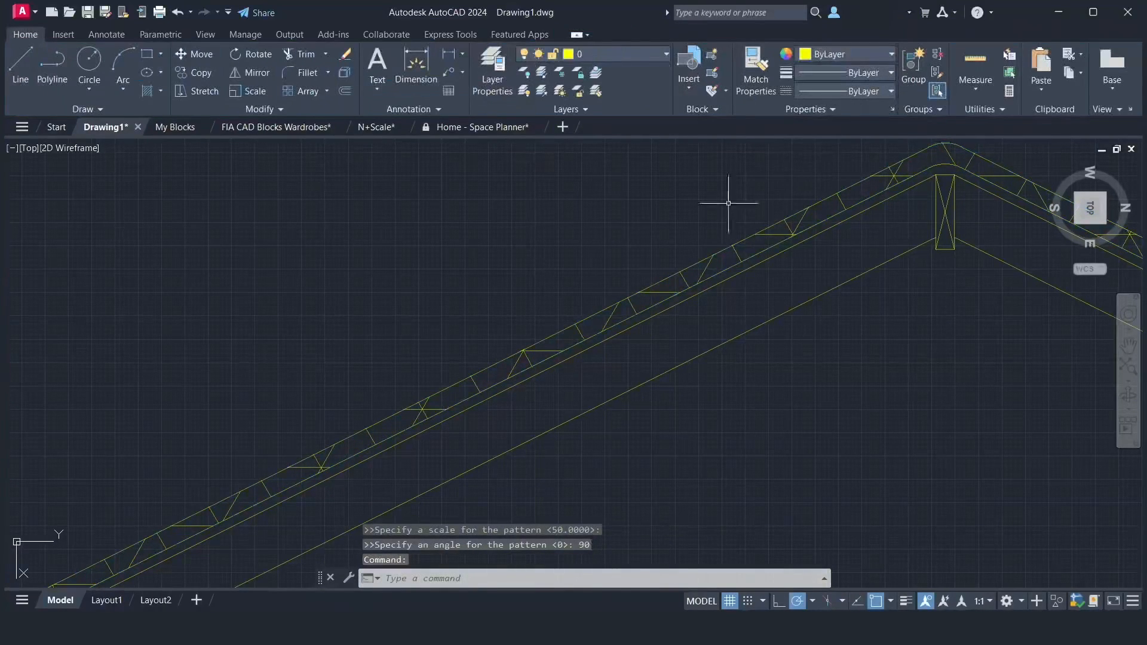
- Hatch the thin roof layer beneath it with the NET3 pattern at angle 90 and scale 5
type("H")
key("Return")
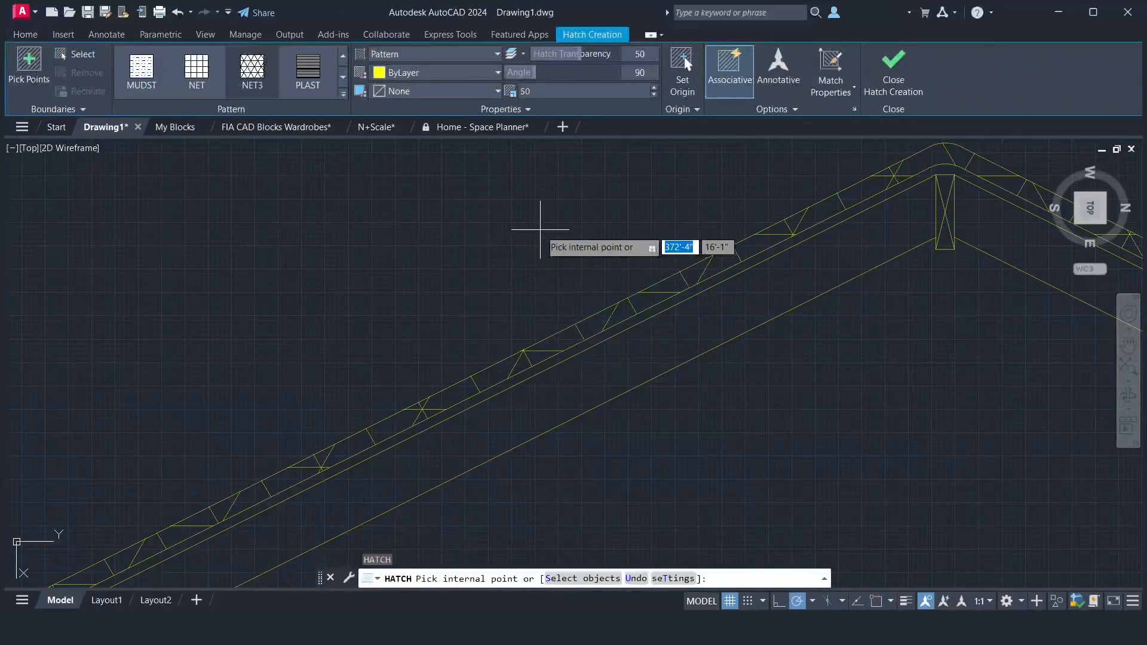
left_click(572, 353)
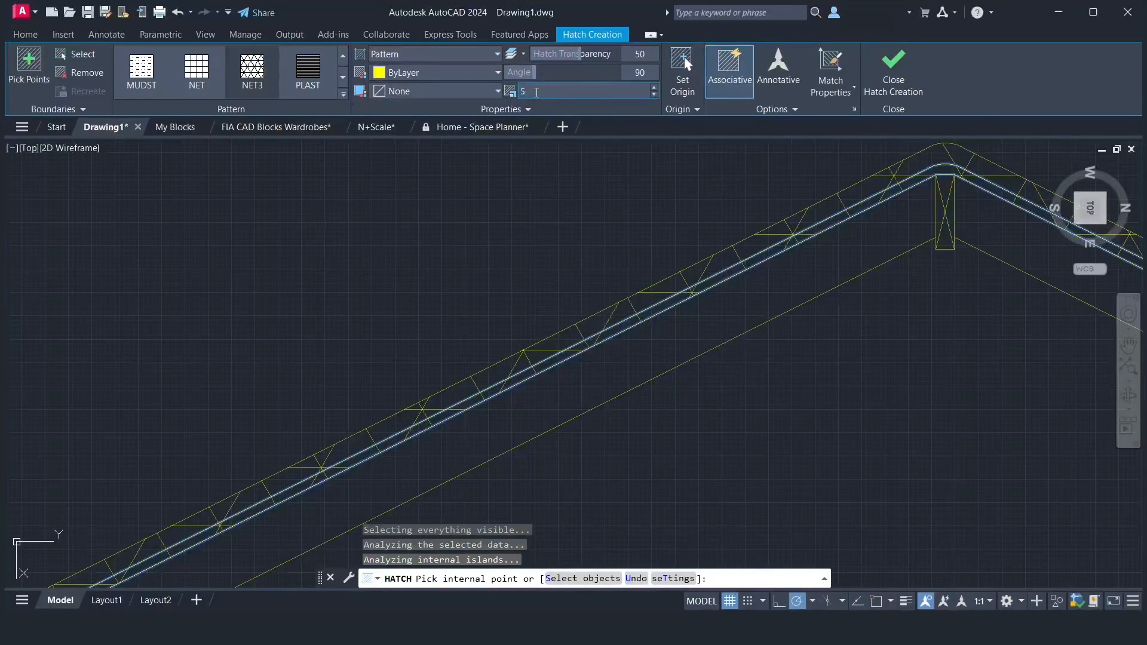
key("Return")
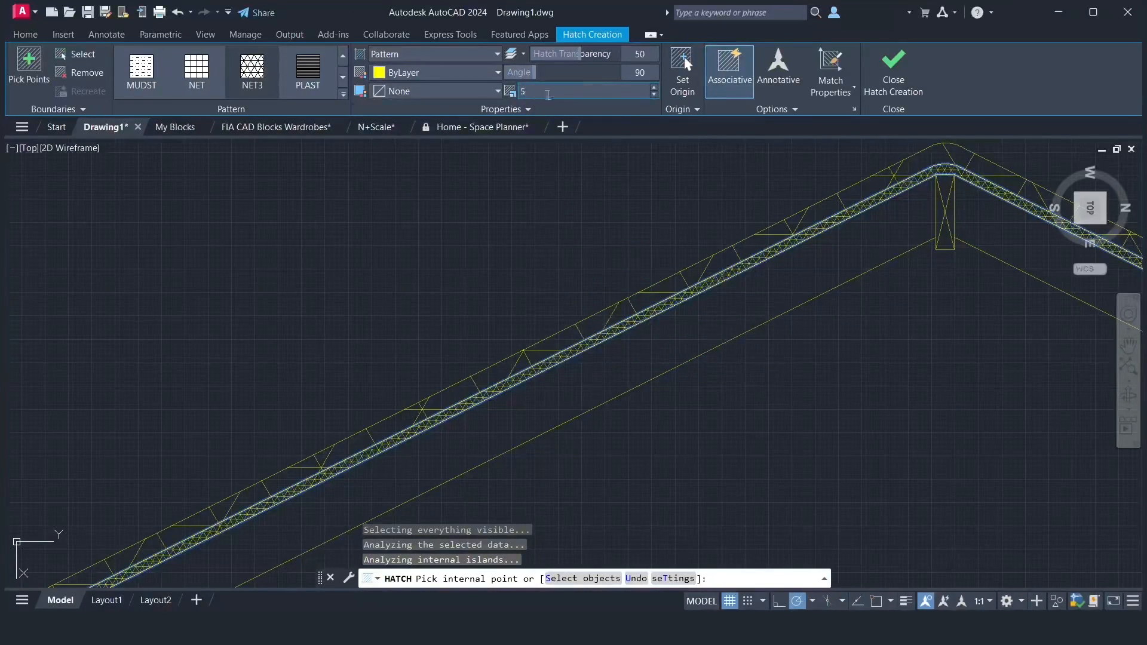
left_click(884, 70)
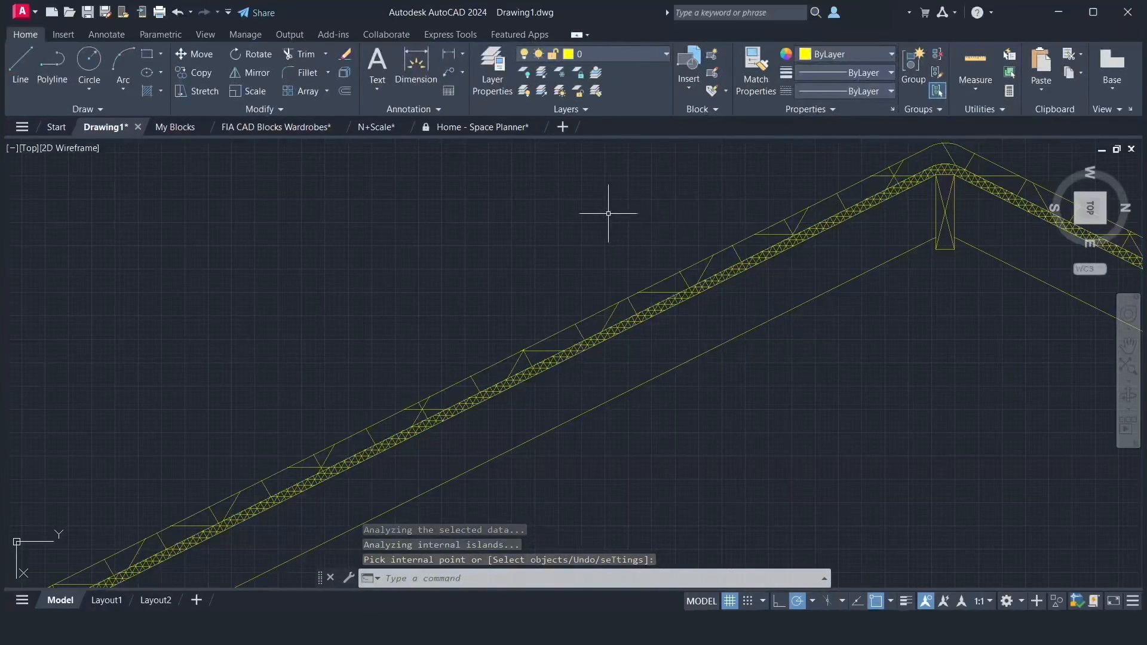
- Offset the top line of the floor slab 8' upward across the walls
scroll(612, 214, "down", 2)
scroll(608, 213, "down", 2)
scroll(608, 213, "down", 2)
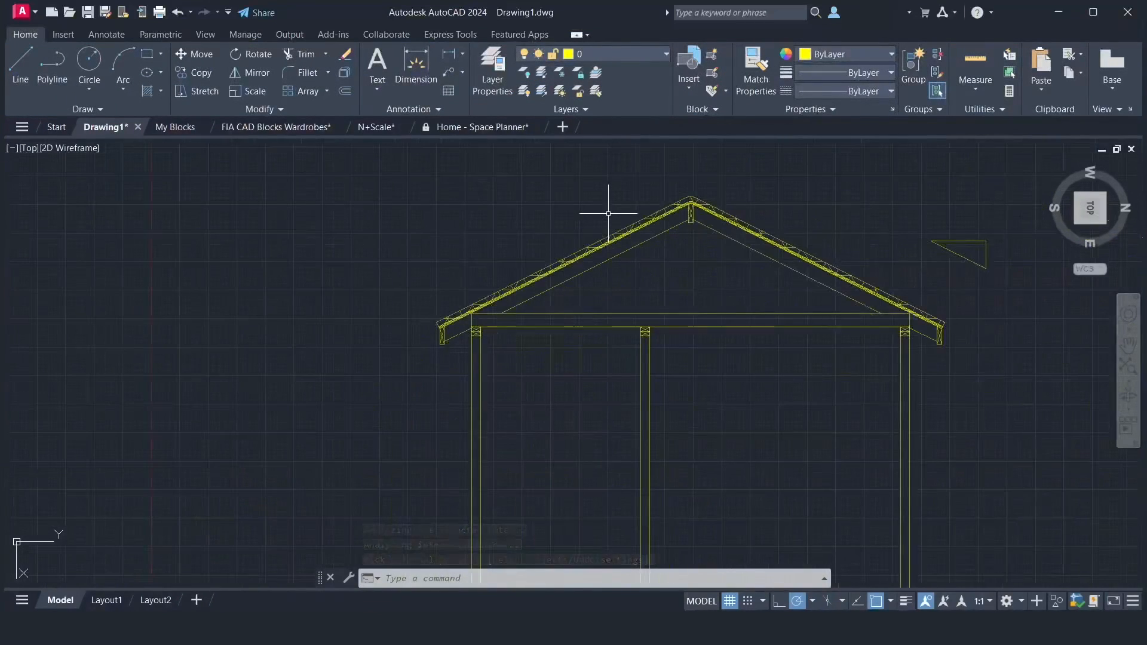
scroll(604, 205, "down", 1)
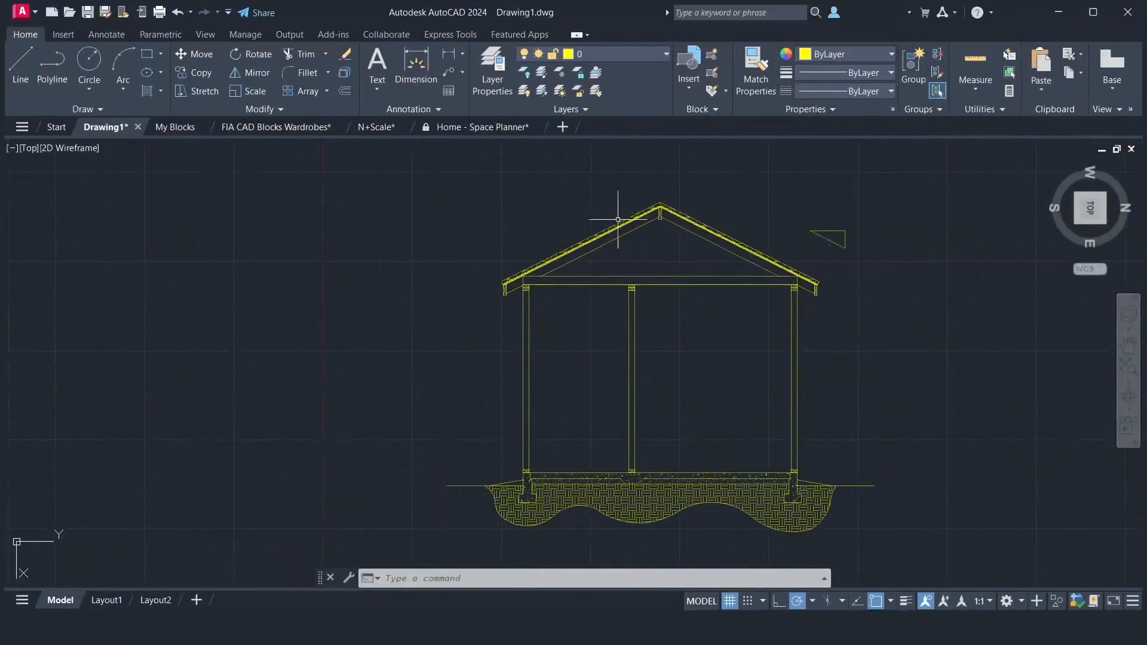
left_click(1129, 352)
mouse_move(692, 384)
left_mouse_down()
mouse_move(737, 391)
mouse_move(867, 370)
left_mouse_up()
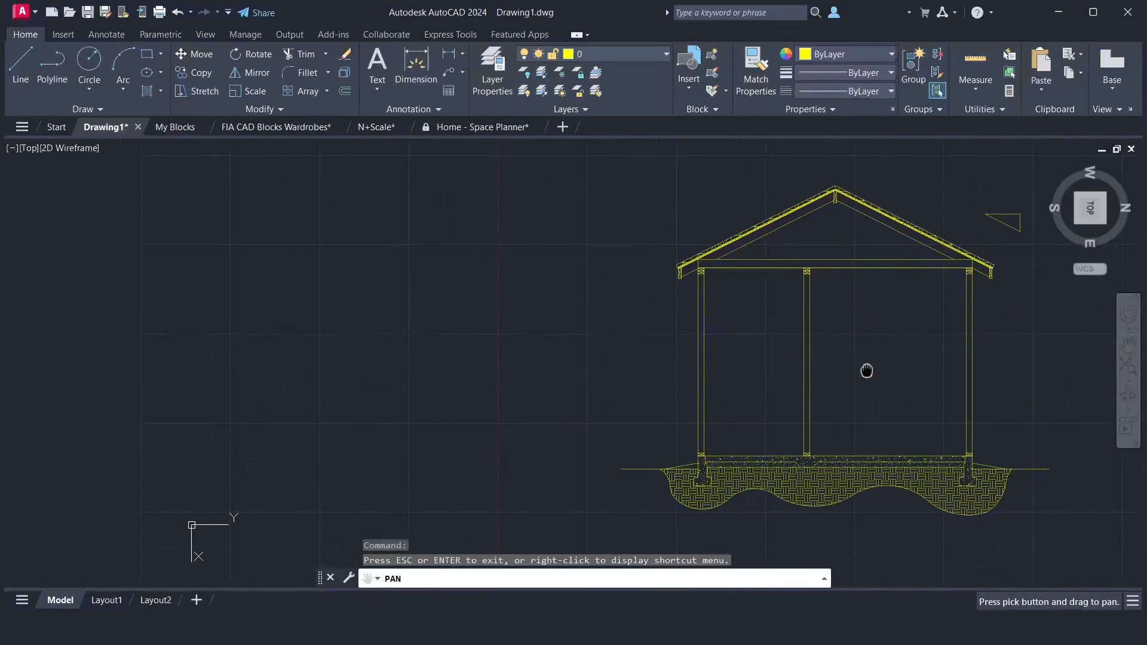
right_click(866, 367)
left_click(882, 379)
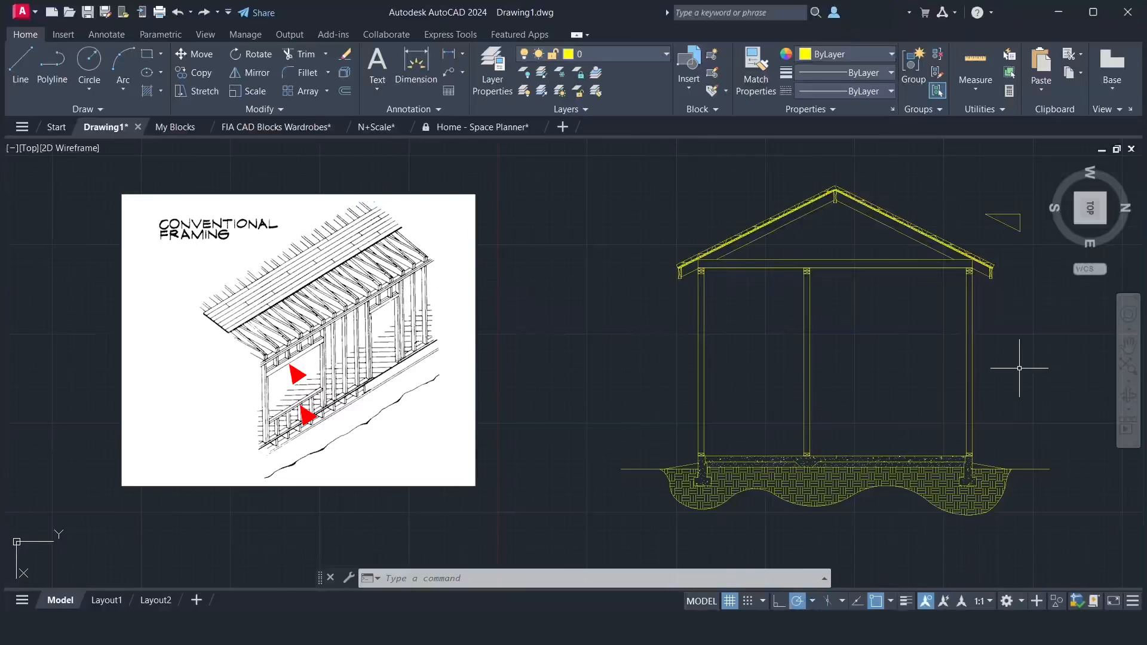
type("o")
key("Return")
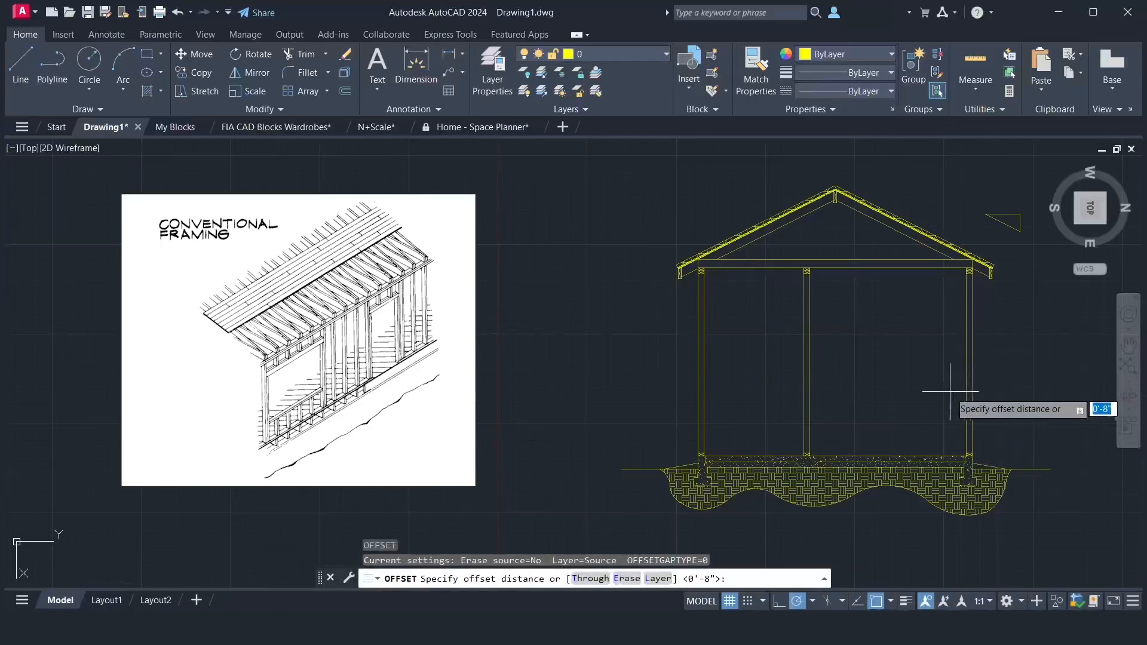
type("8'")
key("Return")
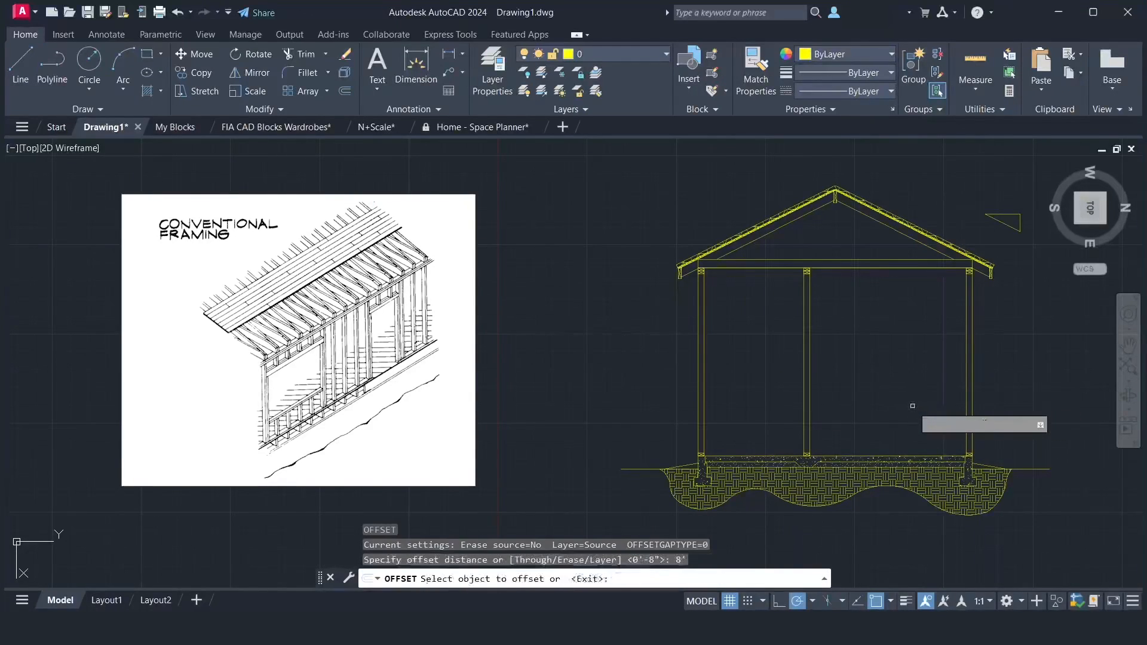
left_click(875, 455)
left_click(878, 406)
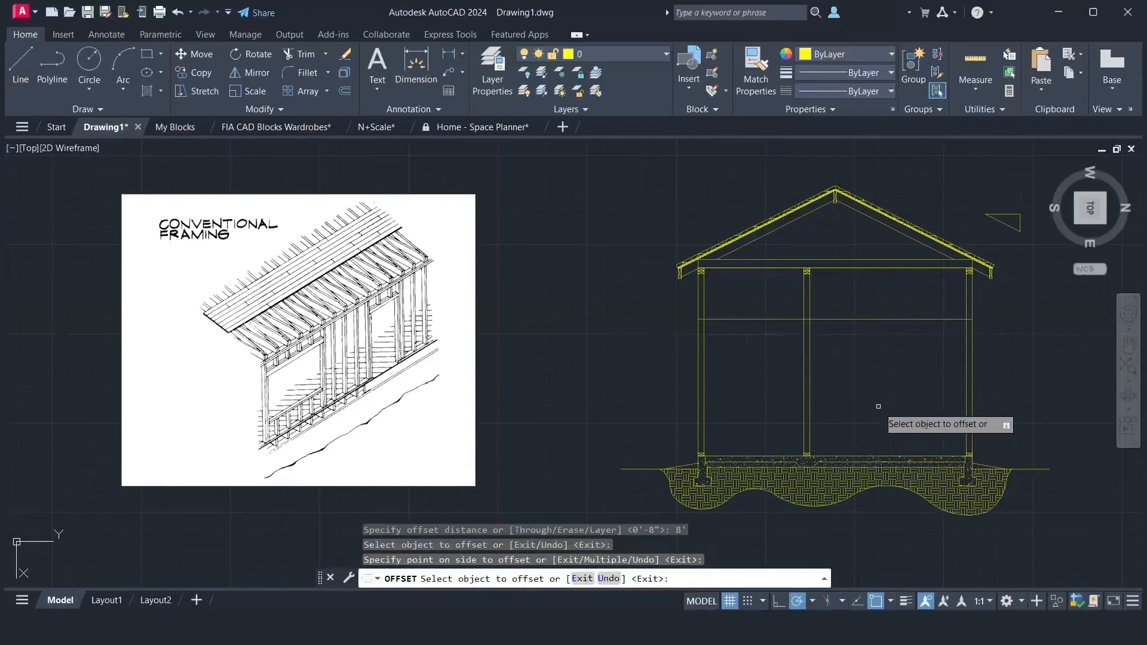
key("Return")
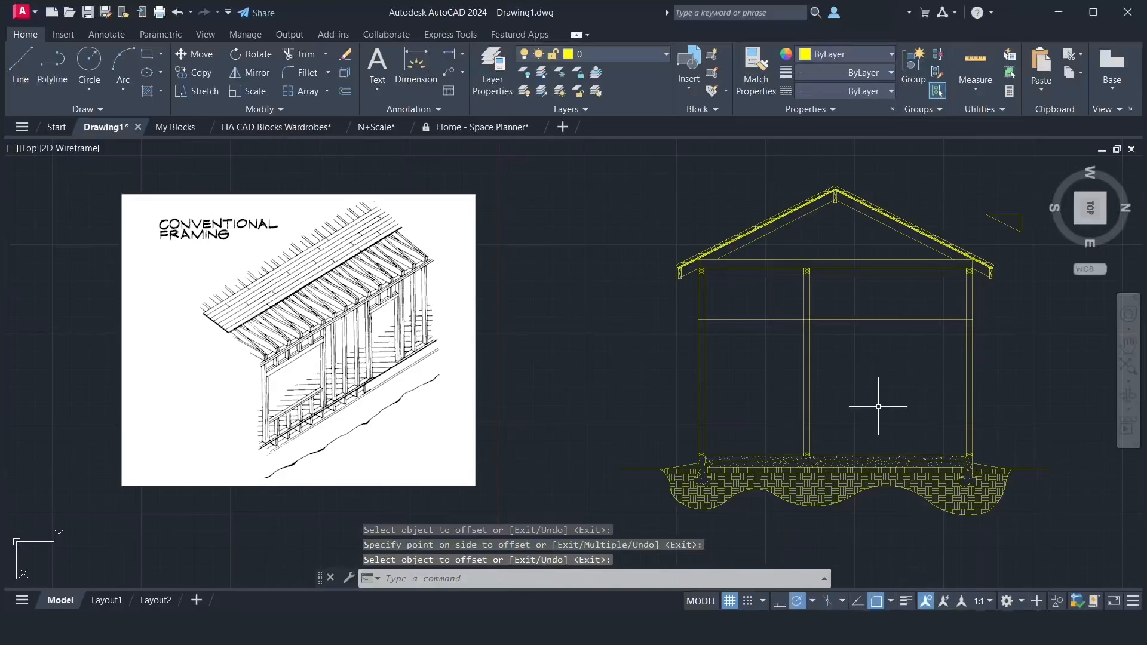
- Offset the new horizontal line across the walls 12 inches downward to outline the header depth
key("Return")
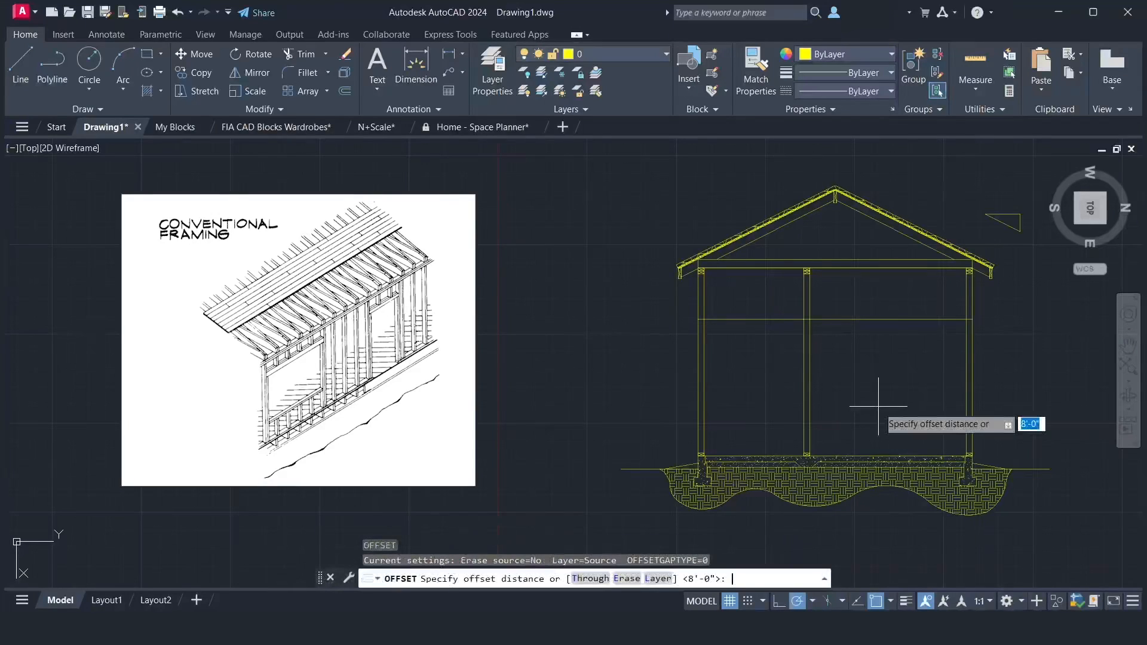
type("12")
key("Return")
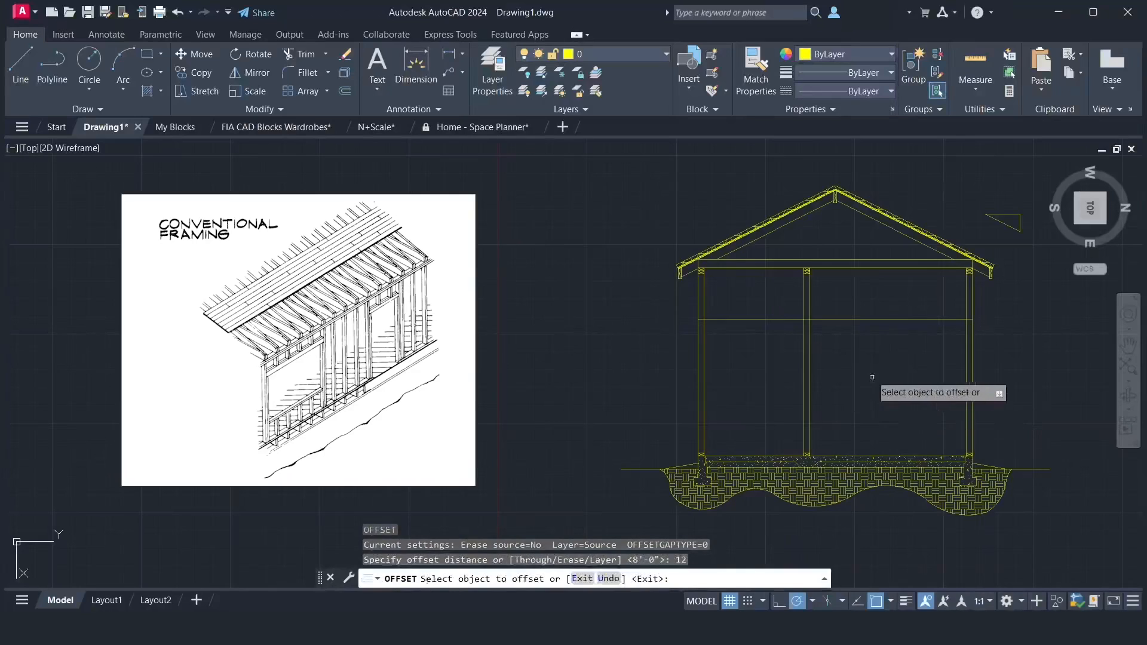
left_click(853, 318)
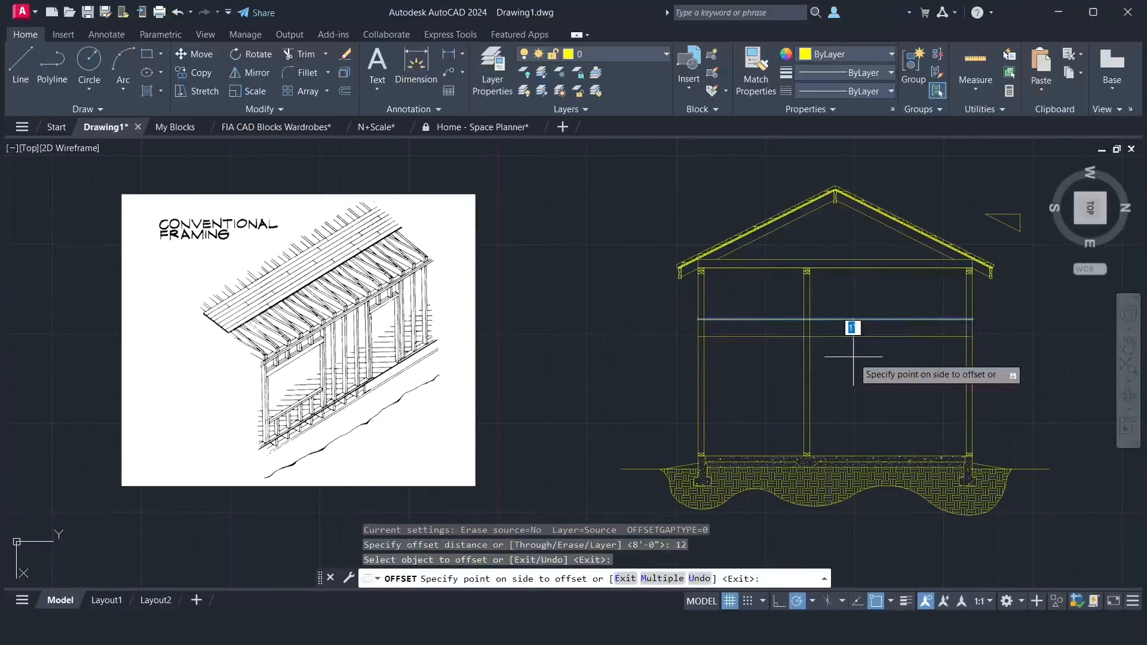
left_click(853, 356)
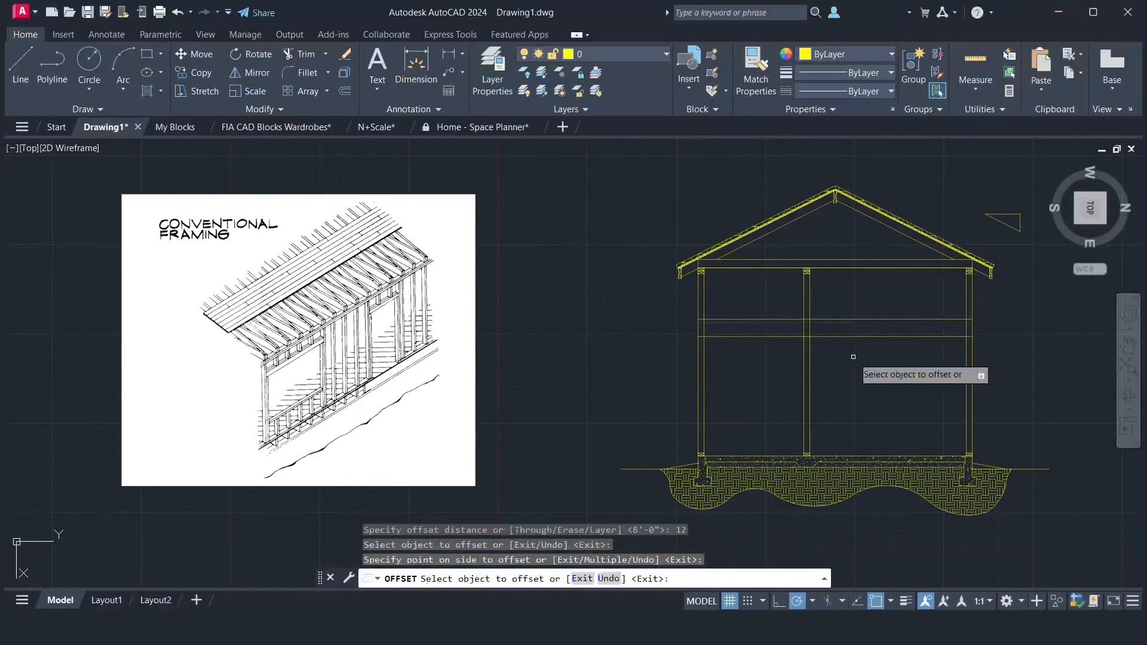
key("Return")
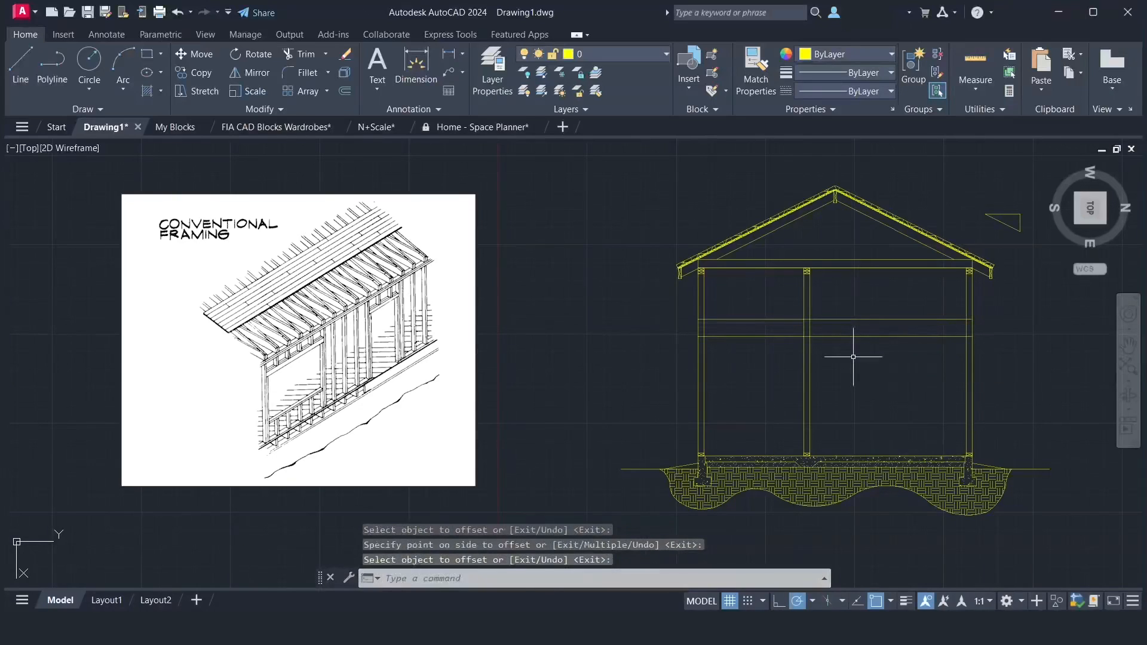
- Trim both horizontal header lines out of the open rooms between the walls
type("tr")
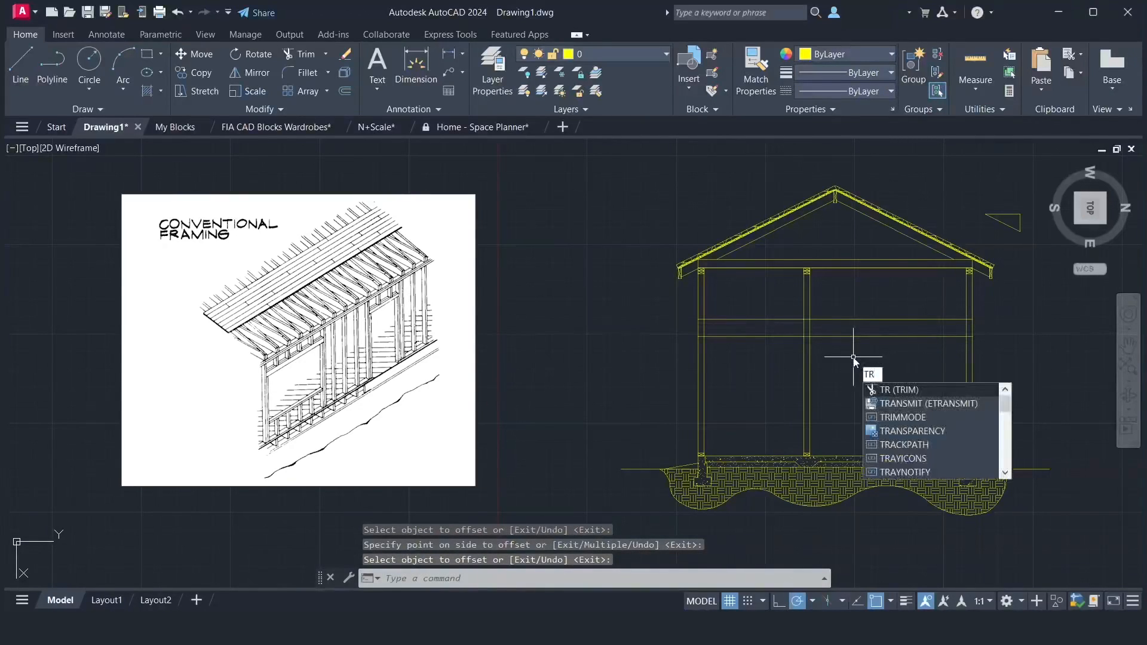
key("Return")
left_click(760, 353)
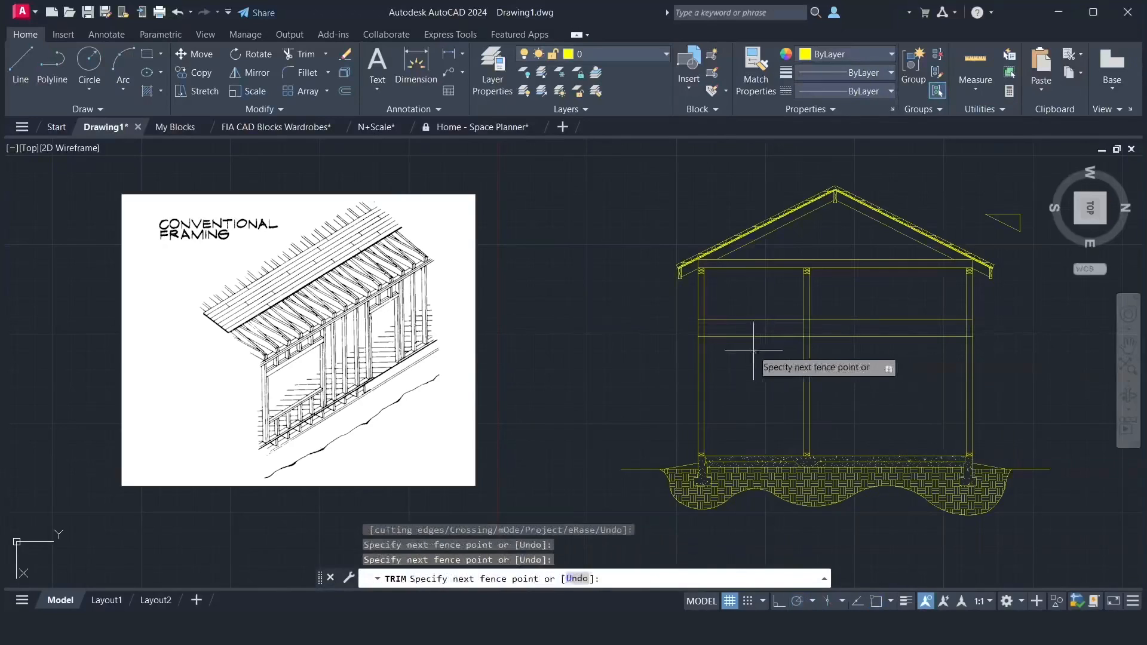
left_click(726, 313)
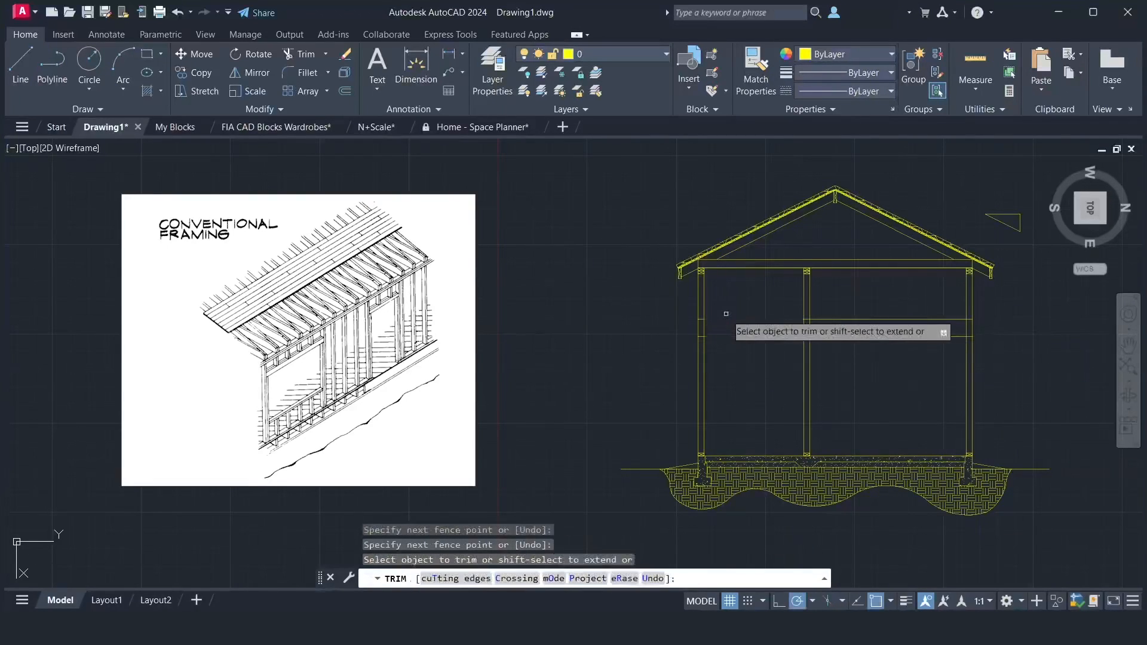
left_click(840, 319)
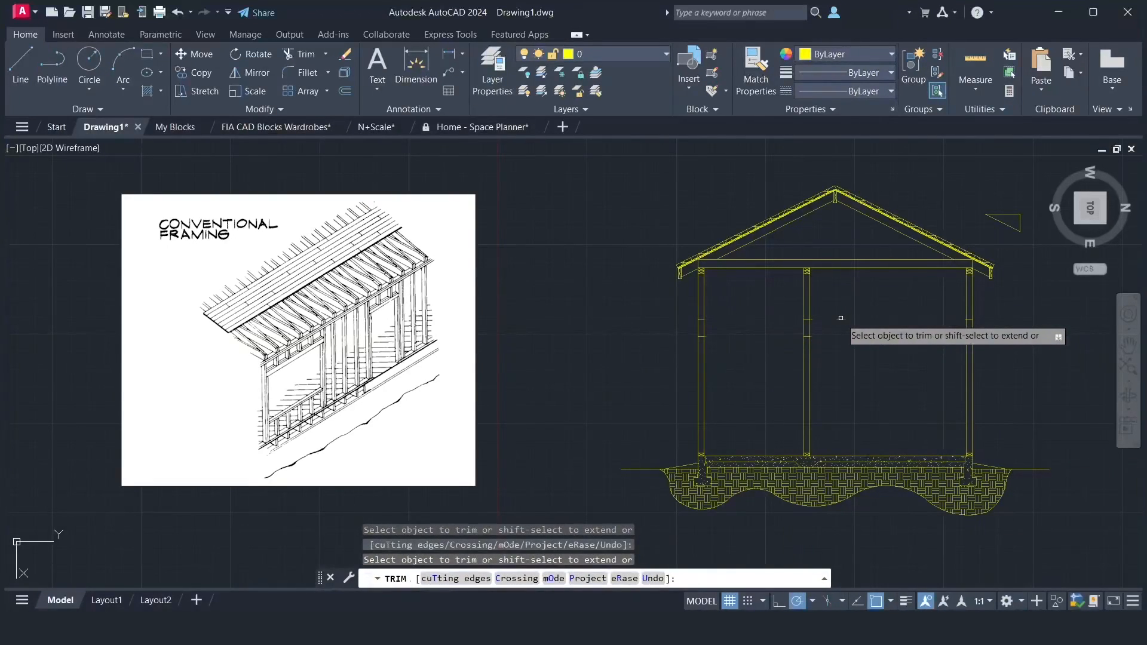
- Erase the two short header line segments inside the right exterior wall
left_click(920, 297)
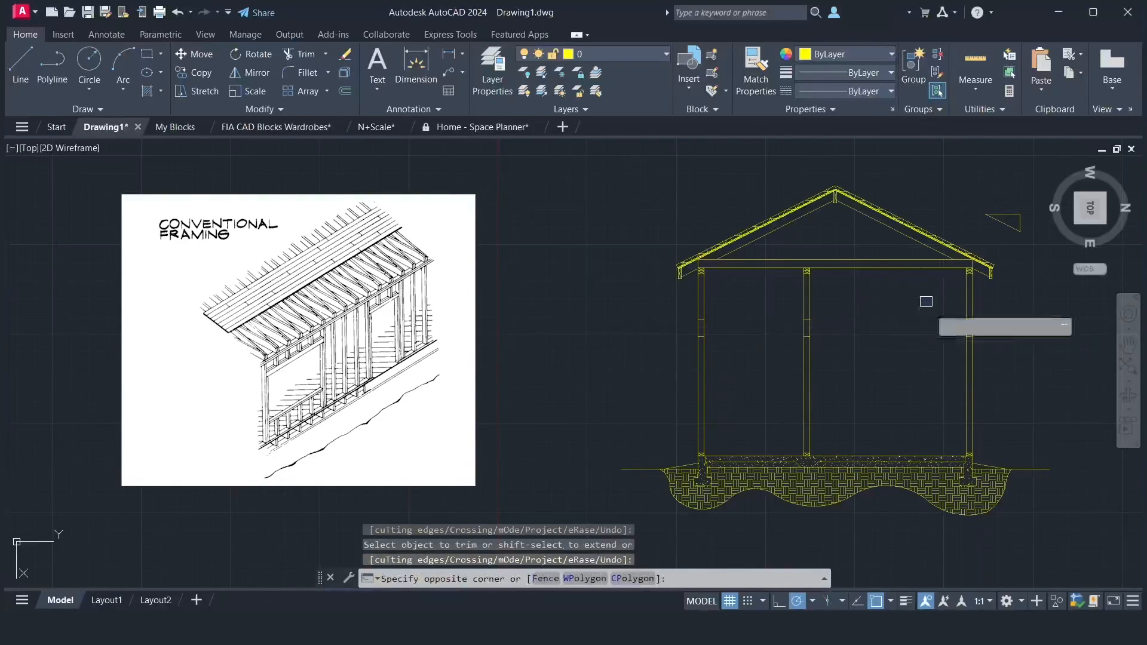
left_click(1007, 358)
key("Delete")
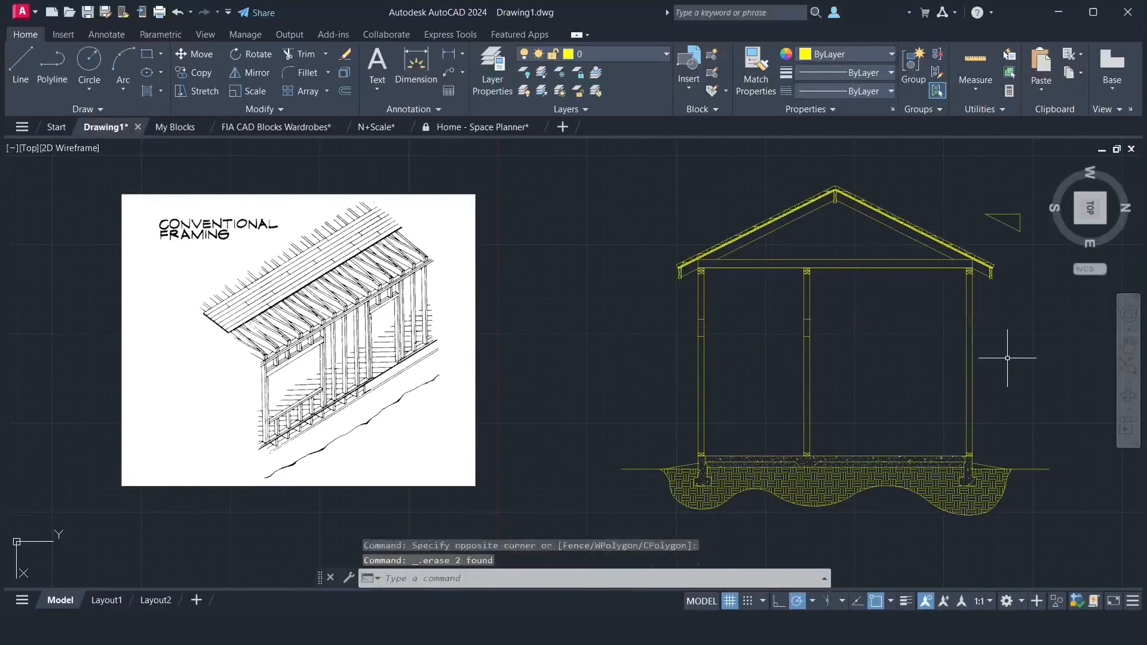
- Erase the lower of the two short header line segments inside the middle wall
left_click(777, 327)
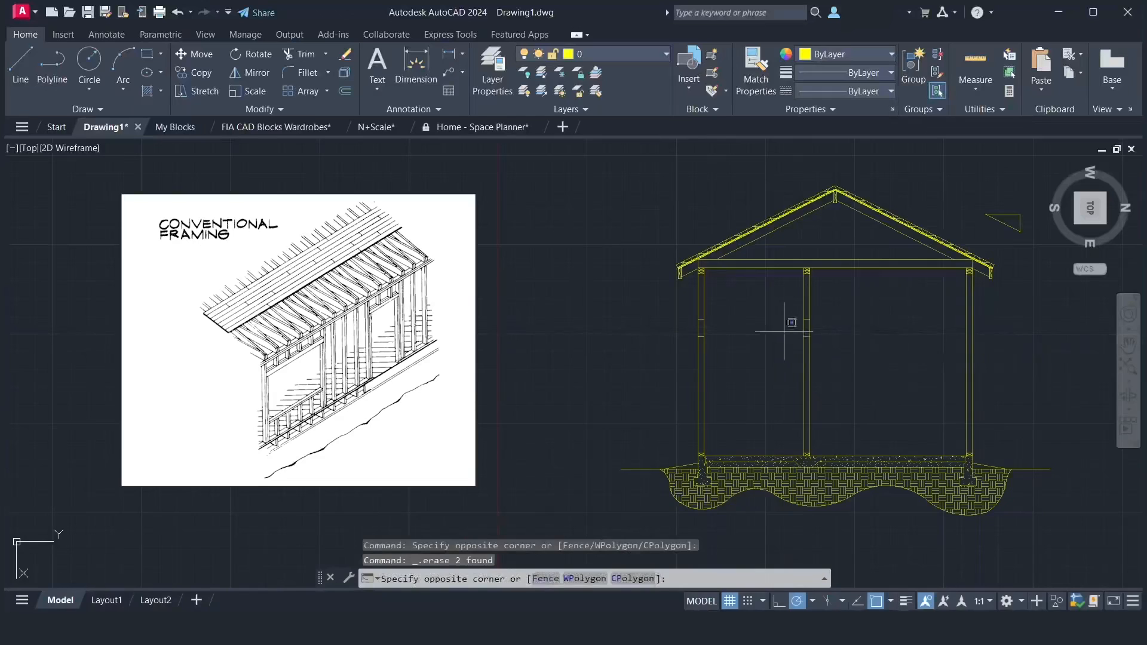
left_click(820, 339)
key("Delete")
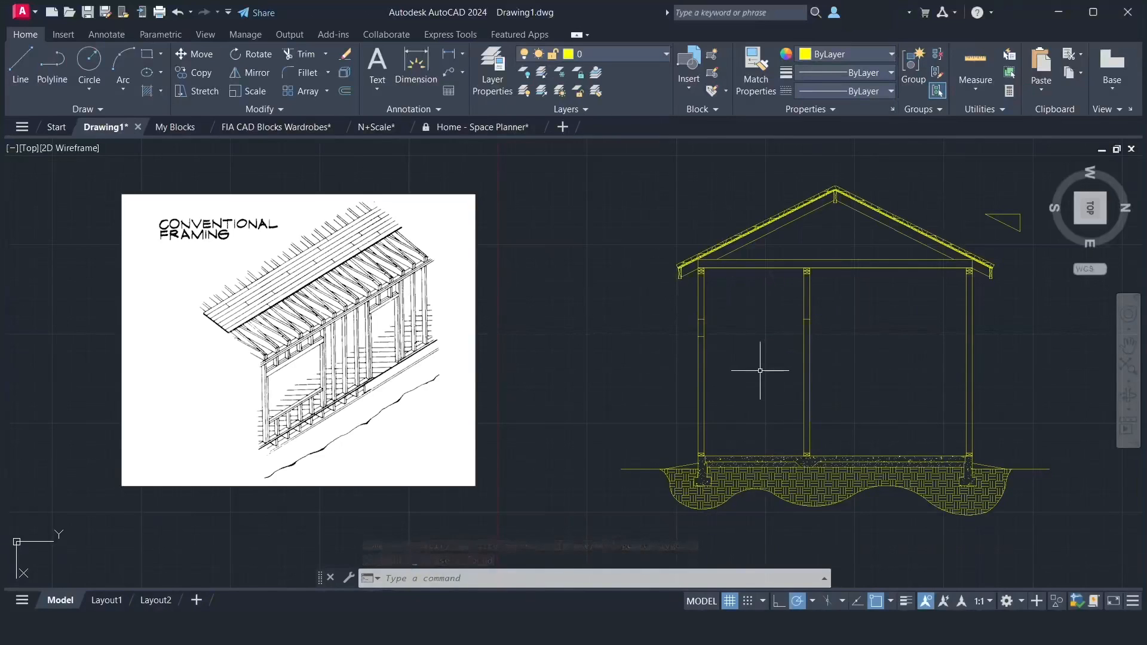
- Copy the double top plate of the left wall to directly beneath that wall's lower header line
scroll(747, 353, "up", 5)
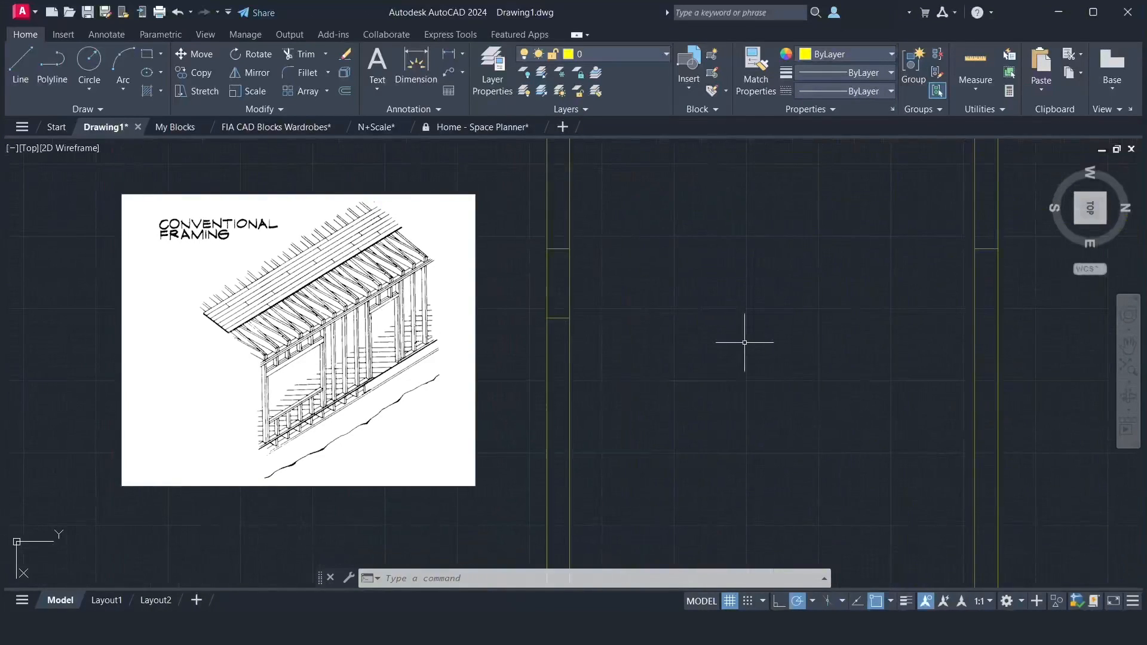
left_click(1129, 349)
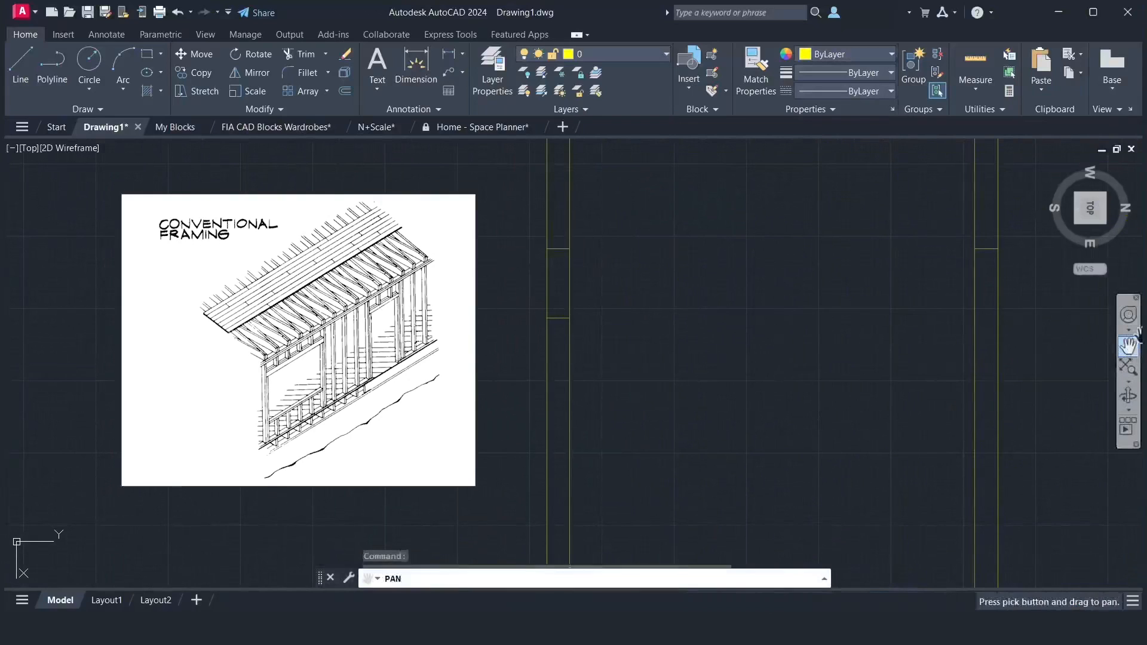
mouse_move(836, 310)
left_mouse_down()
mouse_move(770, 317)
mouse_move(827, 384)
mouse_move(776, 438)
mouse_move(852, 458)
left_mouse_up()
right_click(851, 456)
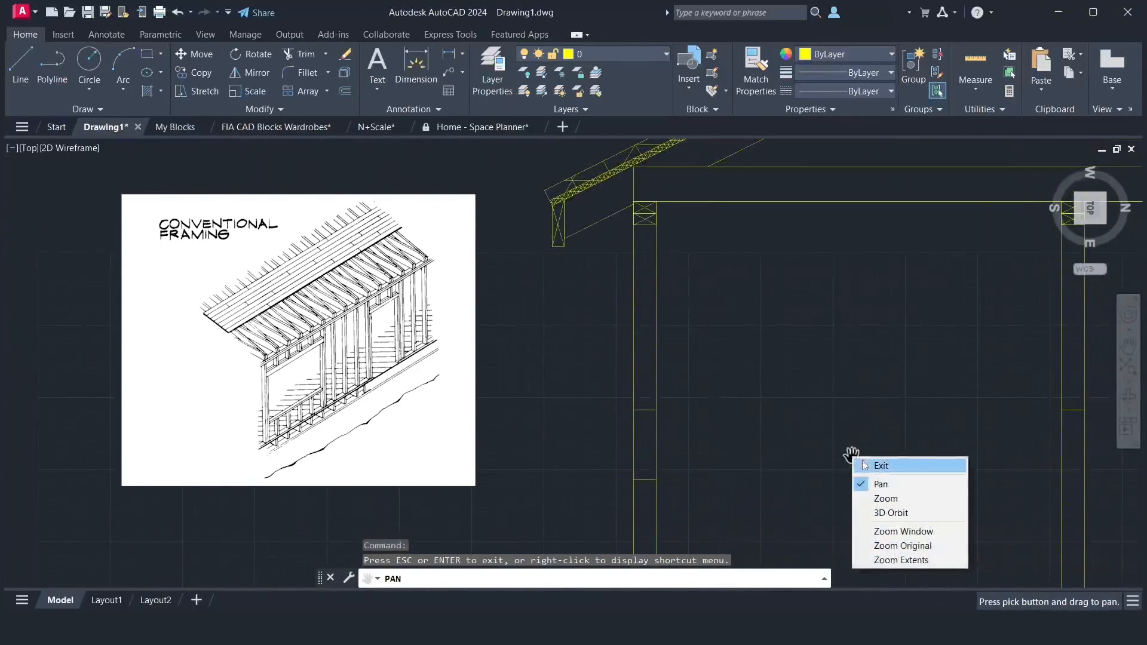
left_click(878, 466)
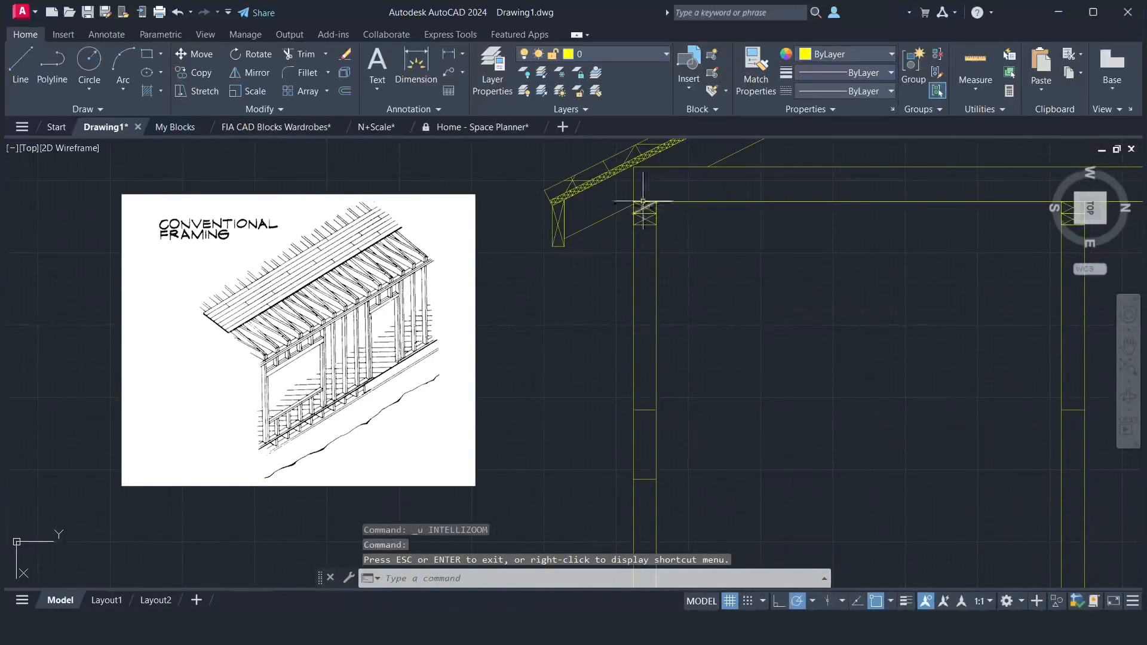
left_click(617, 193)
left_click(690, 247)
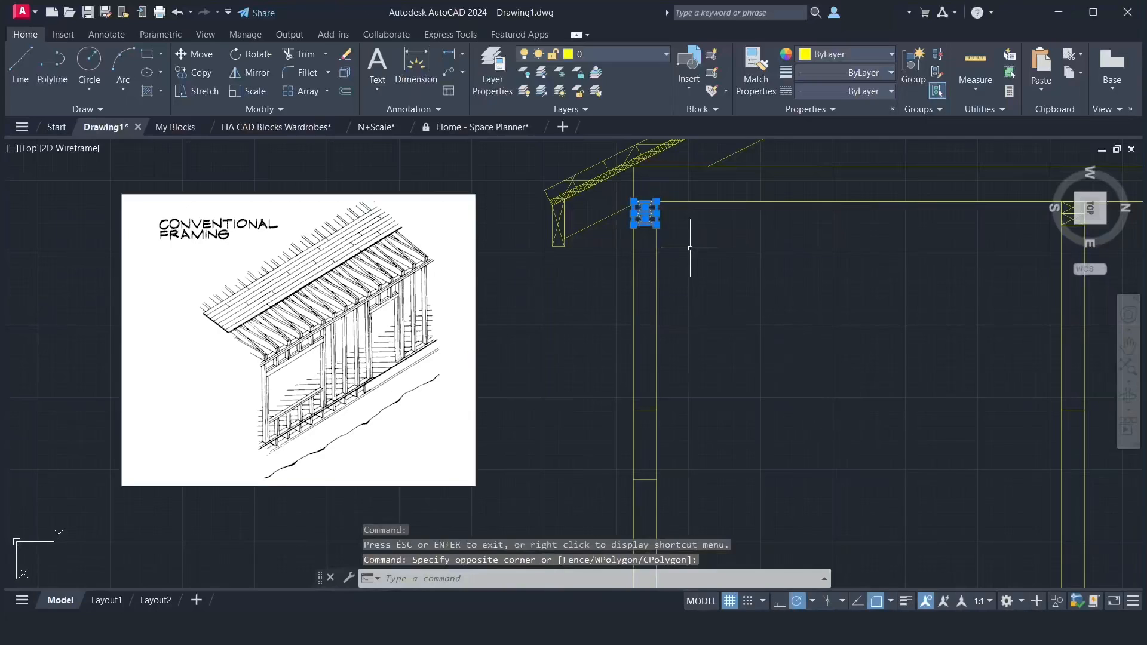
type("co")
key("Return")
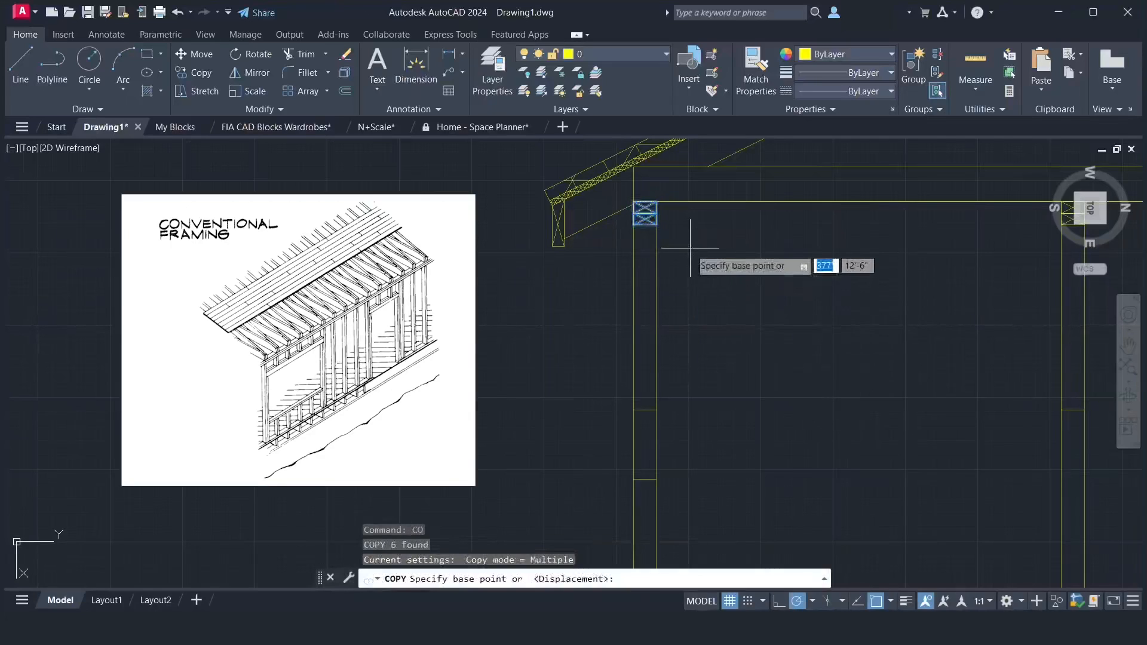
left_click(656, 202)
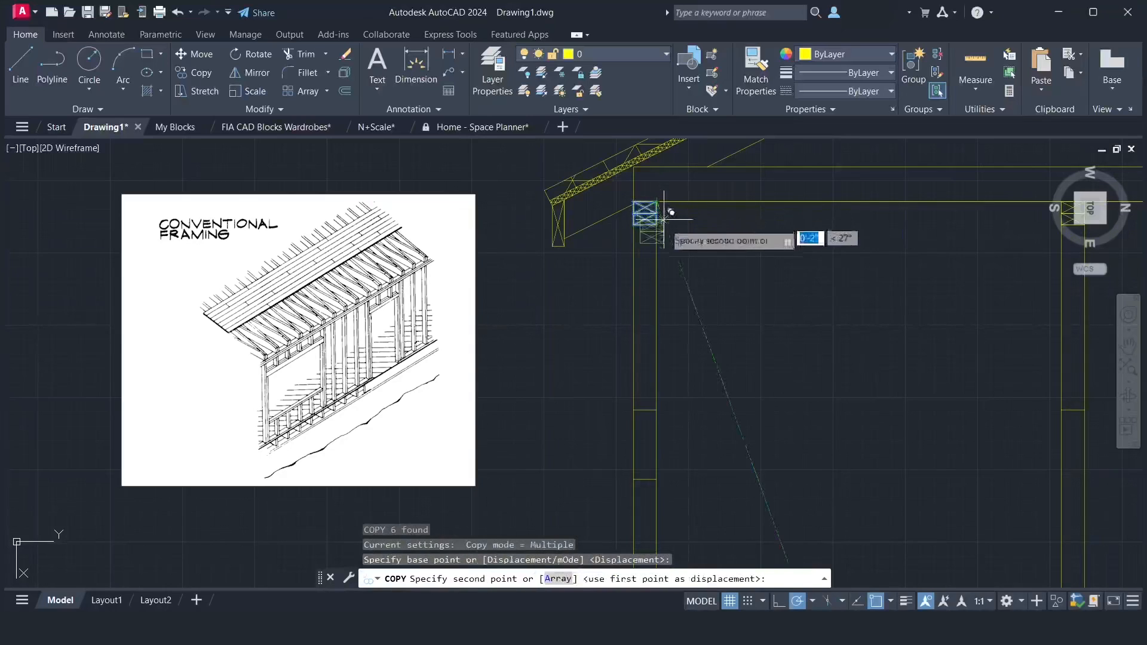
left_click(656, 479)
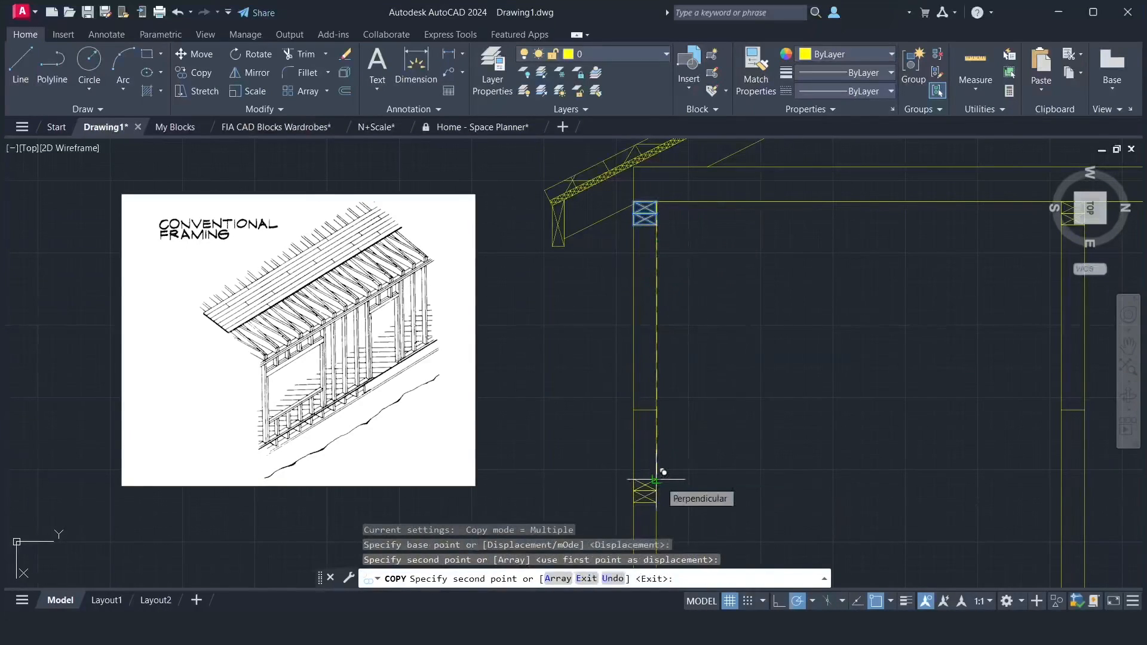
key("Return")
- Draw a header rectangle in the left wall from the upper header line's outer end, with its opposite corner offset -6",4"
type("REC")
key("Return")
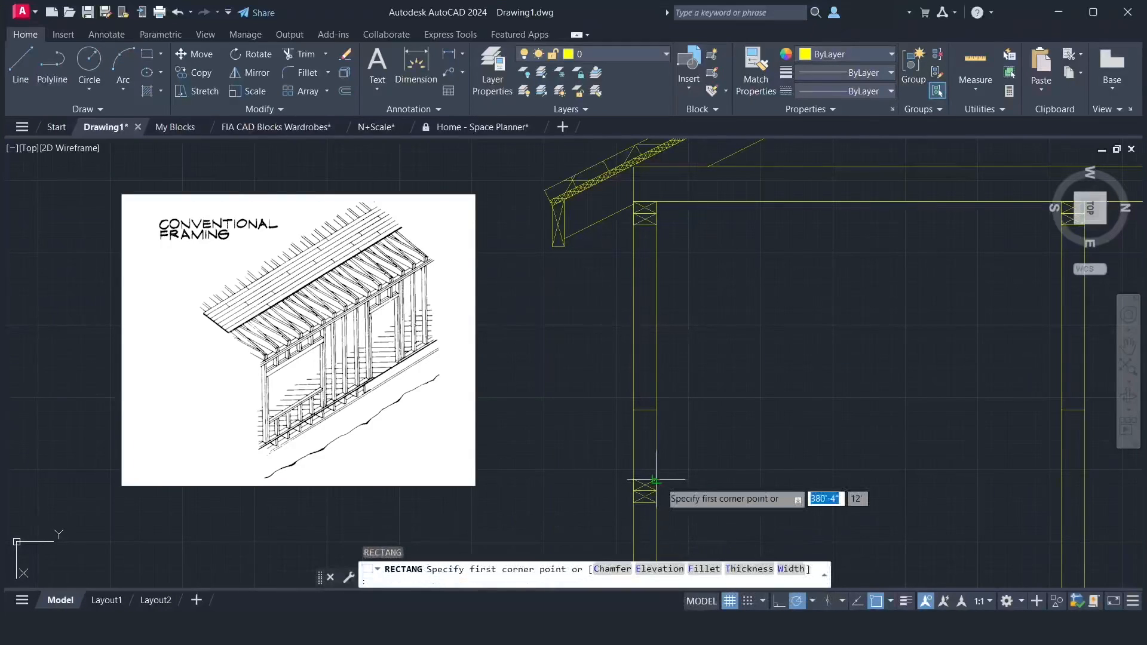
left_click(634, 410)
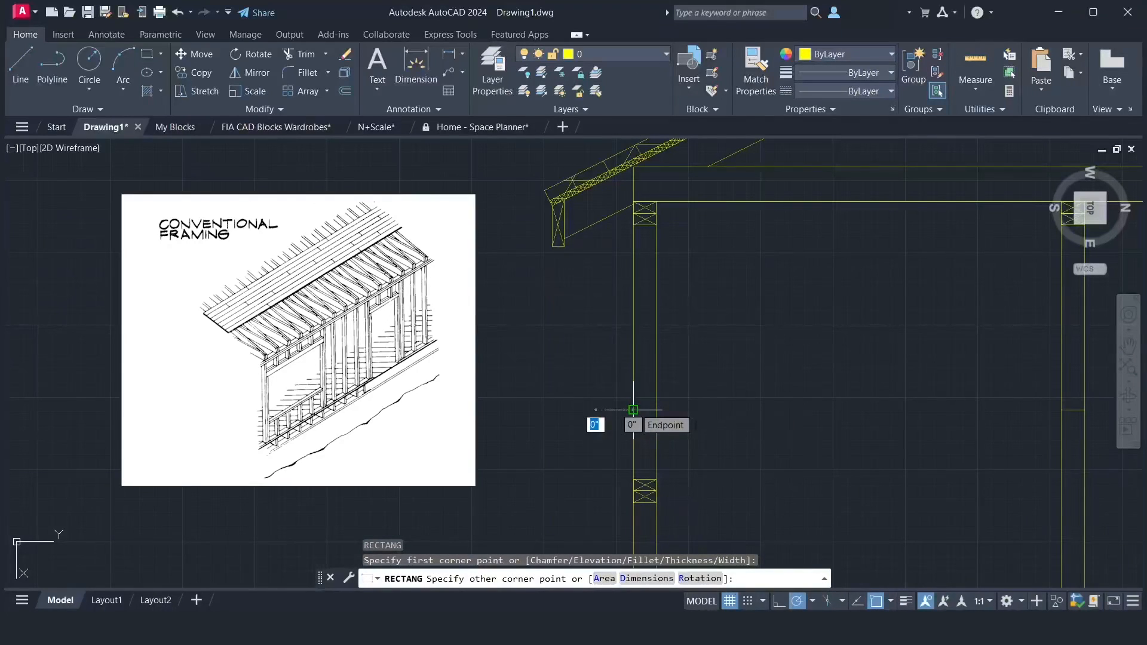
type("-6\"")
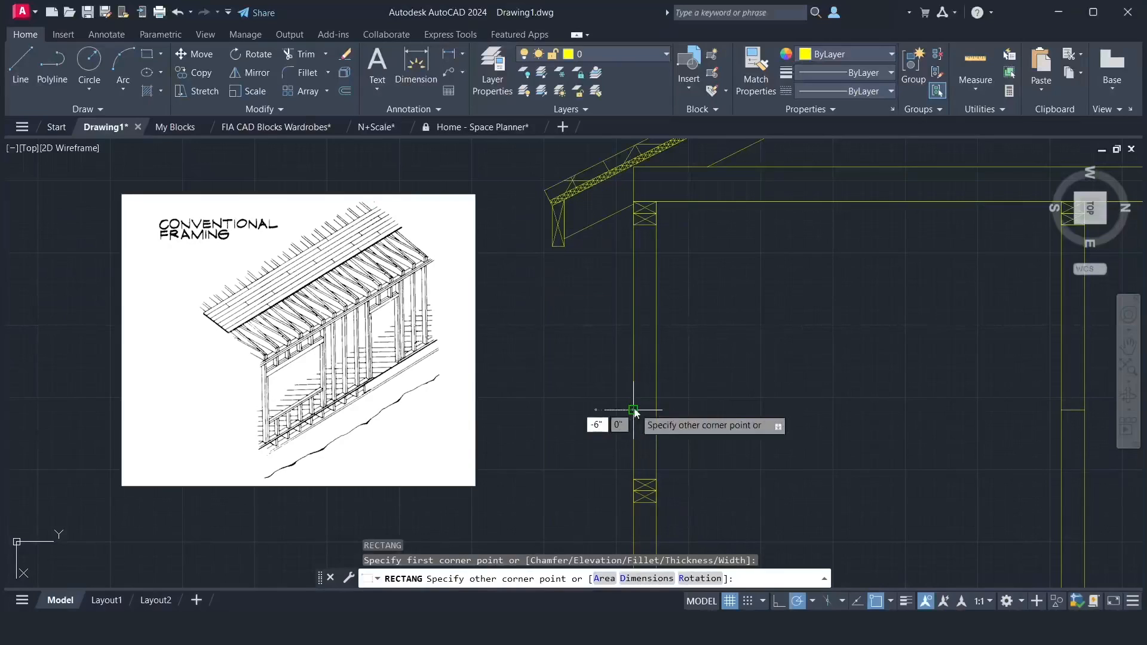
key("Tab")
type("4")
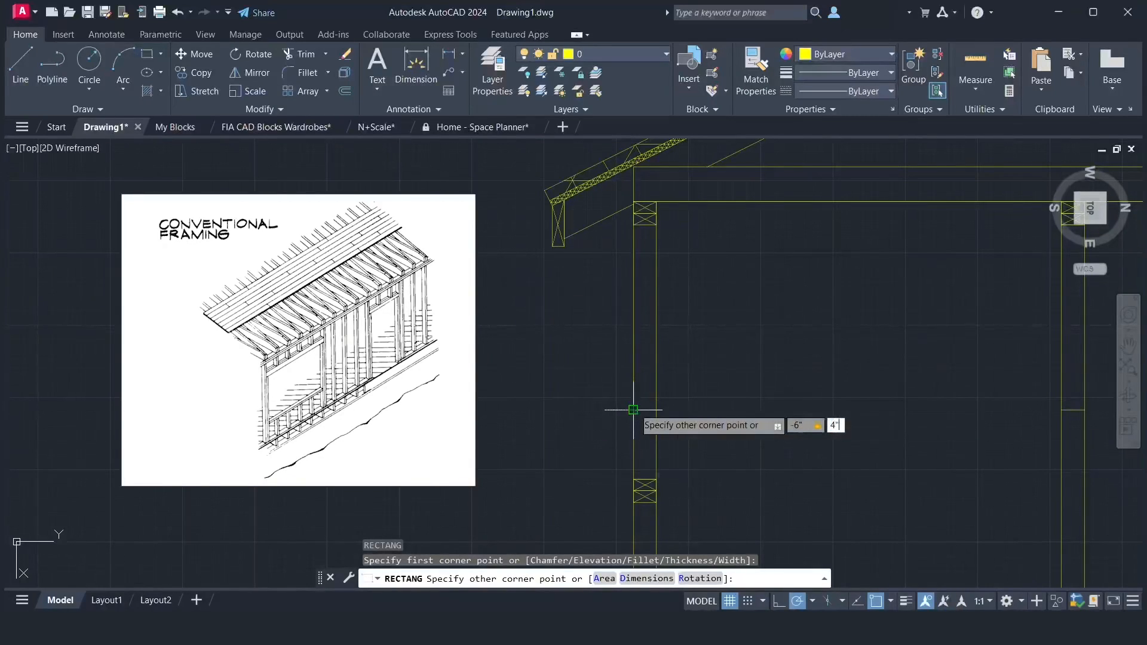
type("\"")
key("Return")
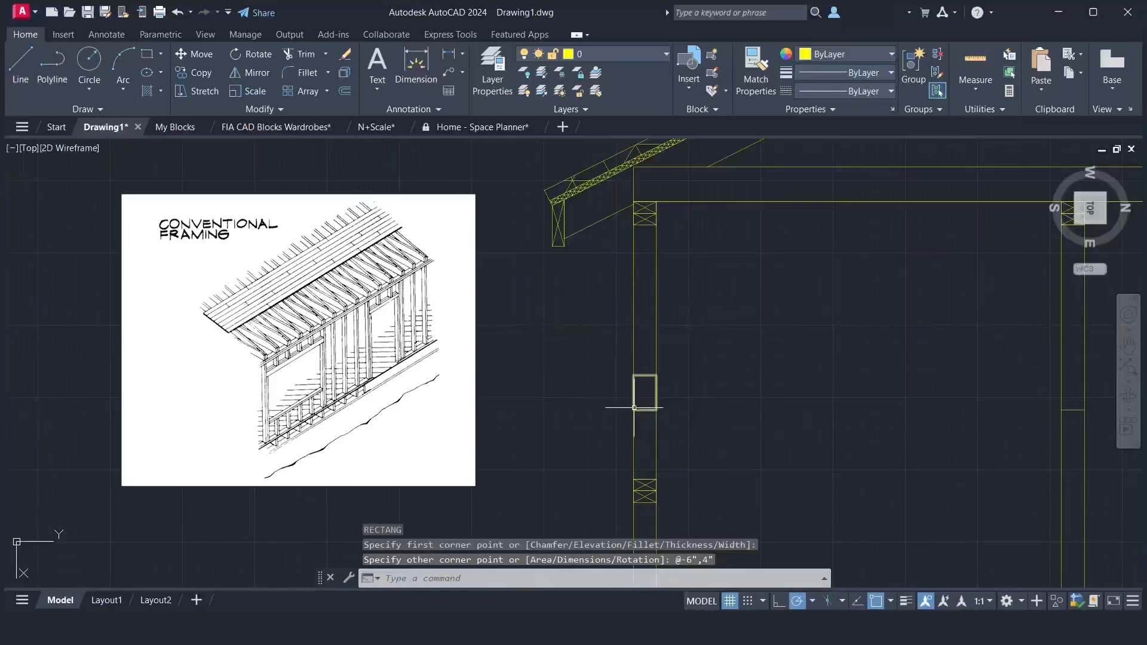
- Draw two crossing diagonal lines between the corners of the header rectangle in the left wall
type("l")
key("Return")
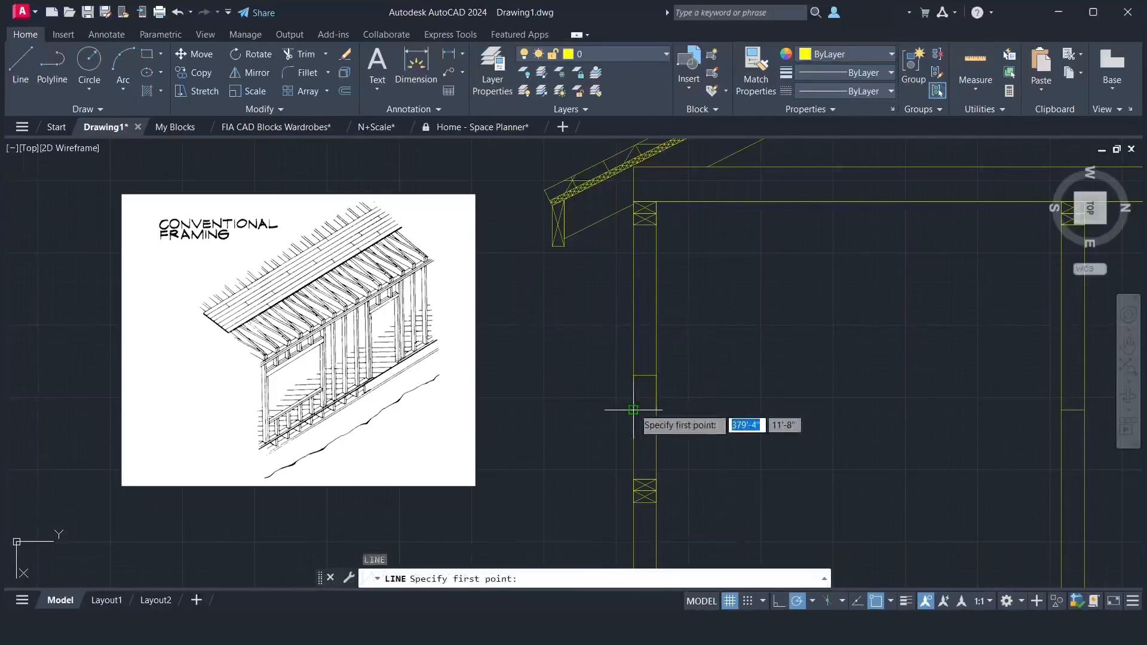
left_click(633, 409)
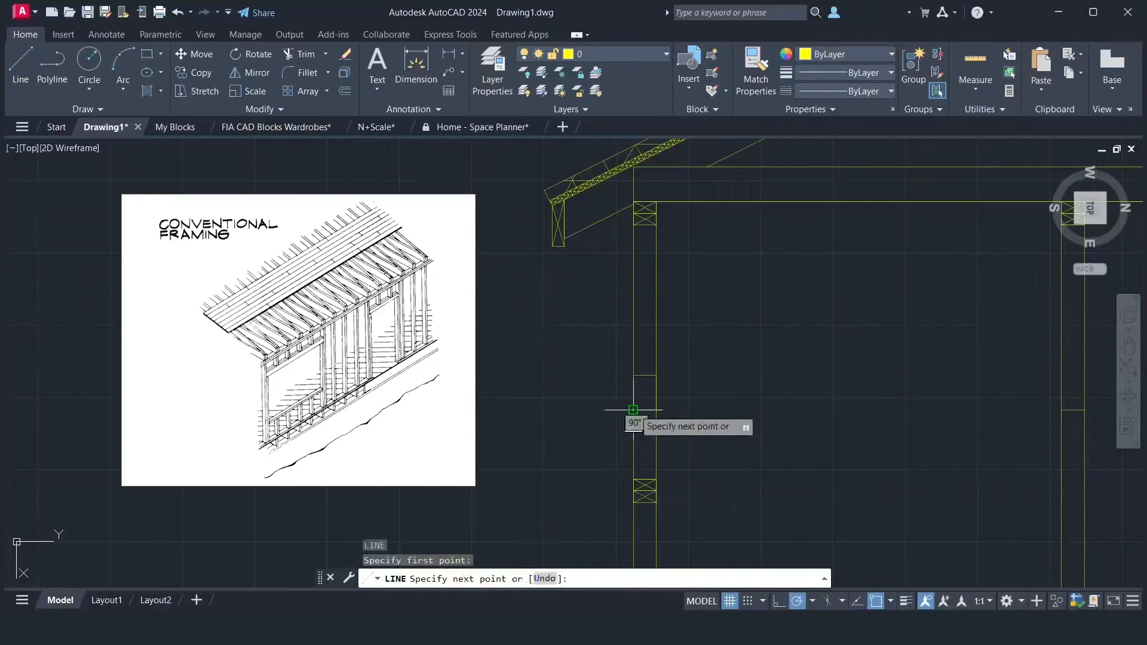
left_click(656, 375)
key("Return")
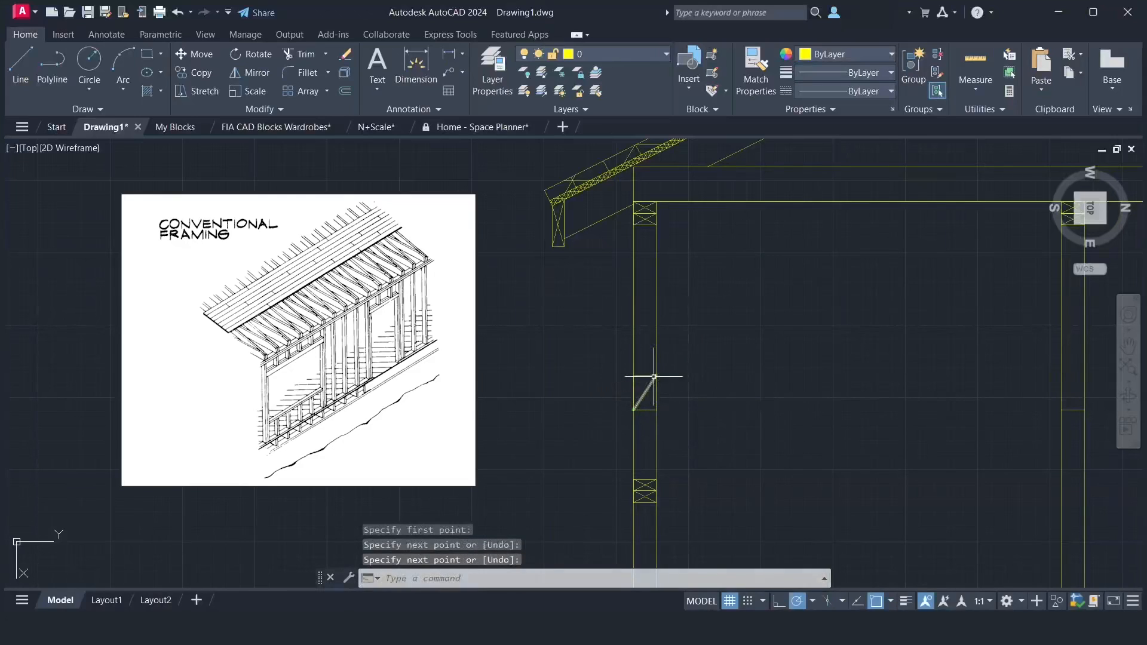
key("Return")
left_click(634, 375)
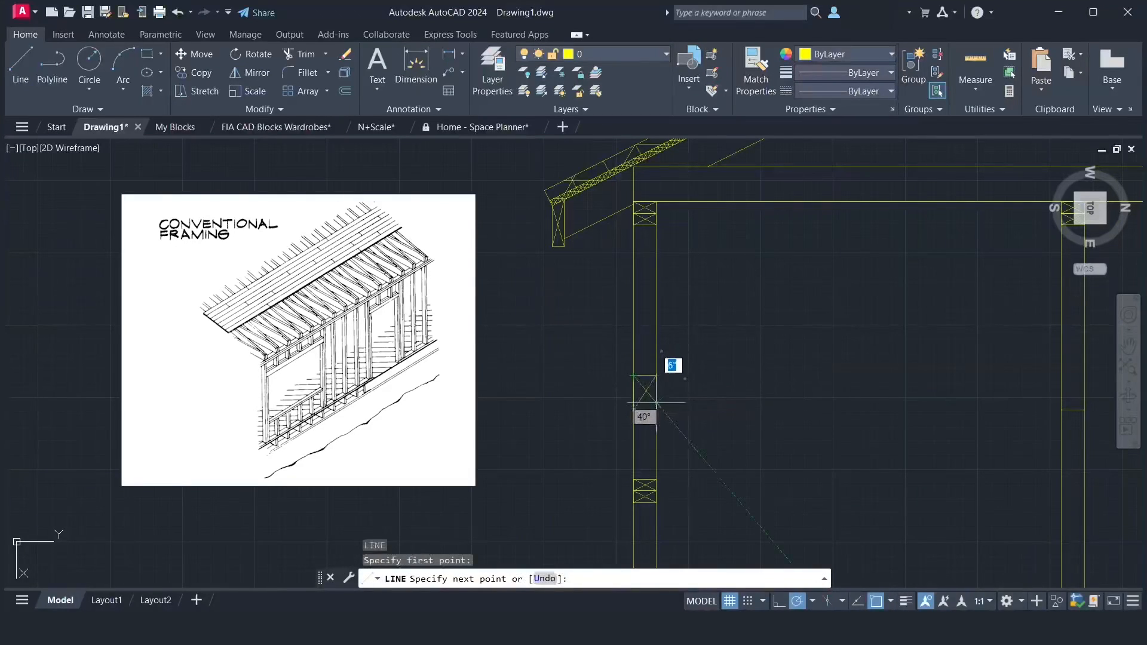
left_click(652, 407)
key("Return")
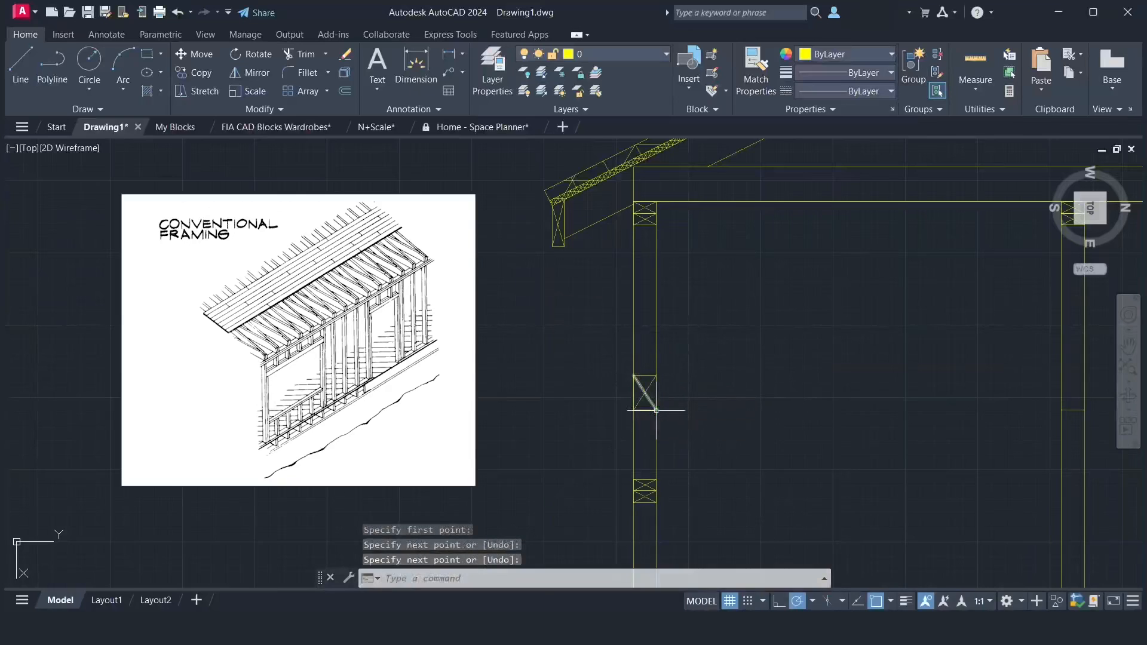
- Copy the crossed header rectangle from the left wall onto the header line in the middle wall
left_click(604, 368)
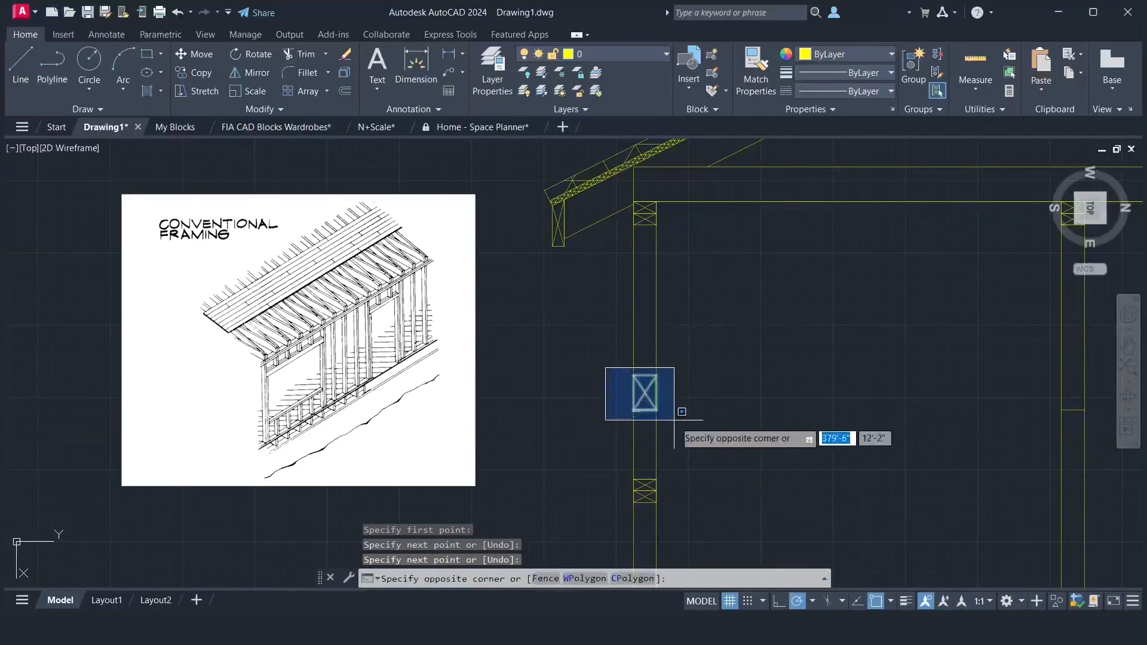
left_click(676, 423)
type("co")
key("Return")
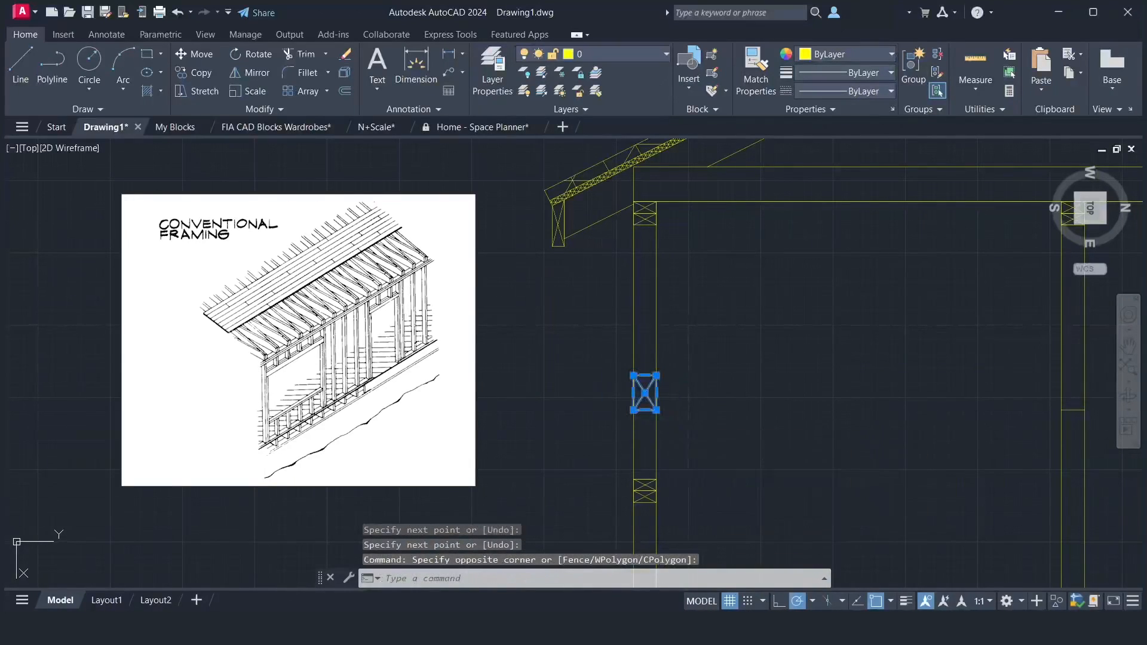
left_click(634, 410)
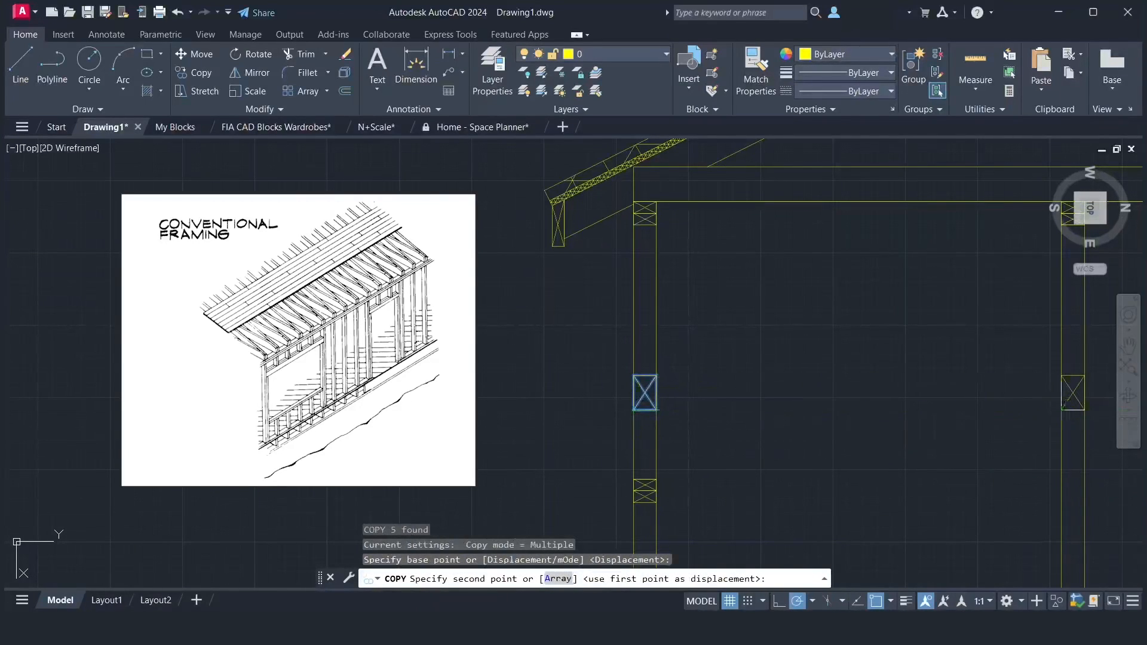
left_click(1061, 410)
key("Return")
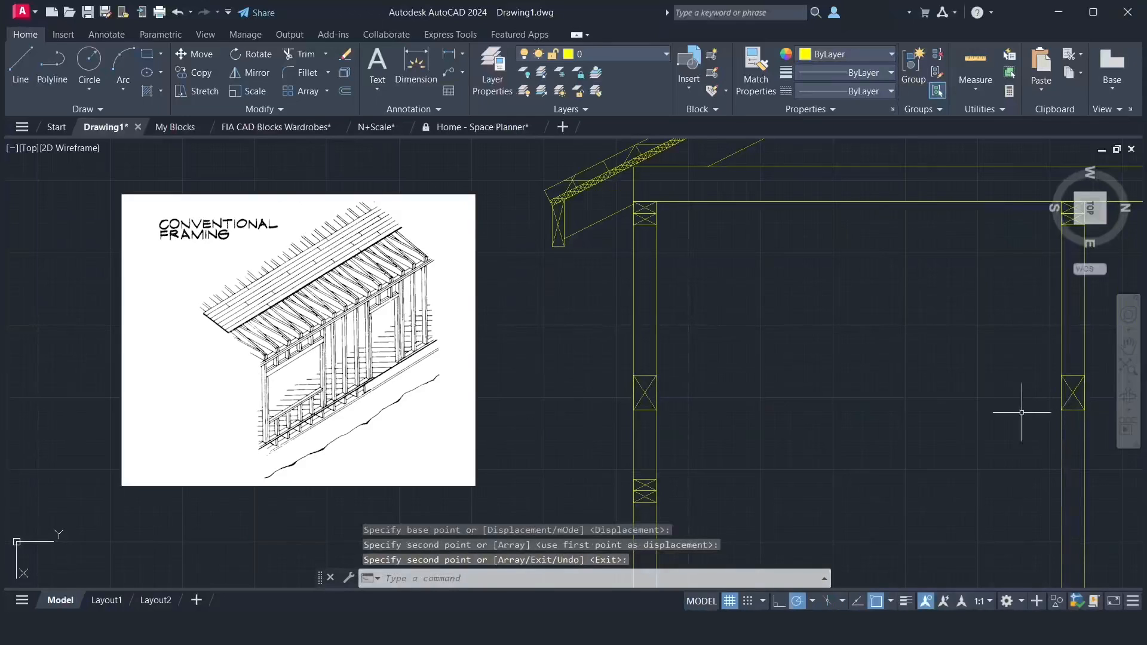
- Start a hatch for the wall cavities of the building section using the ANSI31 pattern
scroll(1006, 413, "down", 5)
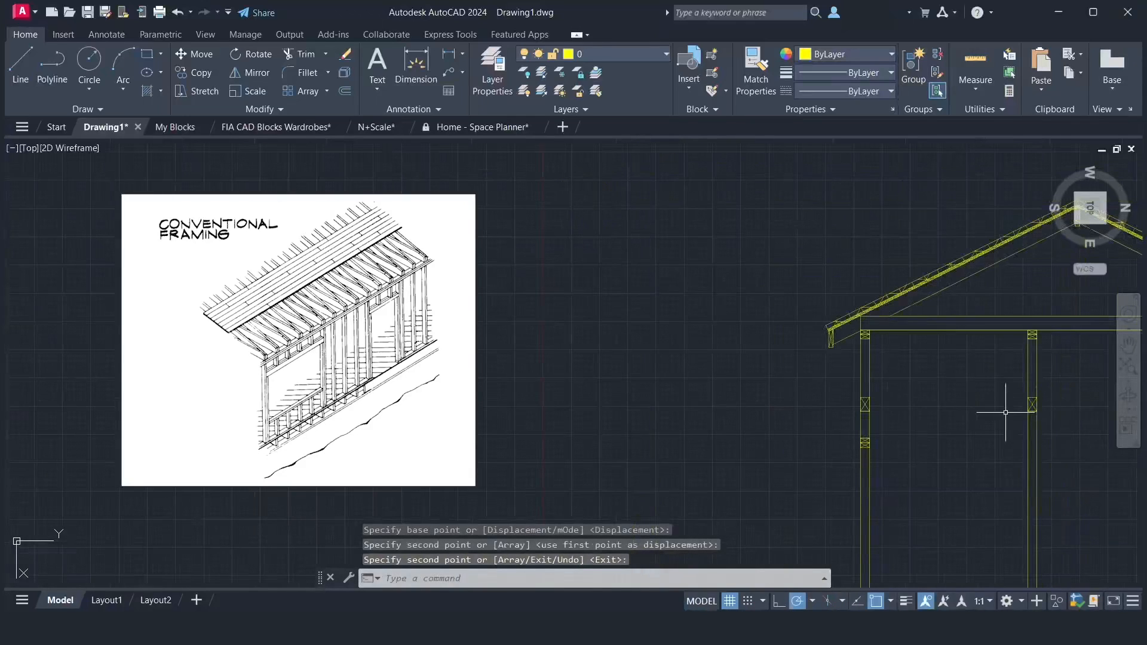
left_click(1128, 345)
mouse_move(976, 376)
left_mouse_down()
mouse_move(868, 336)
mouse_move(678, 314)
left_mouse_up()
right_click(675, 310)
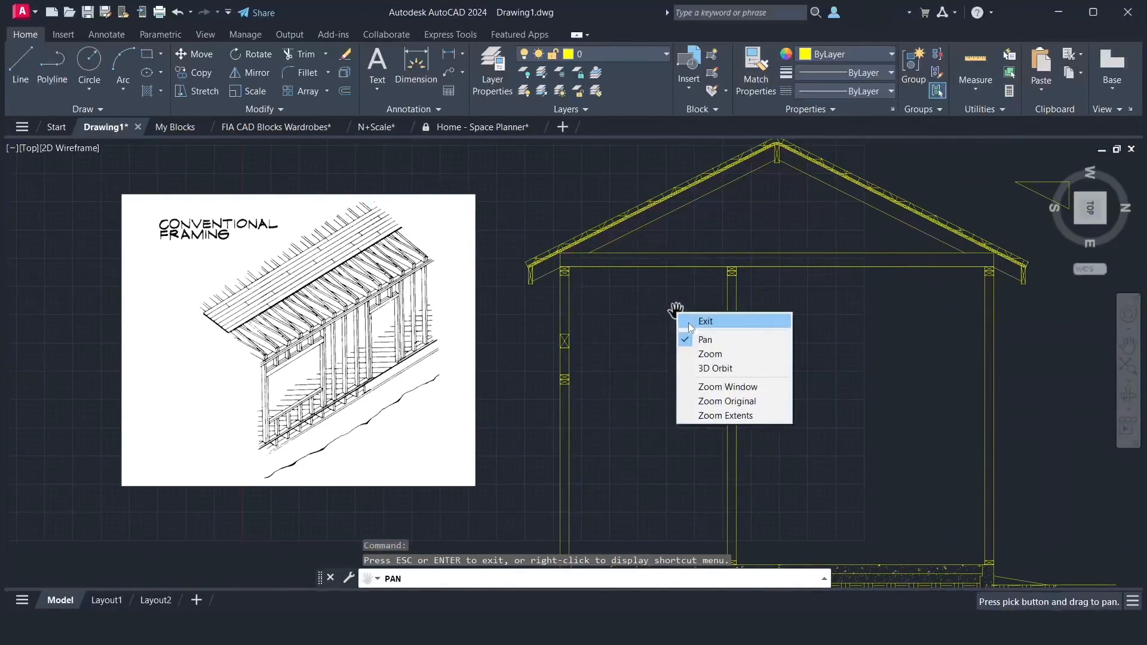
left_click(705, 321)
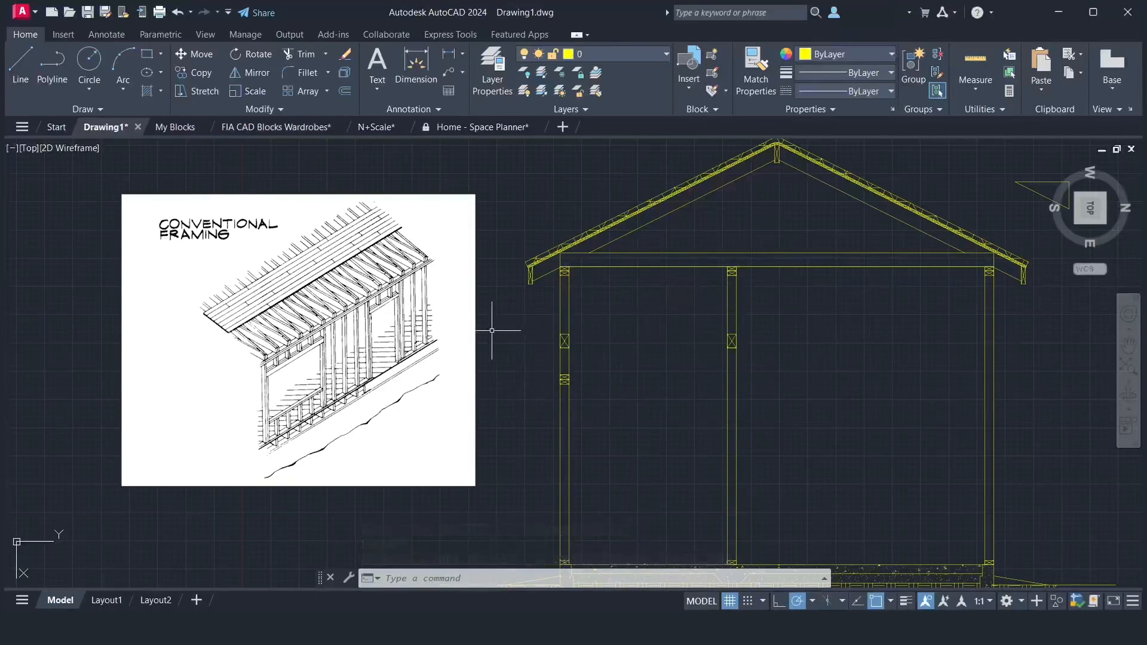
type("h")
key("Return")
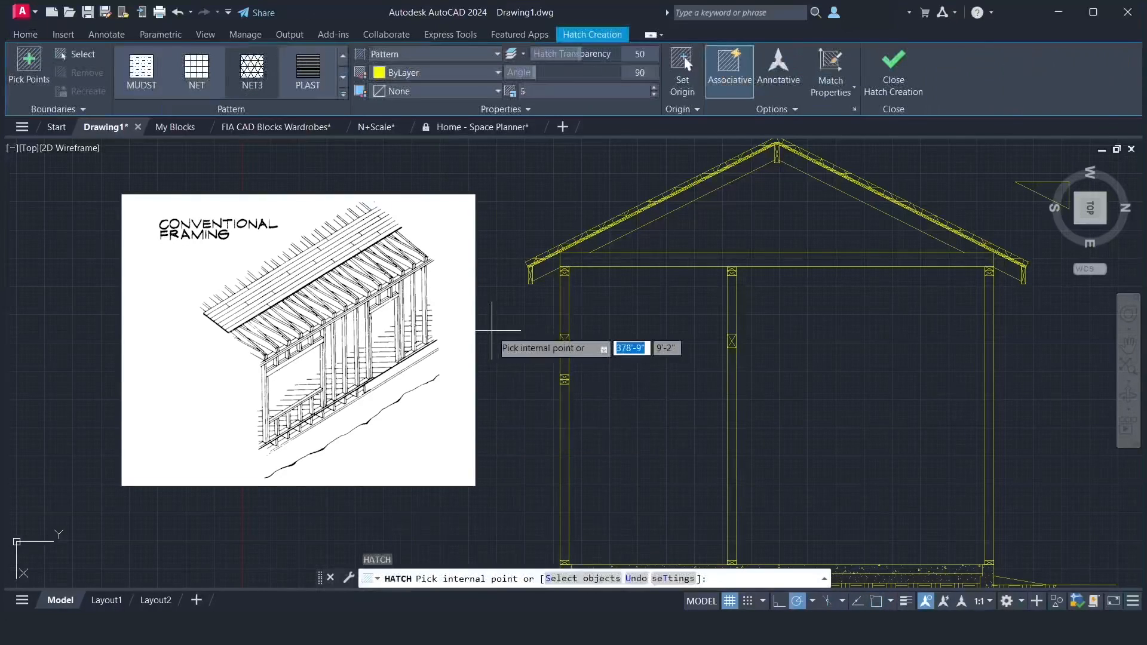
left_click(343, 97)
scroll(335, 94, "down", 8)
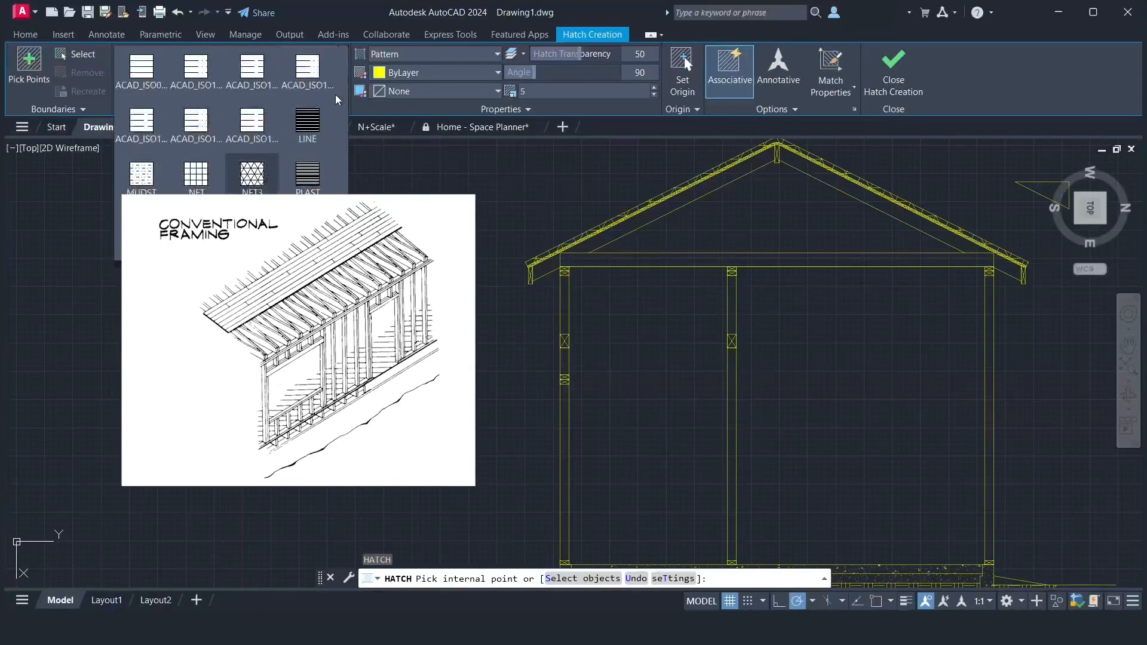
scroll(332, 89, "up", 8)
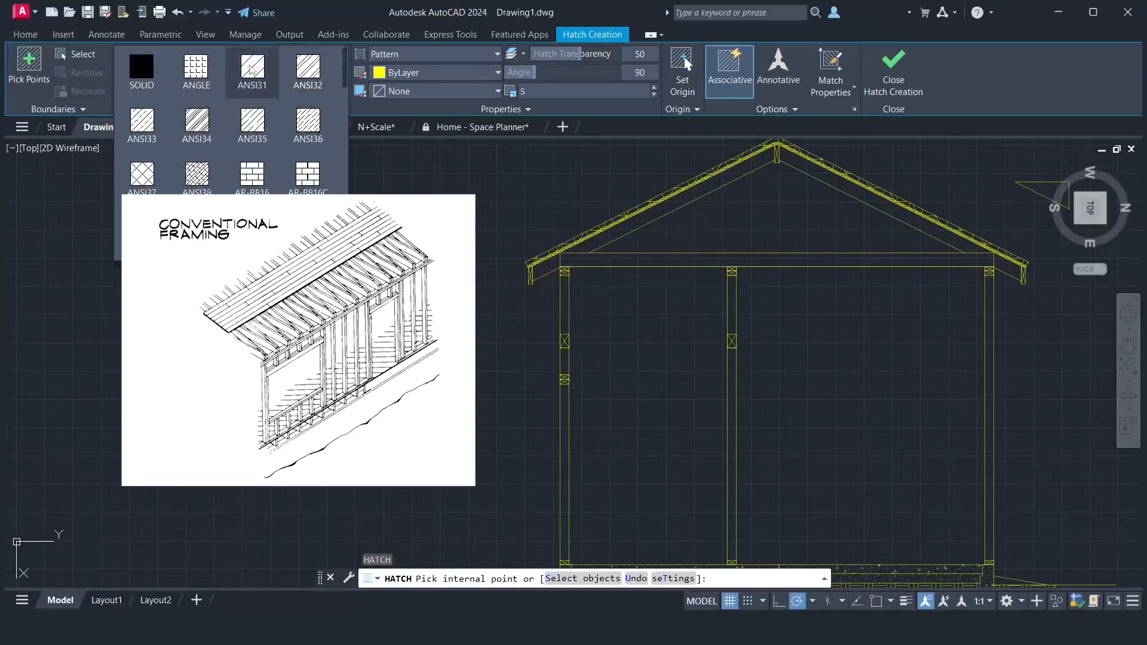
left_click(250, 69)
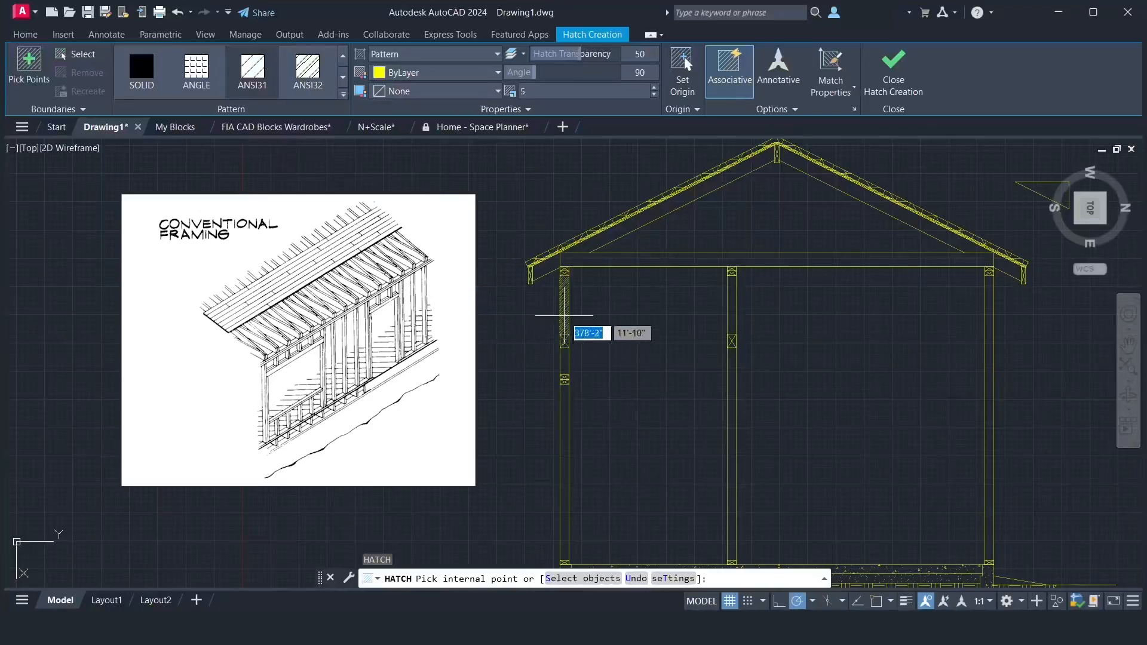
- Hatch the left wall's upper and lower cavities, the middle wall above its header and the right wall's cavity at scale 15
left_click(565, 315)
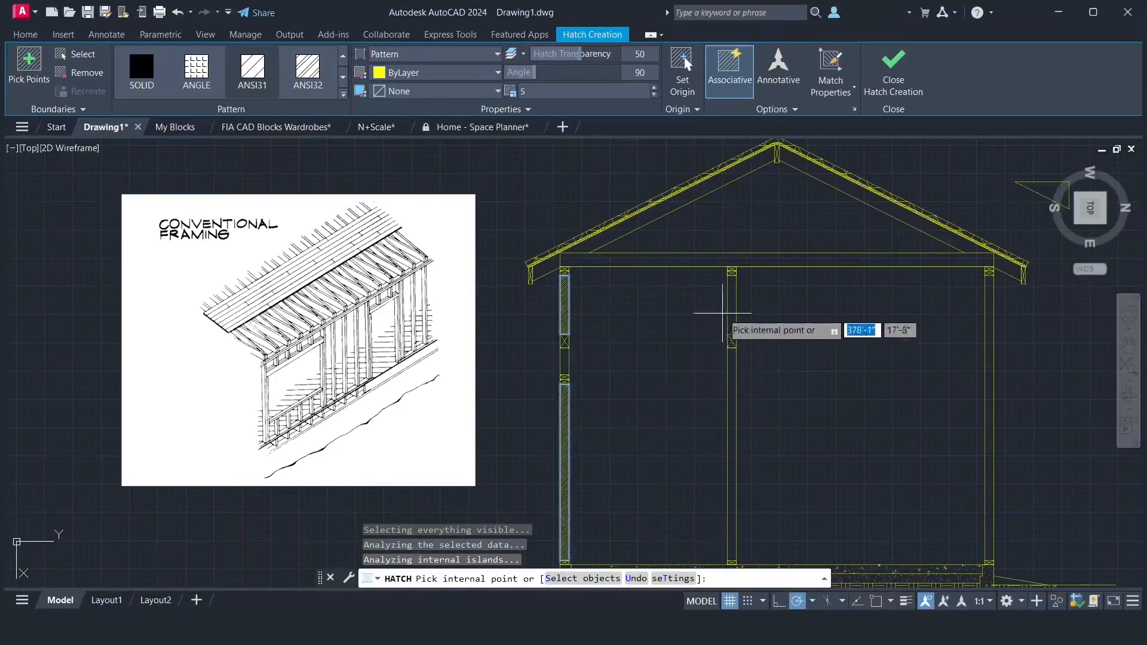
left_click(731, 309)
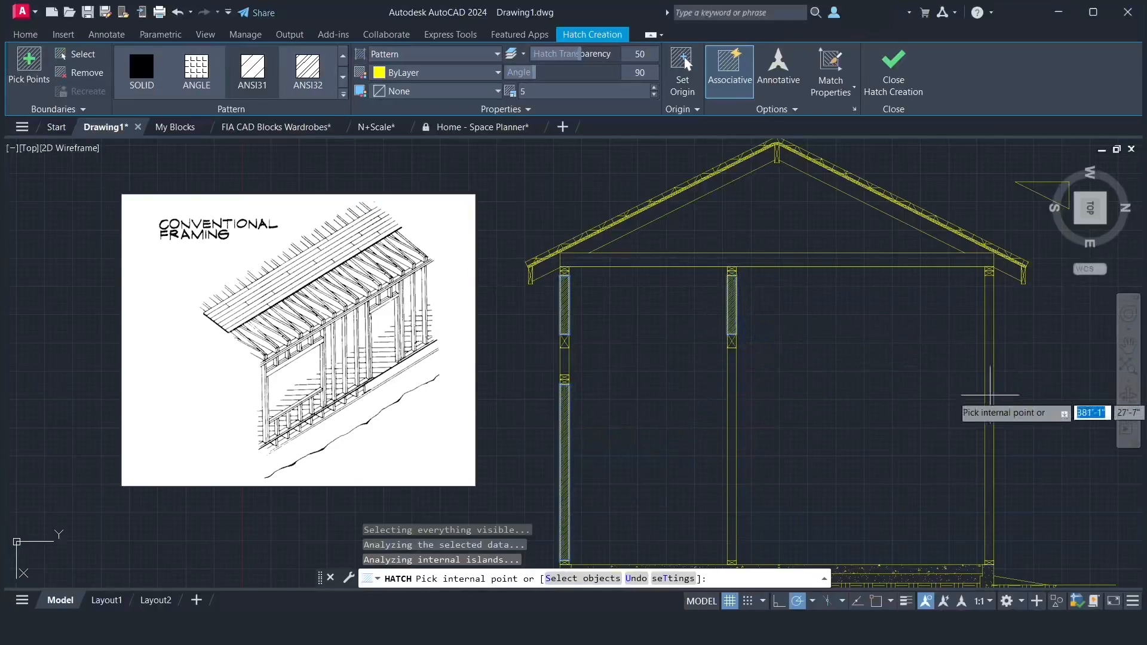
left_click(988, 396)
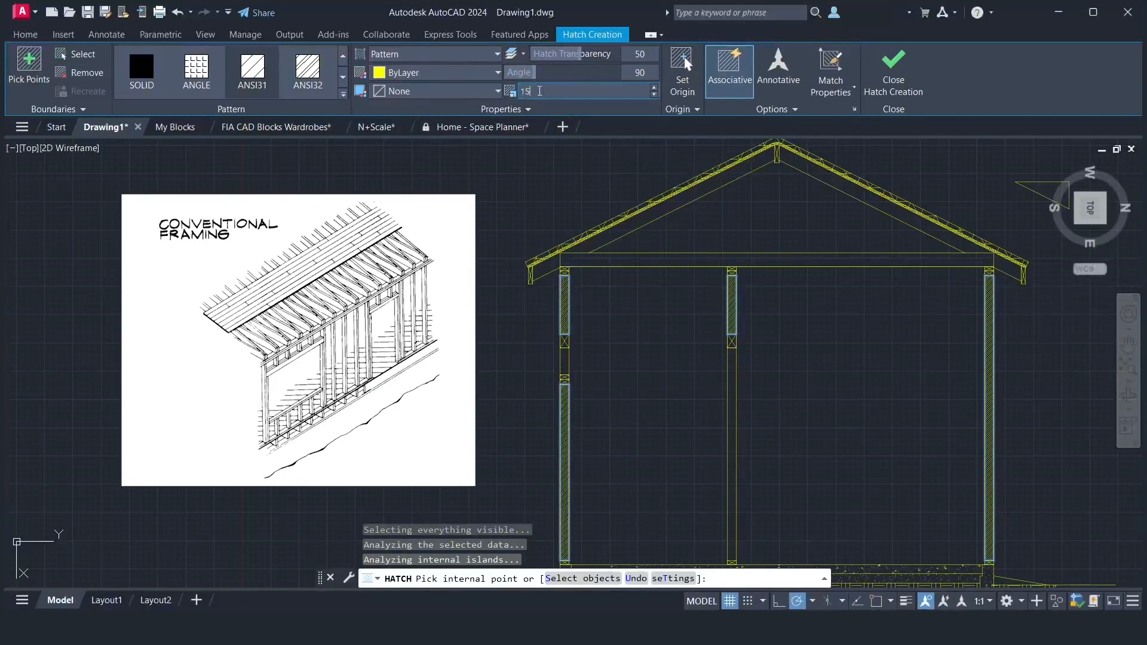
key("Return")
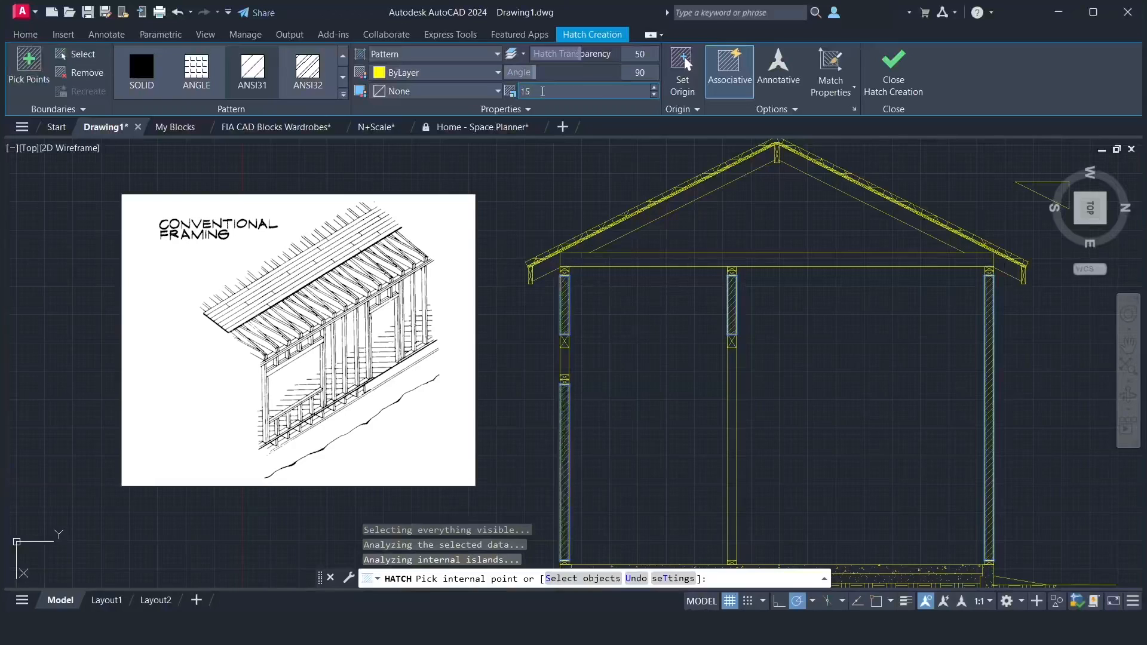
left_click(882, 85)
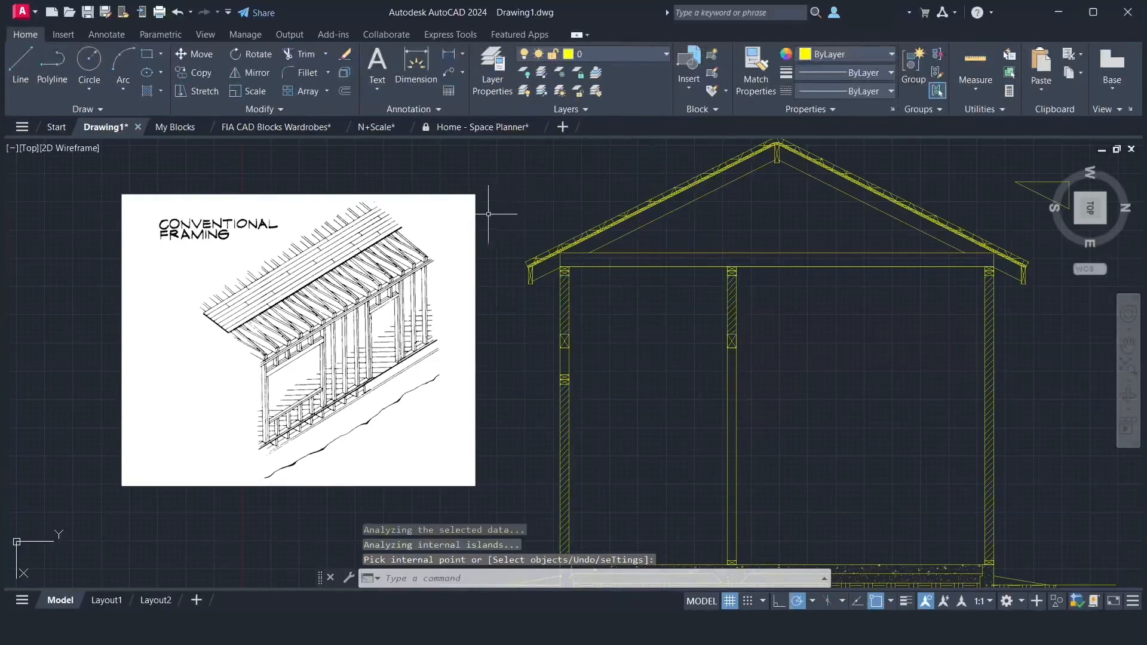
- Turn the top view back to its north-up orientation
scroll(475, 220, "down", 2)
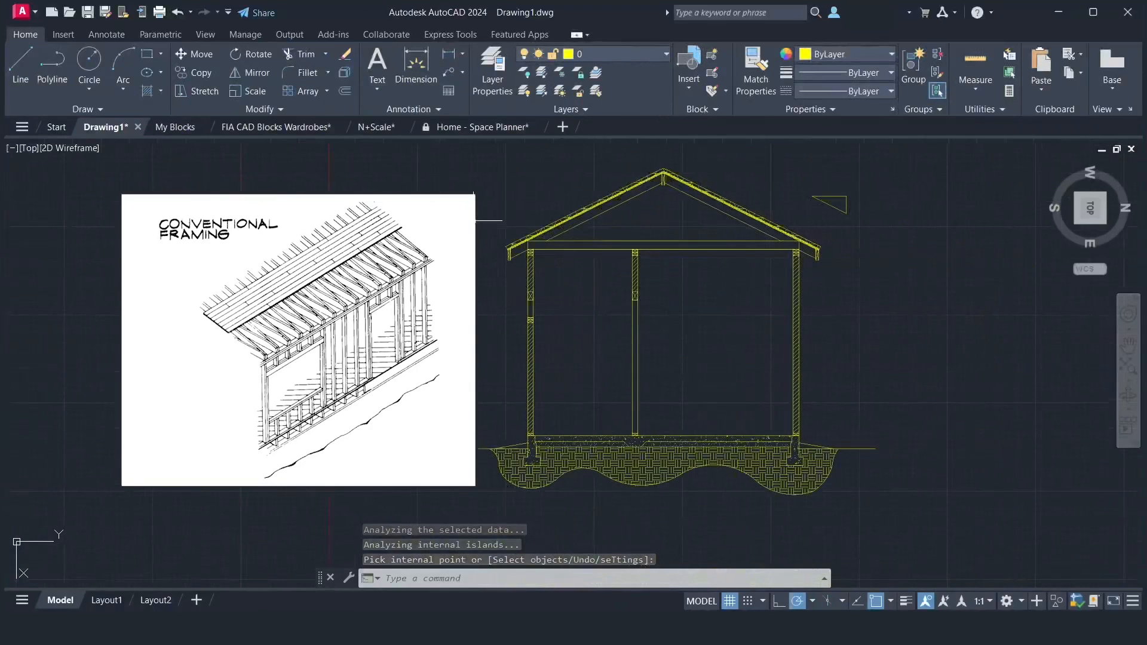
left_click(1128, 346)
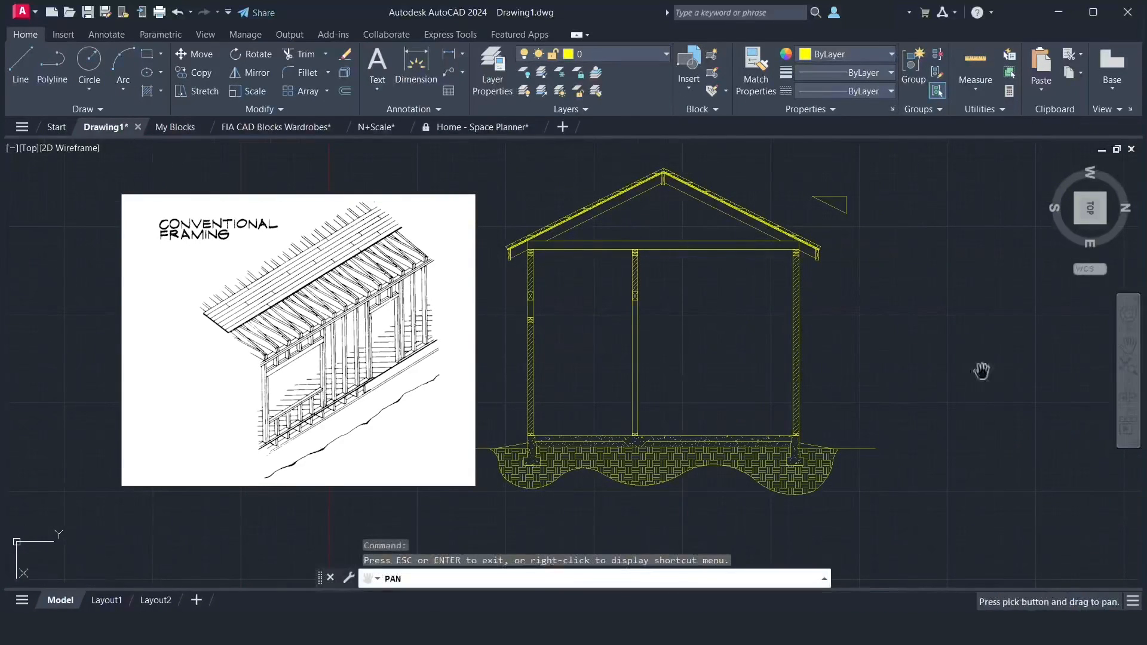
left_click_drag(877, 364, 1012, 388)
right_click(995, 380)
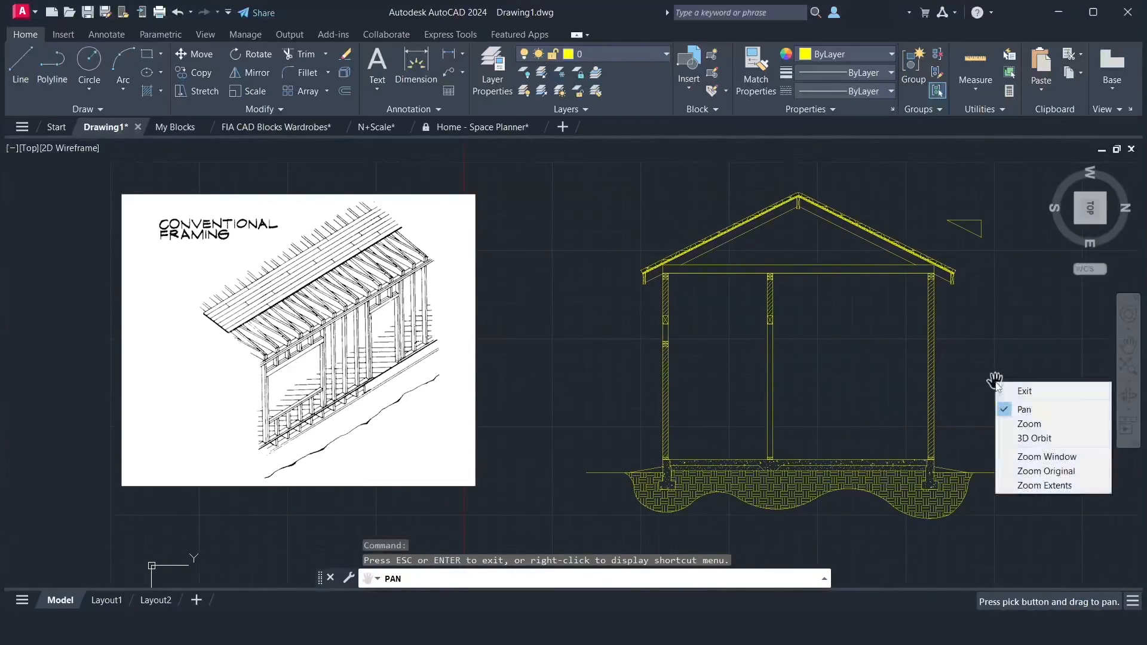
left_click(1008, 392)
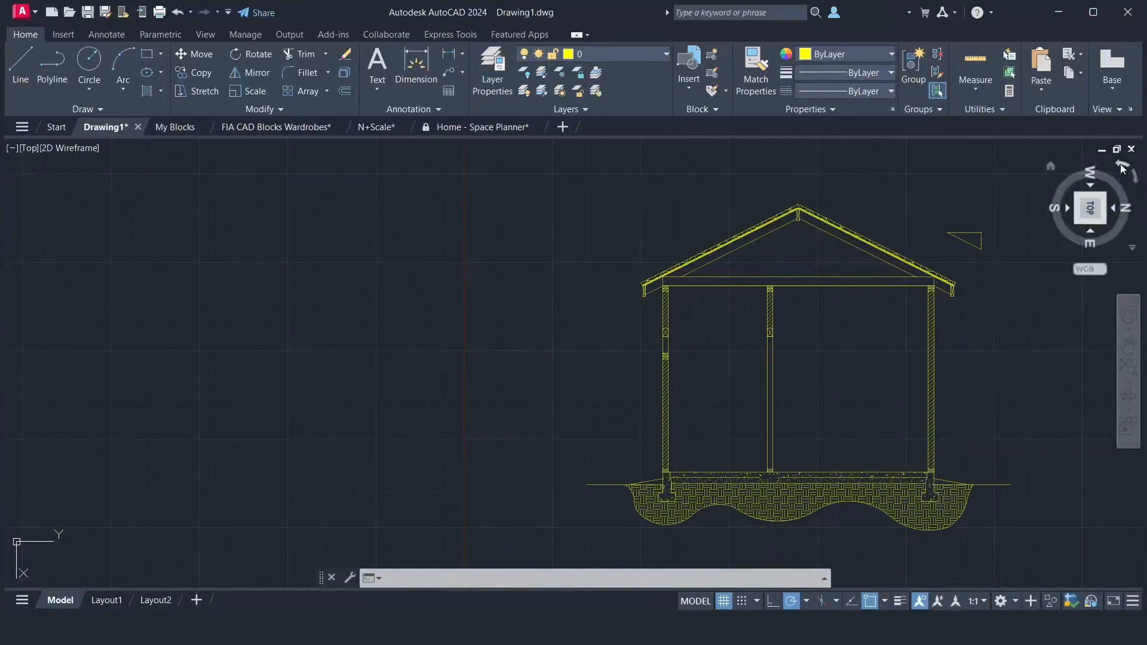
left_click(1121, 165)
key("ctrl+z")
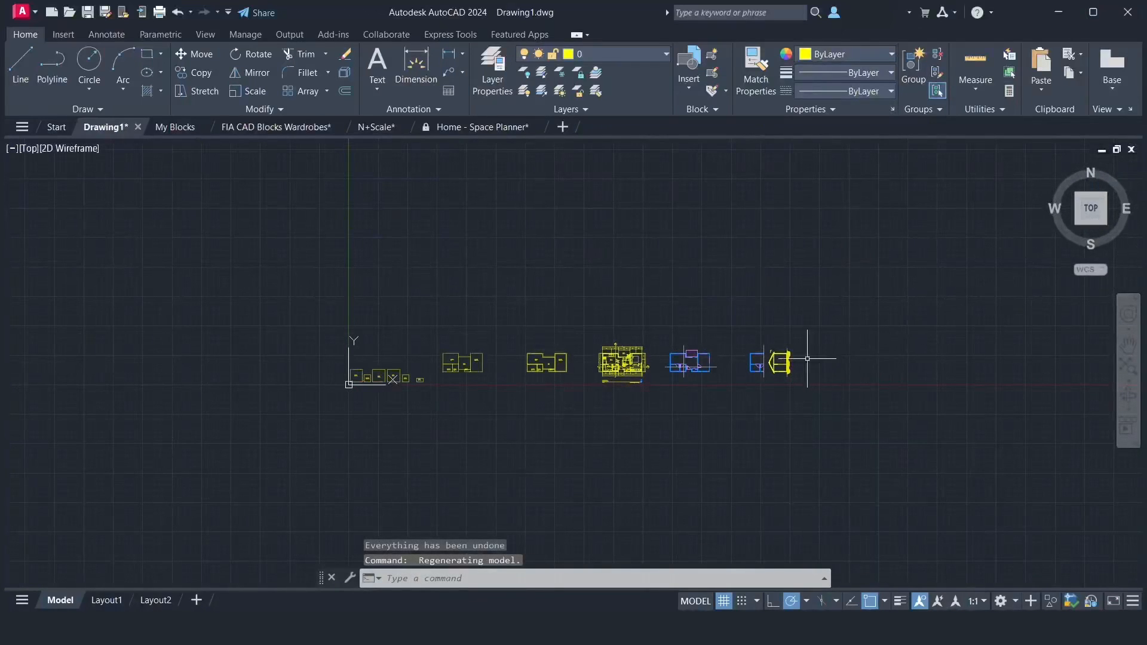
- Rotate the whole building section and its slope triangle 270° about the point where the lower wall's outer face meets the ground line
scroll(807, 358, "up", 8)
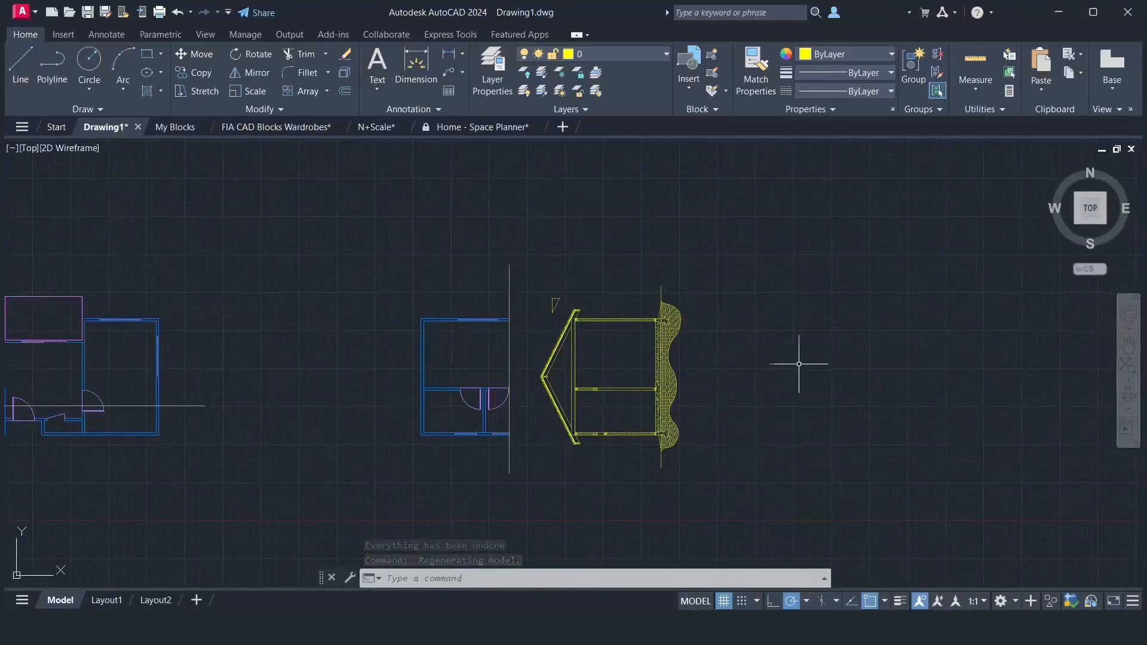
left_click(1129, 347)
mouse_move(822, 423)
left_mouse_down()
mouse_move(801, 410)
mouse_move(872, 370)
left_mouse_up()
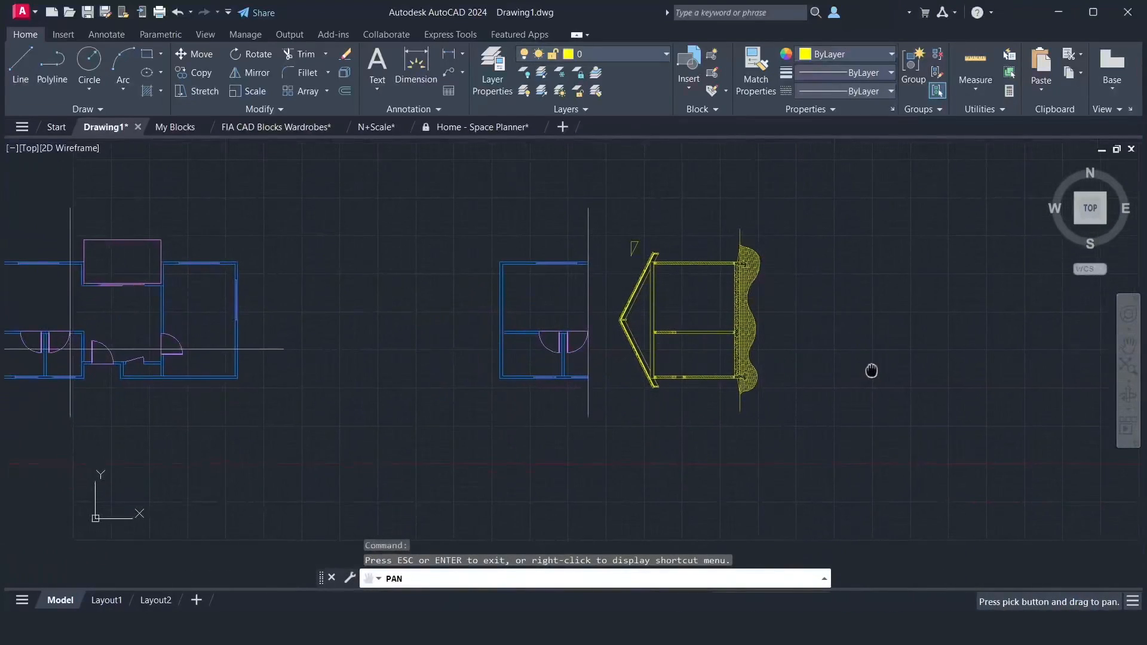
right_click(819, 322)
left_click(849, 333)
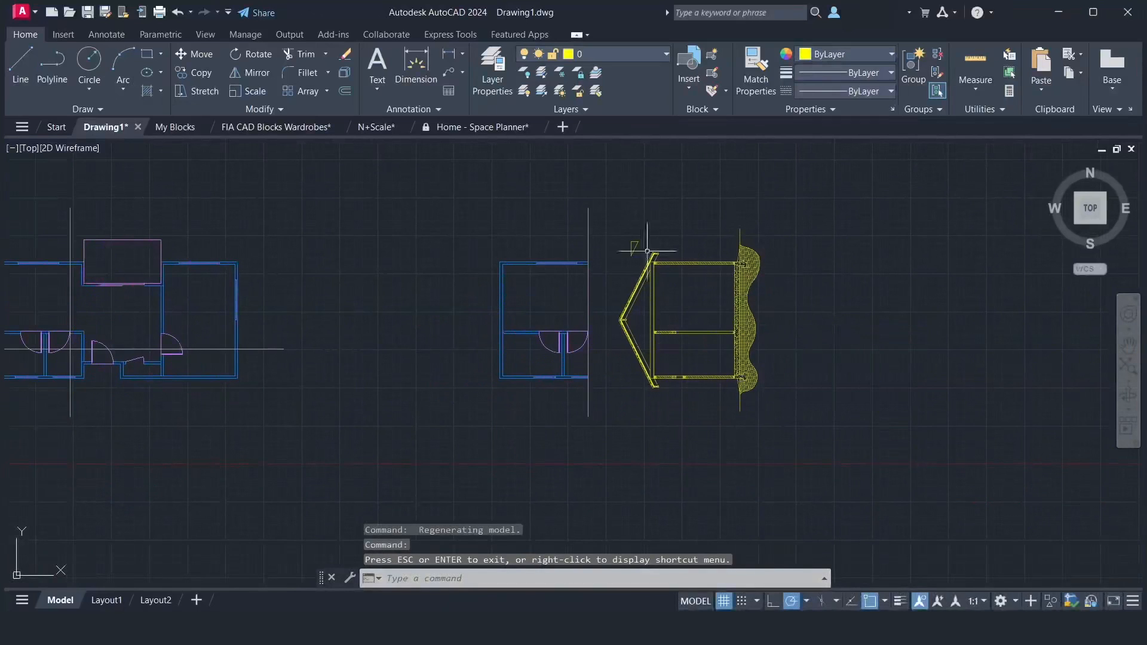
left_click(614, 205)
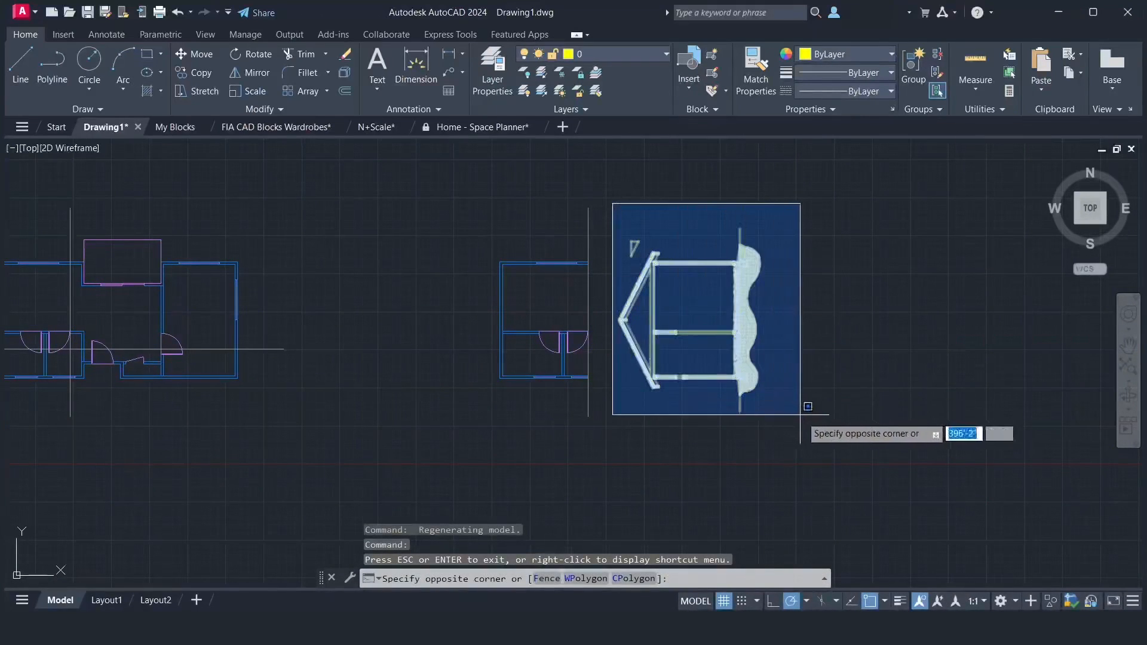
left_click(815, 426)
type("r")
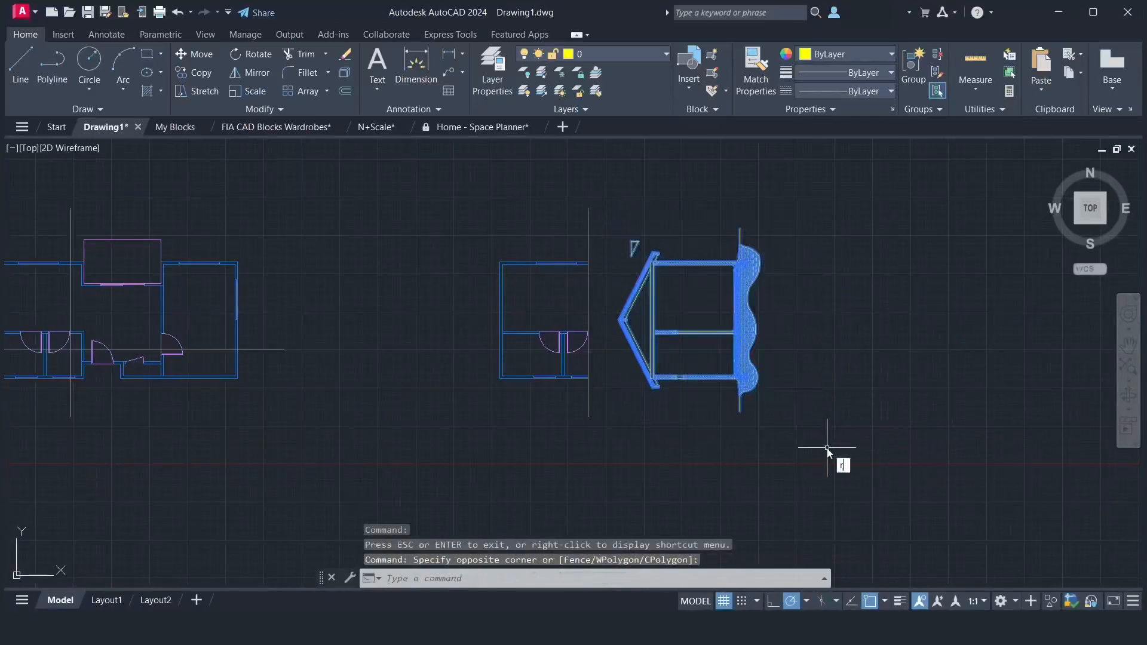
type("o")
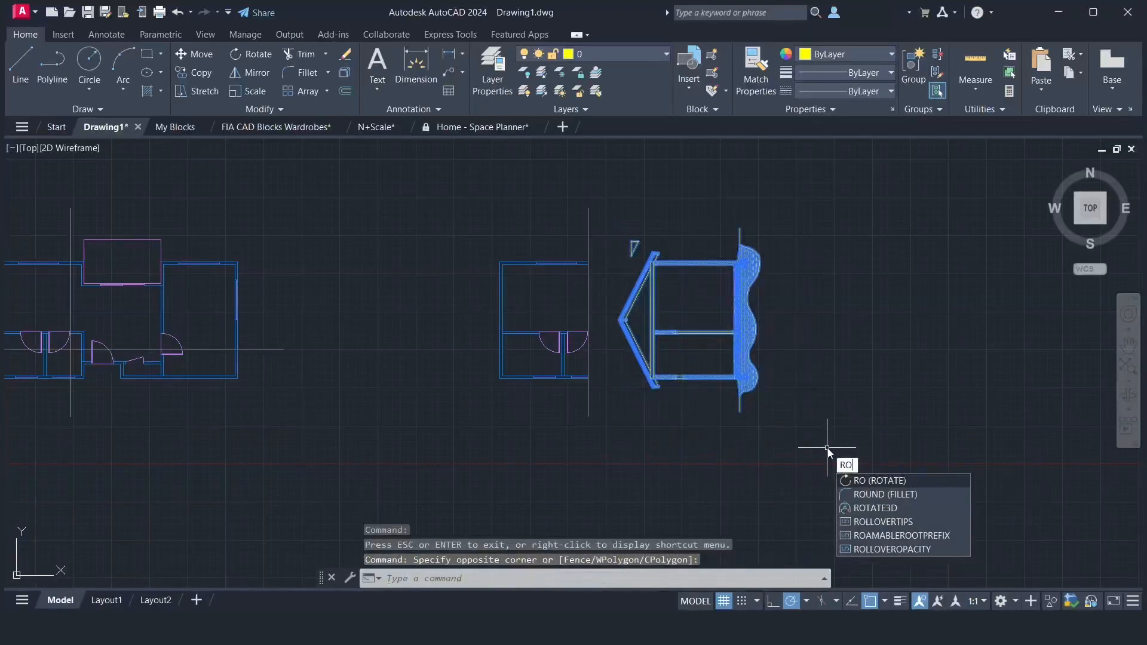
key("Return")
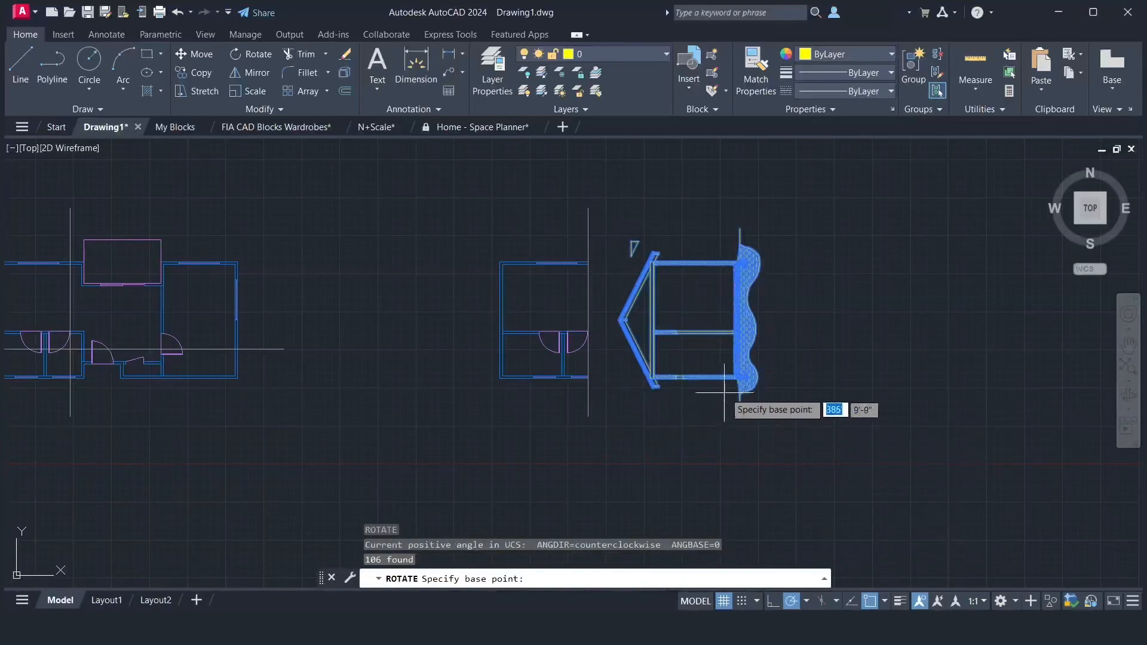
scroll(717, 394, "up", 5)
scroll(732, 389, "up", 5)
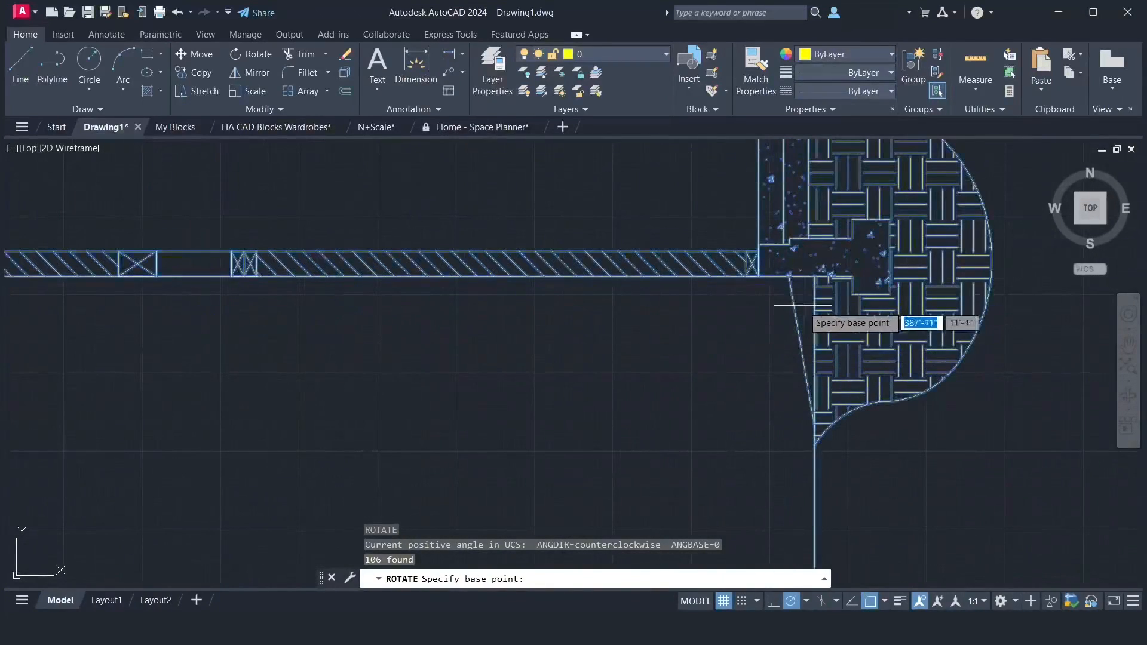
left_click(815, 276)
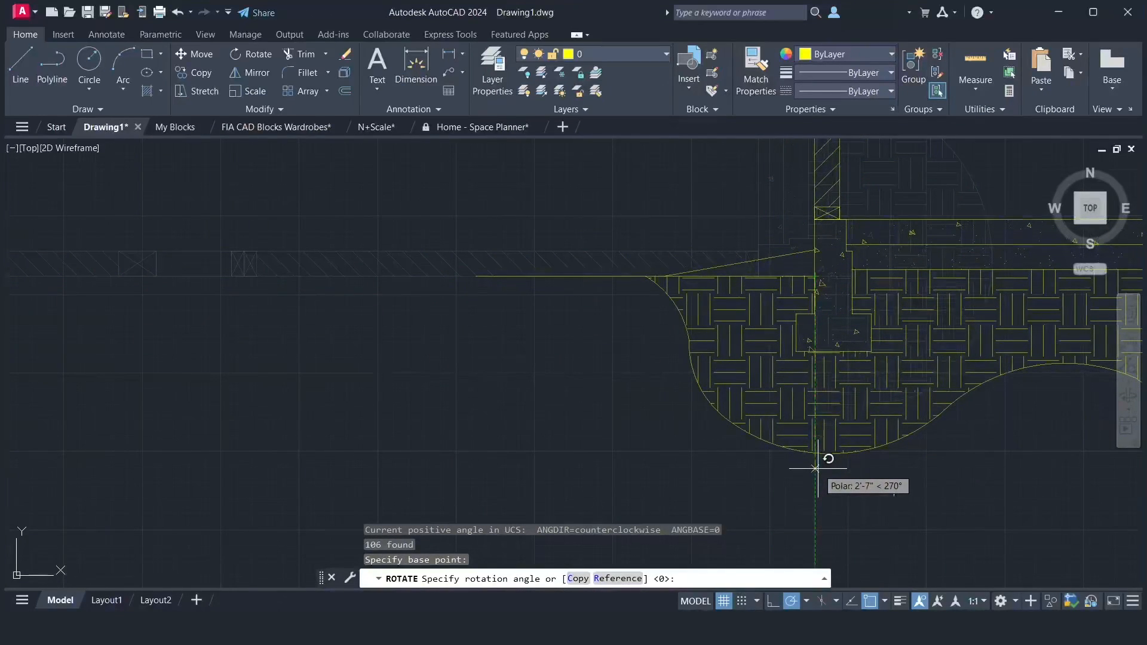
left_click(817, 469)
- Copy the upright building section and its slope triangle about 38'-8" horizontally into the empty area east of it
scroll(818, 469, "down", 4)
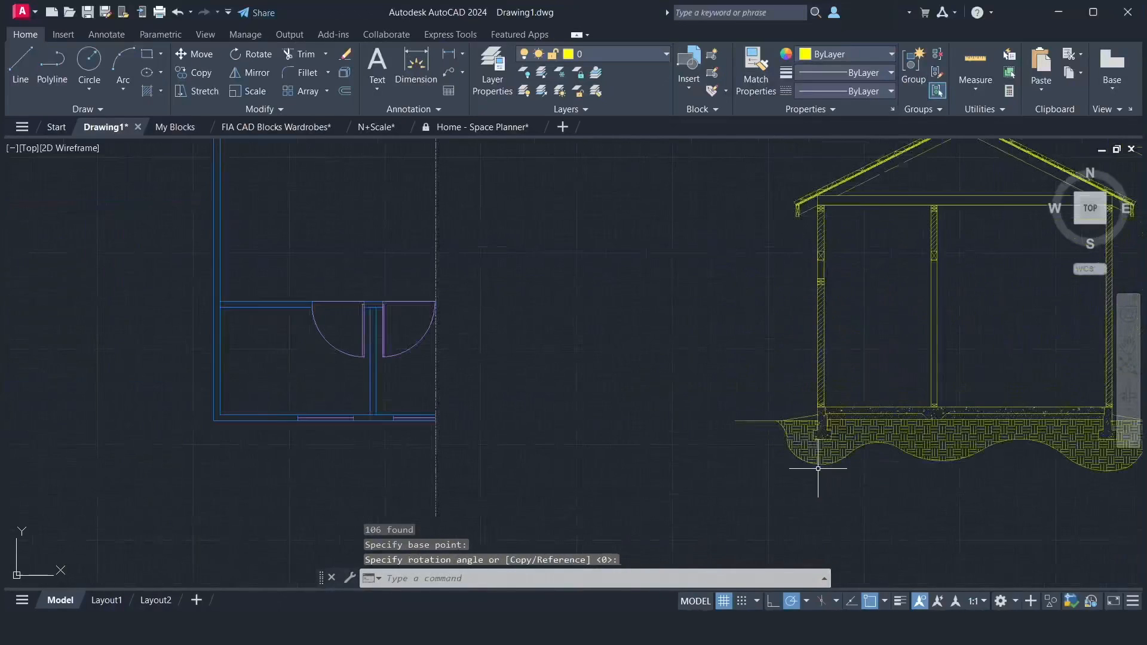
scroll(818, 469, "down", 2)
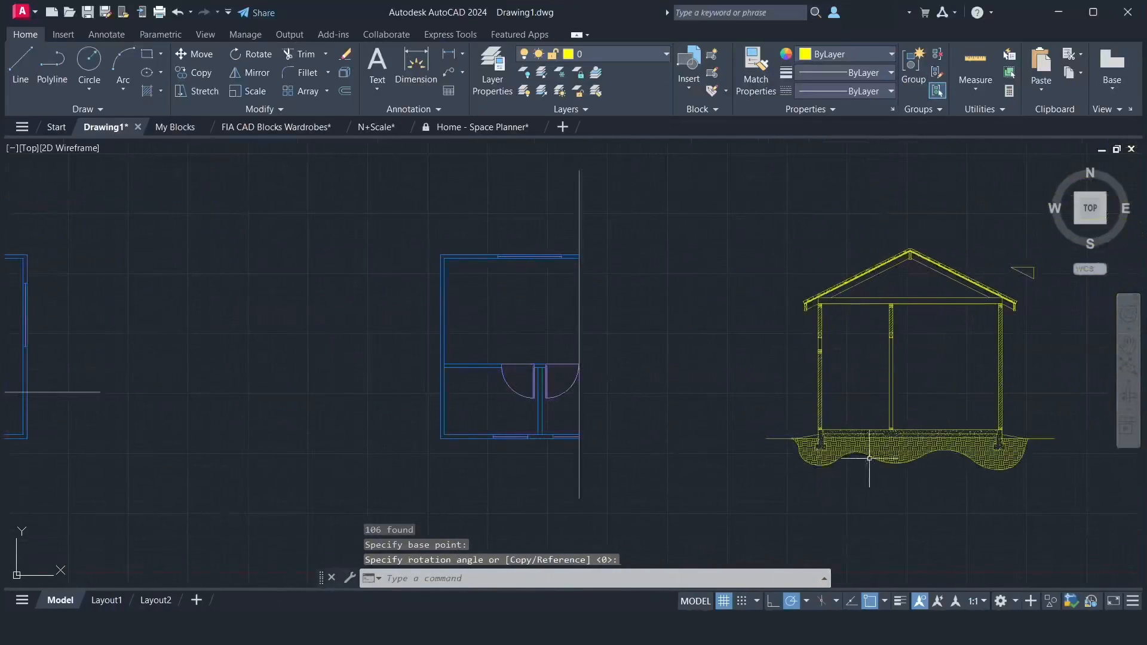
left_click(1128, 346)
left_click_drag(996, 388, 943, 373)
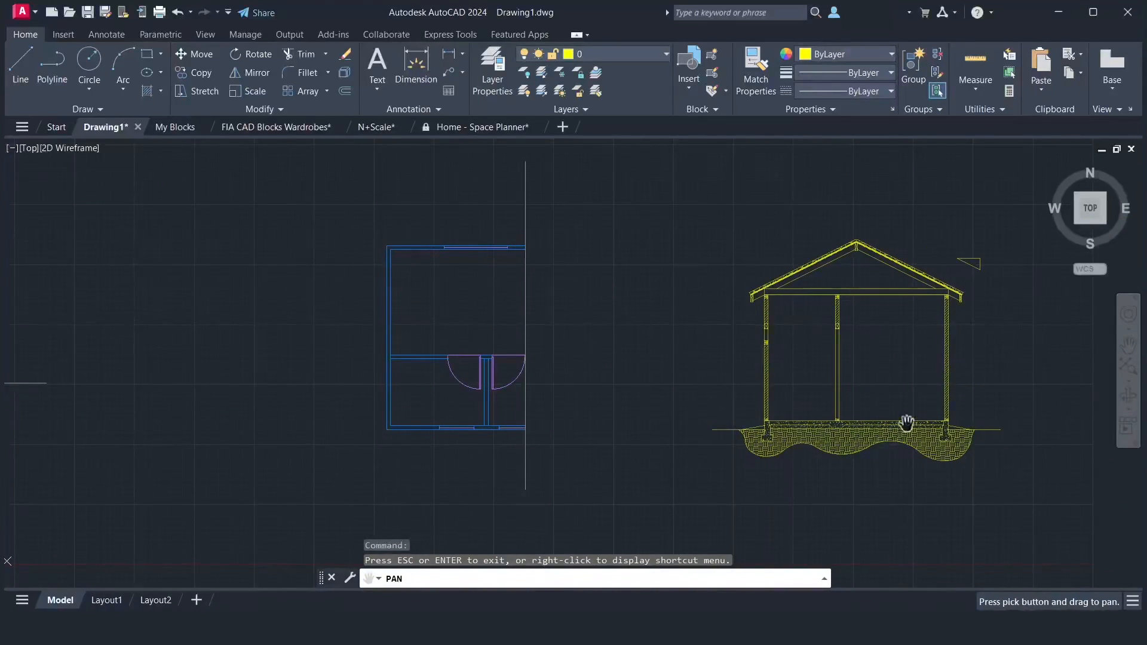
left_click_drag(921, 374, 564, 376)
right_click(553, 374)
left_click(564, 375)
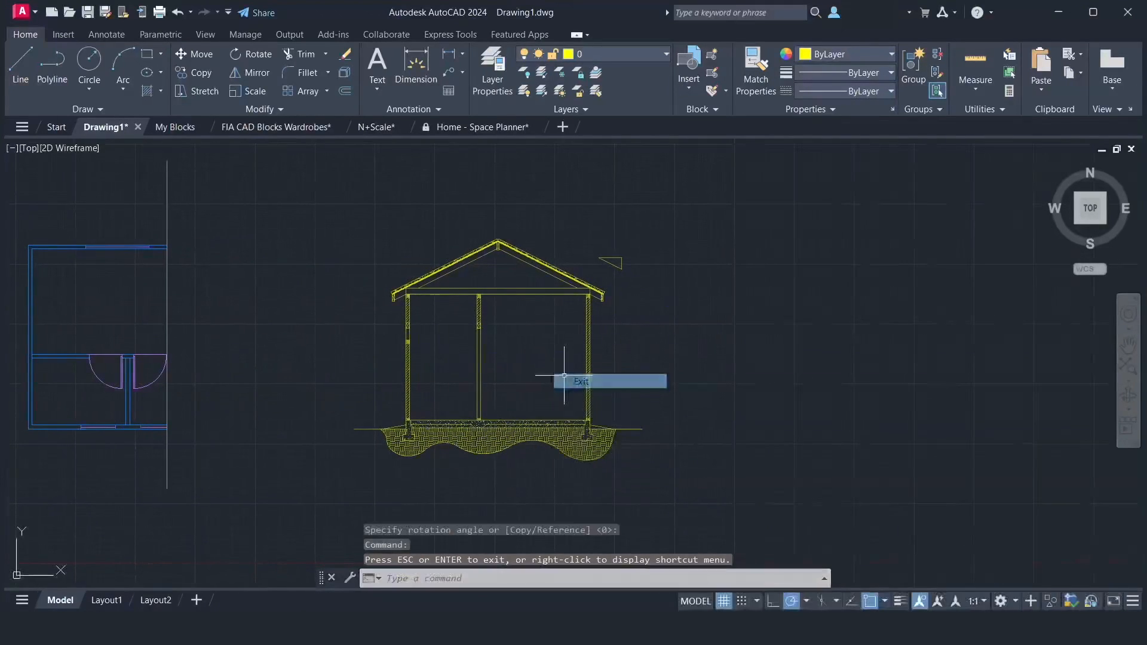
left_click(279, 180)
left_click(689, 492)
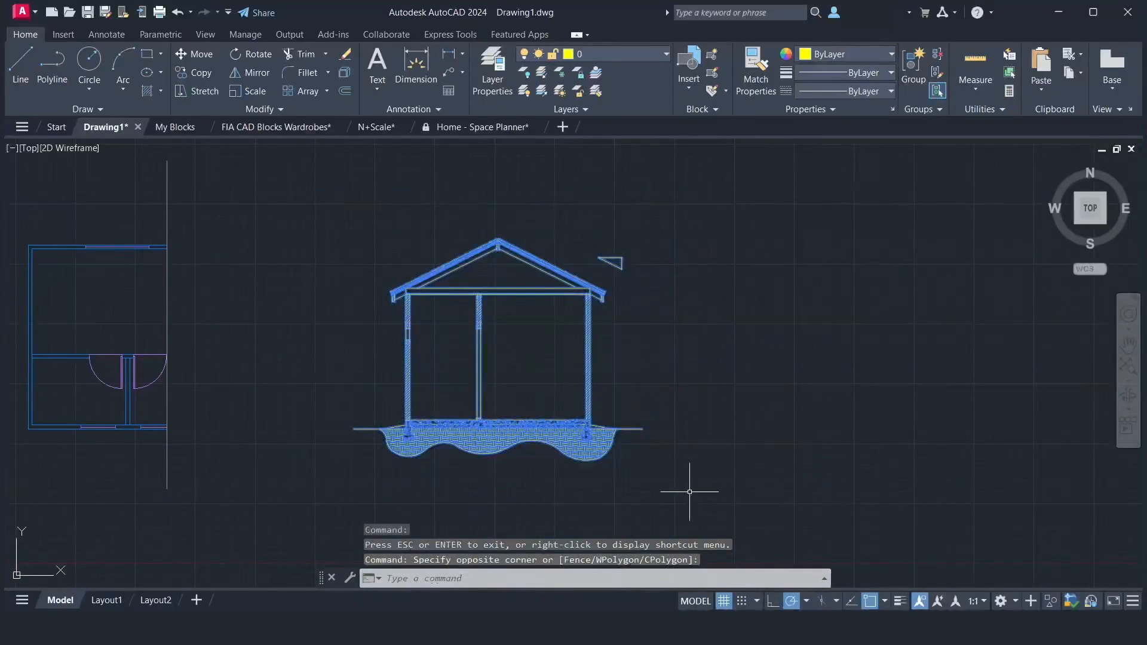
type("co")
key("Return")
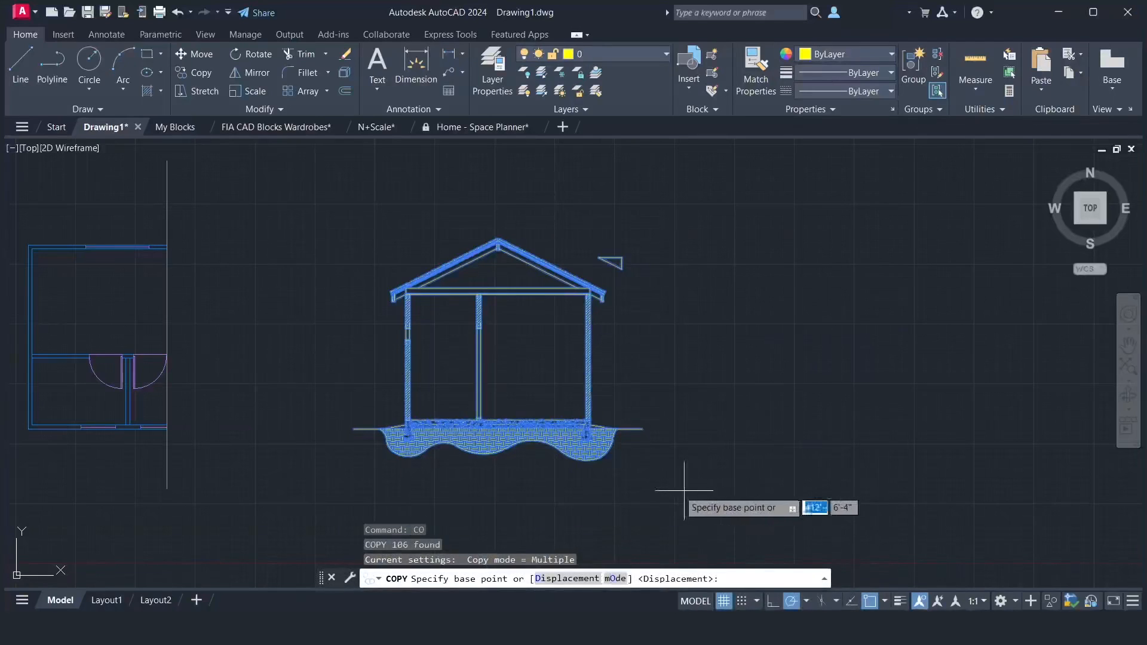
left_click(537, 478)
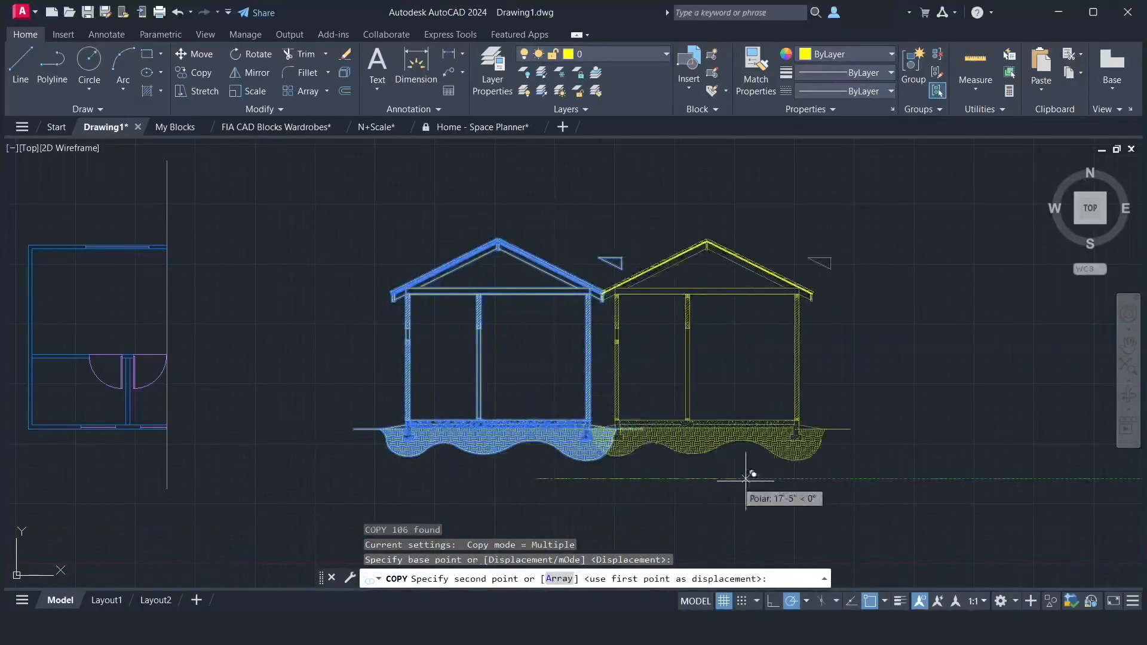
left_click(982, 478)
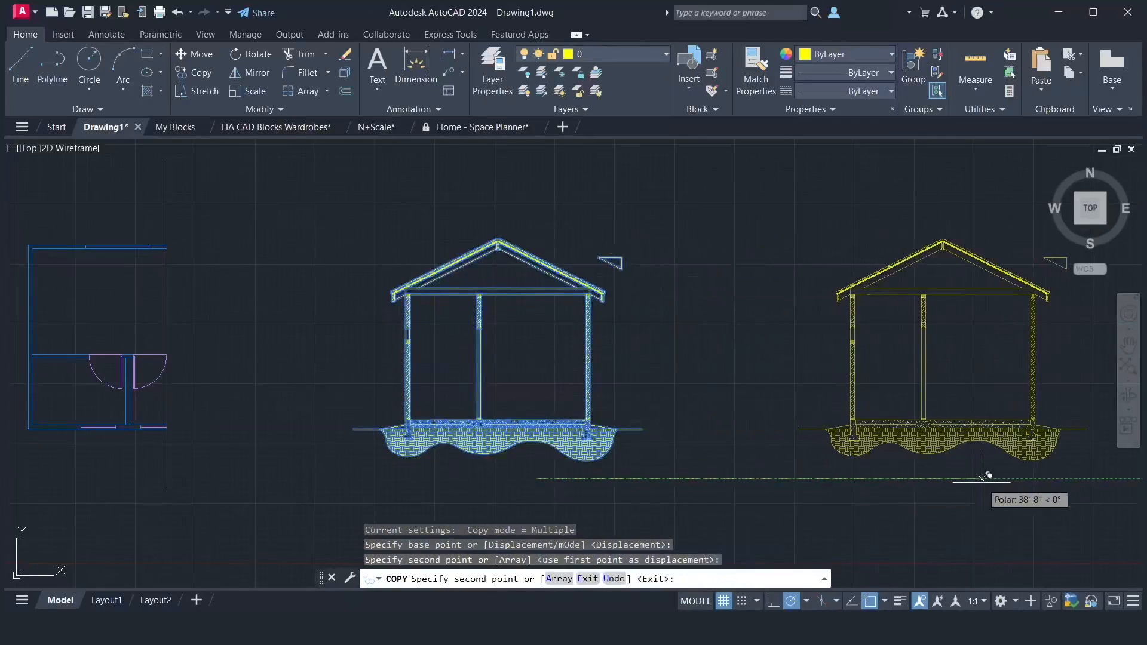
key("Return")
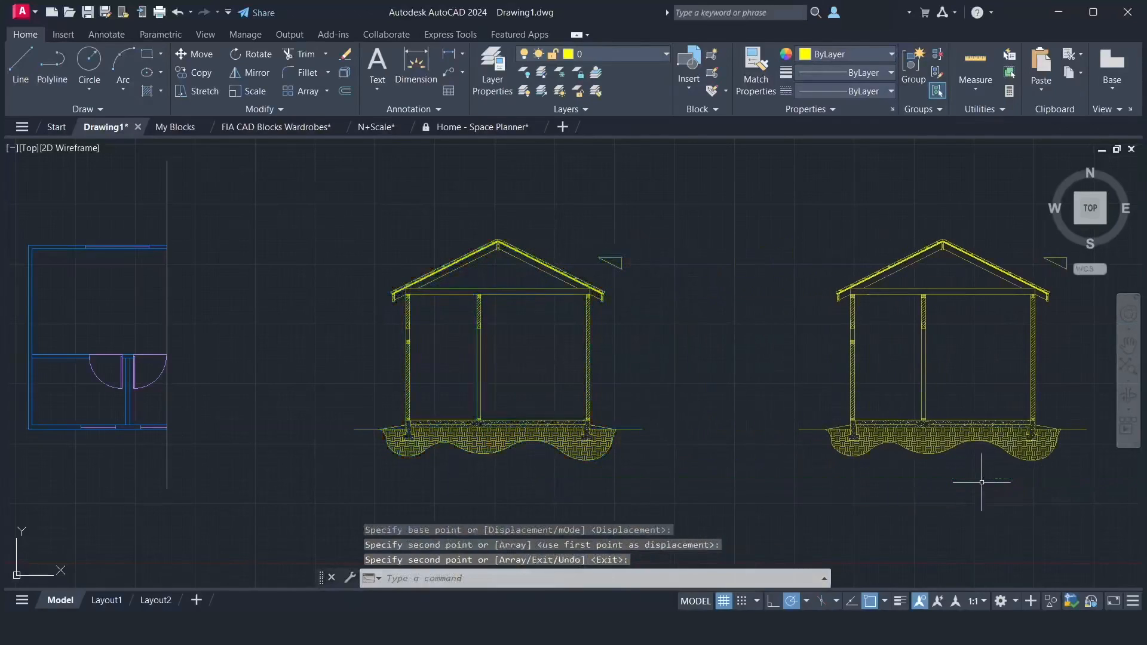
- Offset the outer faces of the copied section's right and left walls 3' outward, away from the building
left_click(1127, 347)
mouse_move(1014, 368)
left_mouse_down()
mouse_move(715, 394)
mouse_move(653, 386)
left_mouse_up()
scroll(656, 394, "up", 2)
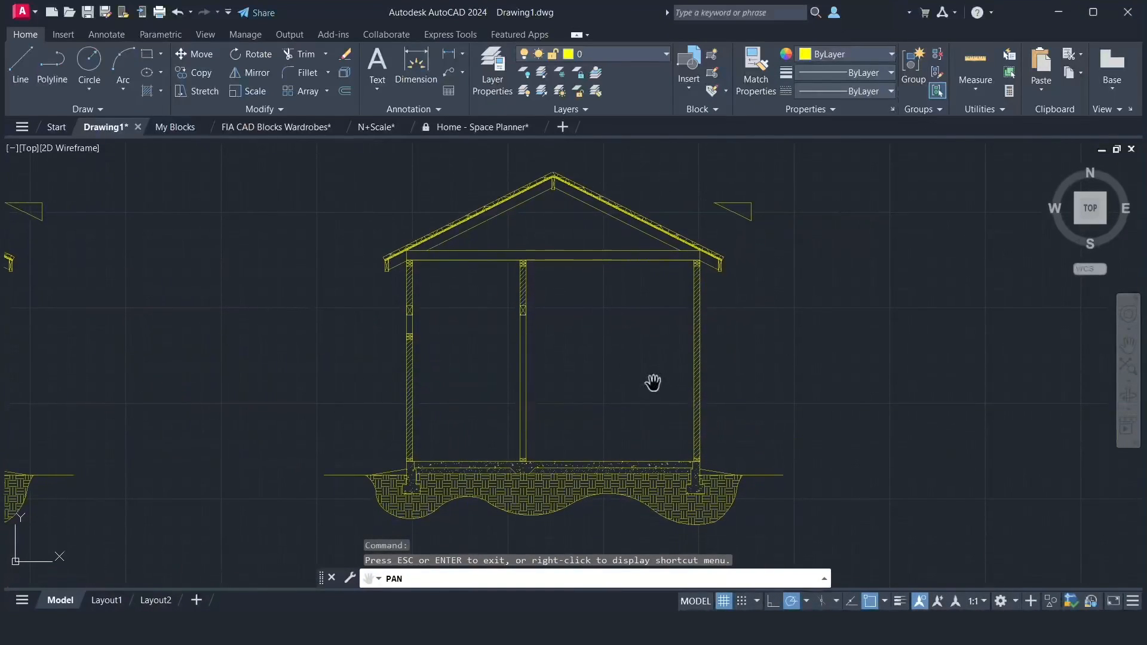
right_click(653, 383)
left_click(665, 392)
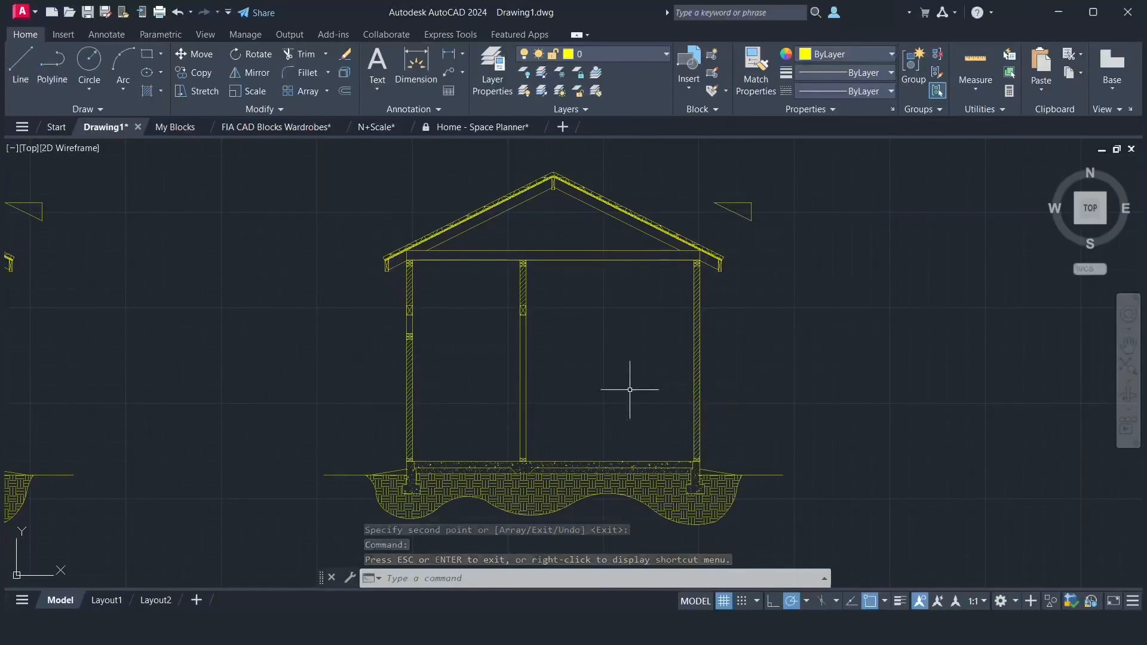
type("o")
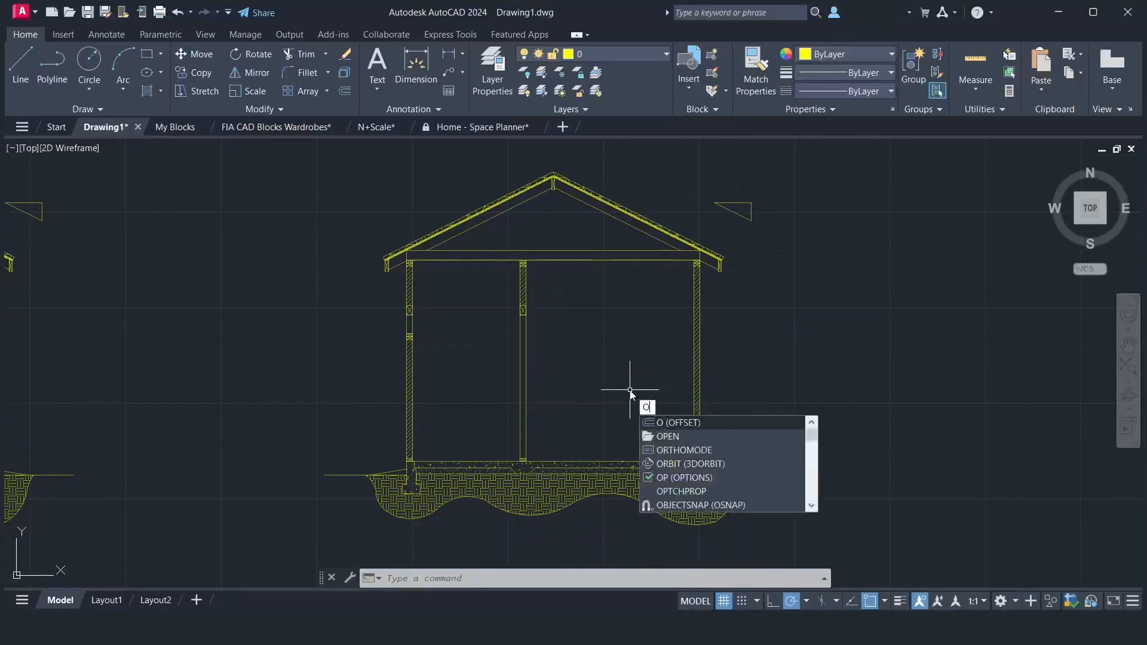
key("Return")
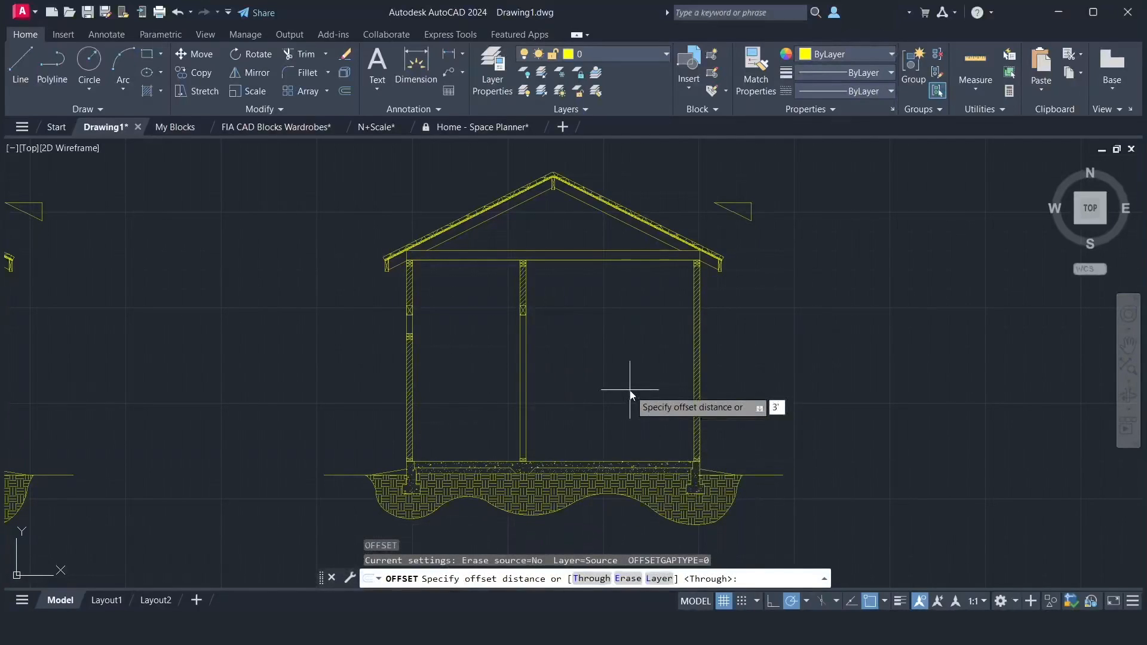
key("Return")
left_click(697, 387)
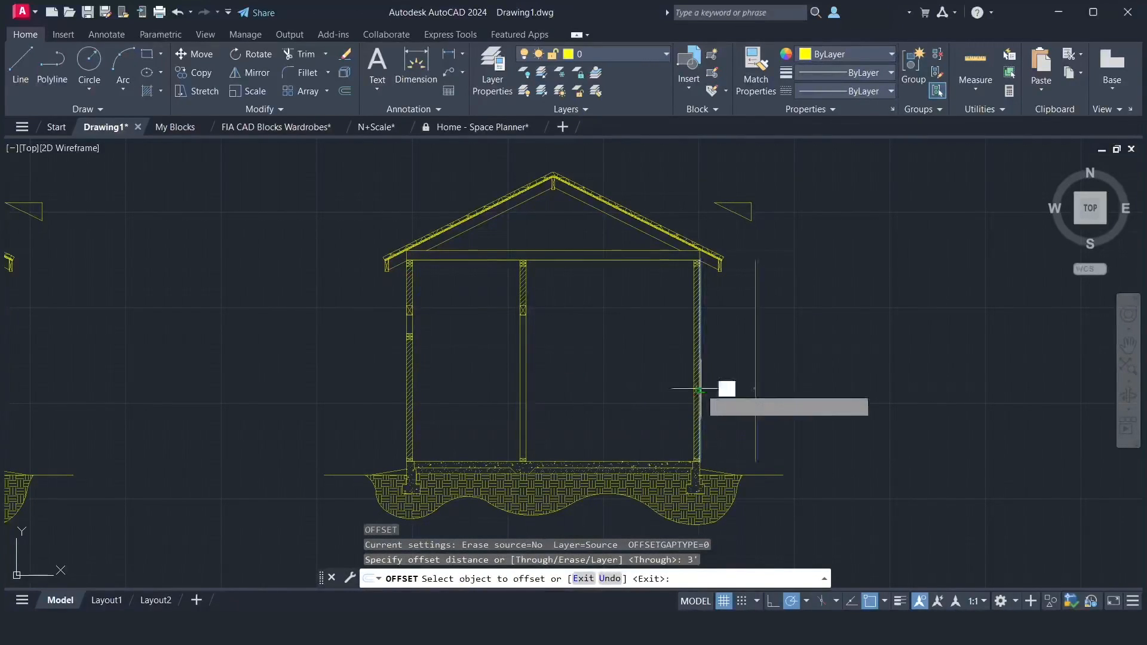
left_click(848, 396)
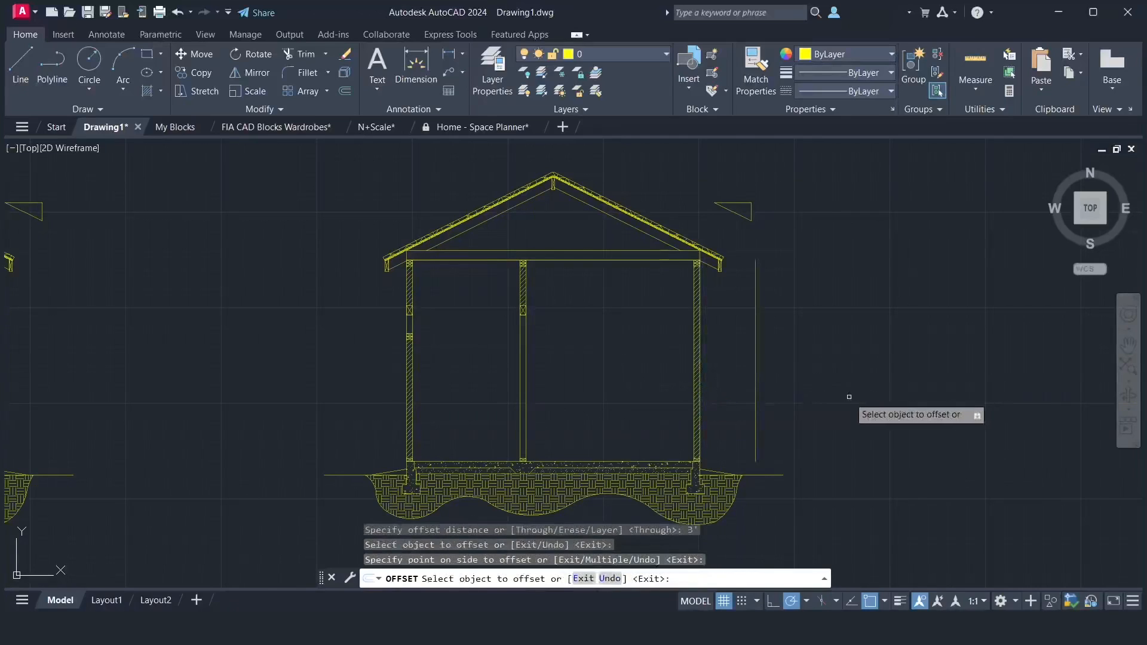
left_click(409, 396)
left_click(313, 396)
key("Return")
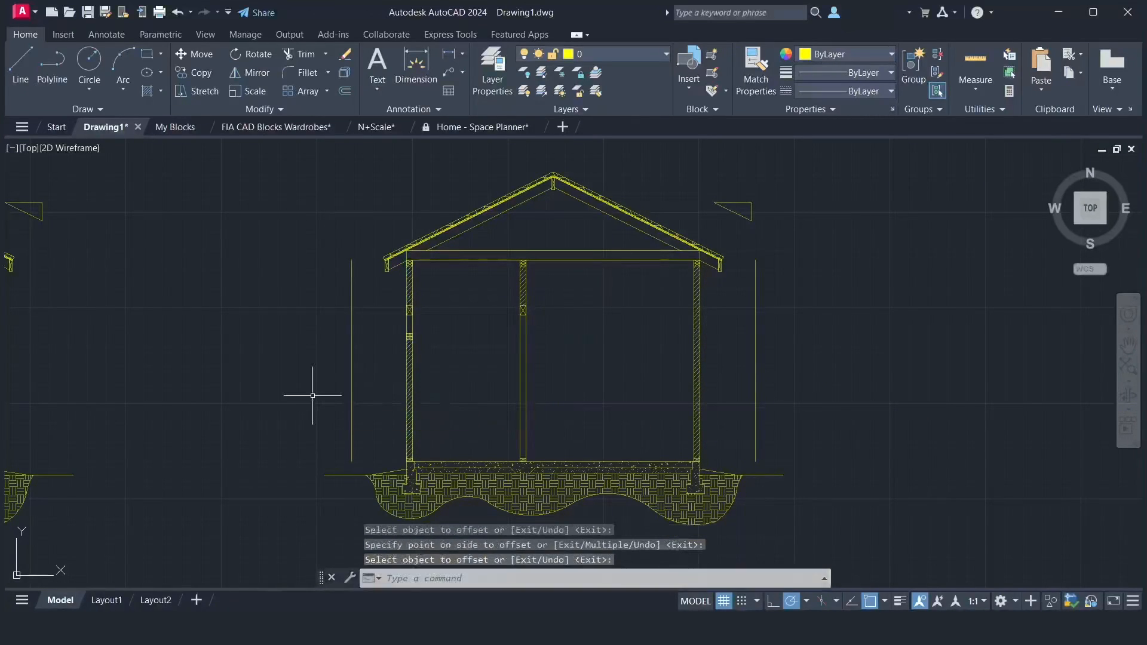
- Offset the vertical guide line on each side of the copied section another 1' outward
key("Return")
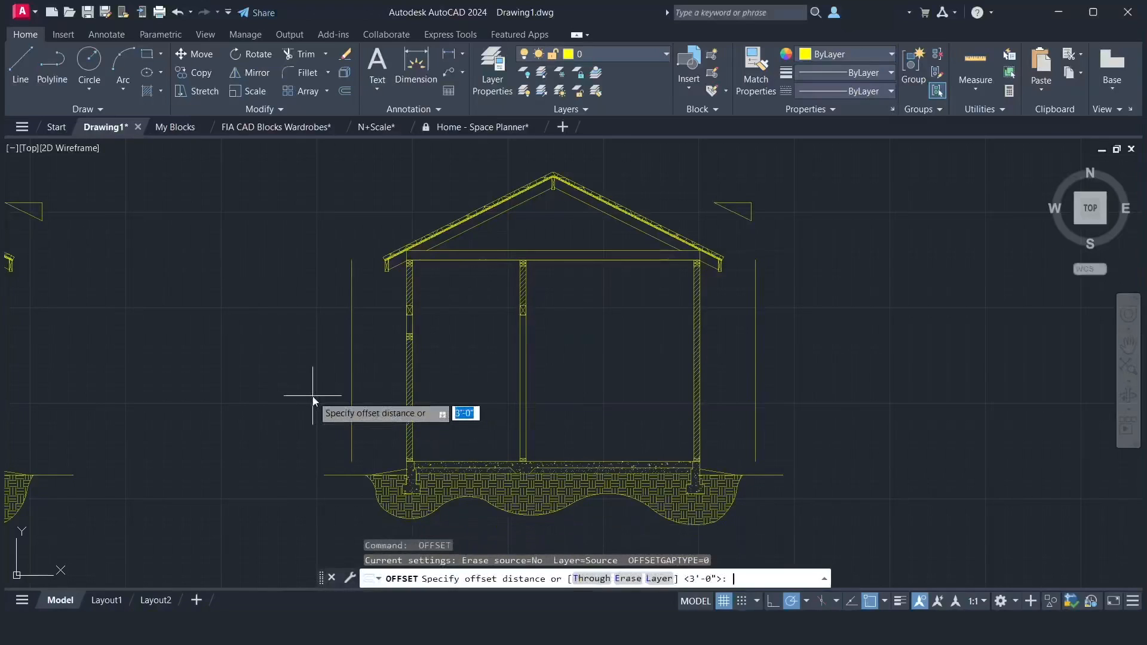
key("Return")
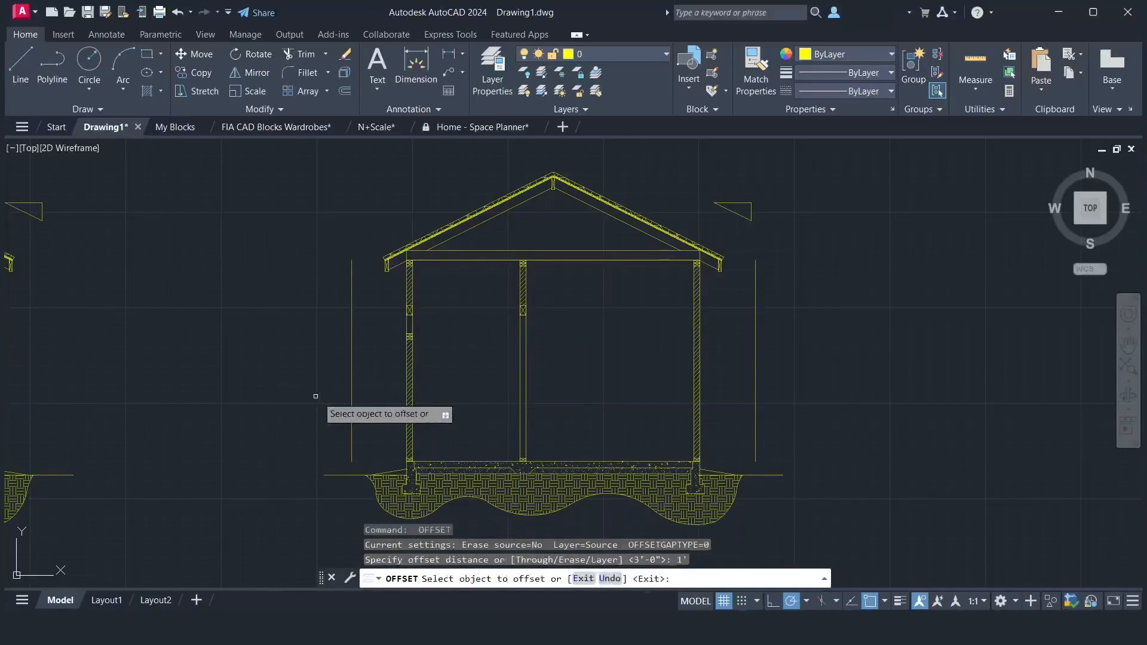
left_click(350, 395)
left_click(303, 394)
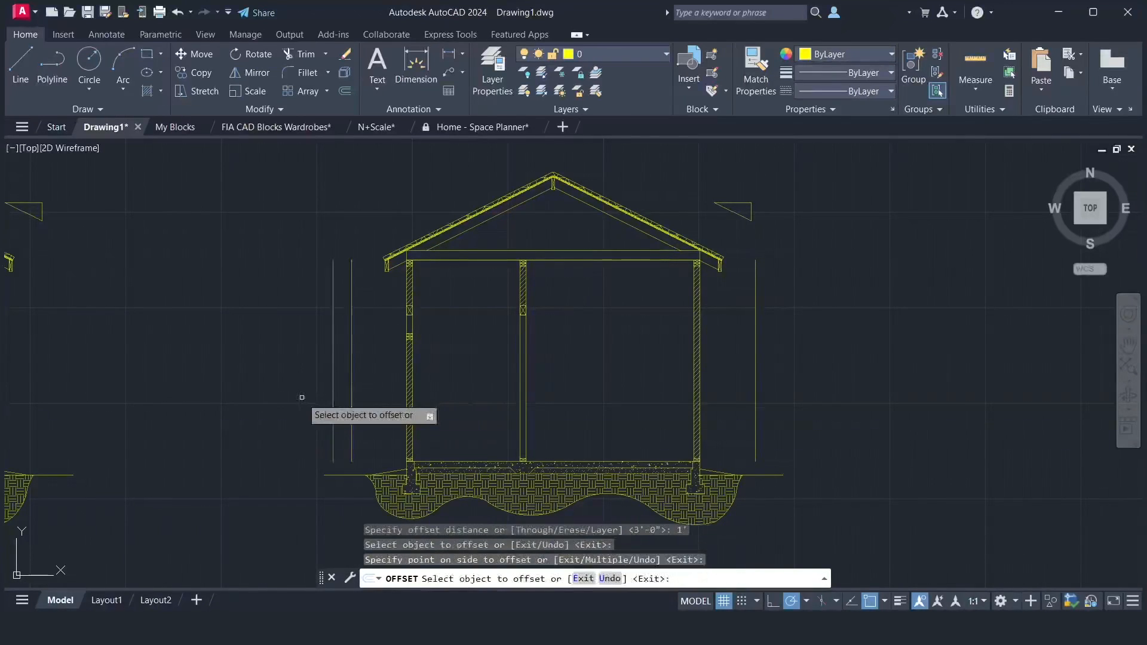
left_click(754, 442)
left_click(818, 441)
key("Return")
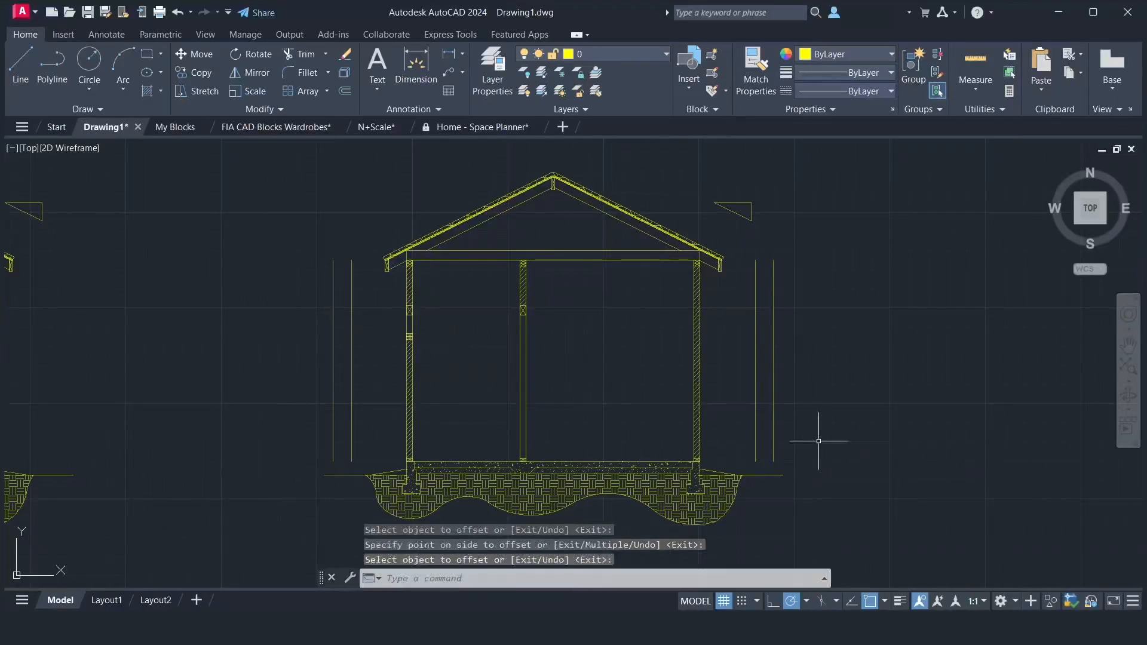
- Offset the outermost vertical guide line on each side of the copied section 2' further outward
key("Return")
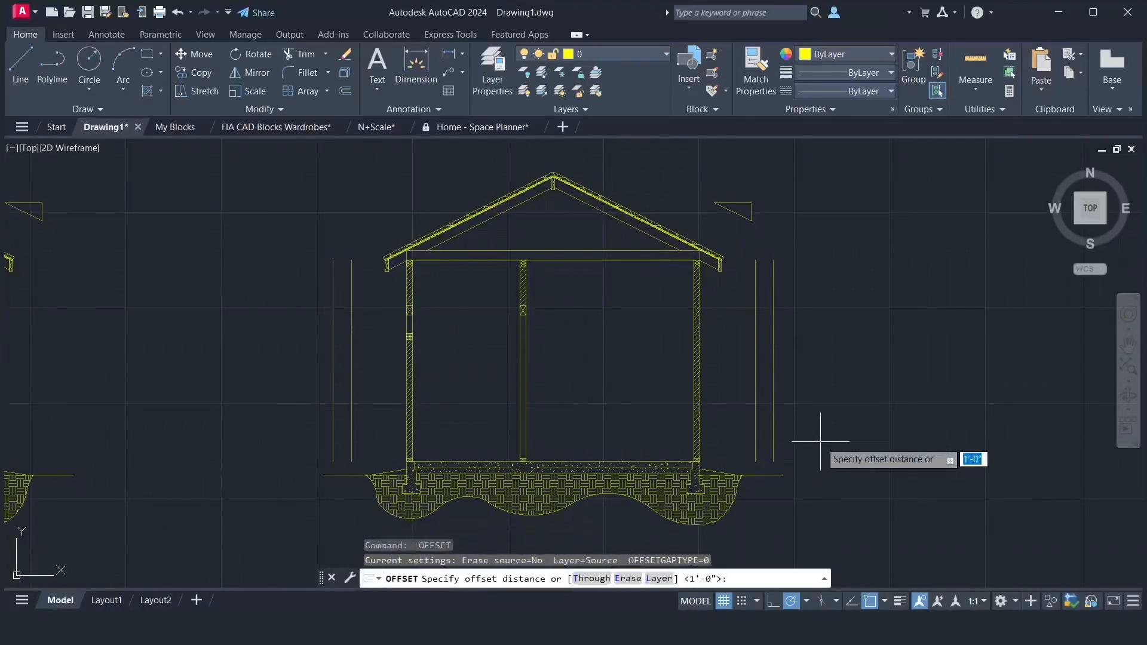
type("2'")
key("Return")
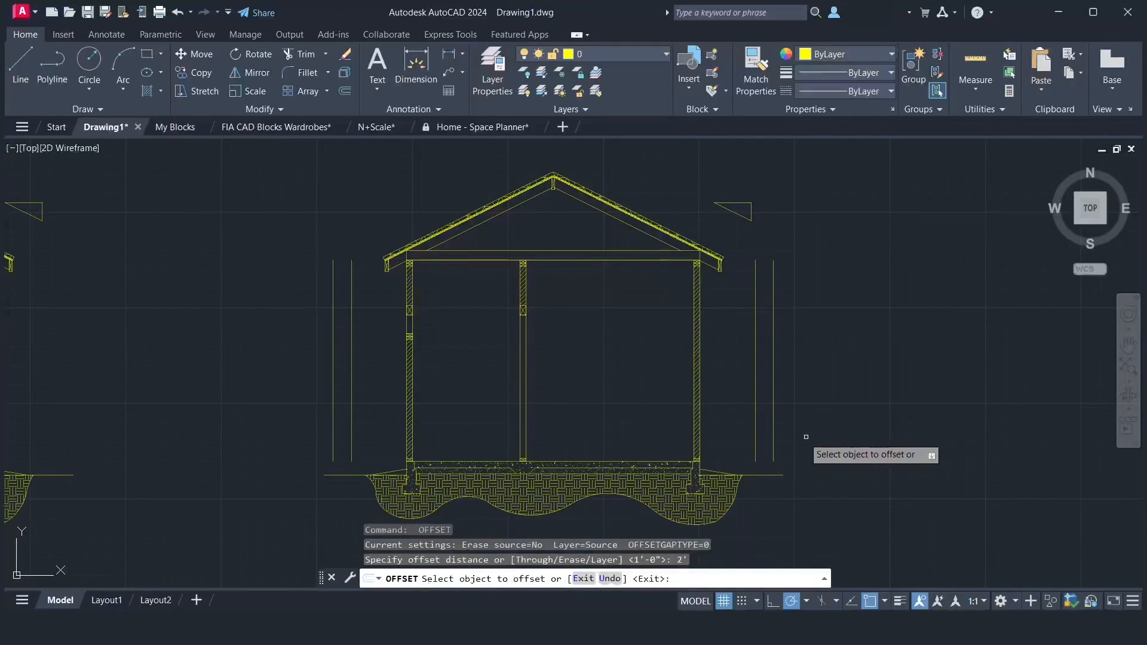
left_click(771, 437)
left_click(832, 446)
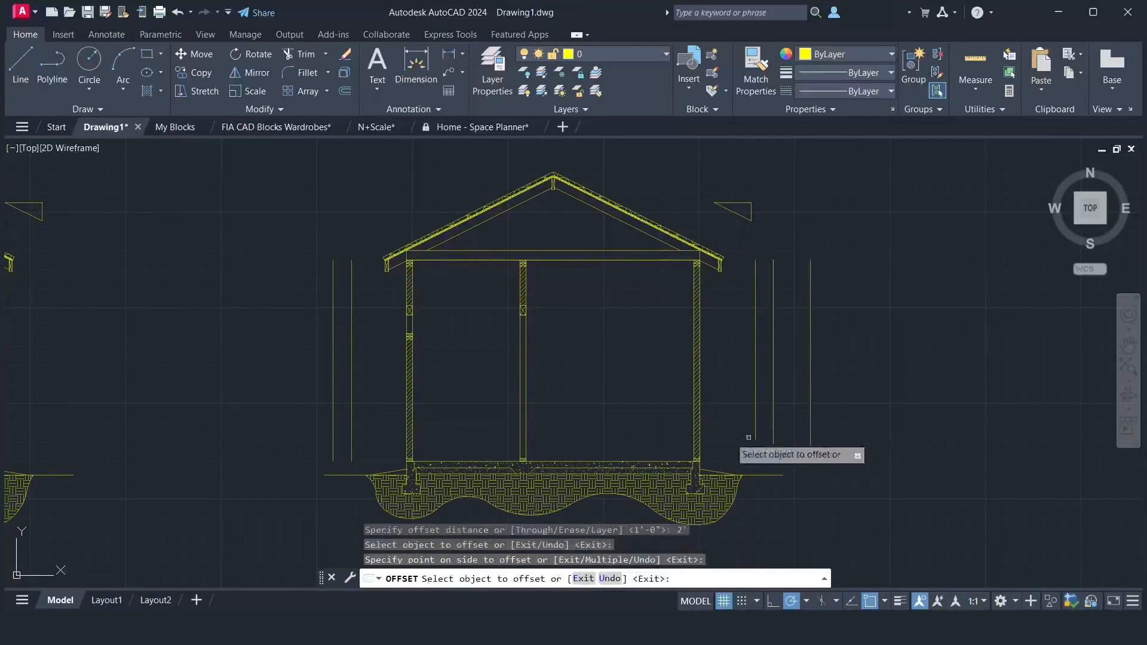
left_click(333, 422)
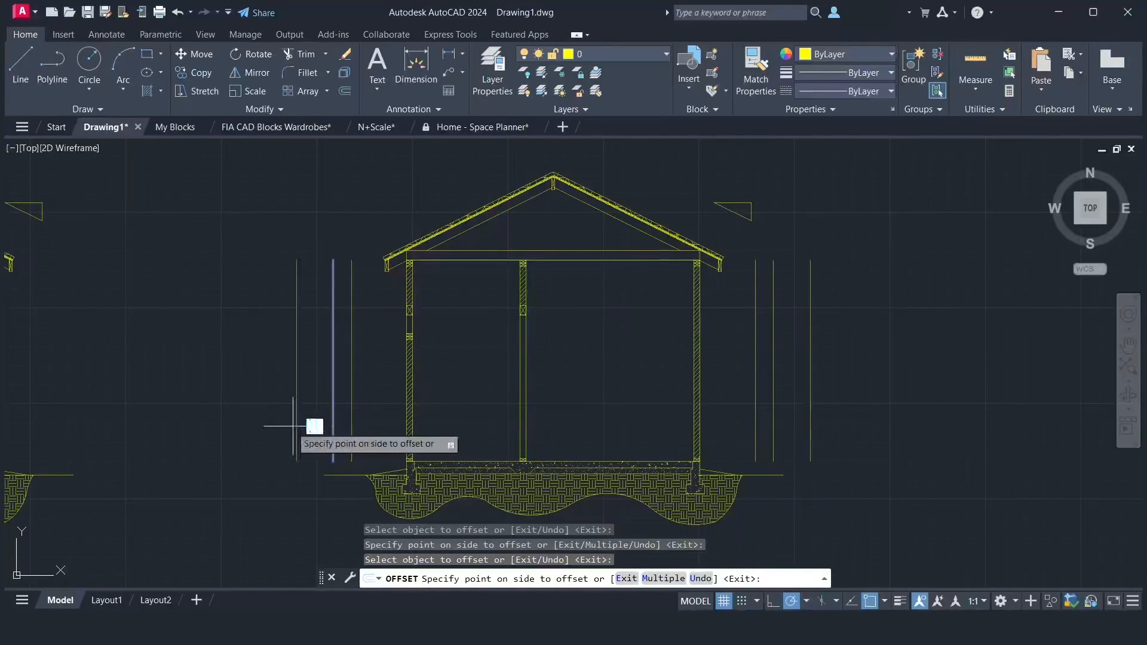
left_click(240, 425)
key("Return")
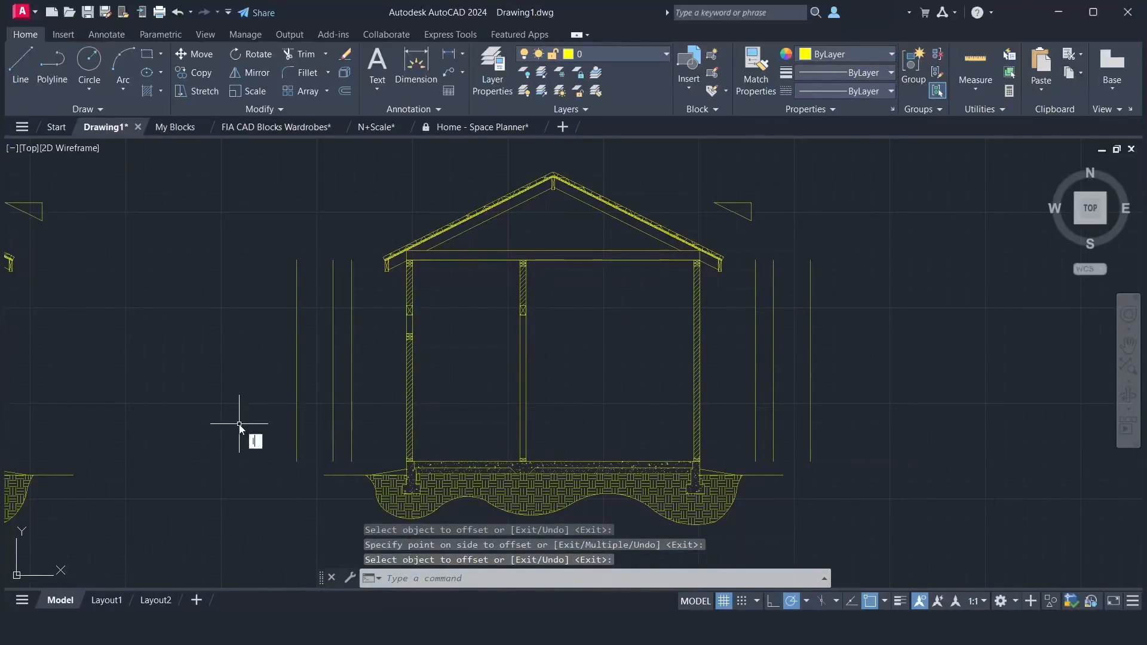
- Draw horizontal lines from the right wall's base and top out to the nearest vertical guide line
type("l")
key("Return")
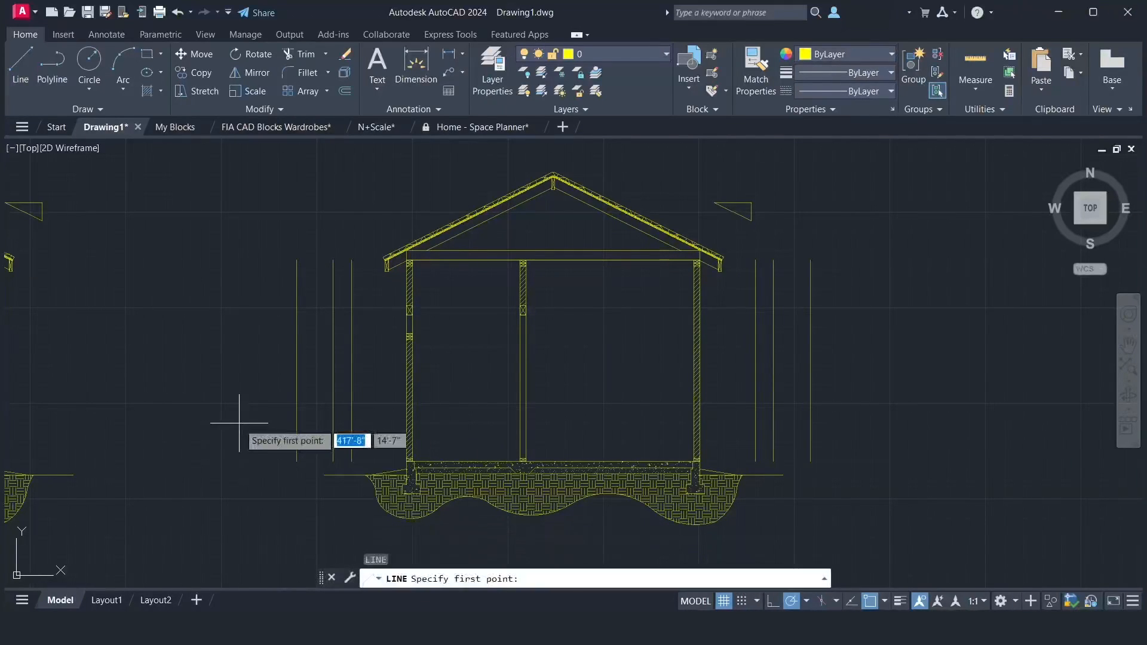
left_click(699, 462)
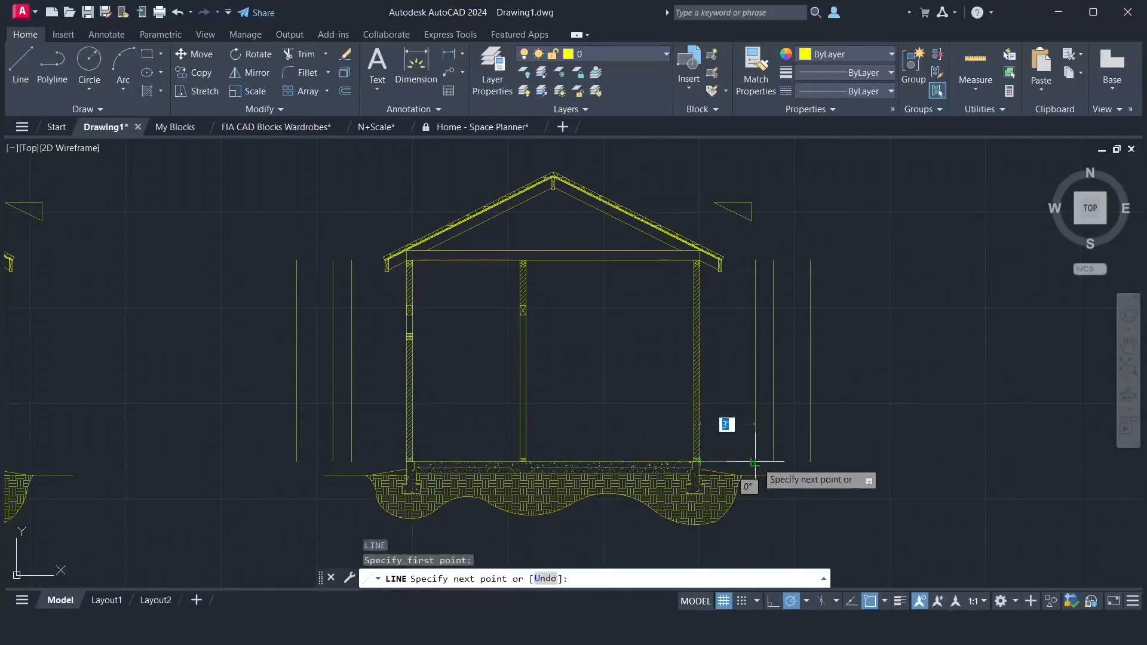
left_click(755, 462)
key("Return")
key("Return")
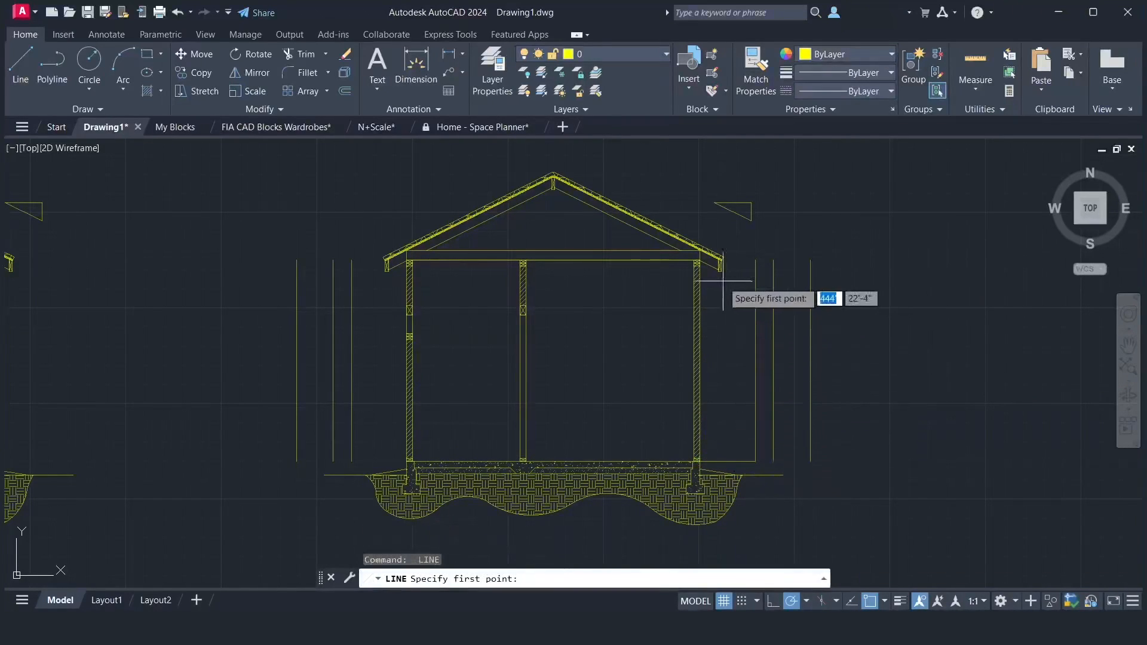
left_click(697, 261)
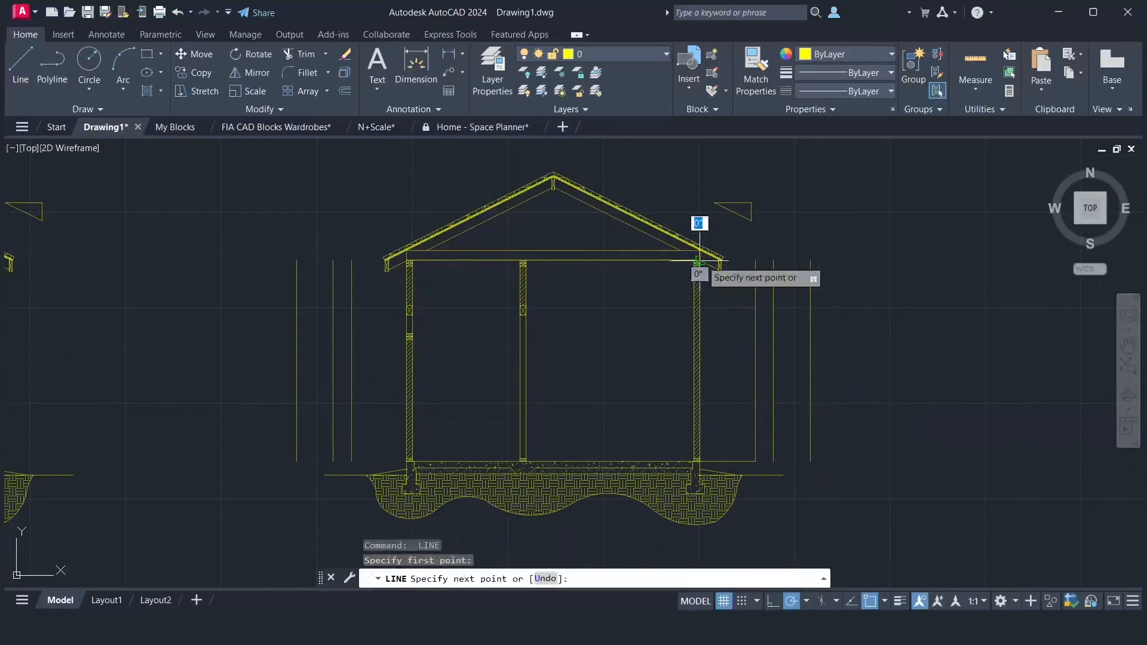
left_click(755, 261)
key("Return")
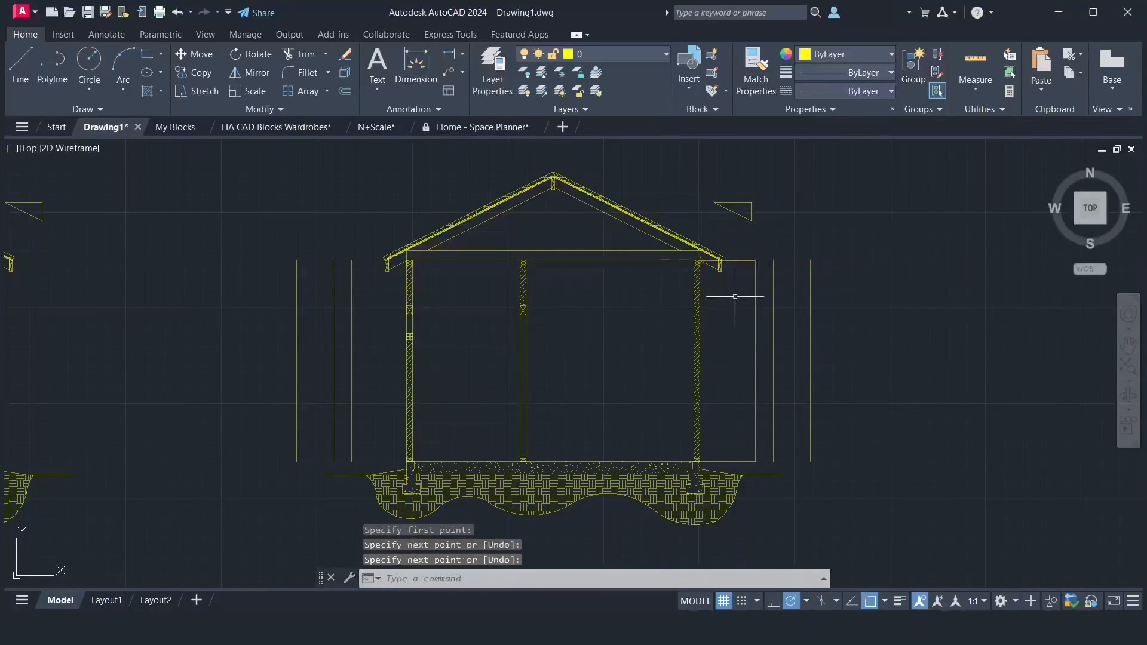
- Draw a horizontal line from the underside of the middle wall's header to the nearest guide line beyond the right wall
key("Return")
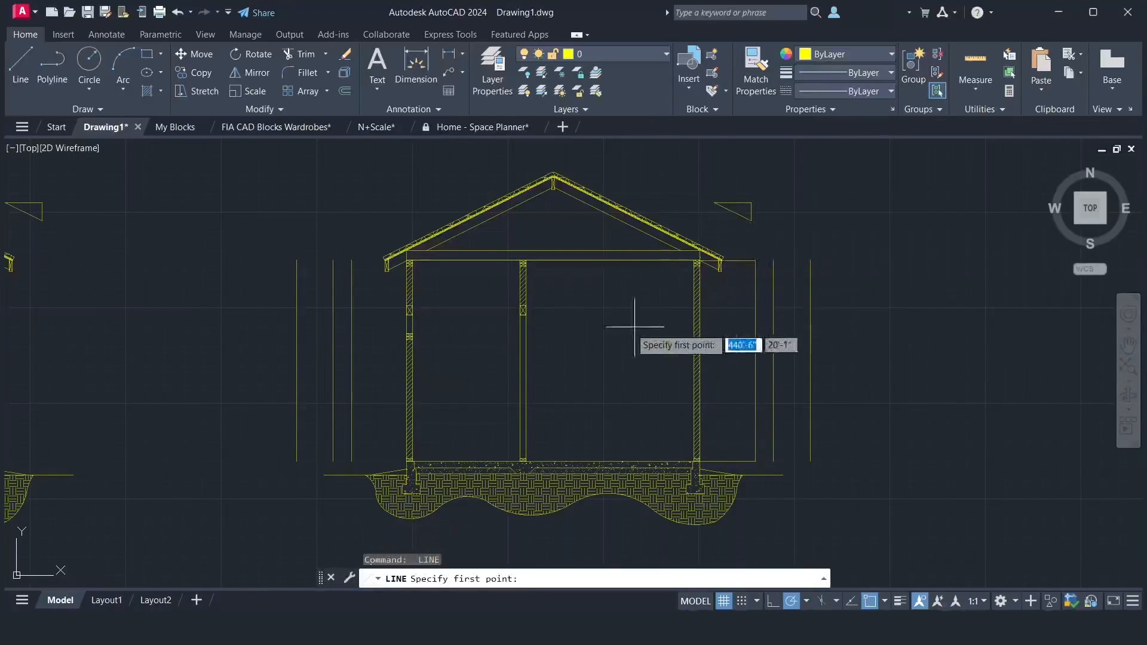
left_click(524, 314)
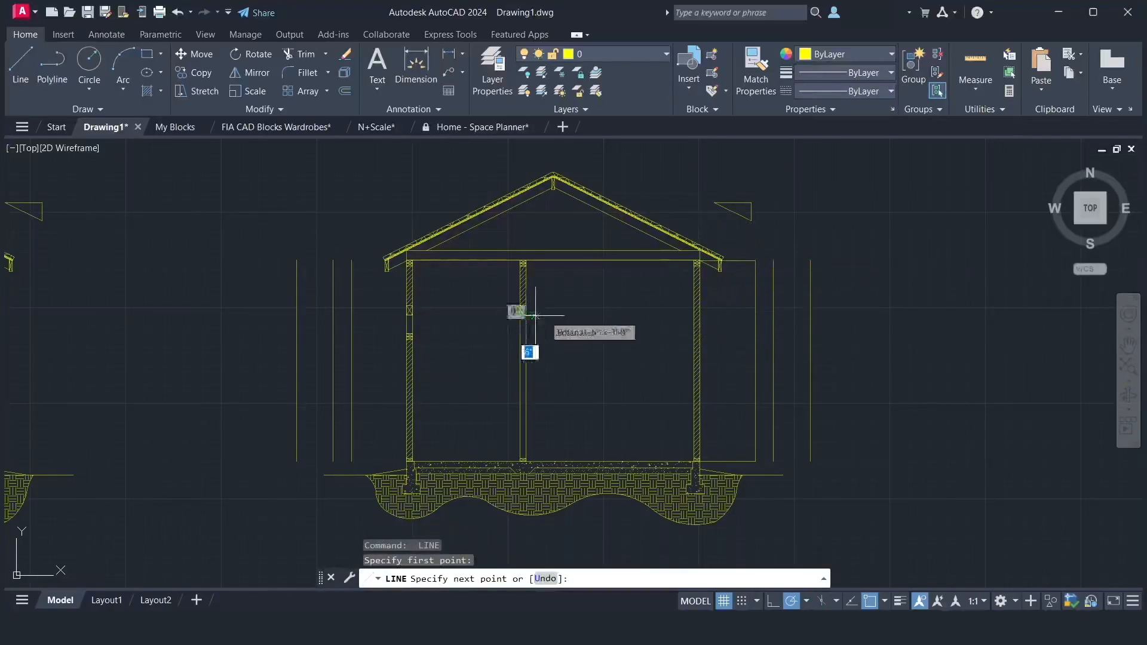
left_click(754, 314)
key("Return")
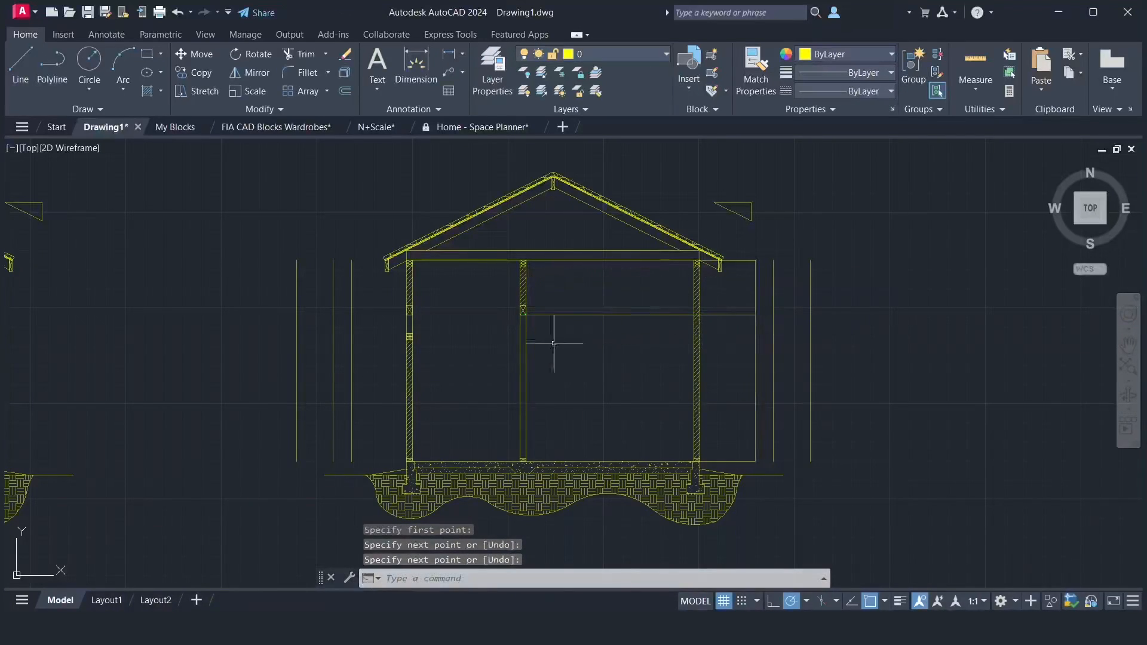
- Draw horizontal lines from the left wall's top and its header's underside to the nearest guide line outside that wall
type("l")
key("Return")
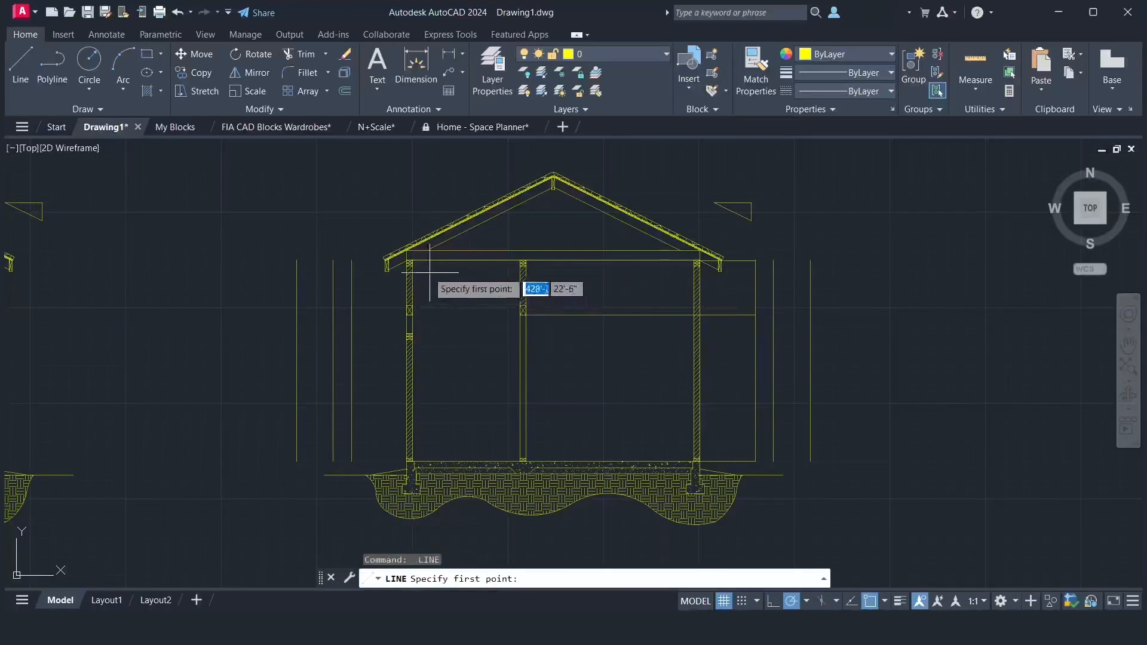
left_click(406, 260)
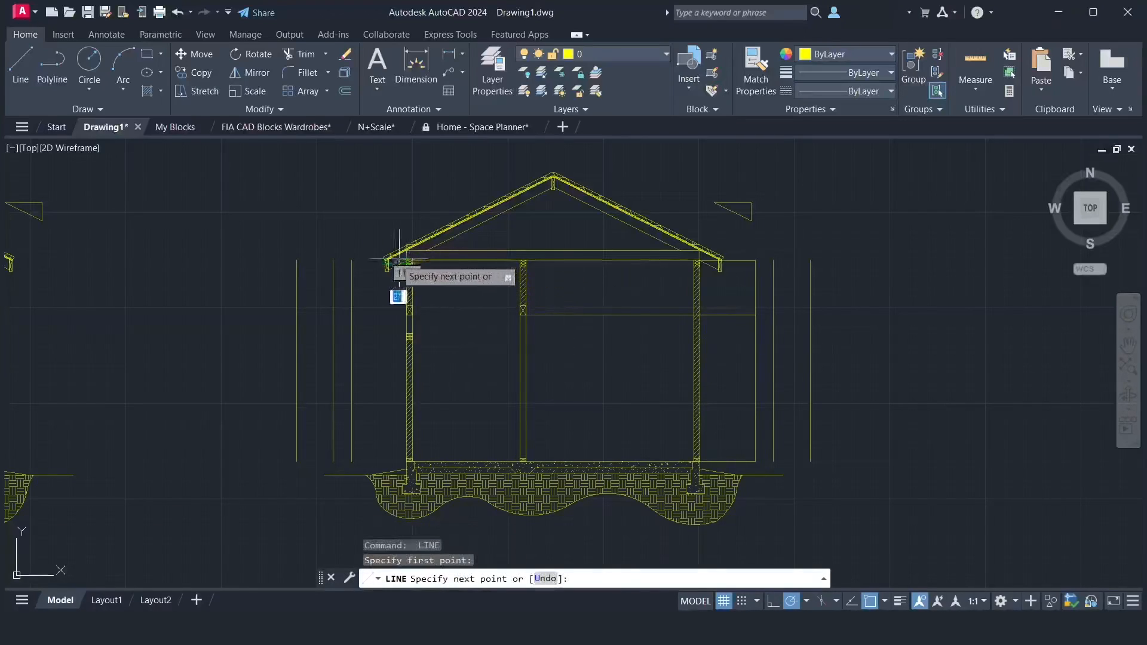
left_click(352, 260)
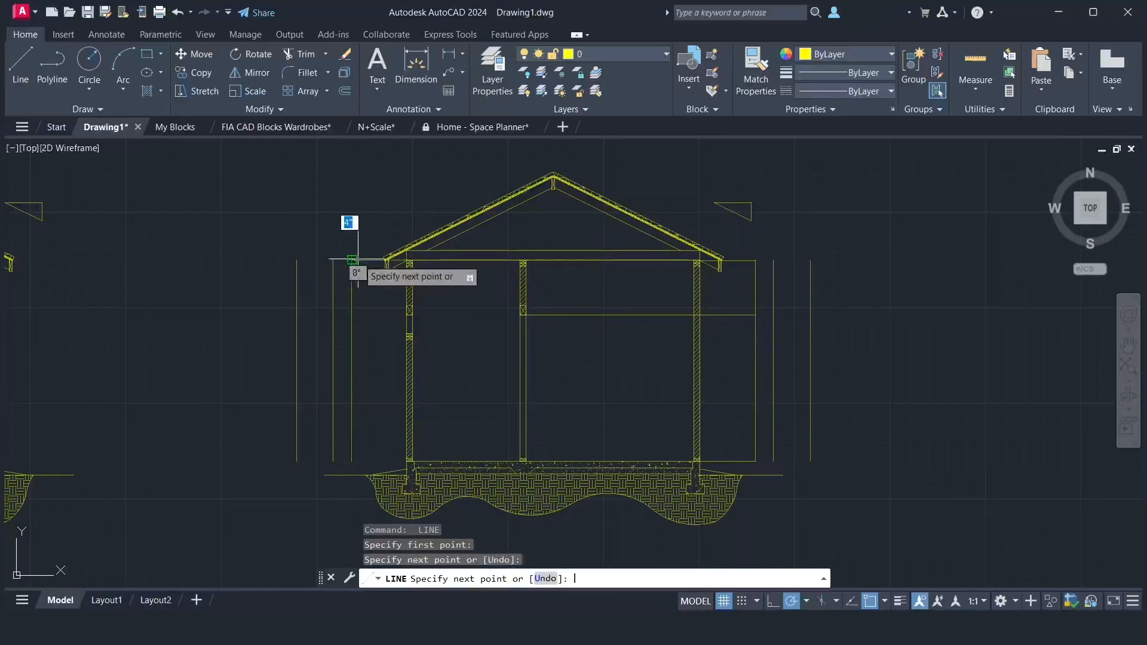
key("Return")
key("Return")
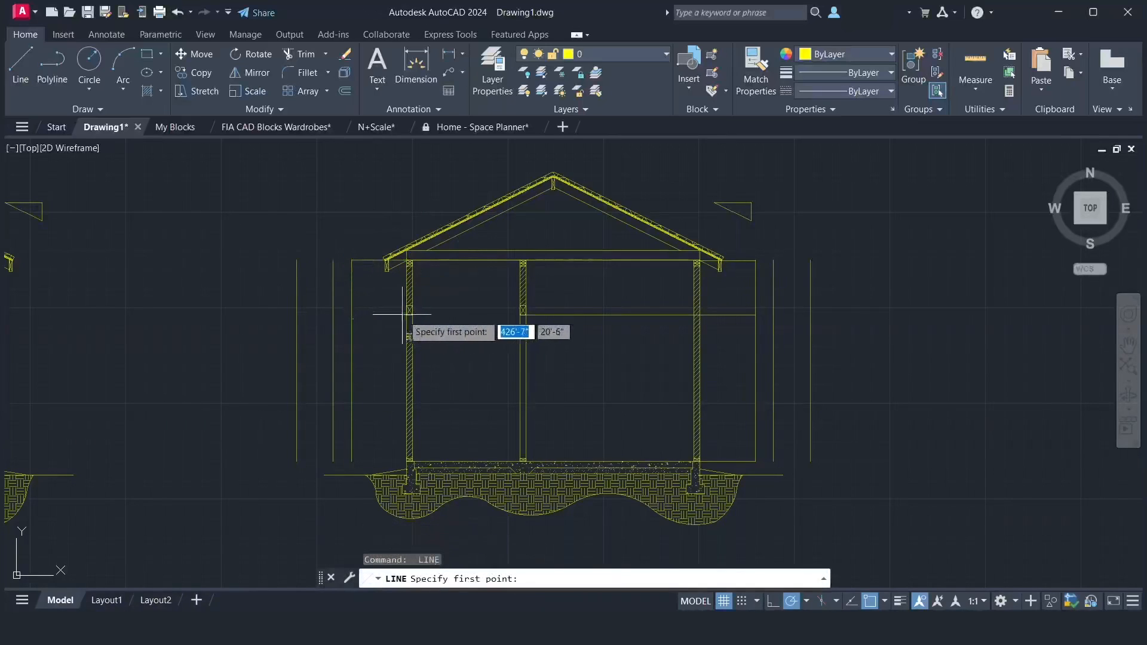
left_click(410, 314)
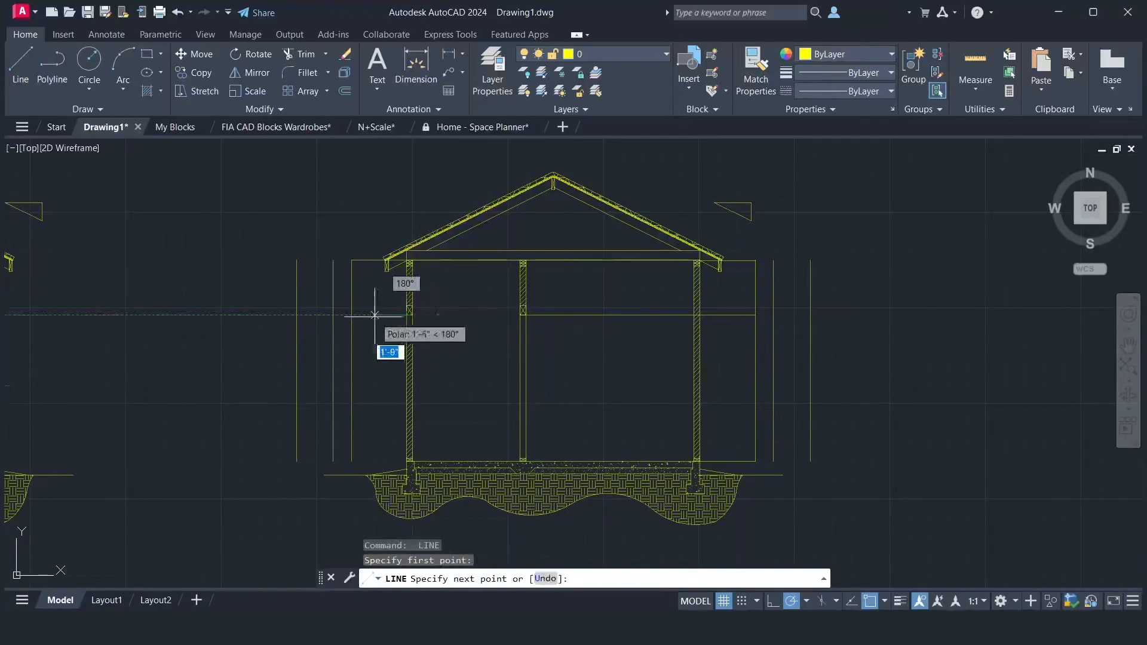
key("Return")
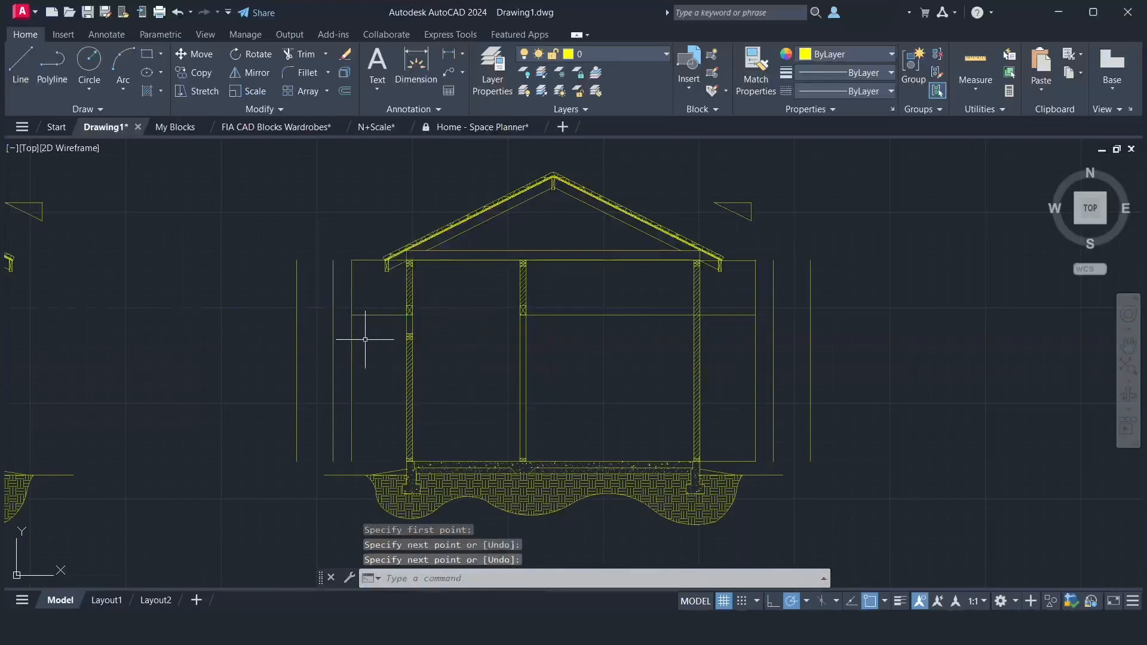
- Draw horizontal lines from the left wall's window sill and base to the nearest guide line outside that wall
key("Return")
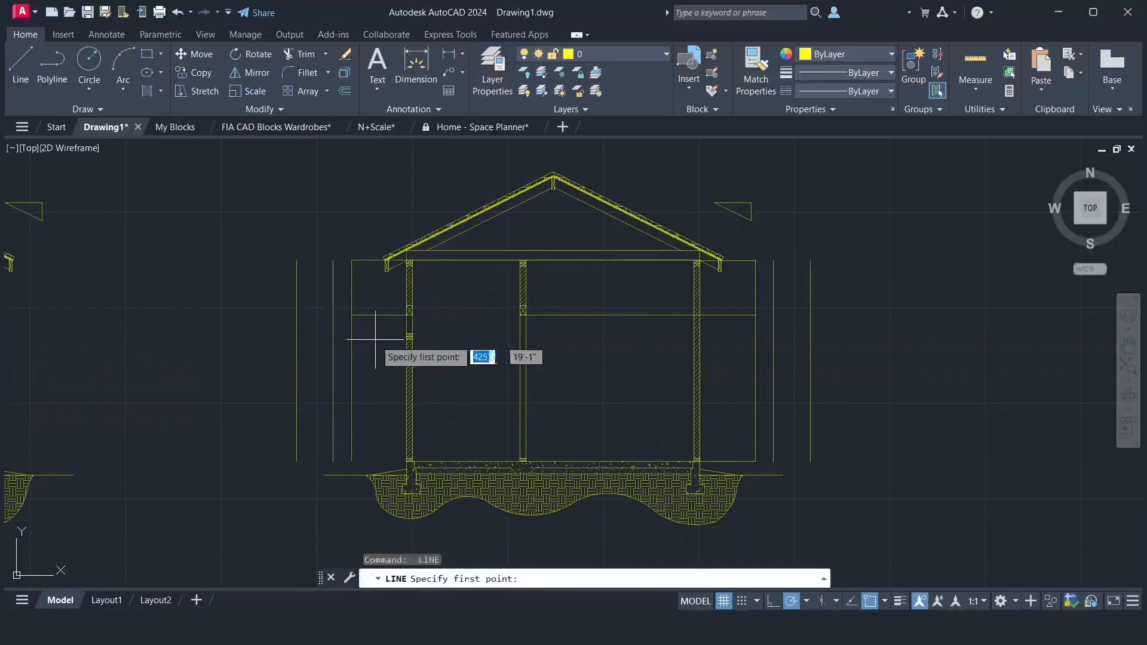
left_click(407, 334)
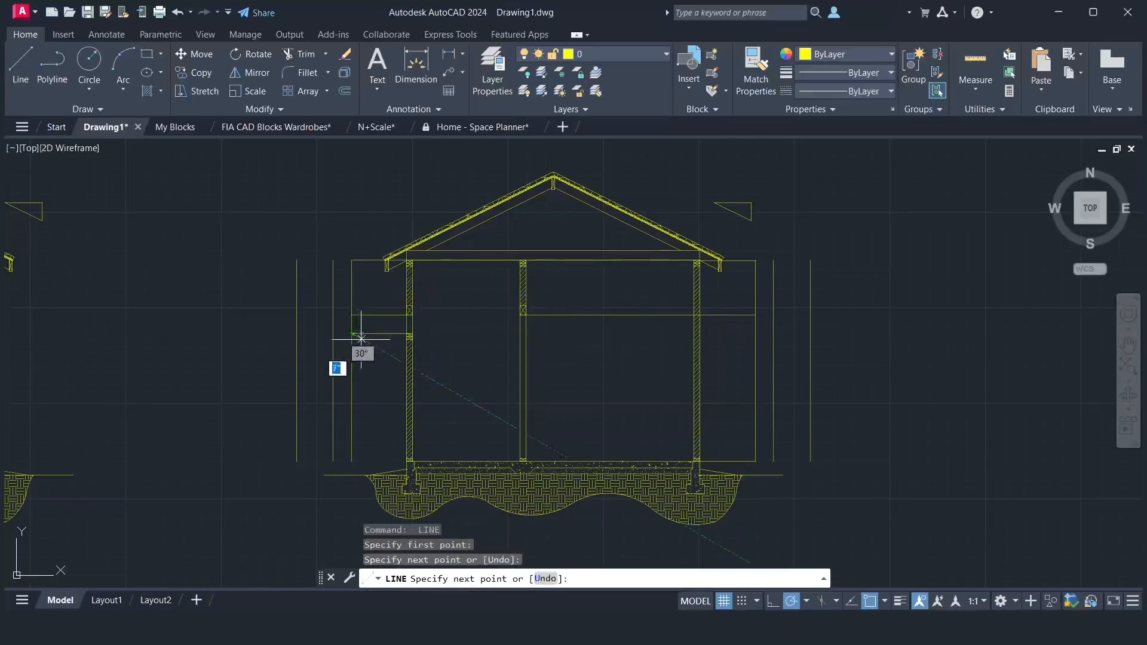
left_click(360, 339)
key("Return")
key("Return")
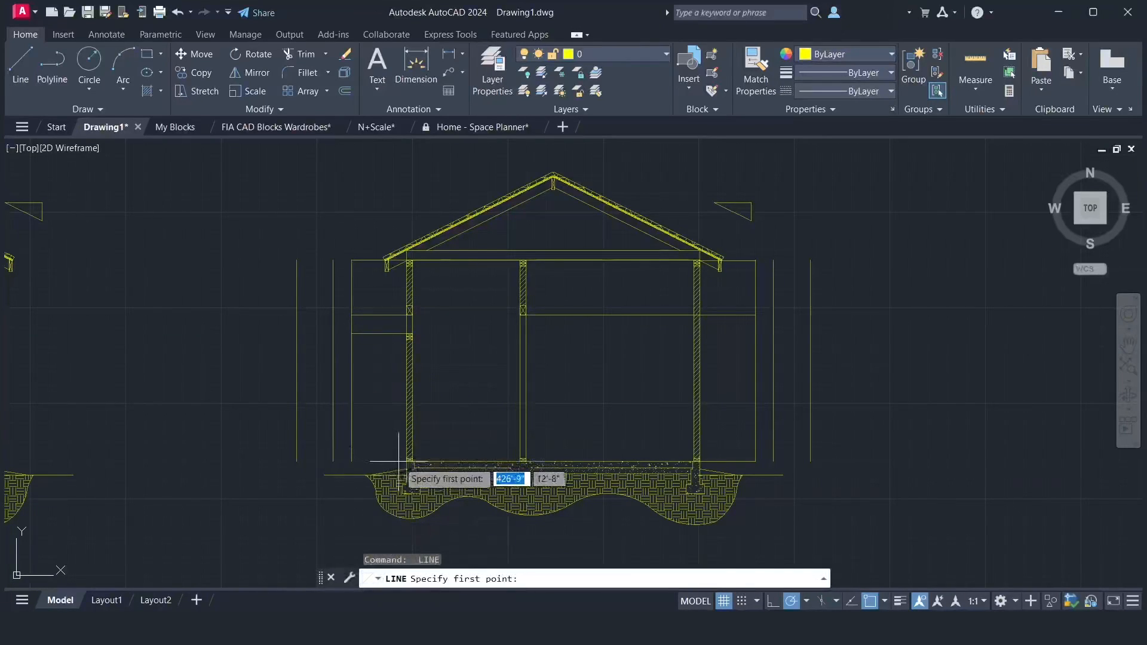
left_click(410, 462)
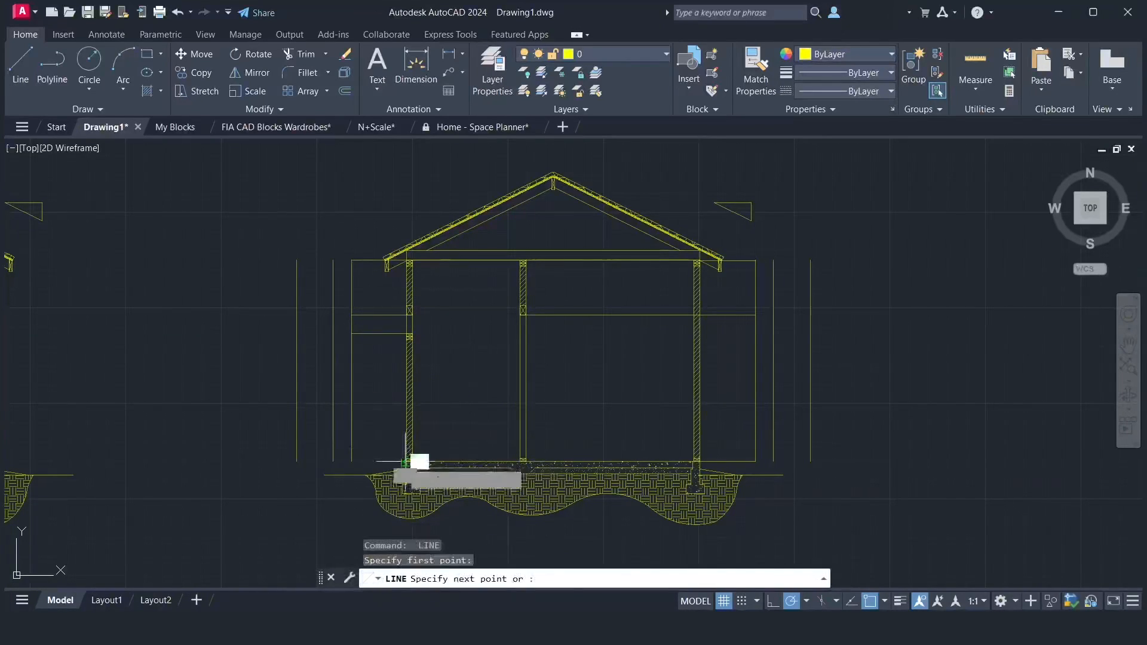
left_click(350, 461)
key("Return")
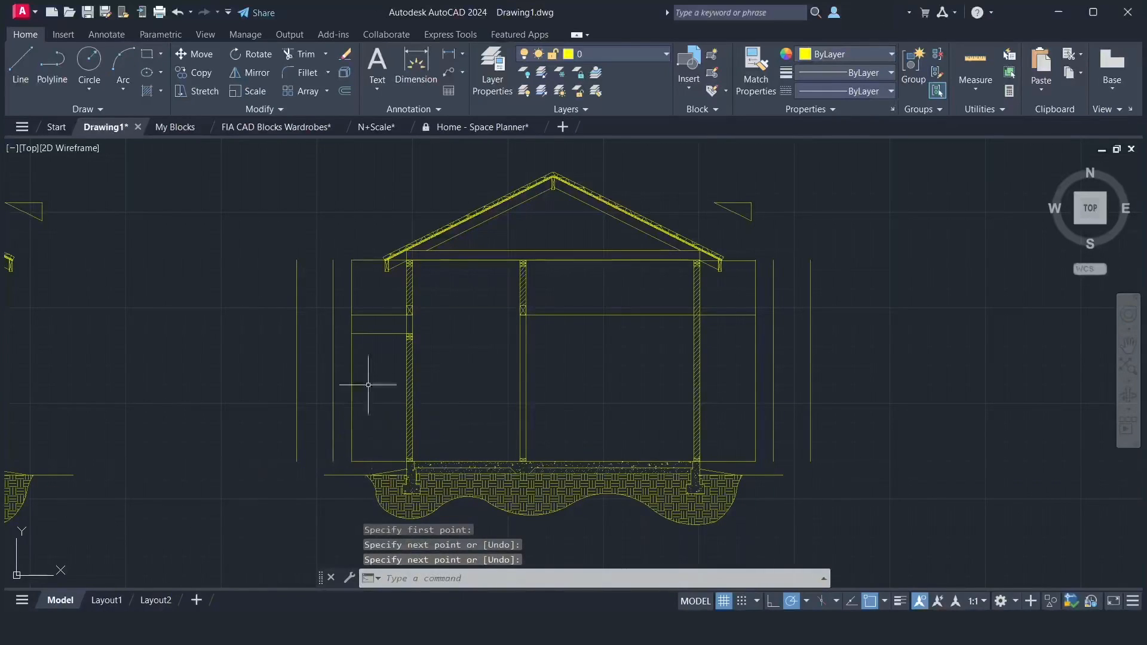
- Dimension the left wall's full height from top to base, placing the dimension line on the outermost guide on that side
left_click(411, 67)
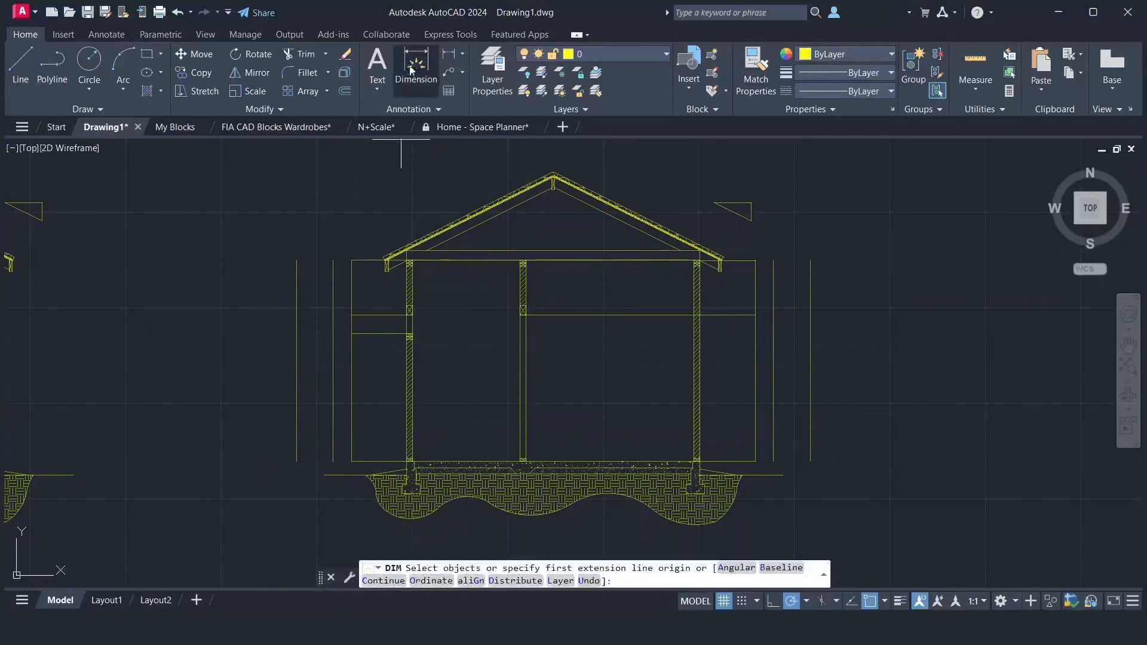
left_click(352, 261)
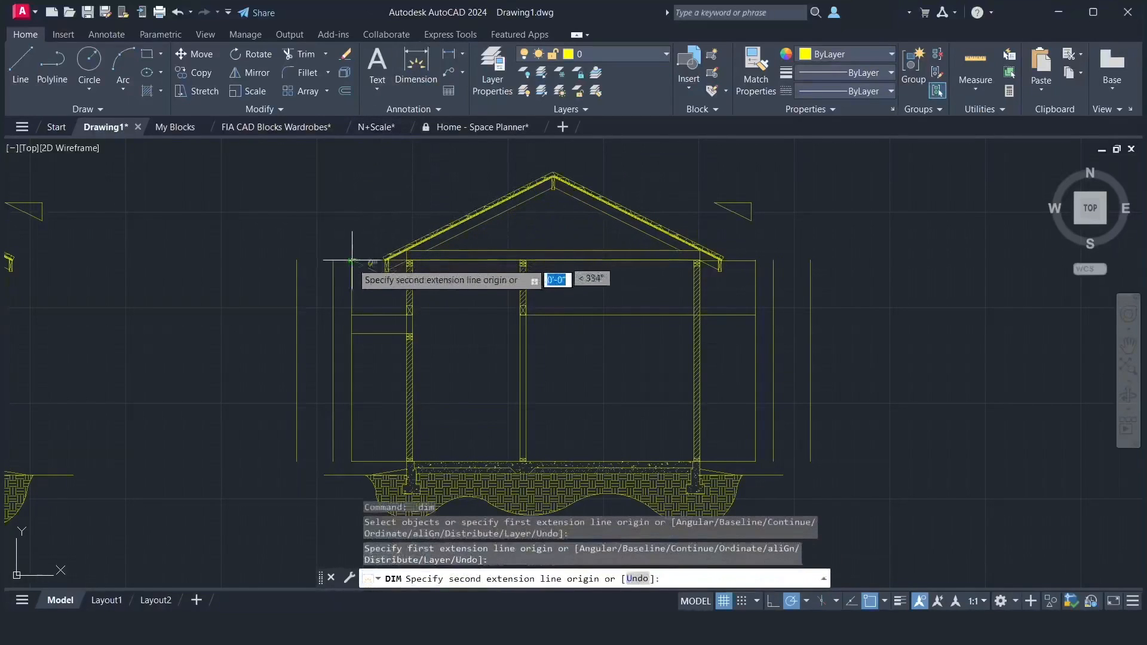
left_click(352, 462)
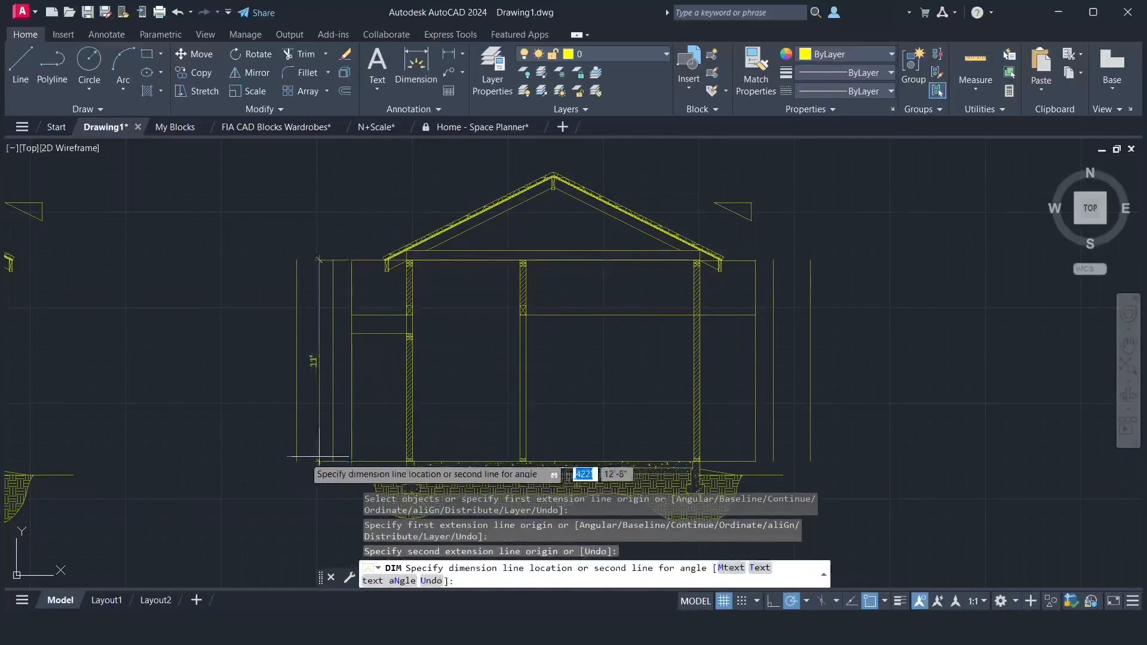
left_click(296, 457)
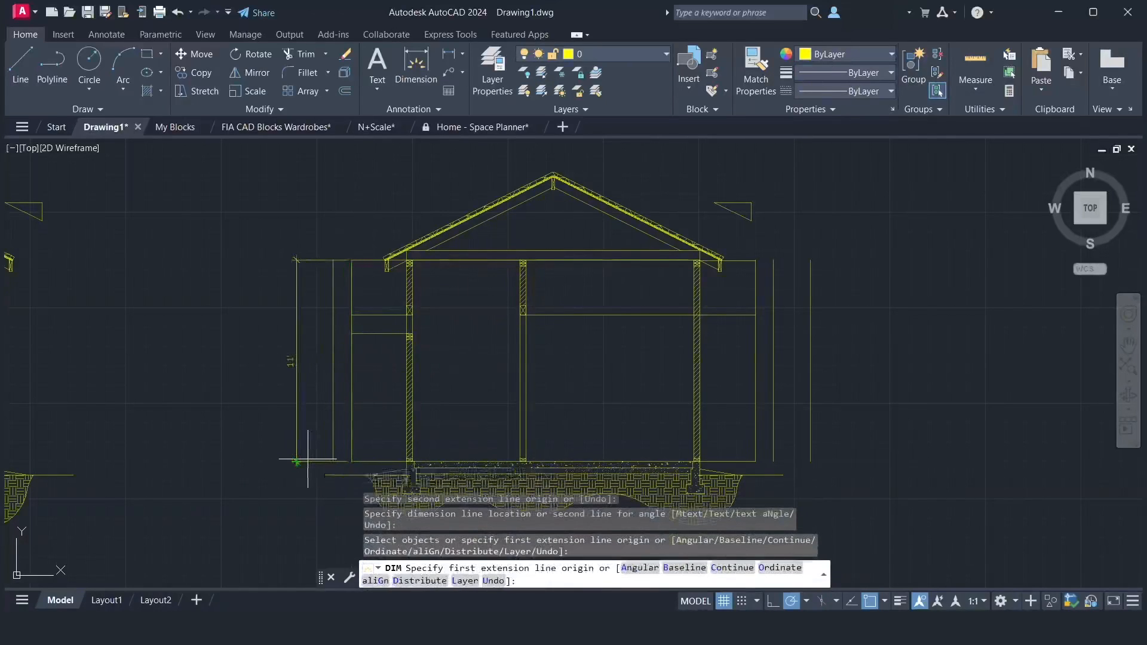
- Dimension from the left wall's base to the window sill and from the sill to the header's underside, both on that side's middle guide
left_click(352, 461)
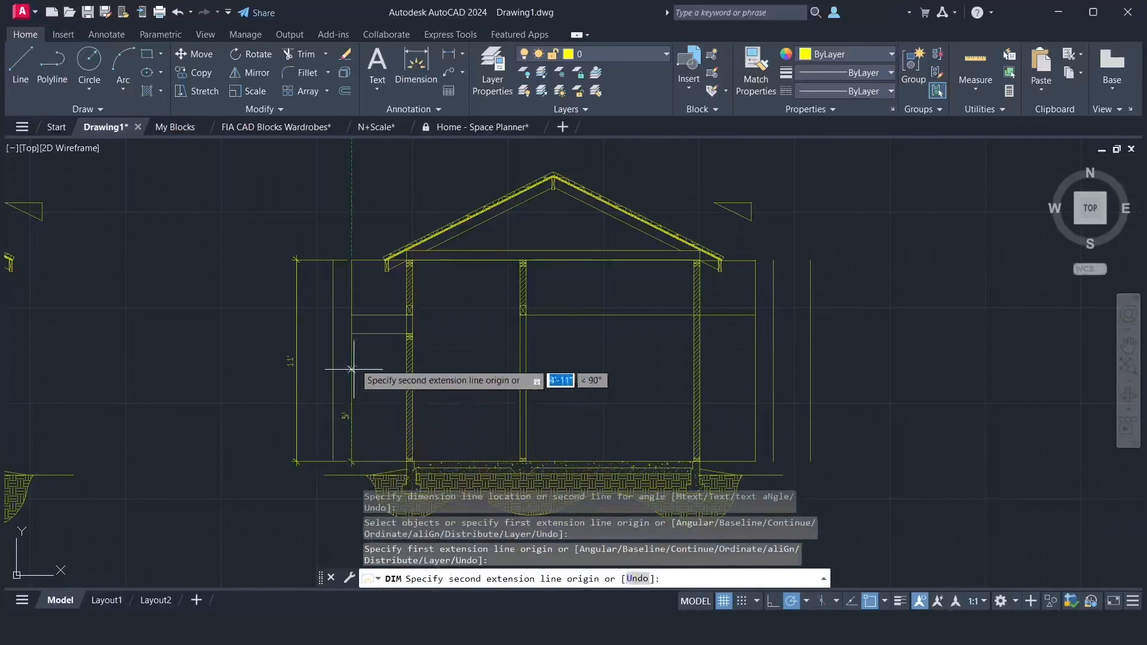
left_click(352, 334)
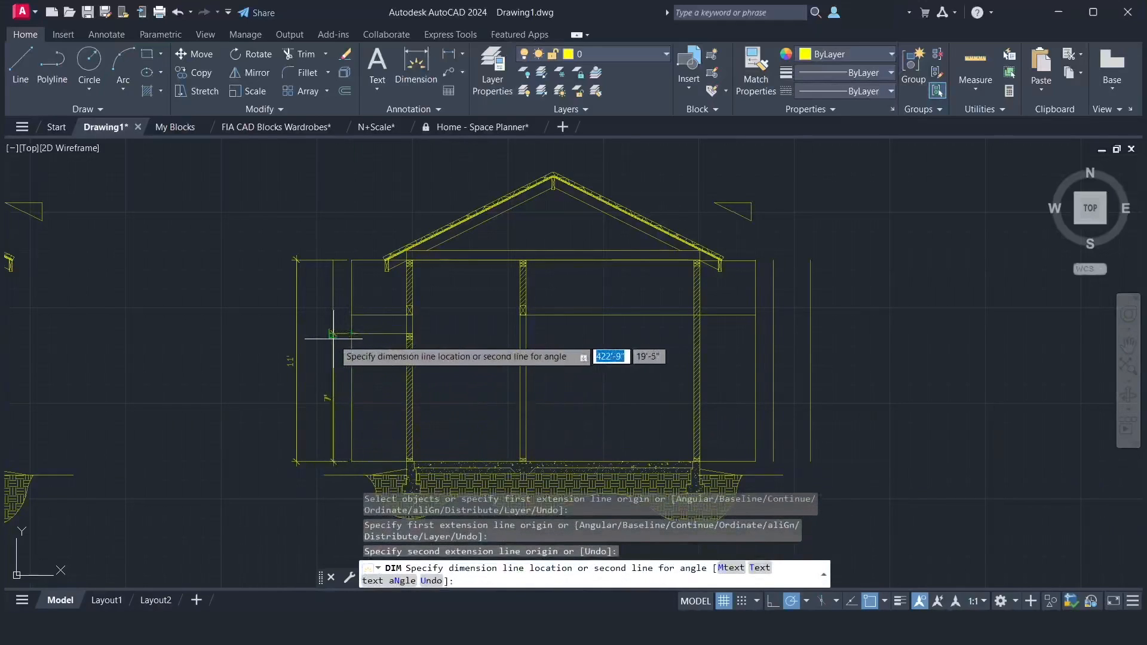
left_click(333, 338)
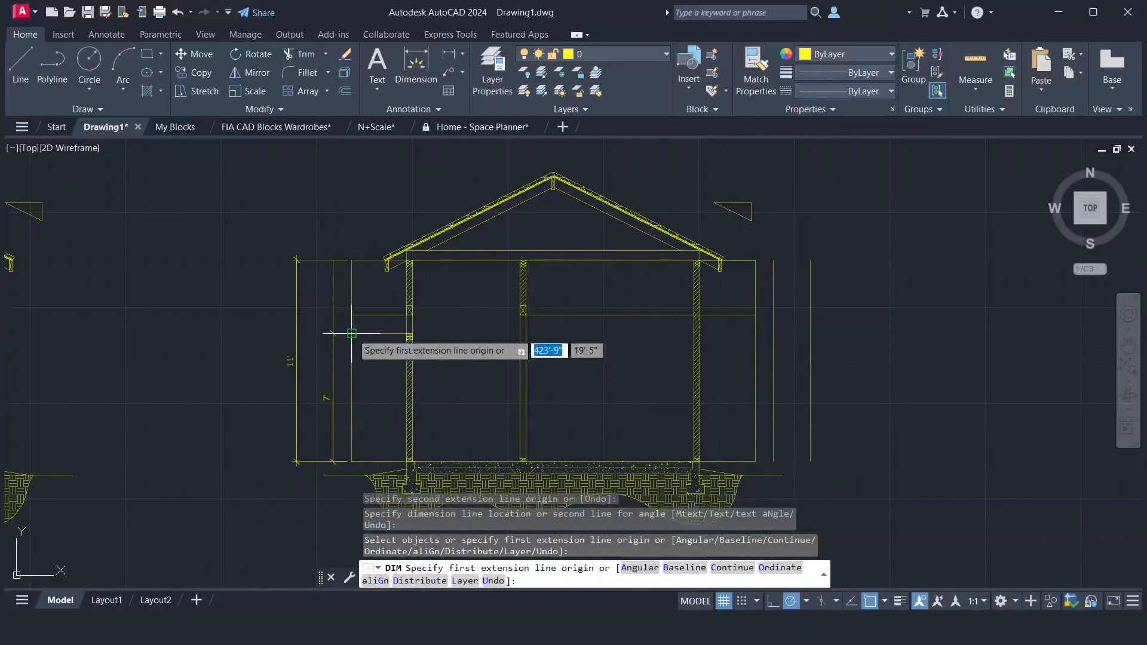
left_click(347, 334)
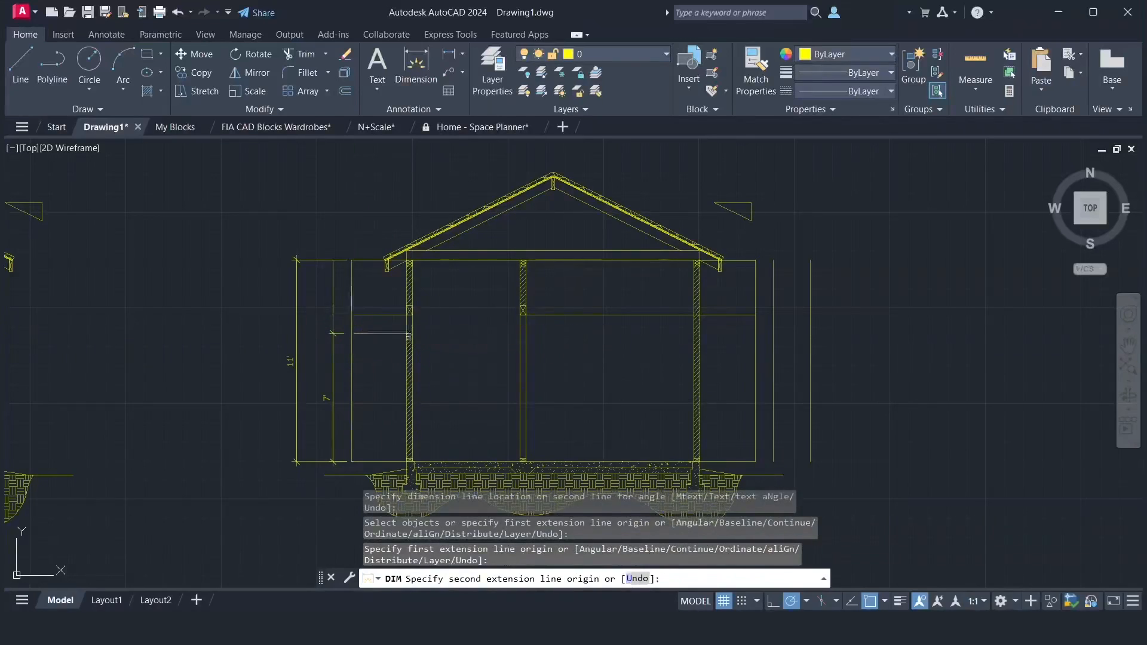
left_click(352, 315)
left_click(332, 315)
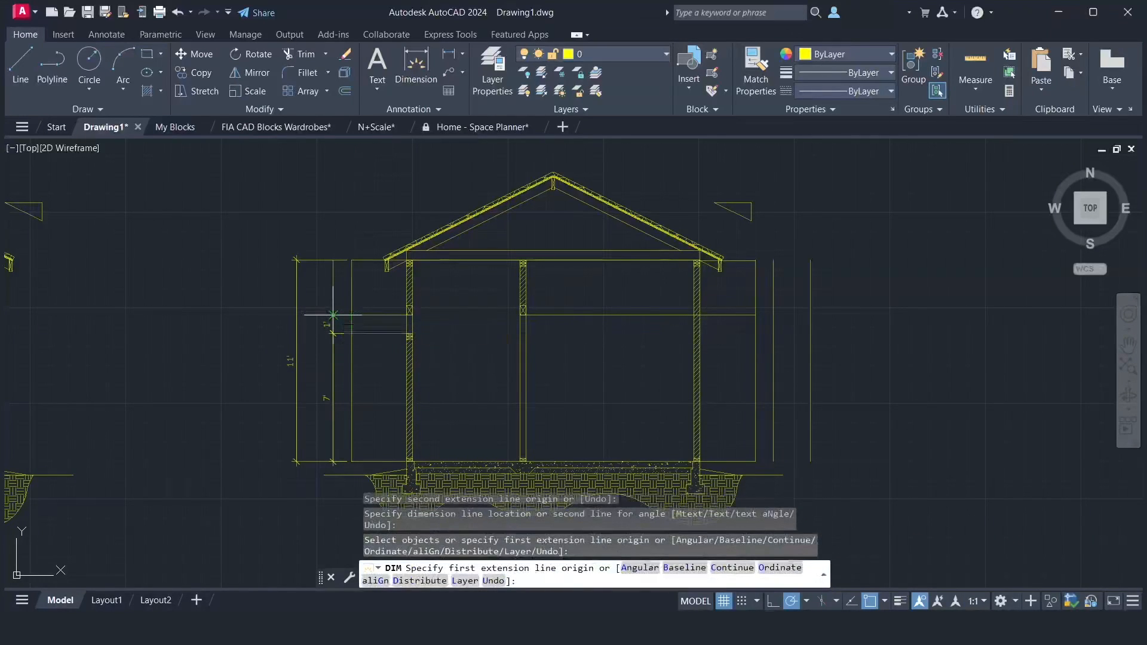
key("Escape")
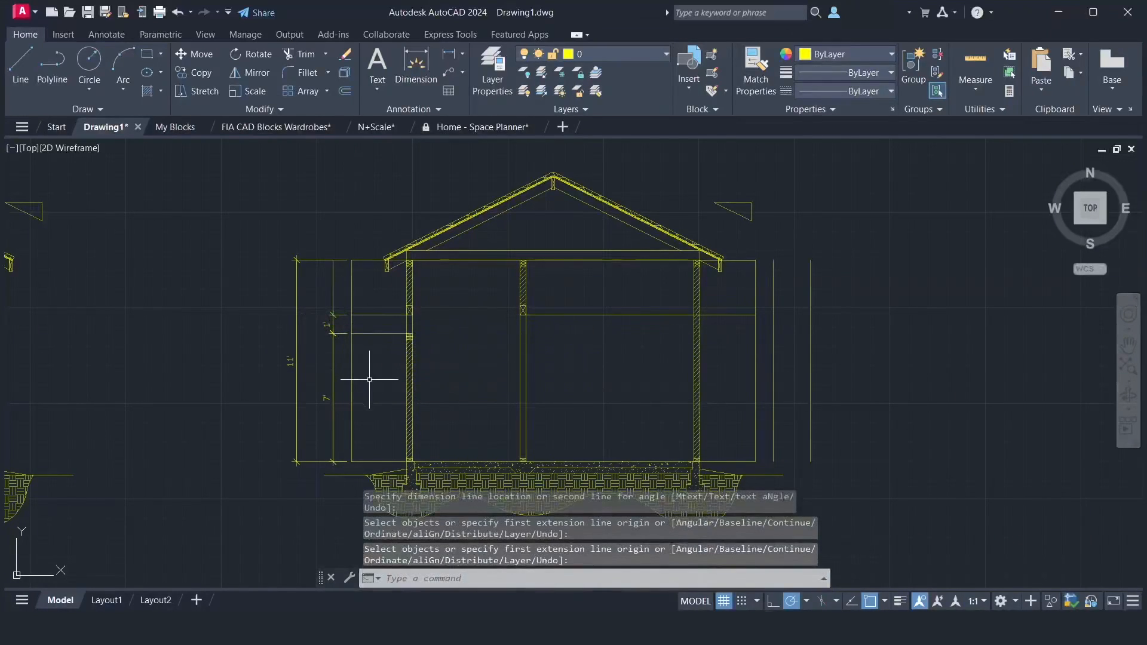
- Dimension the right wall's full height from top to base, placing the dimension line on the outermost guide on that side
key("Return")
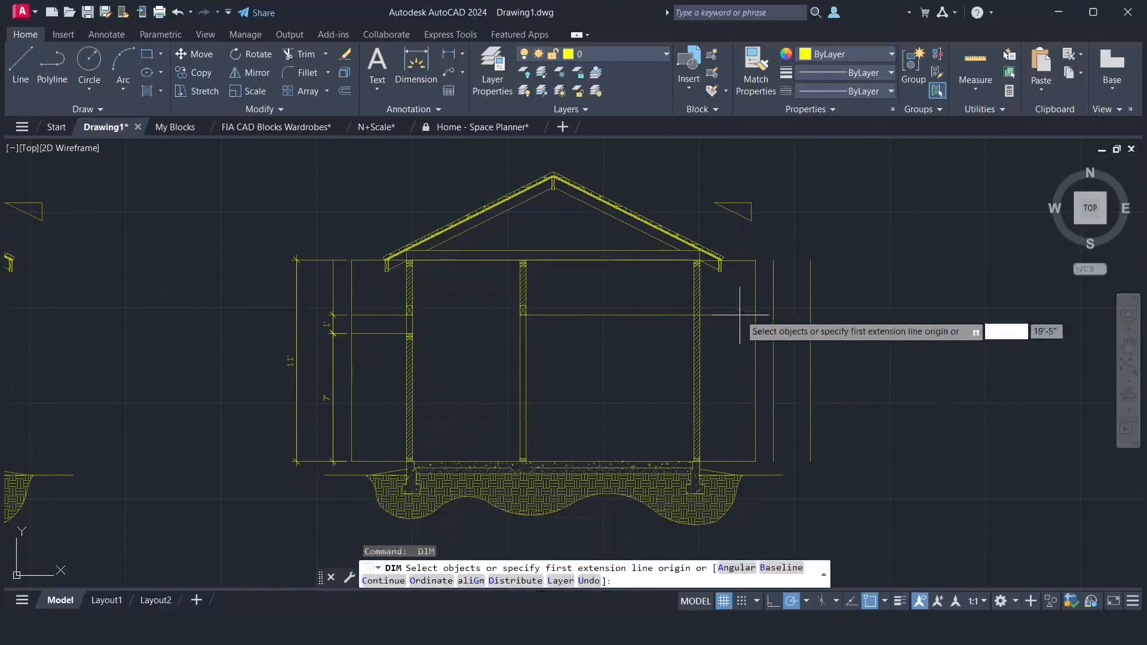
left_click(755, 260)
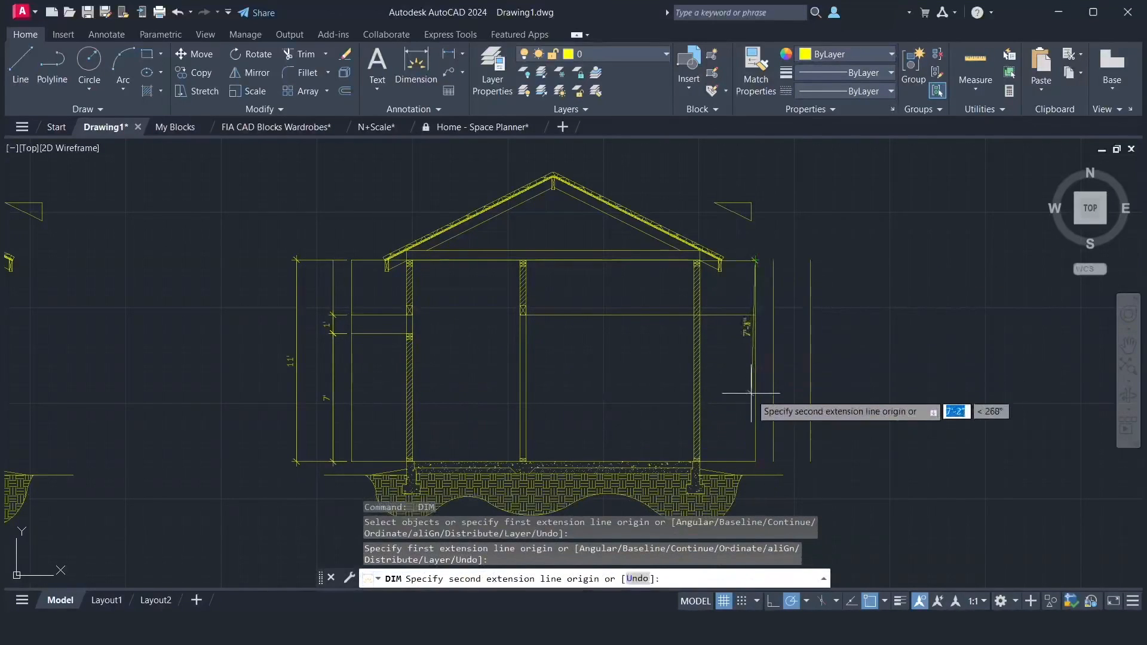
left_click(754, 458)
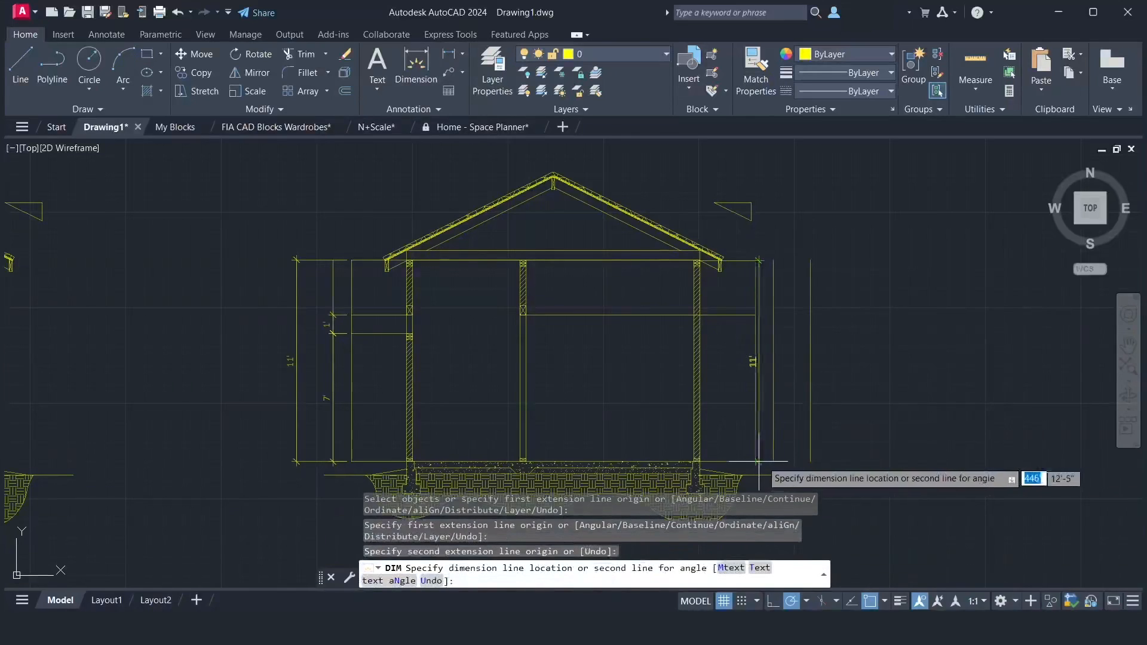
left_click(810, 461)
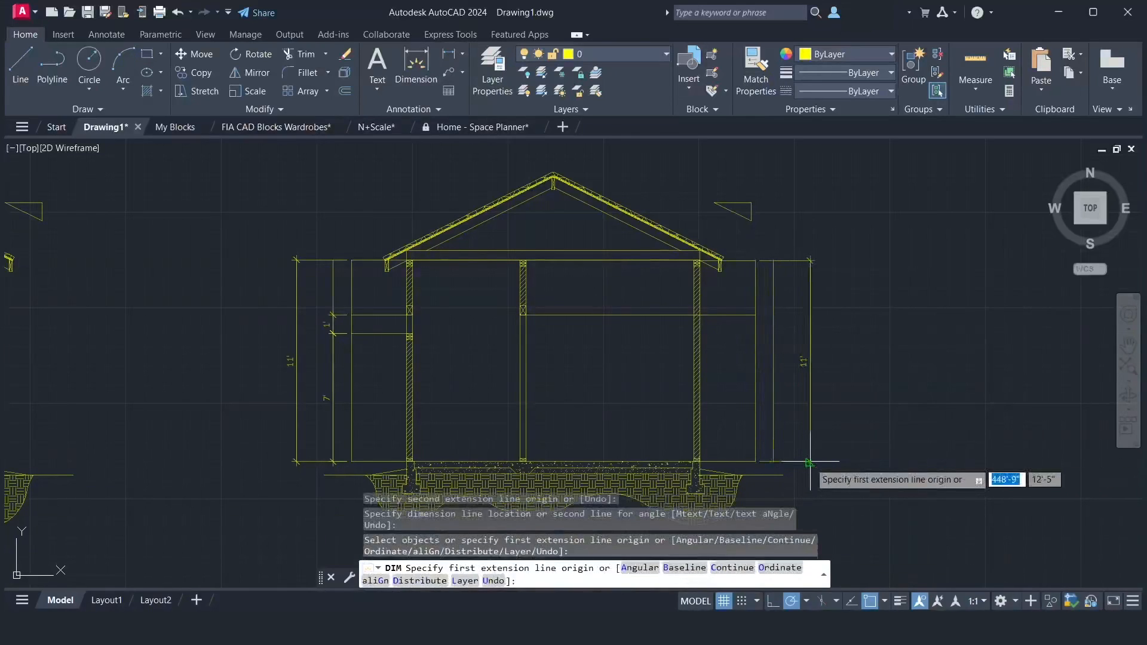
- Dimension the height from the right wall's base level to the header underside line, placed on the middle guide on that side
left_click(755, 461)
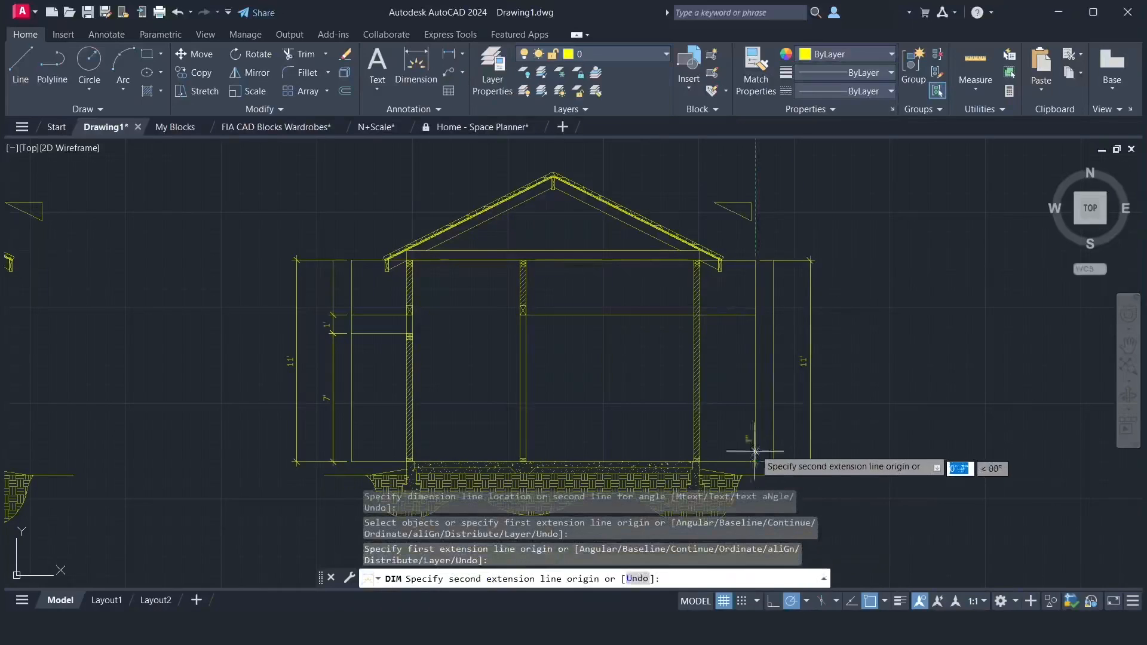
left_click(755, 315)
left_click(773, 314)
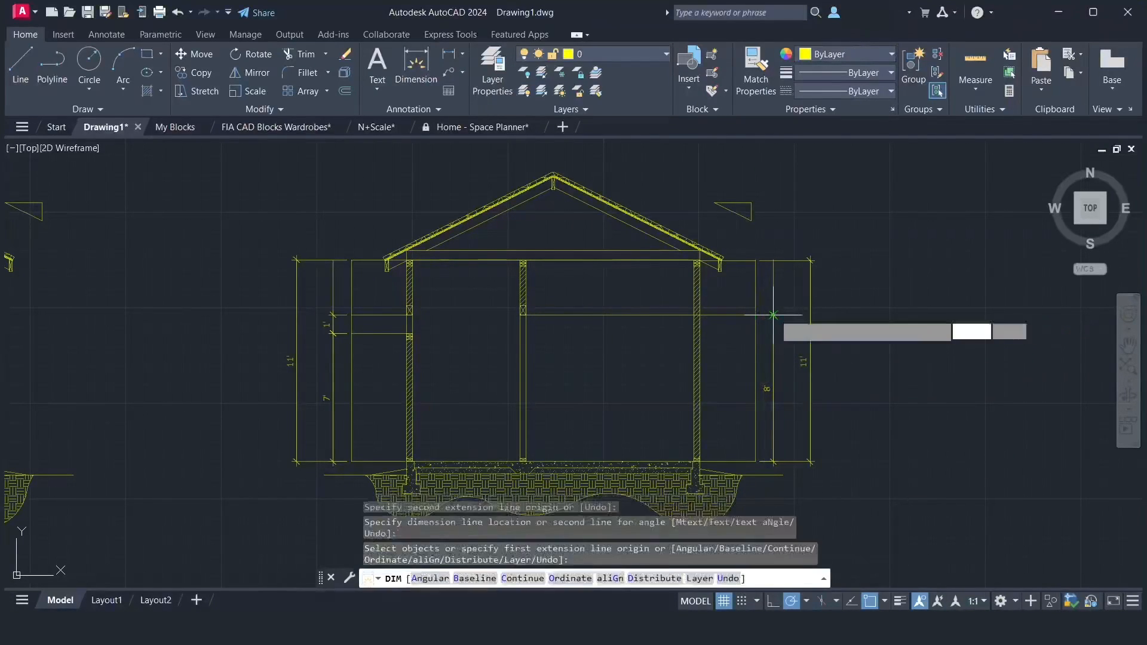
key("Escape")
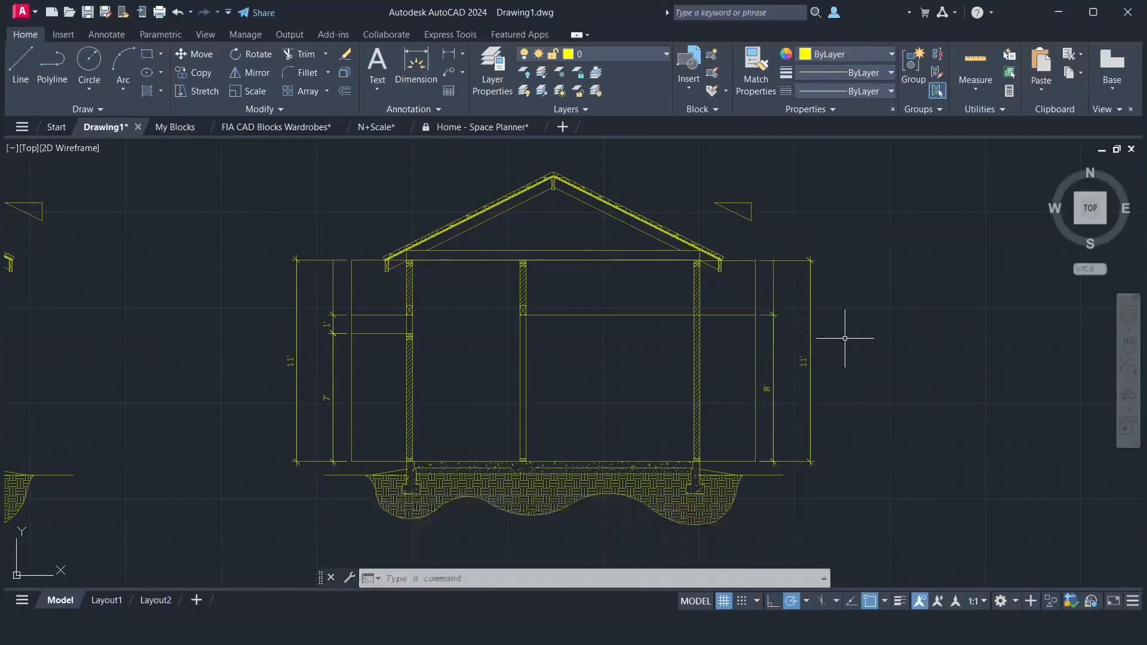
- Draw a horizontal line from the roof's ridge out past the outermost guide beyond the right wall
type("l")
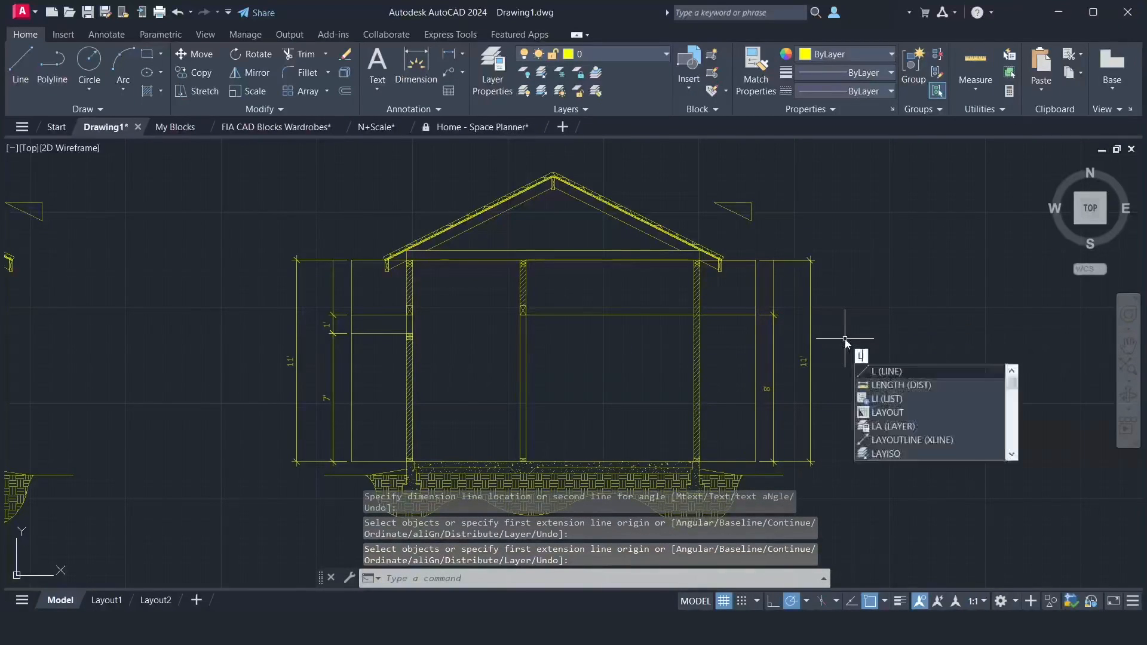
key("Return")
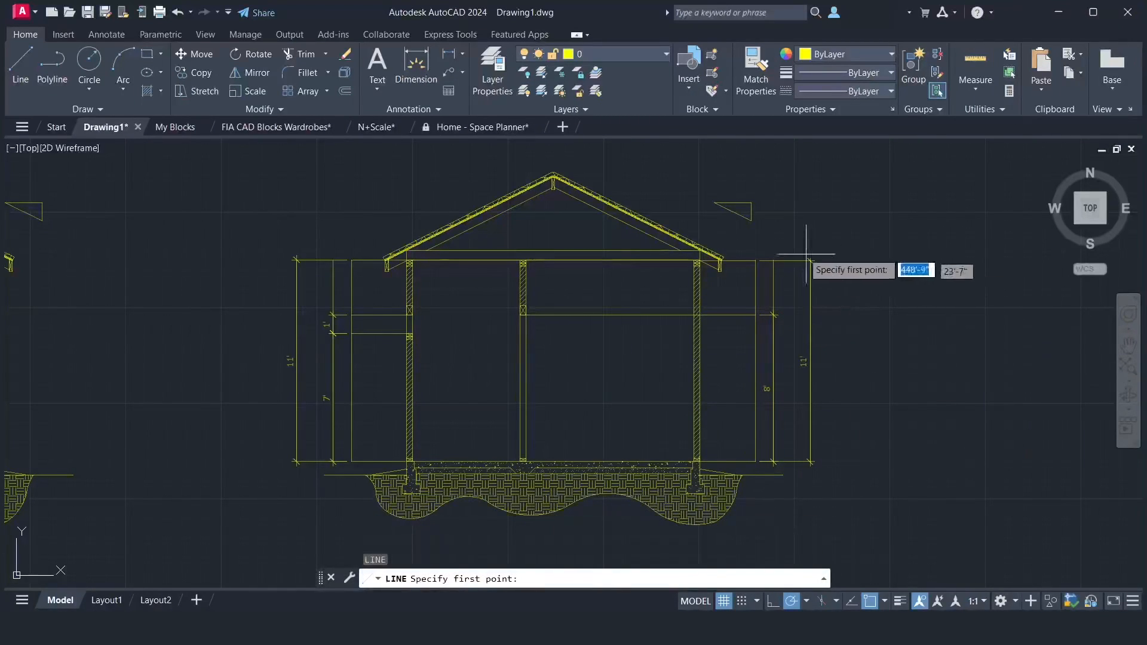
left_click(553, 174)
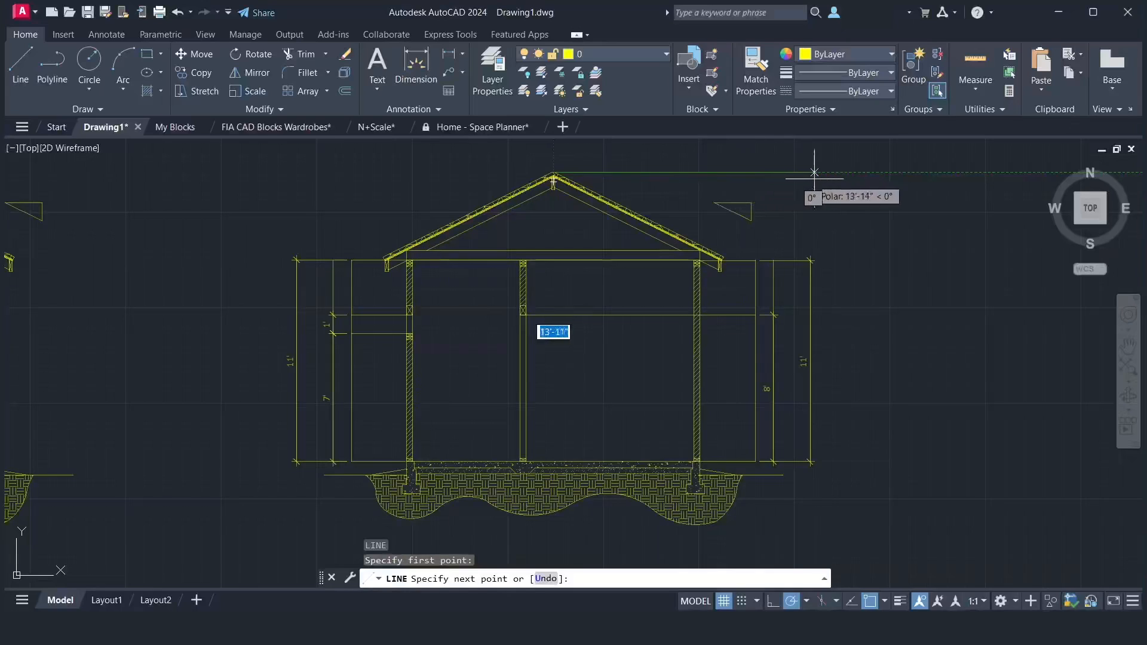
left_click(983, 173)
key("Return")
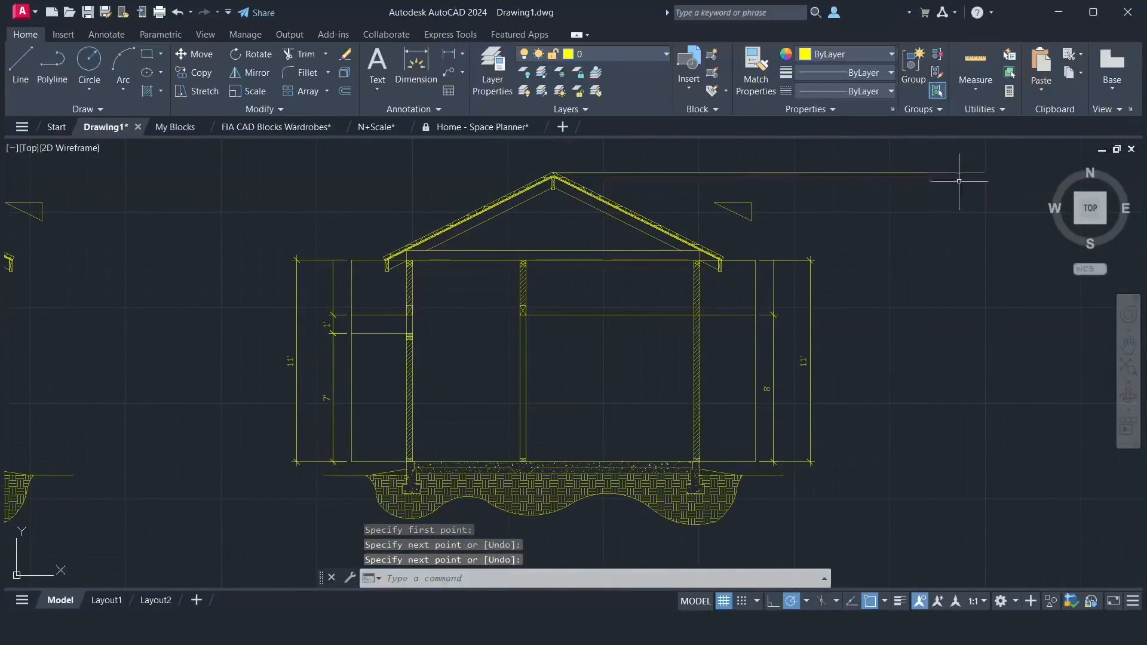
- Extend the outermost guide beyond the right wall up to the horizontal ridge line
type("ex")
key("Return")
left_click_drag(819, 296, 797, 283)
key("Return")
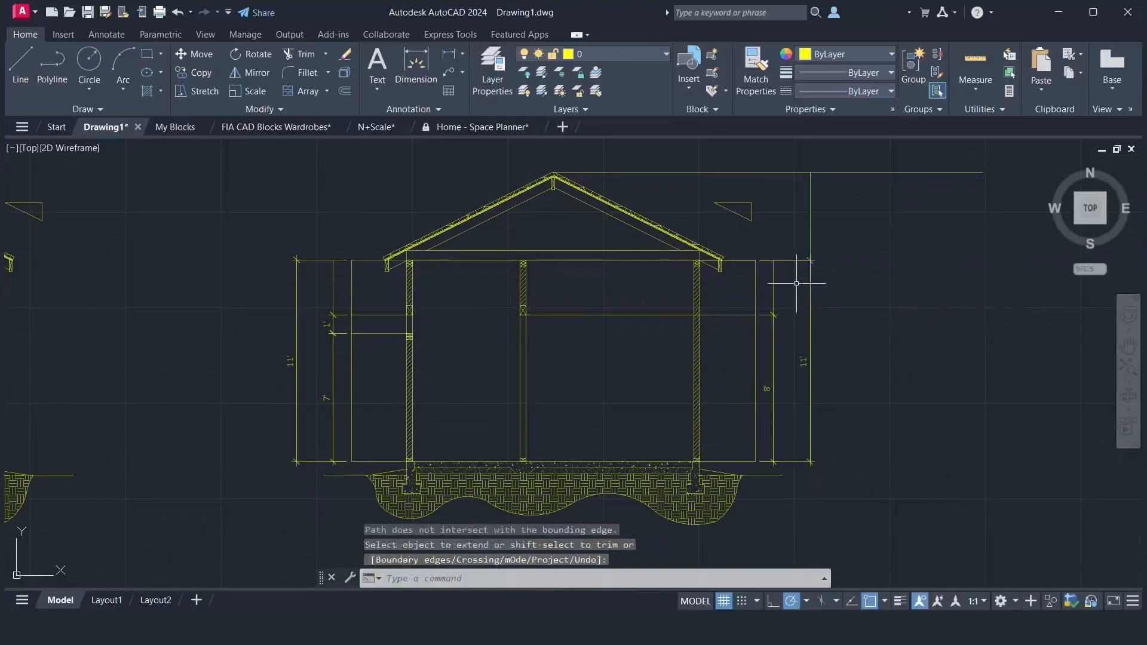
- Offset the extended outermost guide 4' outward, away from the right wall
type("o")
key("Return")
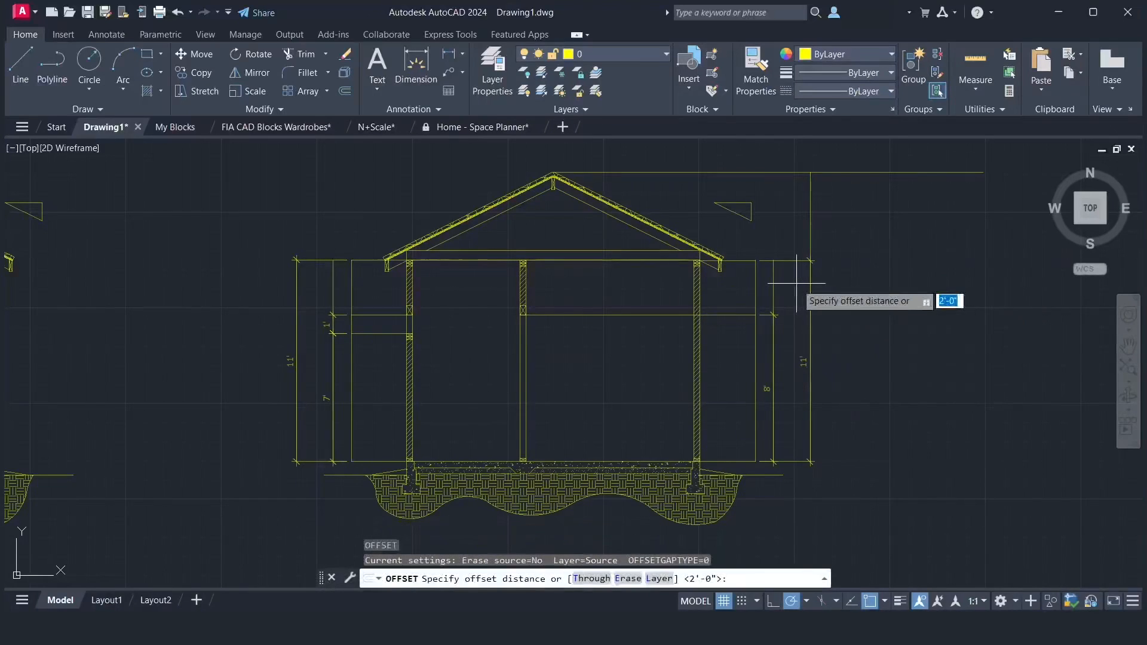
key("Return")
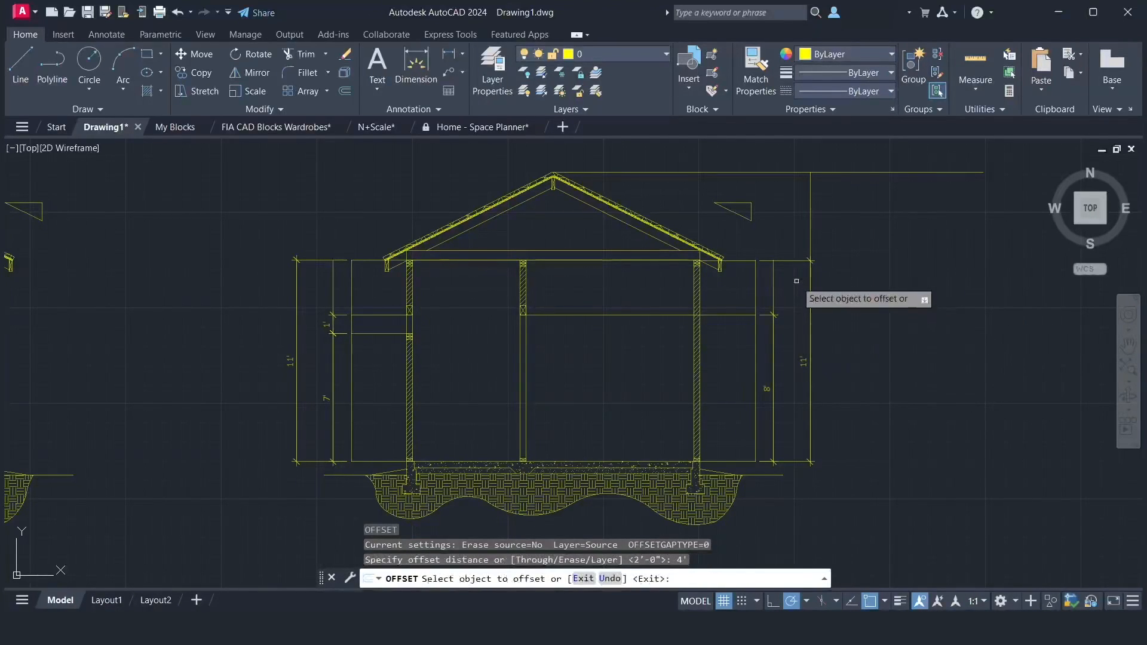
left_click(811, 239)
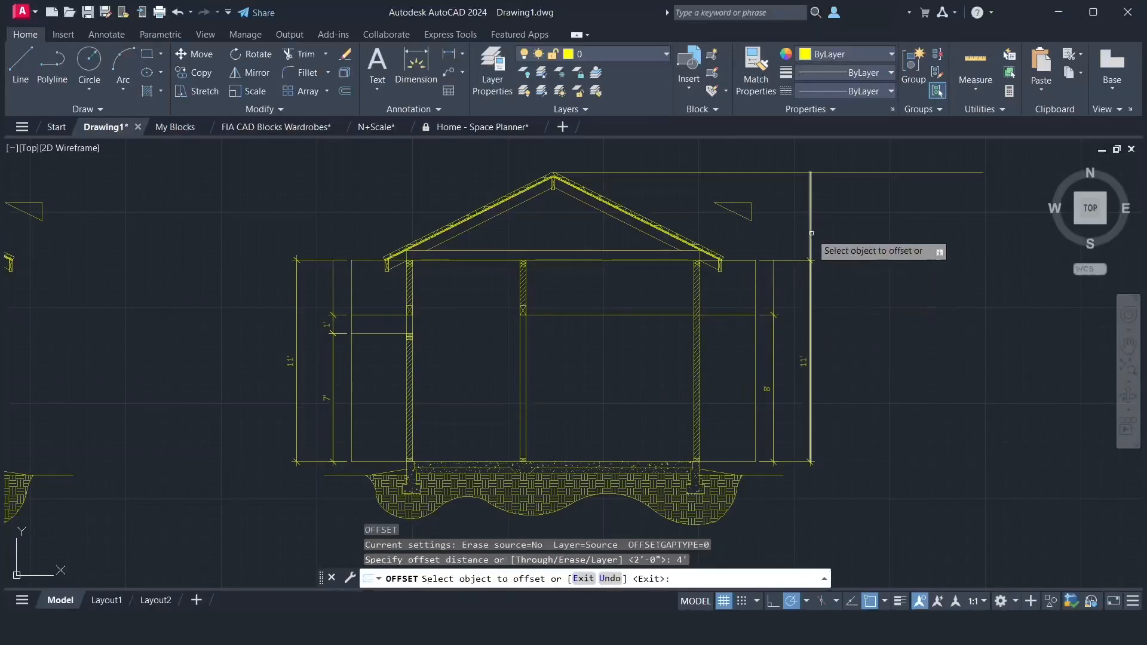
left_click(861, 238)
key("Return")
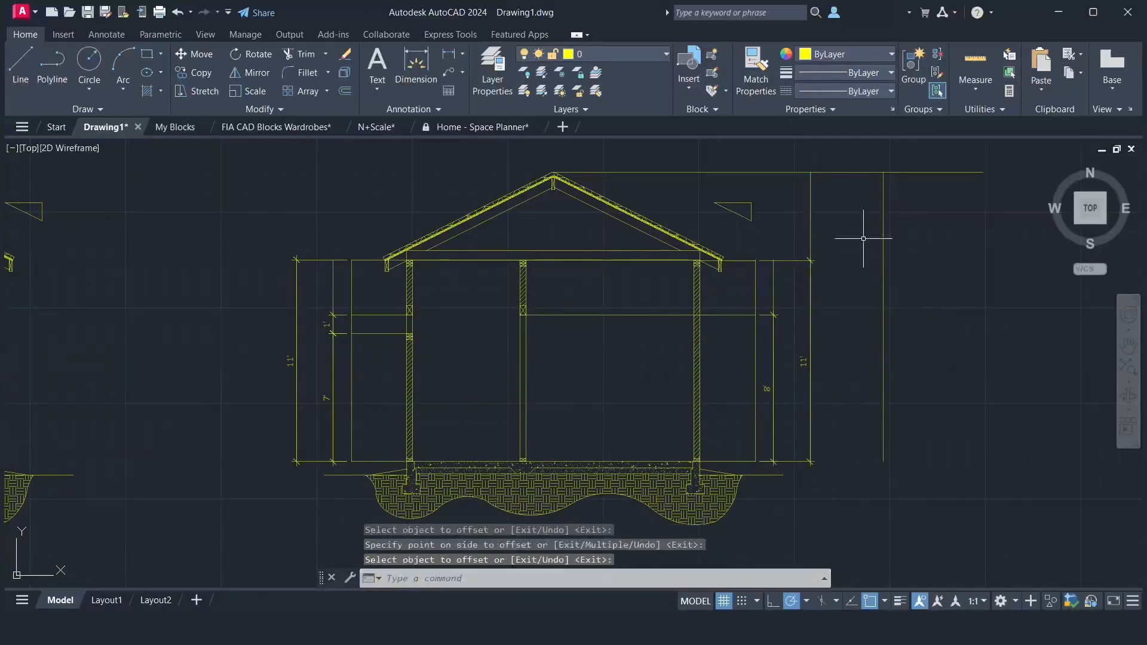
- Draw horizontal lines at the wall's top and base levels from the 11' dimension beyond the right wall to the new outer guide
type("l")
key("Return")
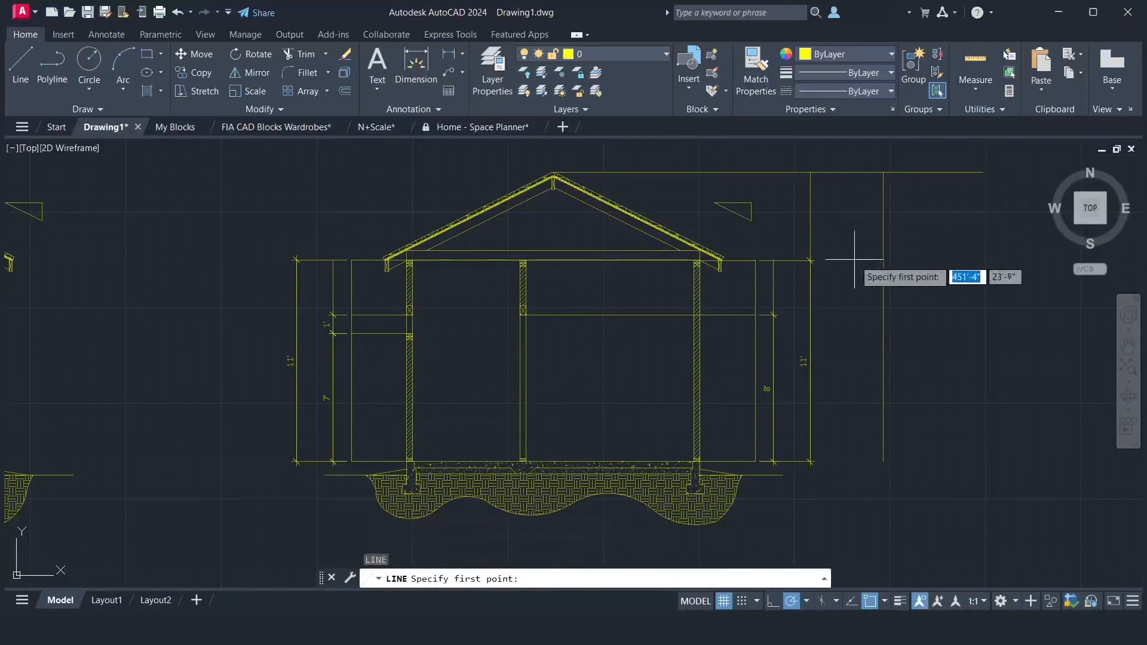
left_click(813, 260)
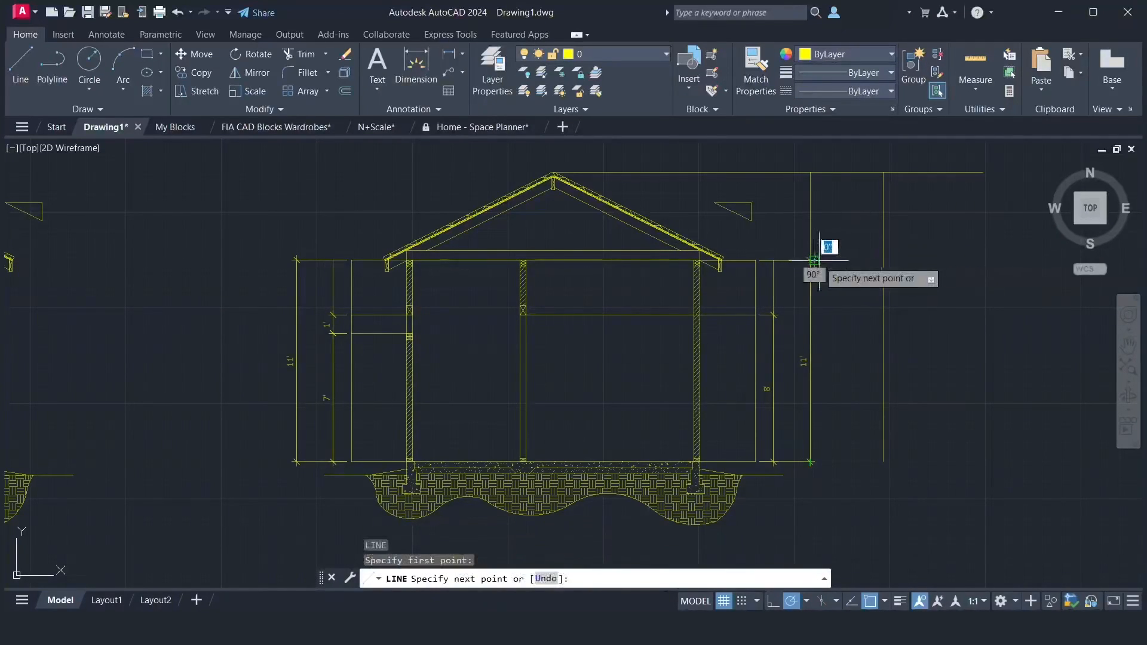
left_click(882, 261)
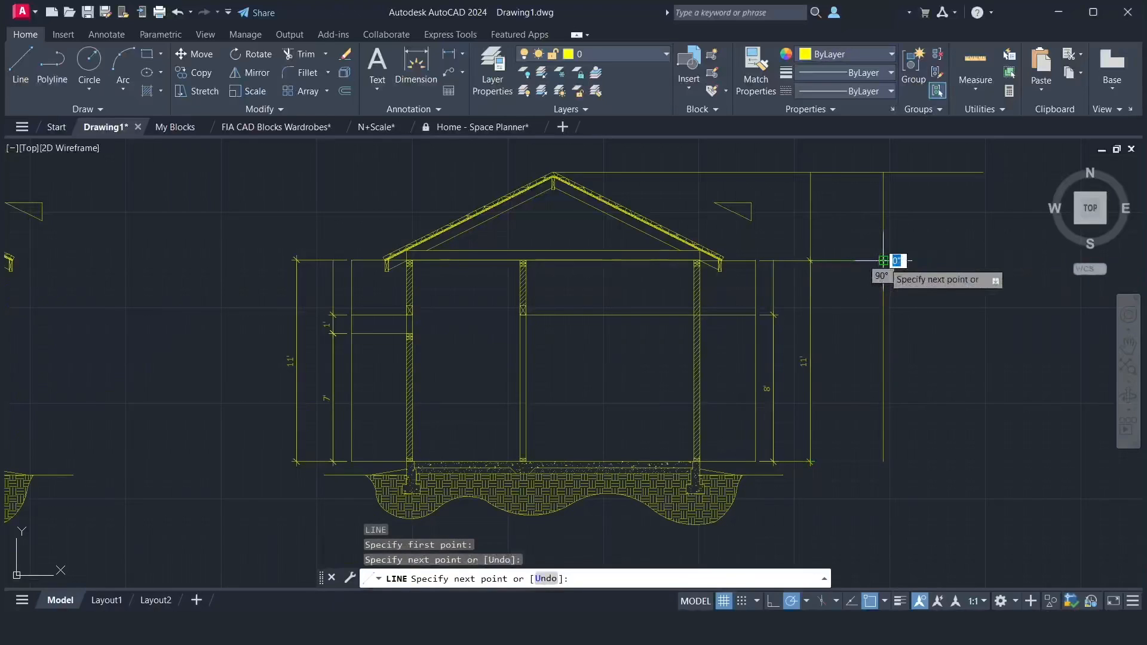
key("Return")
key("Return")
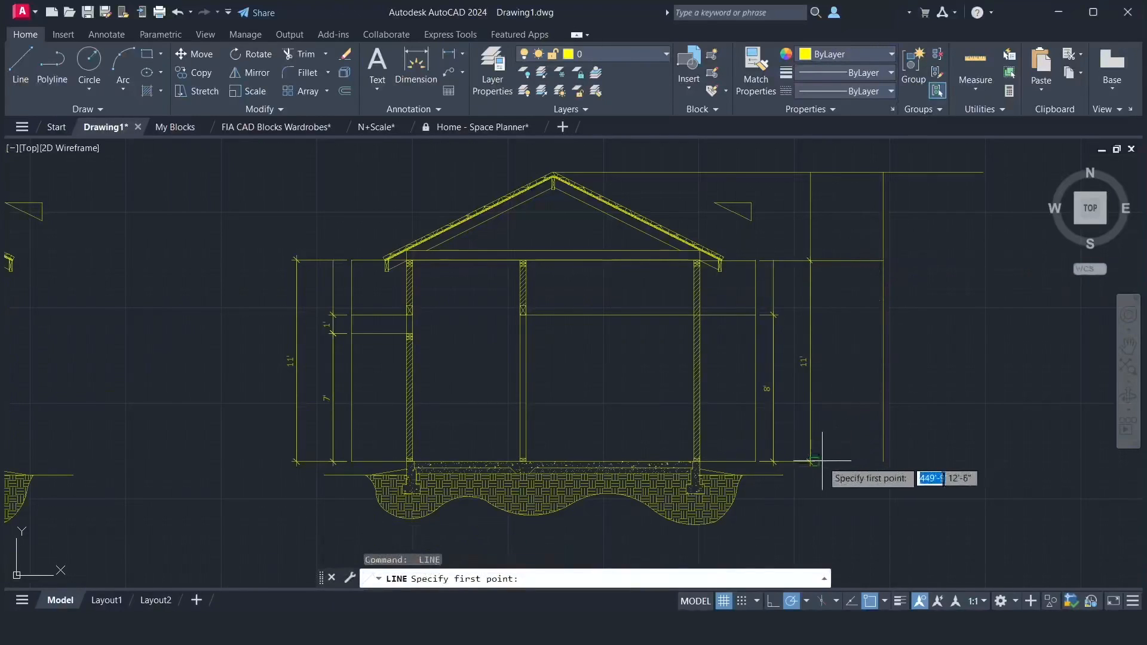
left_click(812, 462)
left_click(884, 462)
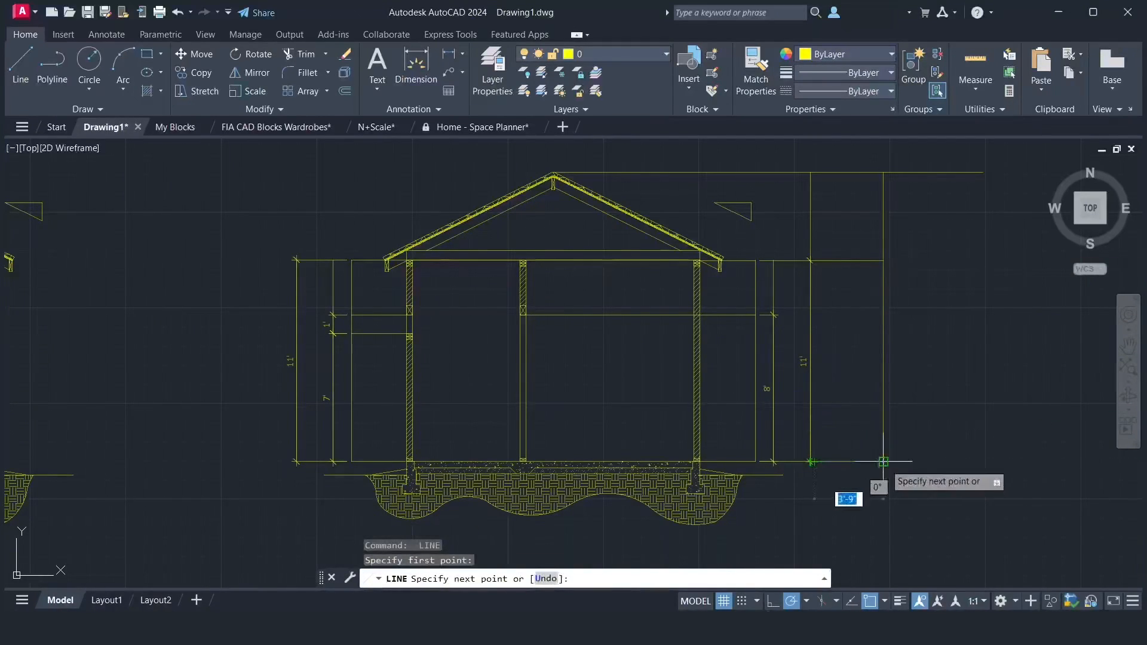
key("Return")
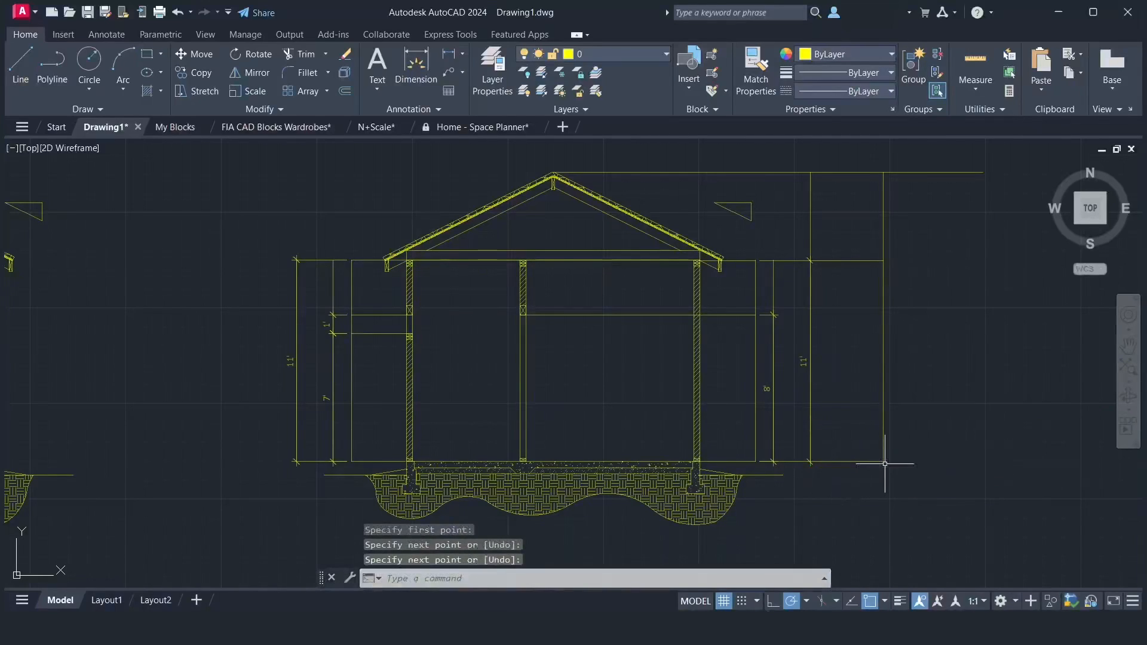
- Mirror the new outer guide and its wall top and base level lines about the section's vertical centreline, keeping the originals
left_click(901, 481)
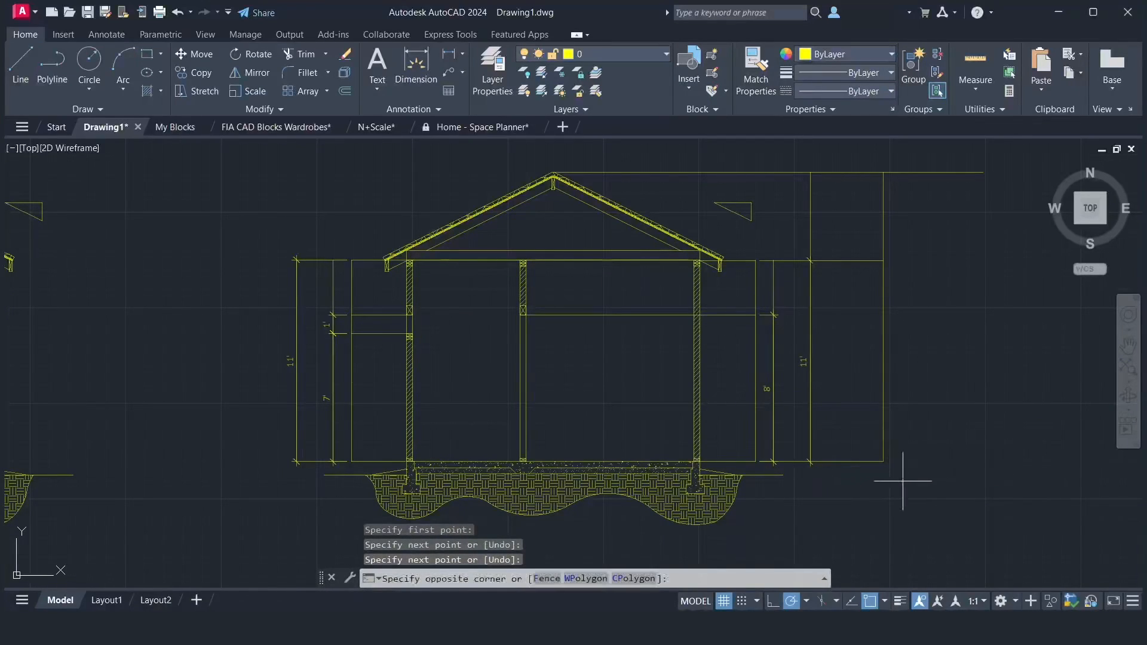
left_click(857, 245)
type("mi")
key("Return")
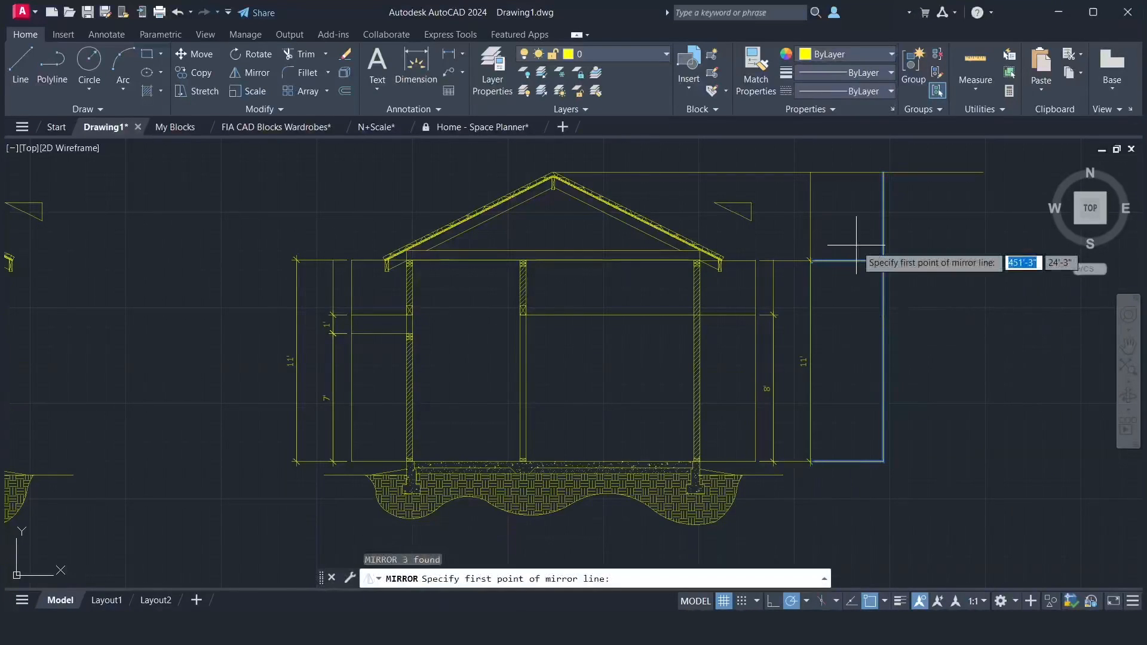
left_click(554, 250)
left_click(553, 260)
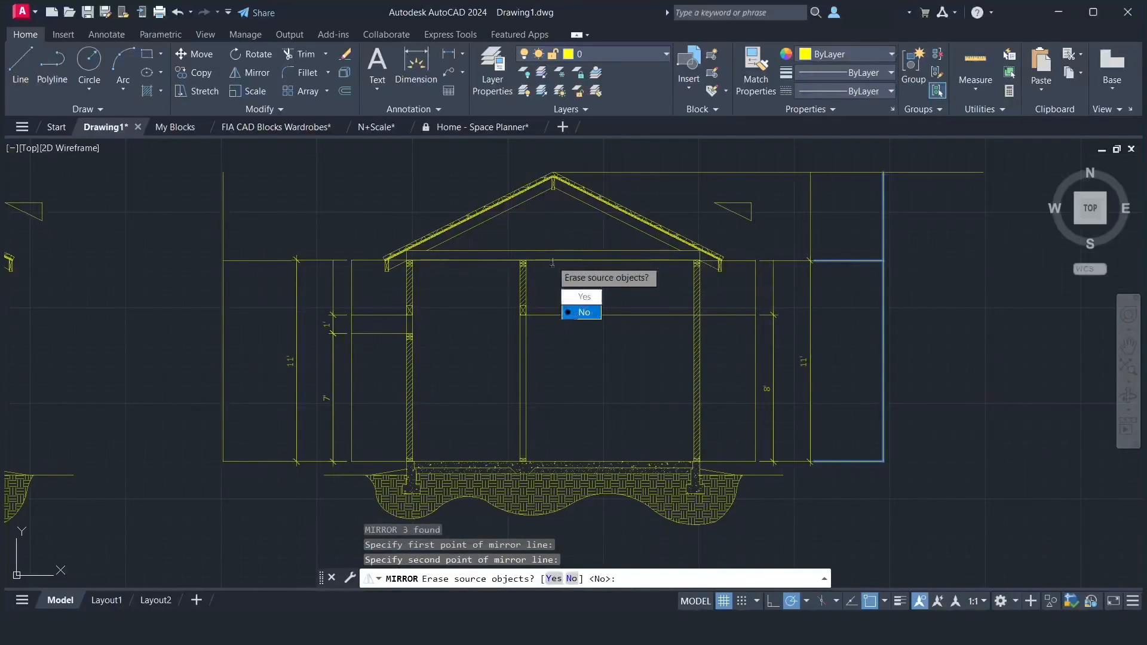
left_click(579, 314)
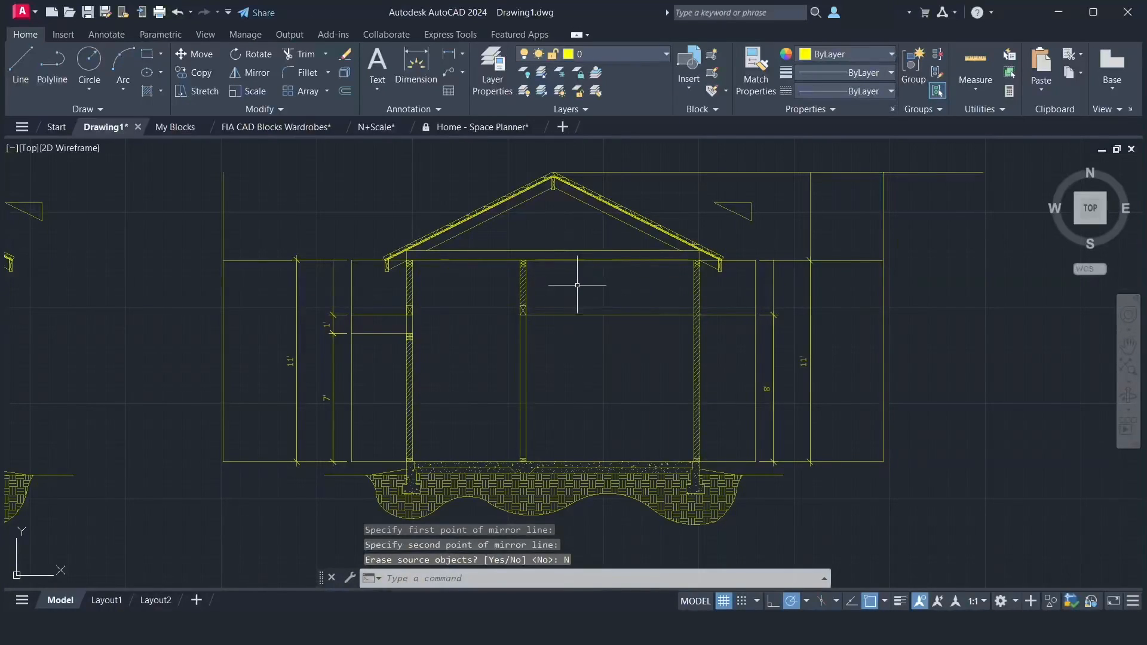
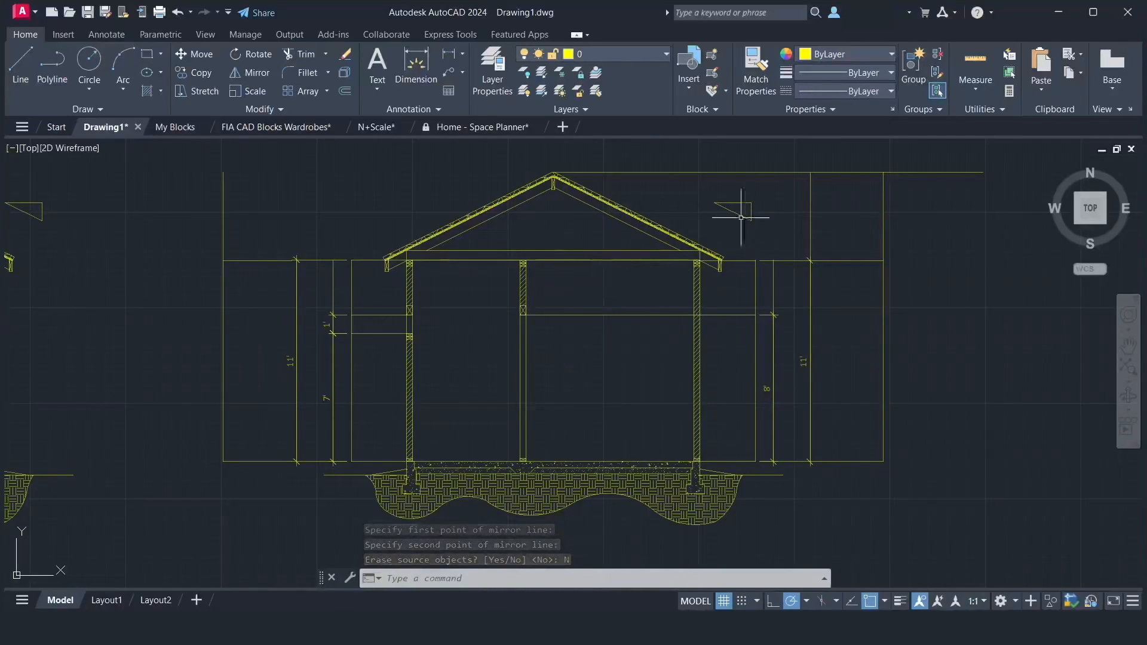
- Mirror the roof slope triangle to the other side of the roof about the section's centreline, erasing the original
left_click(699, 191)
left_click(775, 230)
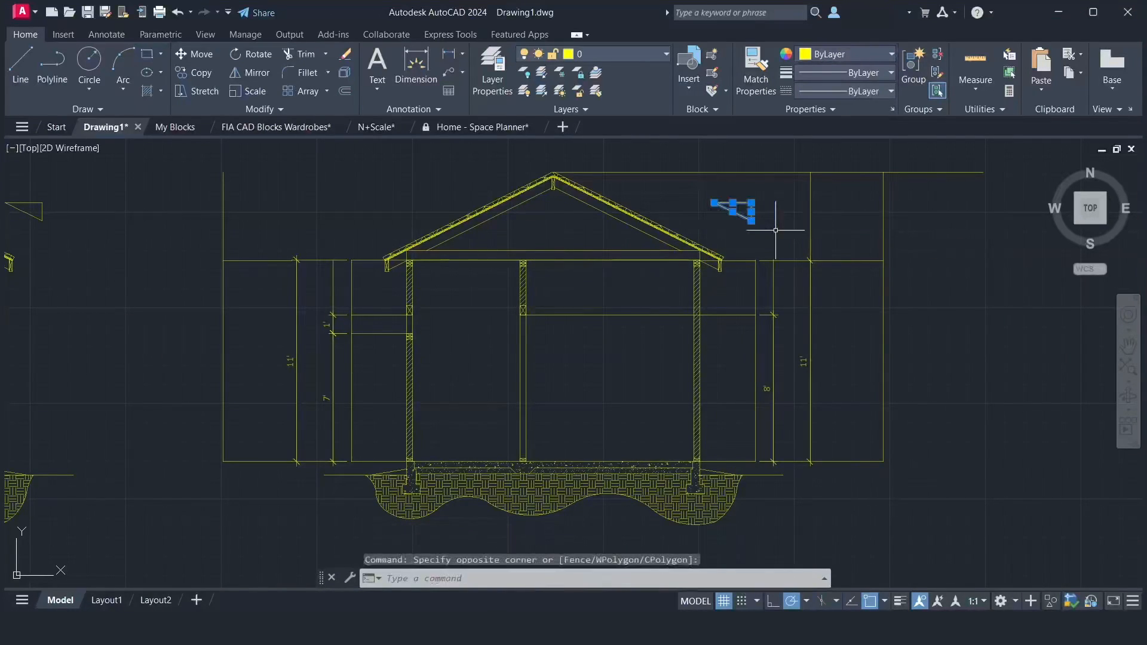
type("mi")
key("Return")
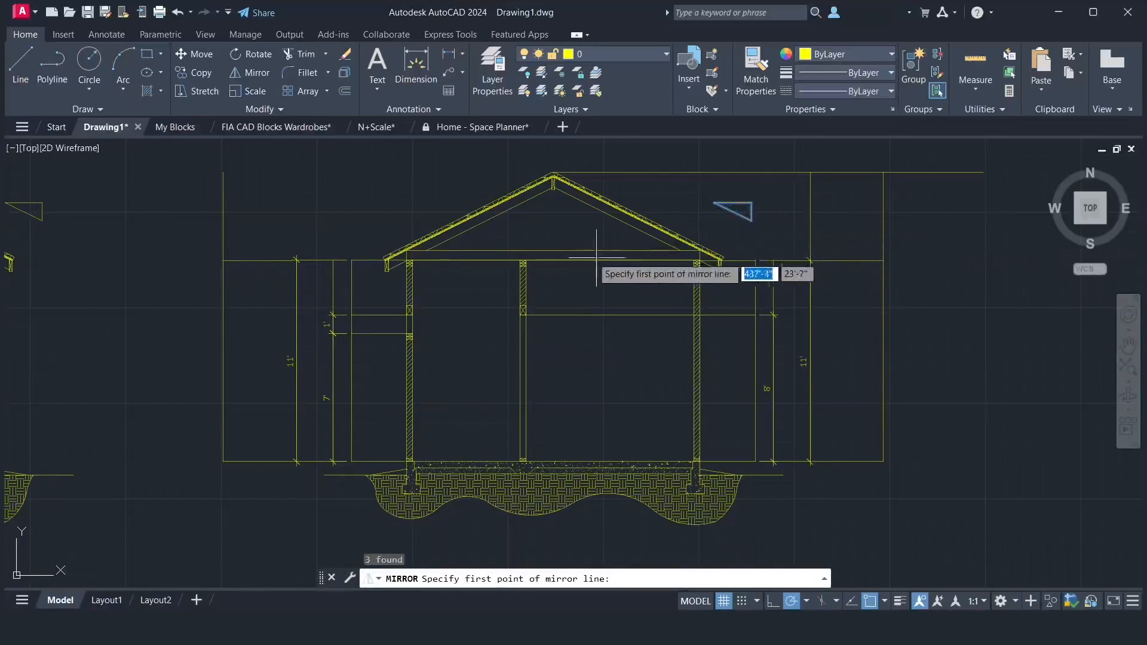
left_click(553, 251)
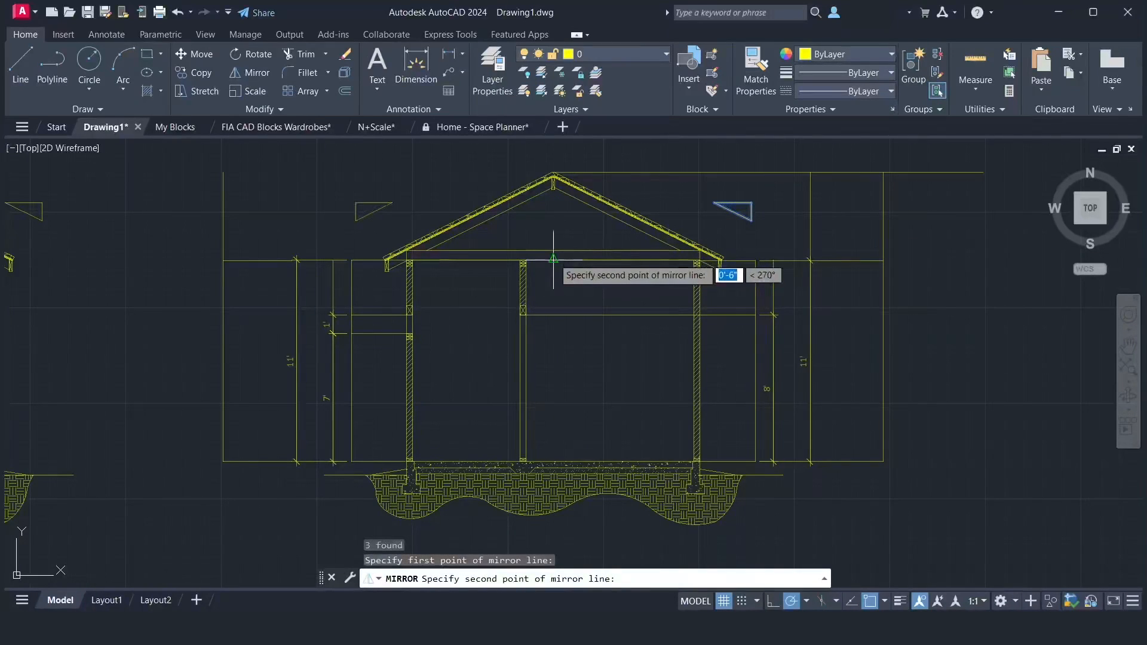
left_click(553, 261)
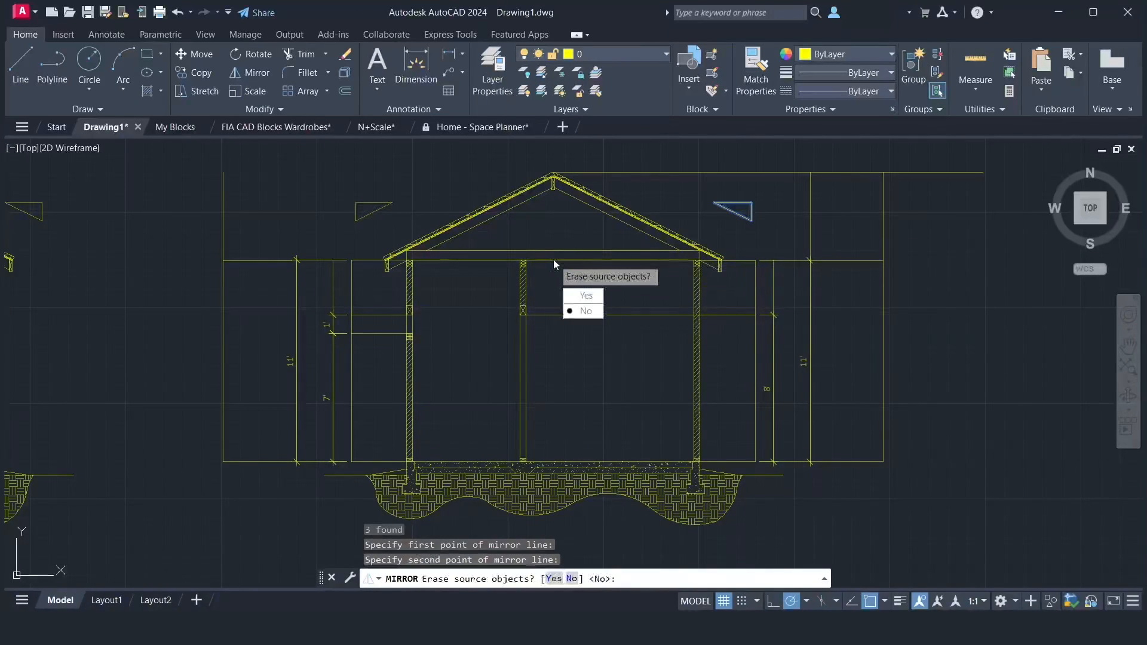
left_click(572, 296)
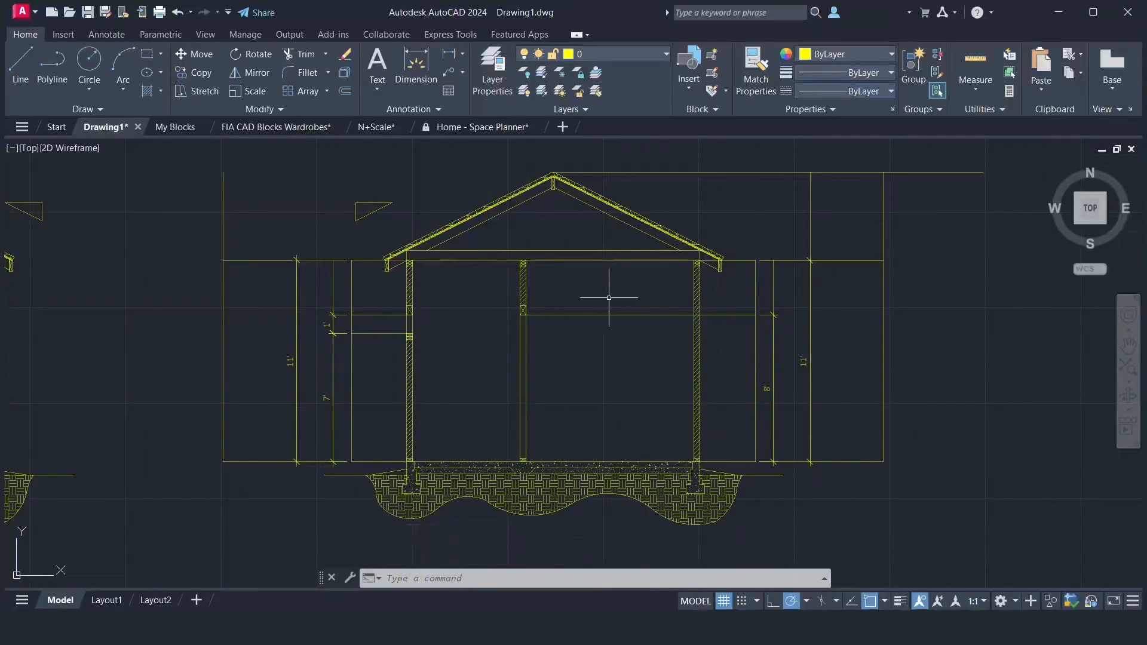
- Draw a circle of 3" radius where the outer guide beyond the right wall meets the wall-top level line
type("c")
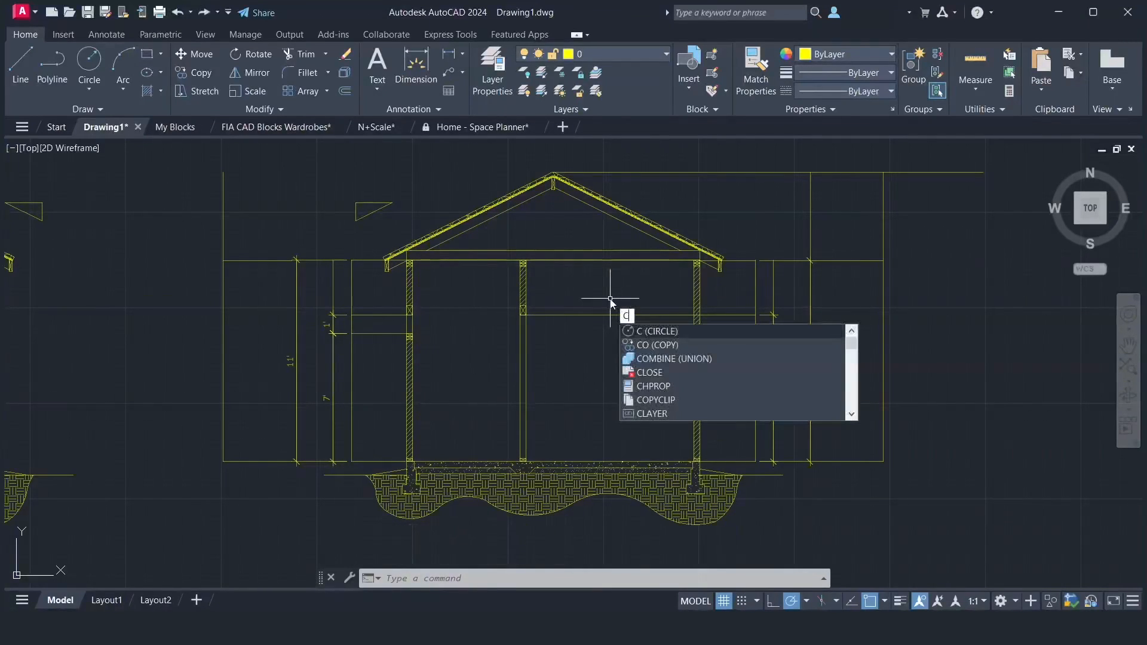
key("Return")
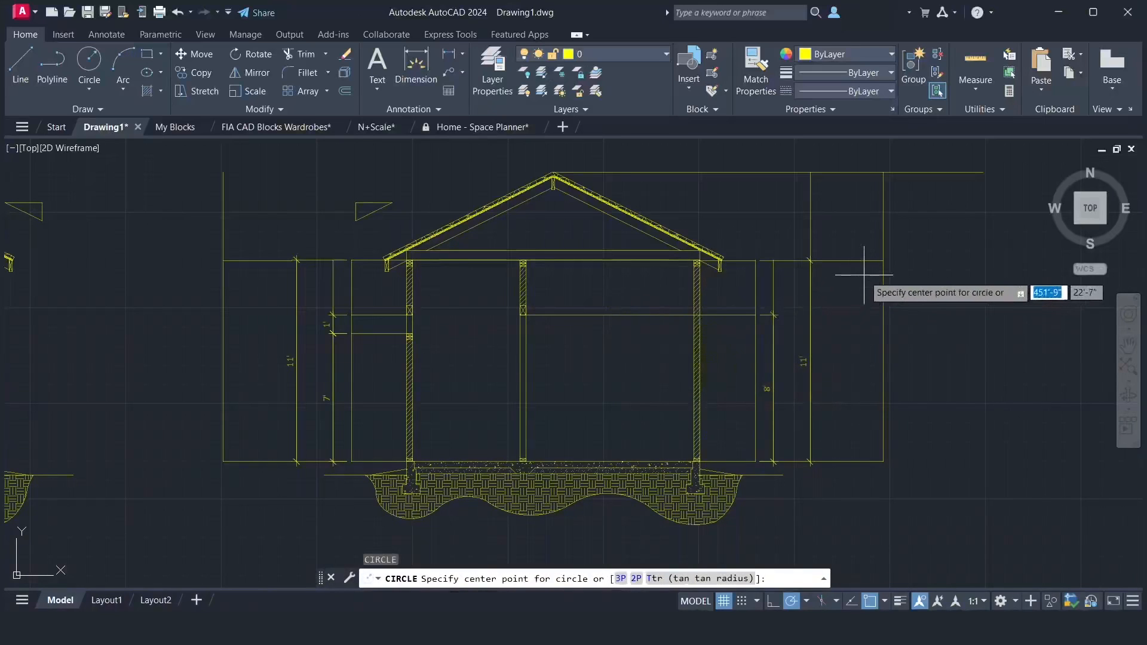
scroll(869, 271, "up", 5)
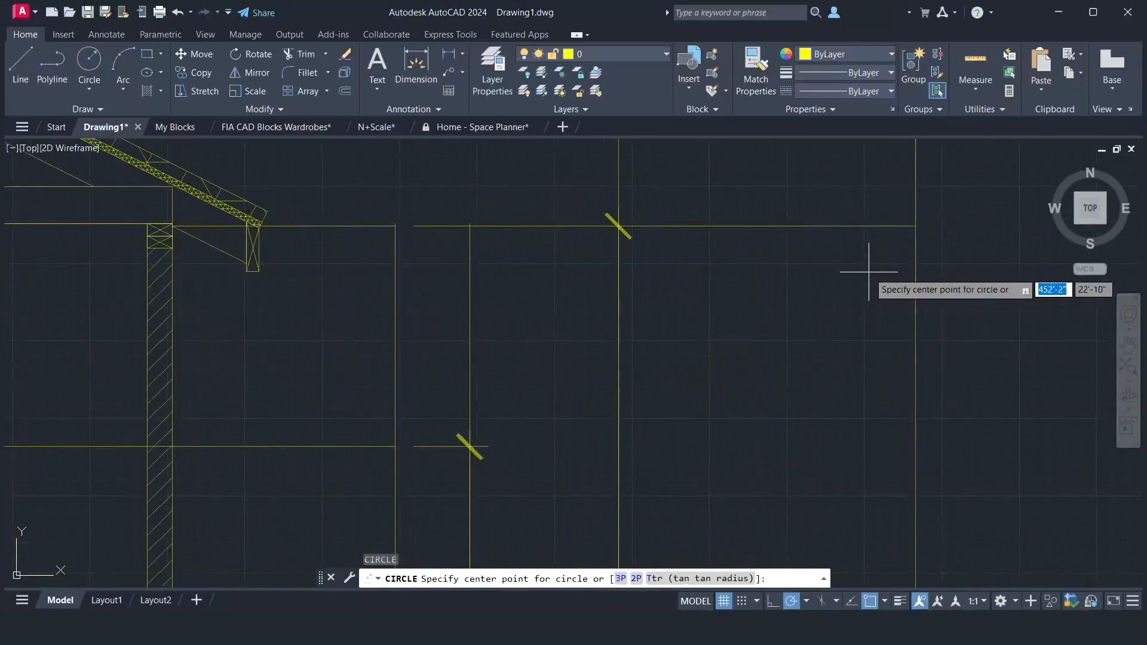
left_click(1128, 345)
mouse_move(928, 278)
left_mouse_down()
mouse_move(773, 326)
mouse_move(755, 347)
left_mouse_up()
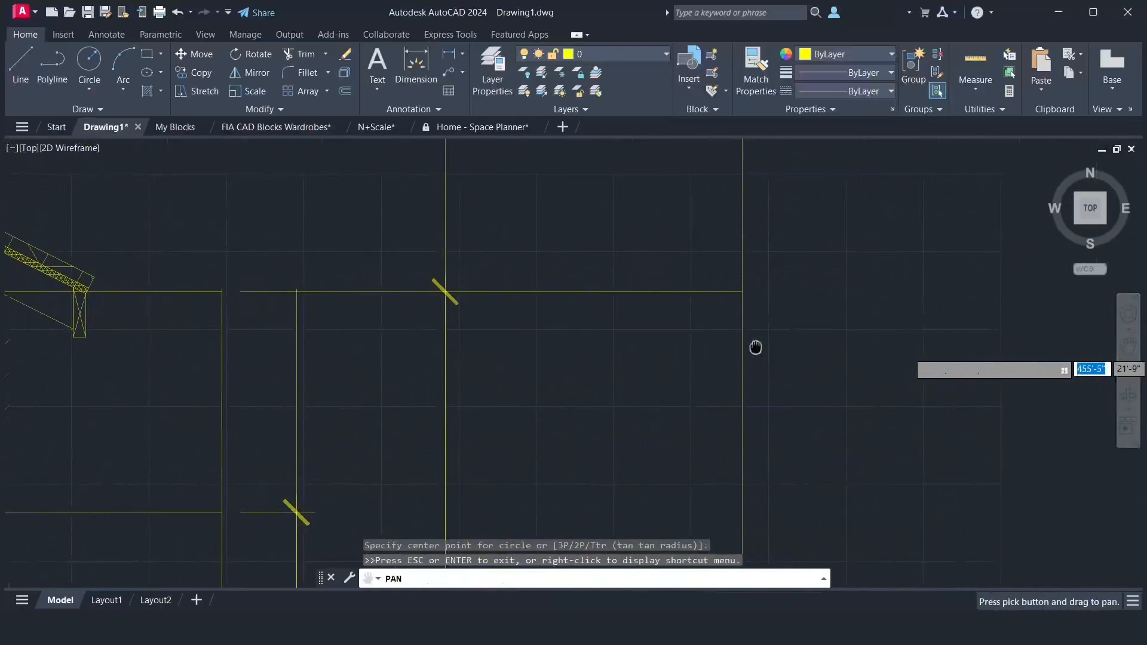
right_click(780, 318)
left_click(798, 328)
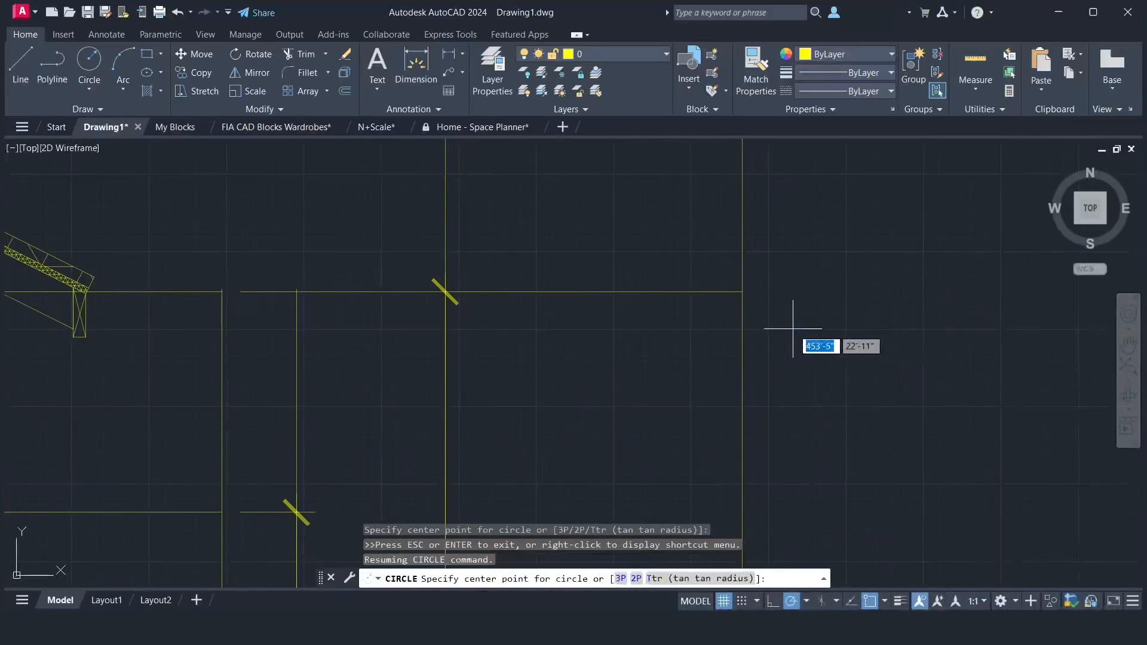
left_click(743, 293)
type("3")
key("Return")
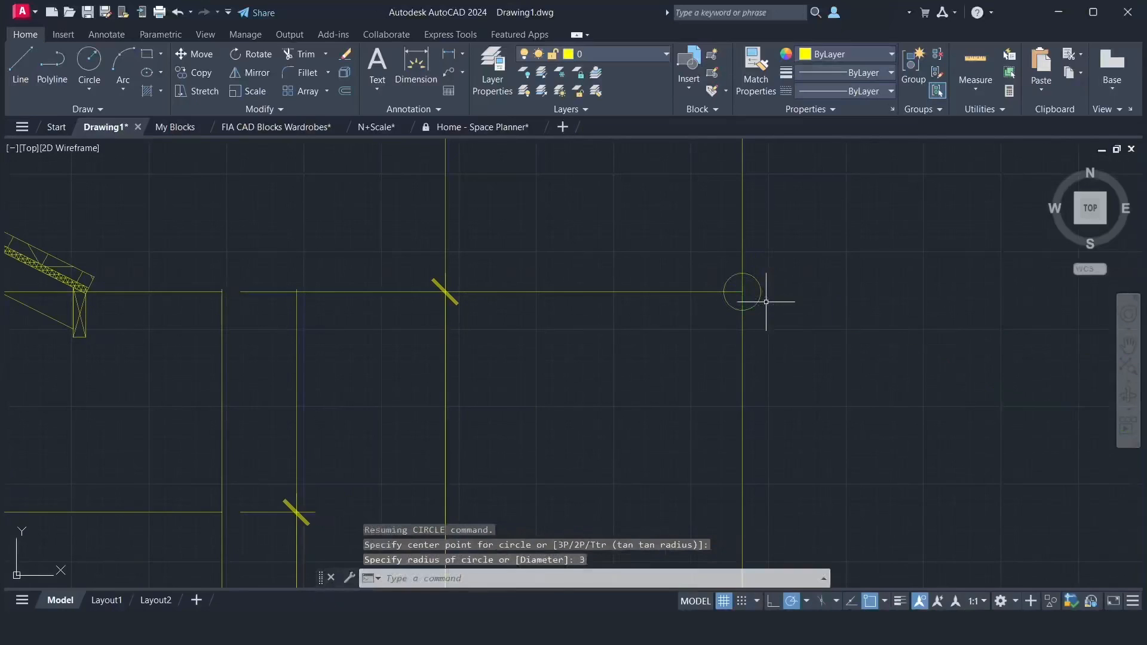
- Draw a concentric circle of 6" radius around the small circle at the wall-top level
key("Return")
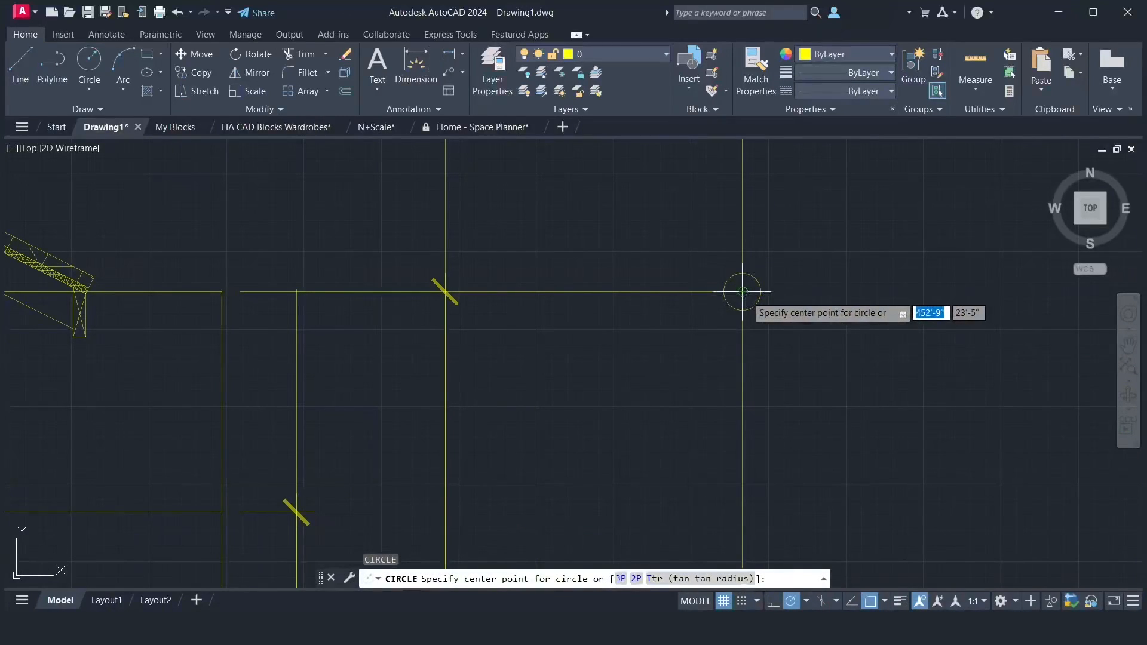
left_click(743, 292)
type("6")
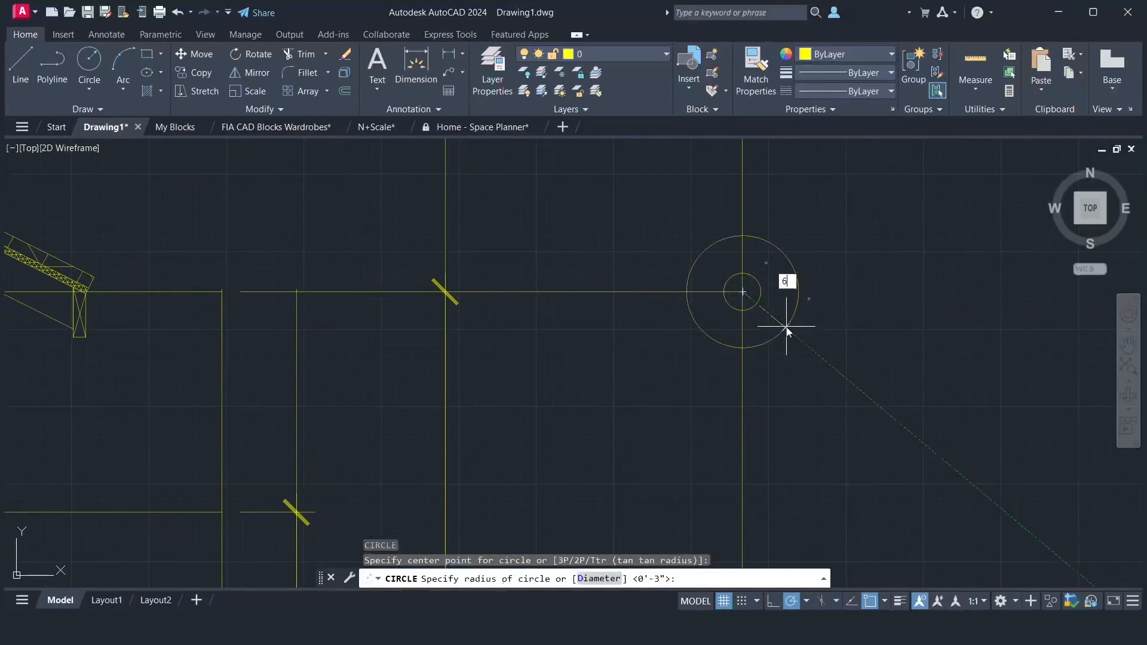
key("Return")
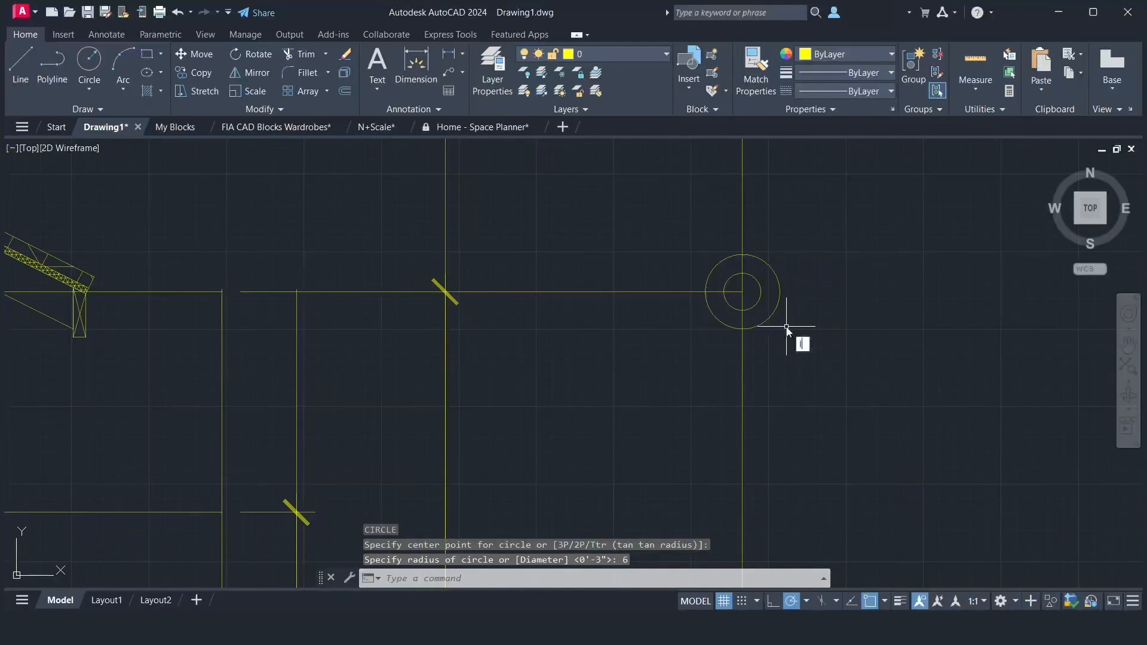
- Draw a vertical and a horizontal line across the 6" radius circle through its centre
type("l")
key("Return")
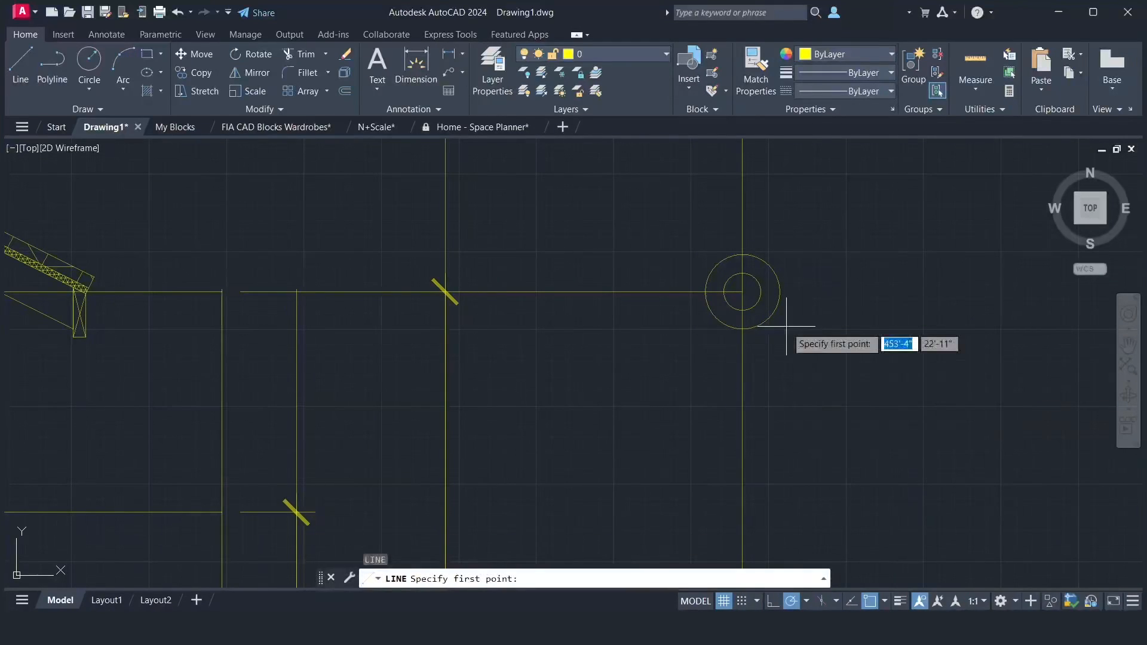
left_click(743, 292)
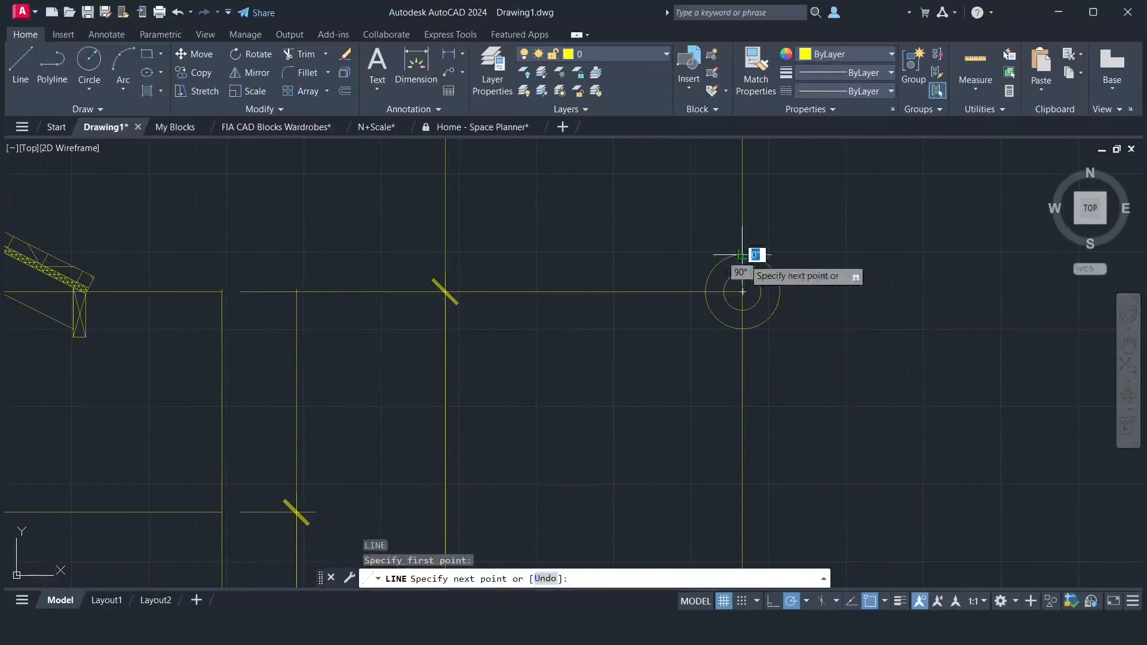
left_click(743, 328)
key("Return")
key("Return")
left_click(742, 292)
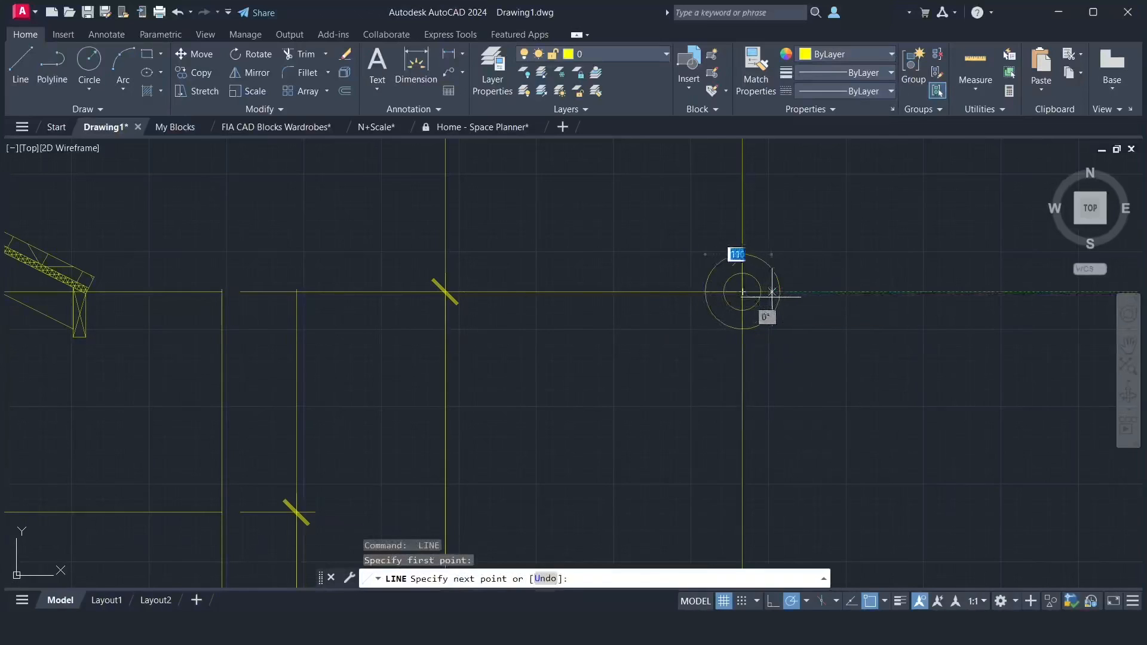
left_click(779, 292)
key("Return")
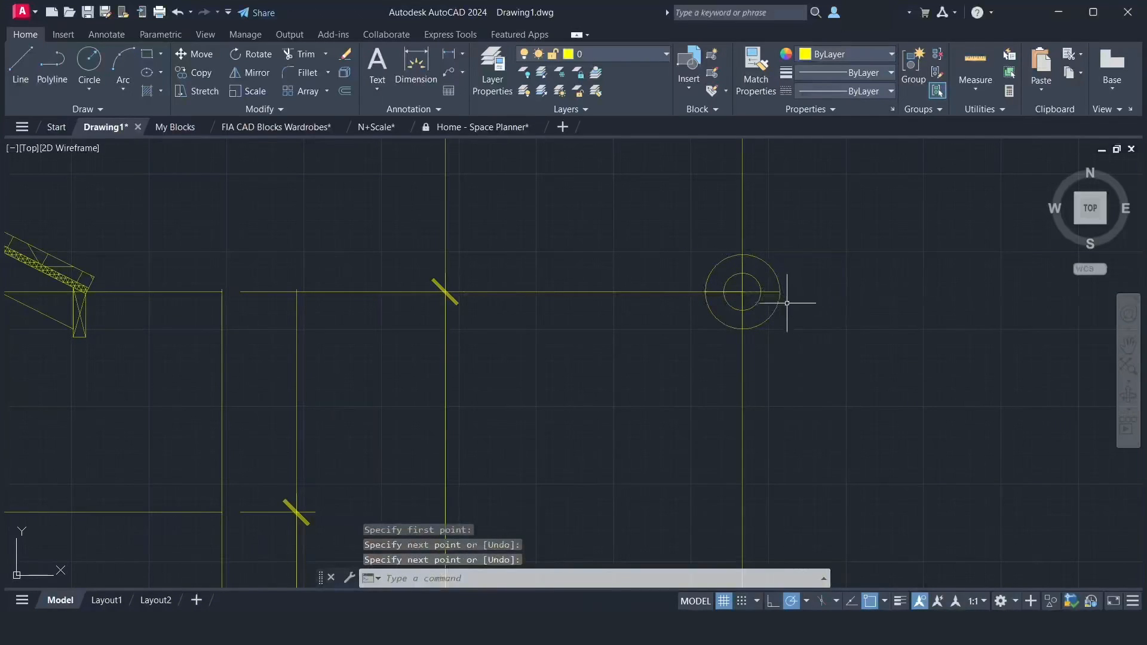
- Delete the outer 6" radius circle, keeping the crossed lines and the small circle
left_click(785, 319)
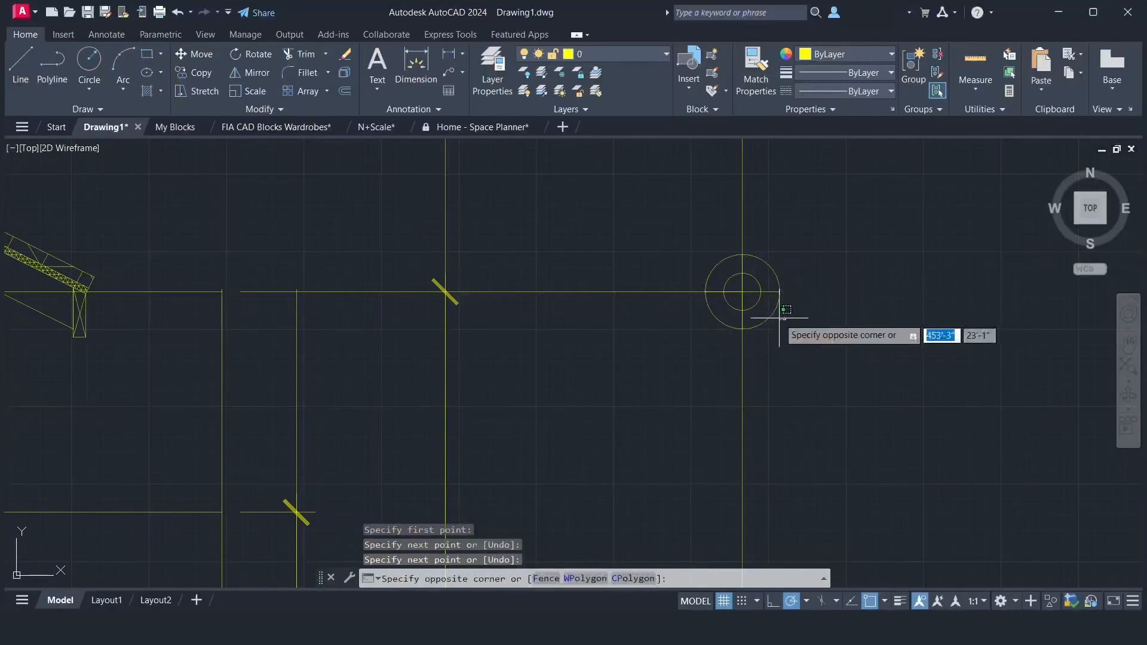
left_click(775, 318)
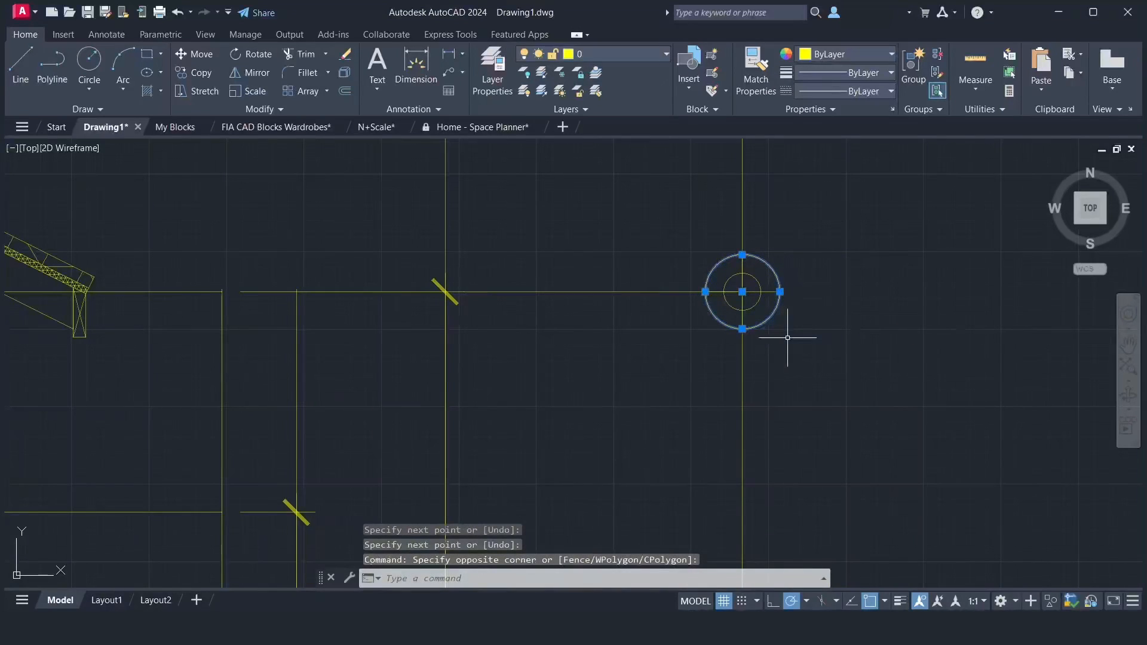
key("Delete")
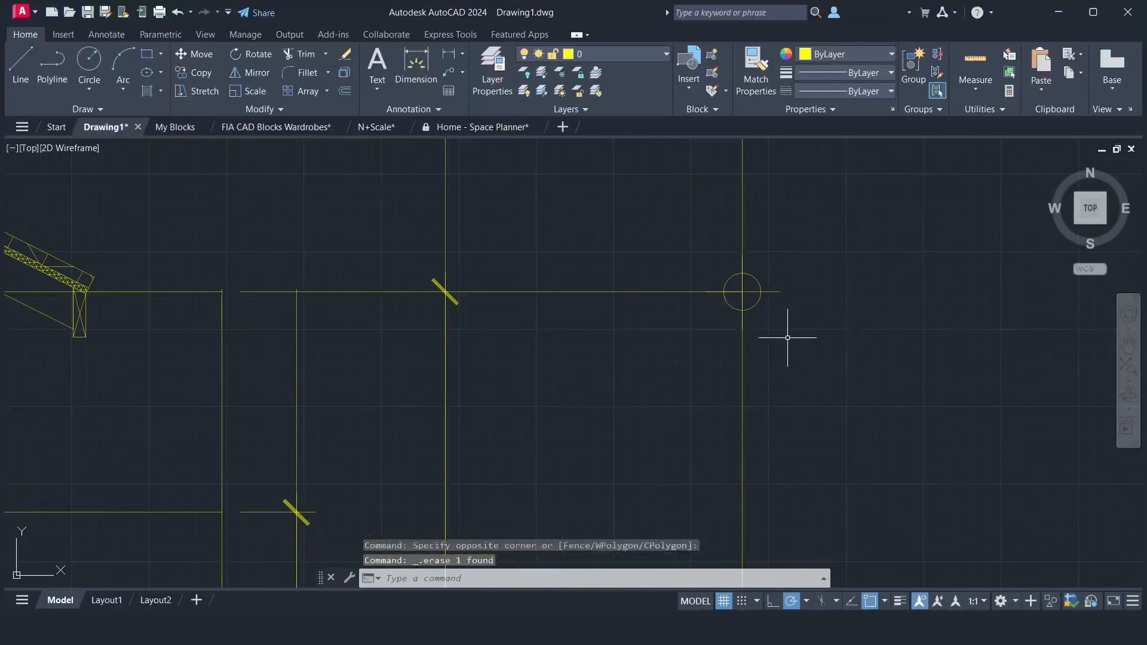
- Fill the lower-left and upper-right quadrants of the small circle with a SOLID hatch
type("h")
key("Return")
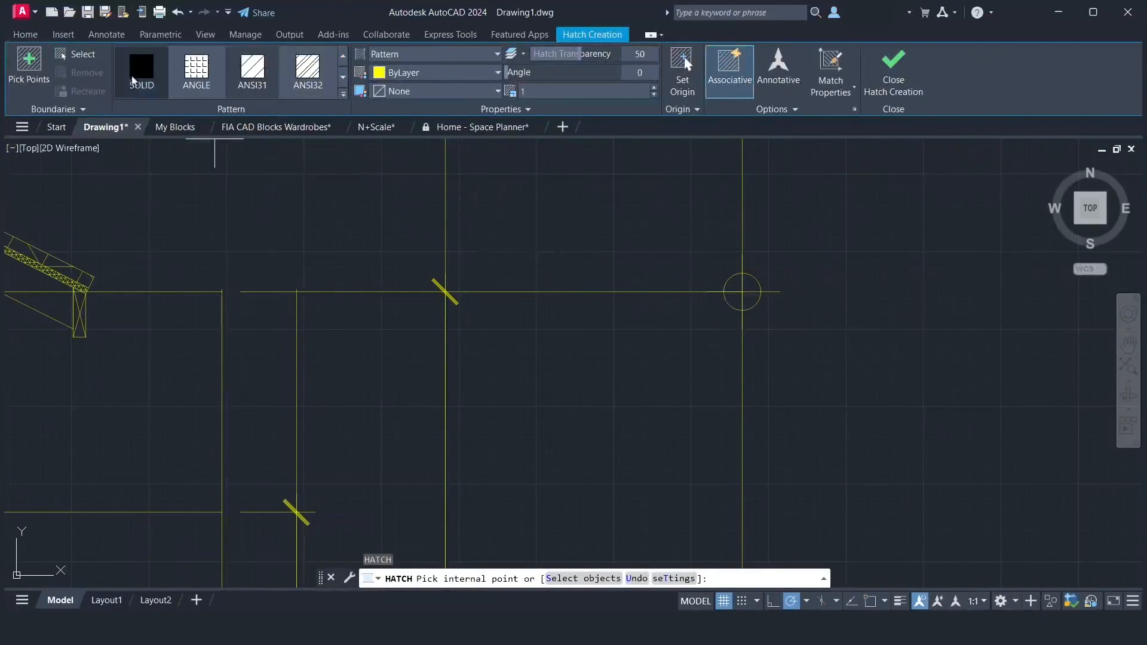
left_click(137, 71)
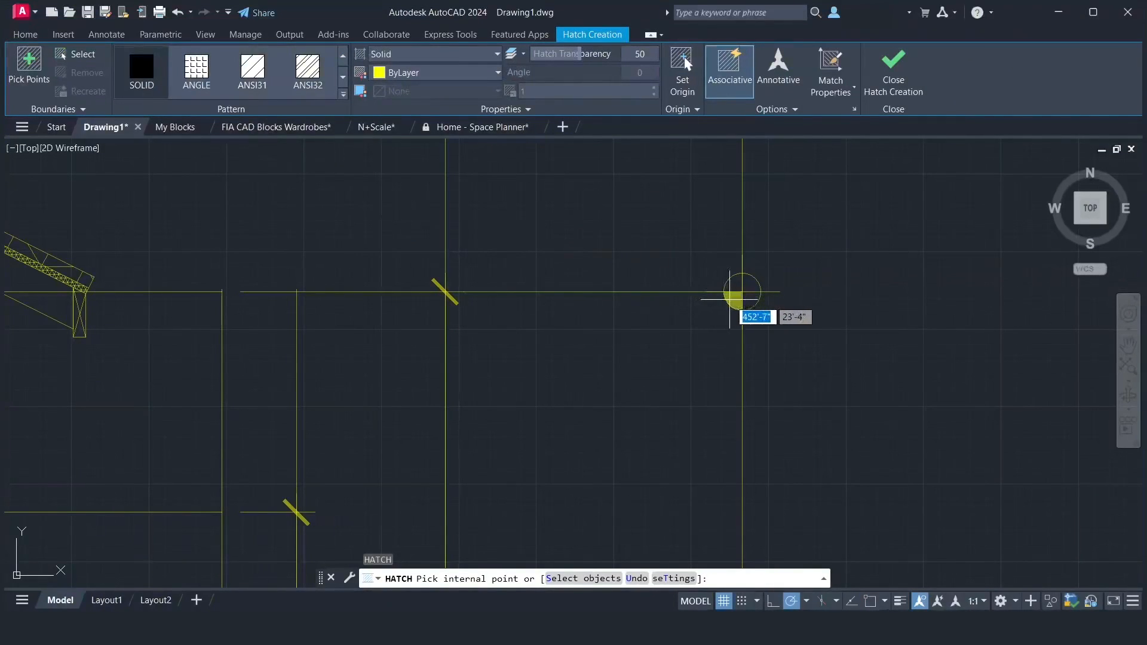
left_click(743, 290)
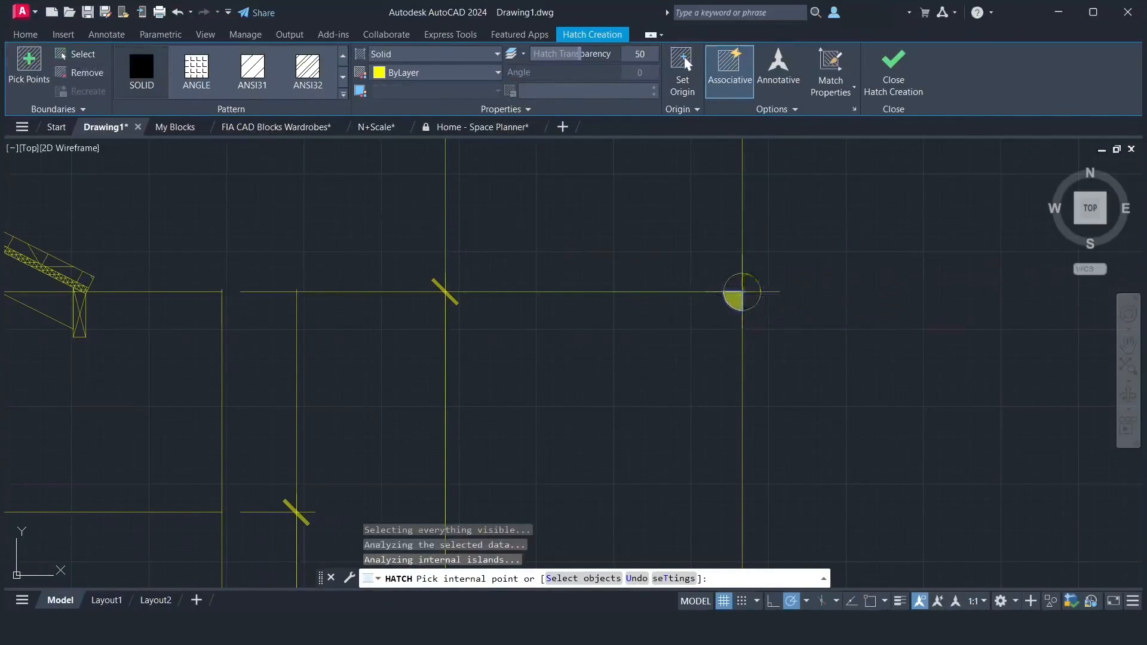
left_click(890, 92)
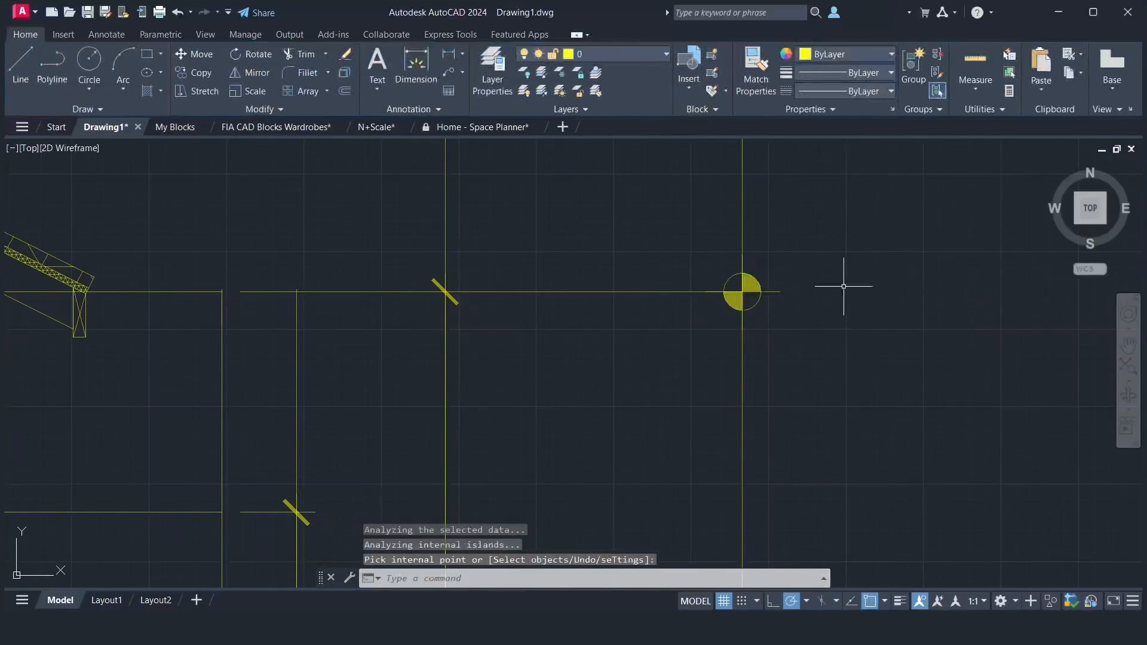
- Copy the hatched level marker to the right-hand roof ridge and wall base levels and to the left-hand wall-top and wall-base levels
scroll(844, 286, "down", 4)
scroll(843, 286, "down", 2)
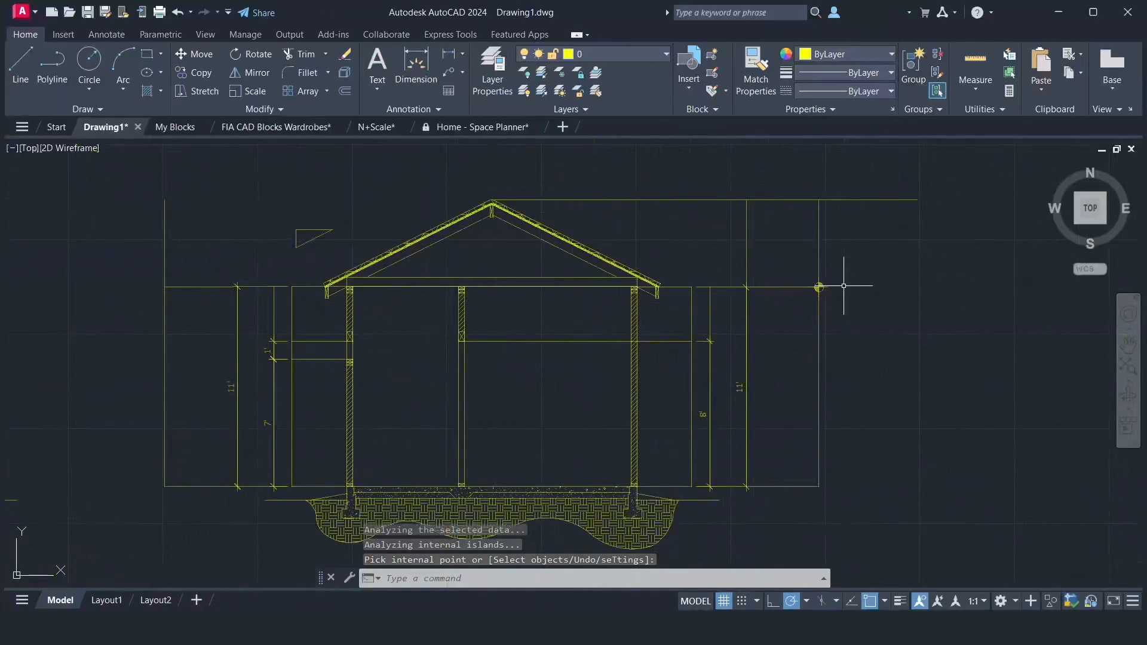
left_click(802, 273)
left_click(849, 310)
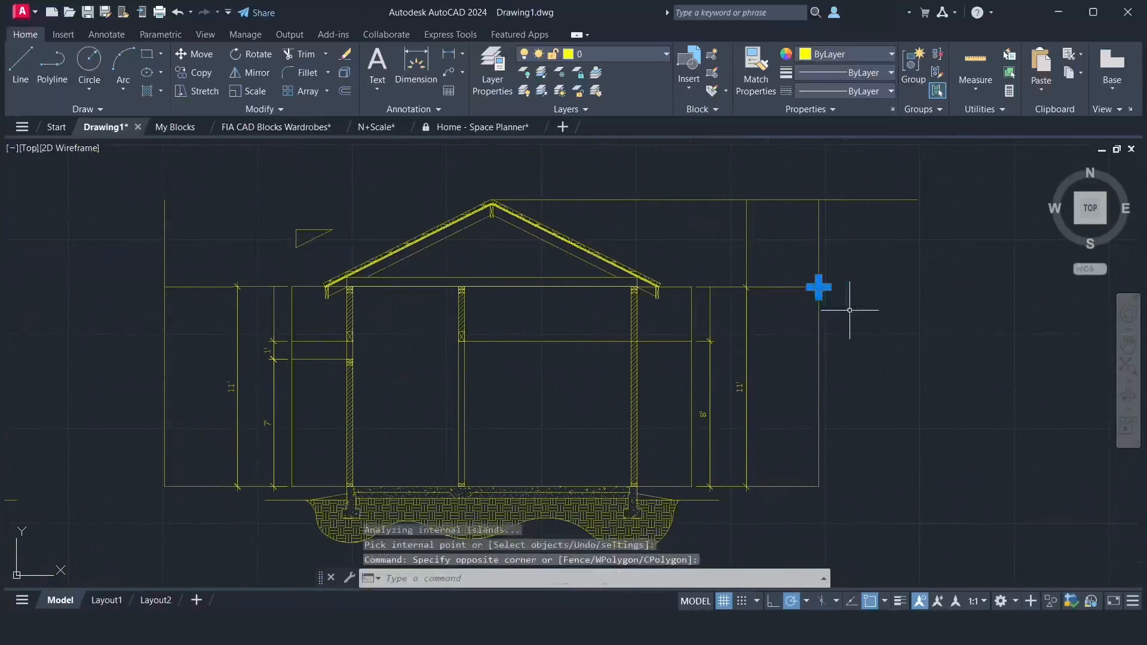
type("co")
key("Return")
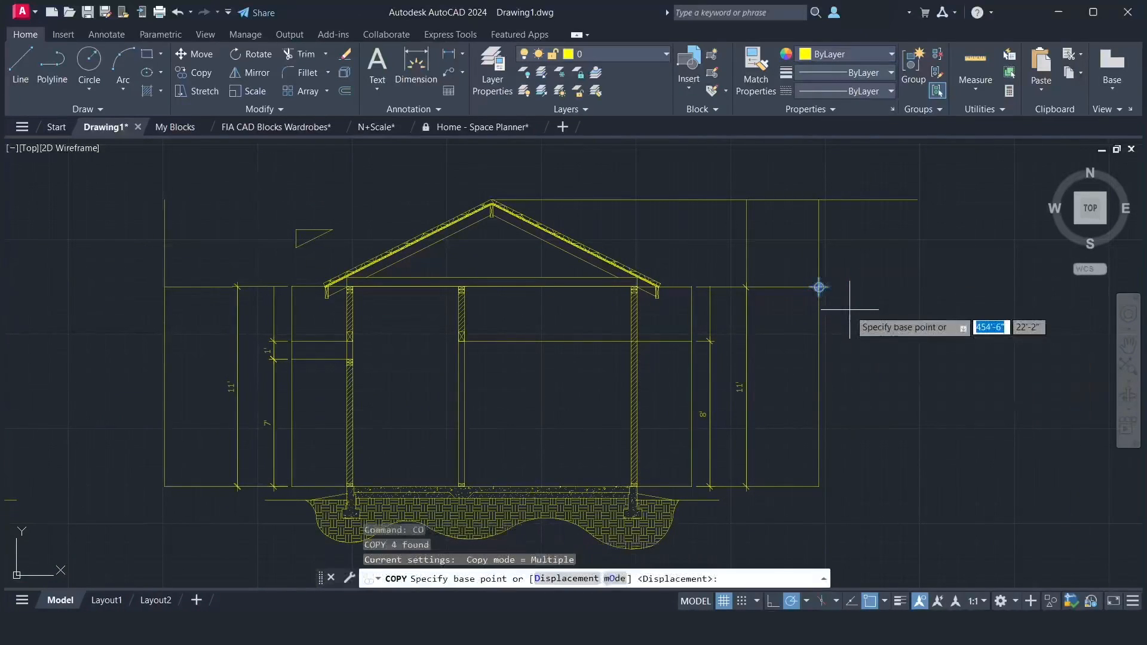
left_click(819, 288)
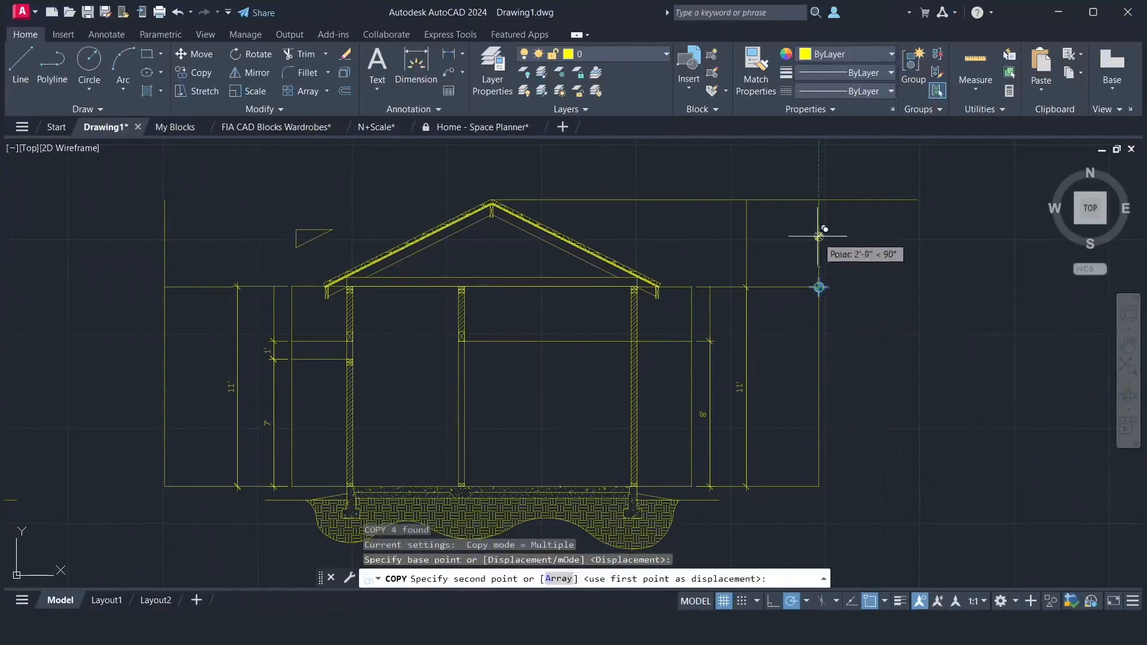
left_click(819, 200)
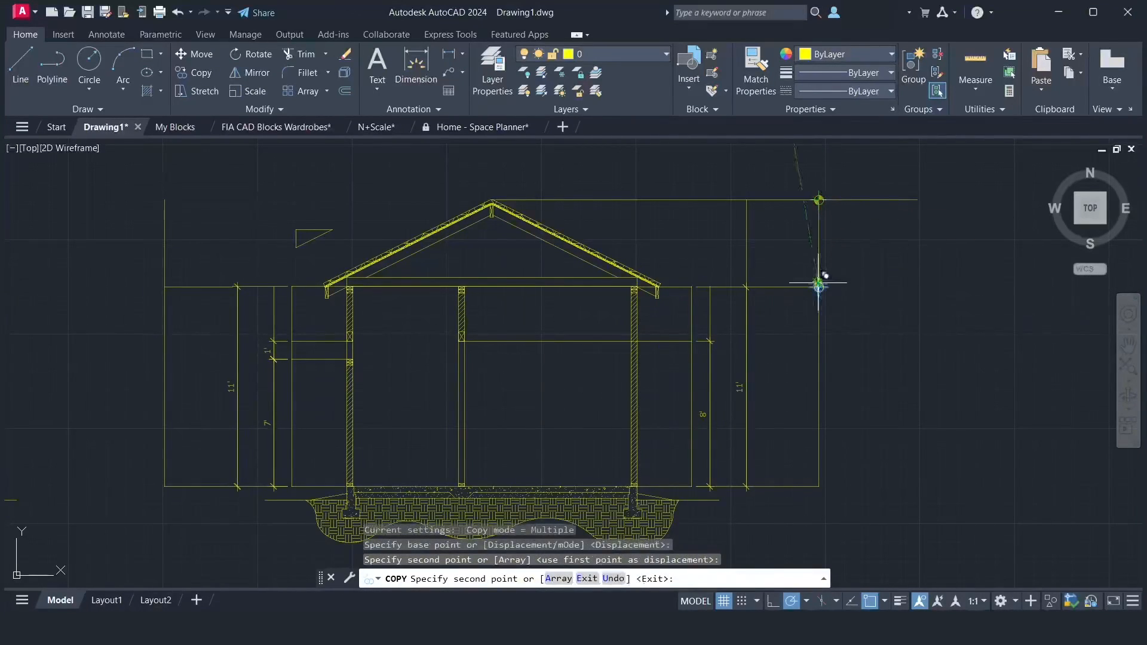
left_click(819, 485)
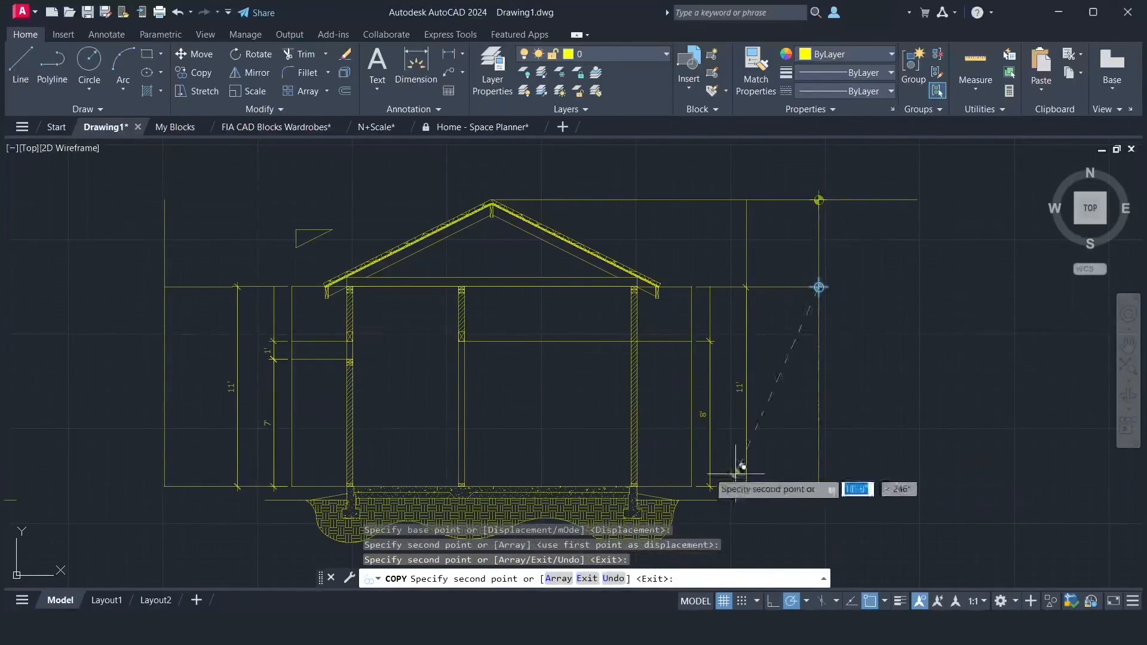
left_click(165, 287)
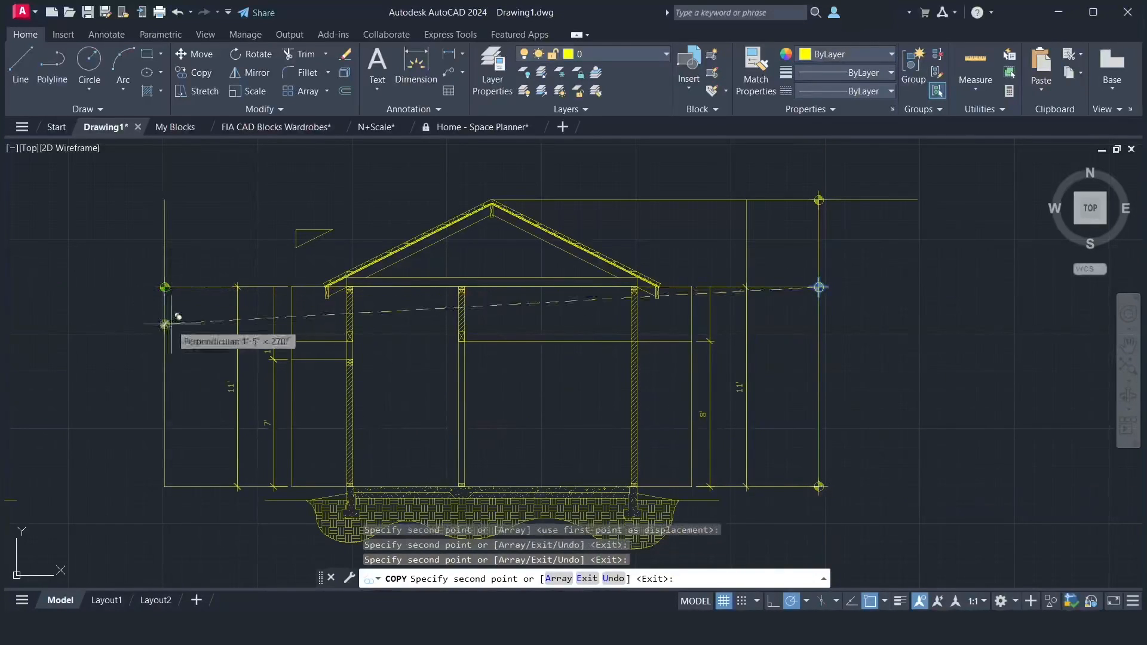
left_click(165, 487)
key("Return")
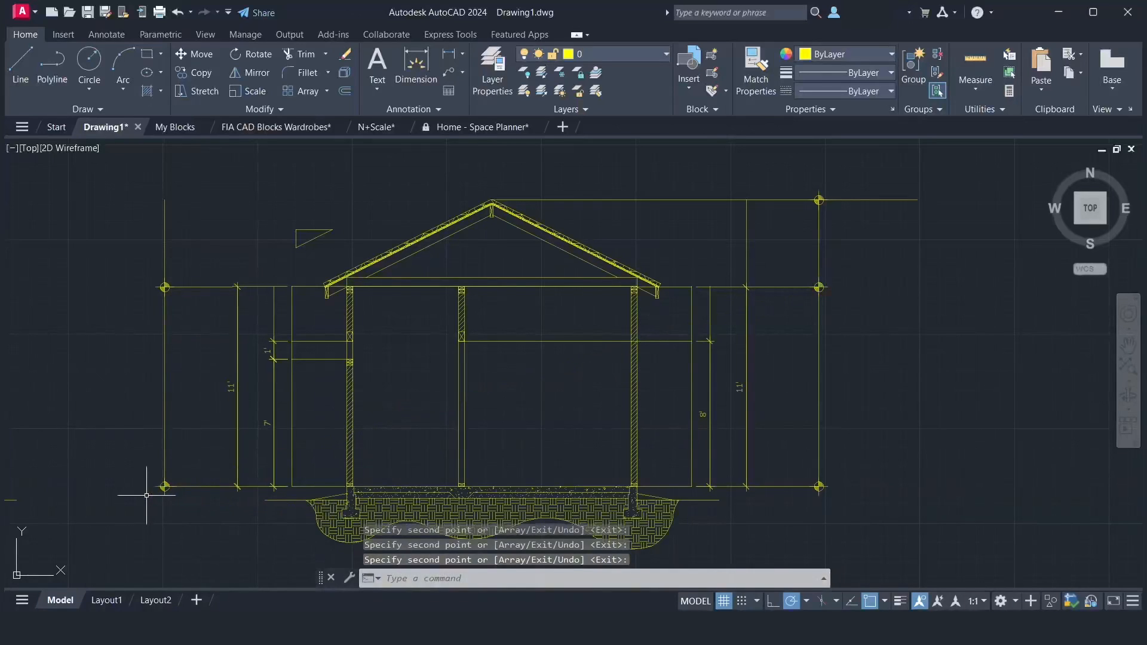
- Delete the seven vertical guide lines on both sides of the section, keeping the dimensions, level lines and markers
left_click(758, 236)
left_click(692, 235)
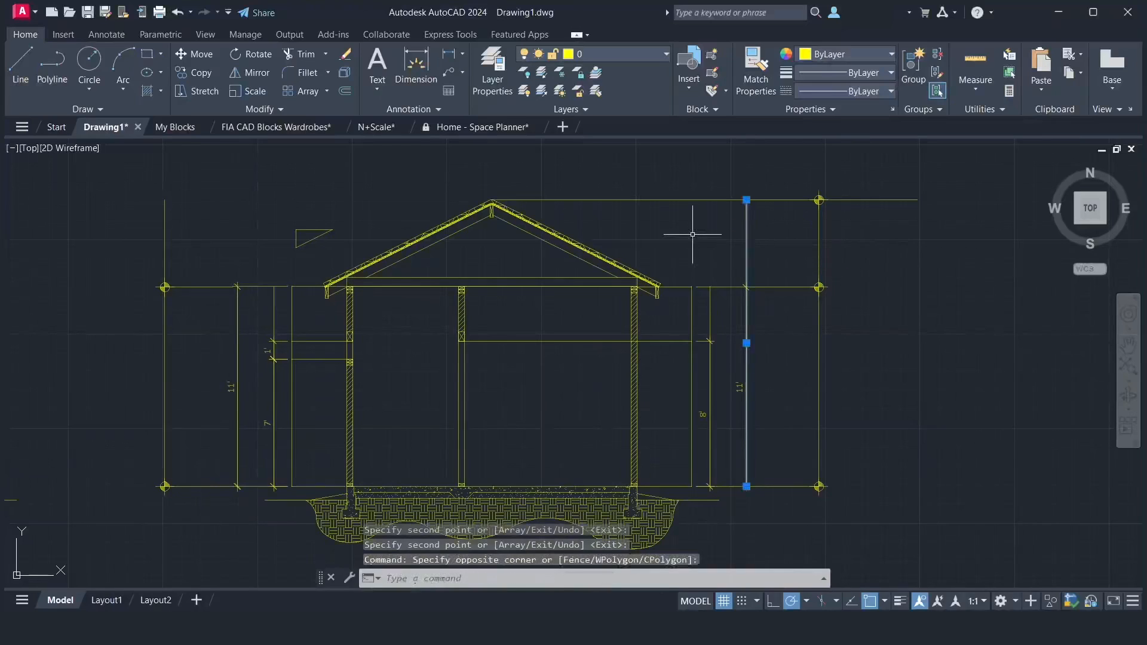
left_click(725, 314)
left_click(684, 311)
left_click(835, 238)
left_click(807, 244)
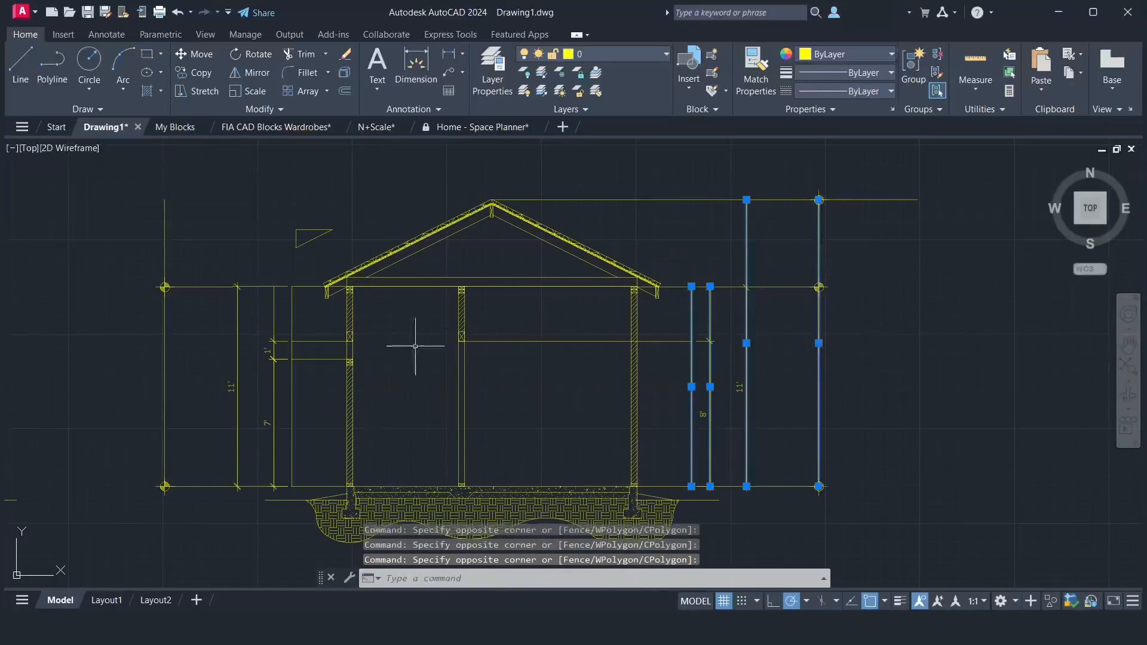
left_click(298, 321)
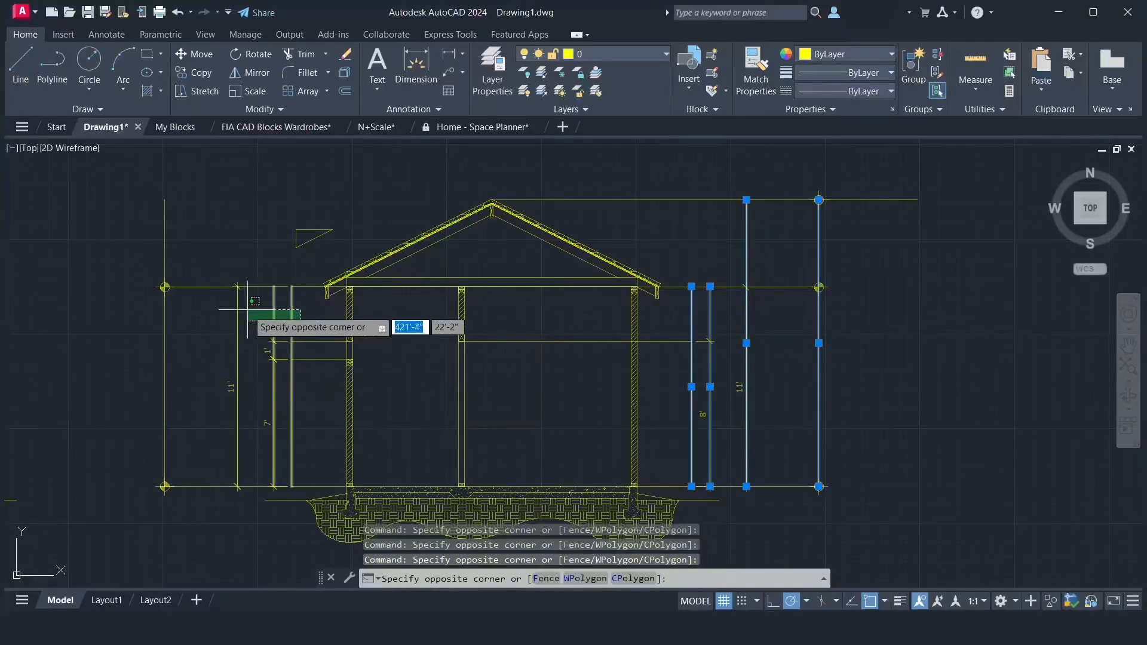
left_click(216, 308)
left_click(187, 321)
left_click(145, 318)
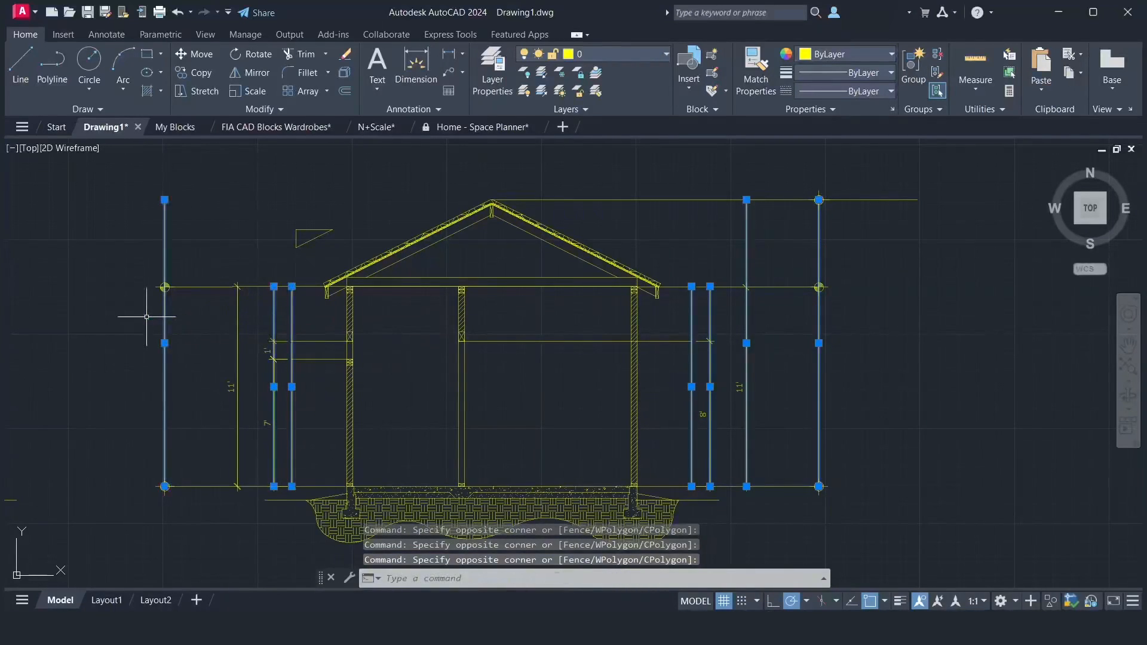
key("Delete")
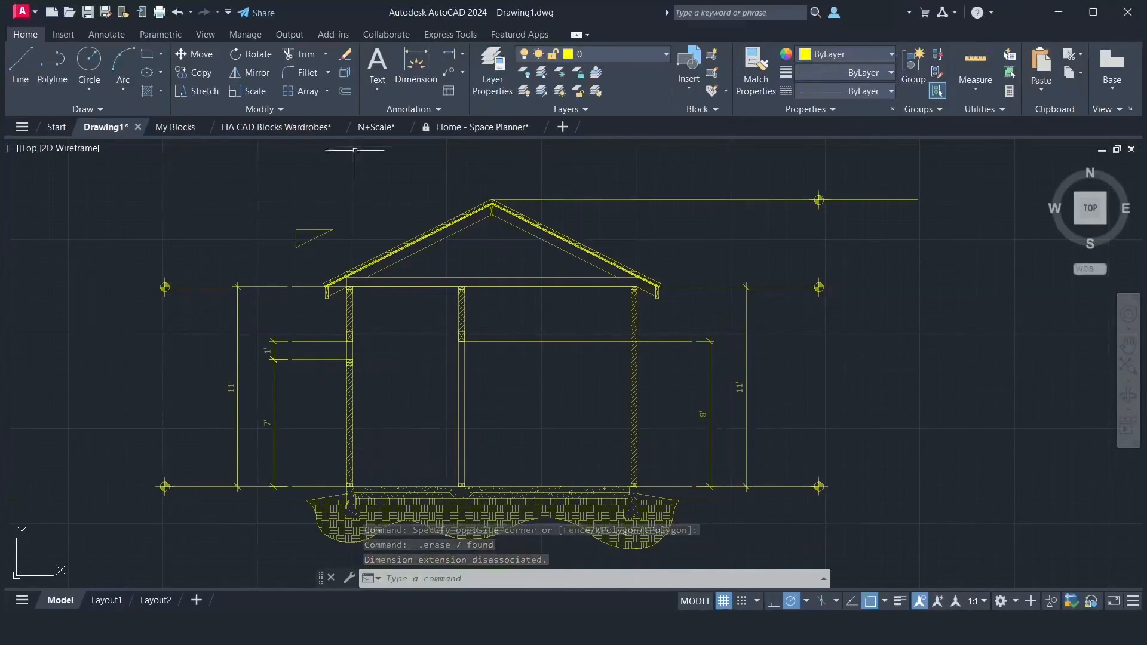
- Dimension the overall height from the roof ridge marker to the wall base marker, placing the dimension line 2' outside the right-hand markers
left_click(417, 75)
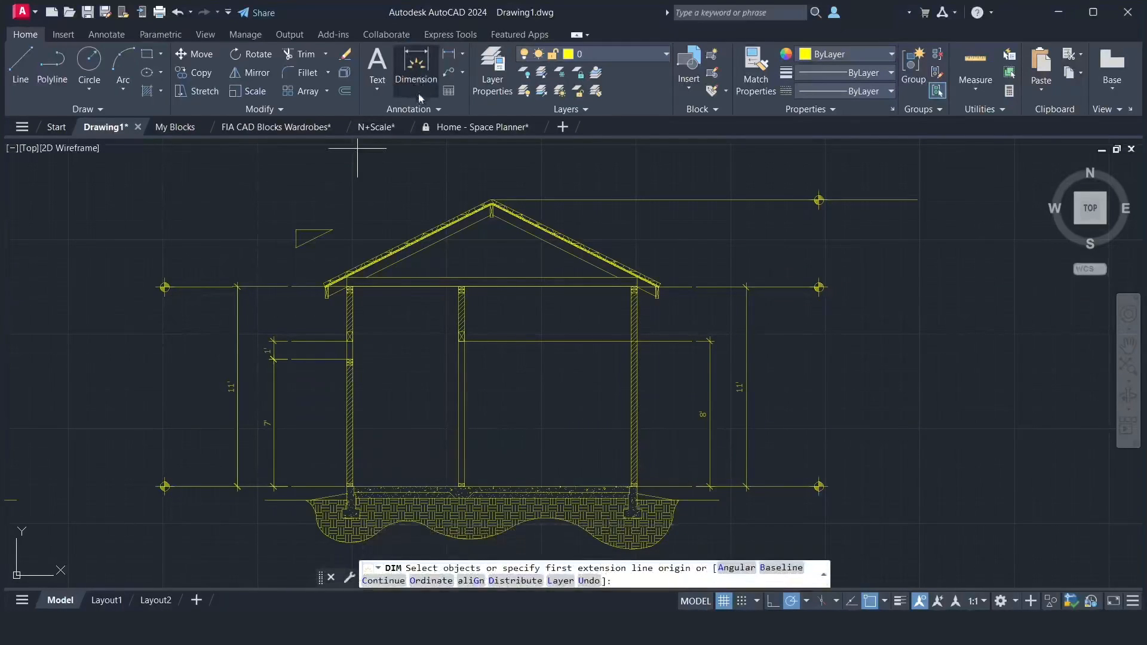
left_click(819, 199)
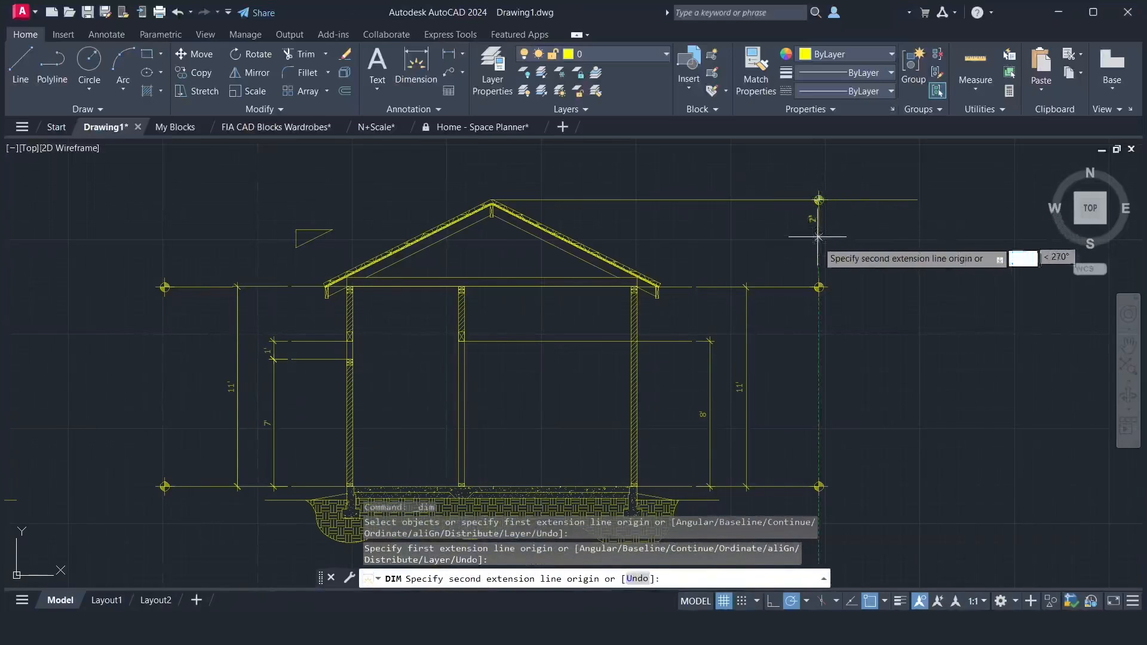
left_click(818, 486)
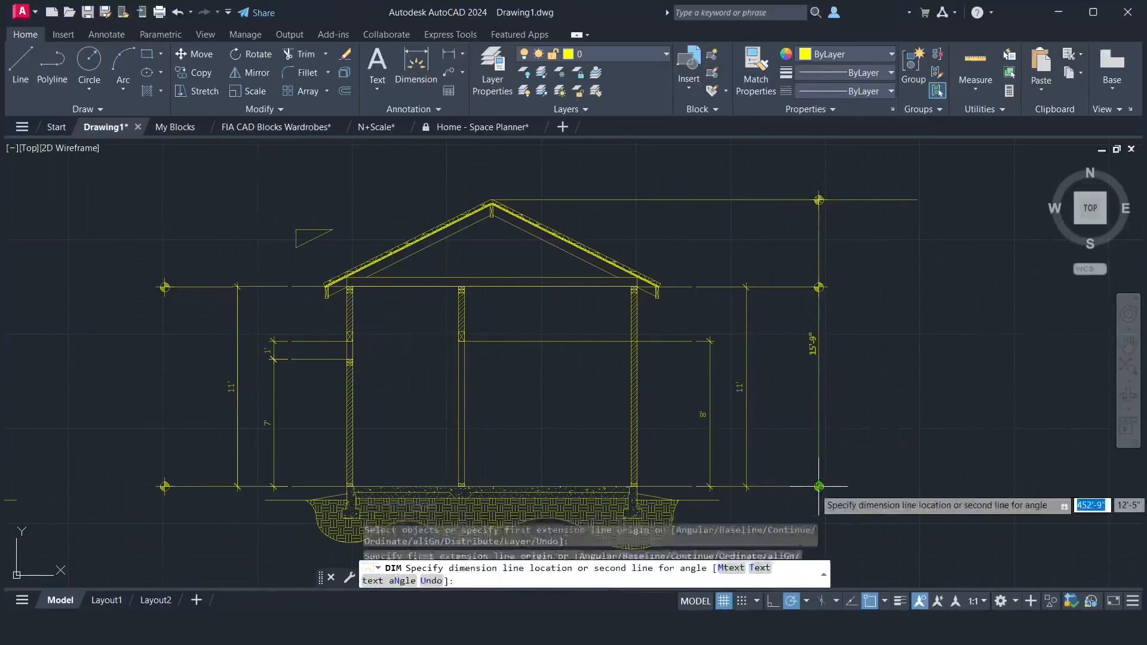
type("2'")
key("Return")
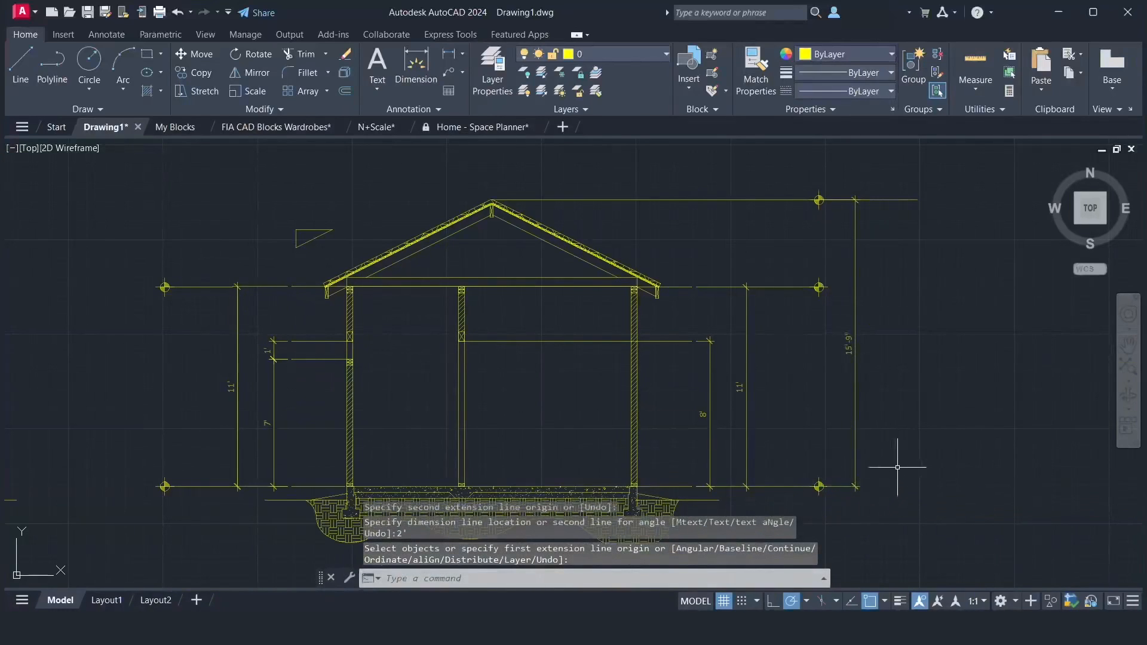
- Trim the end of the roof ridge level line that projects beyond the overall height dimension
type("TR")
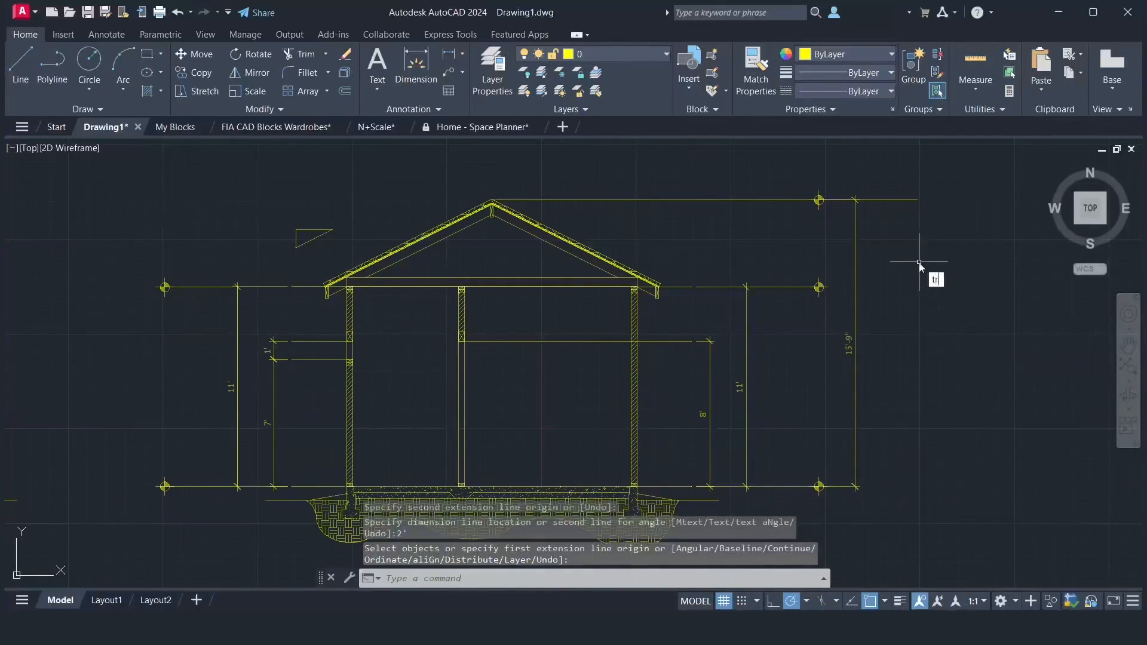
key("Return")
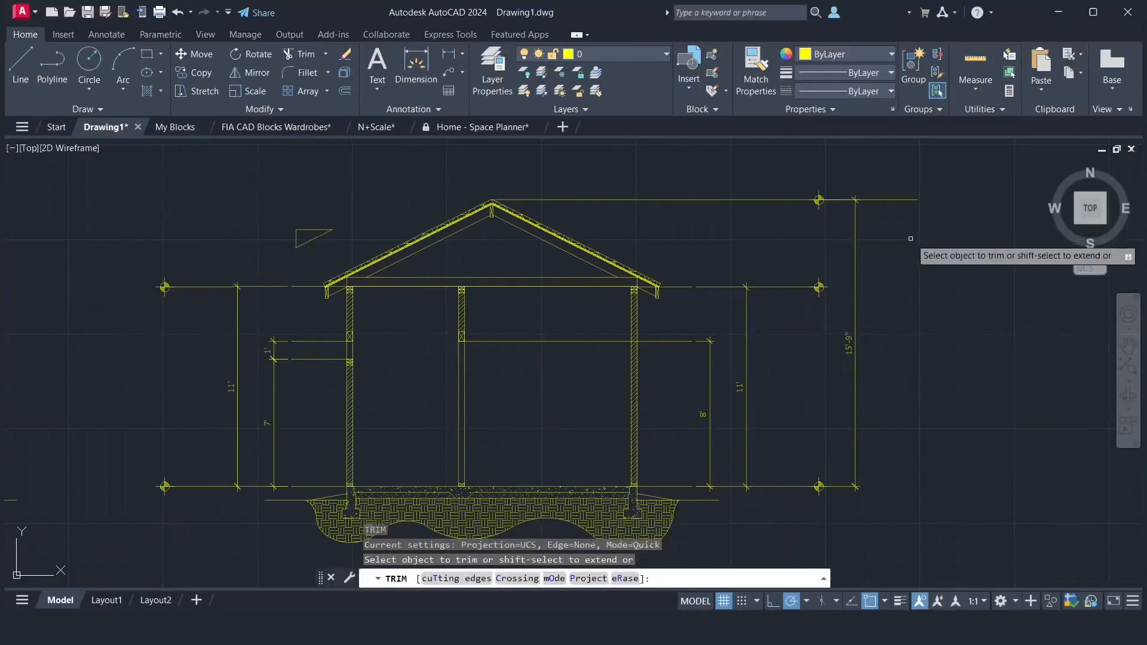
left_click(905, 239)
key("Return")
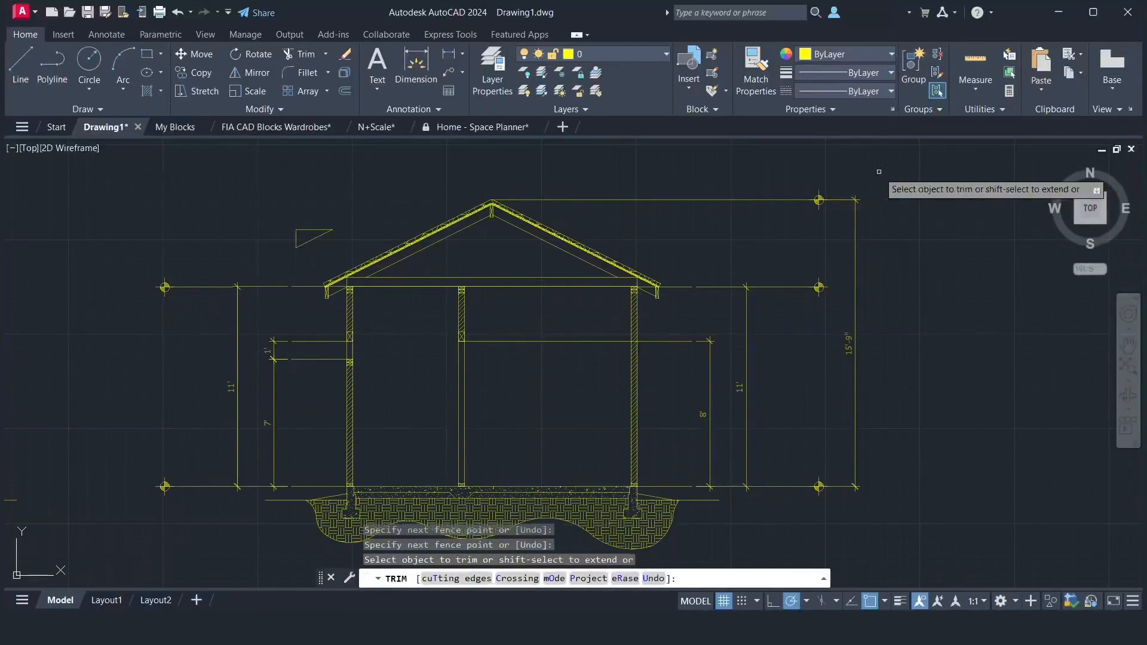
key("Escape")
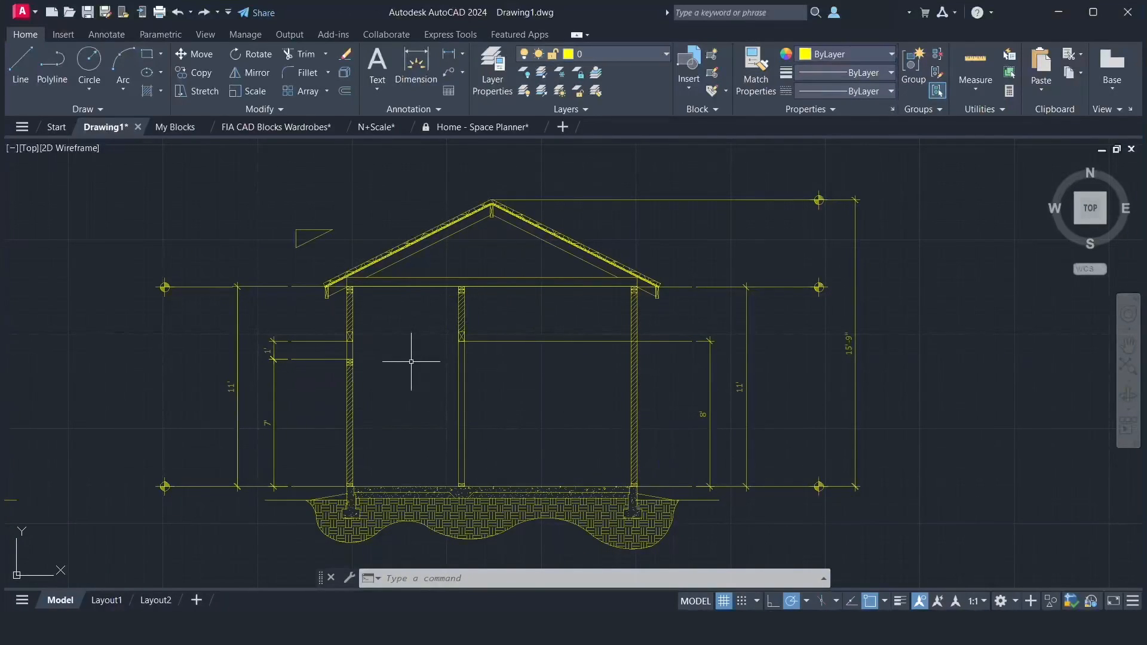
- Copy the Kitchen room label from the furnished floor plan into the right-hand room of the dimensioned section
scroll(411, 361, "down", 5)
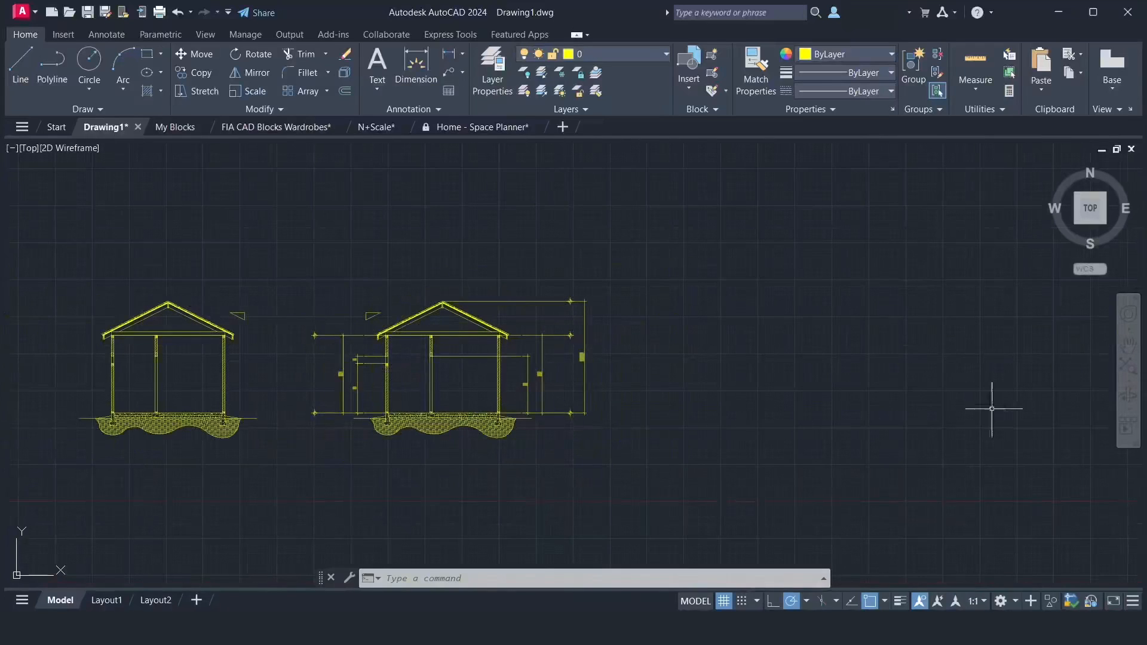
left_click(1129, 346)
mouse_move(375, 393)
left_mouse_down()
mouse_move(549, 404)
mouse_move(936, 387)
left_mouse_up()
left_click_drag(509, 392, 853, 399)
left_click_drag(327, 382, 705, 380)
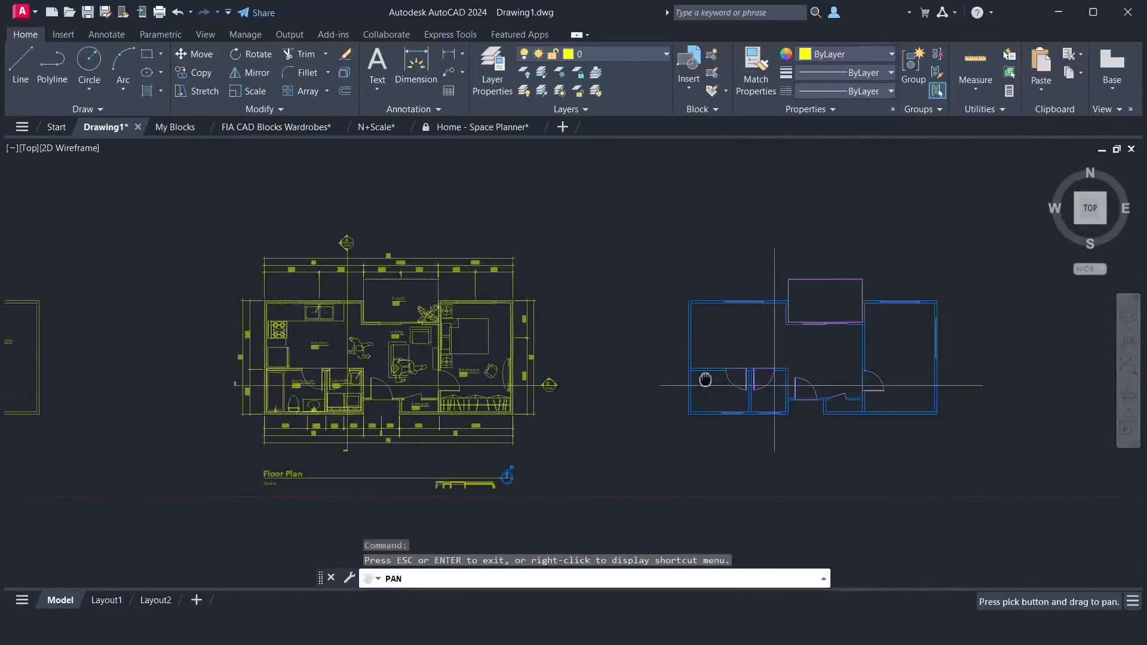
left_click_drag(458, 396, 610, 386)
scroll(535, 389, "up", 5)
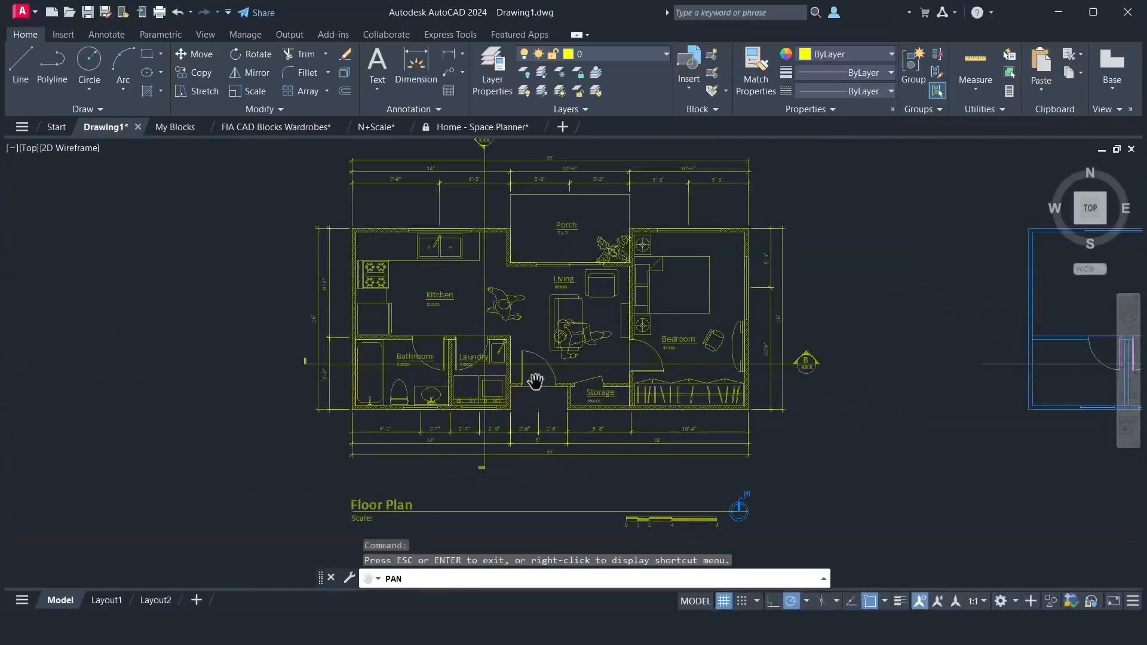
right_click(536, 386)
left_click(564, 392)
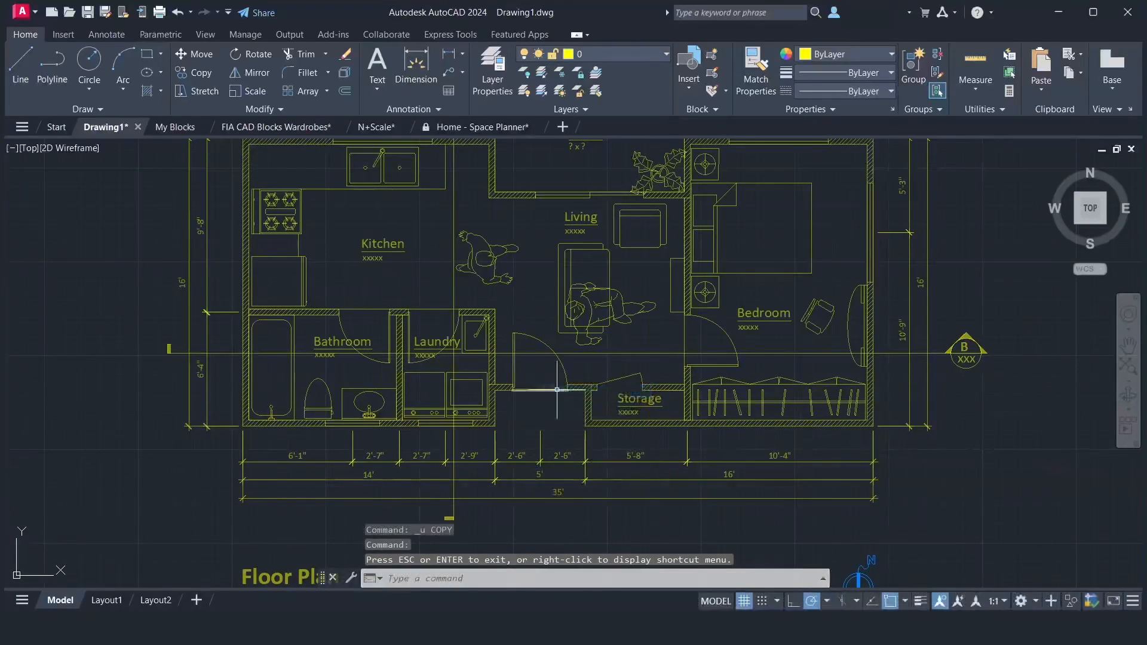
left_click(338, 219)
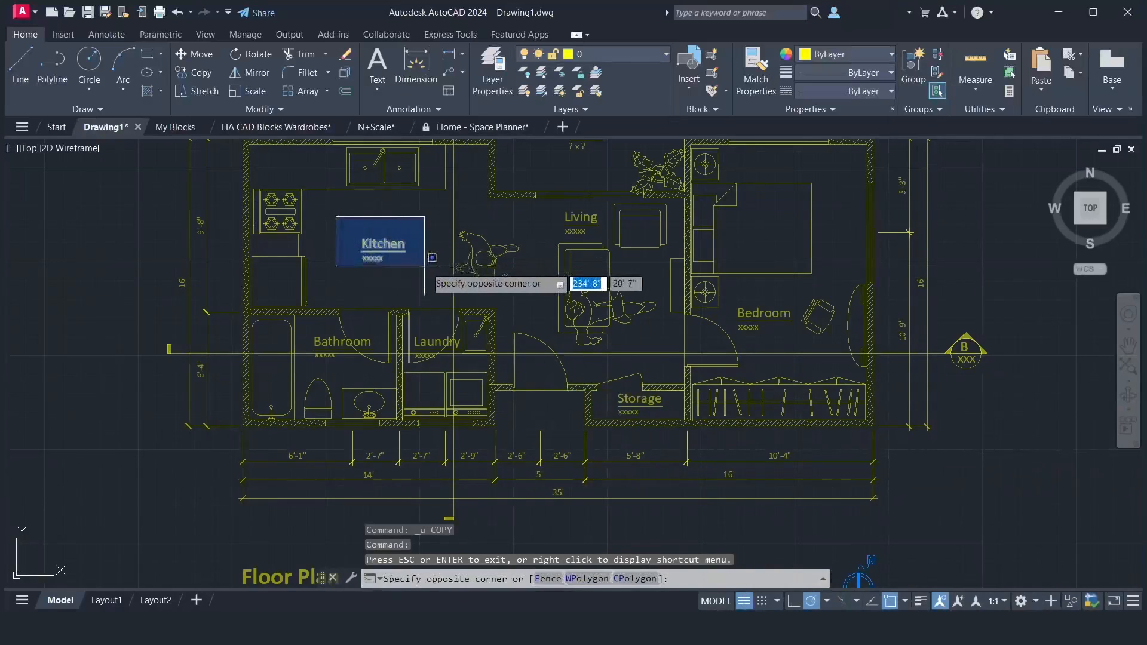
left_click(428, 273)
type("co")
key("Return")
left_click(368, 283)
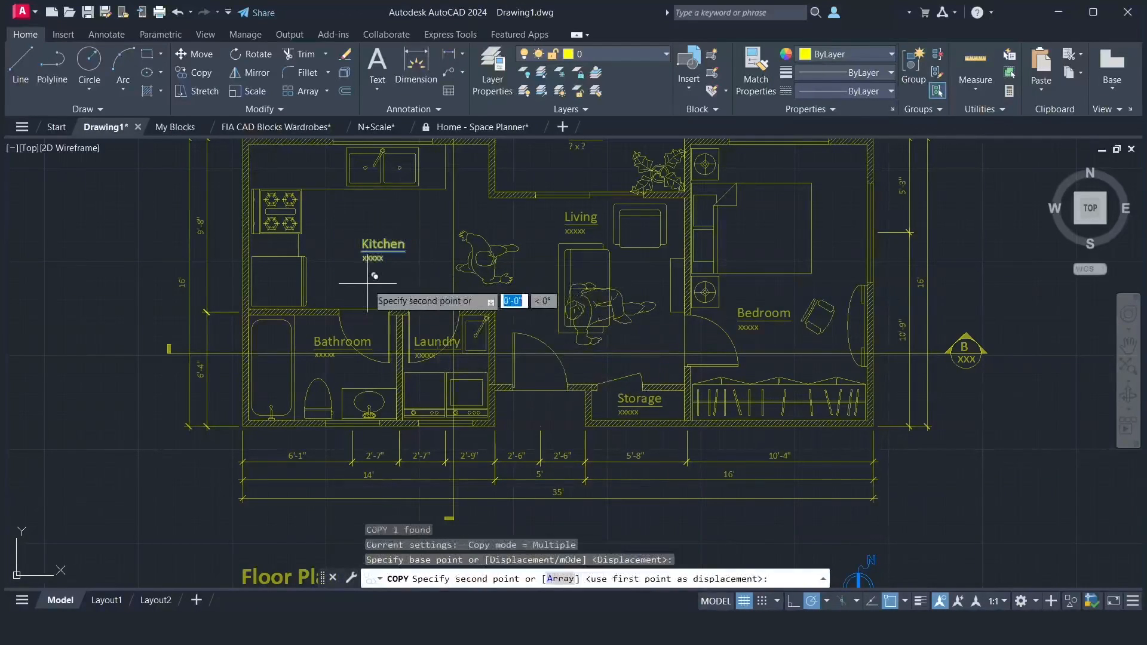
scroll(413, 287, "down", 6)
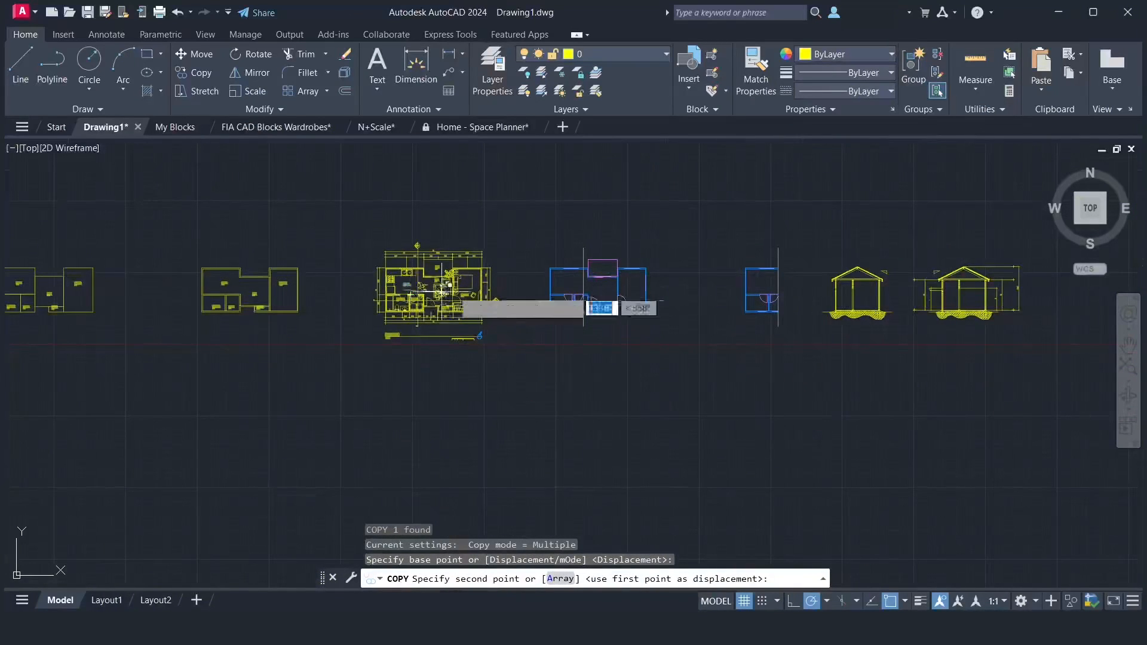
left_click(1127, 349)
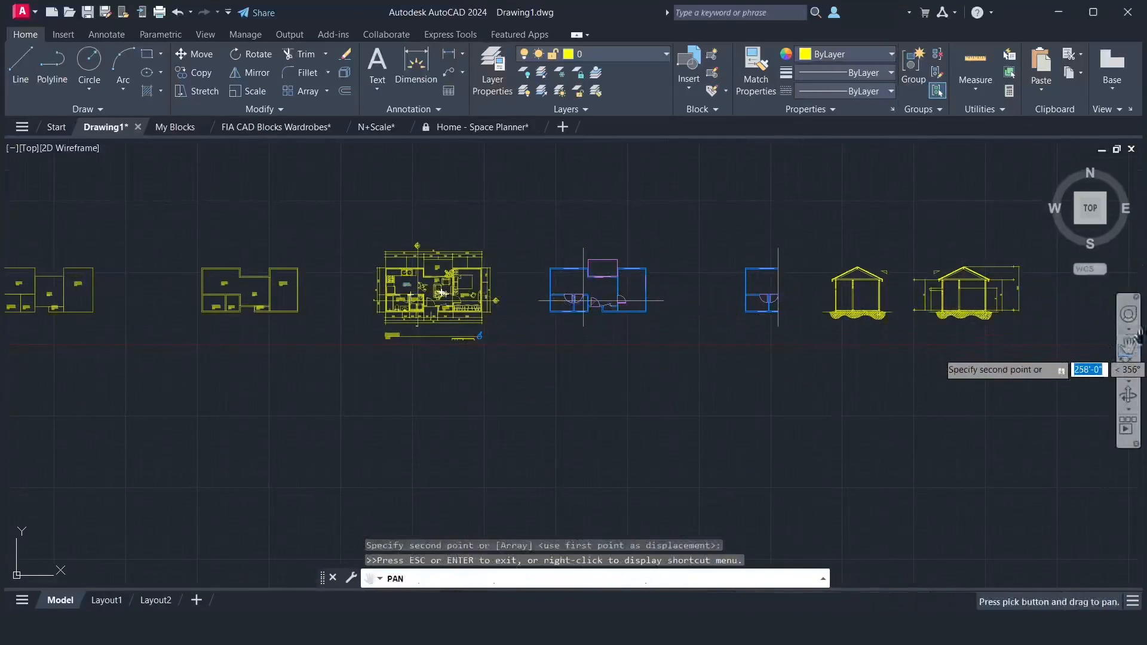
mouse_move(1013, 335)
left_mouse_down()
mouse_move(725, 384)
mouse_move(715, 367)
mouse_move(725, 418)
mouse_move(751, 450)
left_mouse_up()
scroll(714, 367, "up", 6)
scroll(751, 447, "up", 2)
left_click_drag(721, 415, 806, 483)
right_click(685, 349)
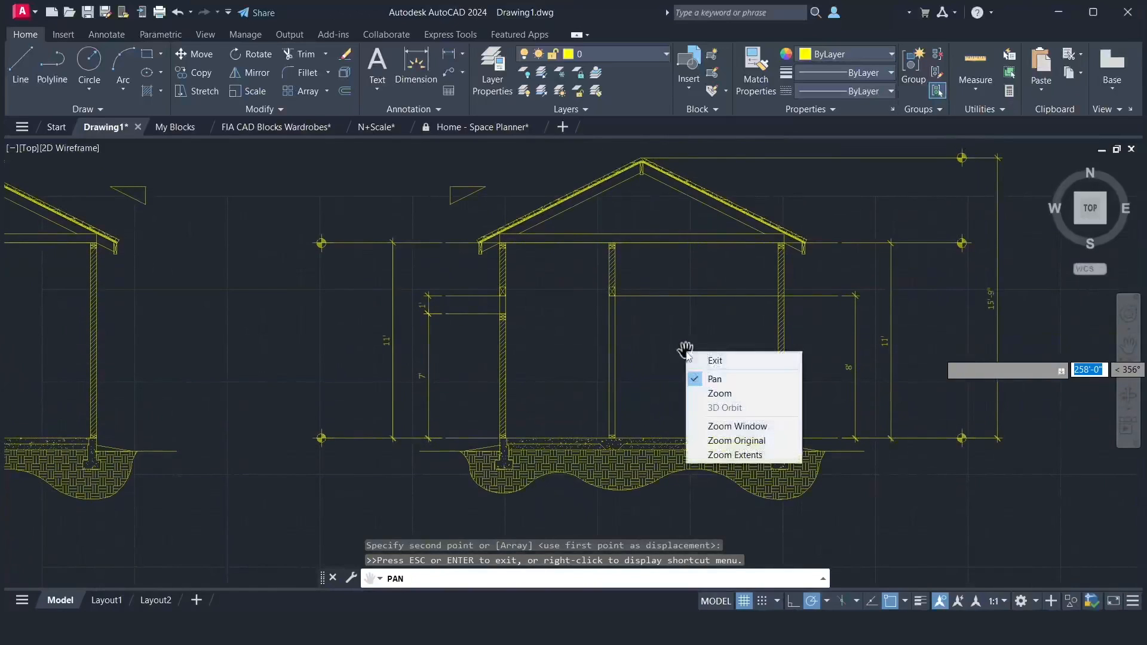
left_click(715, 361)
left_click(683, 379)
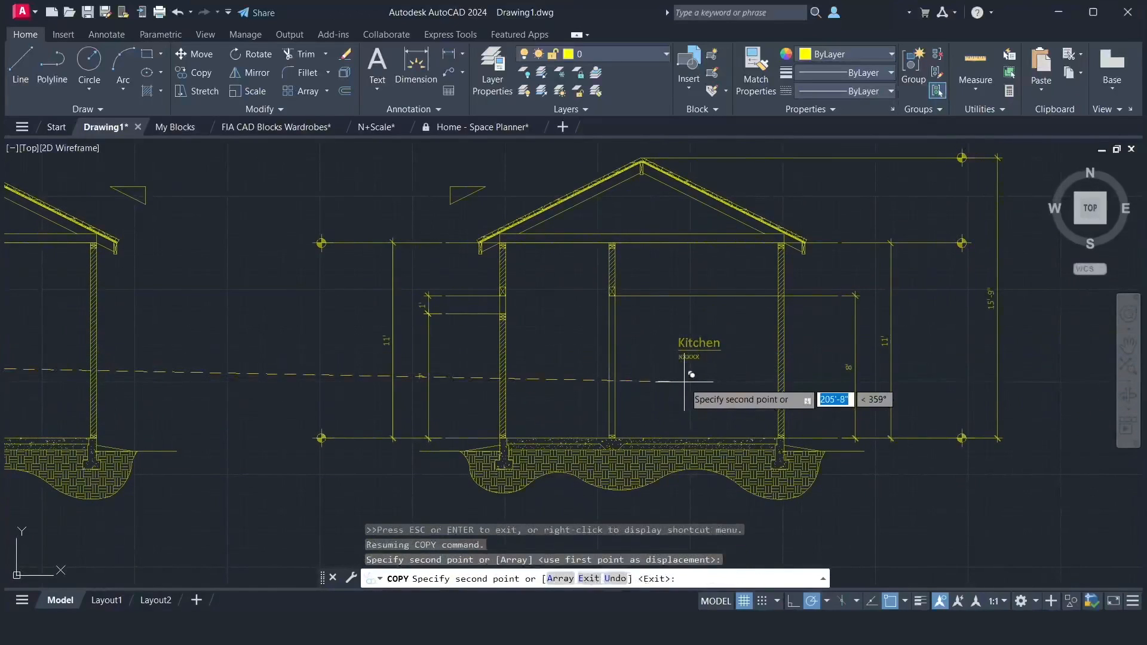
key("Return")
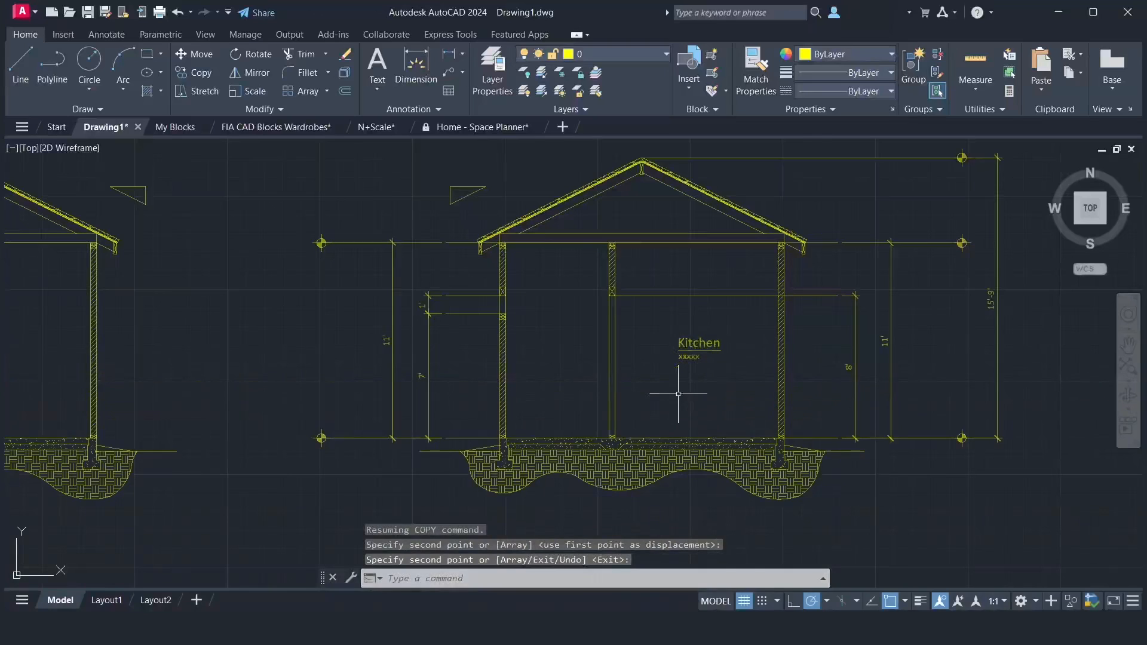
- Delete the placeholder x line beneath the section's Kitchen label and remove the underline from the word Kitchen
left_click(694, 343)
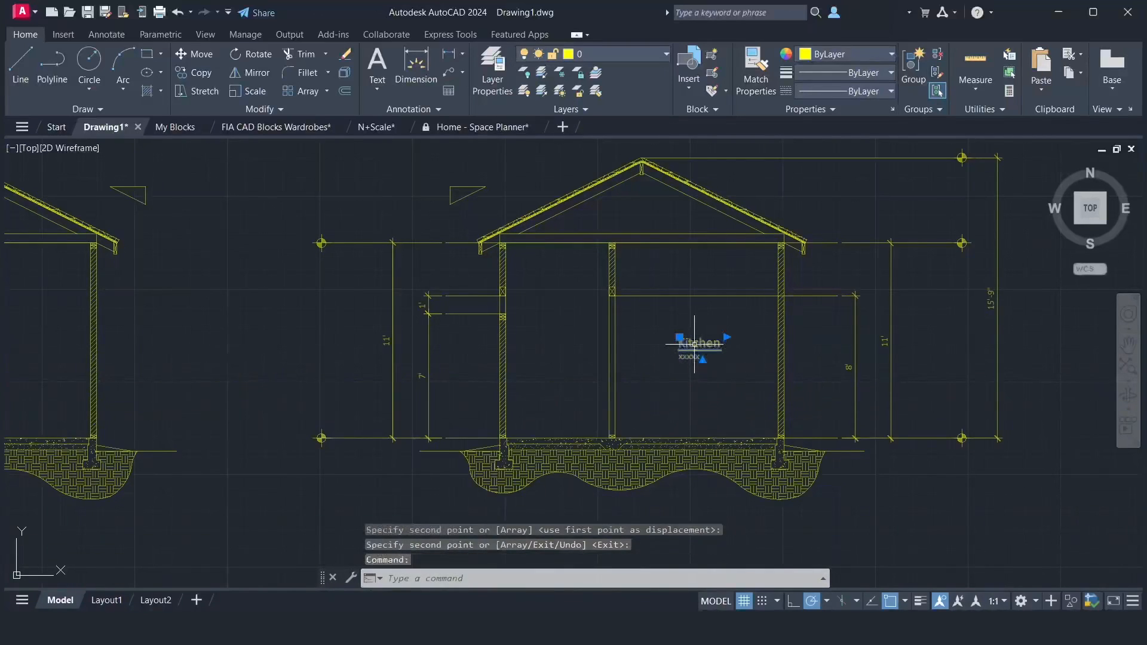
double_click(696, 345)
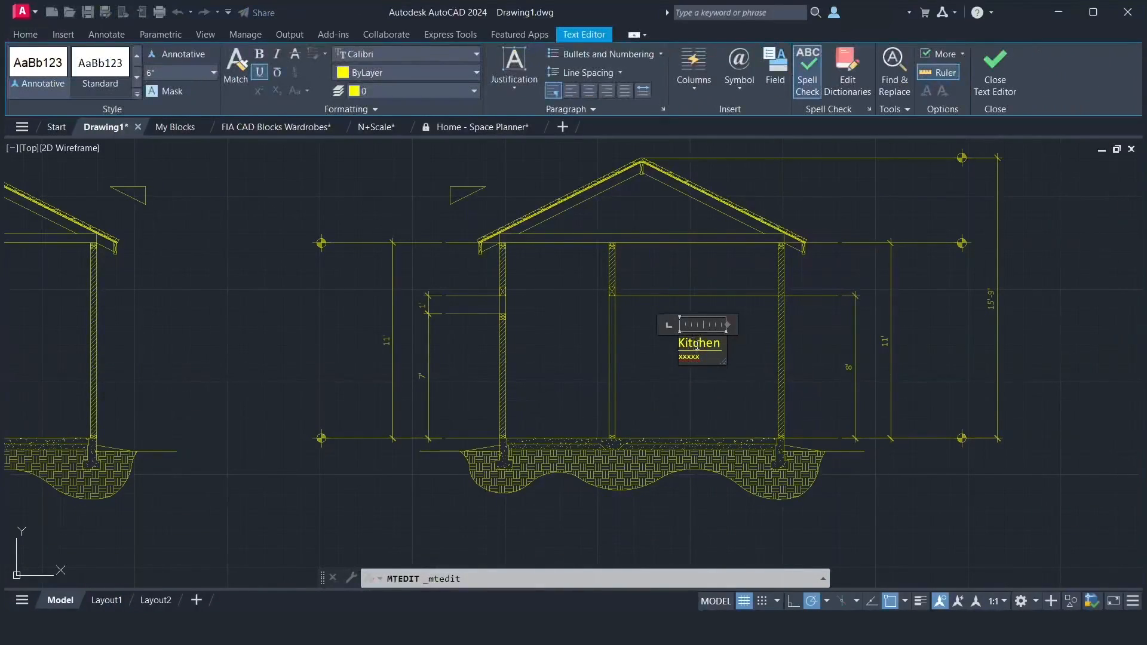
key("BackSpace")
left_click_drag(721, 344, 693, 344)
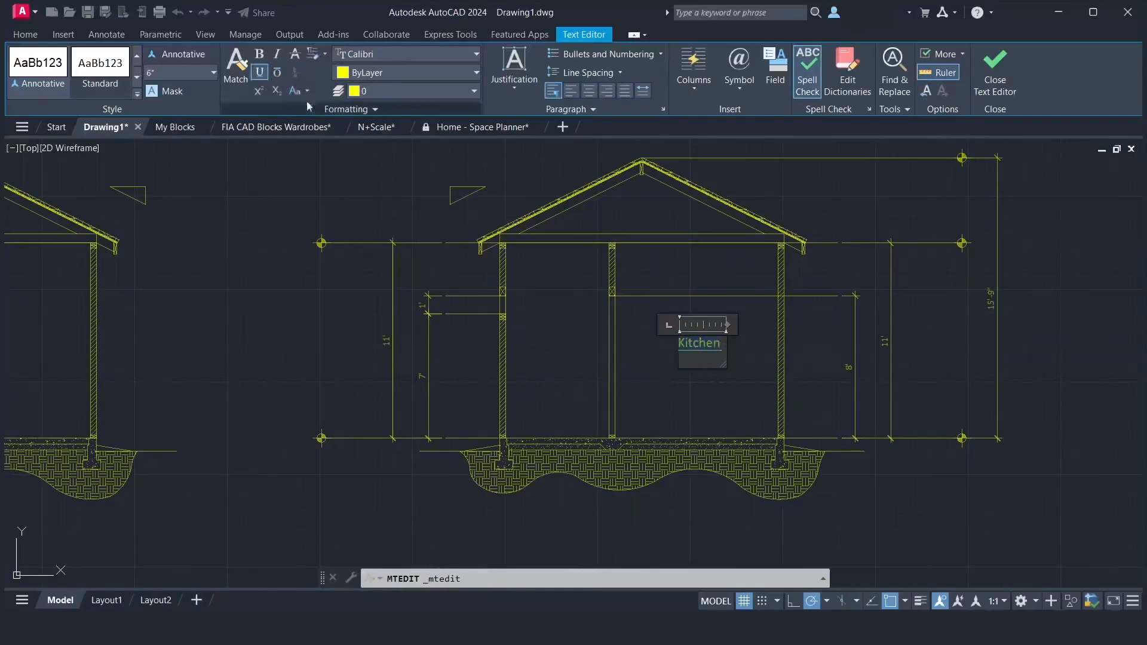
left_click(259, 72)
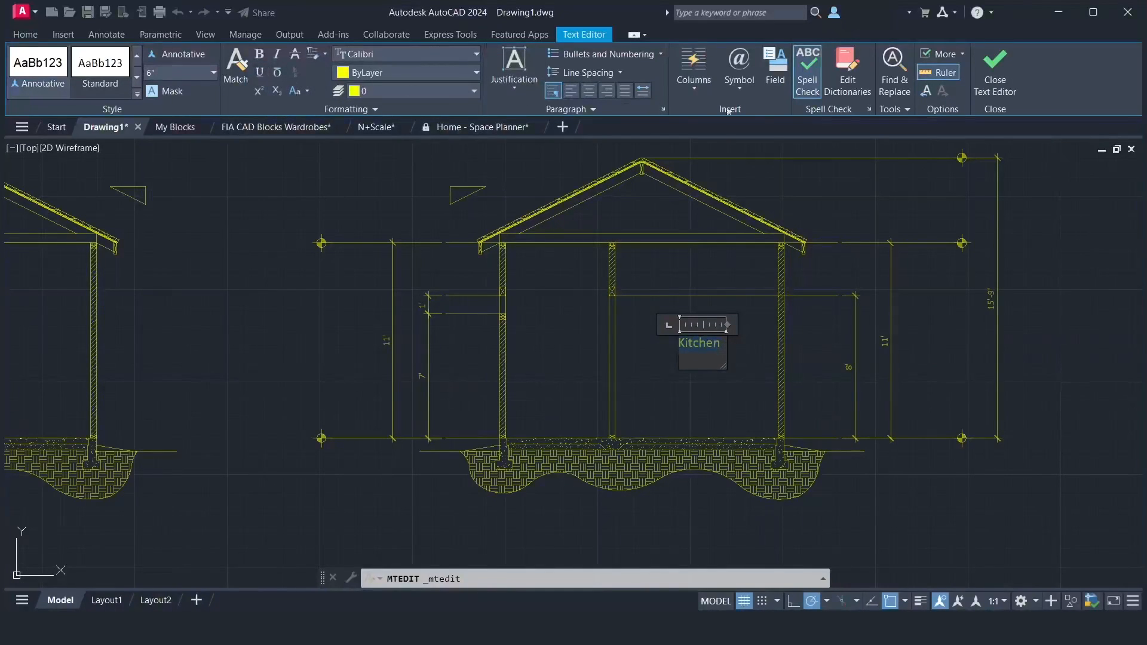
left_click(995, 70)
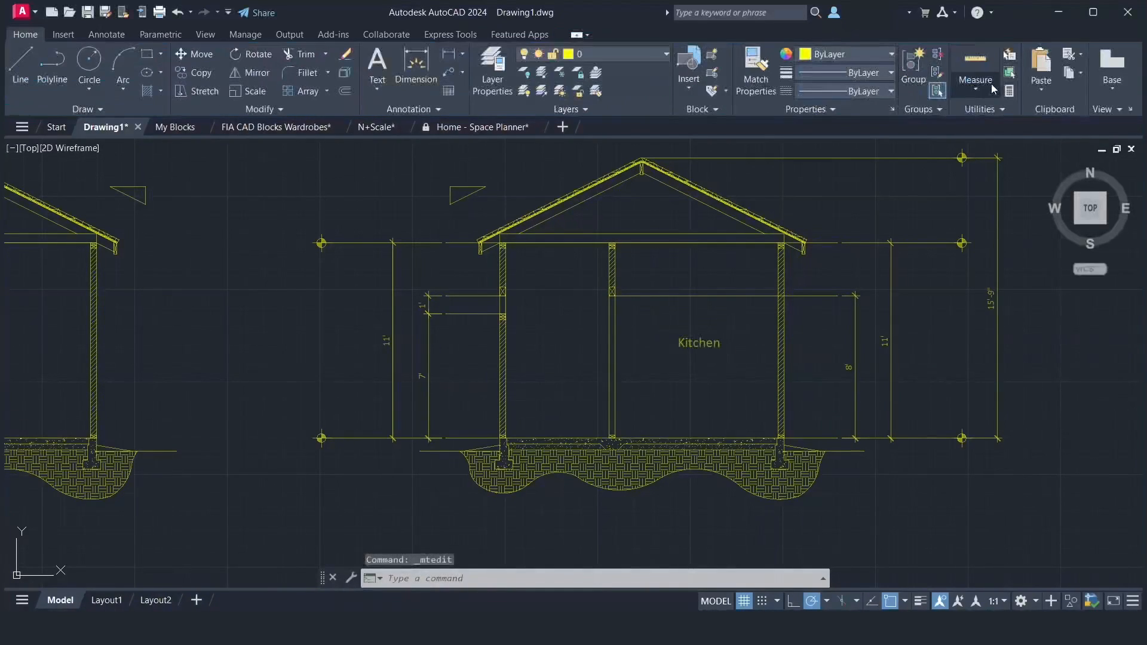
- Move the Kitchen label slightly left so it sits centred between the walls of the section's right-hand room
left_click(663, 327)
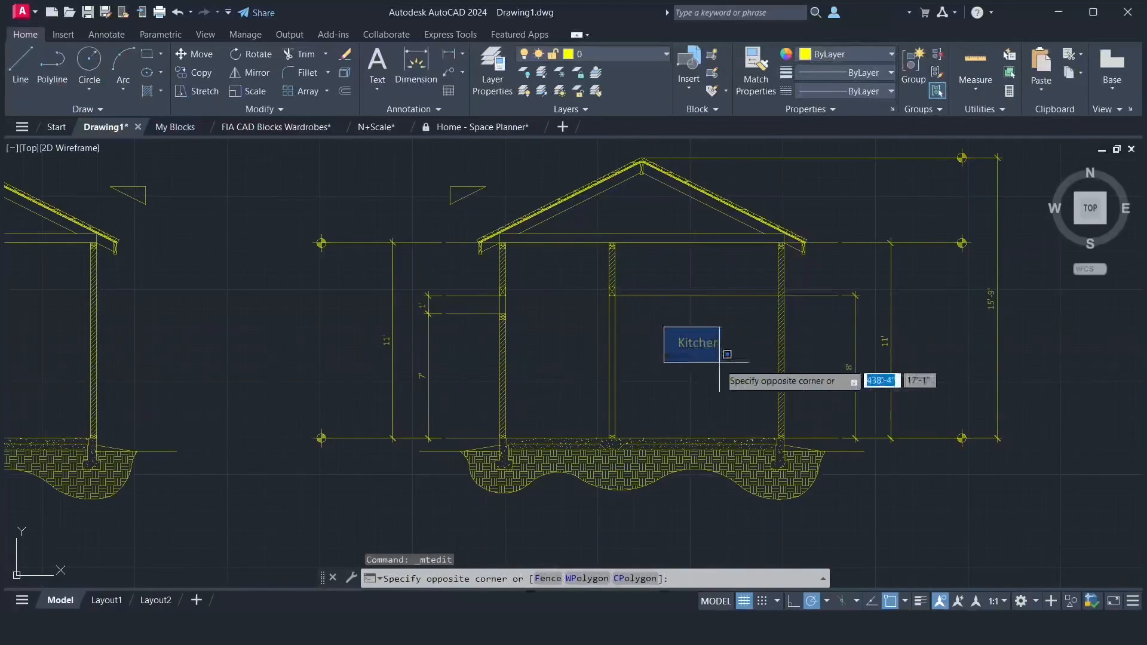
left_click(735, 371)
type("m")
key("Return")
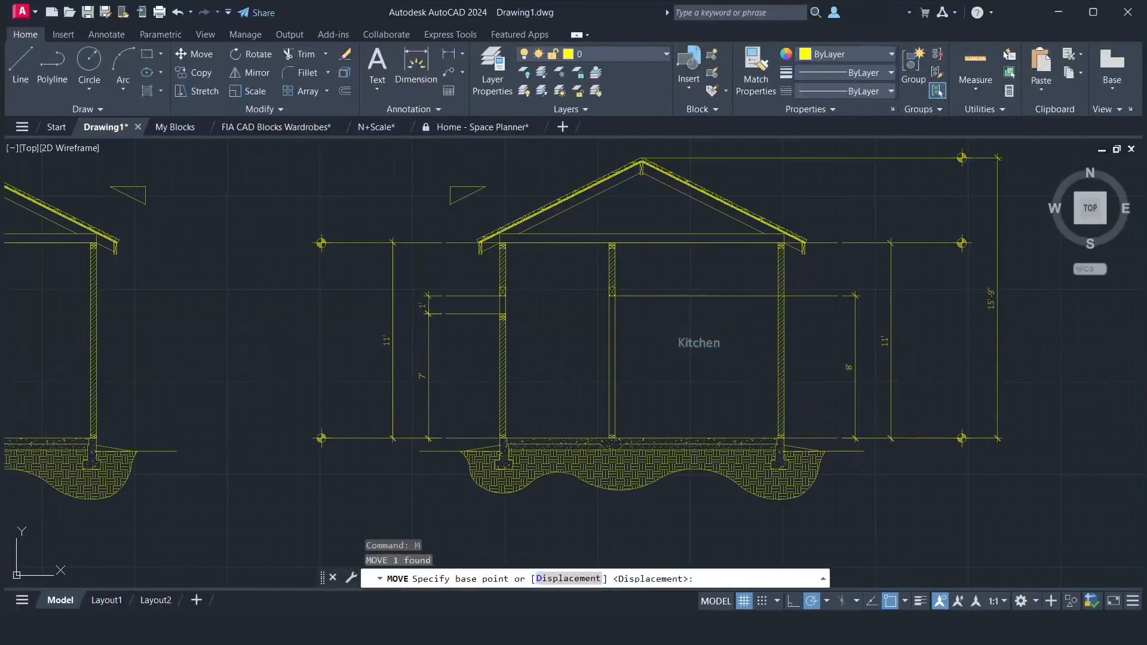
left_click(736, 370)
left_click(726, 371)
- Copy the Kitchen label in the section's right-hand room, using a base point just below the text
type("ct o")
key("Return")
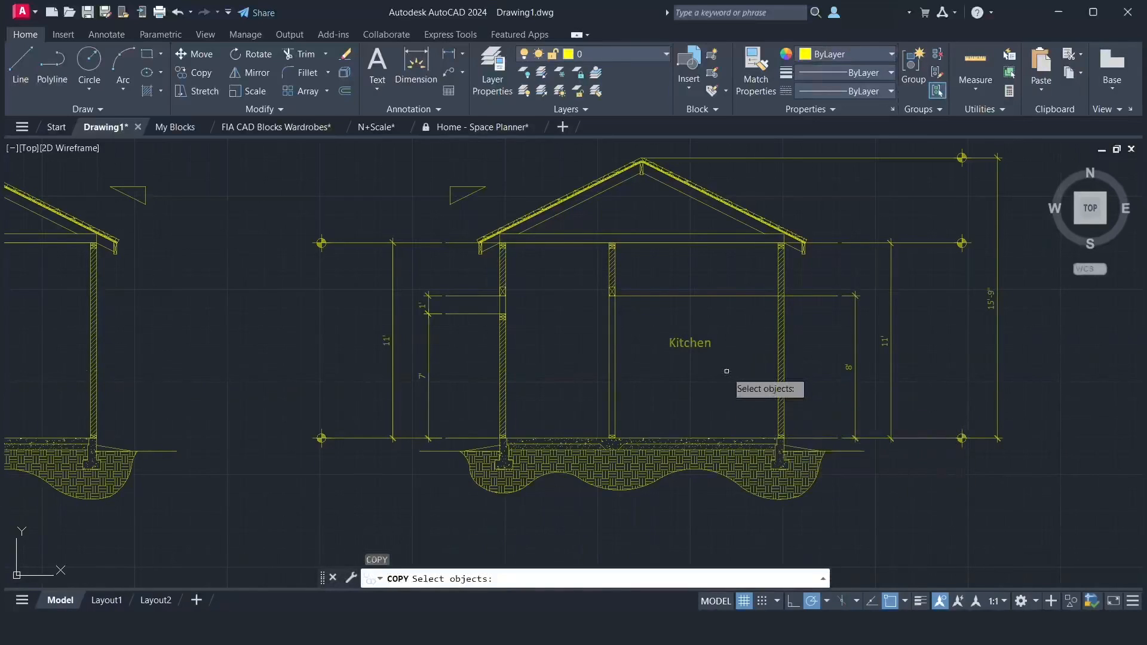
left_click(649, 328)
left_click(734, 369)
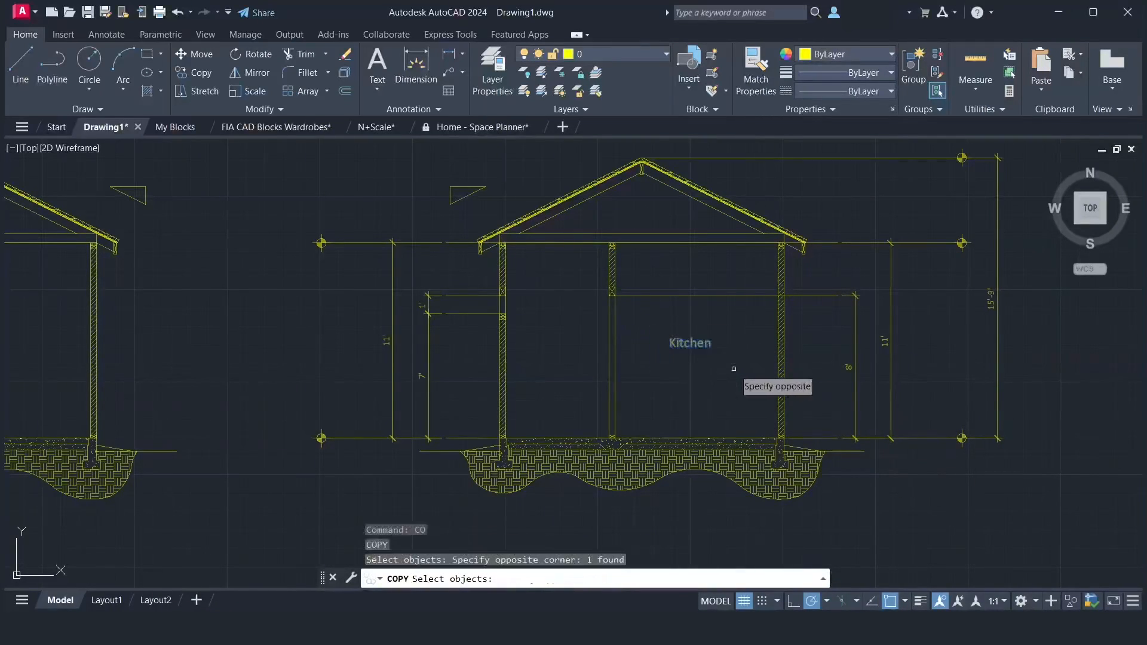
key("Return")
left_click(723, 396)
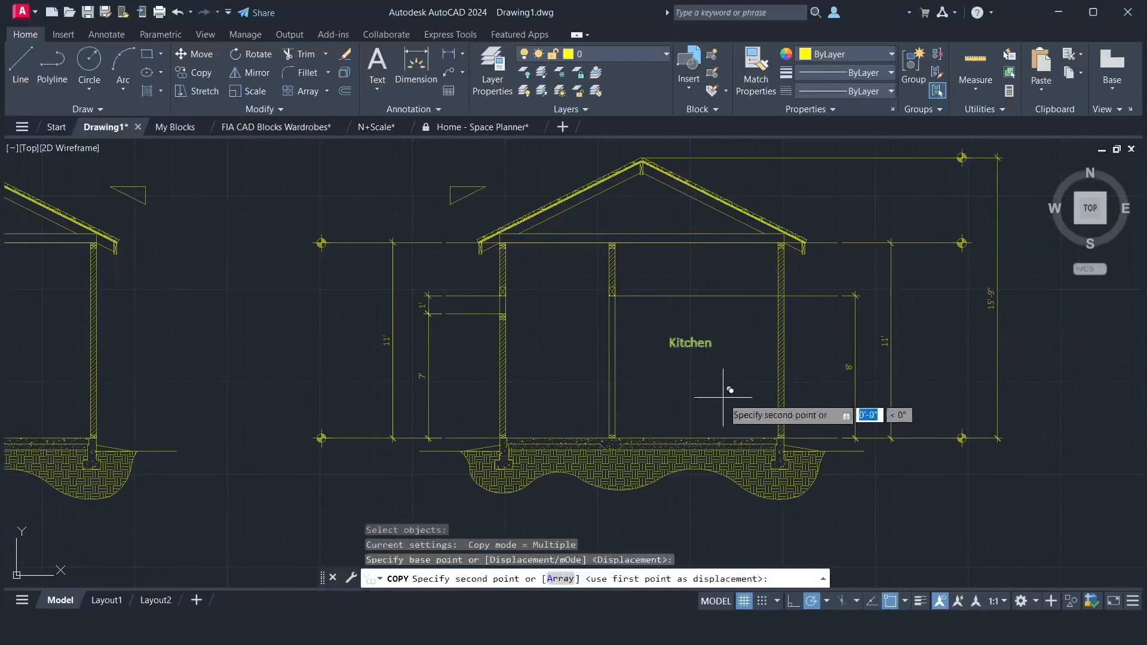
- Place copies of the Kitchen label in the smaller room beside the kitchen and in the roof space above
left_click(592, 397)
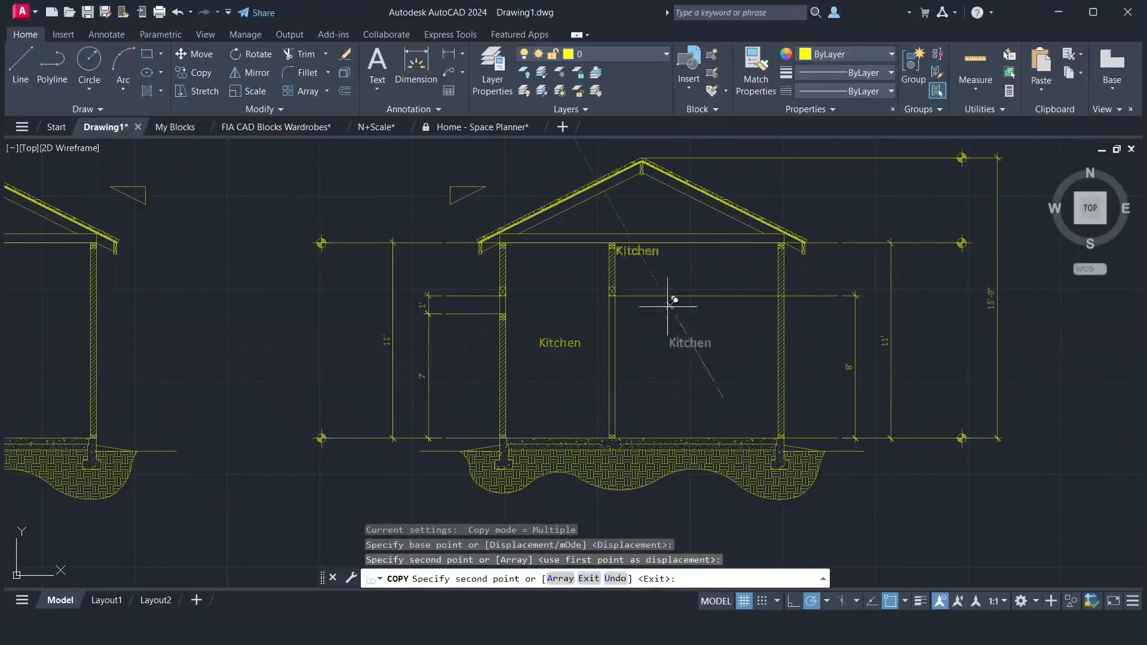
left_click(673, 268)
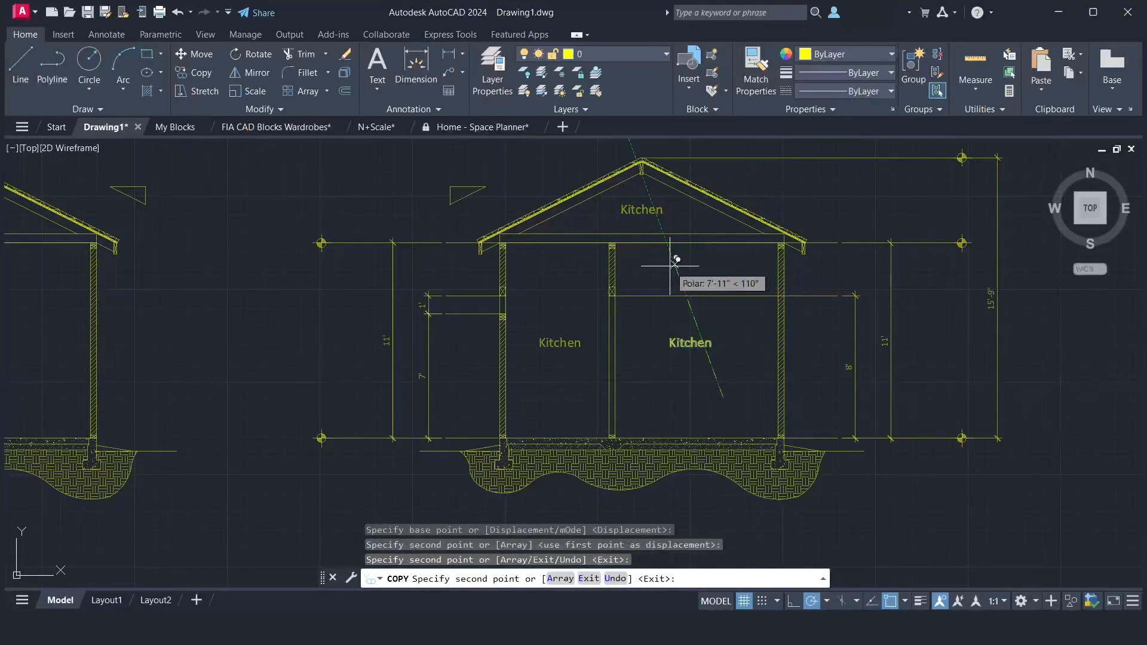
key("Return")
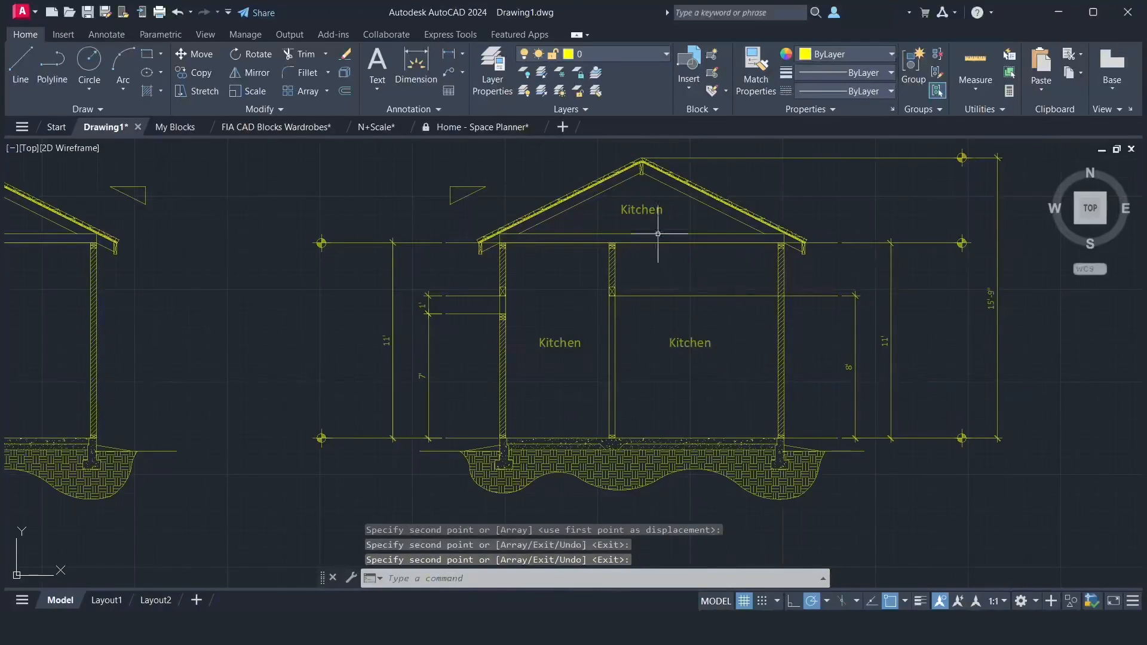
- Change the copied label in the roof space to read "Attic"
double_click(642, 210)
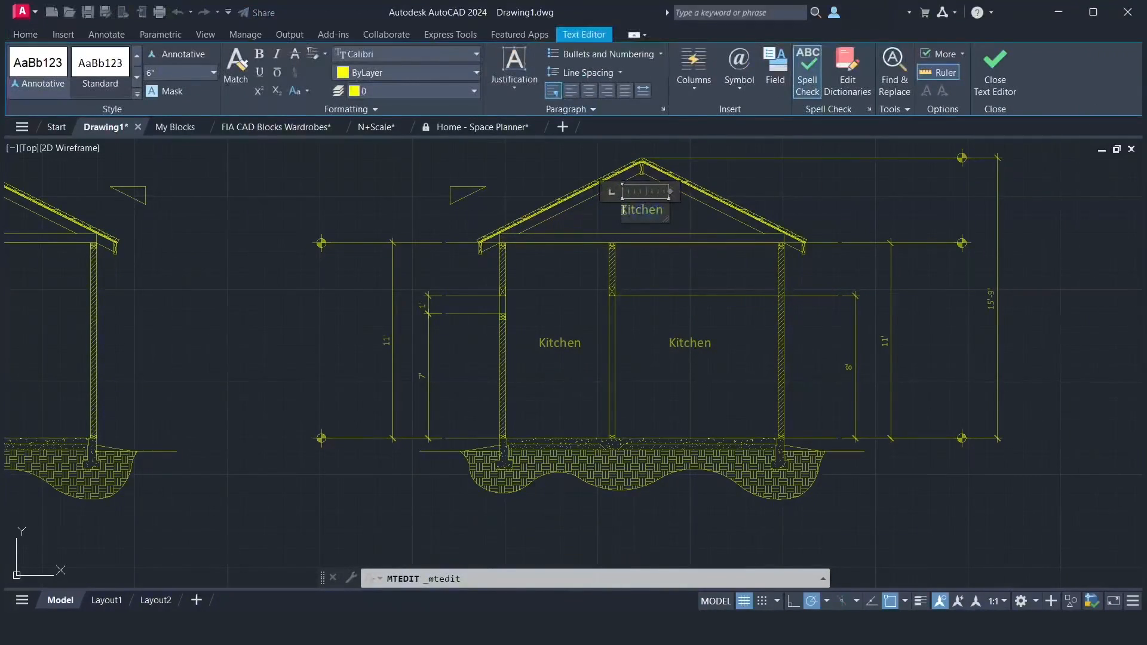
type("Attic")
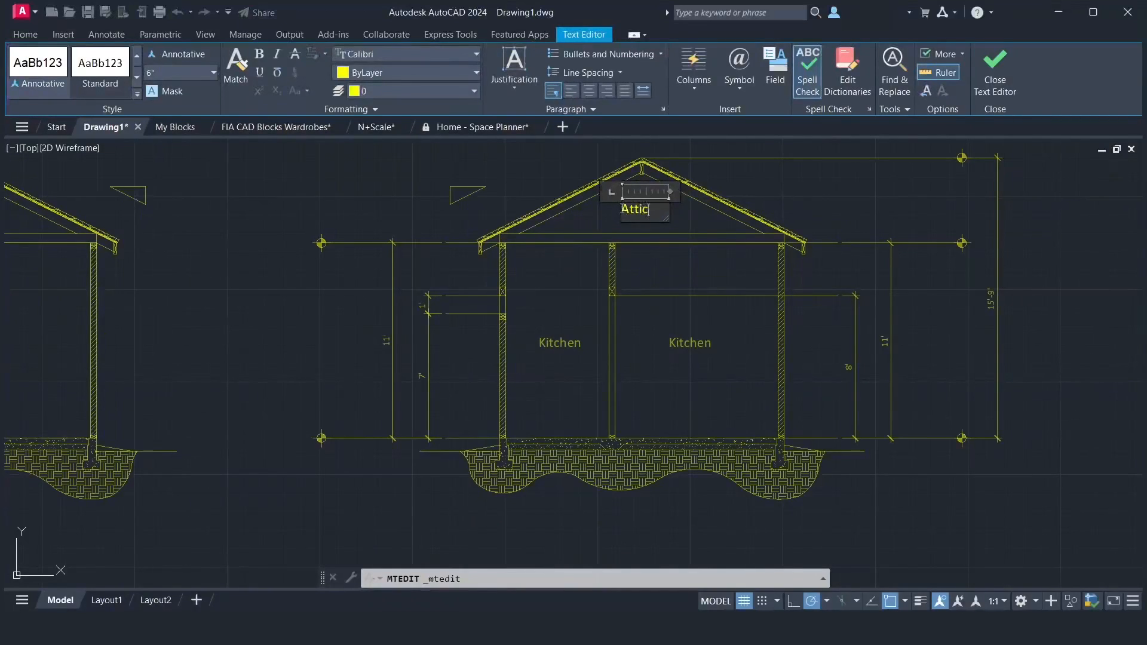
left_click(995, 66)
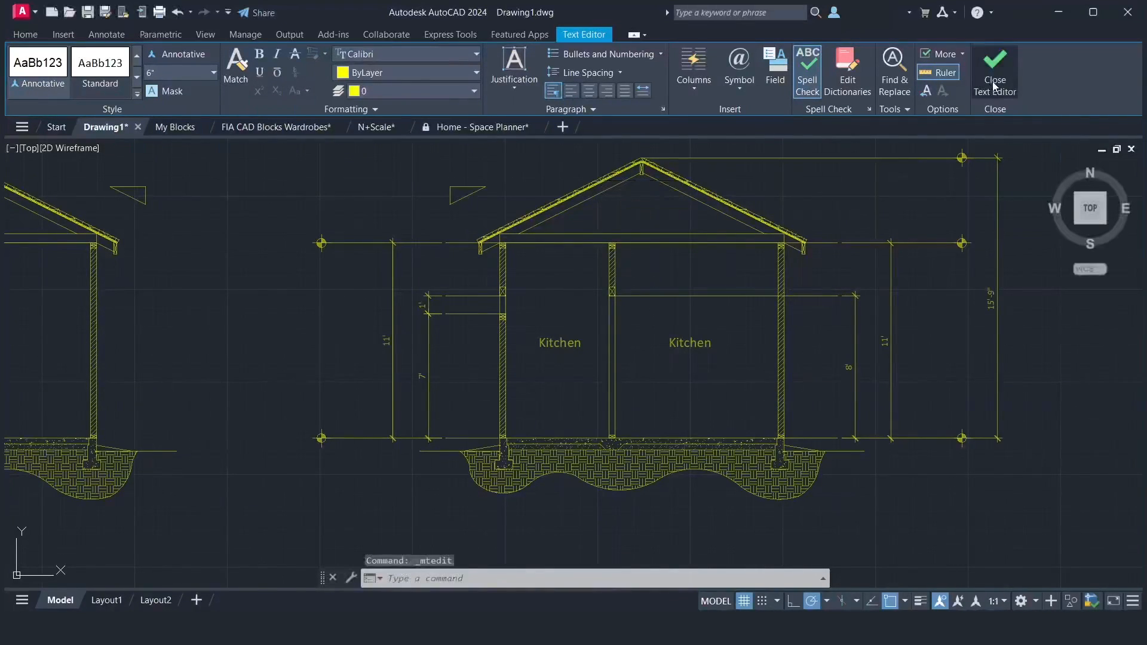
- Change the copied label in the smaller room to read "Laundry"
left_click(559, 345)
double_click(561, 344)
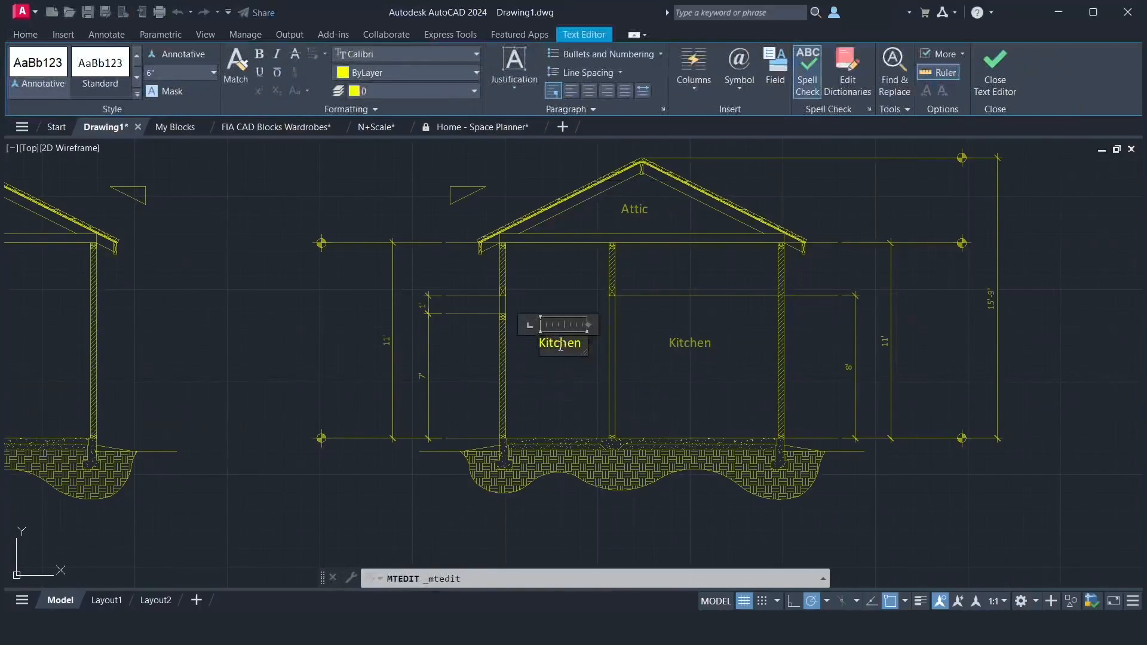
left_click_drag(582, 342, 552, 340)
key("Delete")
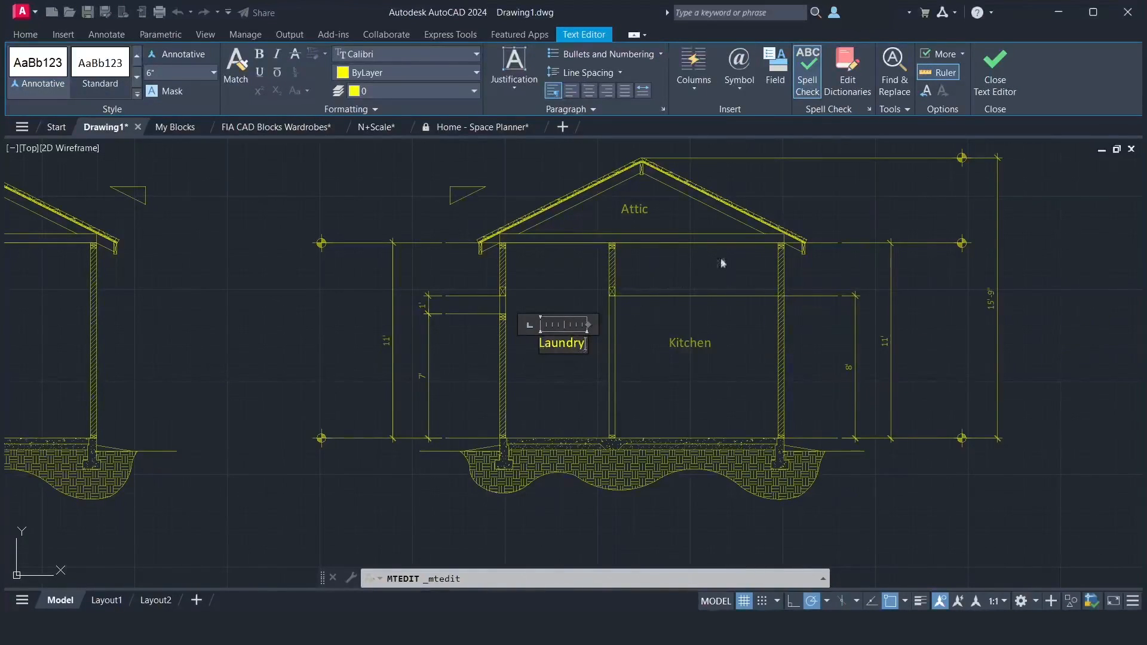
left_click(993, 68)
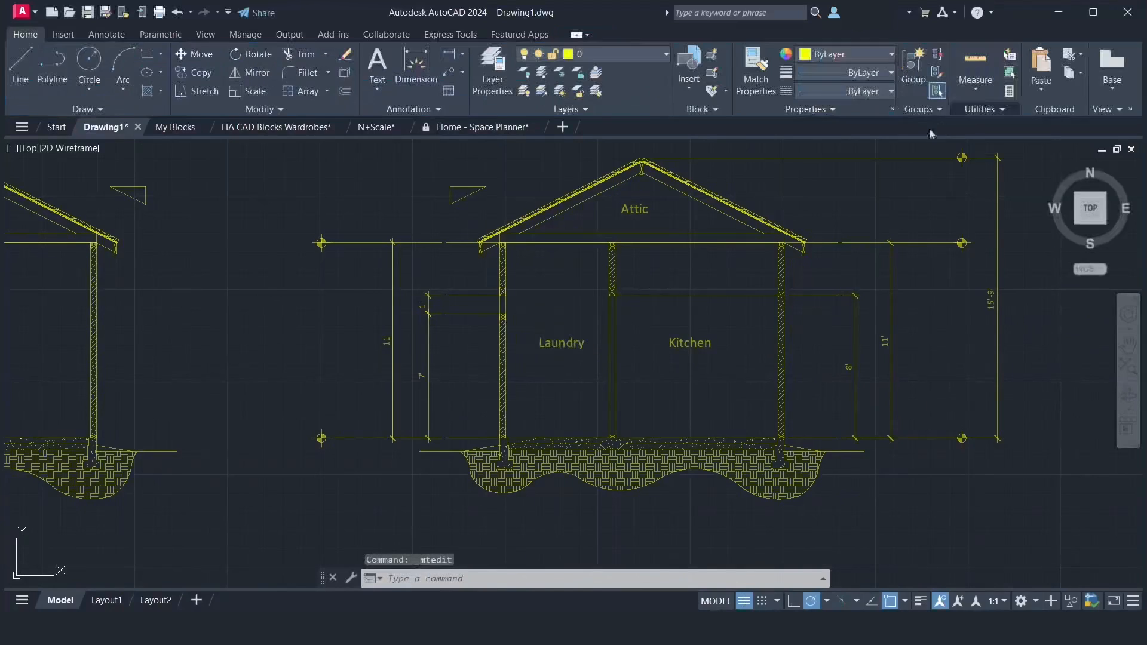
- Move the Laundry label slightly left to centre it between the room's walls
left_click(545, 339)
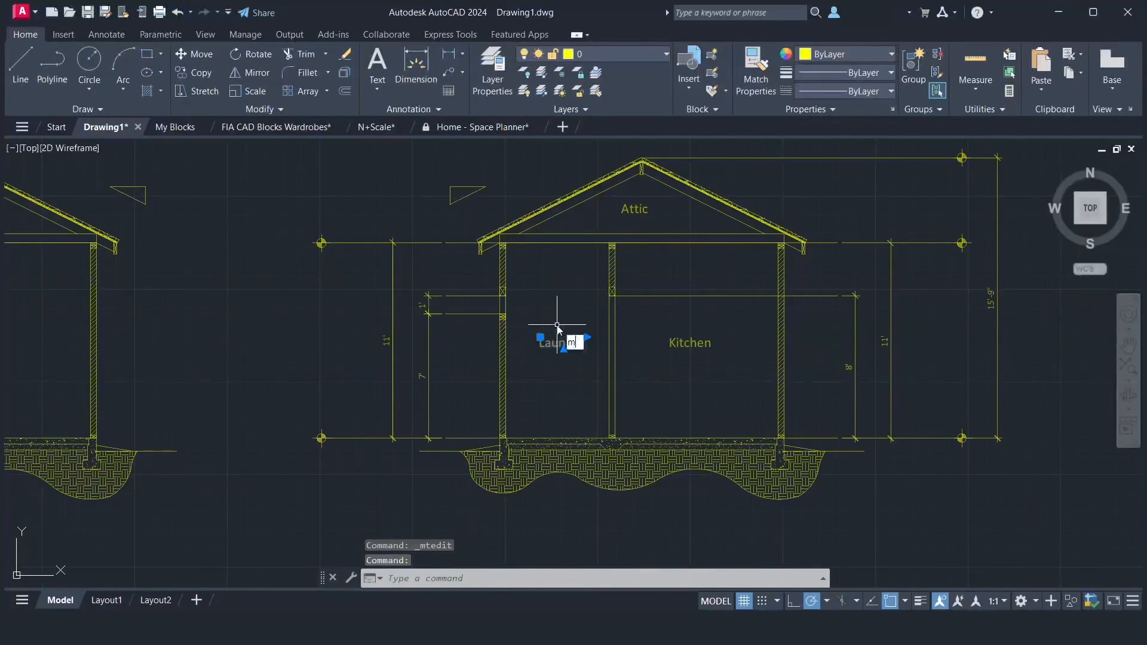
key("Return")
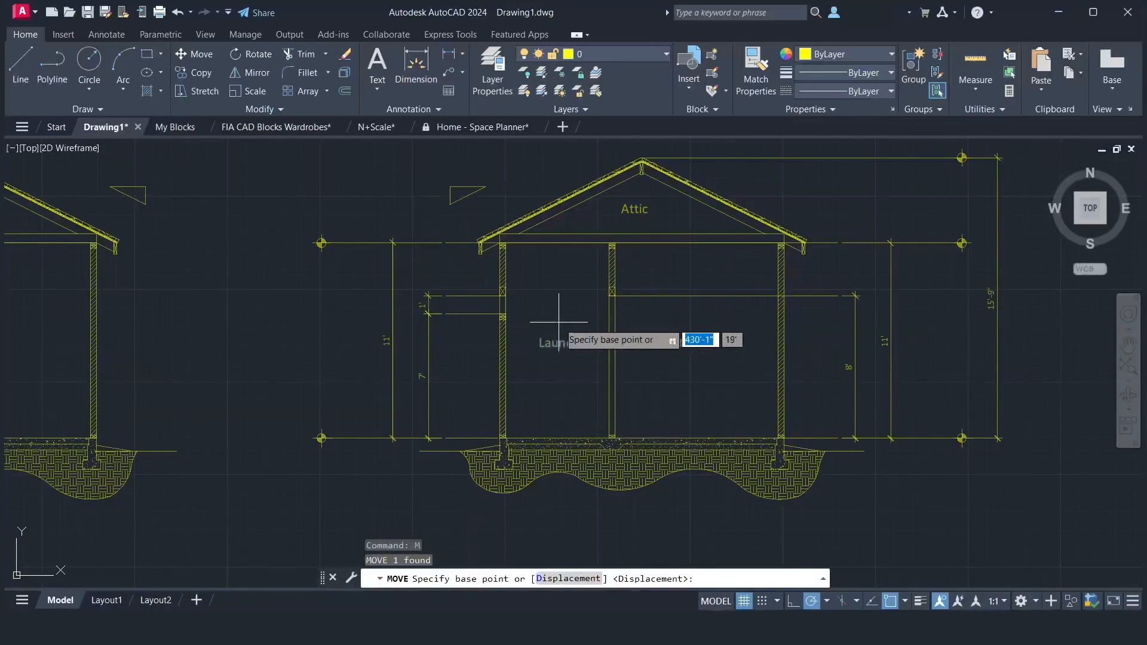
left_click(558, 322)
left_click(552, 321)
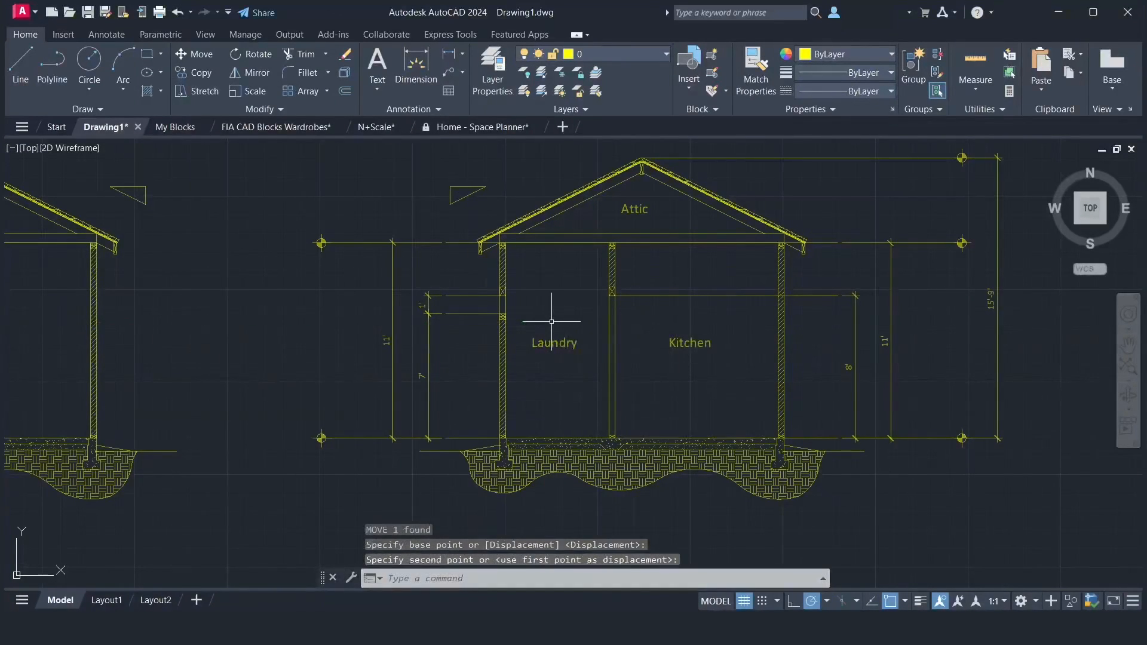
- Move the Attic label about 5 inches to the right to centre it beneath the roof ridge
left_click(645, 215)
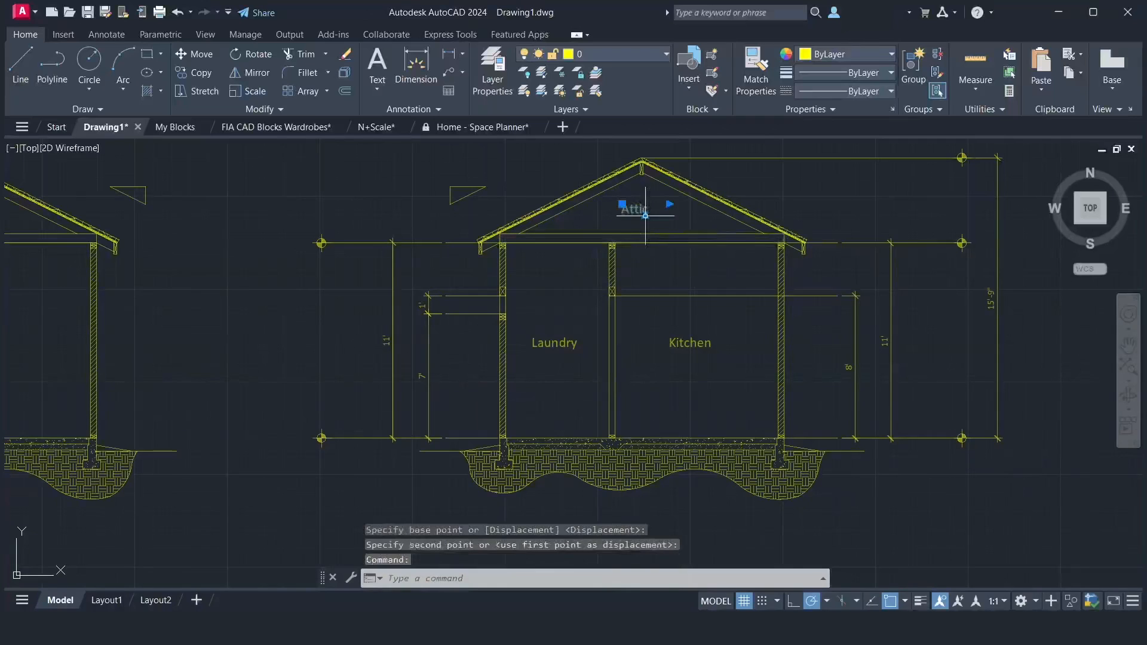
type("m")
key("Return")
left_click(658, 222)
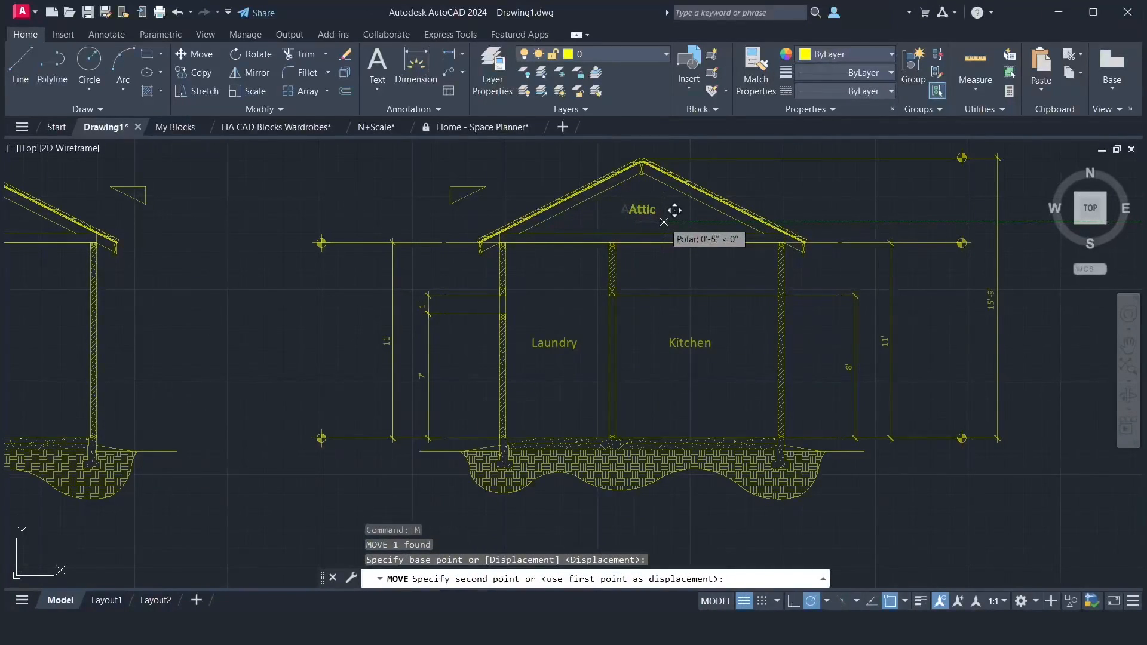
left_click(664, 221)
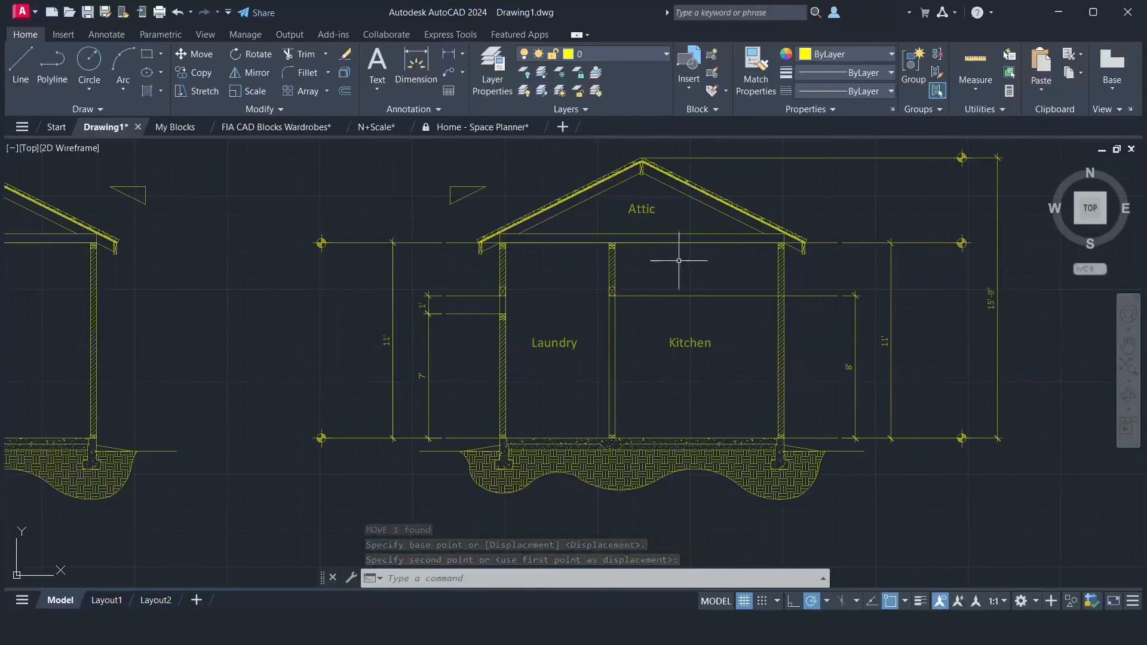
- Copy the floor plan's title, underline, scale bar and north symbol to beneath the dimensioned section, using the lower-left dimension endpoint as base point
scroll(661, 268, "down", 3)
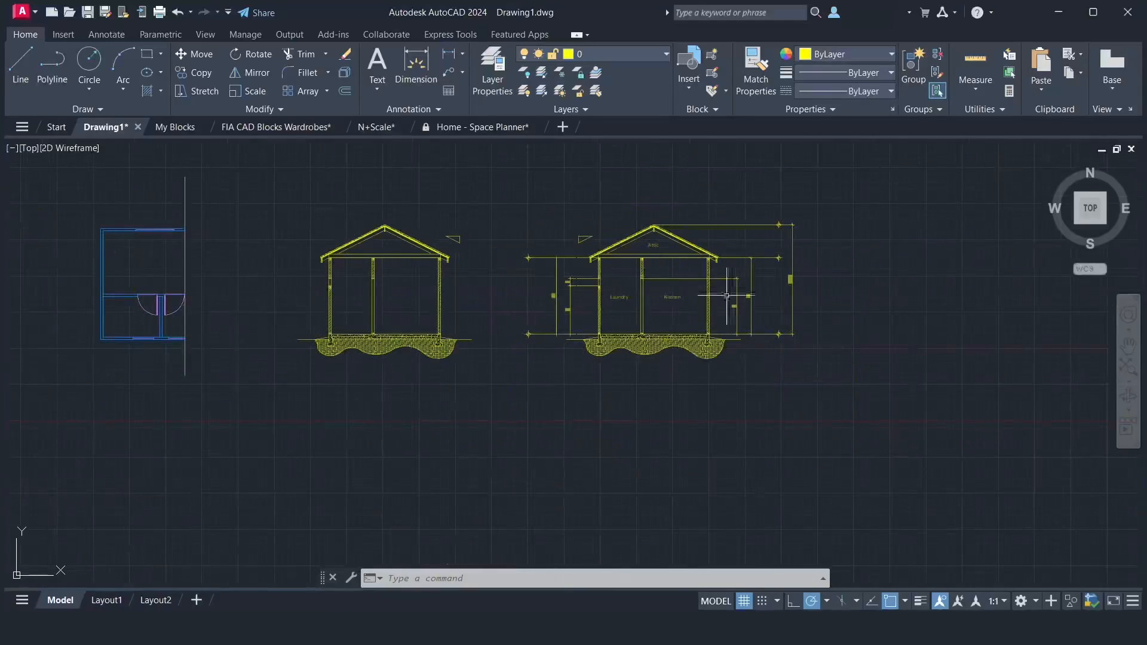
left_click(1128, 347)
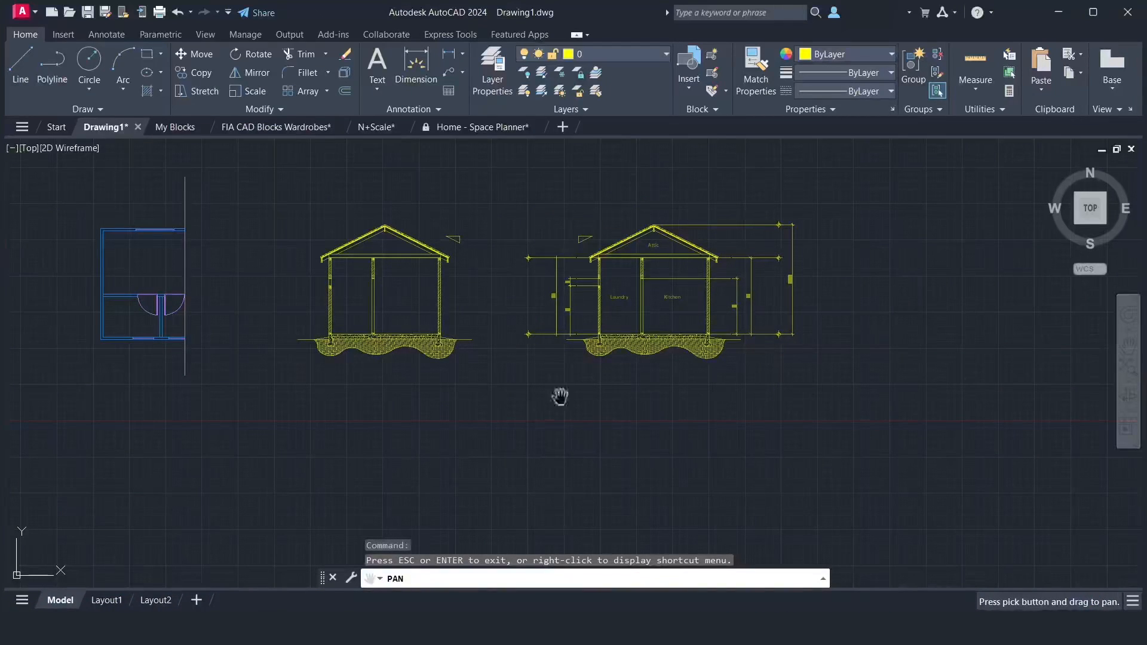
left_click_drag(476, 400, 598, 409)
mouse_move(339, 408)
left_mouse_down()
mouse_move(836, 400)
mouse_move(379, 430)
mouse_move(511, 425)
left_mouse_up()
right_click(434, 463)
left_click(442, 472)
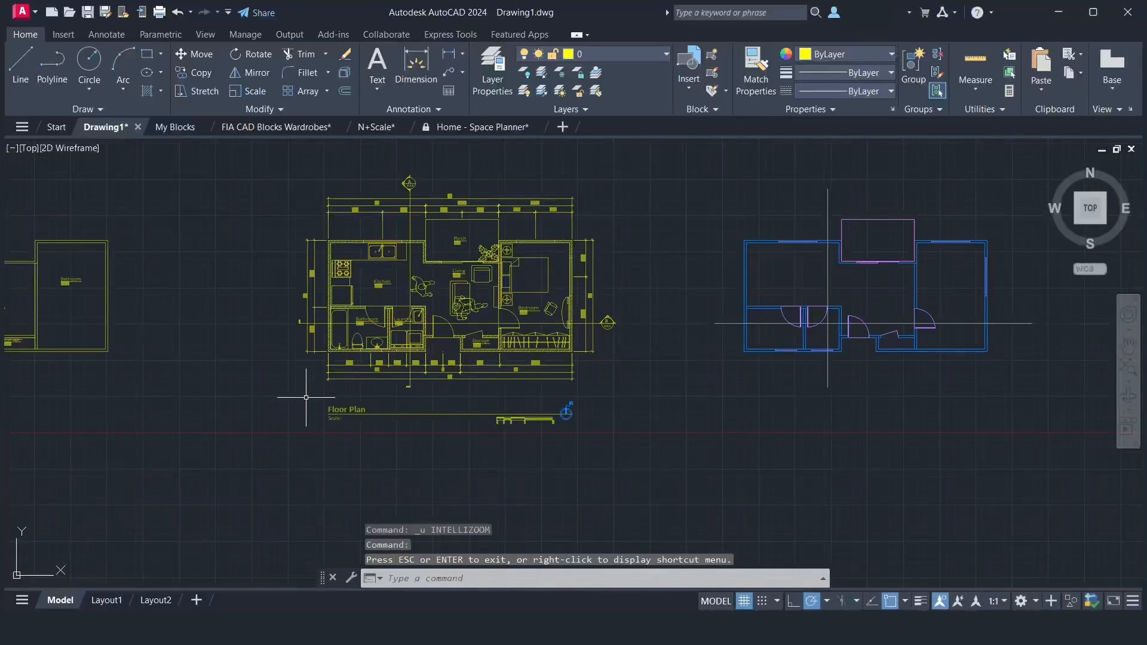
left_click(306, 397)
left_click(594, 439)
type("co")
key("Return")
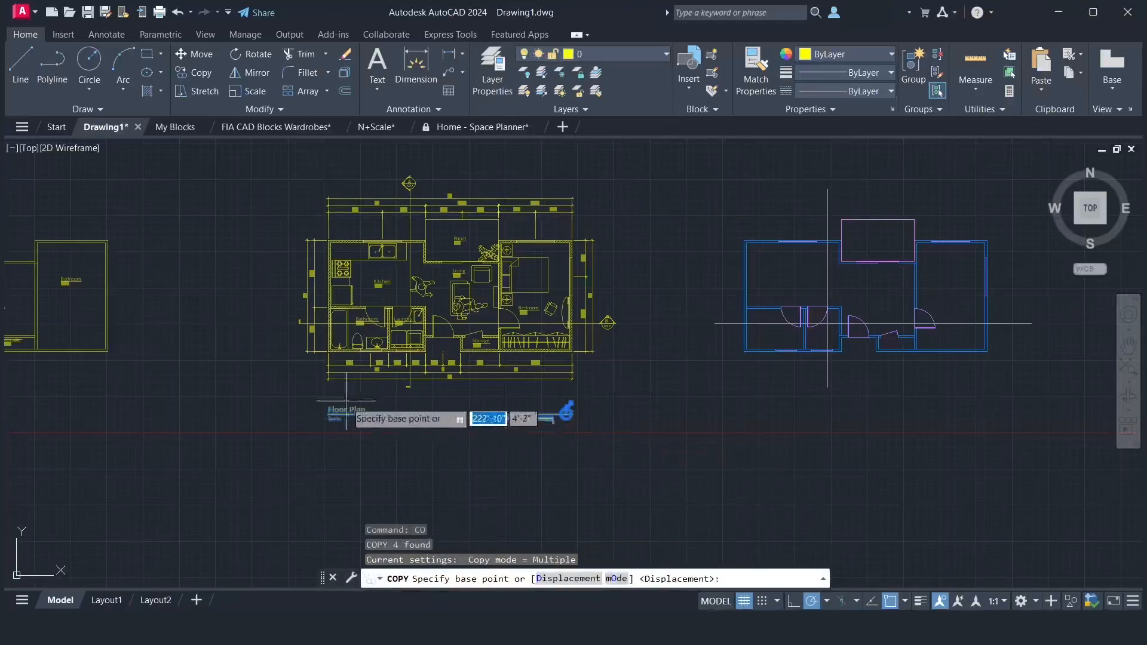
scroll(327, 372, "up", 8)
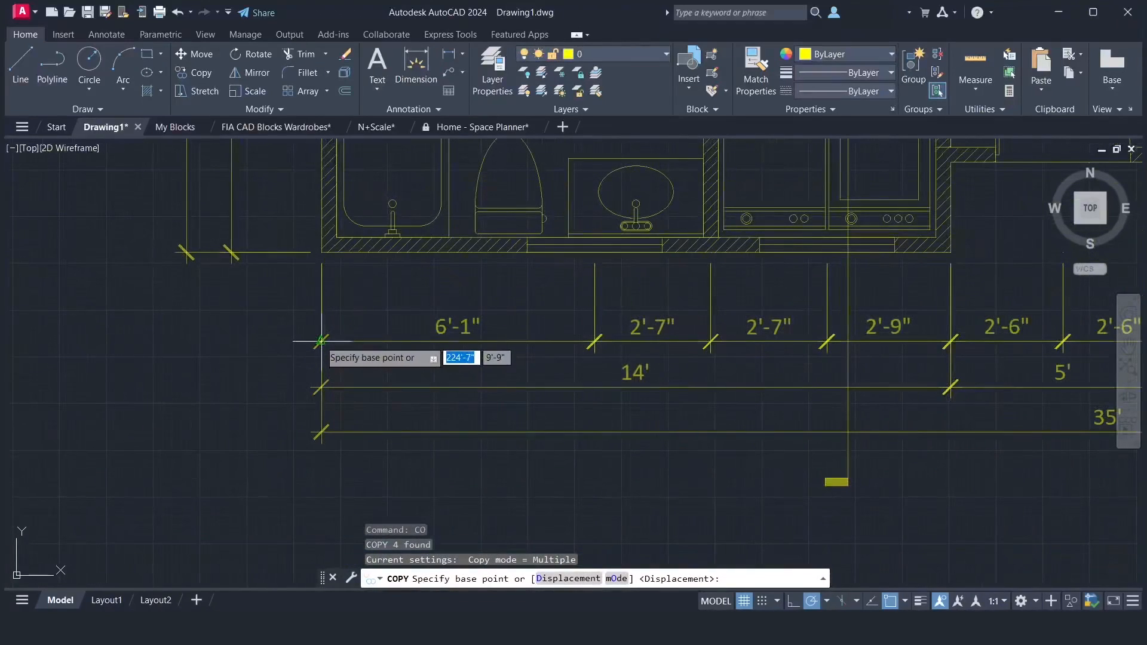
left_click(320, 341)
scroll(321, 341, "down", 7)
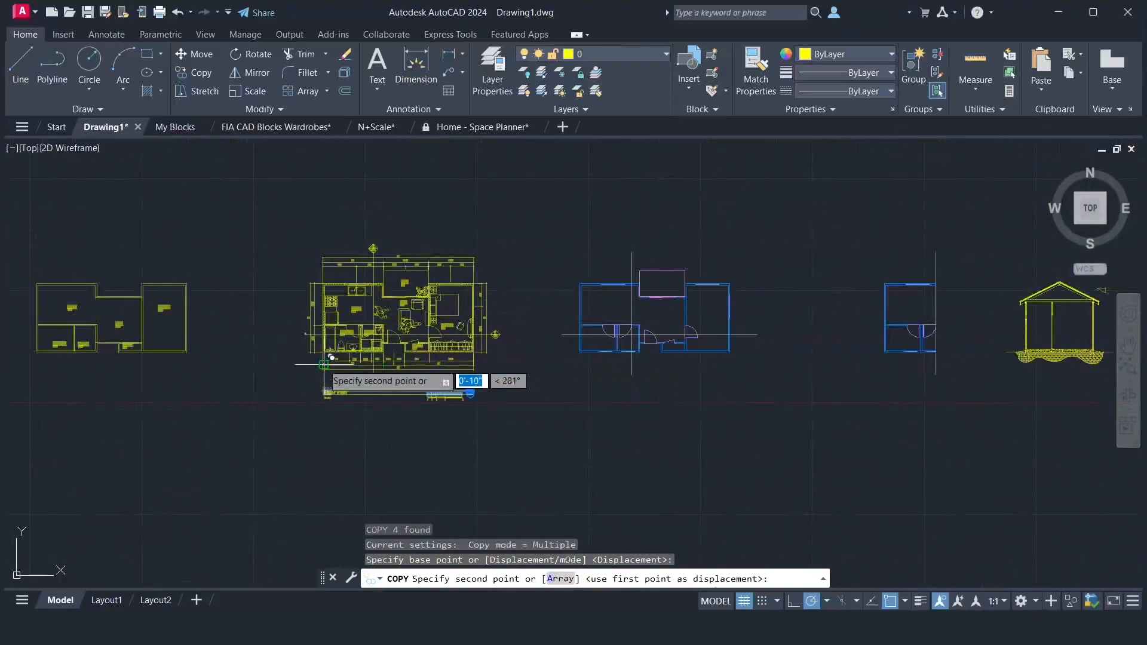
left_click(1127, 346)
mouse_move(1126, 349)
left_mouse_down()
mouse_move(649, 386)
mouse_move(651, 364)
left_mouse_up()
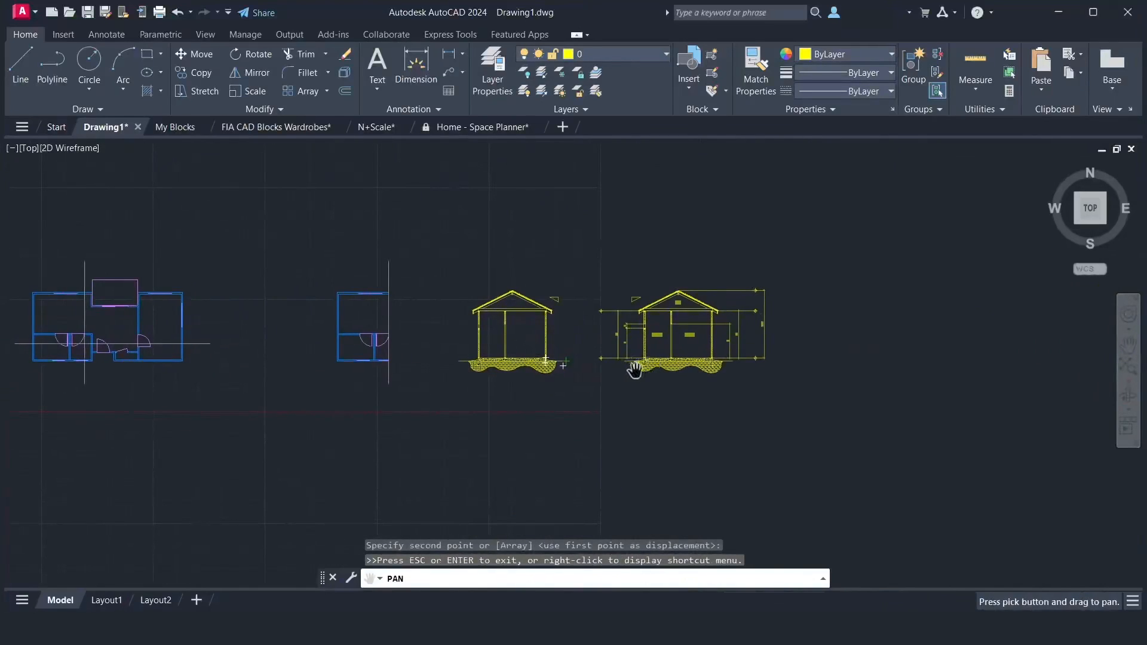
scroll(634, 369, "up", 10)
left_click_drag(593, 323, 549, 400)
right_click(490, 411)
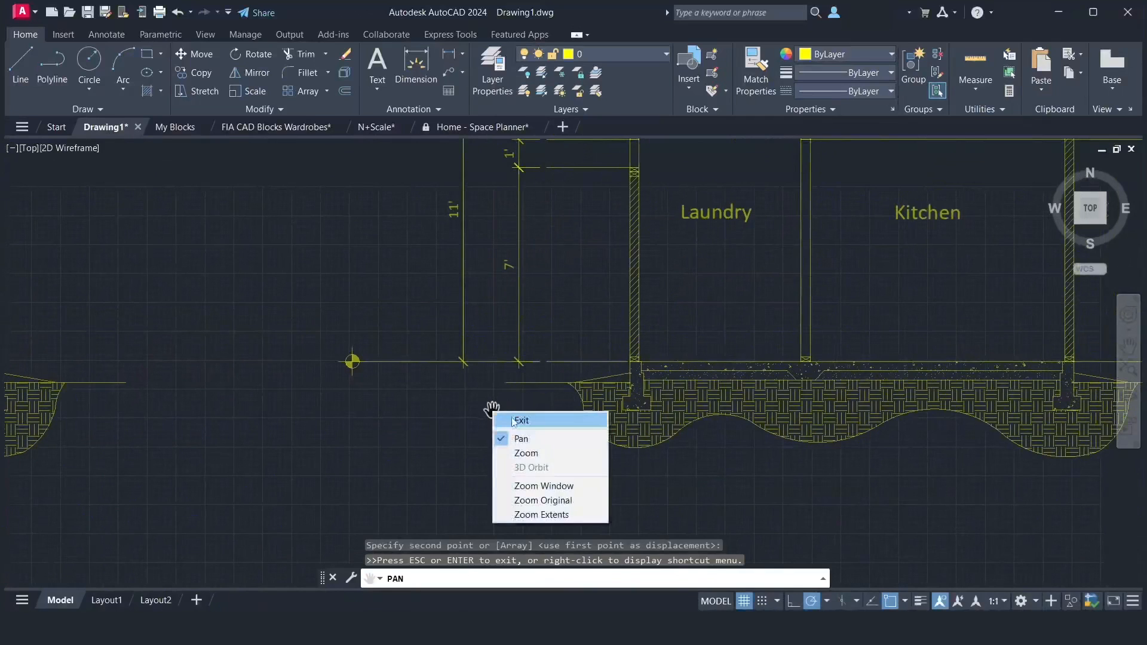
left_click(514, 422)
left_click(459, 385)
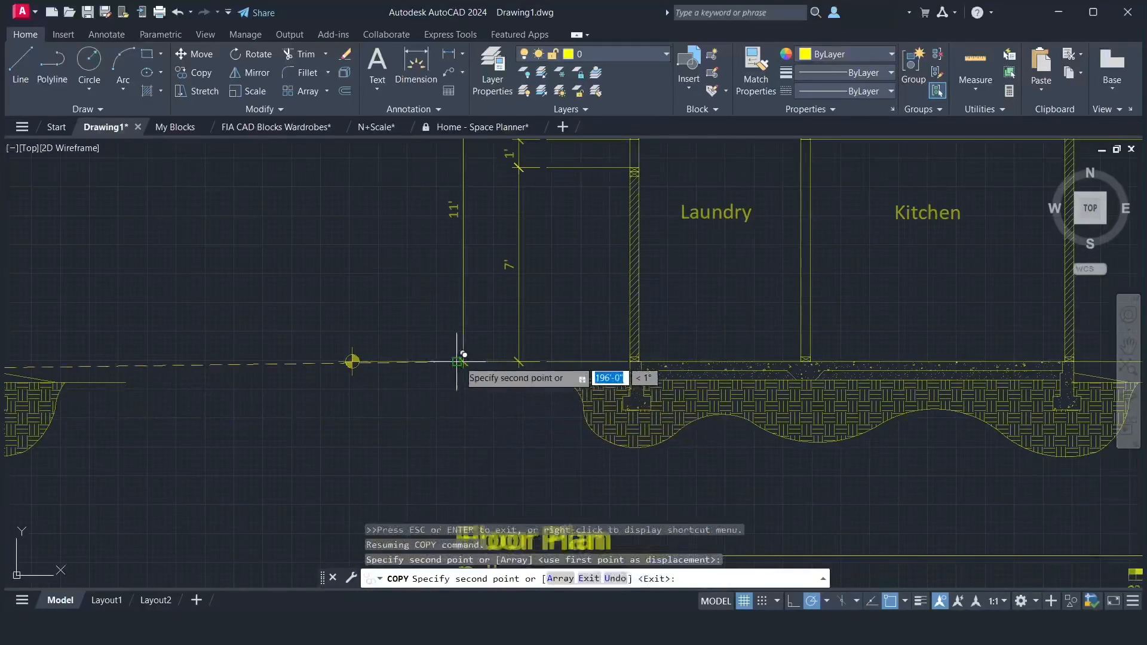
key("Return")
- Change the "Floor Plan" heading of the copied title beneath the section to "Section A-A"
scroll(456, 385, "down", 5)
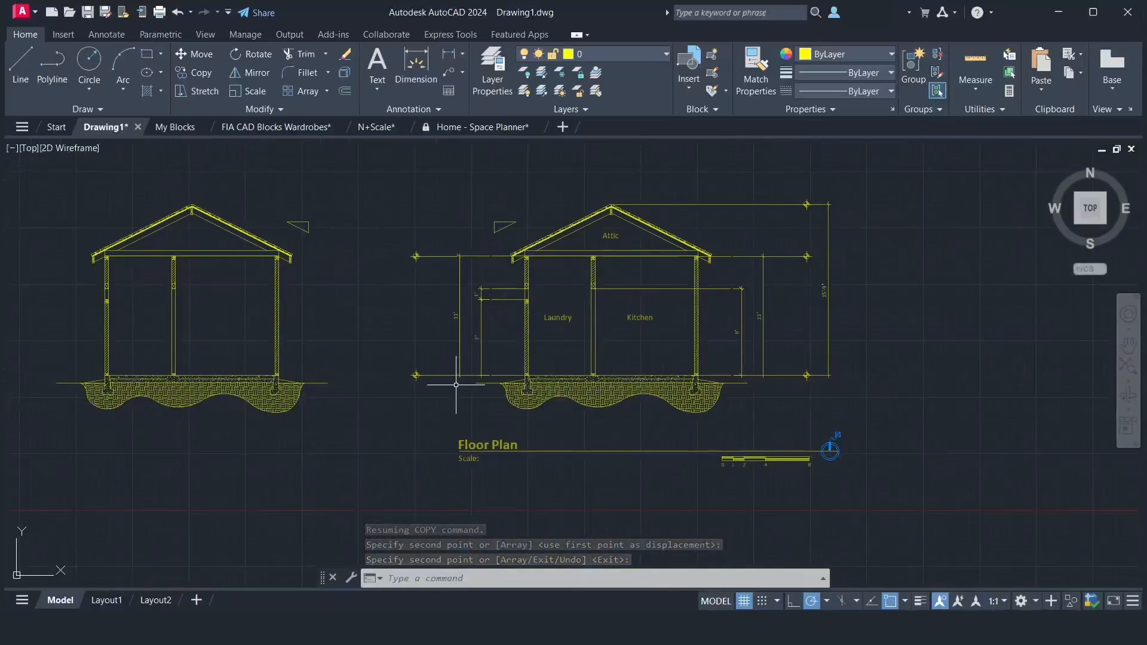
double_click(472, 443)
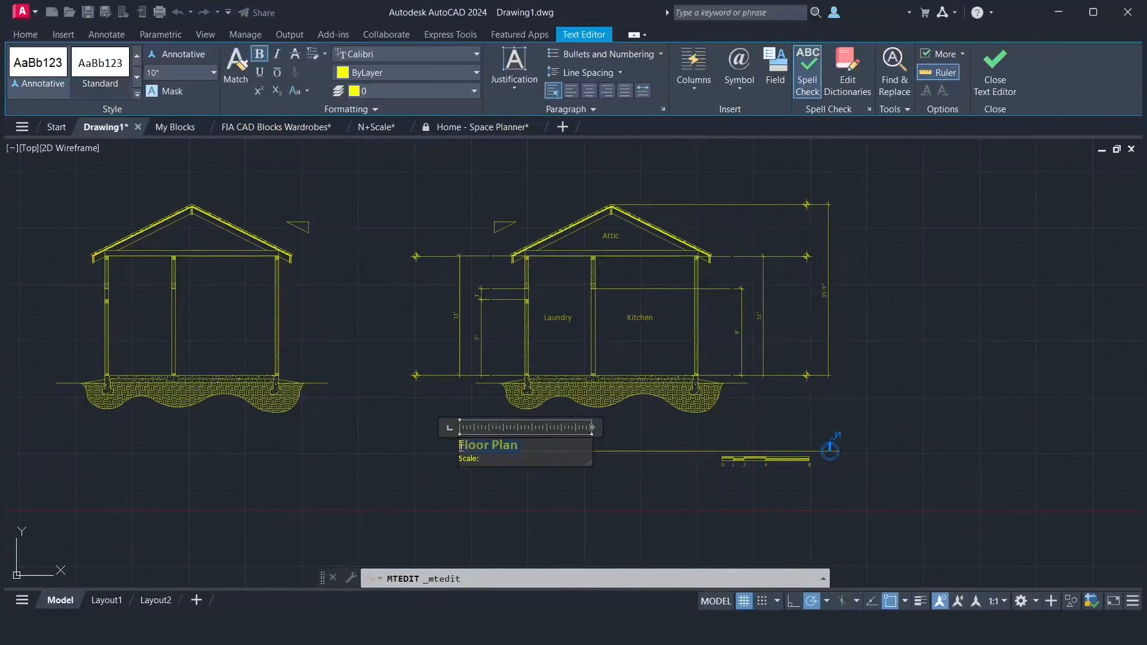
type("Section A-A")
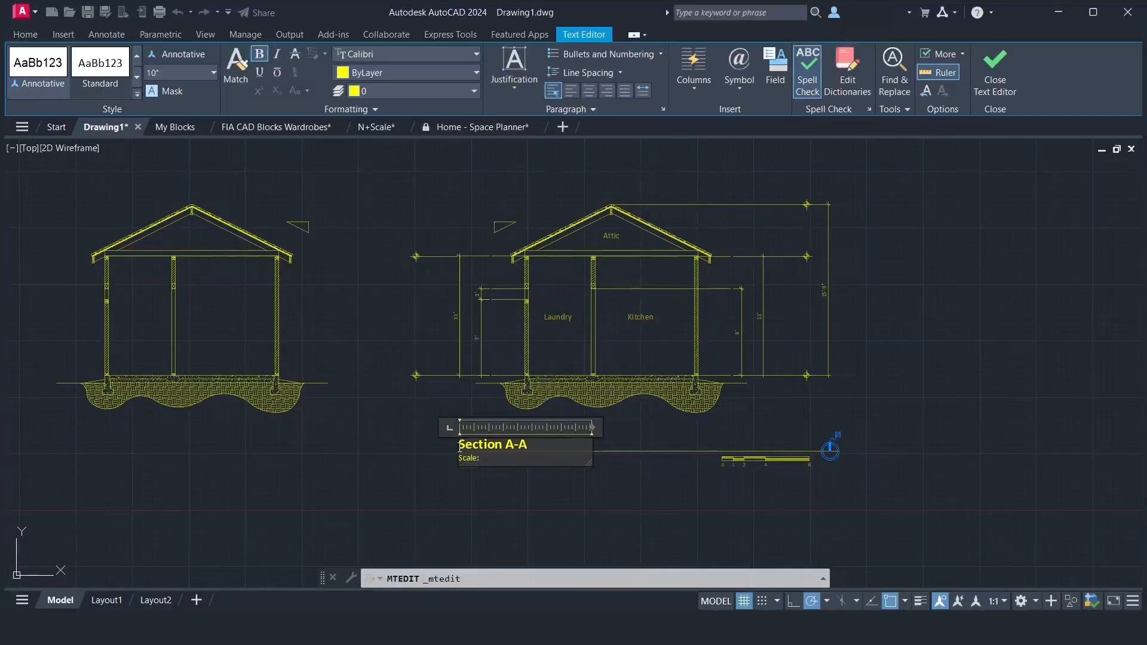
left_click(992, 73)
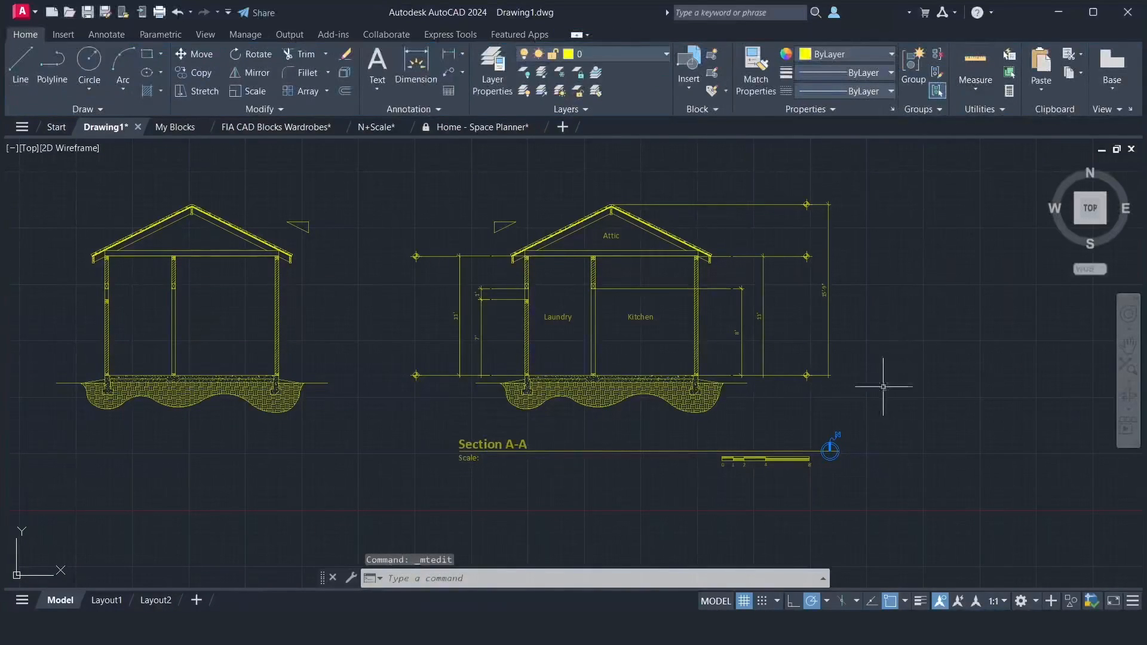
- Delete the north symbol at the end of the Section A-A title line
left_click(817, 411)
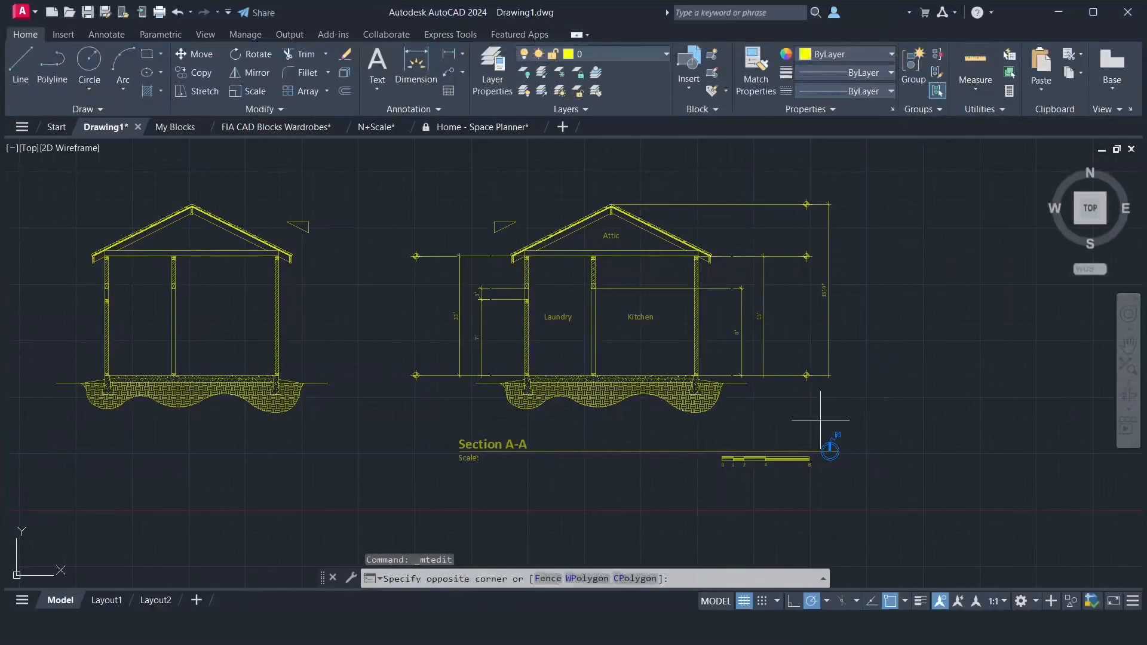
left_click(856, 468)
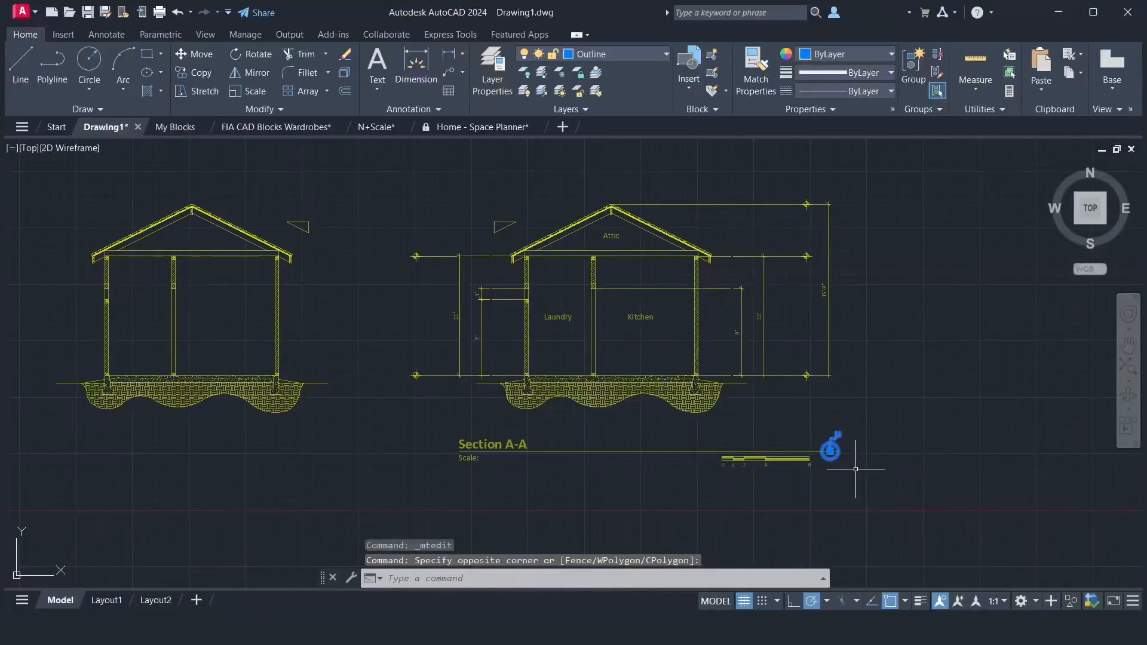
key("Delete")
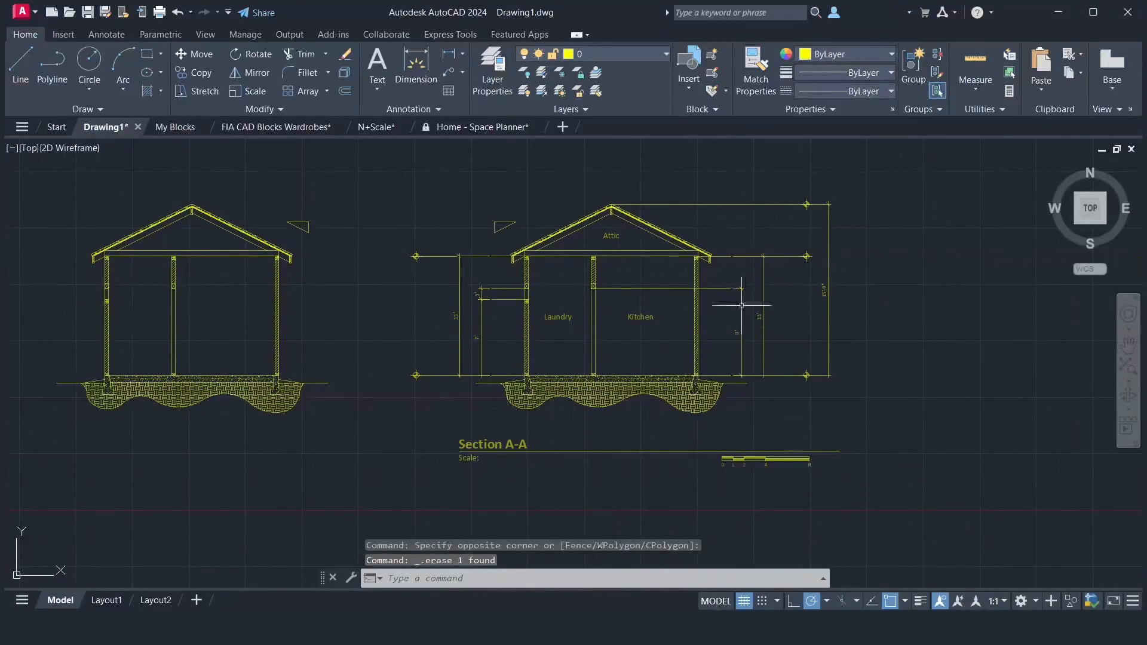
- Copy the Kitchen label to just above the roof-eave level line, beside the level marker right of the section
scroll(726, 265, "up", 5)
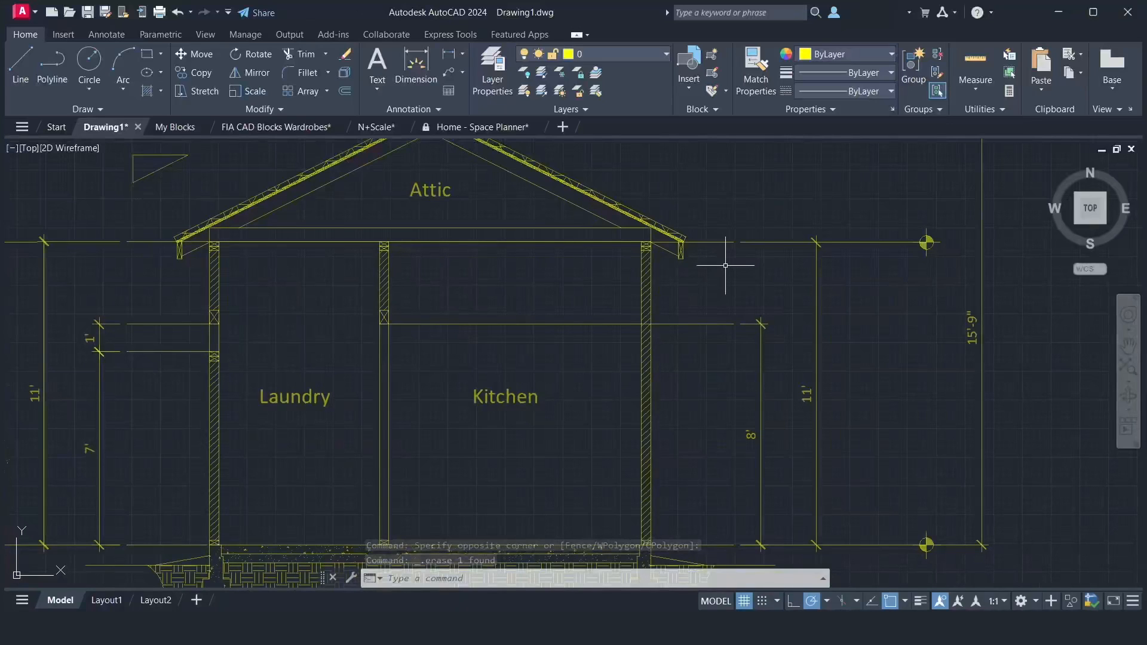
left_click(514, 397)
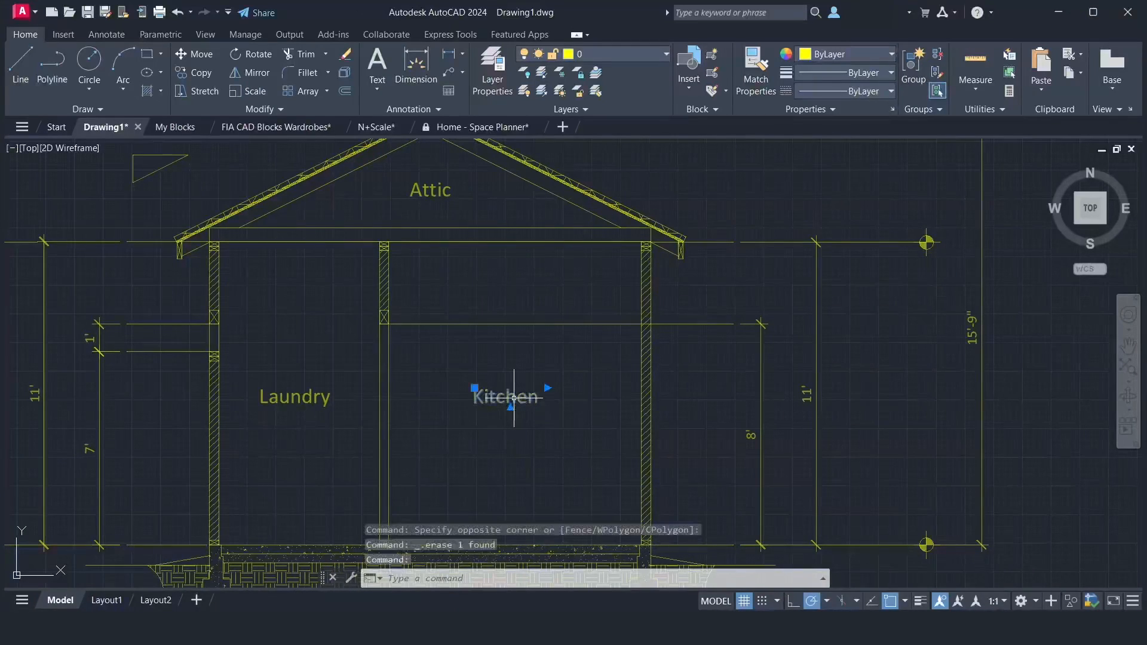
type("co")
key("Return")
left_click(530, 417)
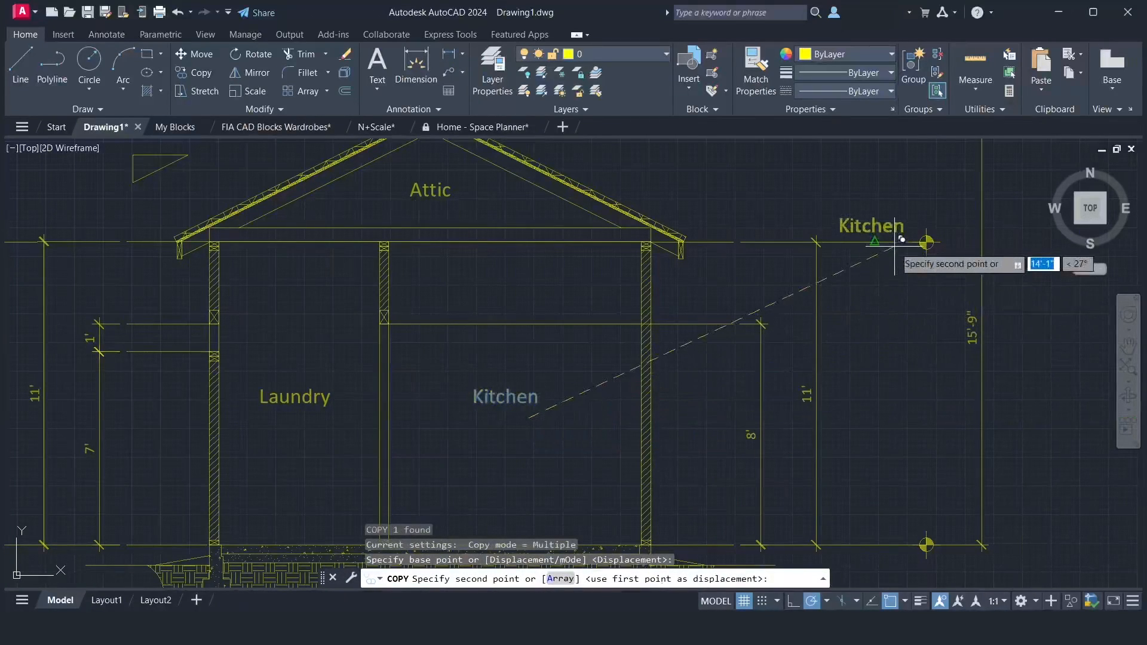
left_click(874, 241)
key("Return")
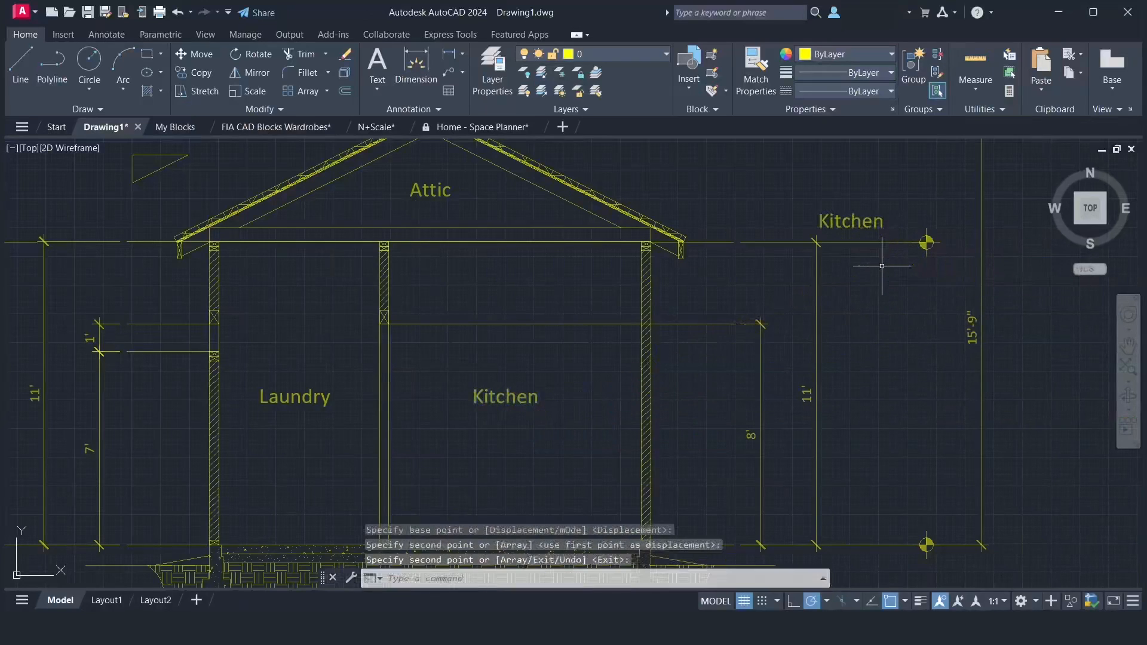
- Change the copied Kitchen label beside the roof-eave level marker to "TOP PLATE" and widen its text box to fit on one line
double_click(860, 224)
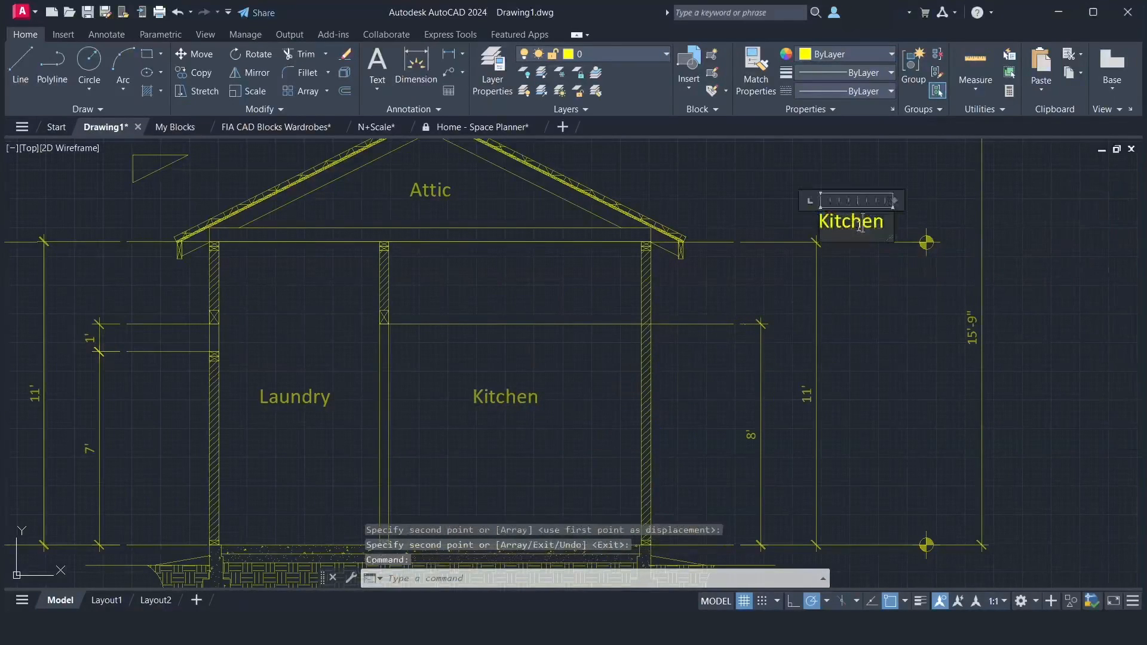
left_click_drag(884, 224, 814, 218)
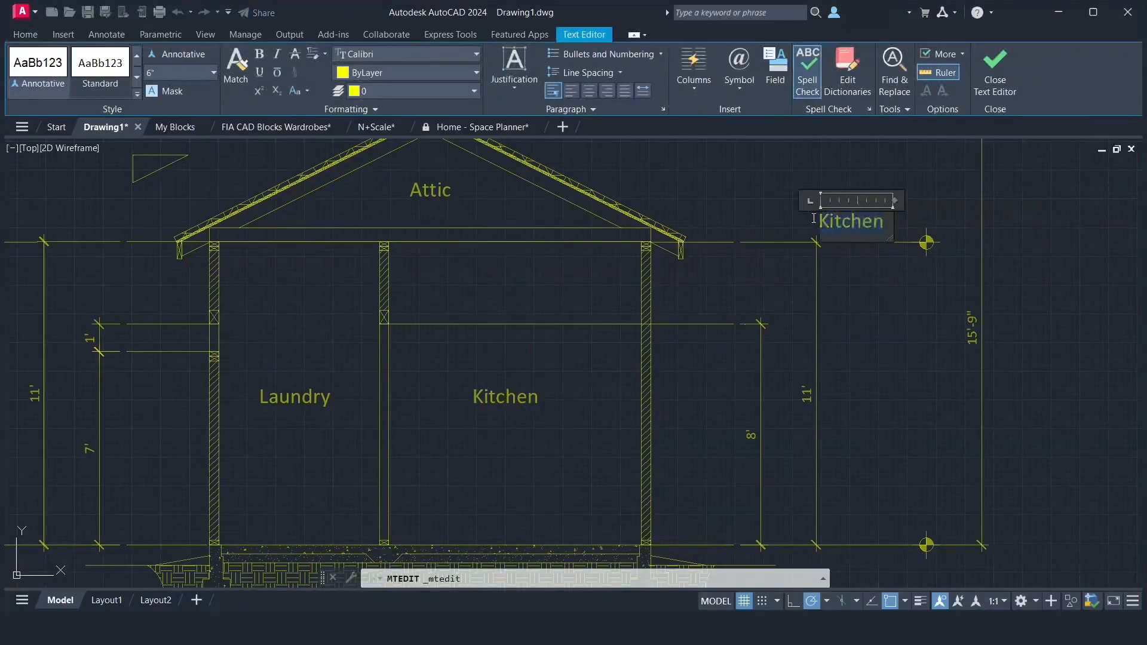
type("TOP PL")
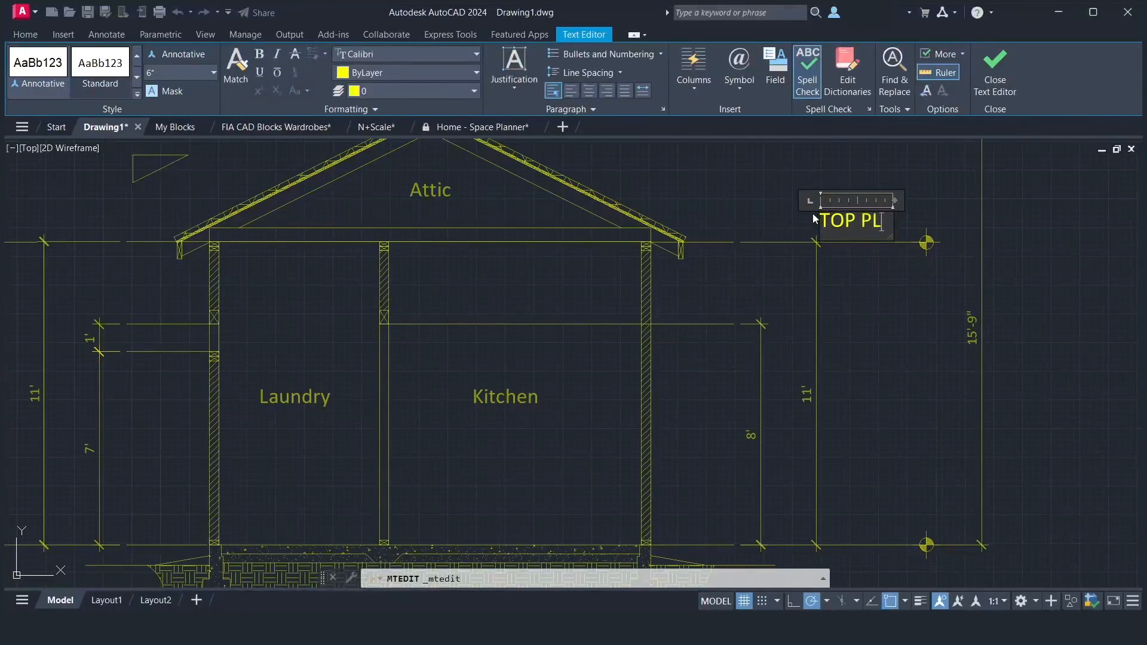
type("ATE")
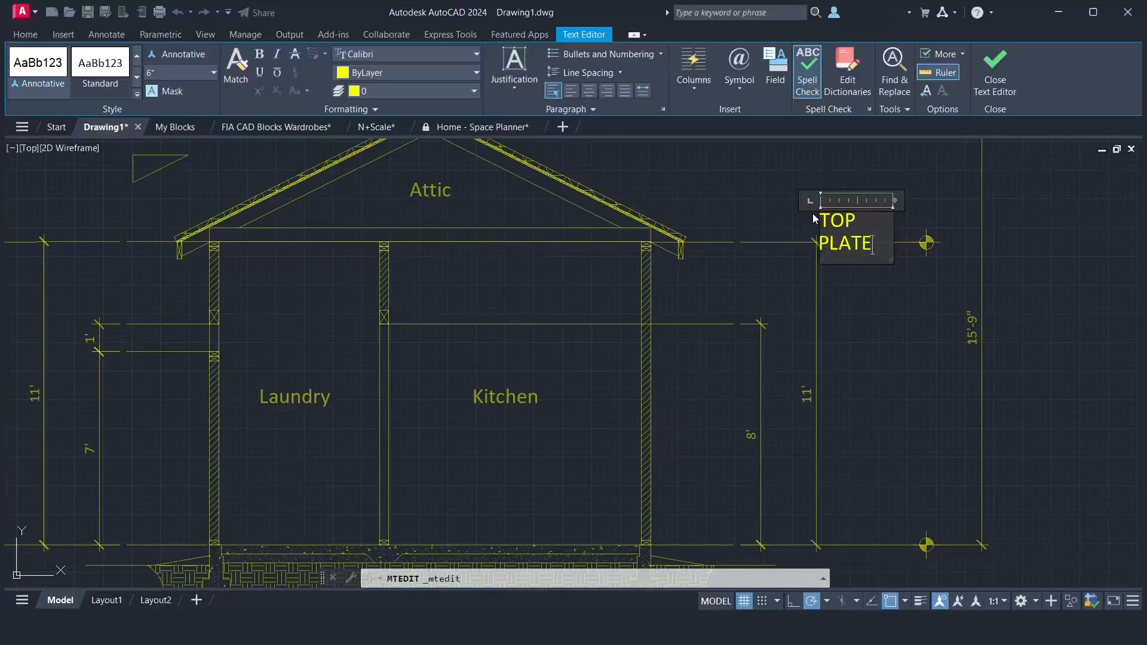
left_click_drag(892, 232, 924, 232)
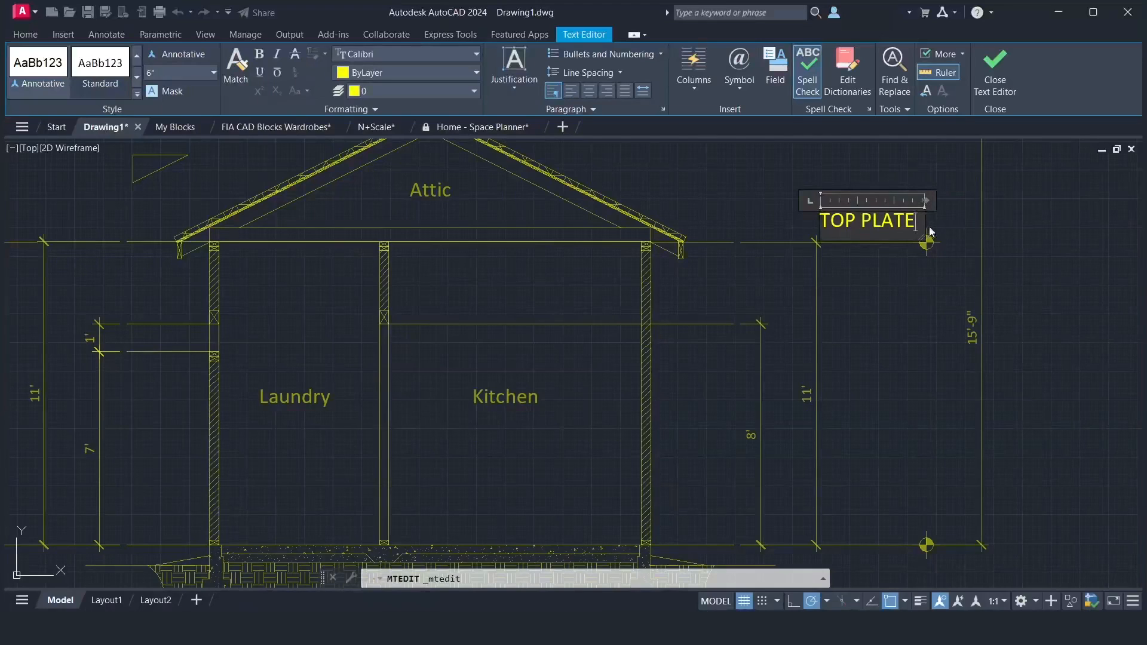
left_click(994, 71)
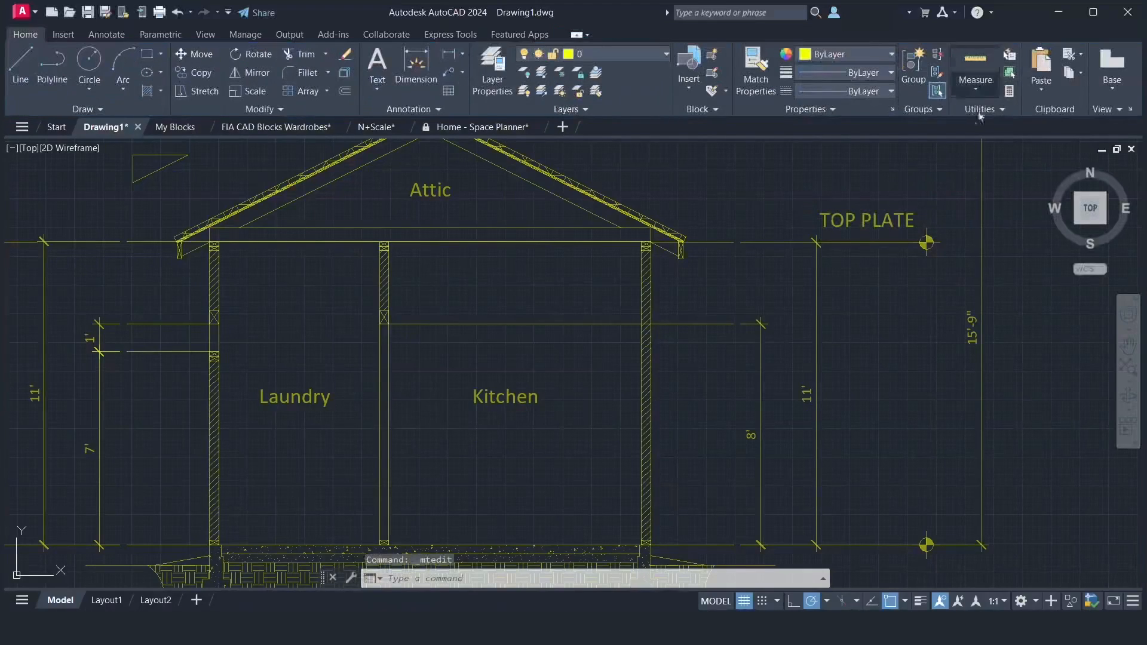
- Move the TOP PLATE label about 3" down, closer to the eave level line and its marker
left_click(899, 216)
type("M")
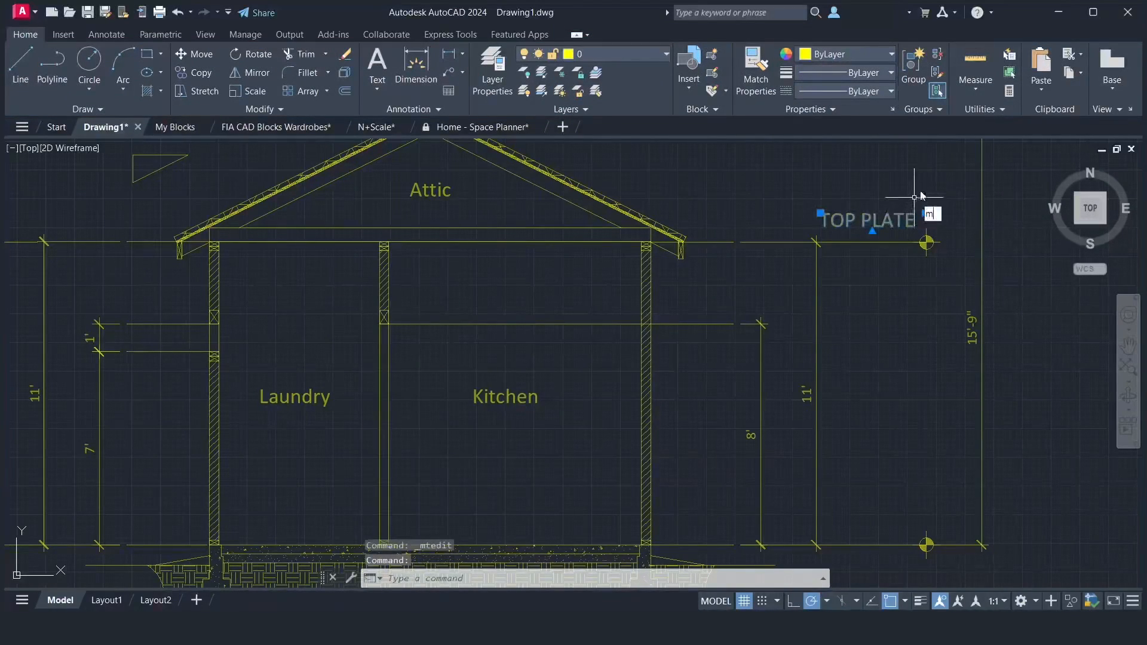
key("Return")
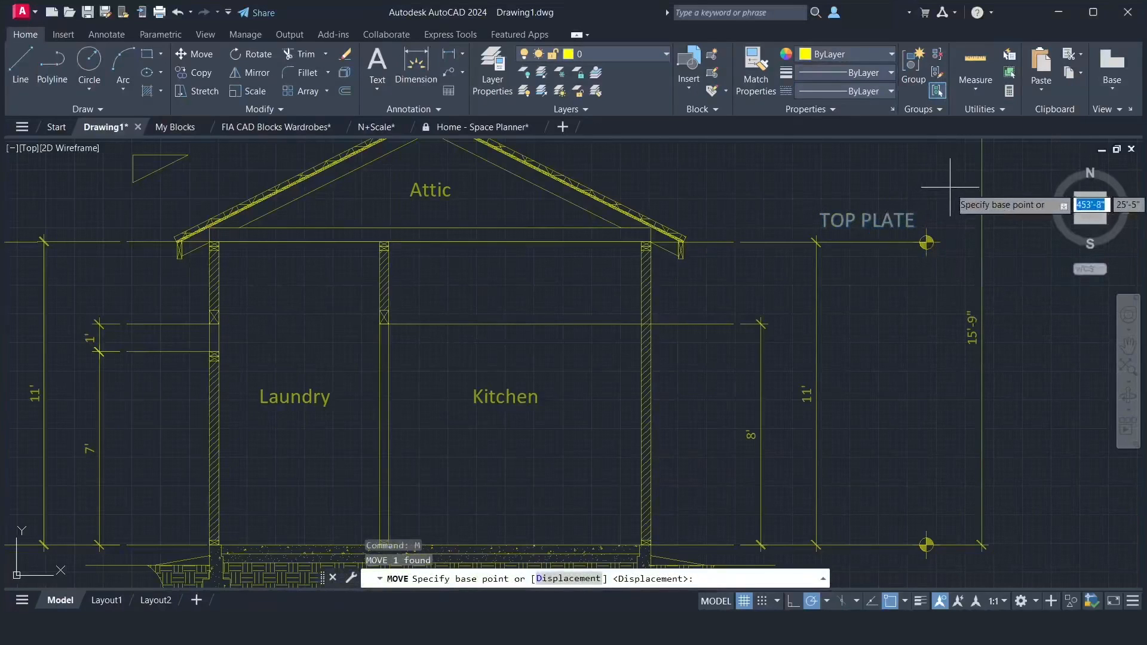
left_click(950, 188)
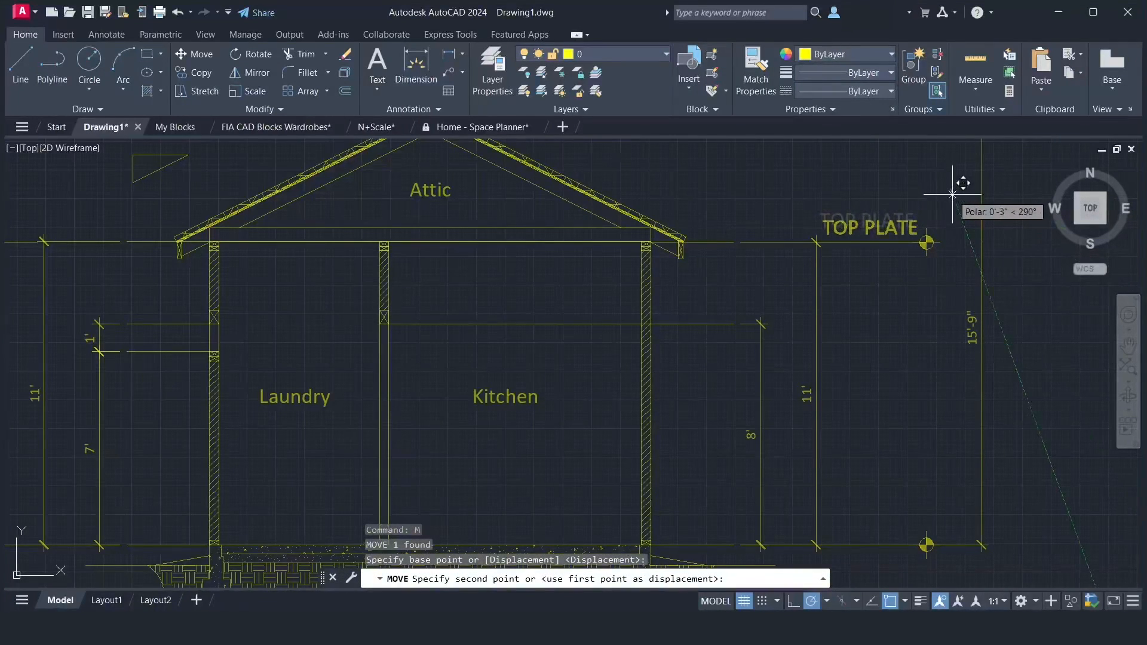
left_click(953, 194)
- Copy the TOP PLATE label to the ridge and floor level markers right of the section, using the eave marker's centre as base point
scroll(953, 194, "down", 2)
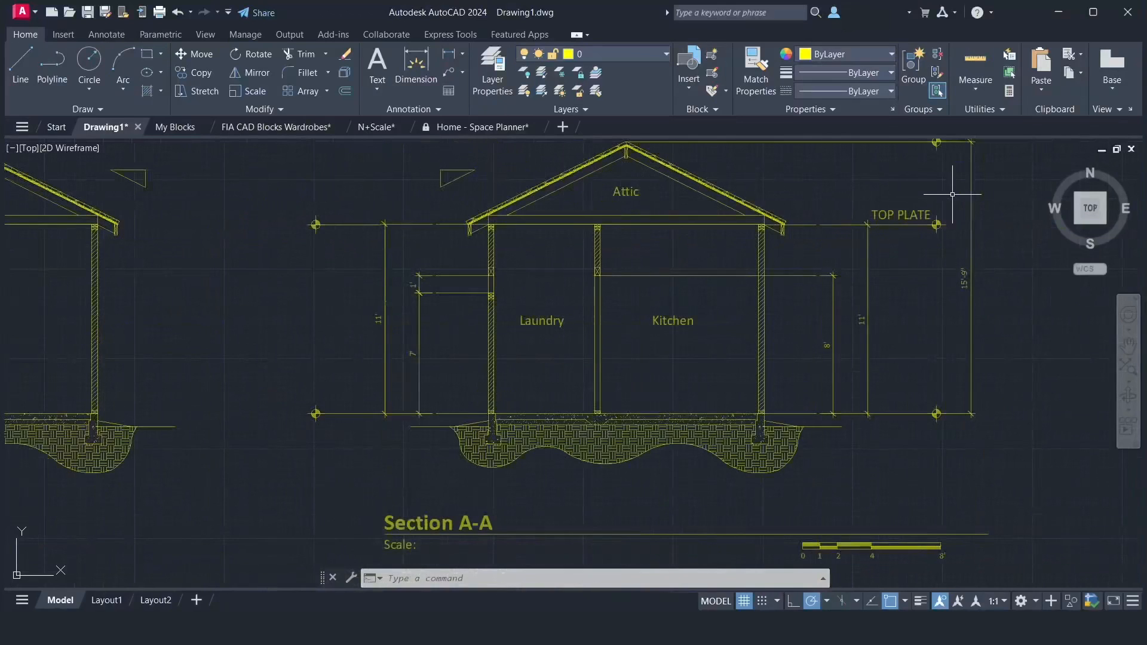
left_click(1129, 345)
mouse_move(1050, 380)
left_mouse_down()
mouse_move(1032, 404)
mouse_move(1027, 449)
left_mouse_up()
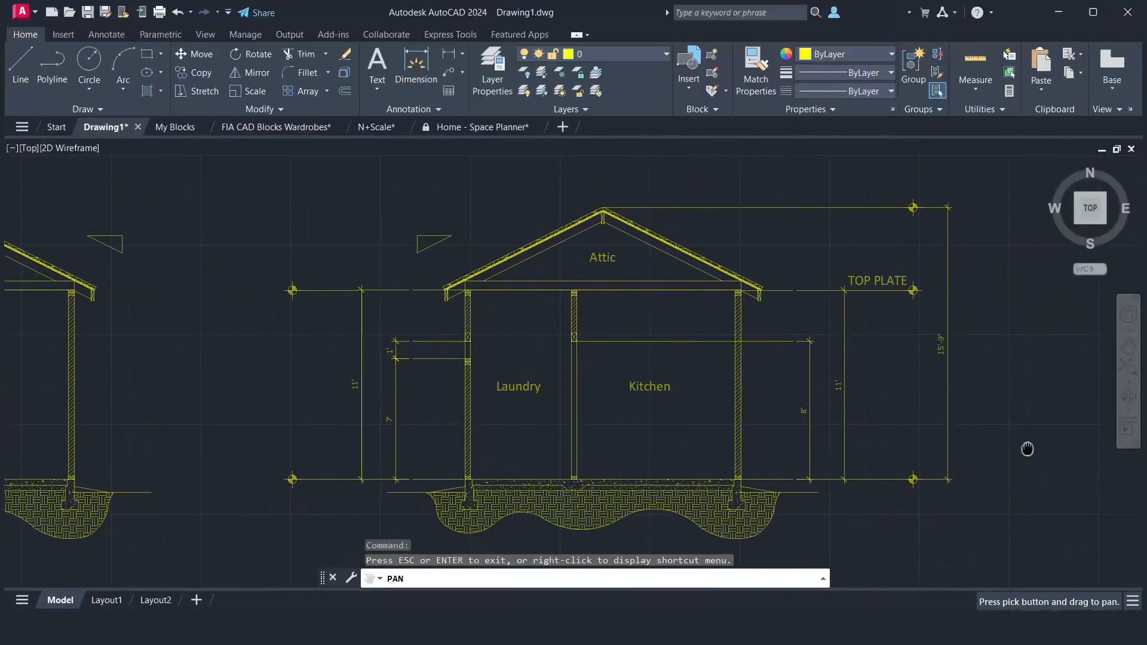
right_click(1018, 424)
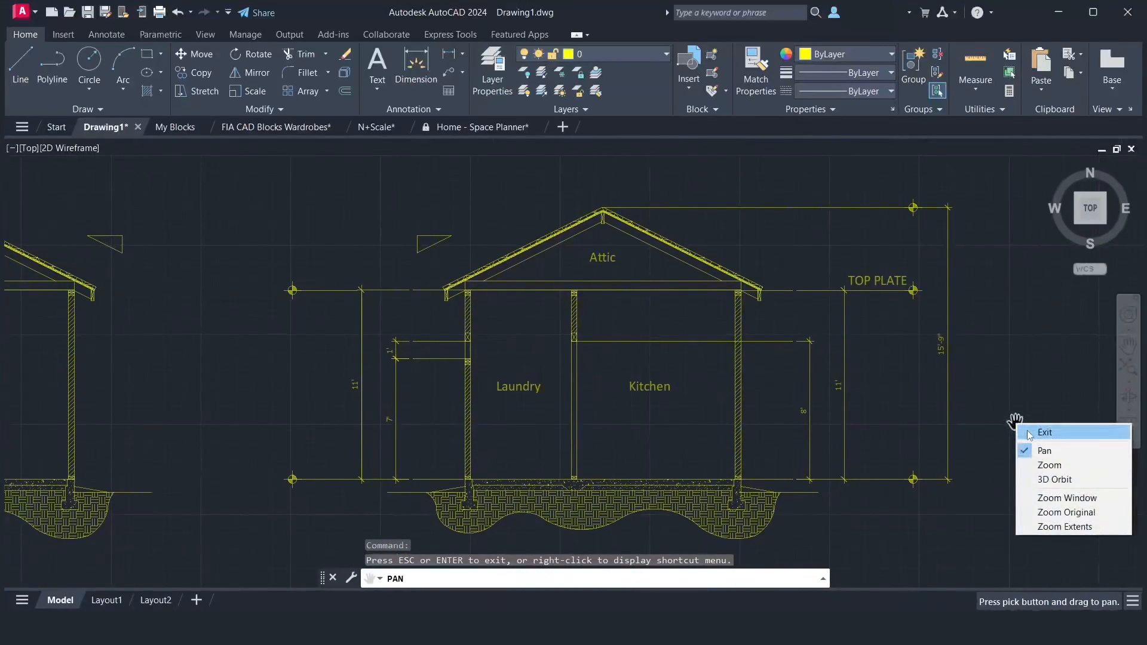
left_click(1027, 427)
left_click(889, 280)
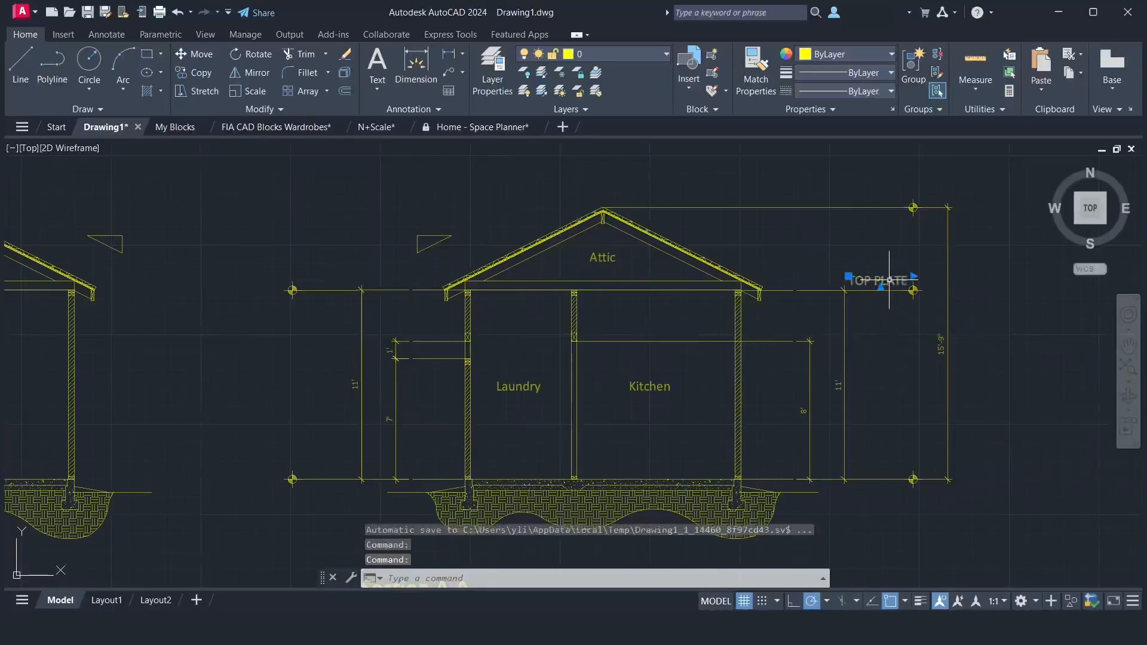
type("co")
key("Return")
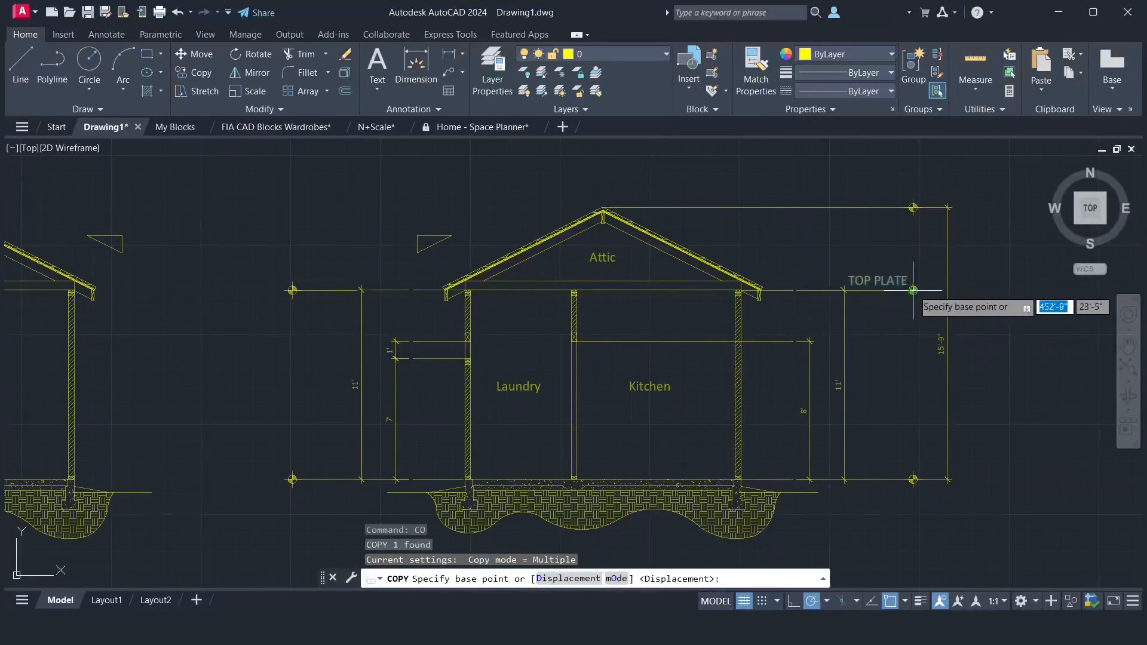
left_click(913, 290)
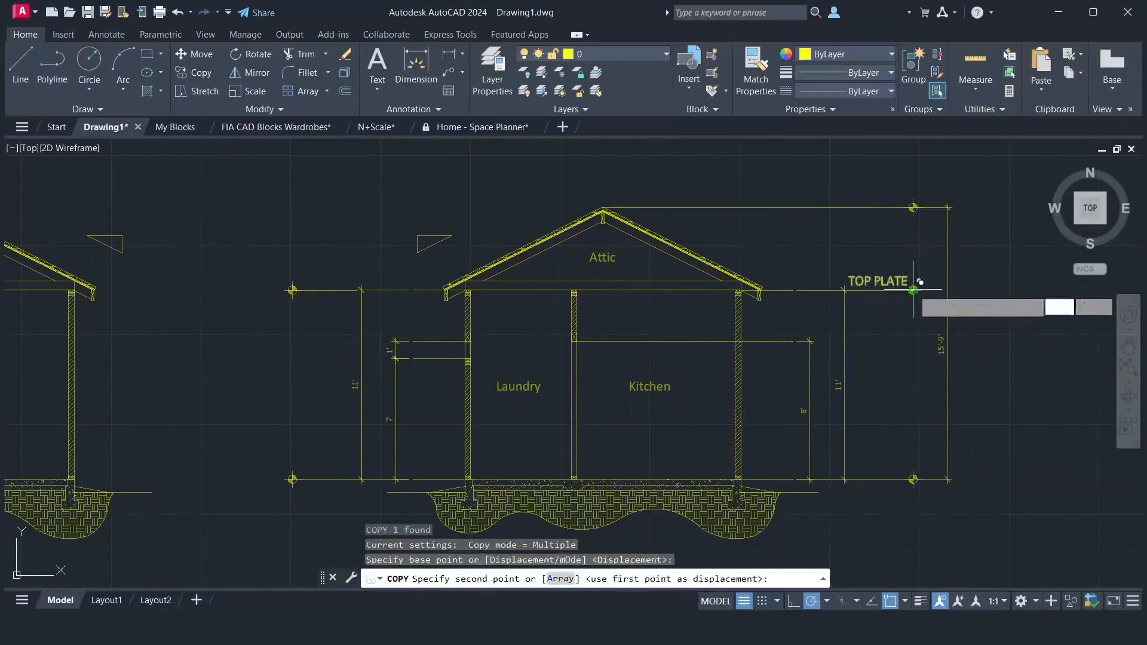
left_click(913, 207)
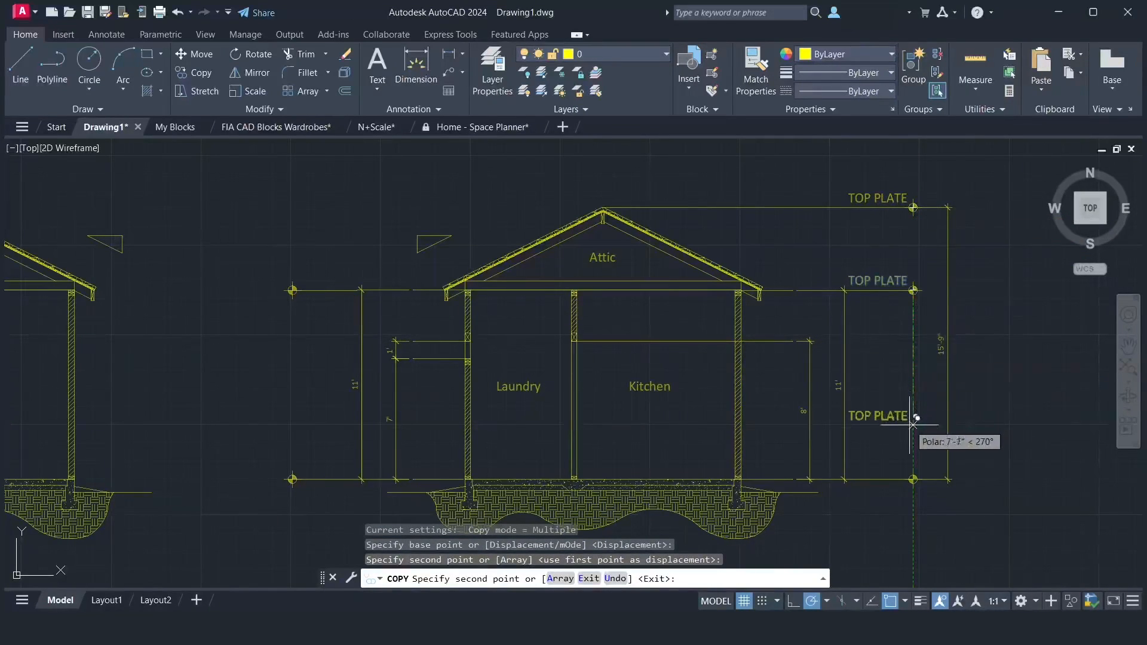
left_click(913, 478)
key("Return")
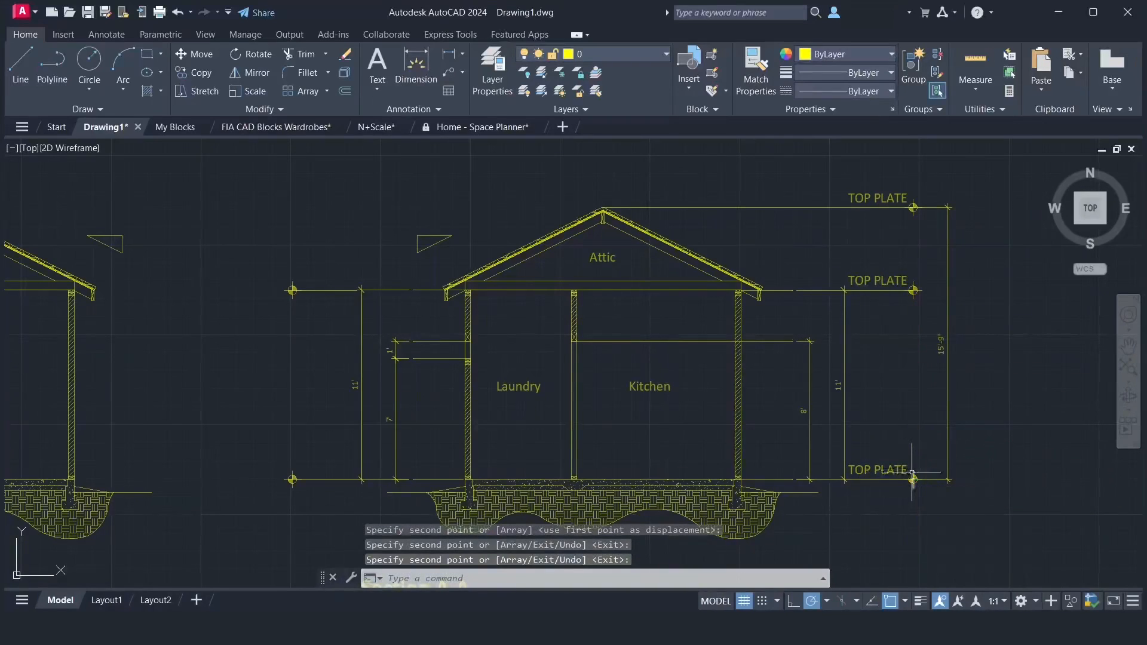
- Change the floor-level label to "FIN. FLOOR" and the ridge-level label to "BUILDING HEIGHT", widening the latter's text box to about 6'-6"
double_click(881, 470)
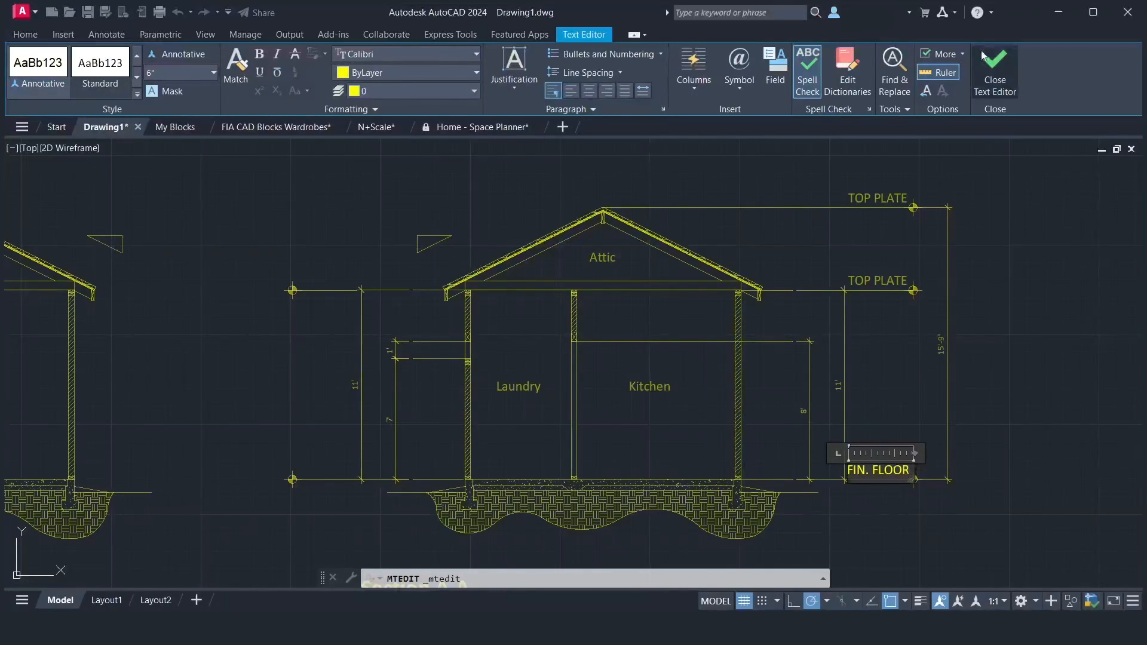
left_click(995, 71)
left_click(884, 195)
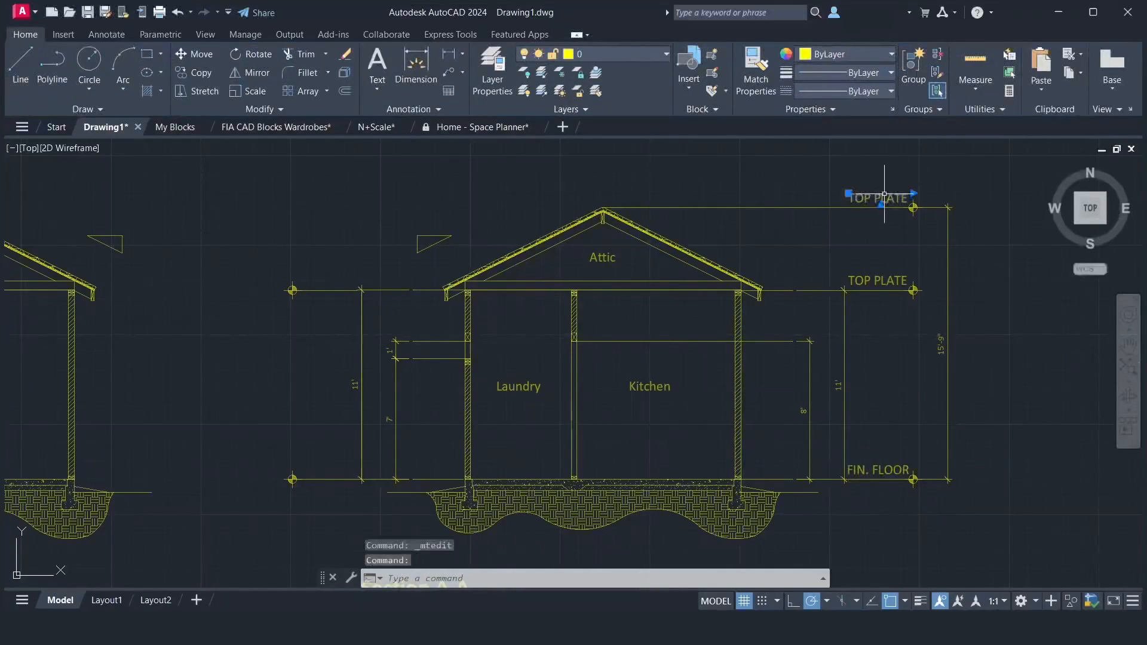
double_click(884, 197)
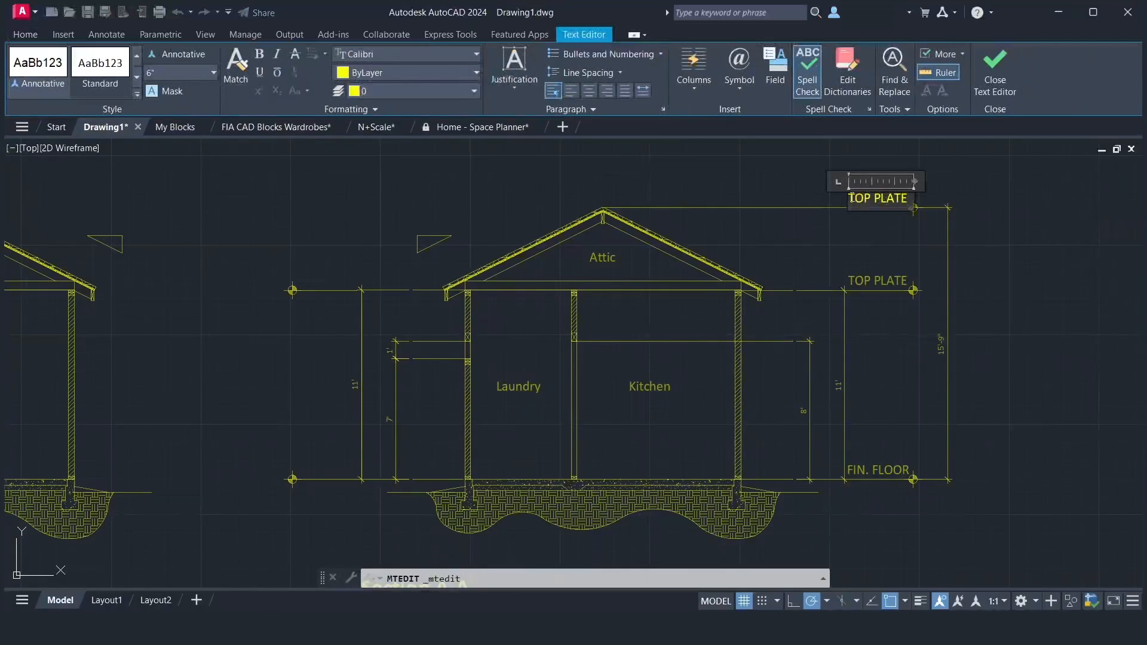
type("BUILDING HEIGHT")
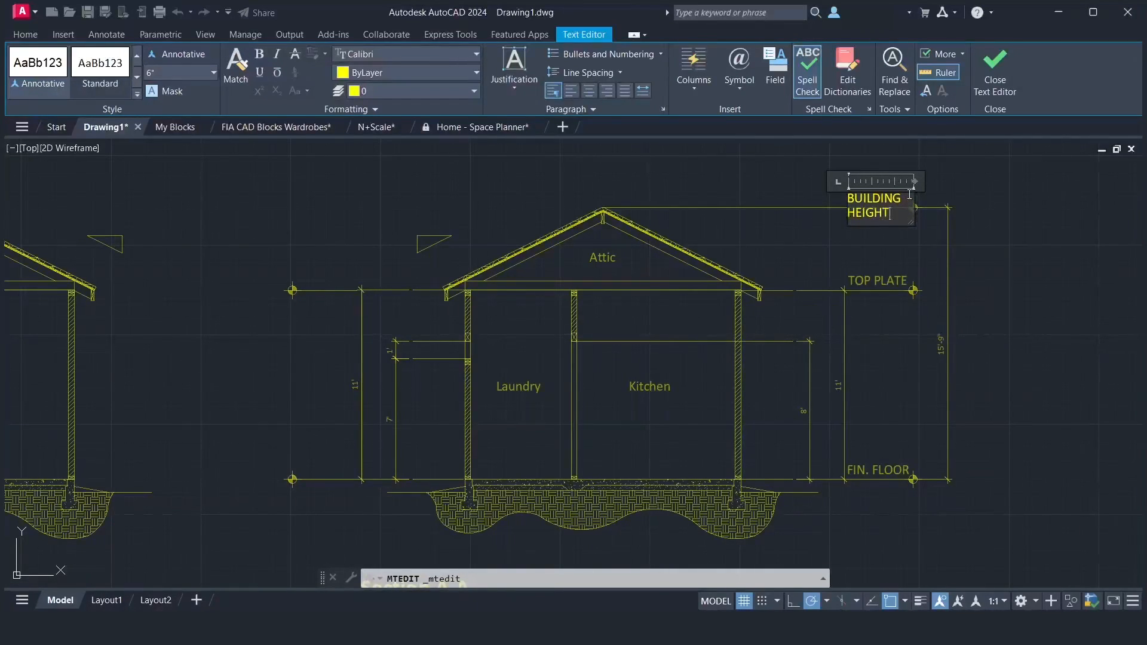
left_click_drag(913, 203, 959, 206)
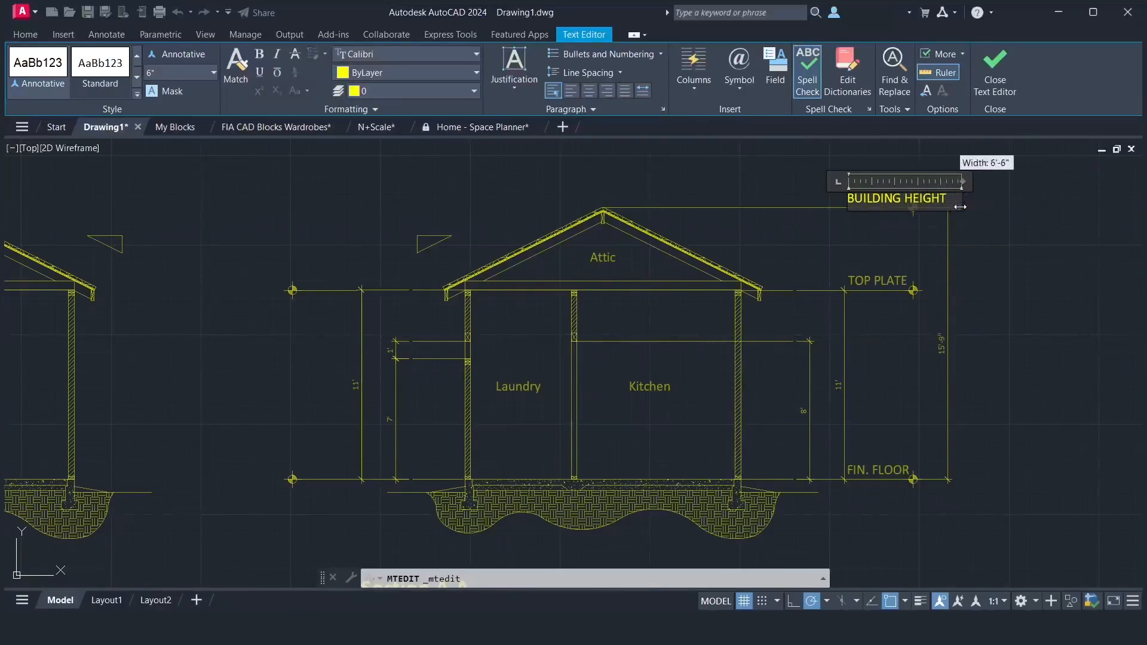
left_click(1002, 72)
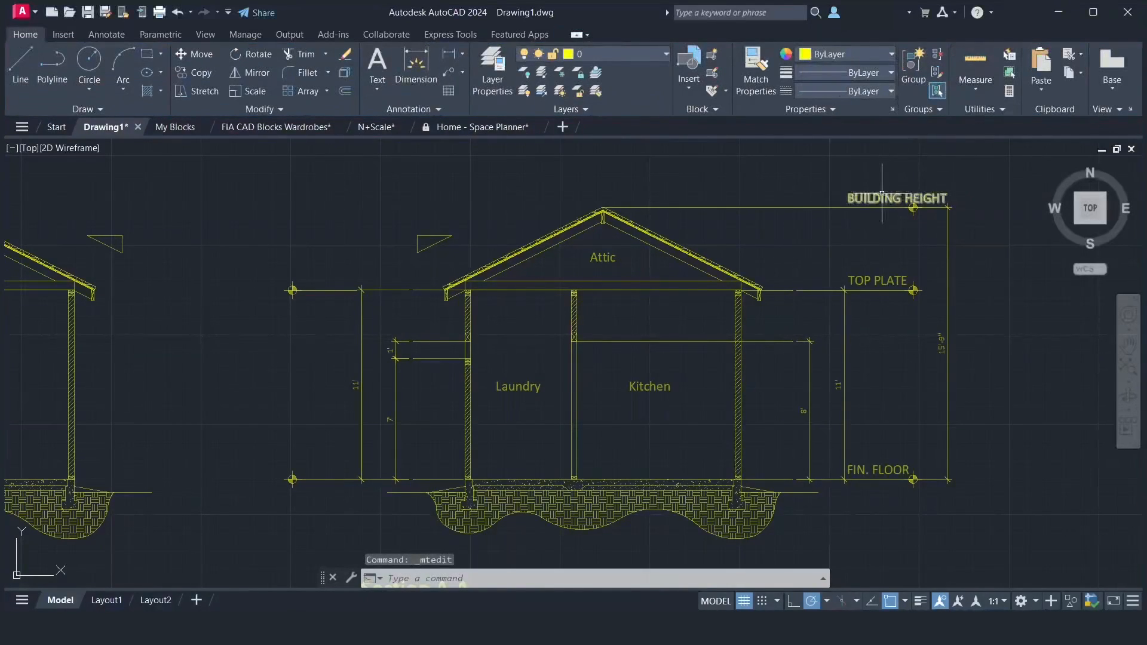
- Move the BUILDING HEIGHT label horizontally toward the roof so it ends just before the ridge level marker
left_click(881, 195)
key("Return")
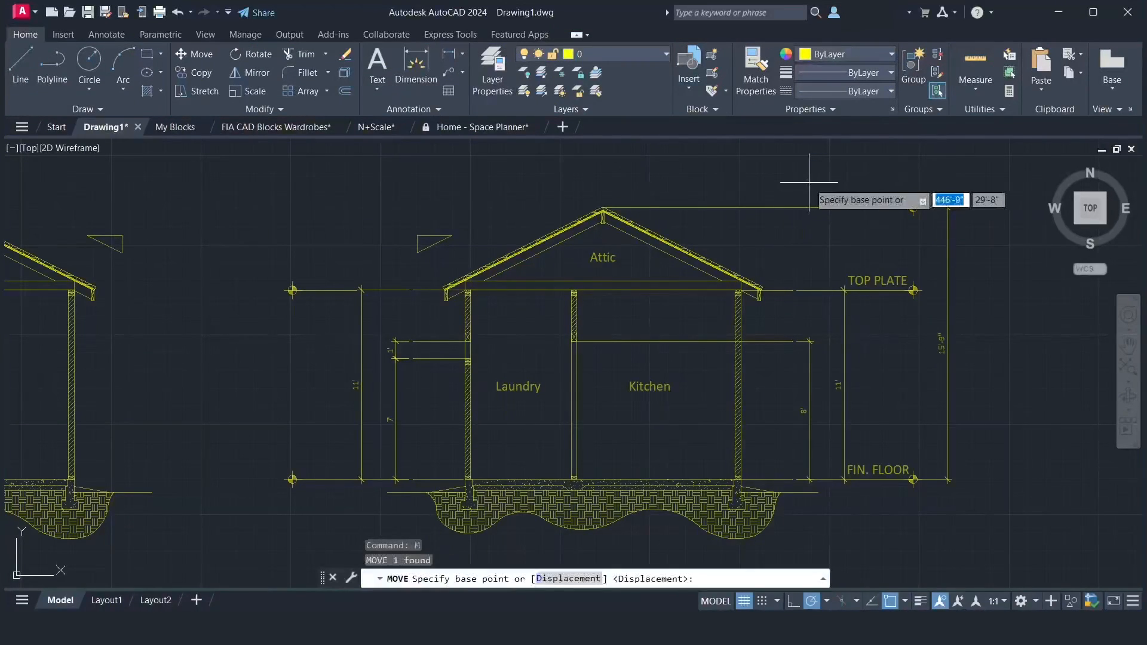
left_click(788, 237)
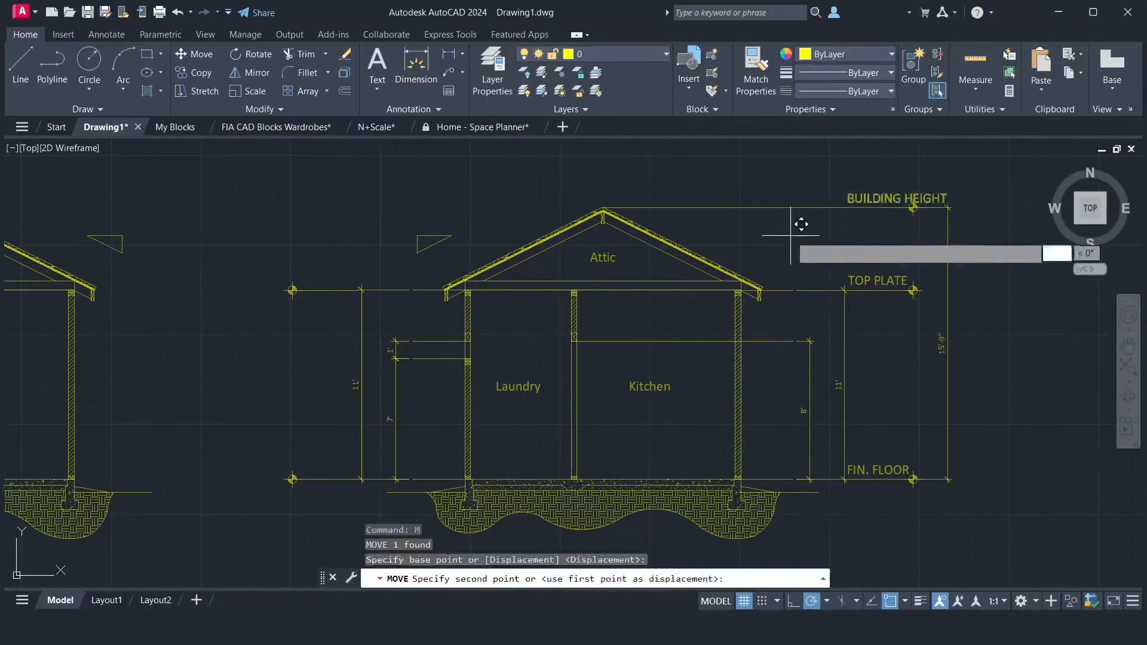
left_click(750, 232)
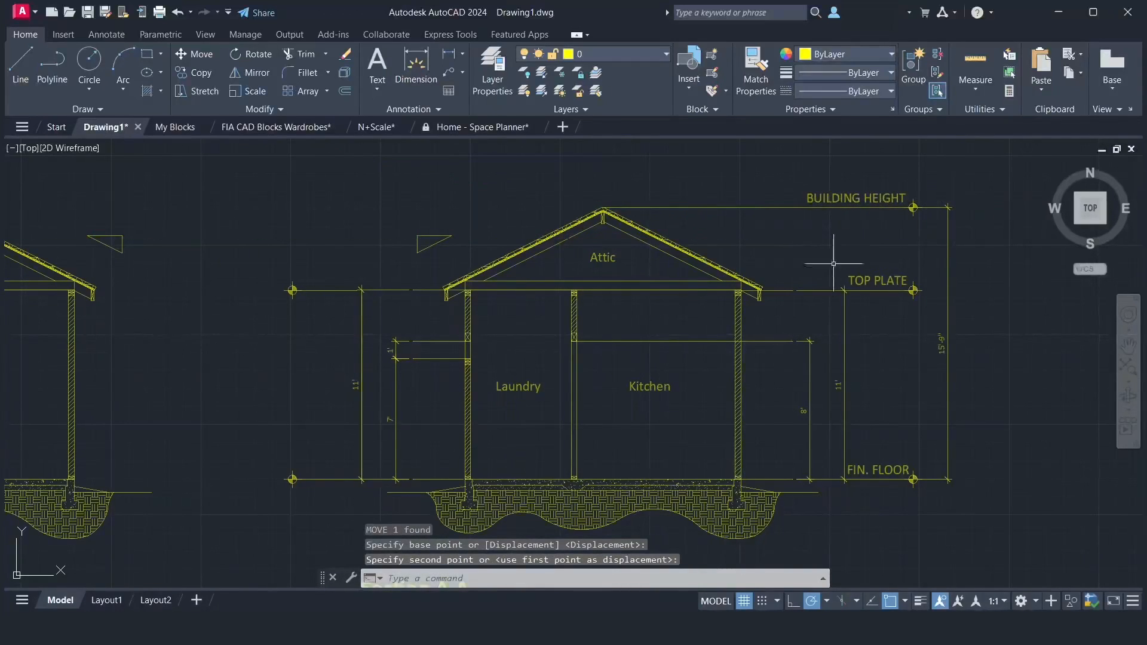
- Copy the TOP PLATE and FIN. FLOOR labels together to the matching level markers on the laundry side of the section
left_click(872, 276)
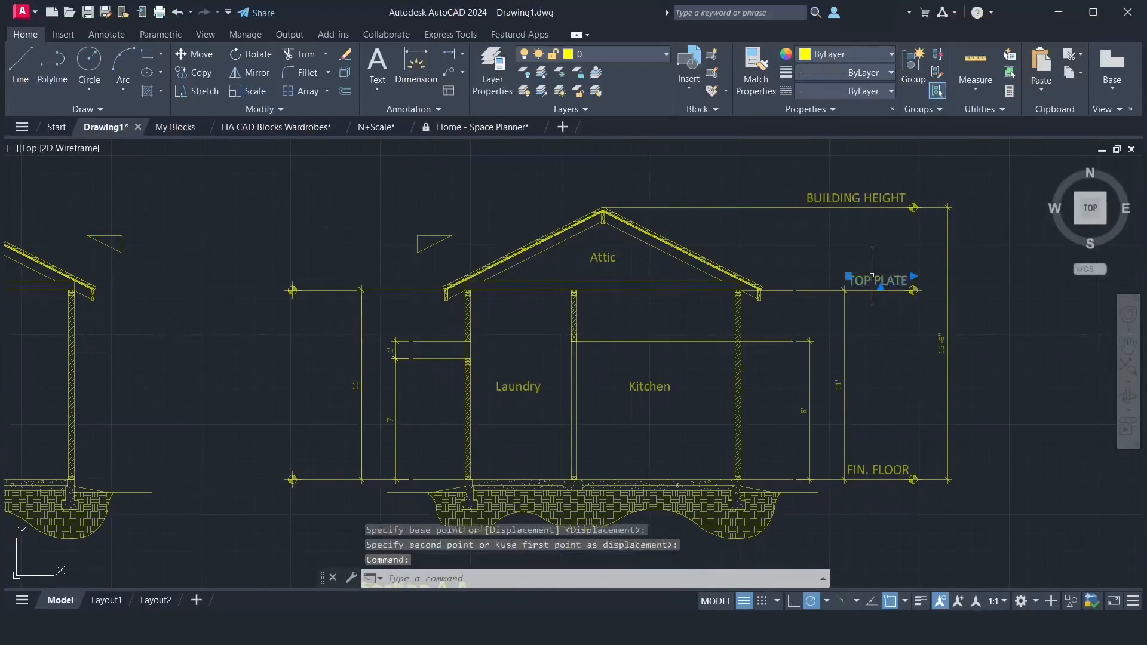
left_click(865, 460)
type("co")
key("Return")
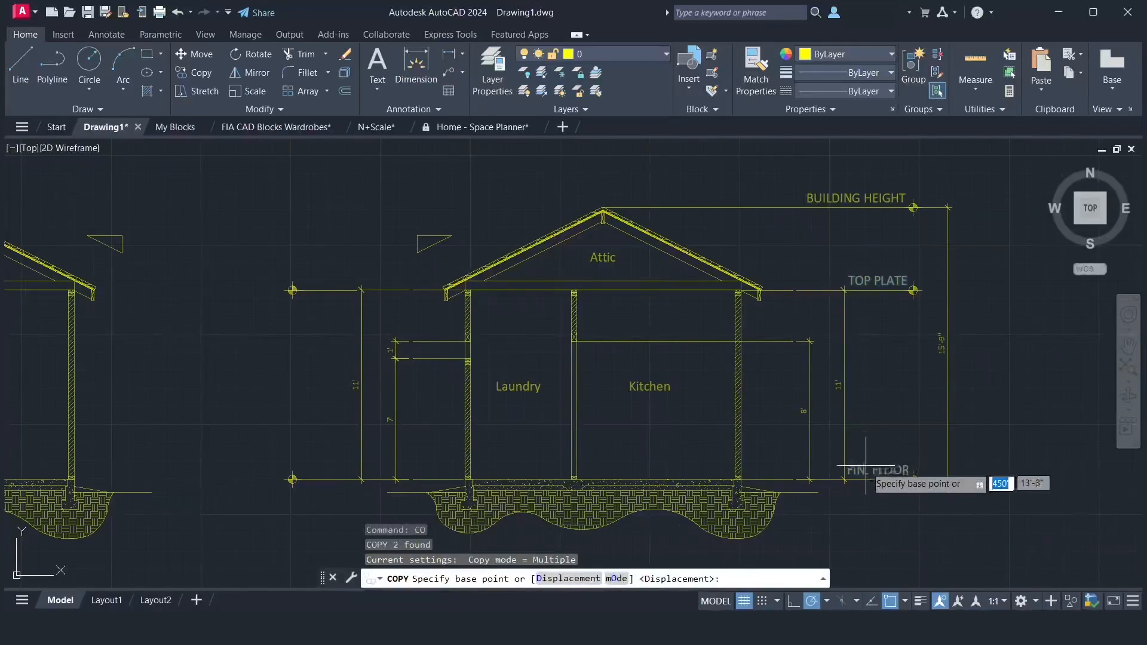
left_click(896, 494)
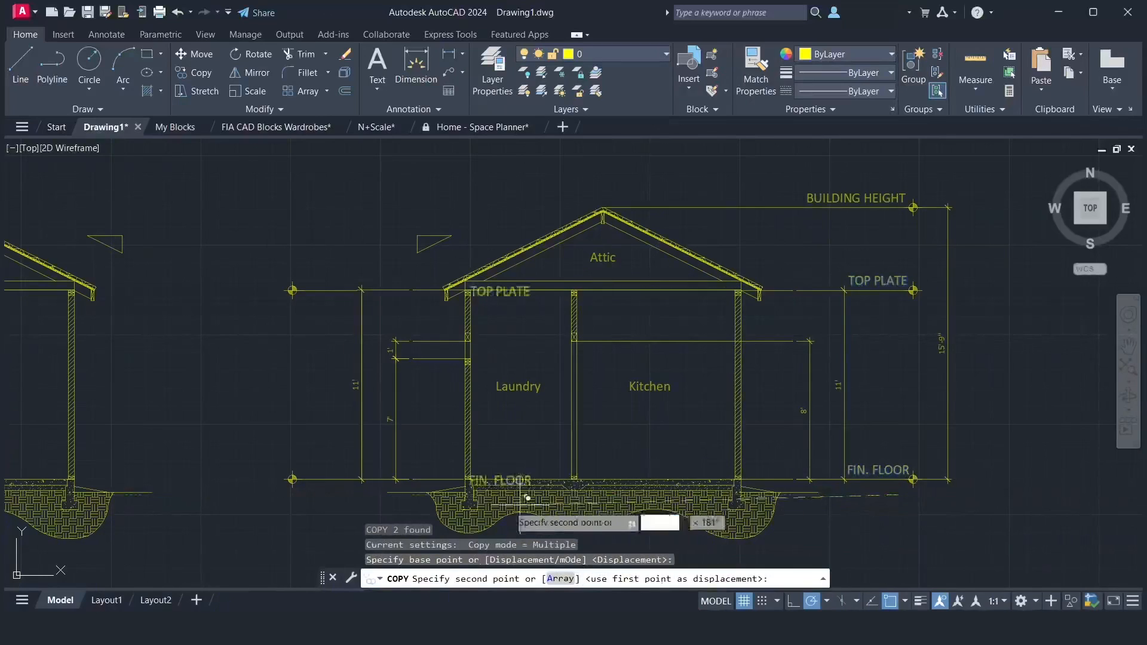
left_click(347, 494)
key("Return")
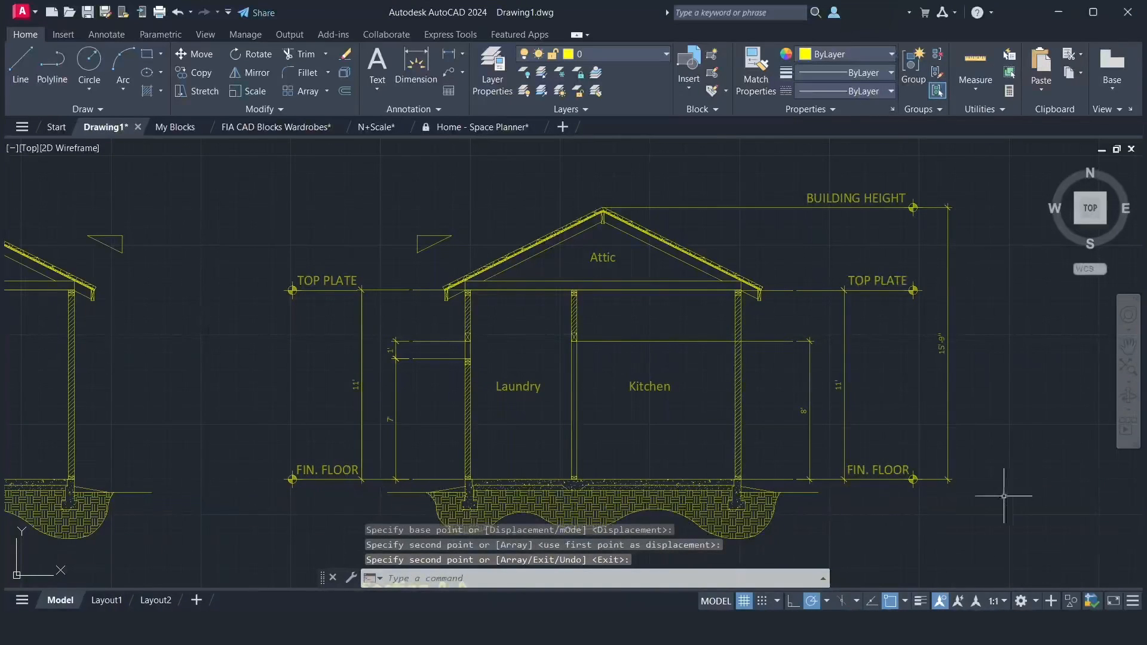
scroll(1024, 452, "down", 2)
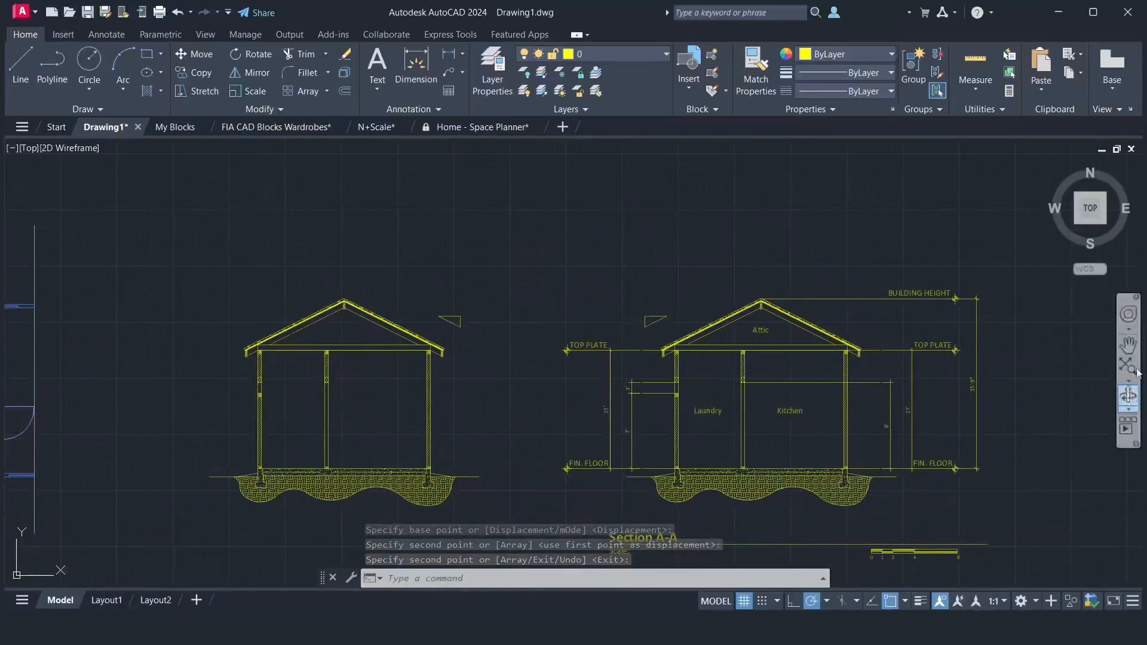
left_click(1128, 346)
mouse_move(1066, 387)
left_mouse_down()
mouse_move(1016, 404)
mouse_move(960, 384)
mouse_move(904, 346)
mouse_move(897, 306)
left_mouse_up()
right_click(897, 306)
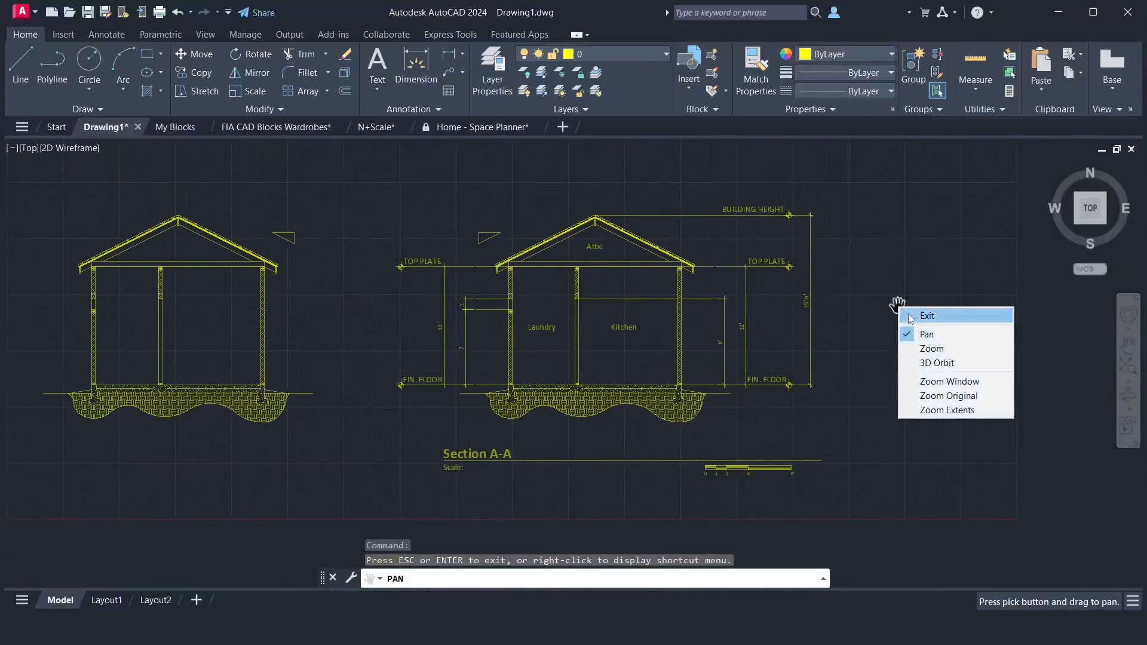
left_click(926, 316)
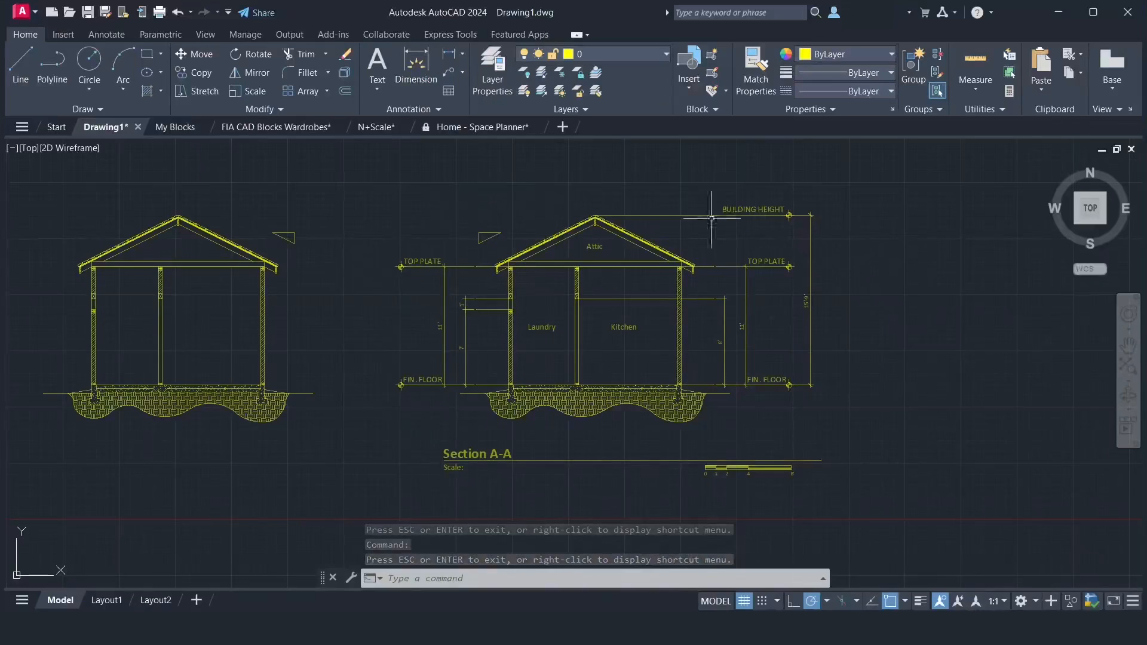
middle_click_drag(396, 215, 396, 227)
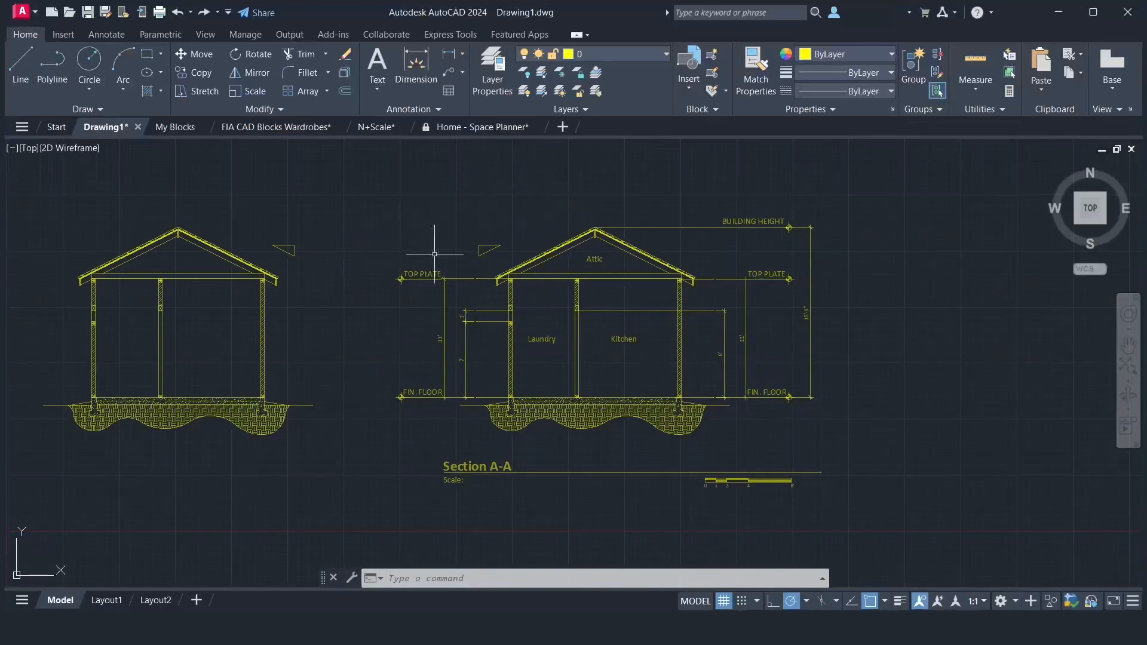
scroll(464, 265, "up", 3)
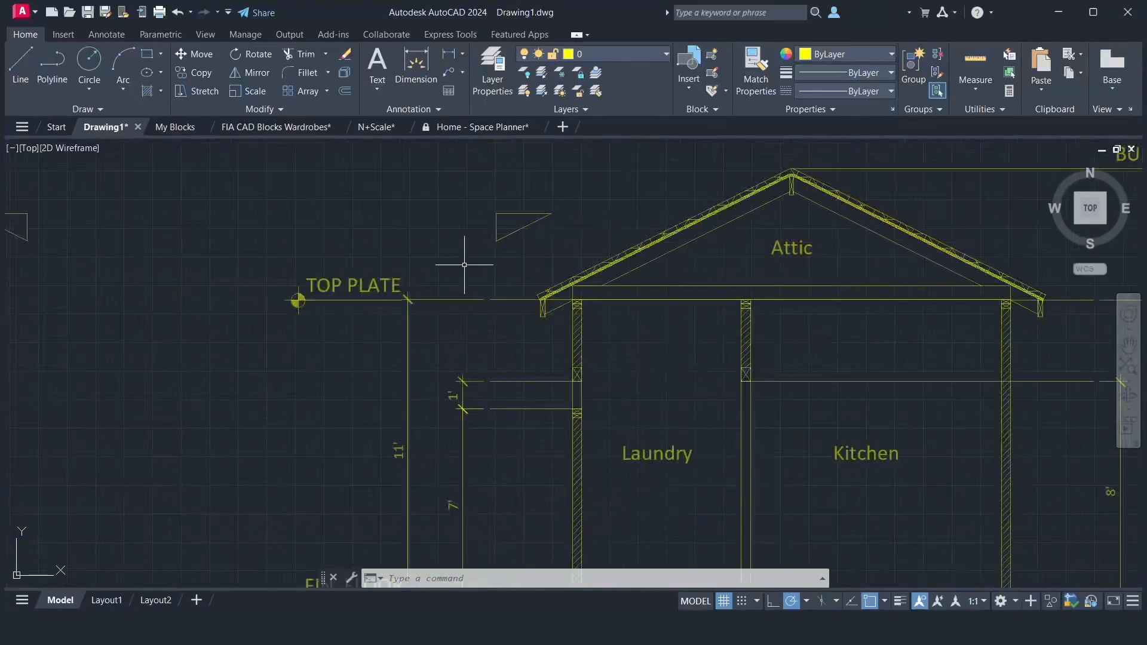
- Copy the TOP PLATE label to just above the roof pitch triangle near the laundry-side eave and change the copy's text to "12"
left_click(374, 285)
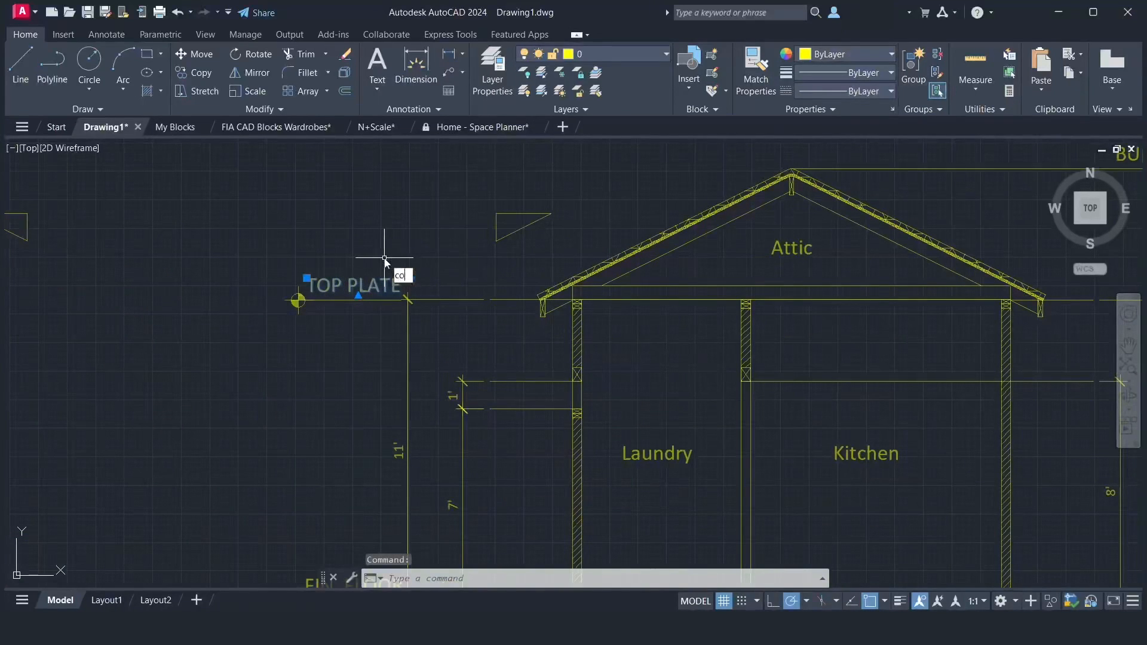
key("Return")
left_click(358, 259)
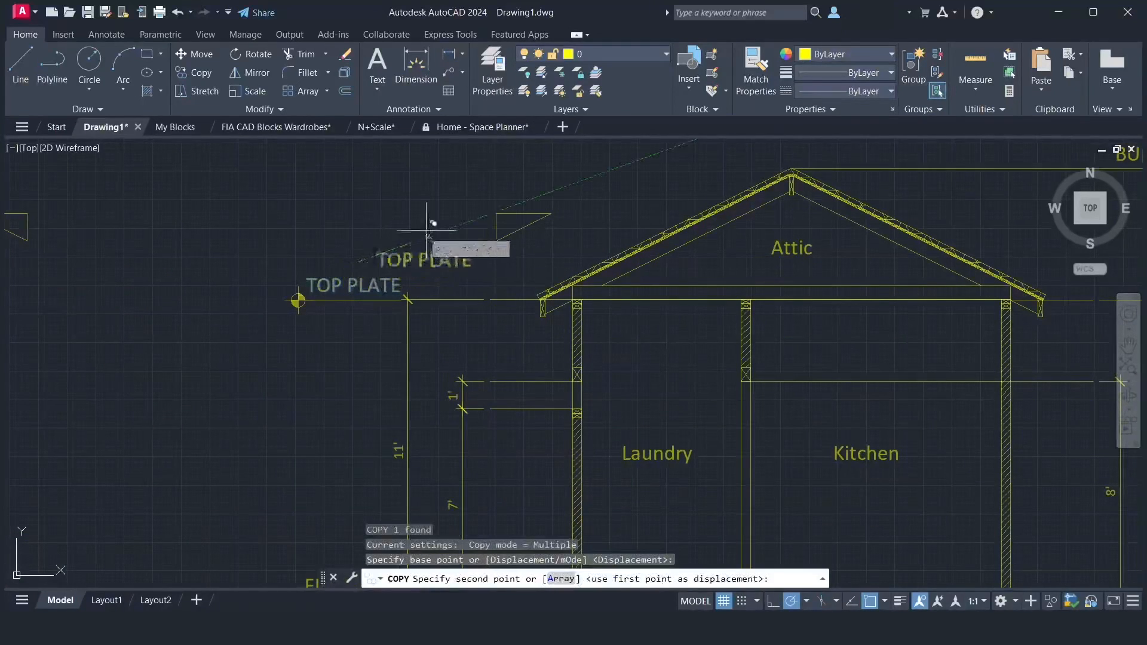
left_click(530, 173)
key("Return")
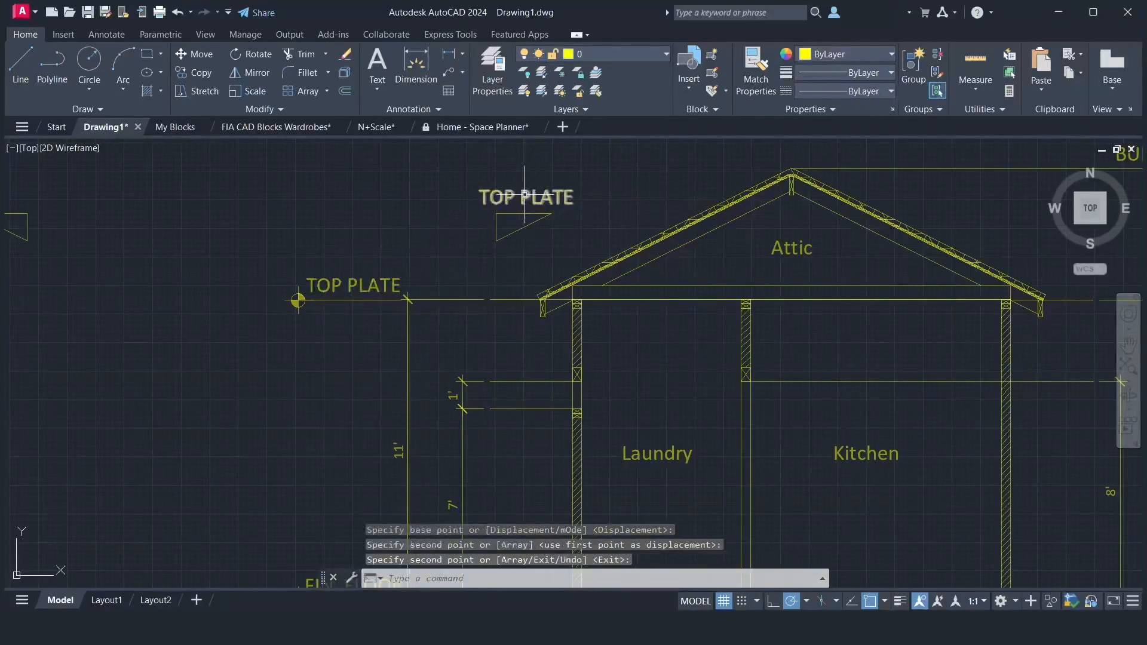
double_click(521, 198)
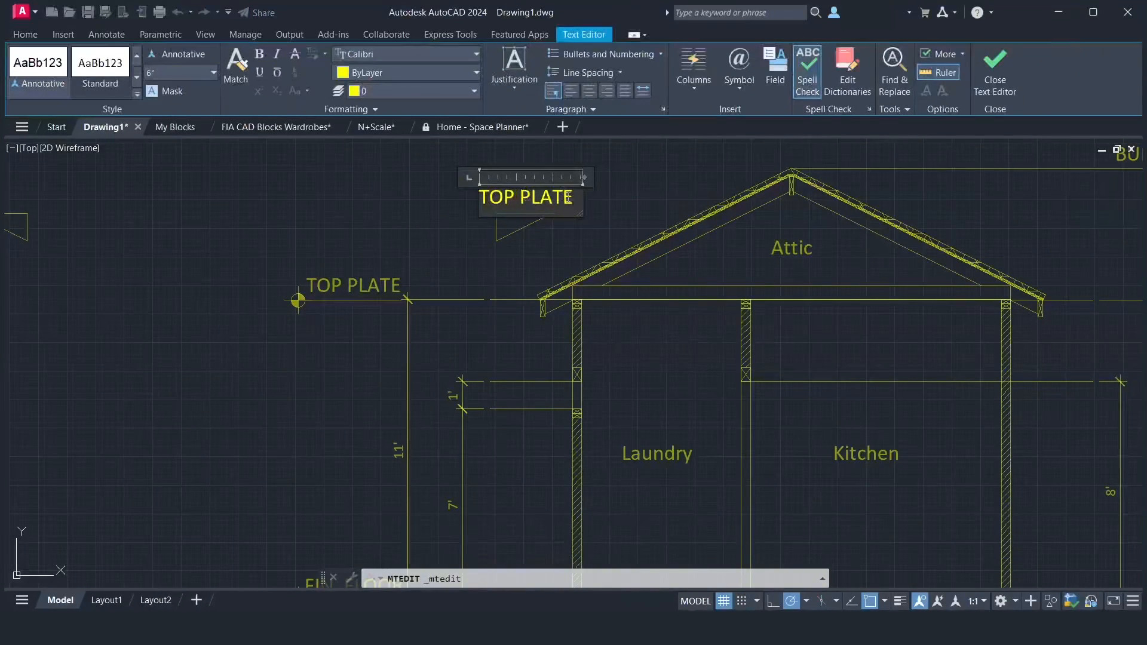
left_click_drag(573, 199, 470, 198)
type("12")
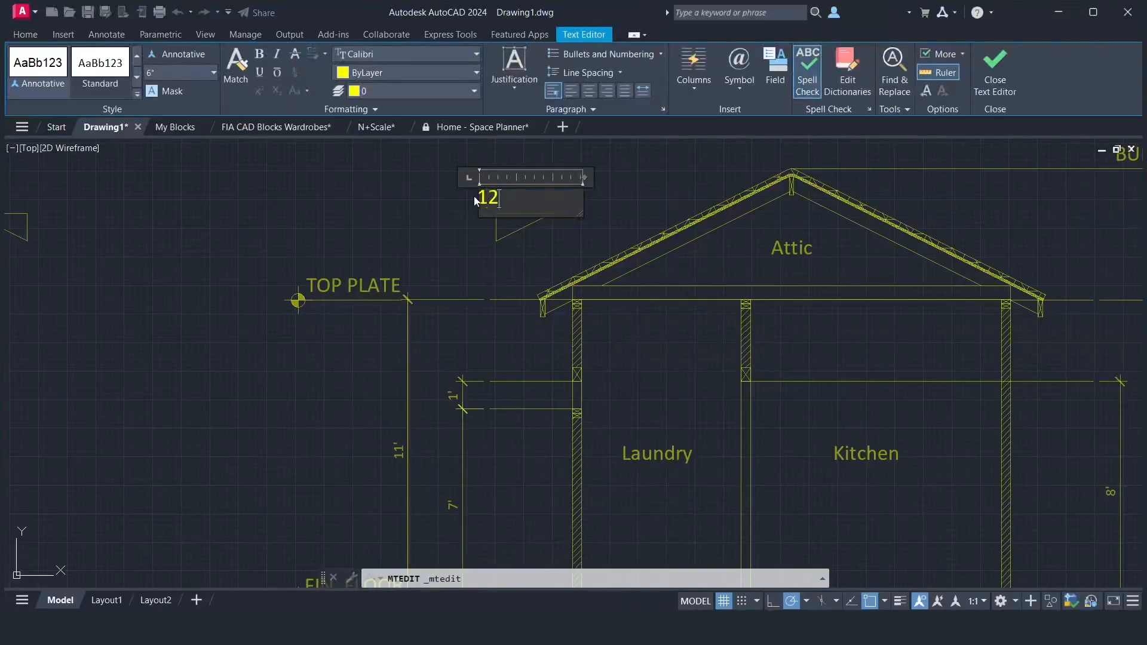
left_click(980, 78)
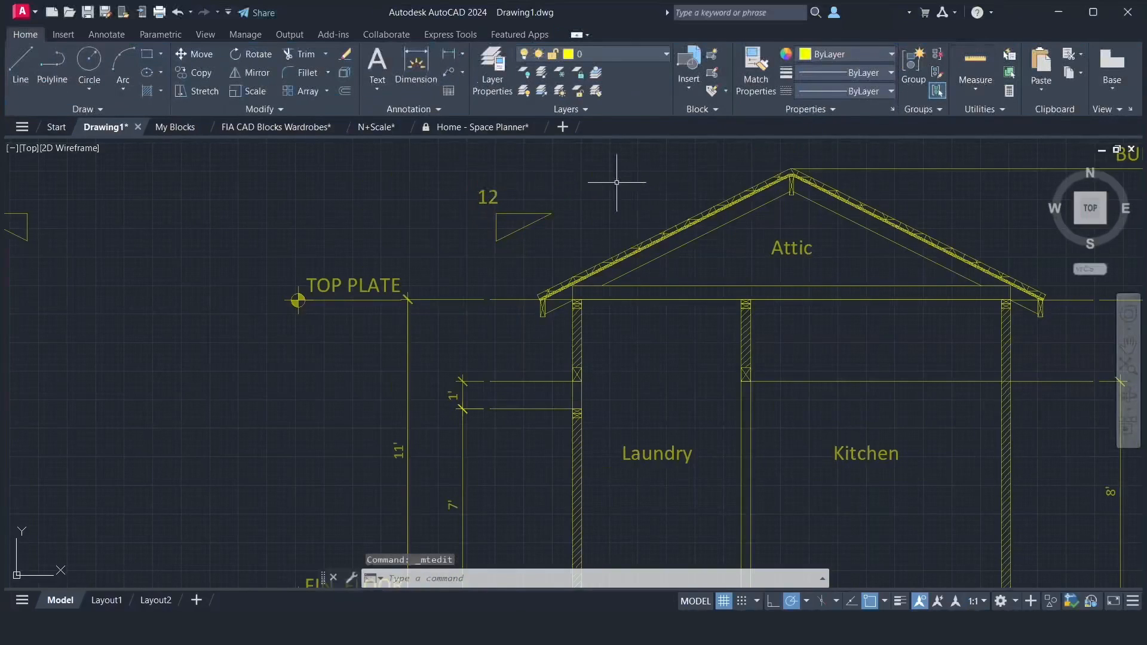
- Move the 12 label horizontally toward the roof so it sits centred over the pitch triangle's horizontal edge
type("m")
key("Return")
left_click(491, 197)
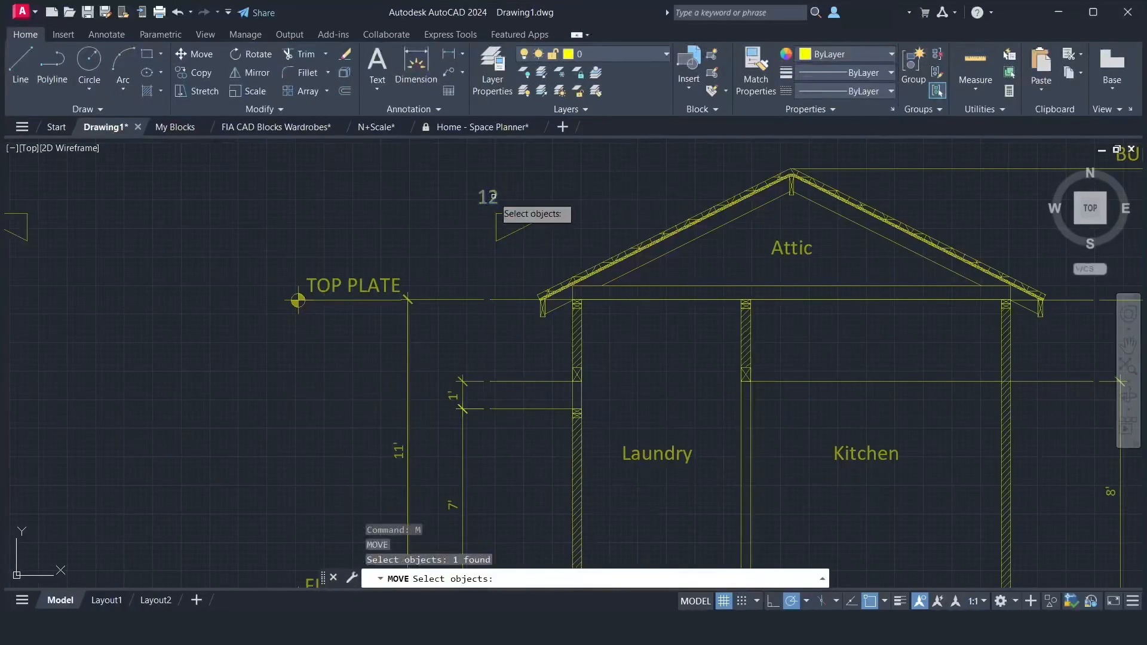
key("Return")
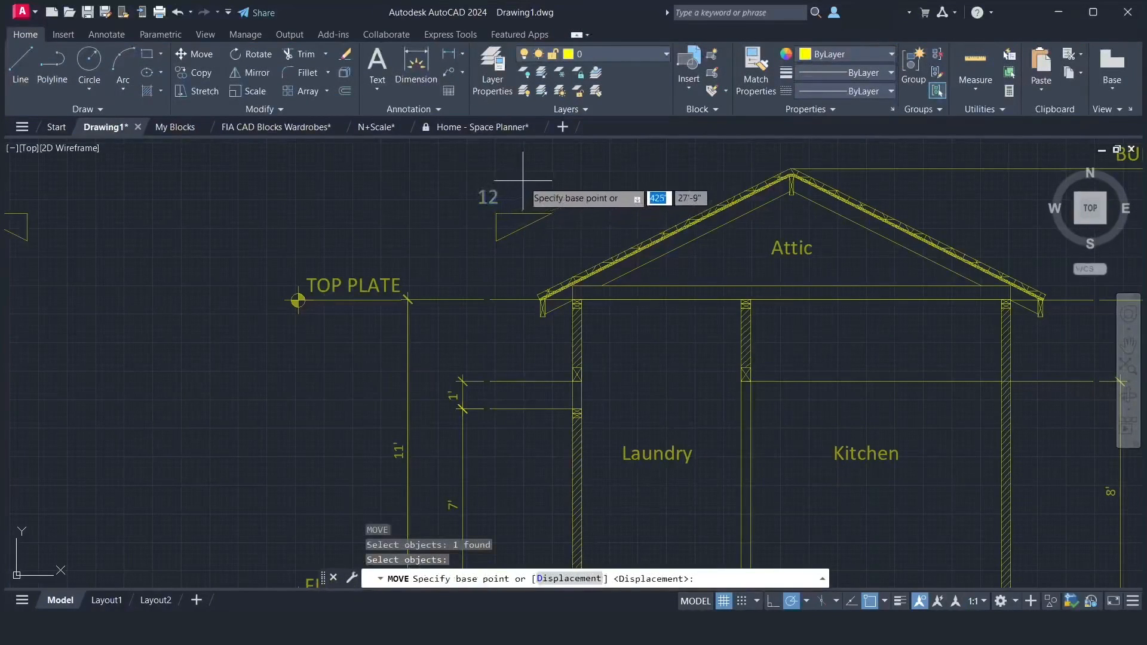
left_click(527, 180)
left_click(558, 180)
- Copy the 12 label beside the pitch triangle's vertical edge and change the copy's text to "6"
type("co")
key("Return")
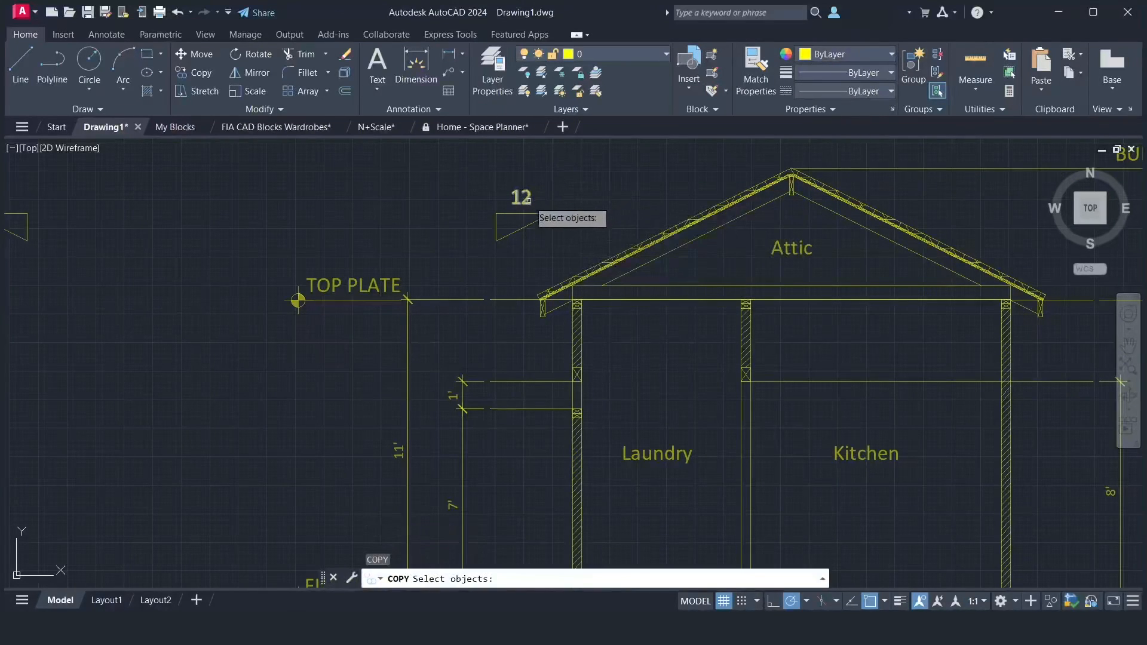
left_click(529, 200)
key("Return")
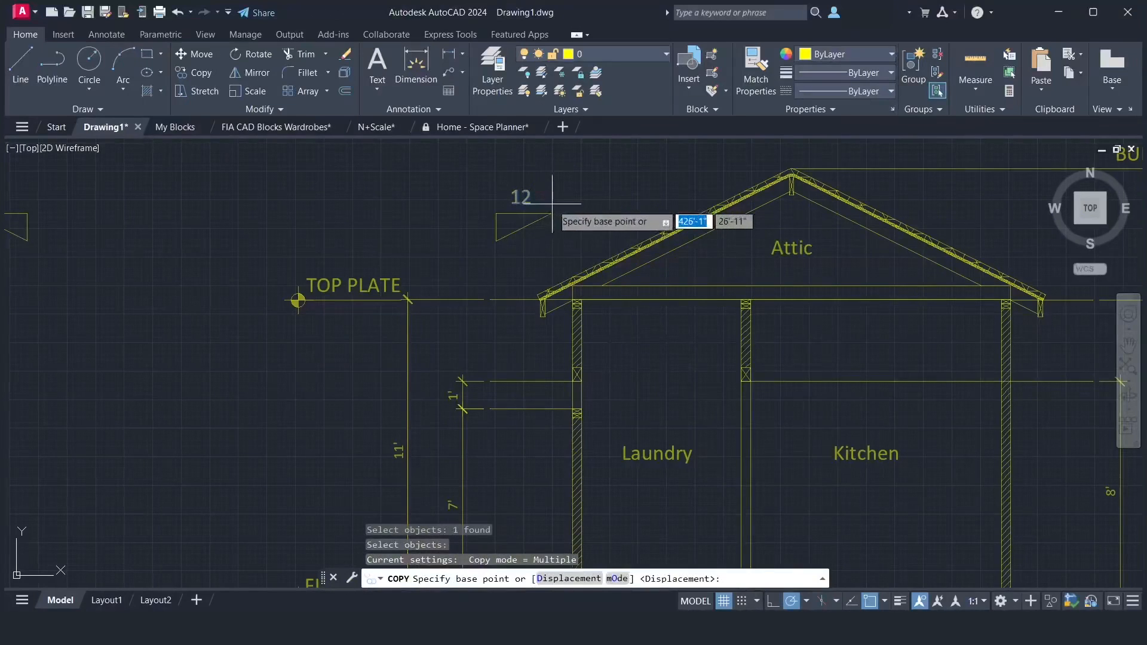
left_click(552, 204)
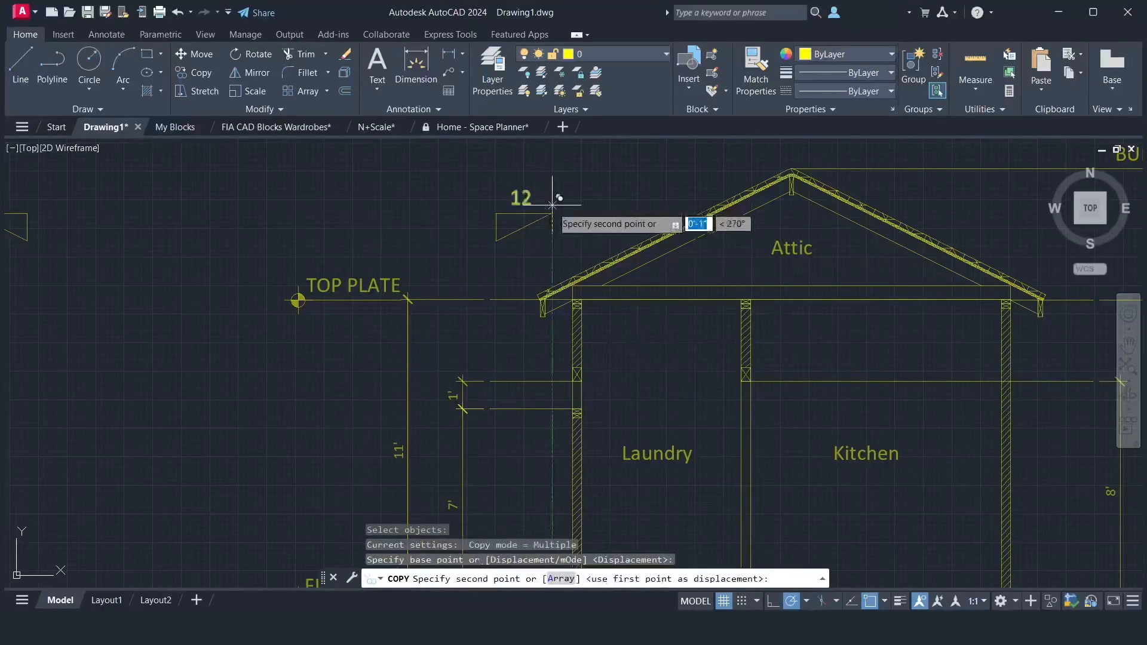
left_click(508, 230)
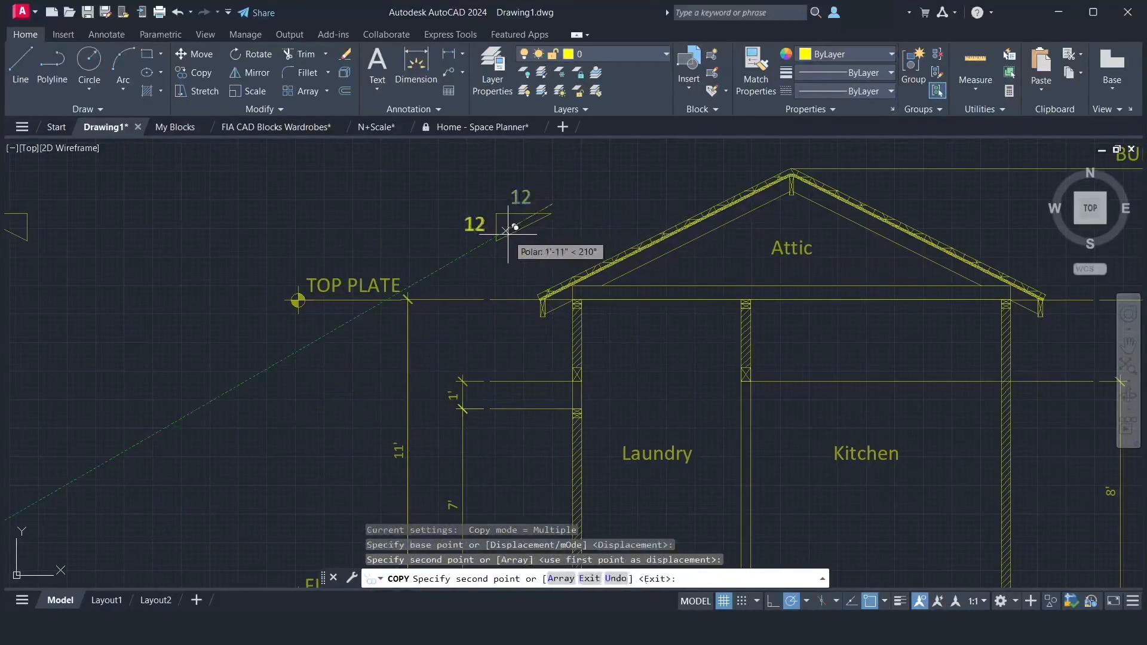
key("Return")
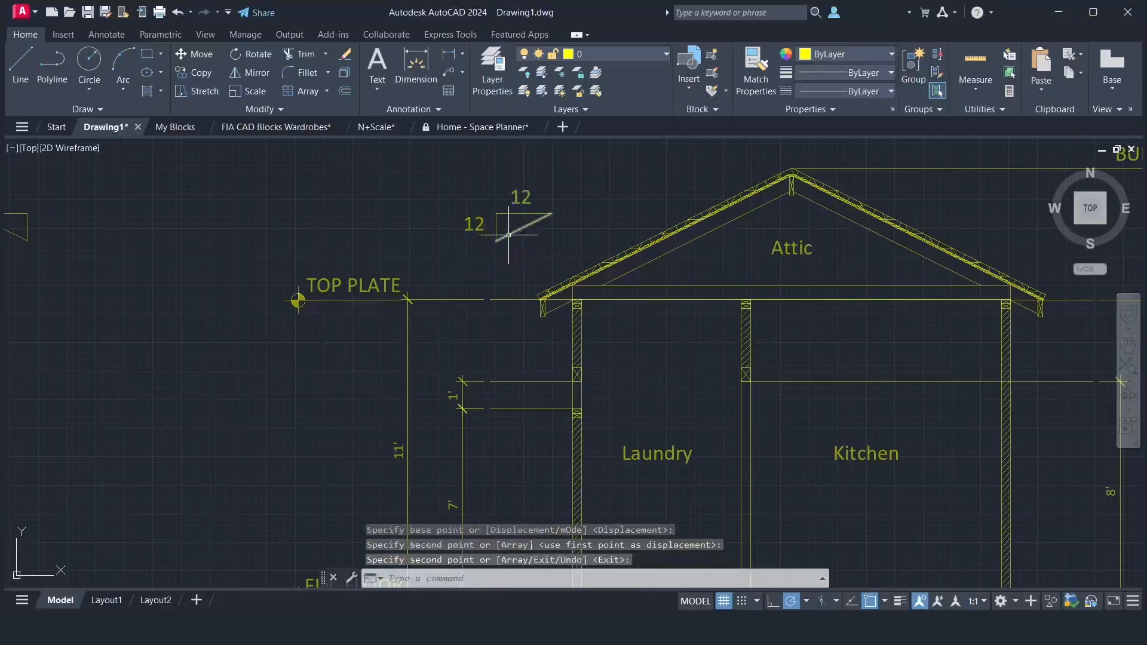
double_click(476, 225)
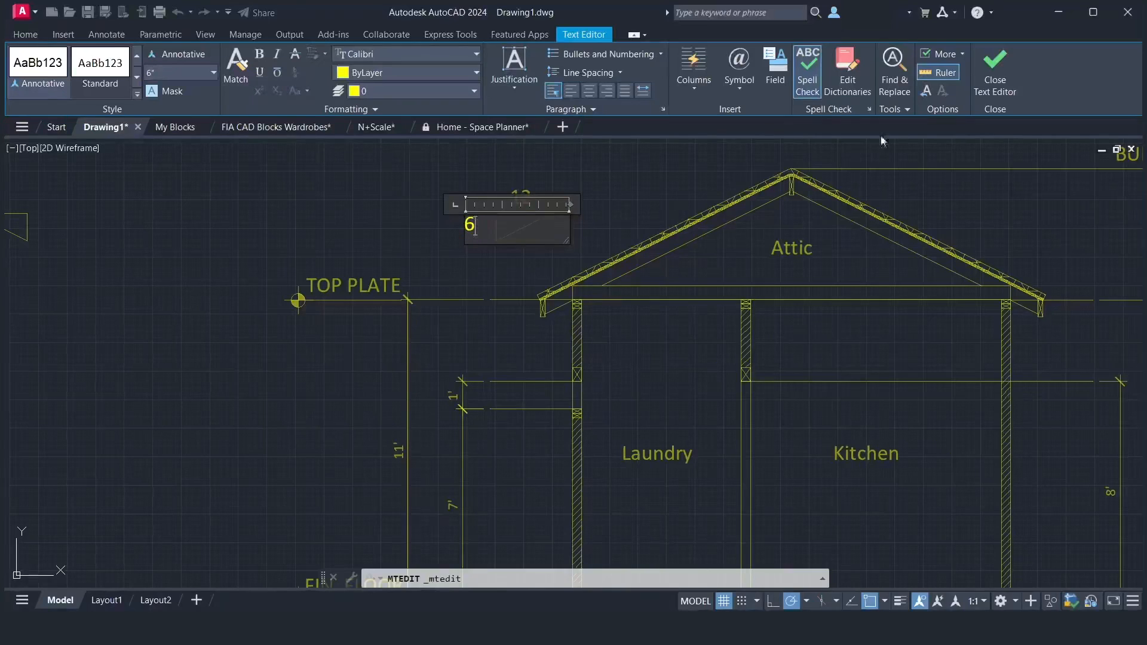
type("6")
left_click(991, 68)
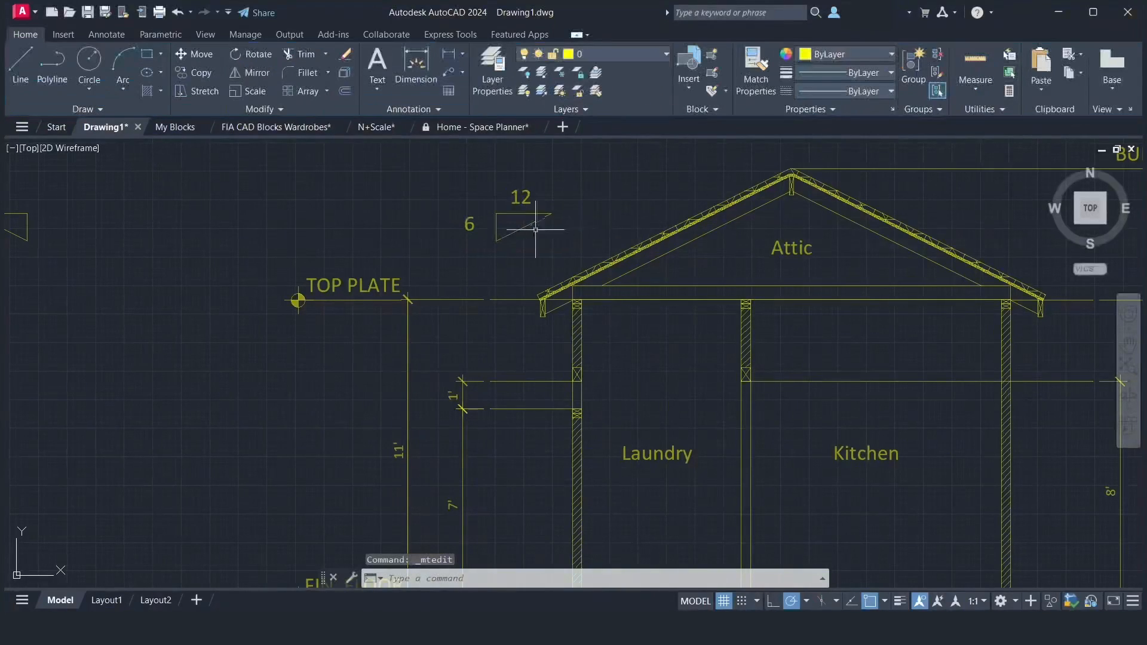
- Move the 6 label about 4" closer to the pitch triangle's vertical edge
left_click(445, 207)
left_click(478, 240)
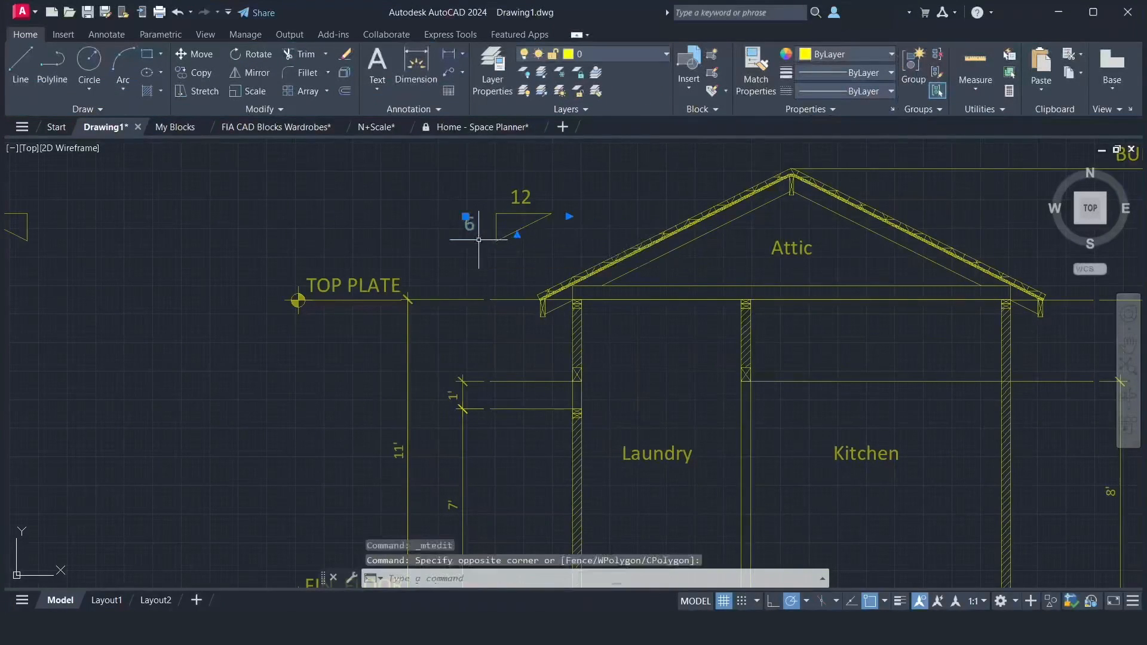
type("m")
key("Return")
left_click(447, 253)
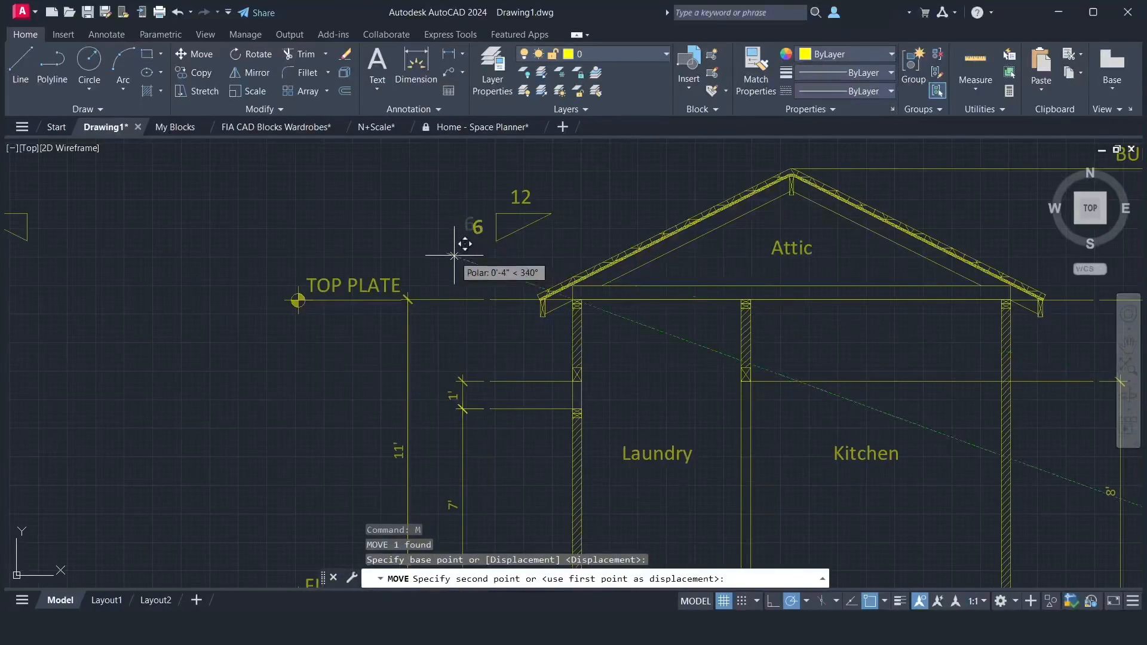
left_click(454, 255)
- Copy the whole annotated section, including its title and scale bar, horizontally about 53' into the empty space beyond the building height dimension
scroll(454, 255, "down", 5)
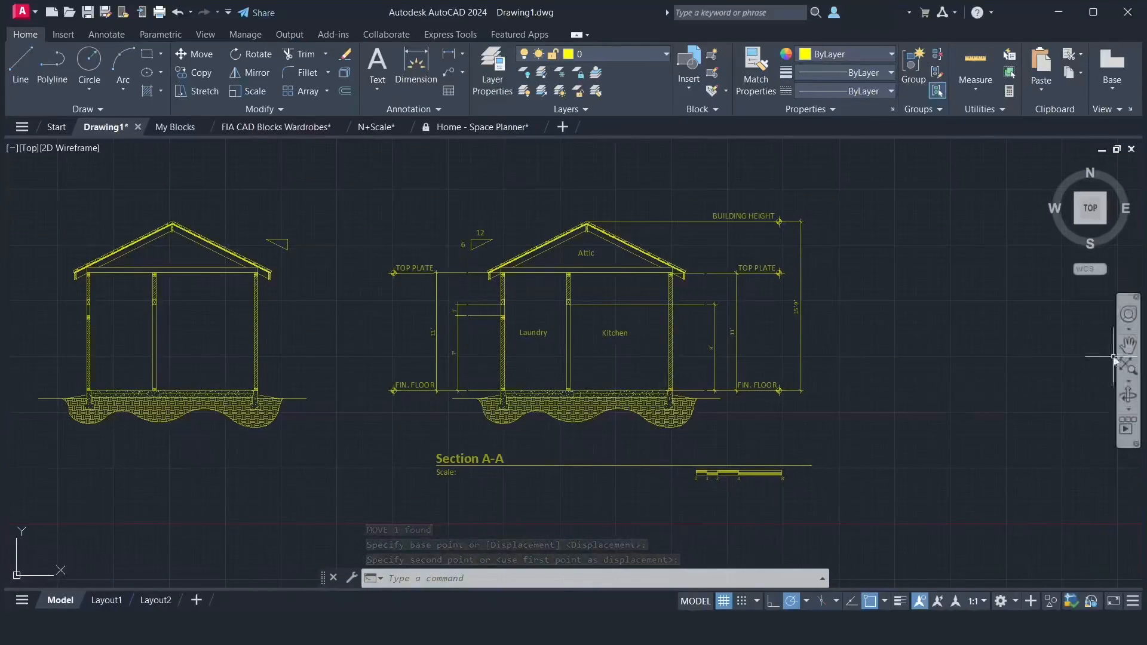
left_click(1128, 345)
mouse_move(937, 356)
left_mouse_down()
mouse_move(852, 371)
mouse_move(600, 359)
left_mouse_up()
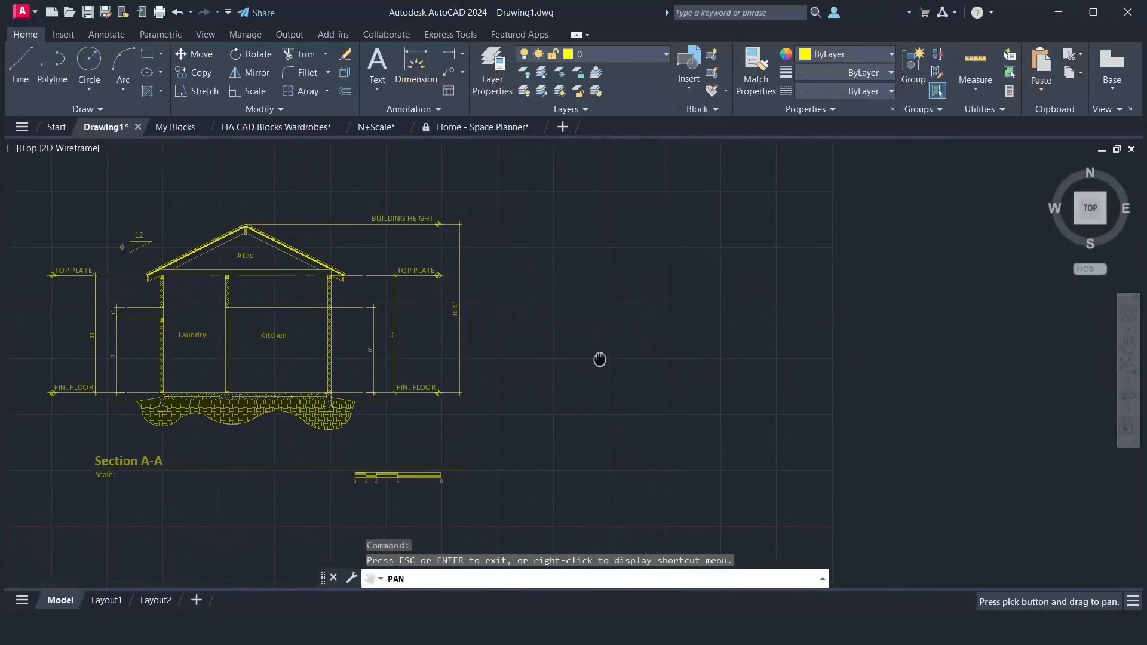
right_click(526, 336)
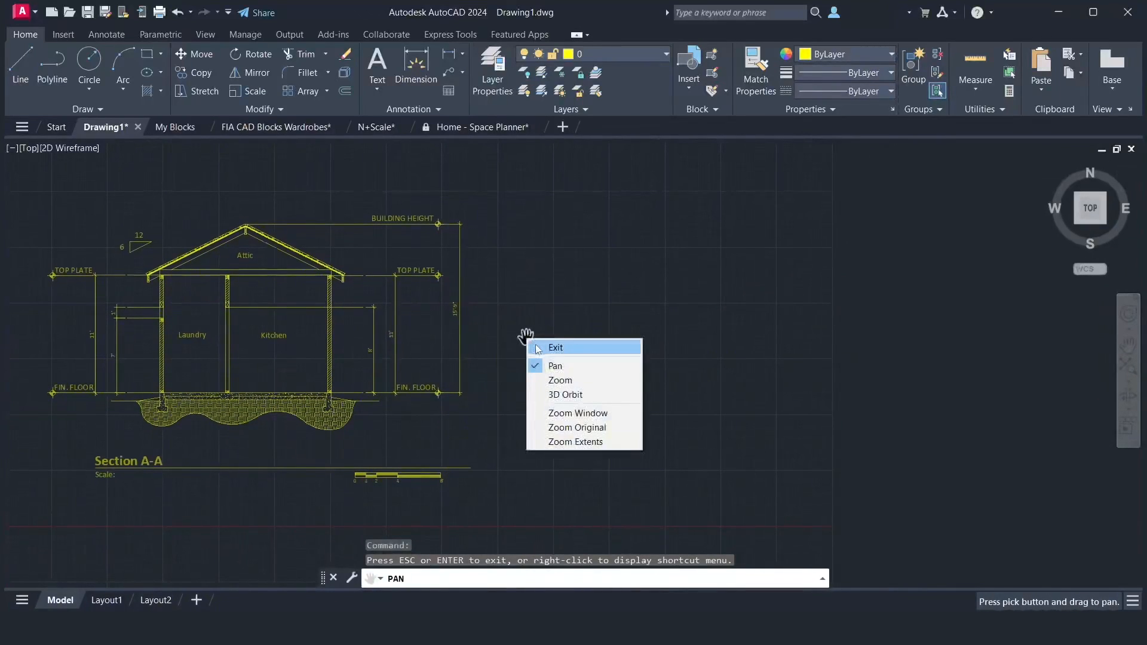
left_click(541, 345)
left_click(21, 186)
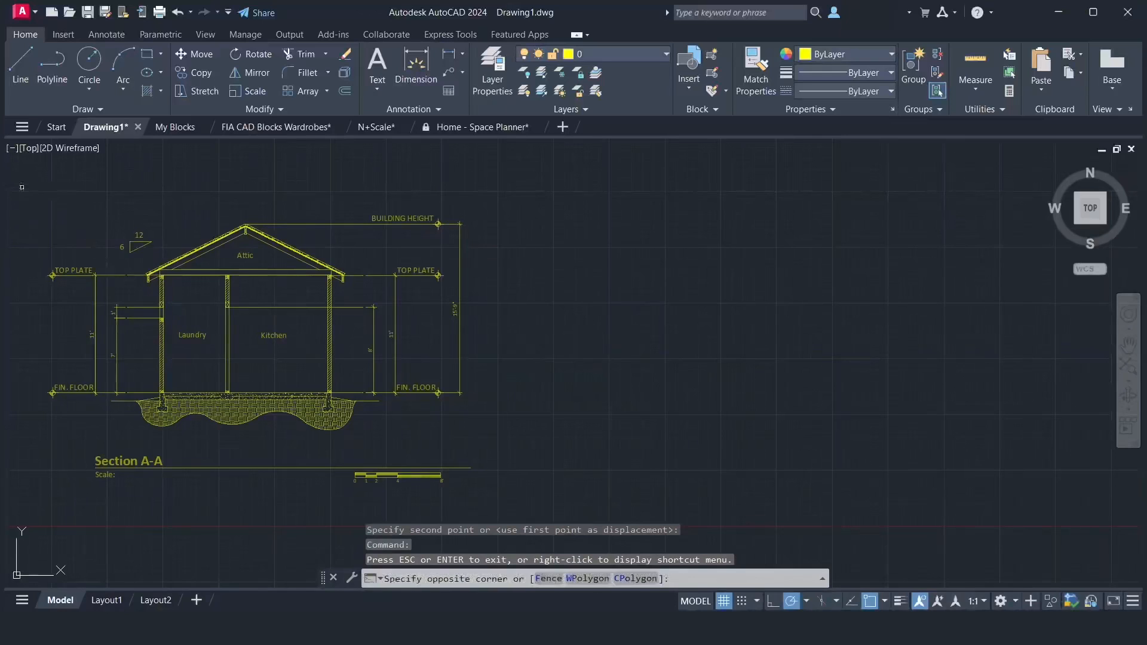
left_click(500, 498)
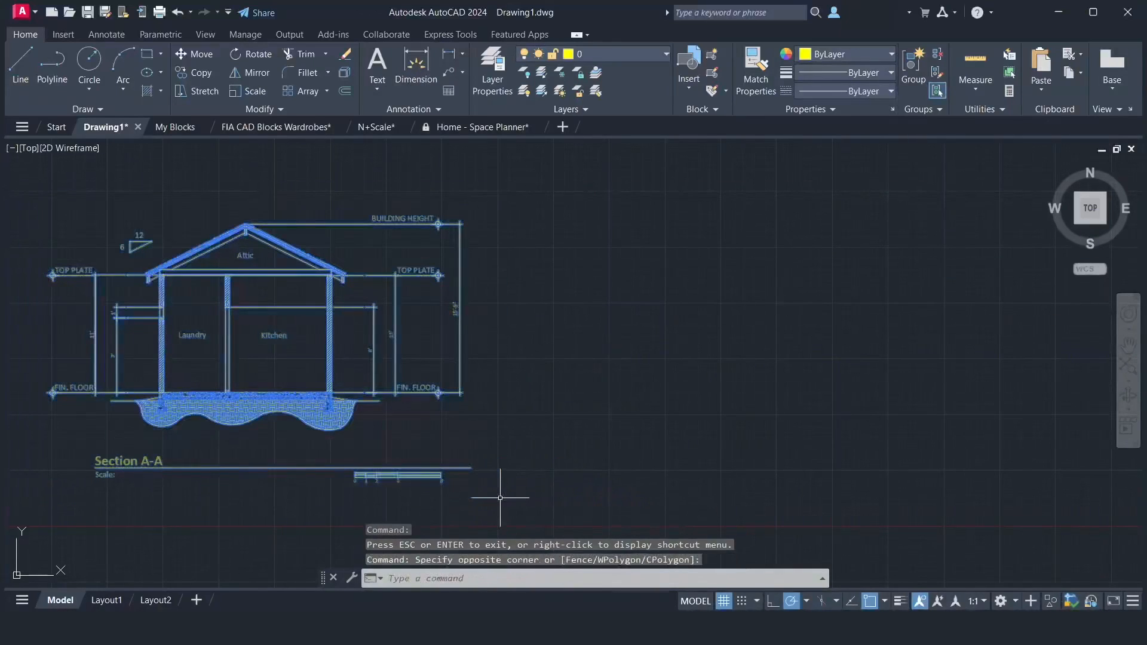
type("co")
key("Return")
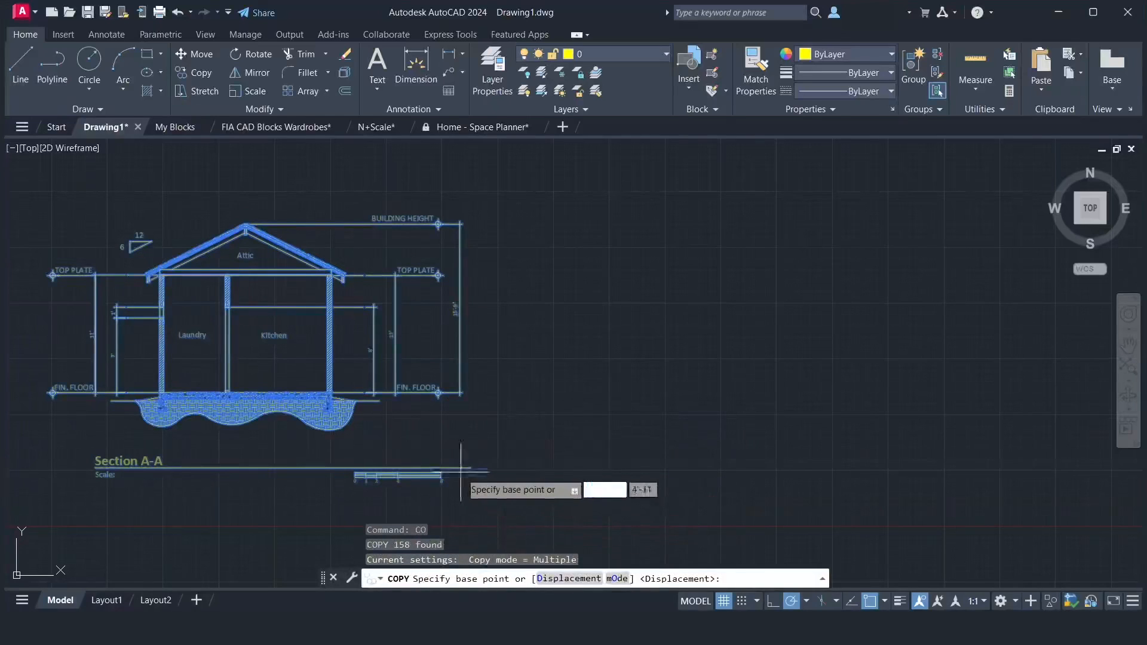
left_click(386, 435)
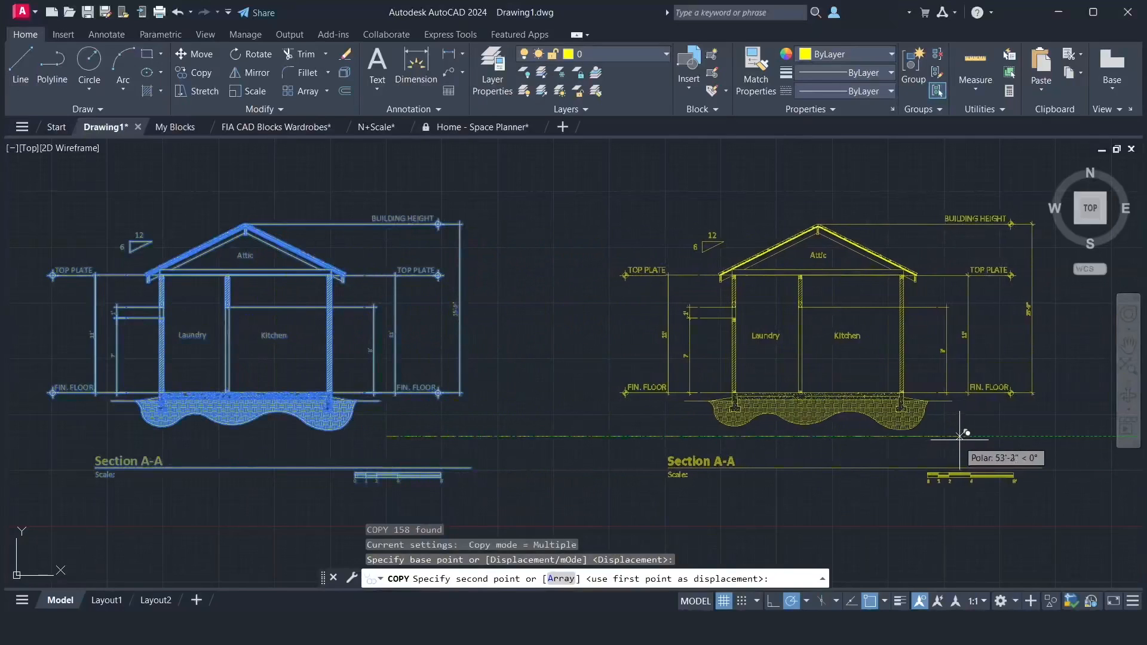
left_click(960, 437)
key("Return")
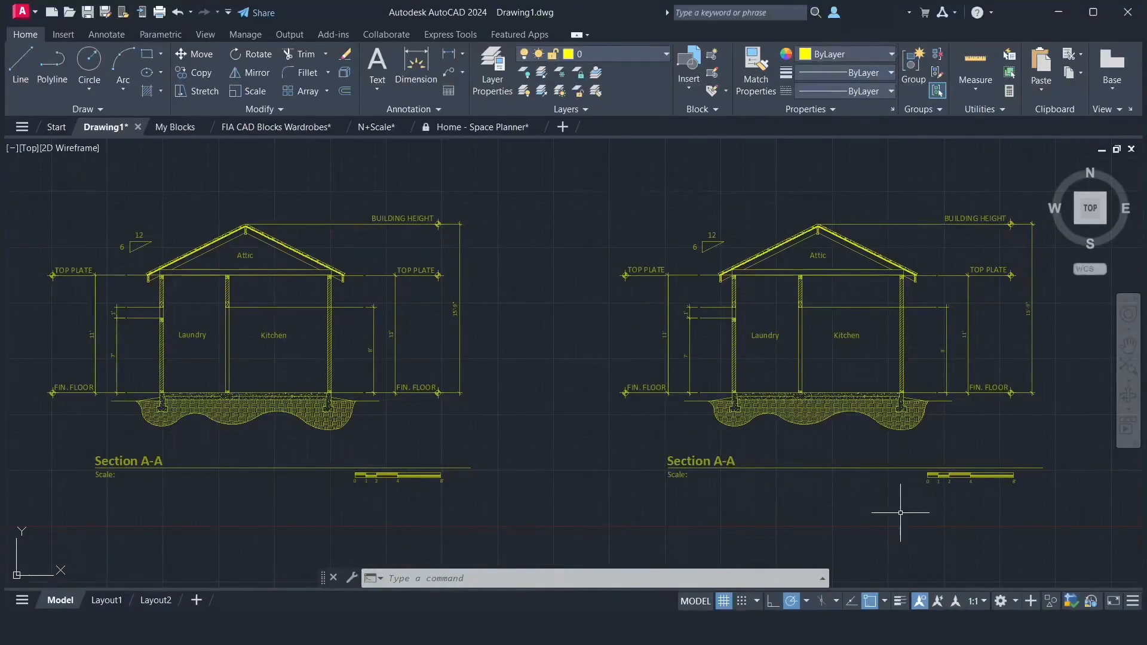
- Select the new section copy's title block, scale bar, laundry-side dimensions and level markers, and roof pitch symbol
left_click(1014, 518)
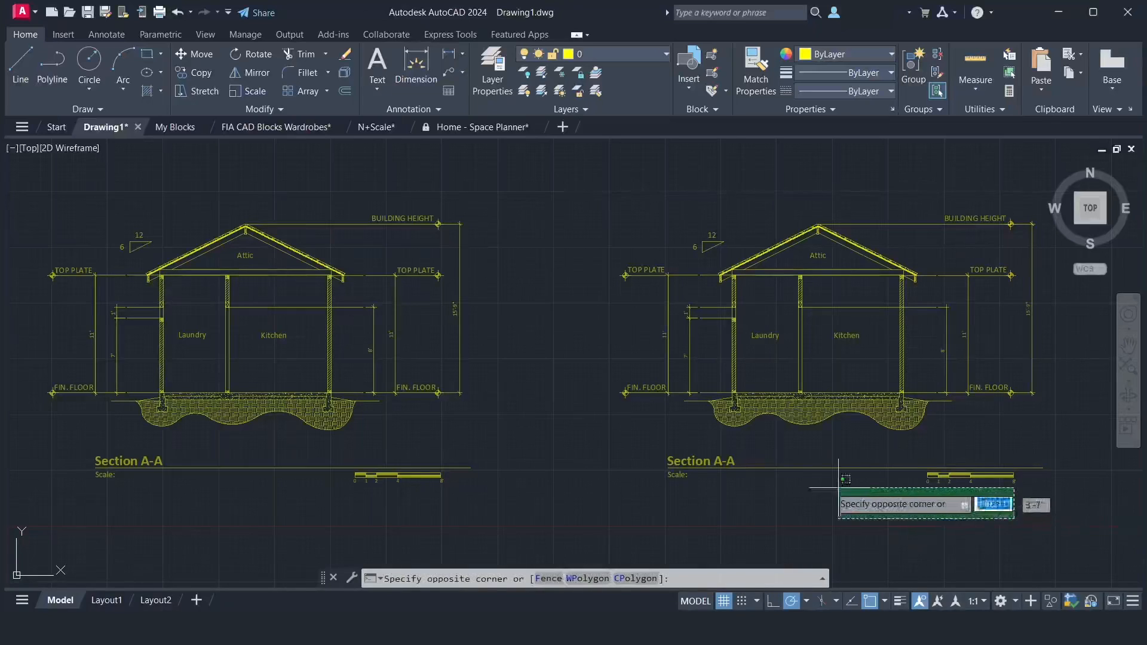
left_click(620, 455)
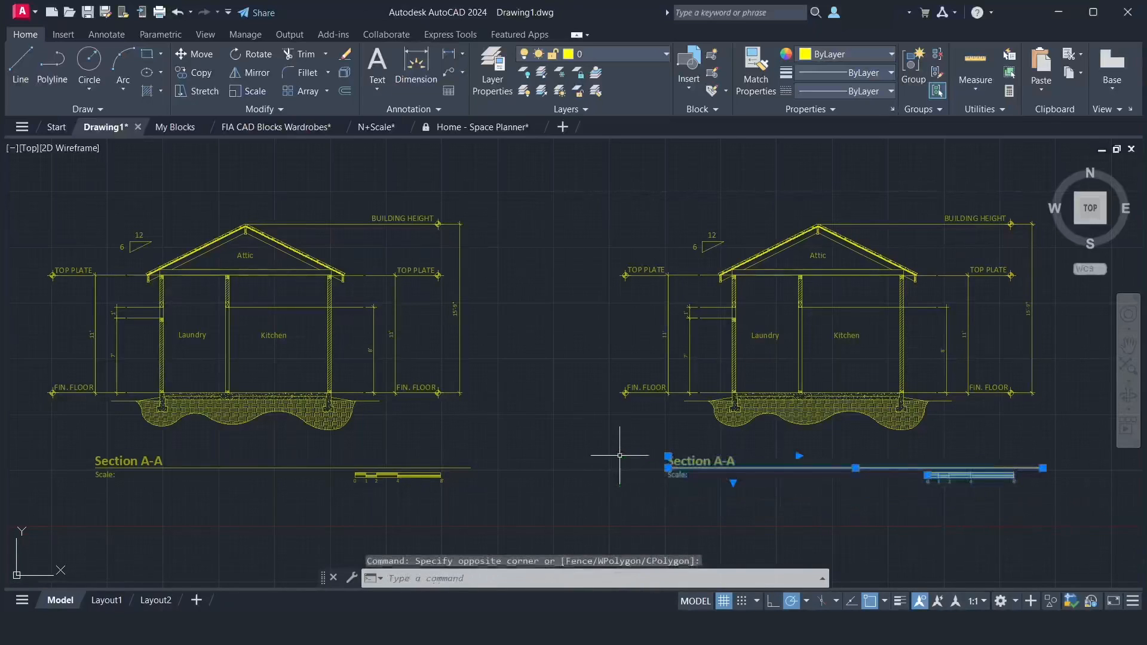
left_click(705, 370)
left_click(617, 249)
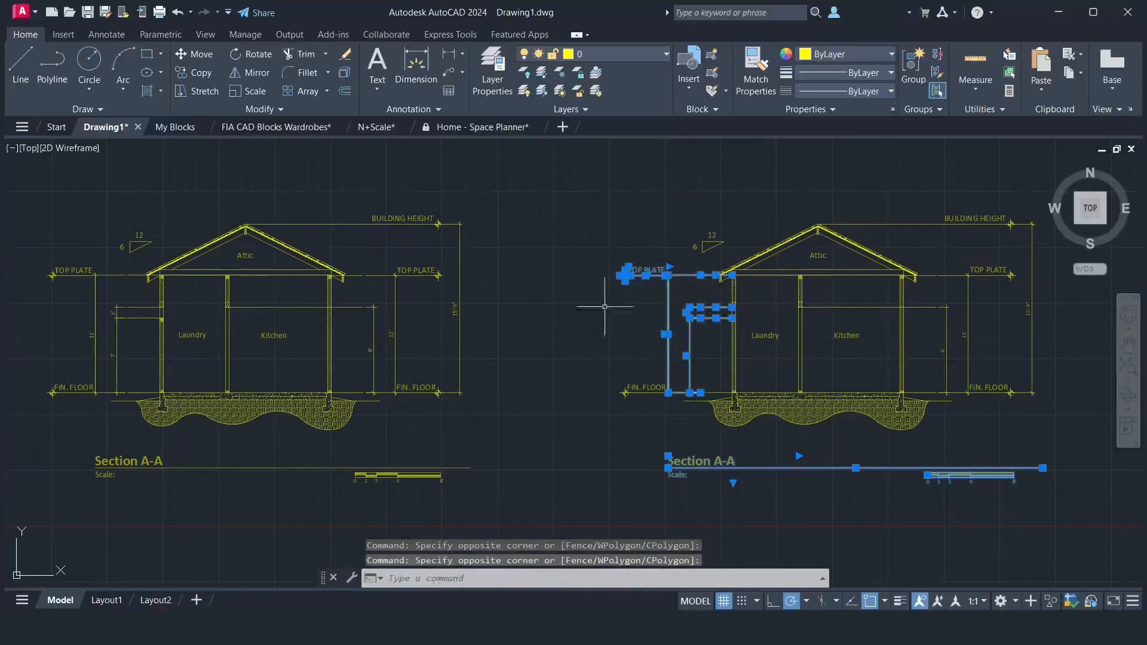
left_click(605, 368)
left_click(714, 399)
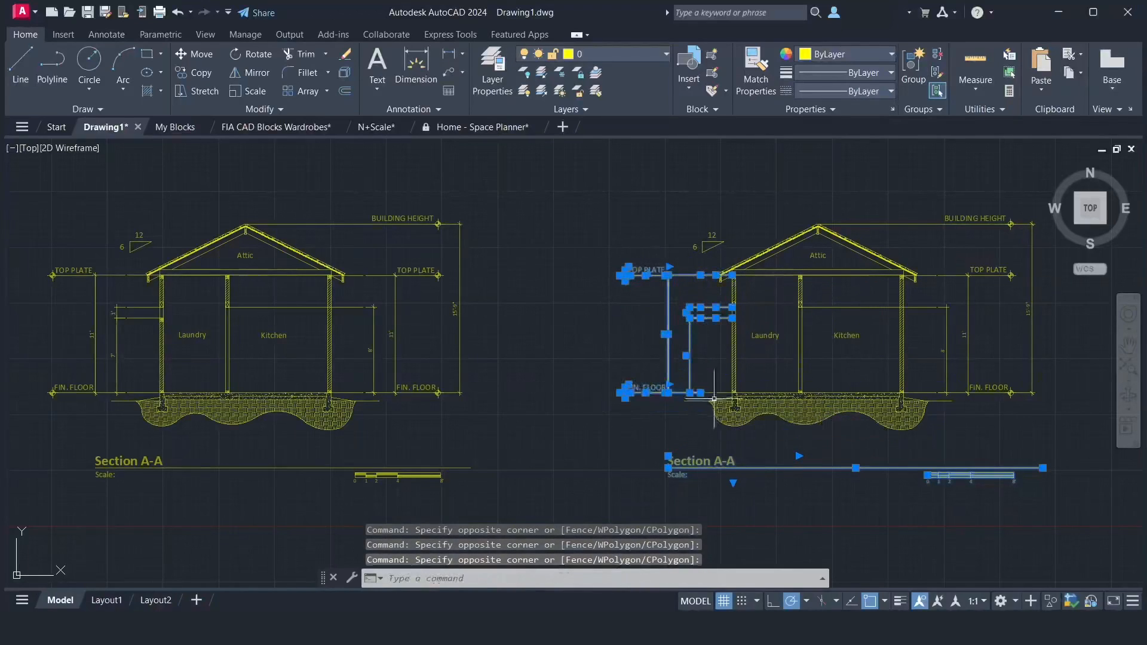
left_click(672, 217)
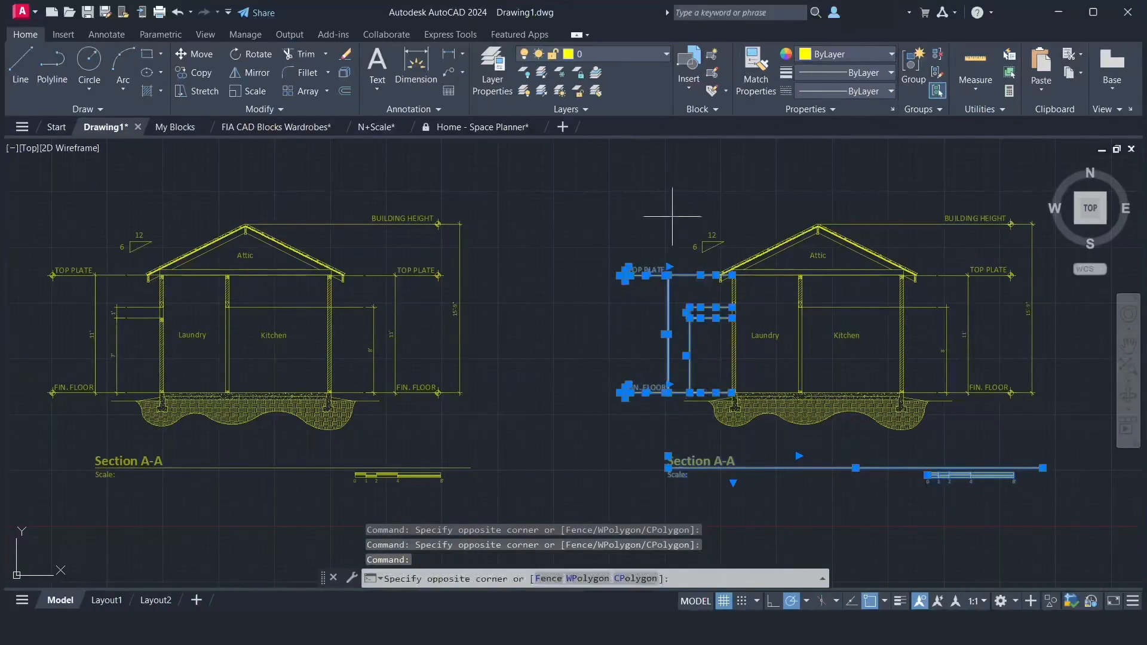
left_click(734, 261)
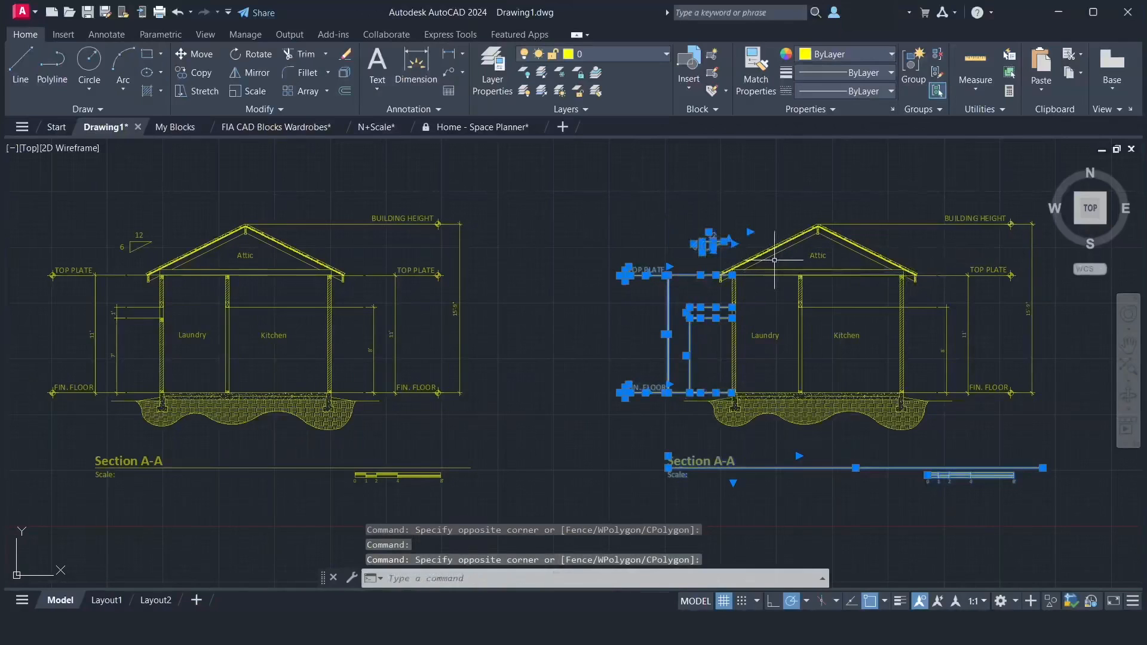
- Add the section copy's kitchen-side height dimensions and the building height, top plate and finished floor markers to the selection
left_click(1047, 285)
left_click(954, 185)
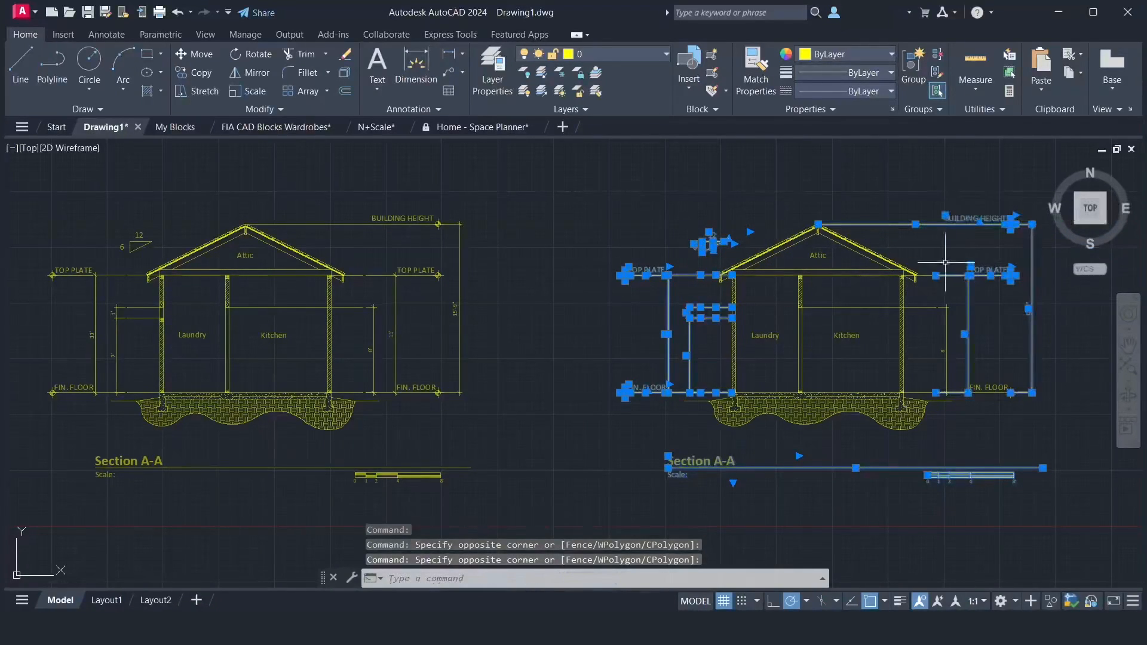
left_click(936, 281)
left_click(929, 271)
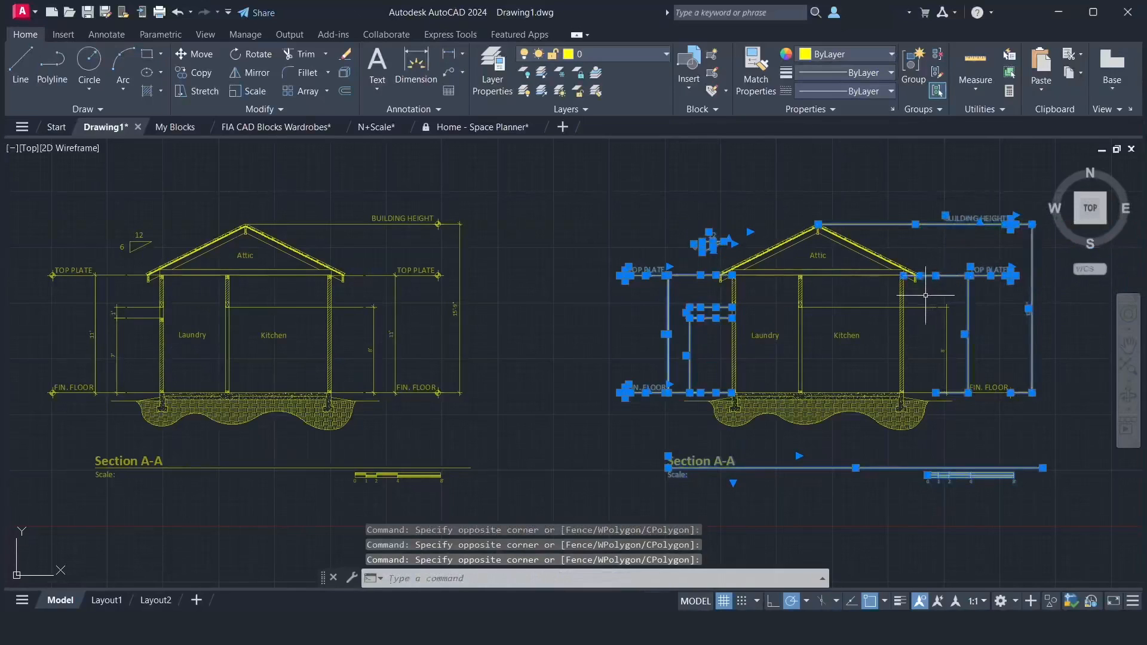
left_click(924, 298)
left_click(975, 362)
left_click(968, 373)
left_click(916, 306)
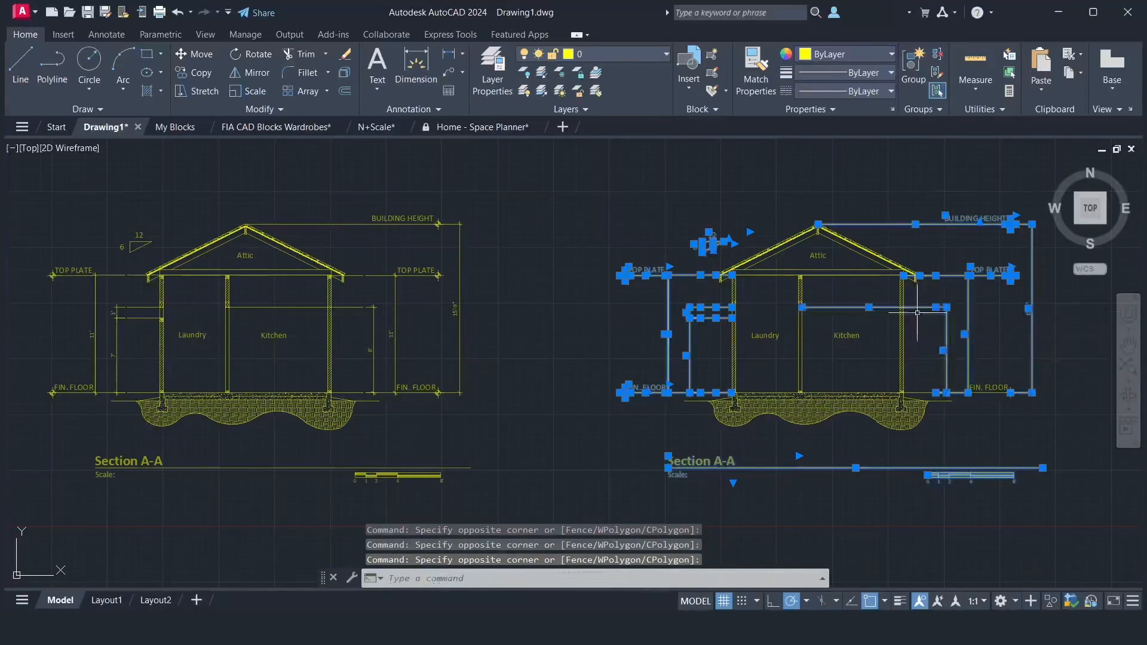
left_click(989, 387)
left_click(1047, 366)
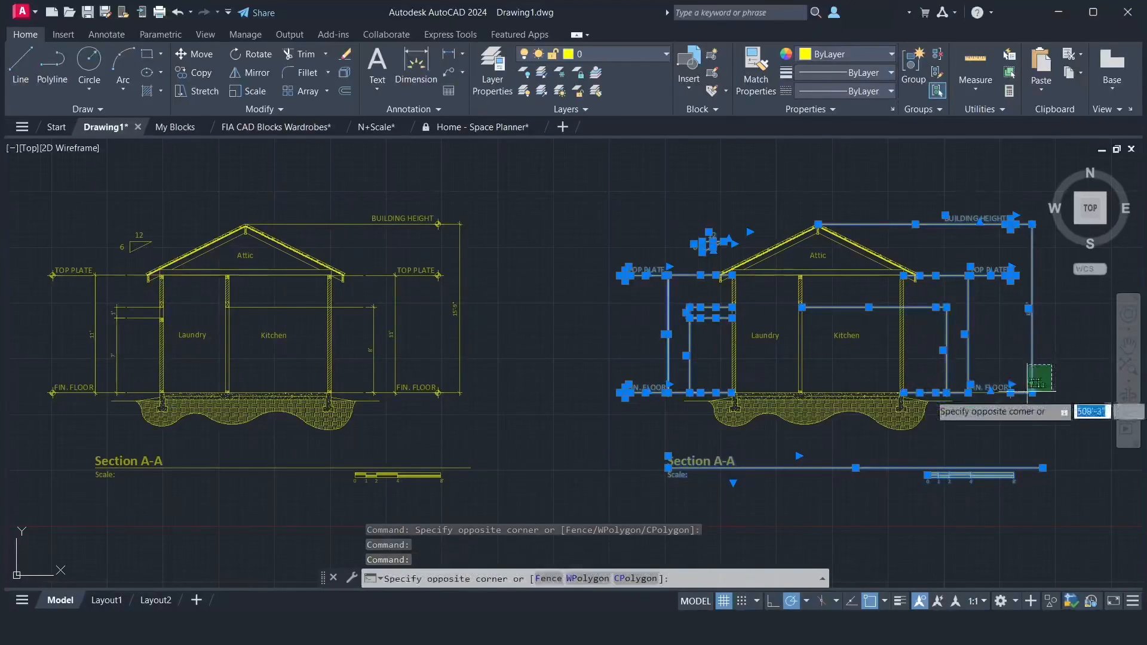
left_click(958, 413)
- Add the Kitchen, Laundry and Attic labels to the selection and assign all selected annotations to the Annotation layer
left_click(849, 338)
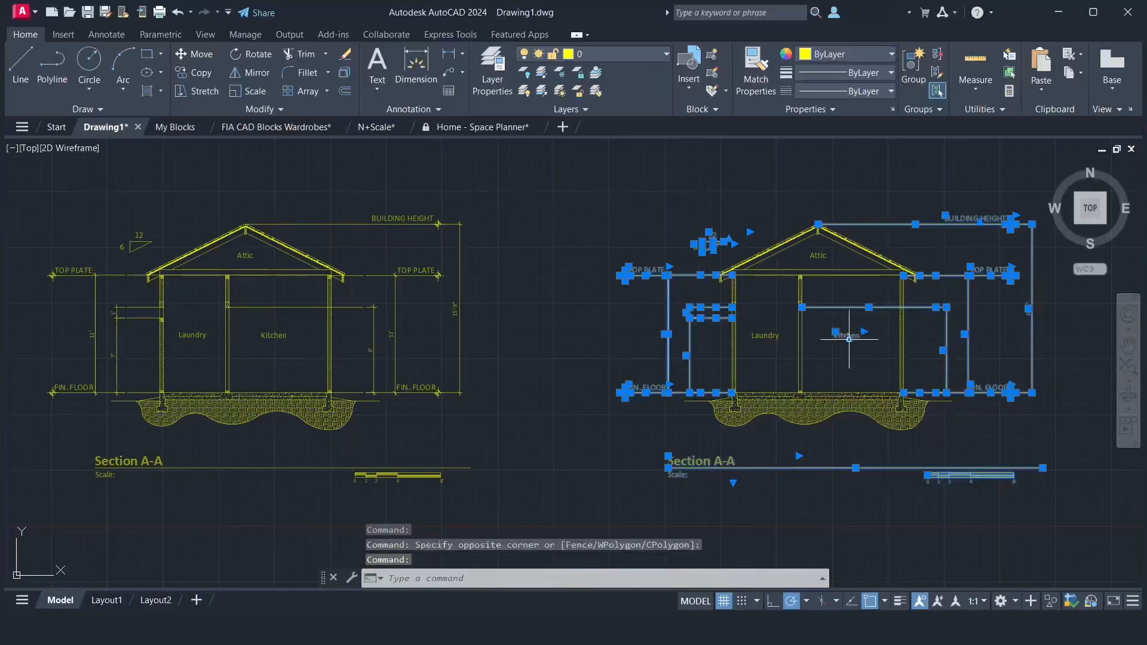
left_click(786, 337)
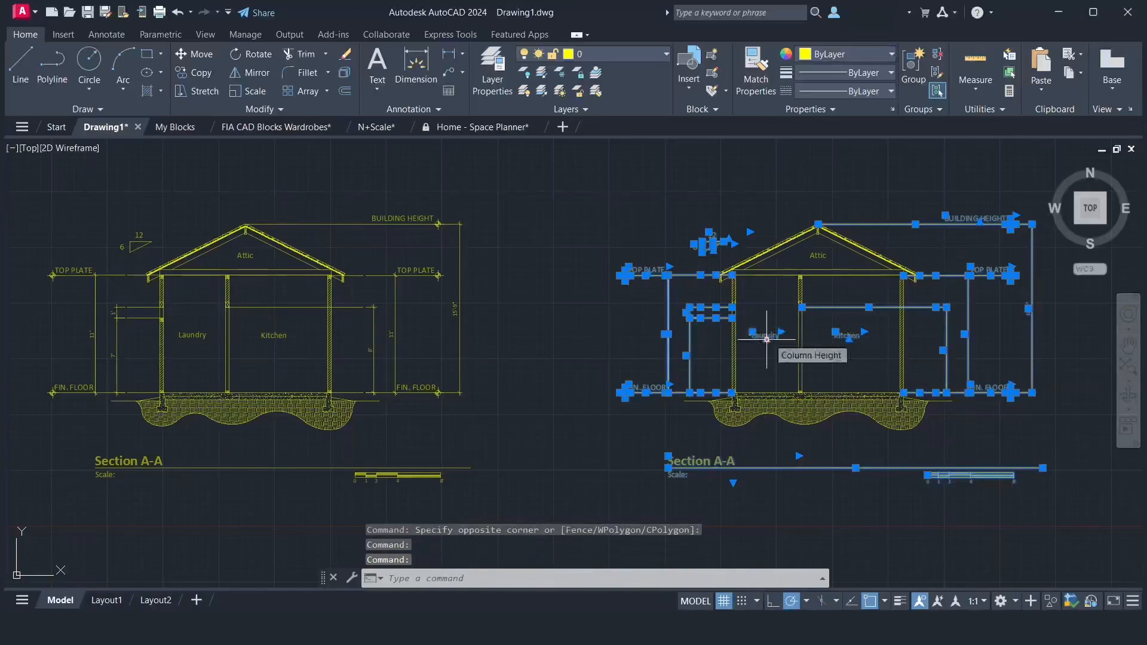
left_click(817, 257)
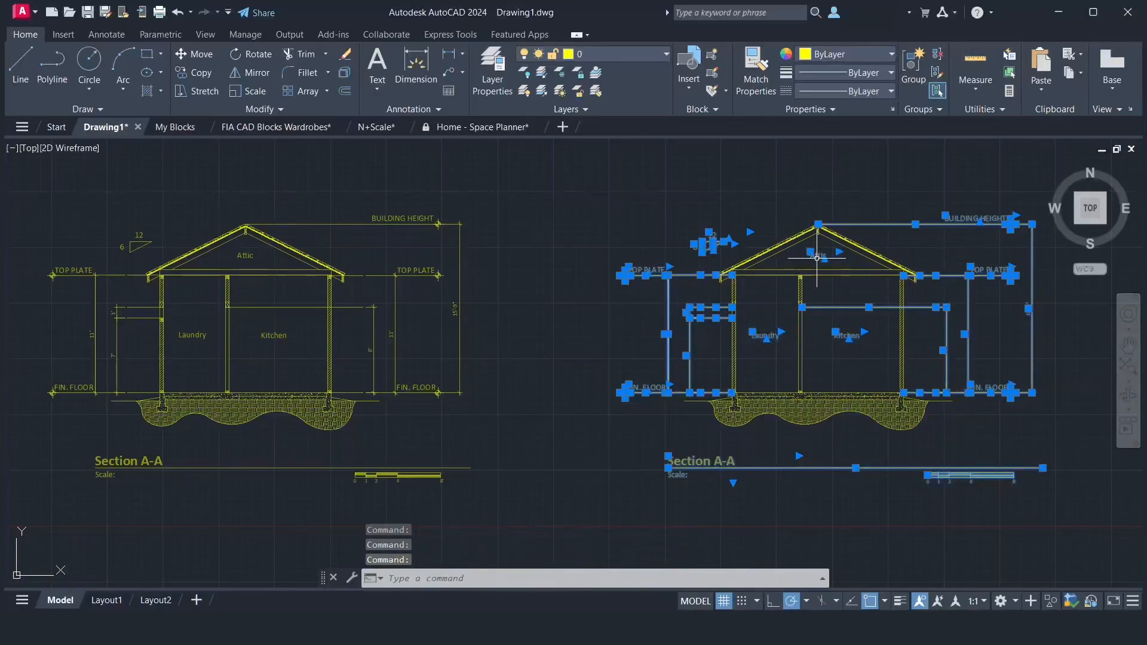
left_click(662, 55)
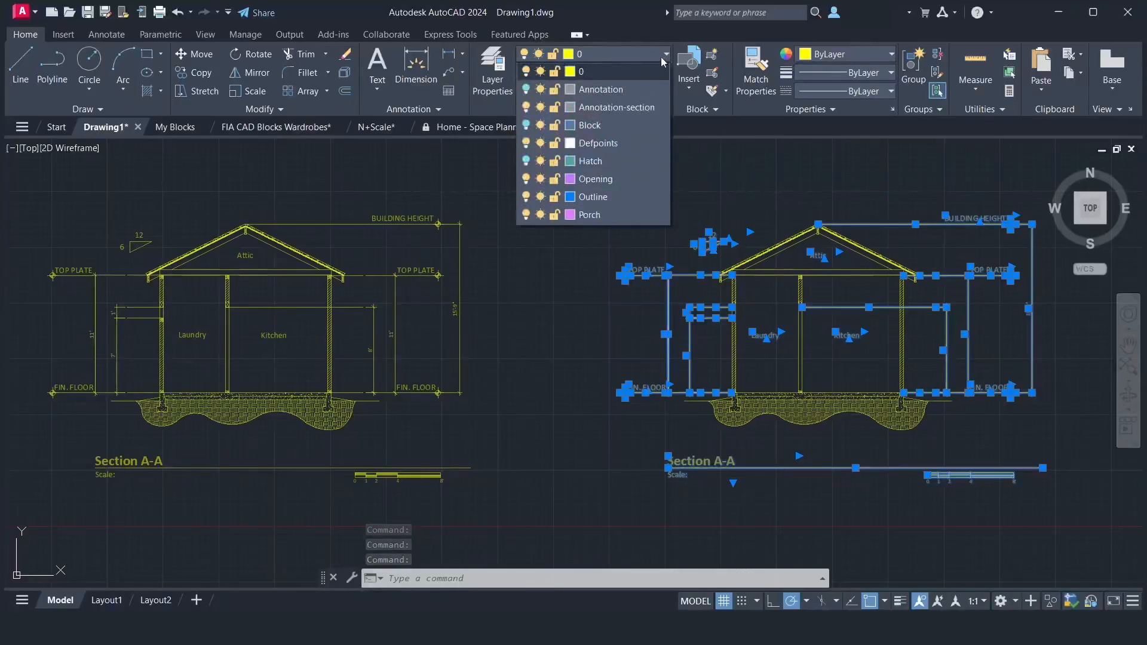
left_click(599, 91)
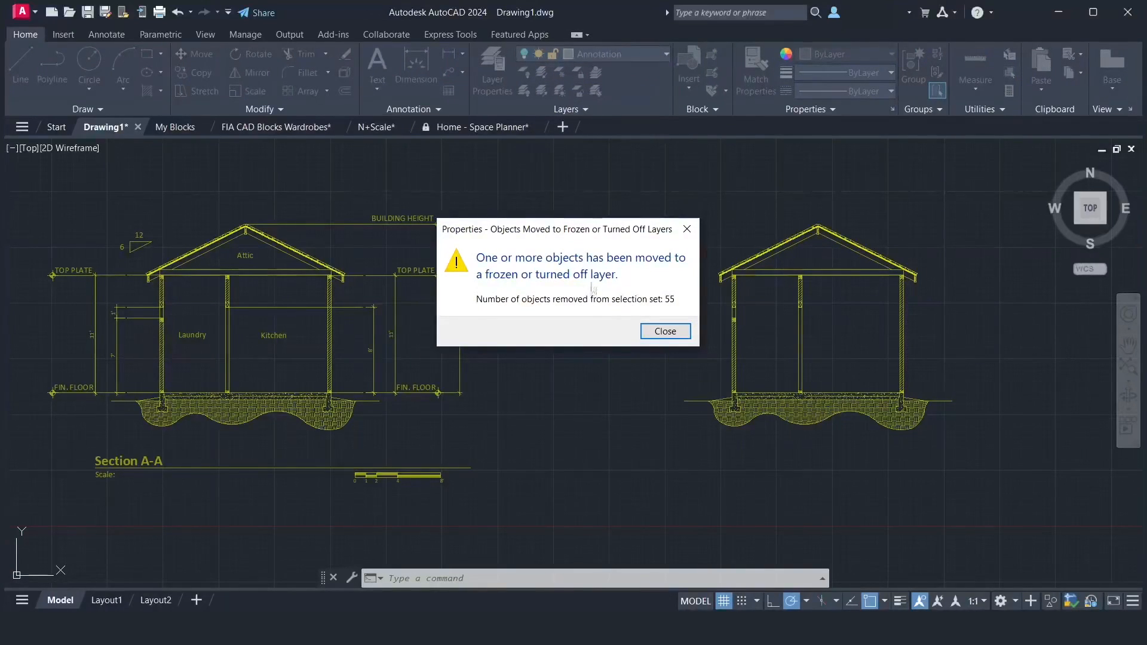
left_click(650, 331)
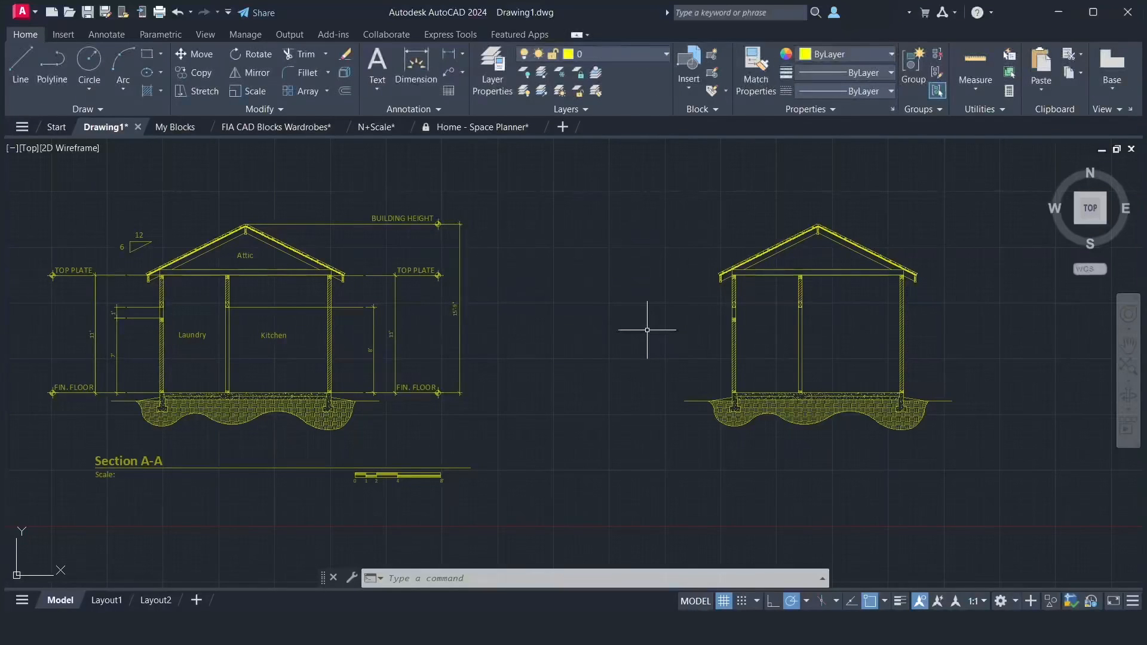
- Switch the Annotation layer on to check the section copy's annotations, and switch it off again
left_click(665, 55)
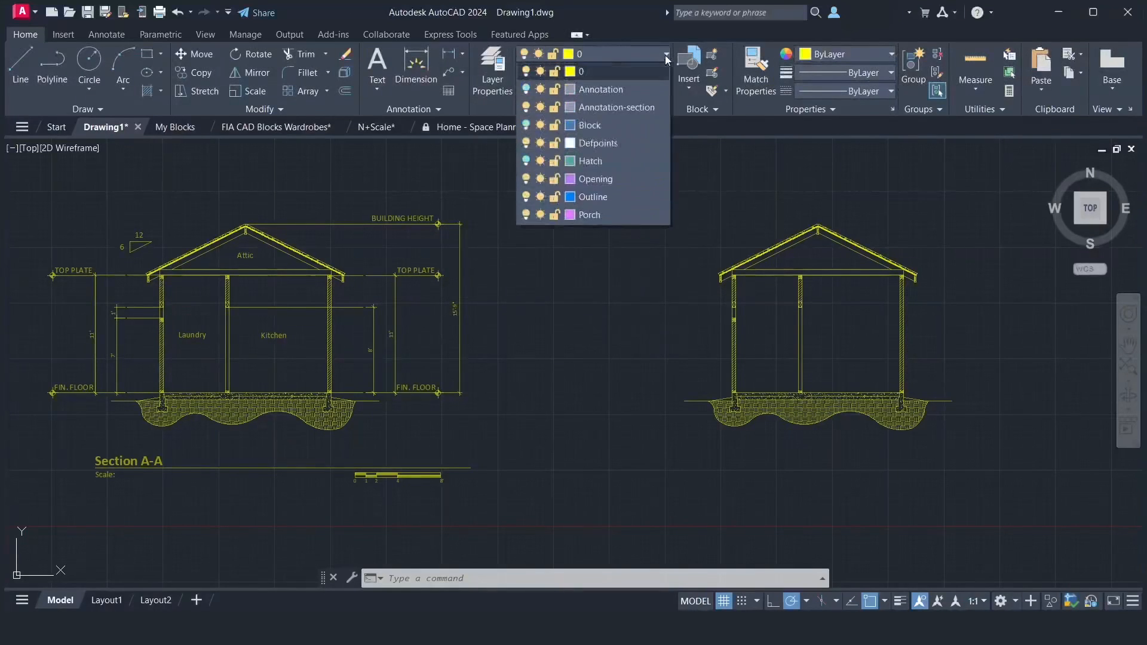
left_click(526, 89)
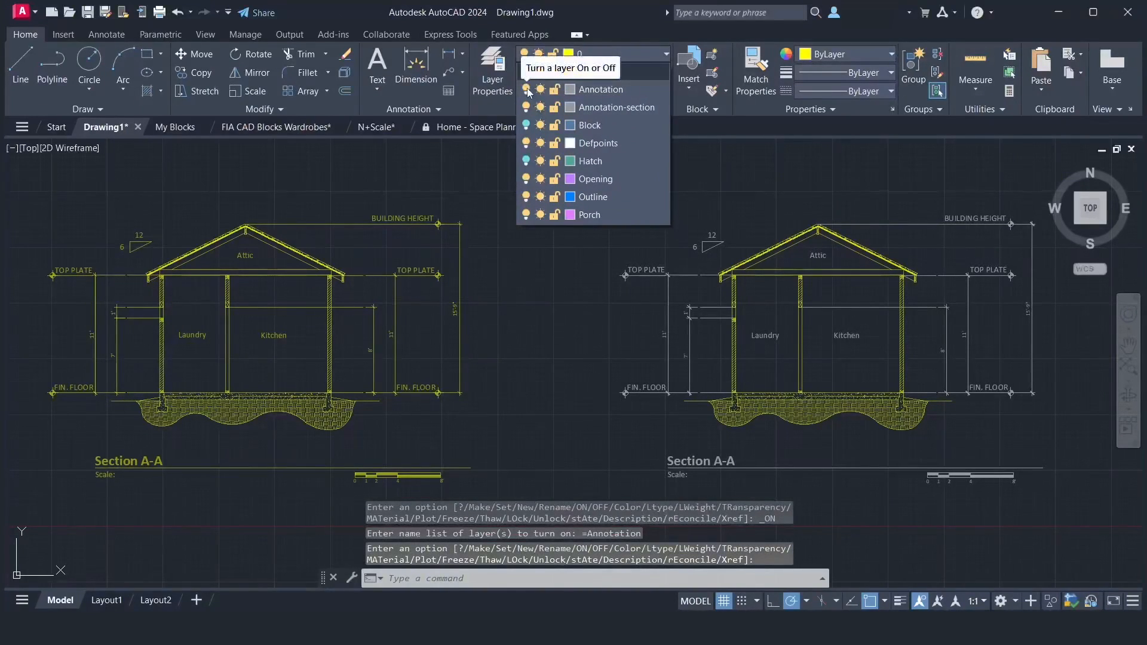
left_click(527, 89)
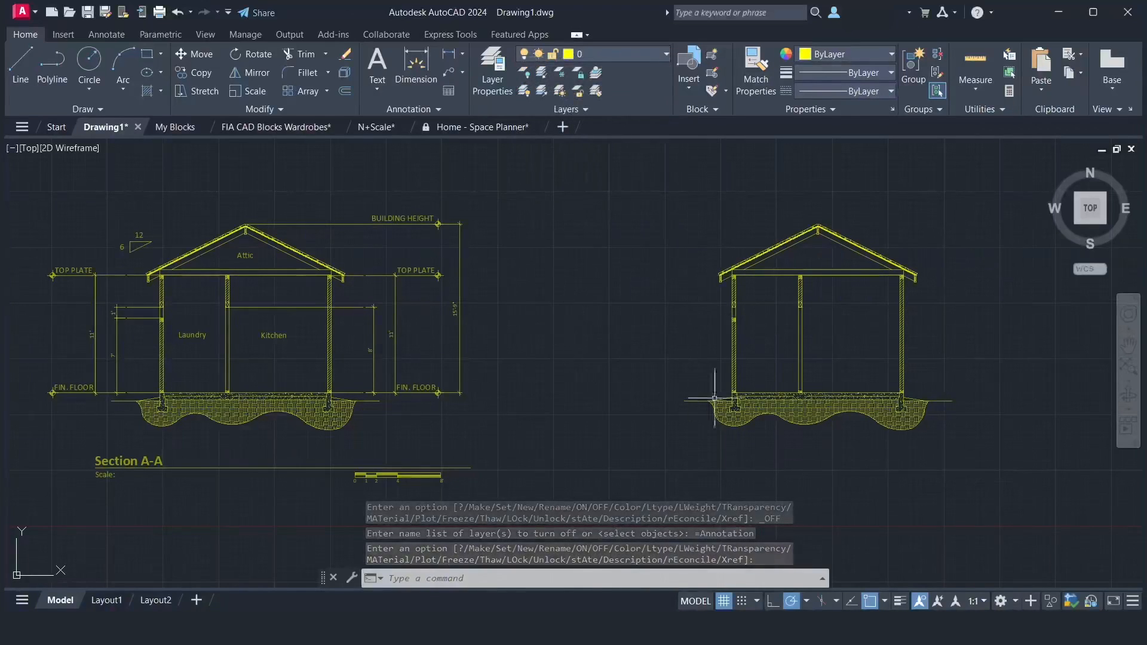
- Select the section copy's earth, concrete foundation and wall hatches and assign them to the Hatch layer
left_click(1128, 345)
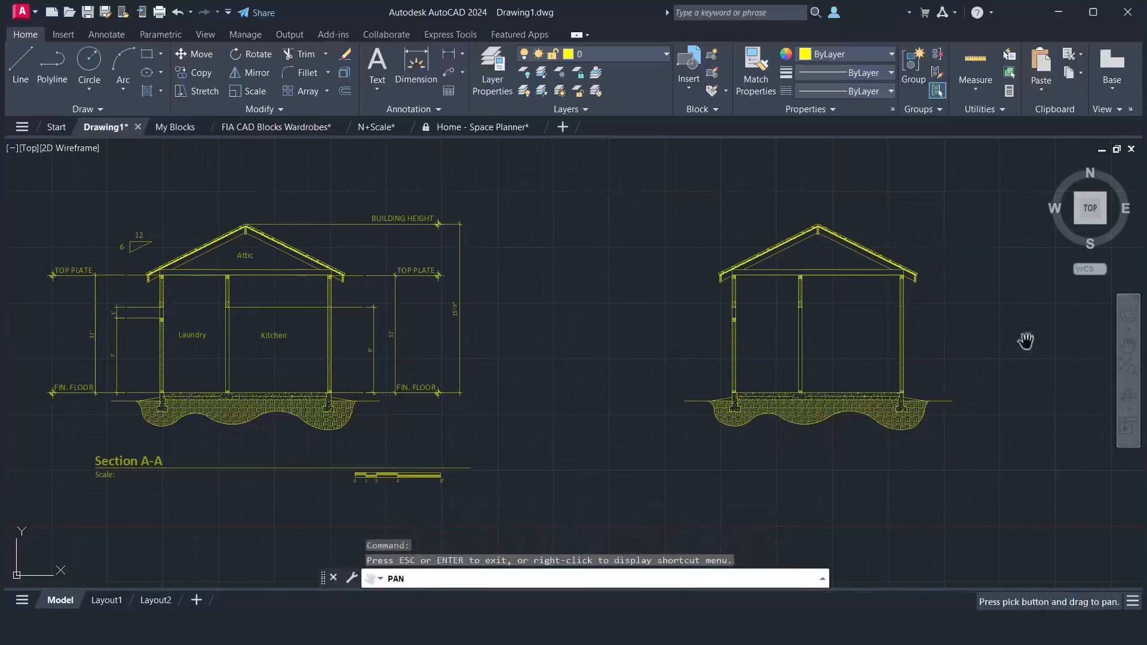
scroll(957, 341, "up", 5)
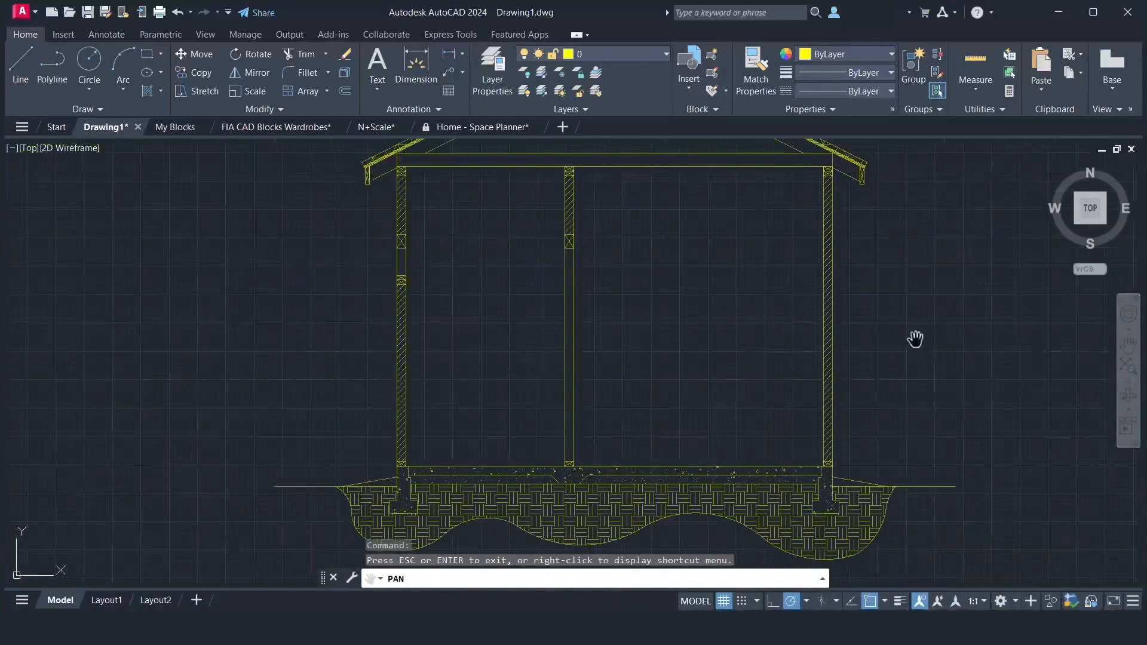
right_click(909, 339)
left_click(920, 349)
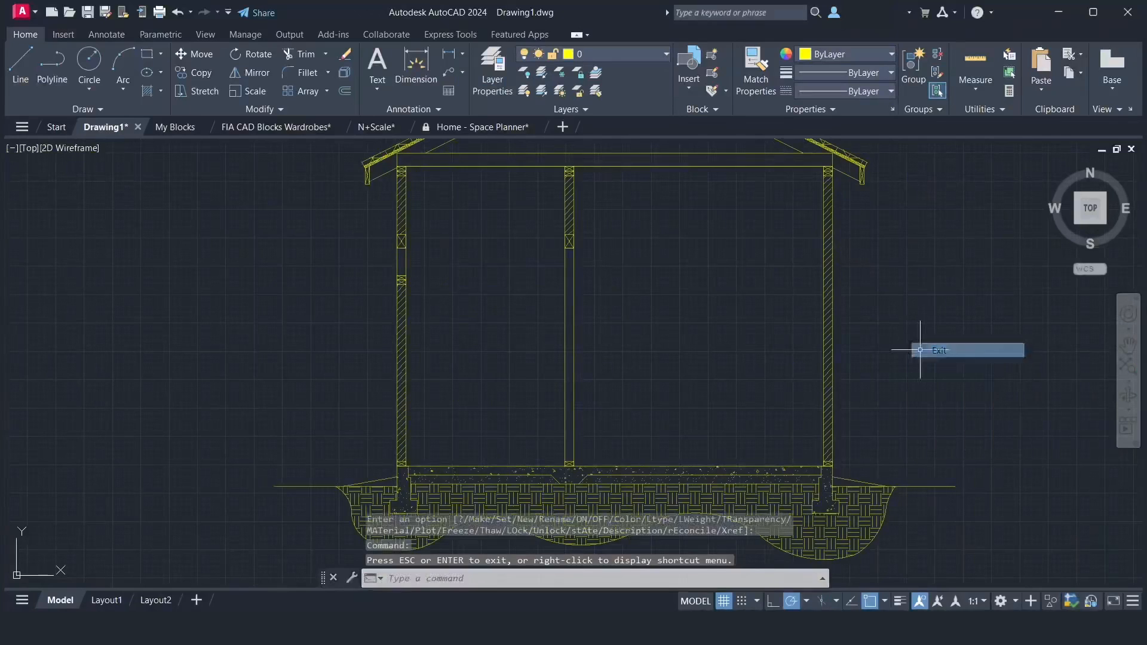
left_click(738, 486)
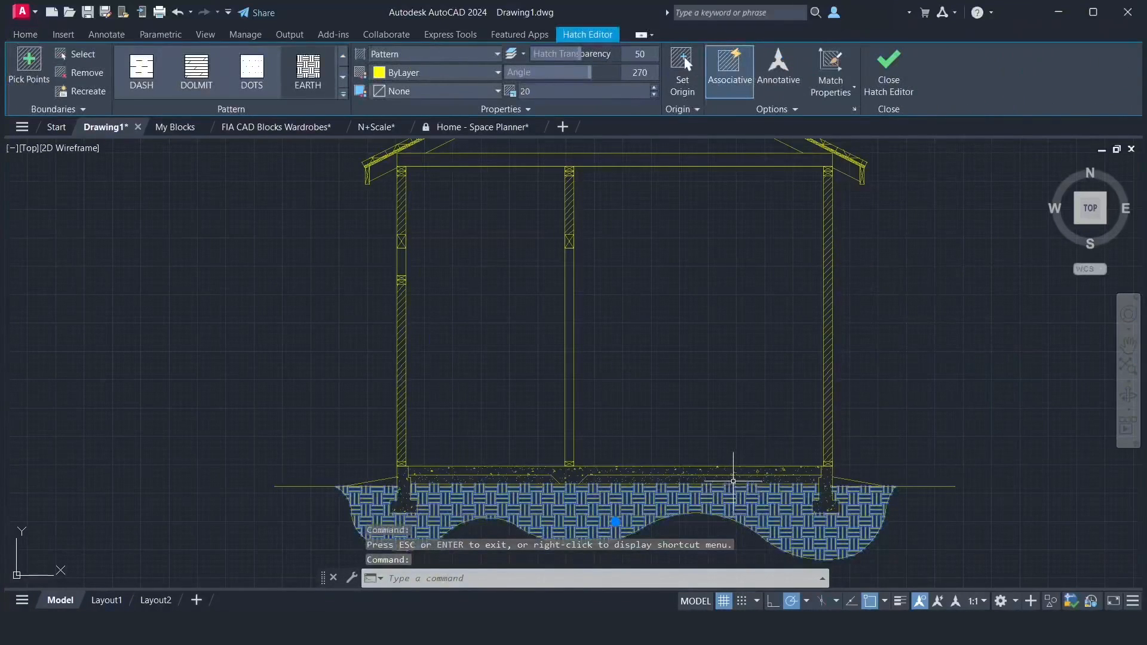
left_click(738, 472)
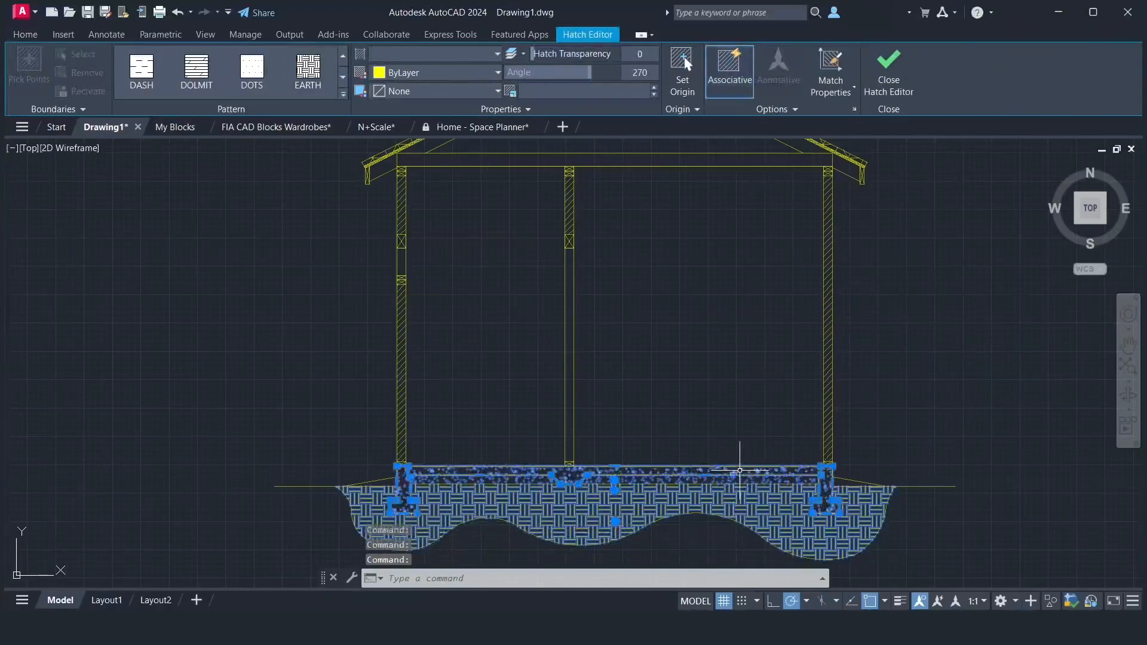
left_click(827, 421)
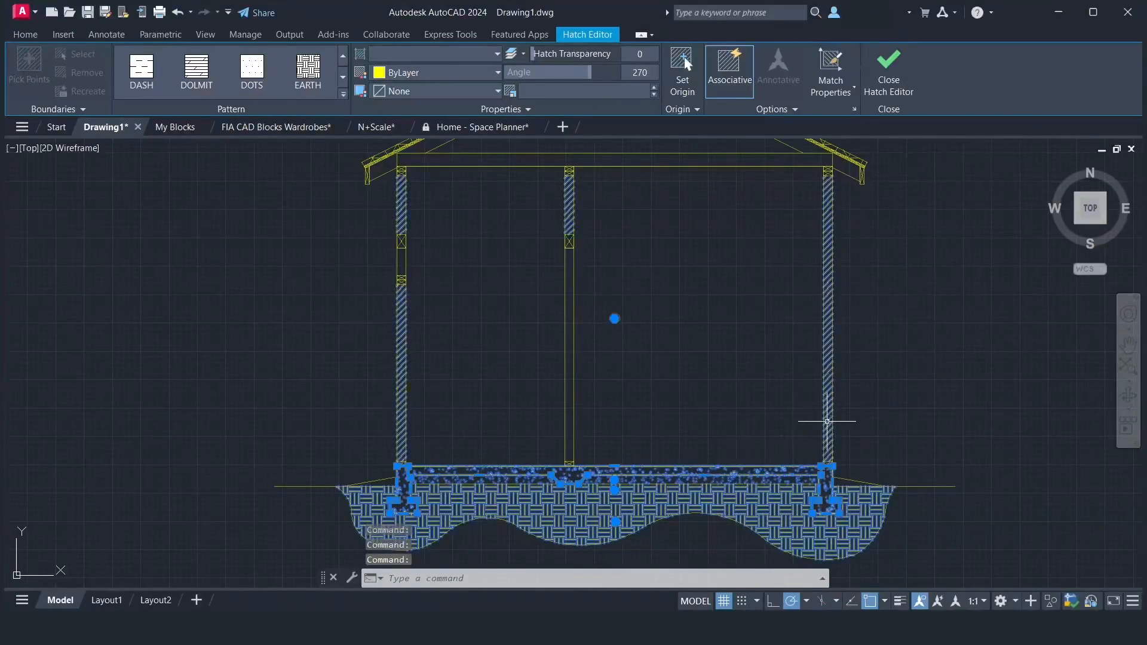
left_click(34, 38)
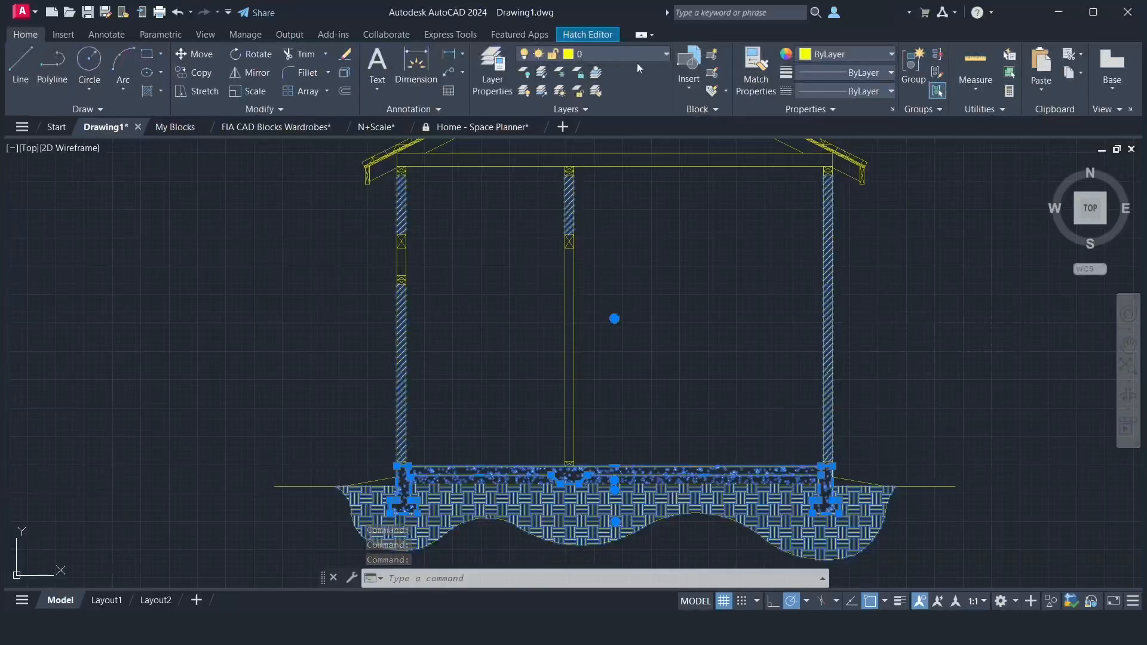
left_click(665, 53)
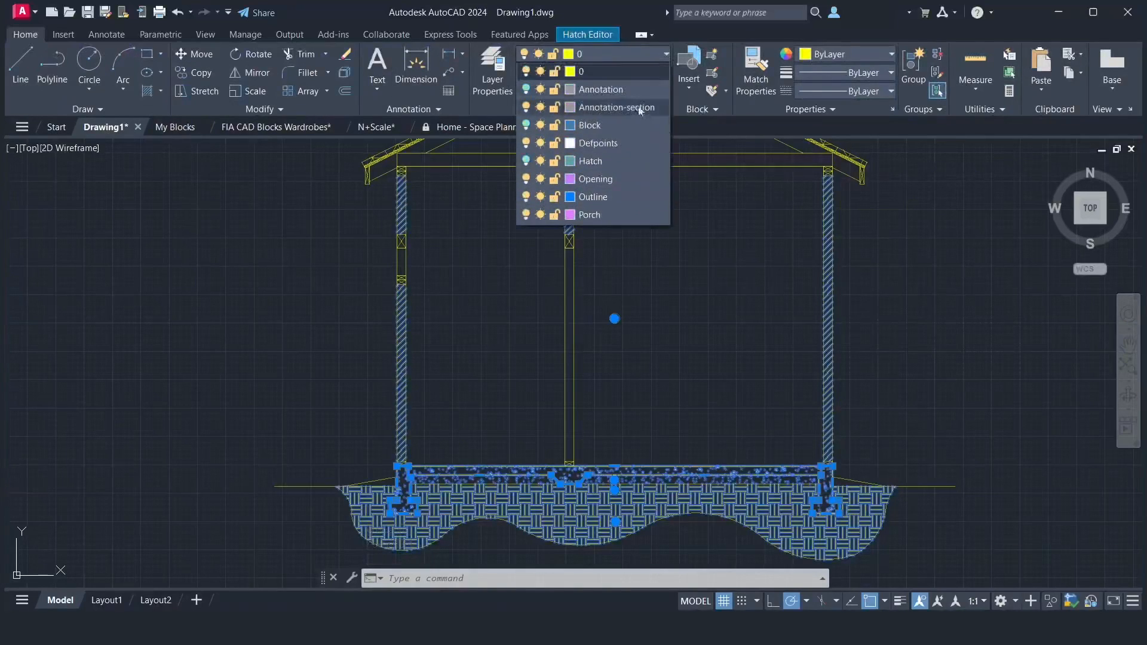
left_click(621, 161)
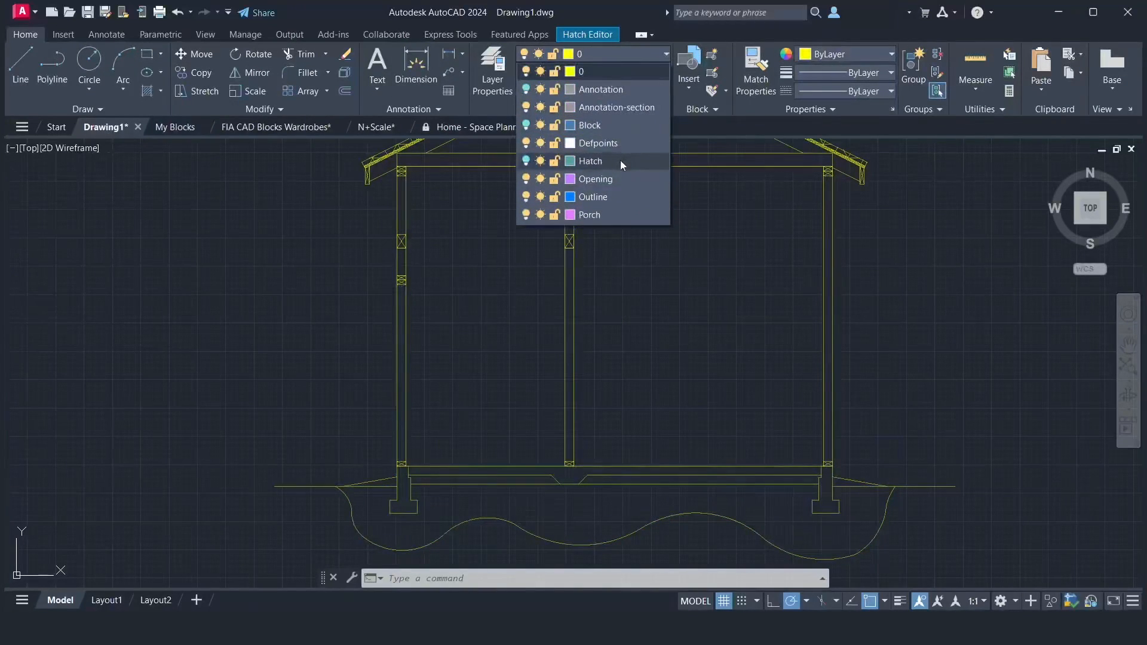
left_click(620, 161)
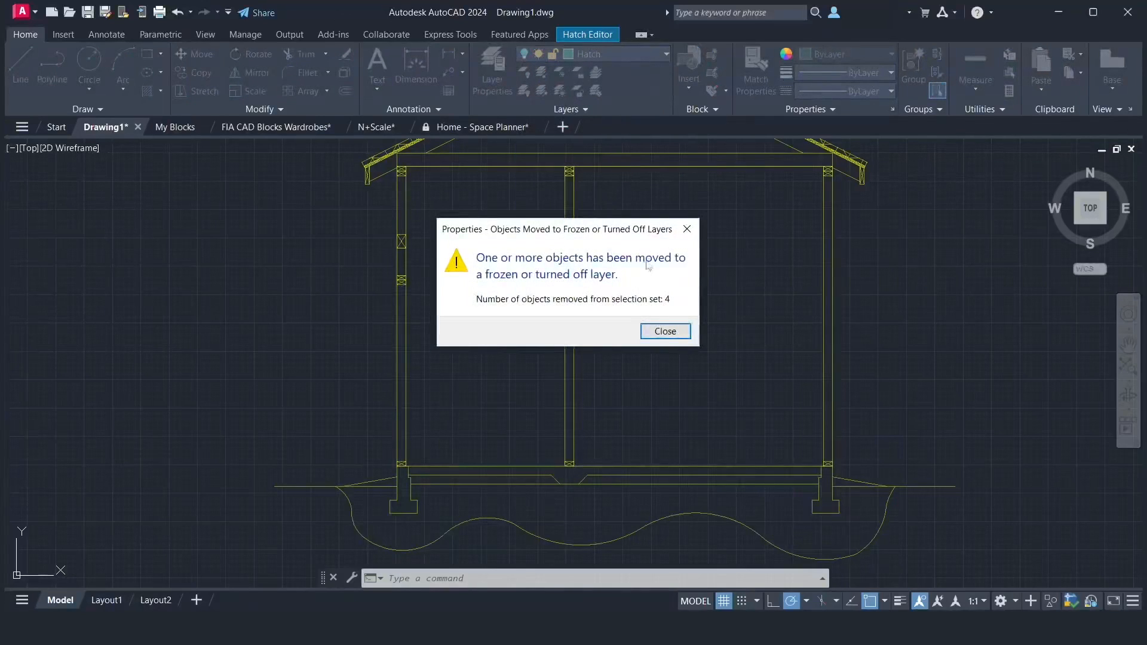
left_click(649, 331)
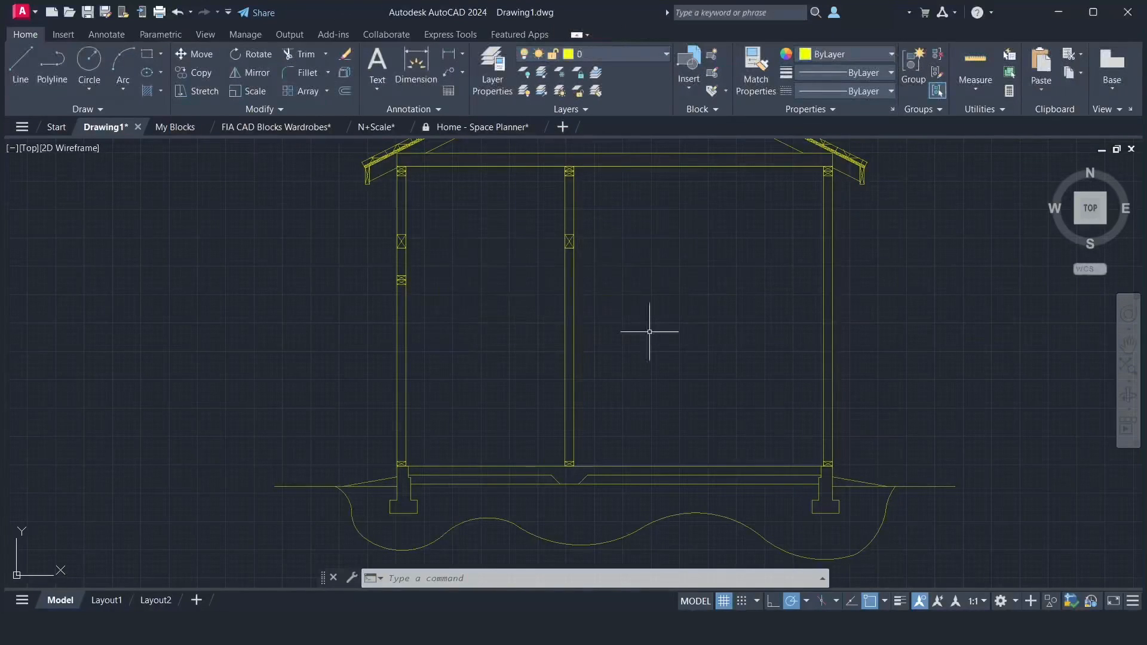
- Select the two hatches in the section copy's sloped roof layers and assign them to the Hatch layer
left_click(1127, 345)
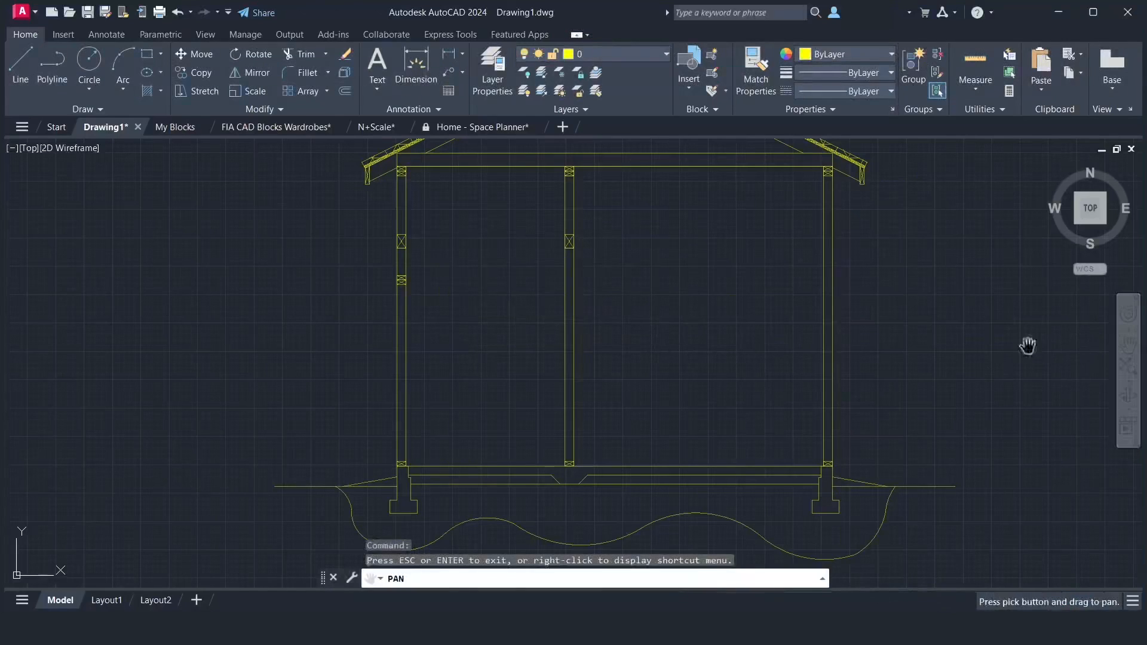
left_click_drag(742, 287, 705, 493)
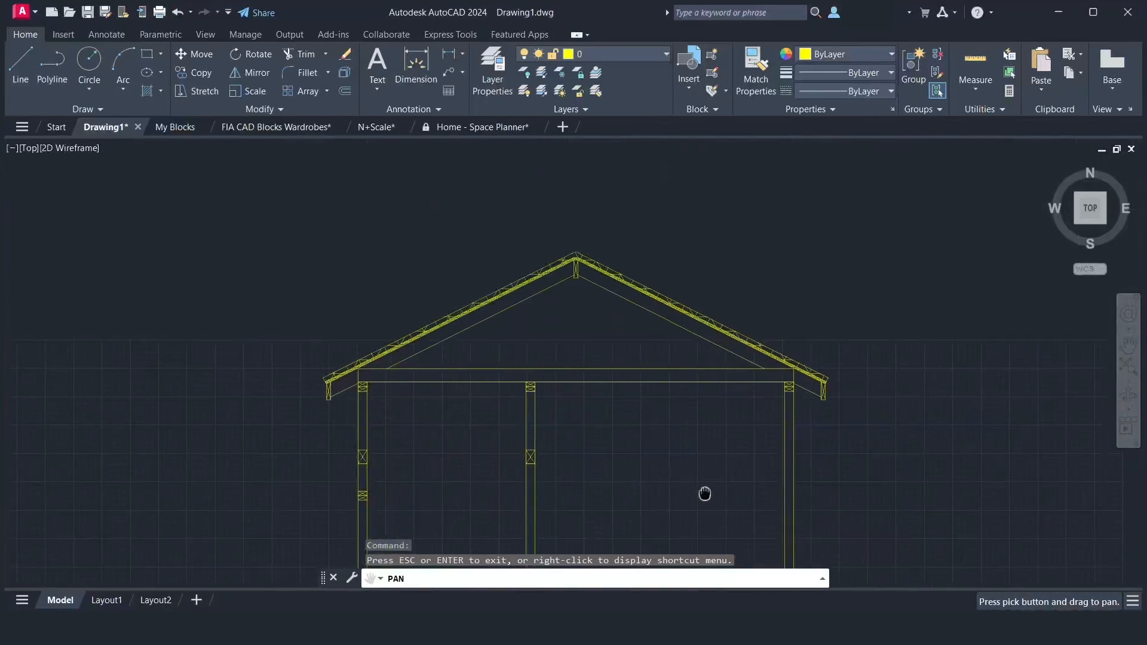
scroll(645, 340, "up", 7)
left_click_drag(837, 297, 742, 393)
scroll(742, 391, "up", 3)
scroll(742, 389, "up", 1)
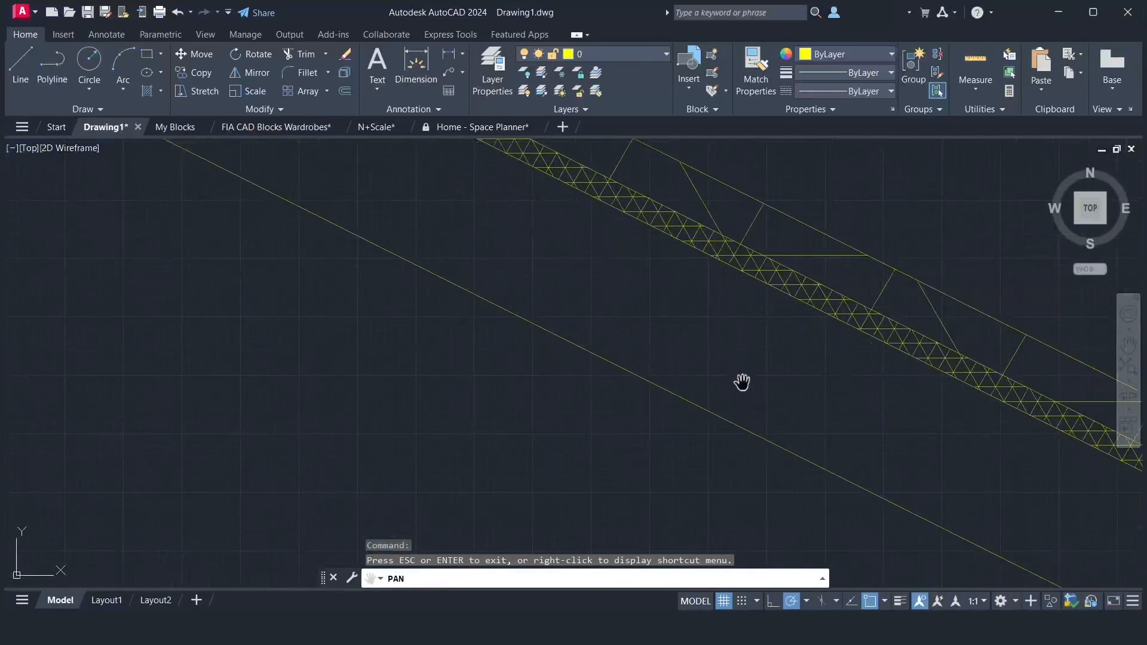
right_click(742, 382)
left_click(764, 376)
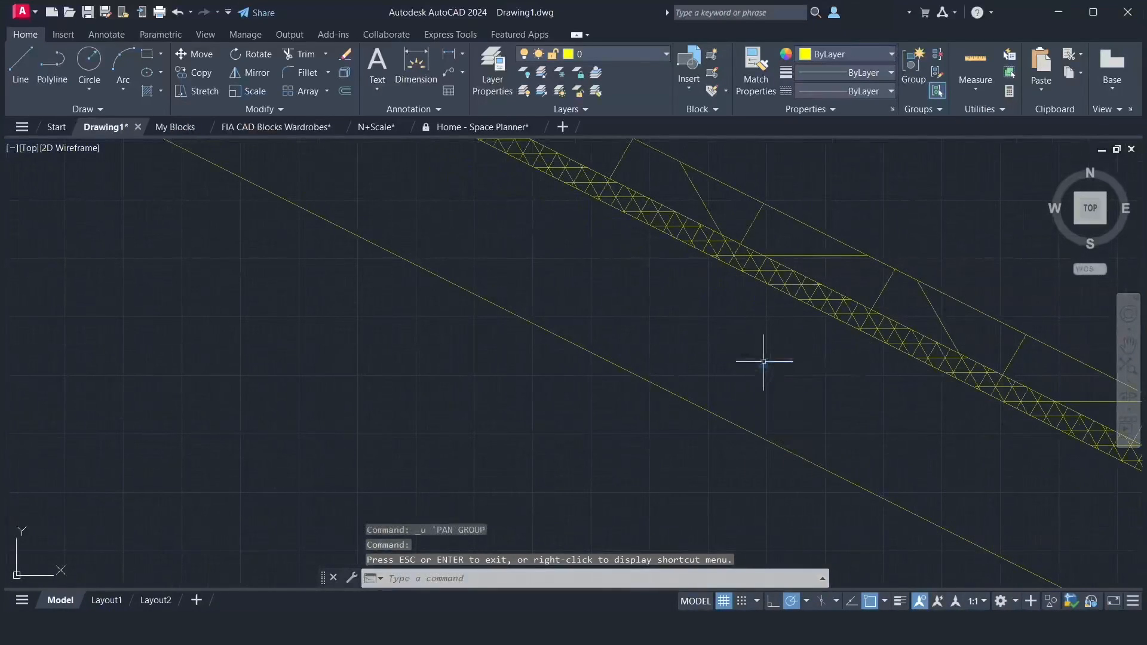
left_click(816, 287)
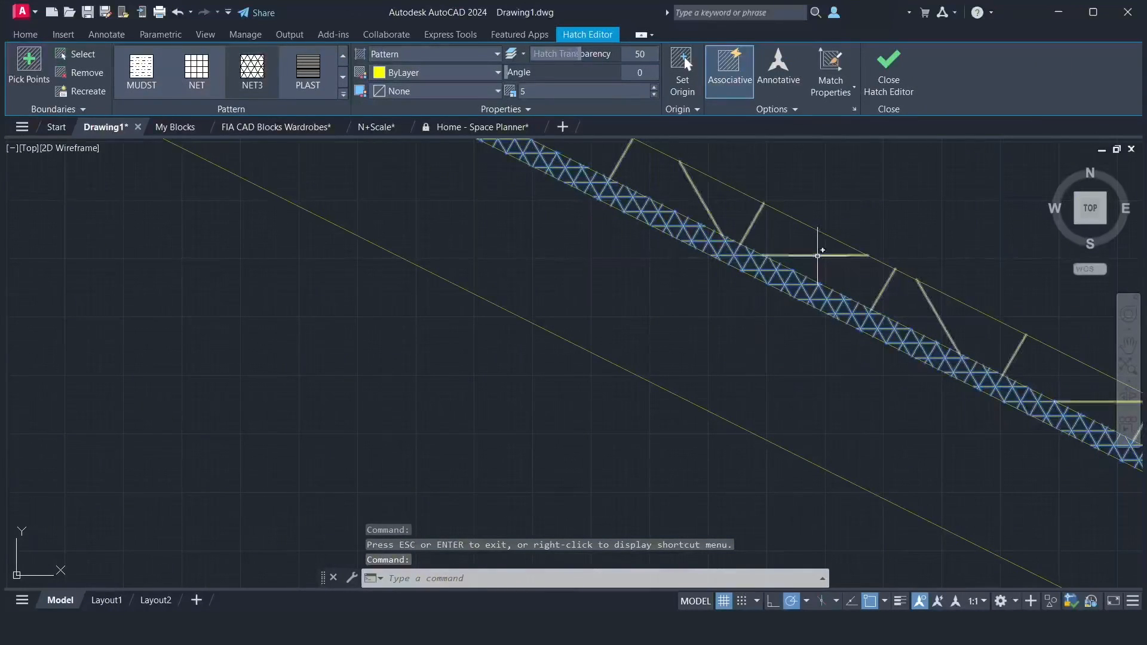
left_click(25, 35)
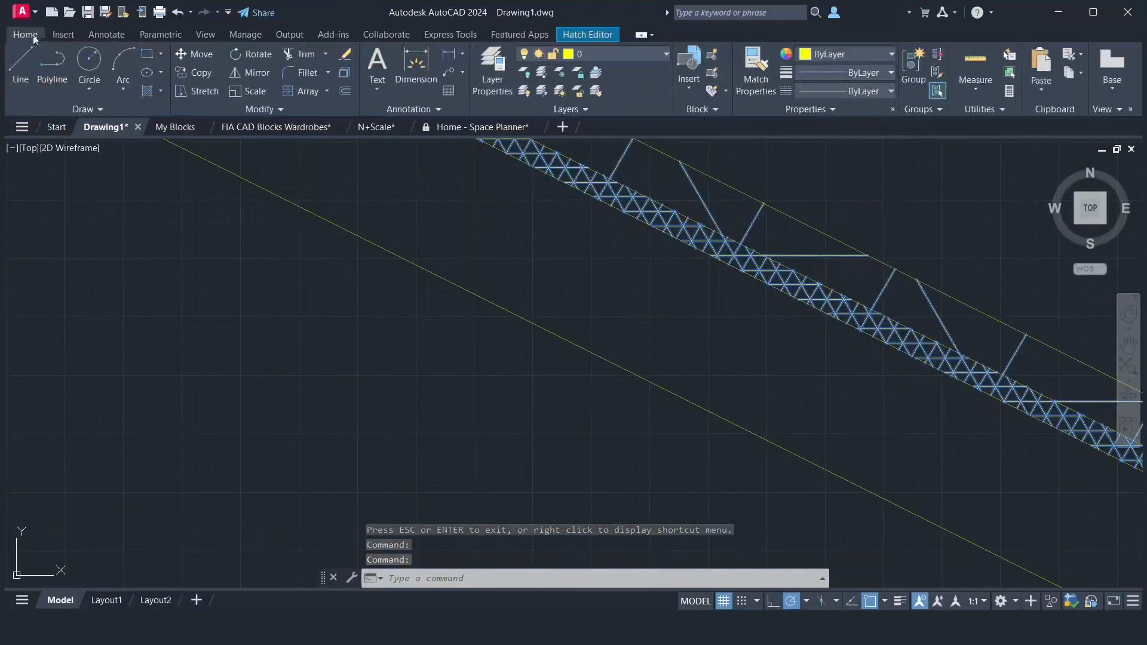
left_click(607, 54)
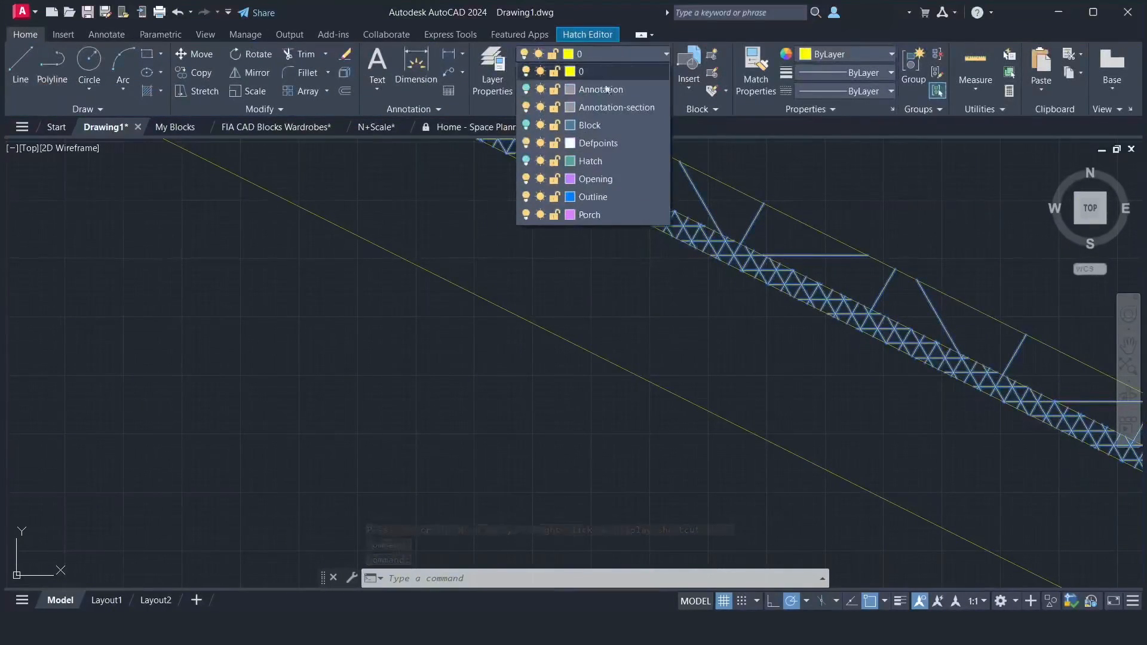
left_click(595, 161)
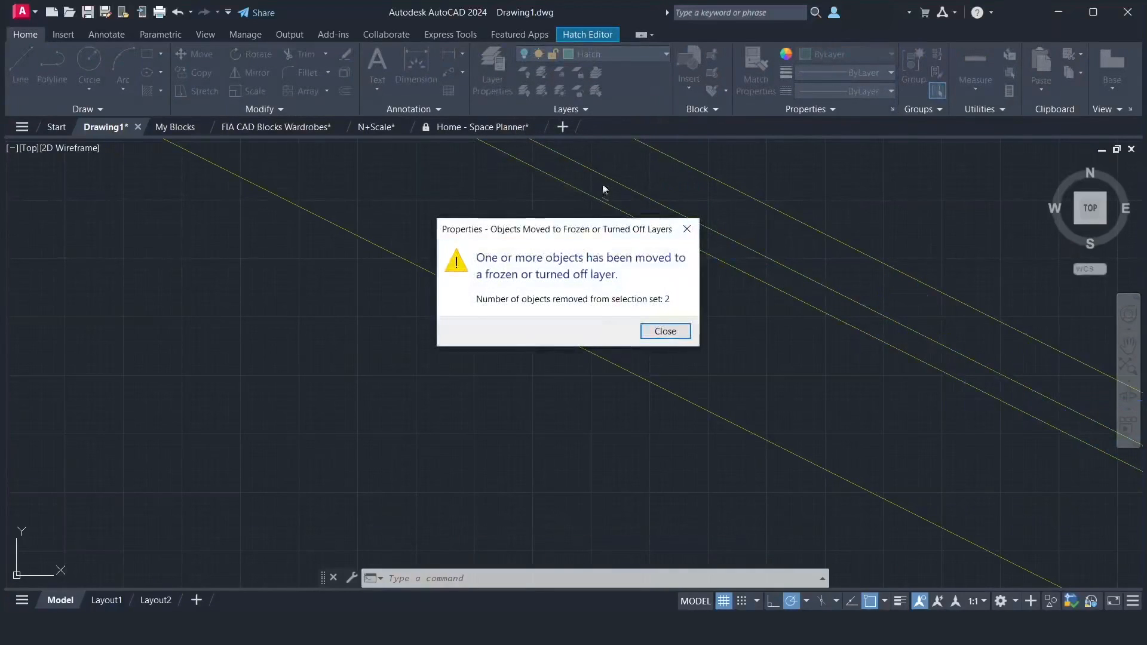
left_click(664, 332)
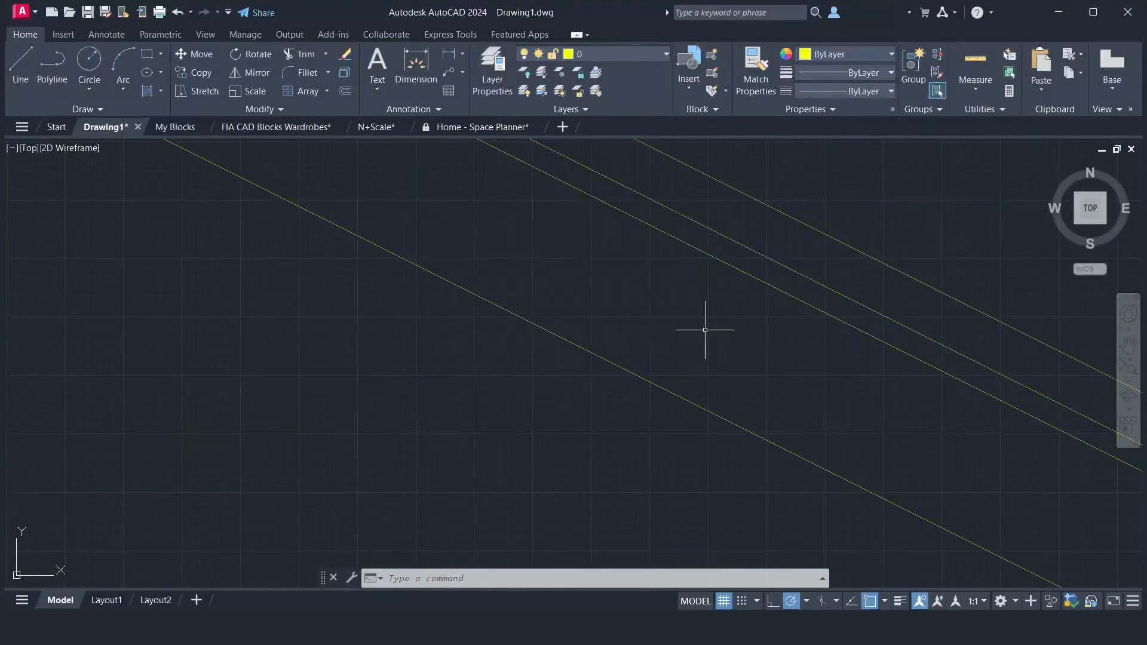
- Create a layer named Annotation-level-line and set its color to 253
scroll(718, 330, "down", 8)
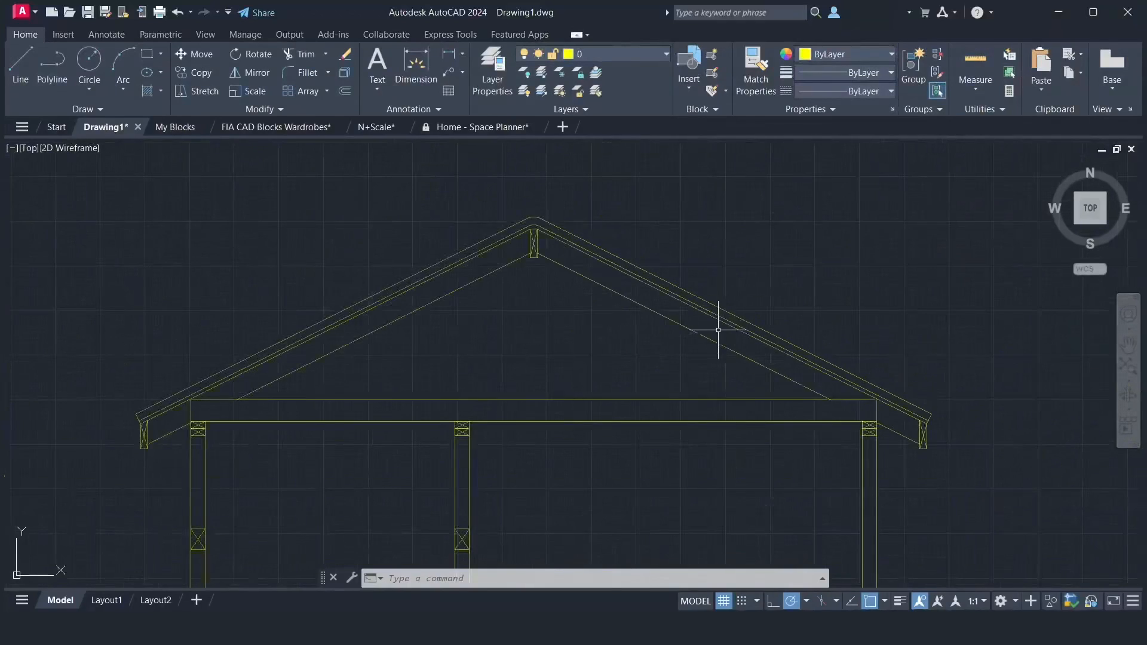
left_click(1127, 346)
mouse_move(870, 401)
left_mouse_down()
mouse_move(896, 346)
mouse_move(881, 297)
left_mouse_up()
right_click(882, 294)
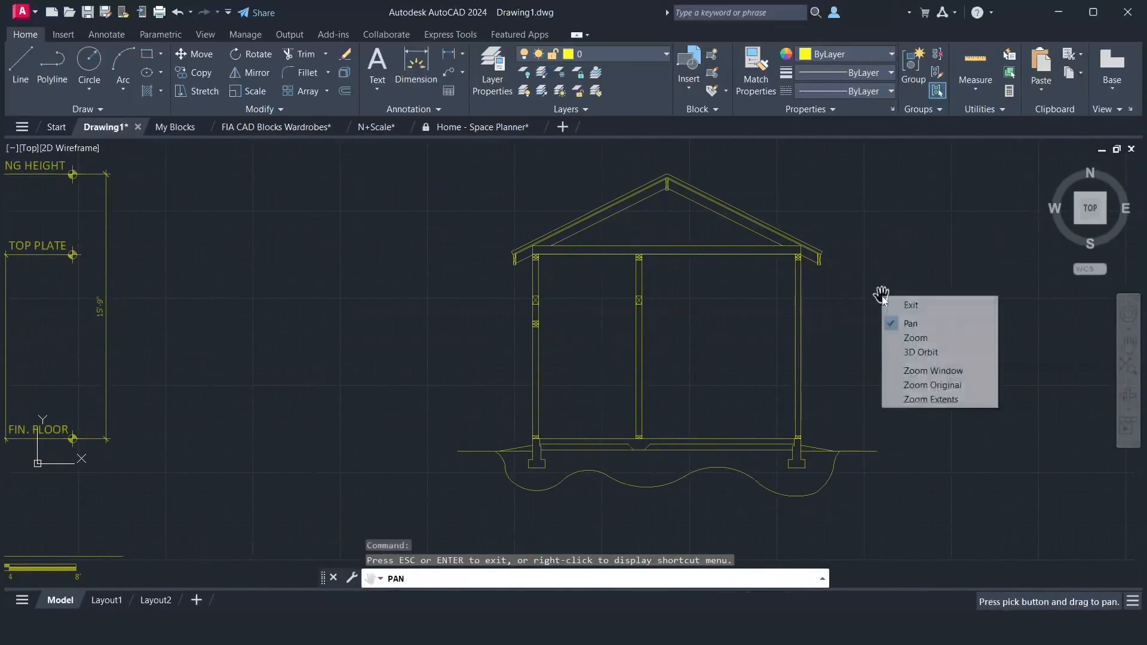
left_click(891, 302)
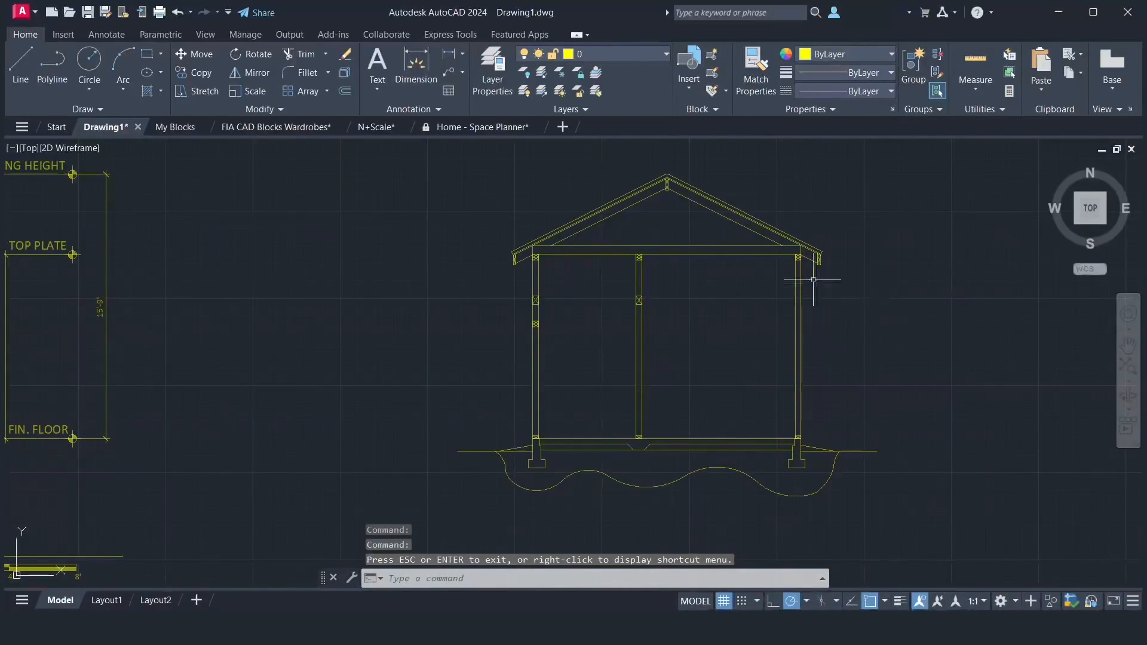
left_click(493, 89)
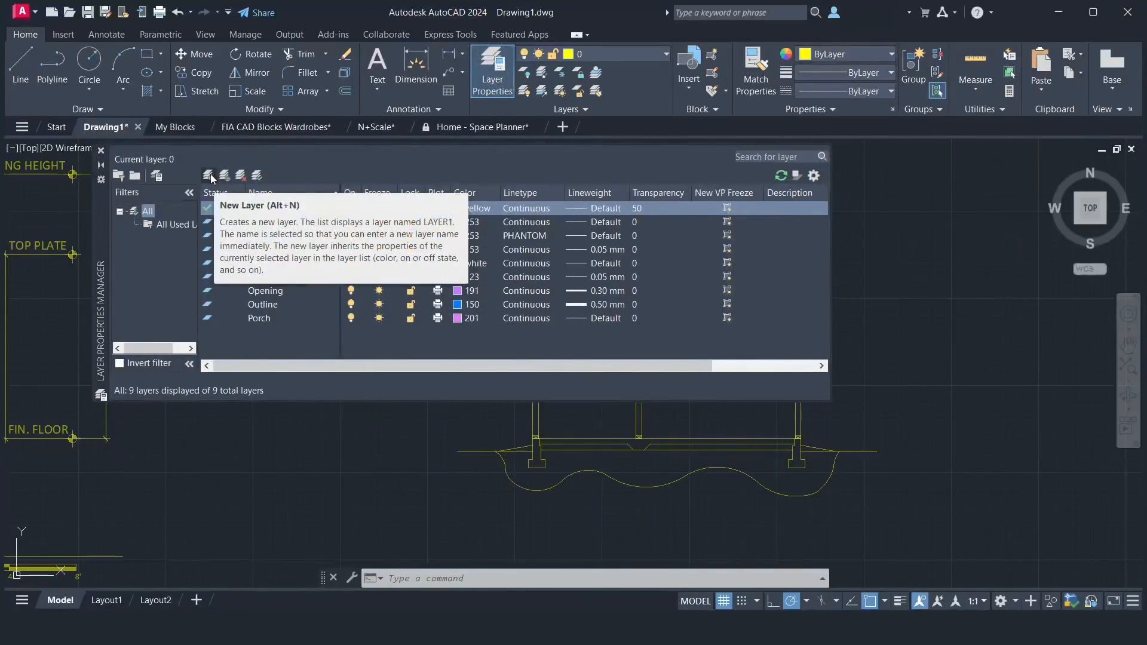
left_click(210, 174)
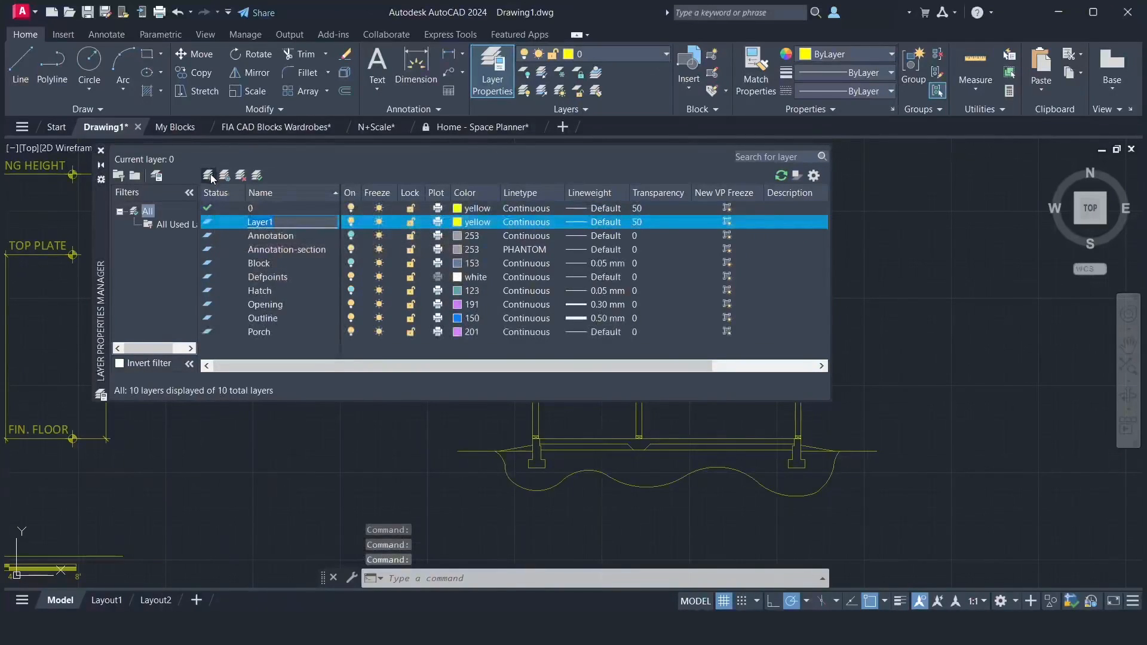
type("Annotation-level-line")
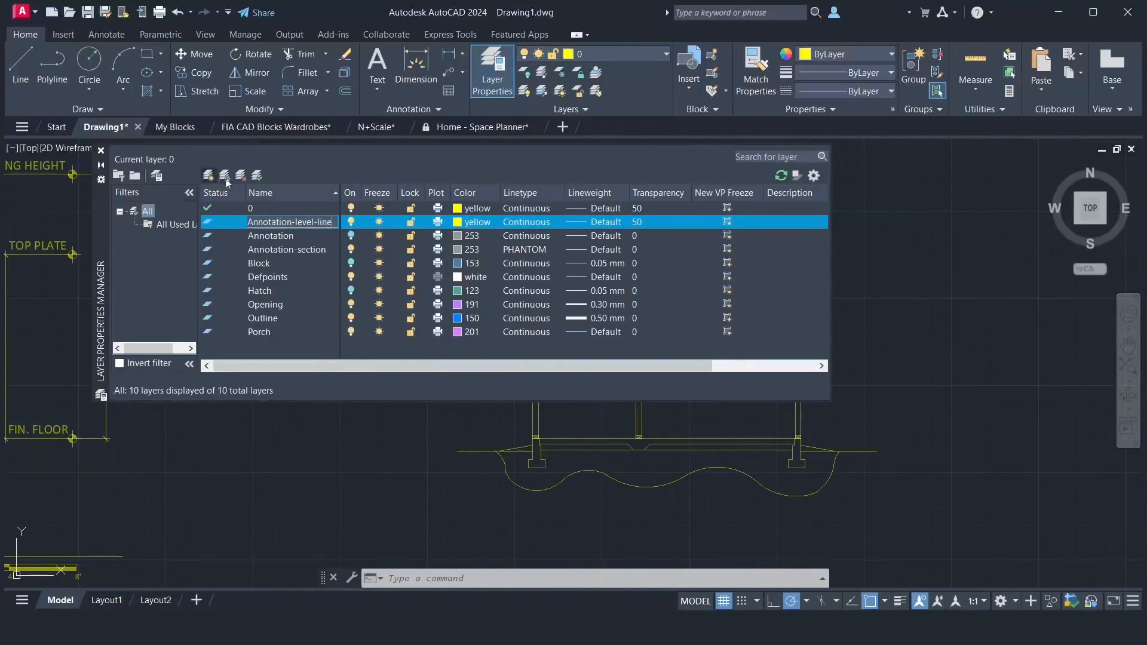
left_click(456, 223)
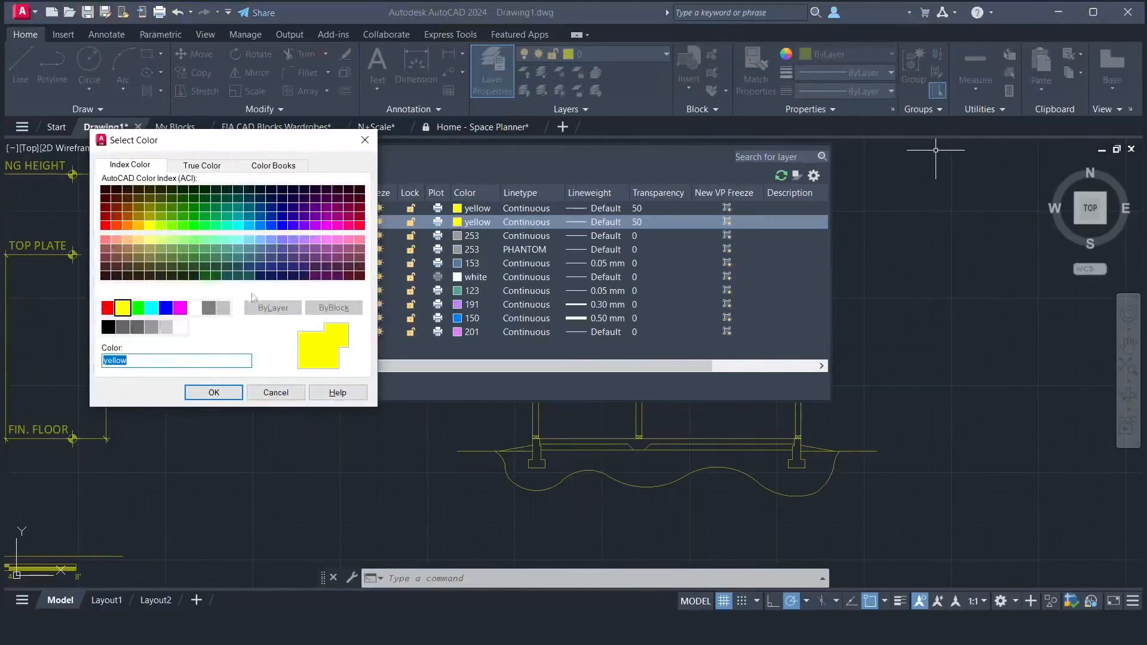
left_click(151, 327)
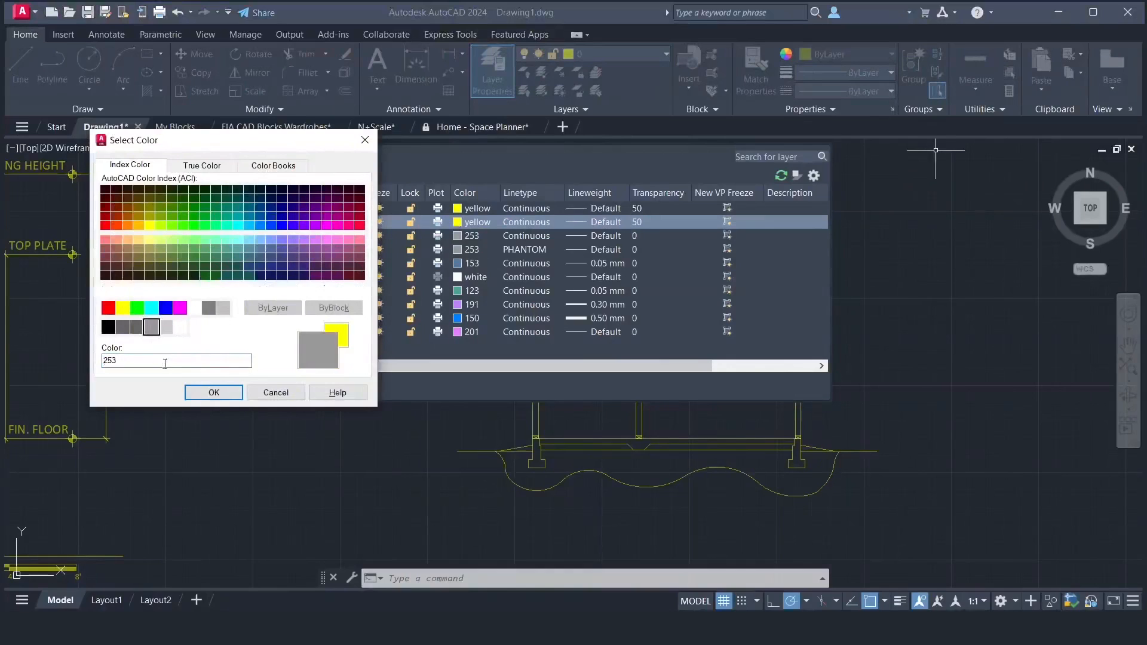
left_click(198, 395)
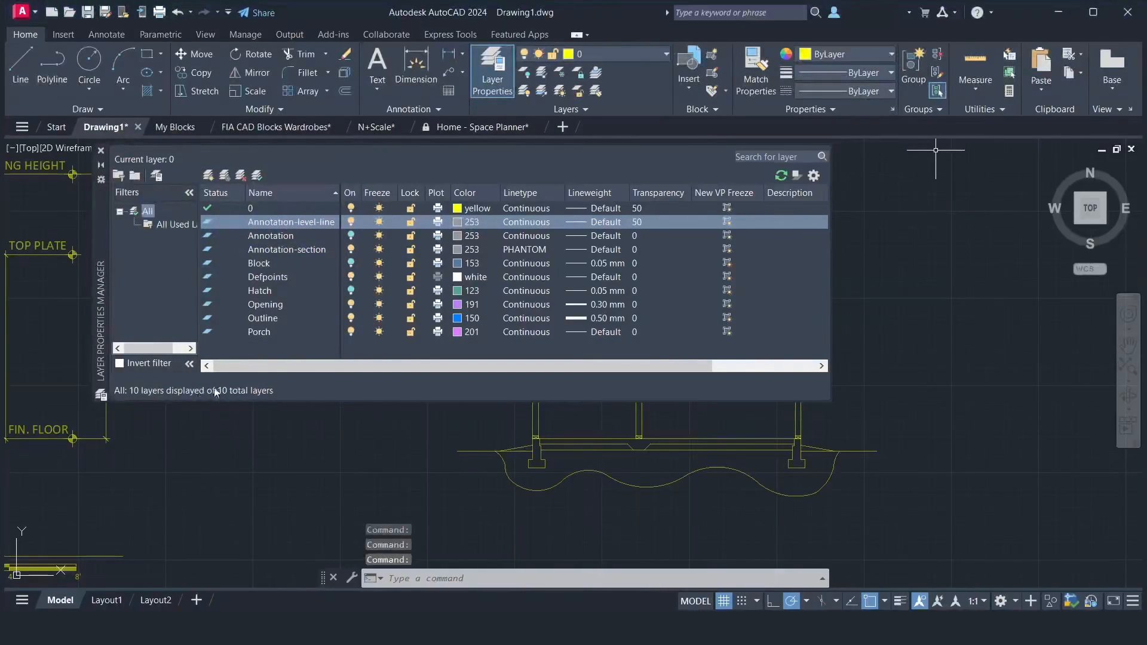
- Load the DASHDOT2 linetype and assign it to the Annotation-level-line layer
left_click(513, 223)
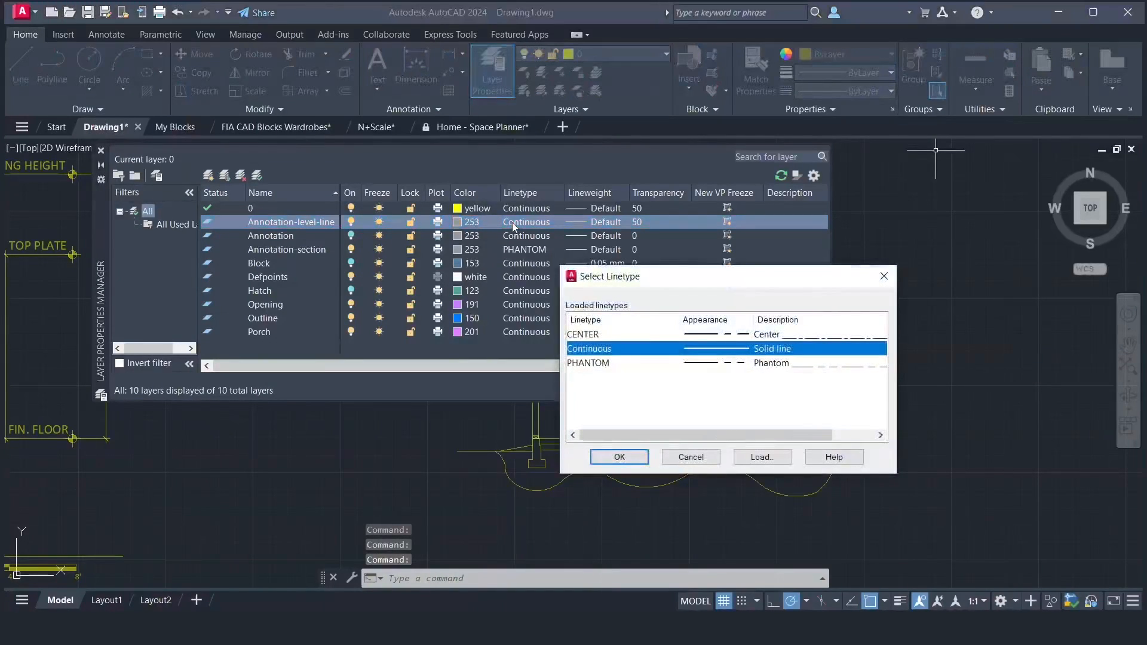
left_click(771, 456)
left_click(988, 315)
scroll(985, 315, "down", 4)
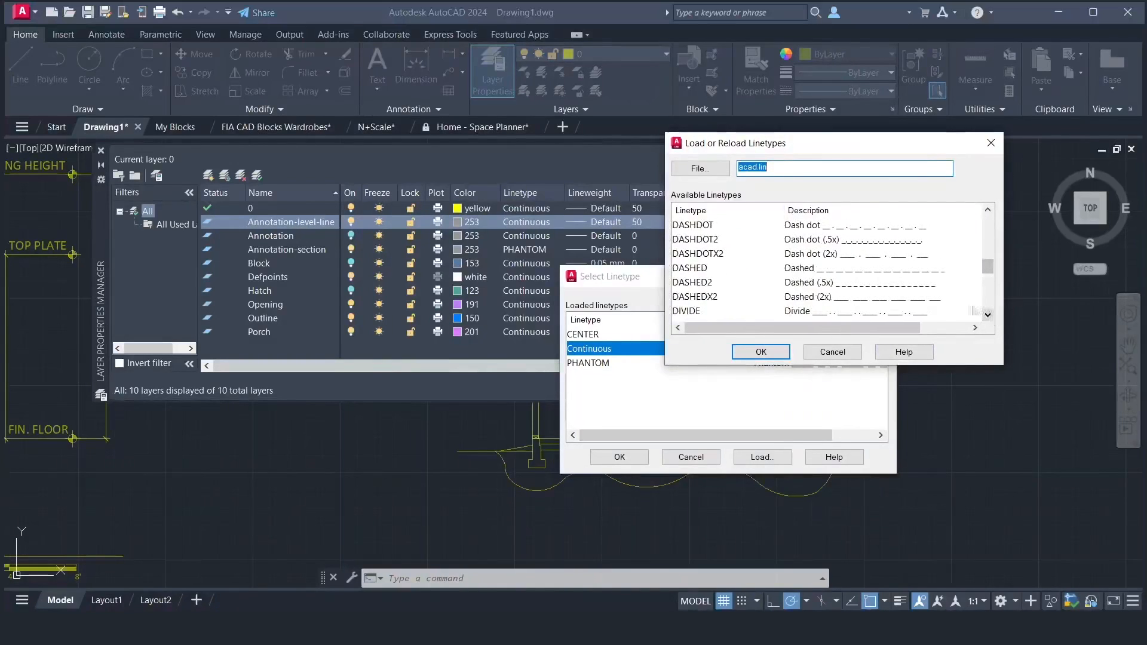
left_click(867, 245)
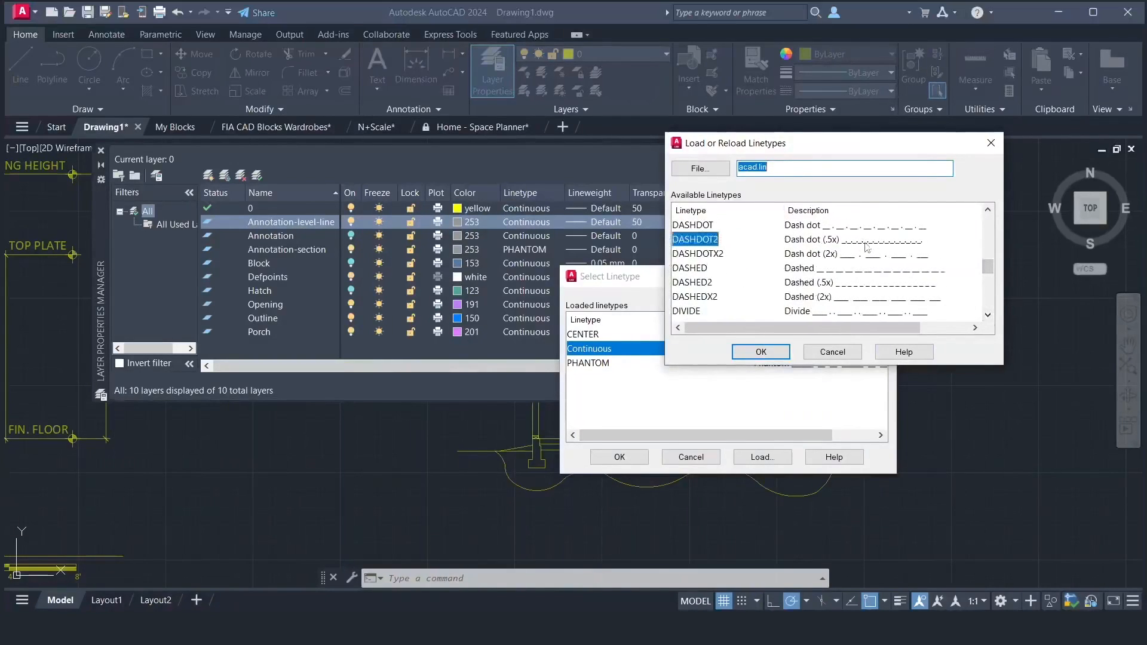
left_click(760, 353)
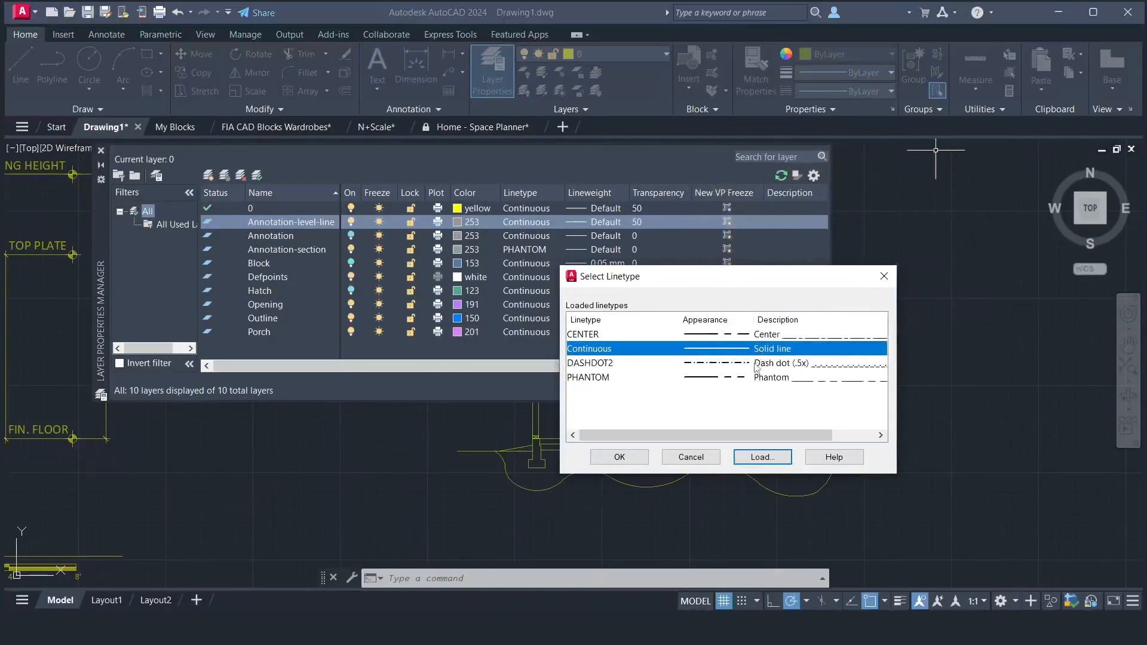
left_click(756, 364)
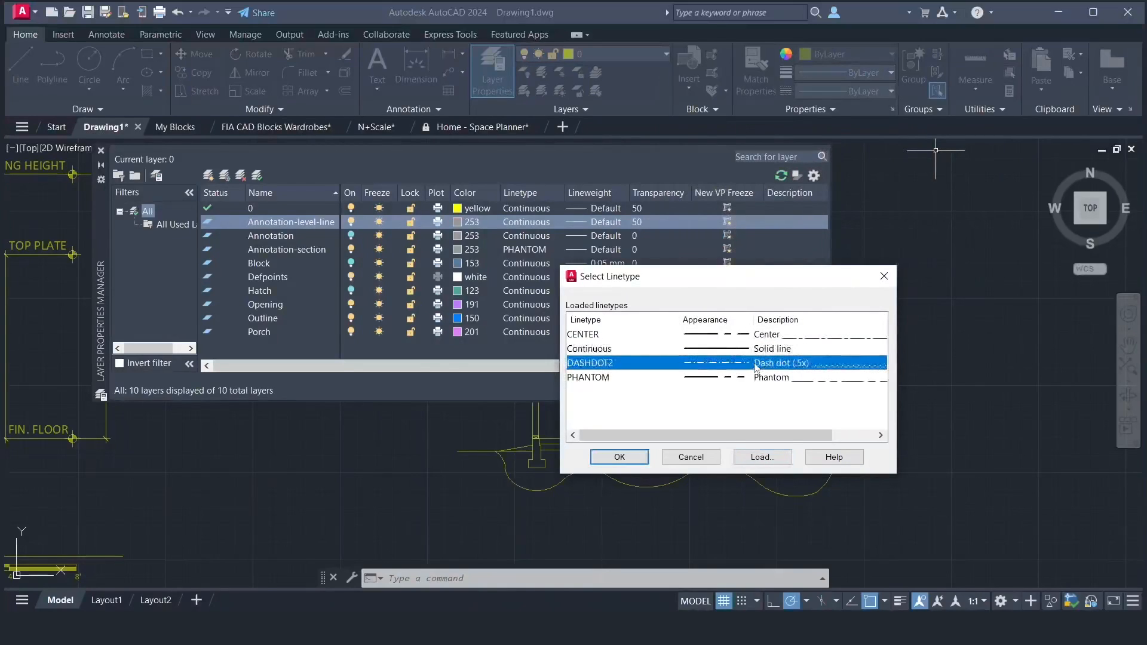
left_click(620, 458)
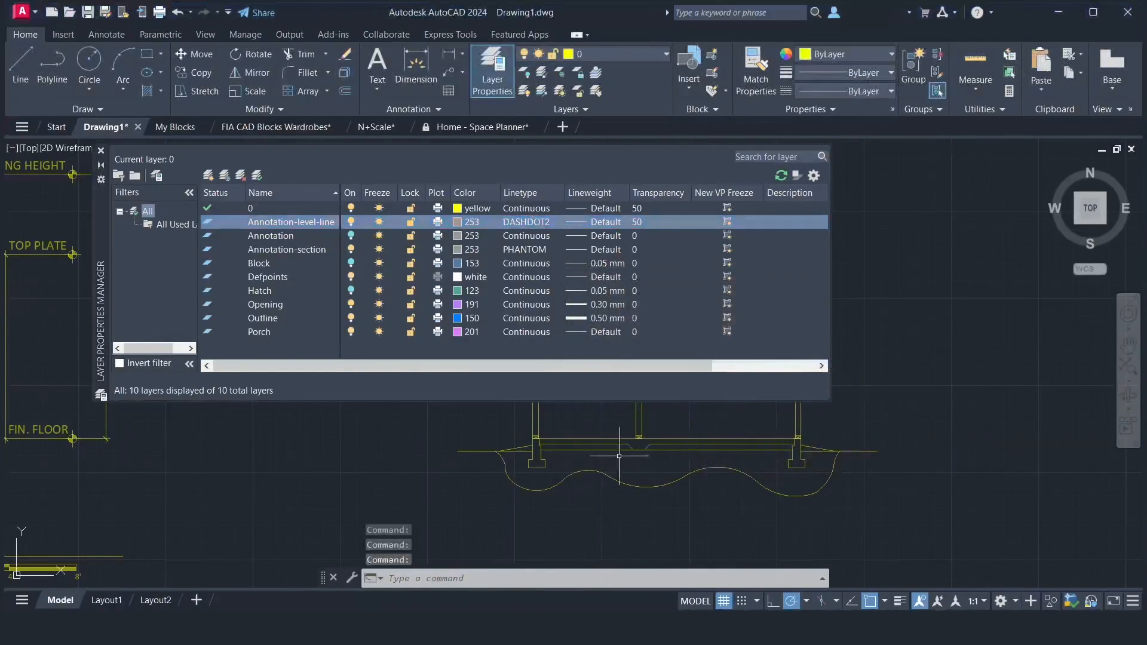
- Set the Annotation-level-line layer's transparency to 0
left_click(634, 222)
left_click(634, 222)
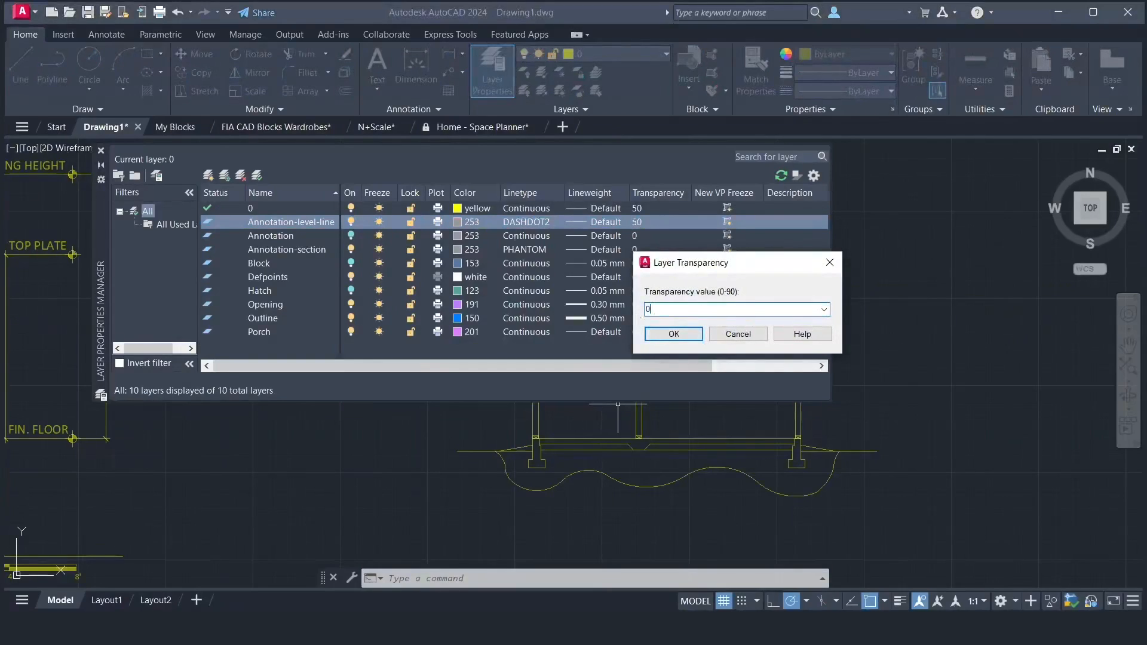
left_click(665, 334)
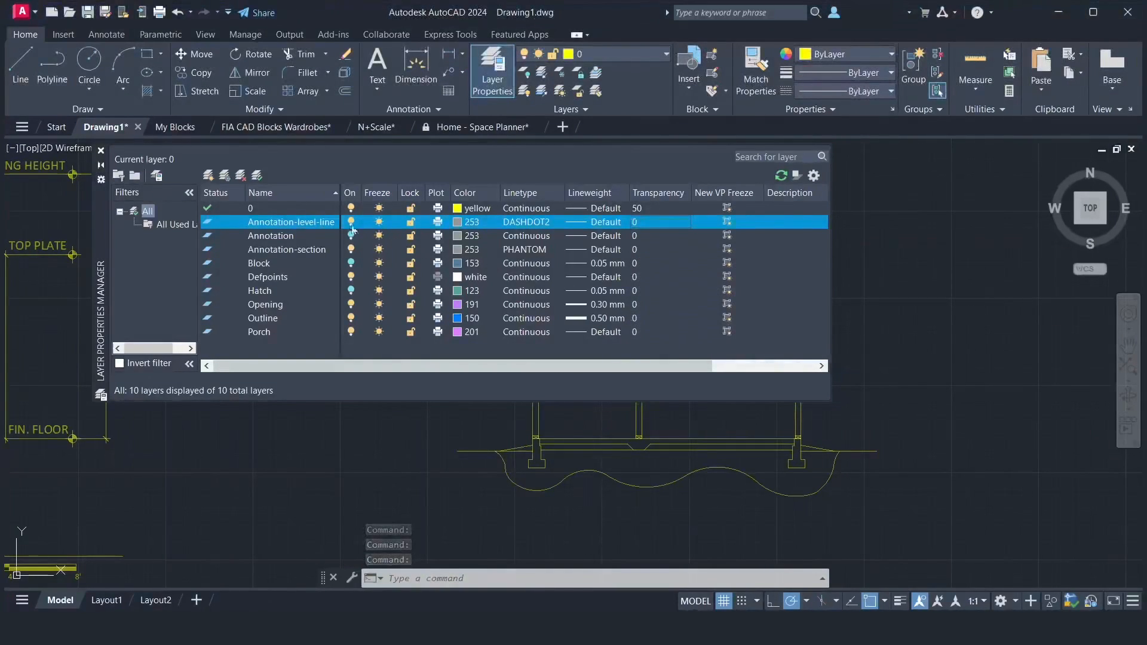
- Create a layer named Section-regular with color 40 and the Continuous linetype
left_click(208, 175)
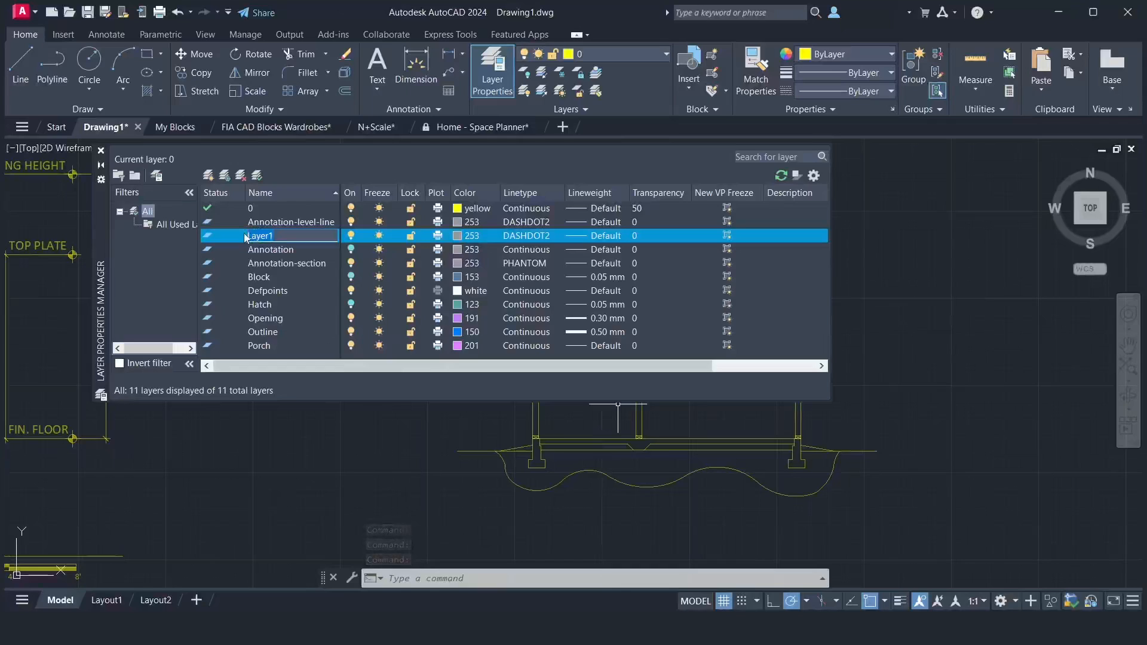
type("Section-regular")
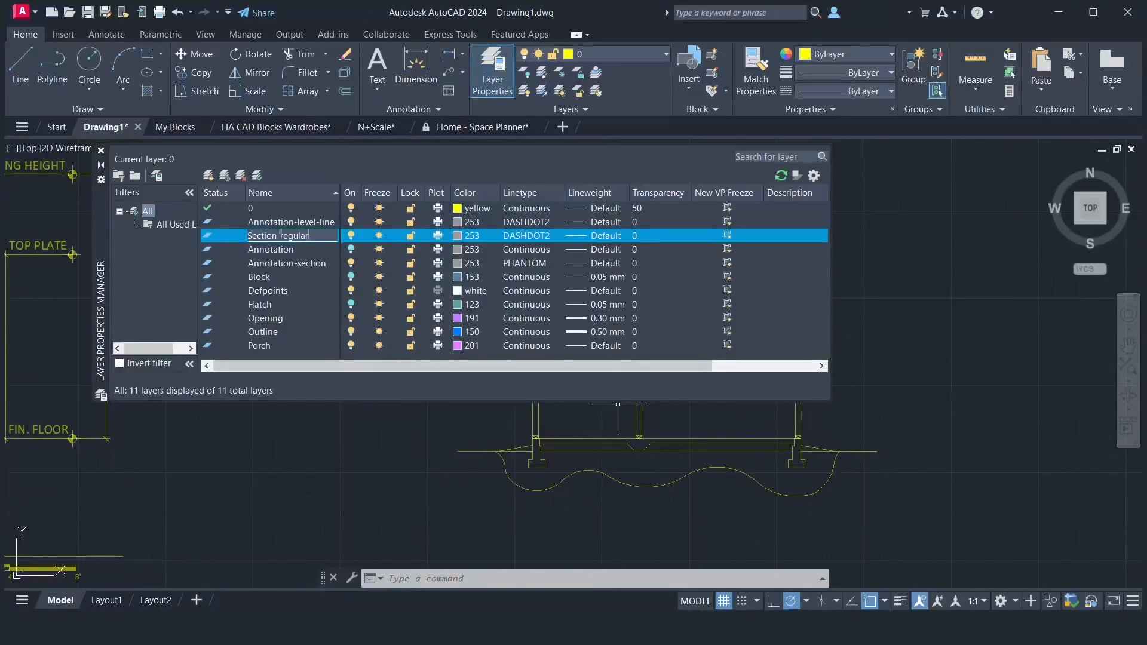
left_click(456, 237)
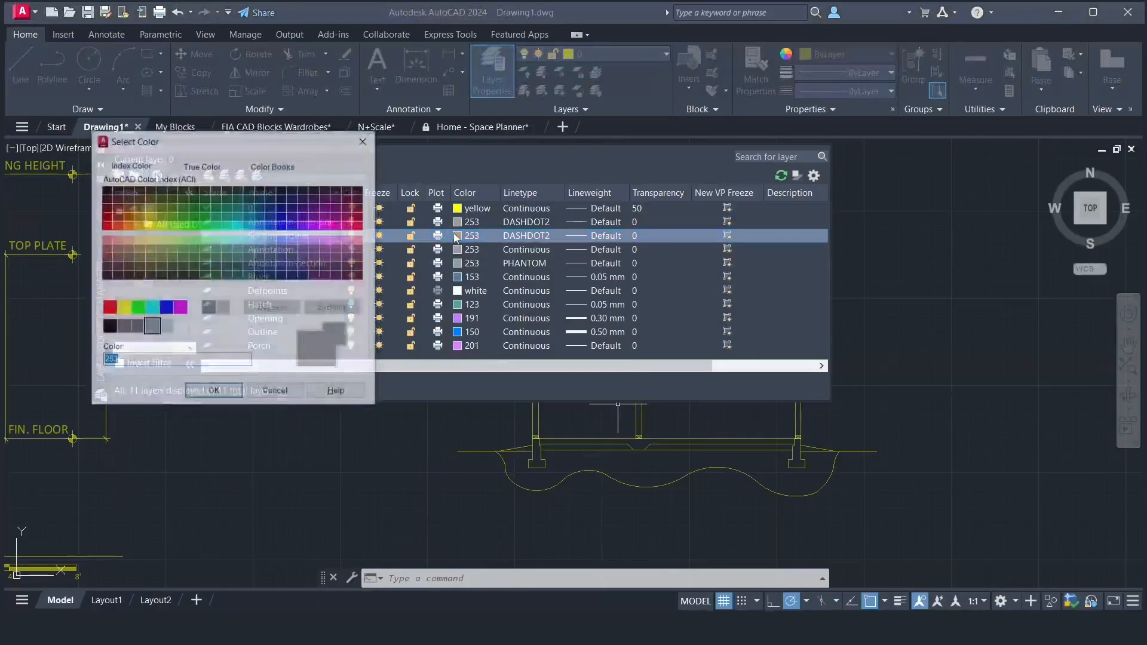
left_click(138, 225)
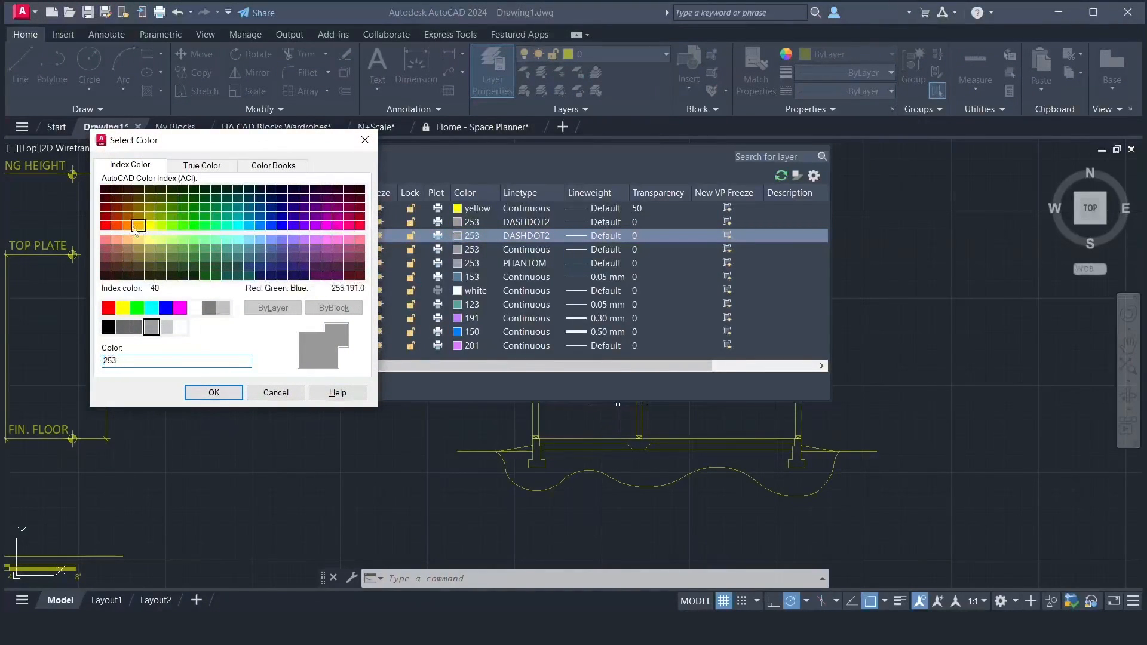
left_click(213, 392)
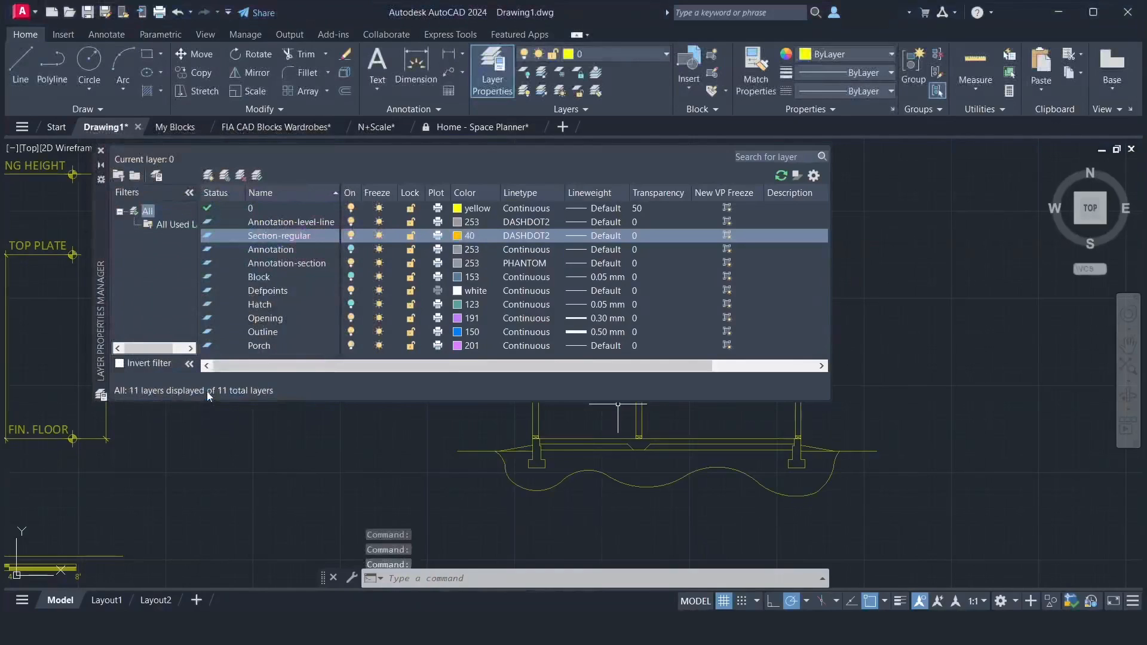
left_click(512, 239)
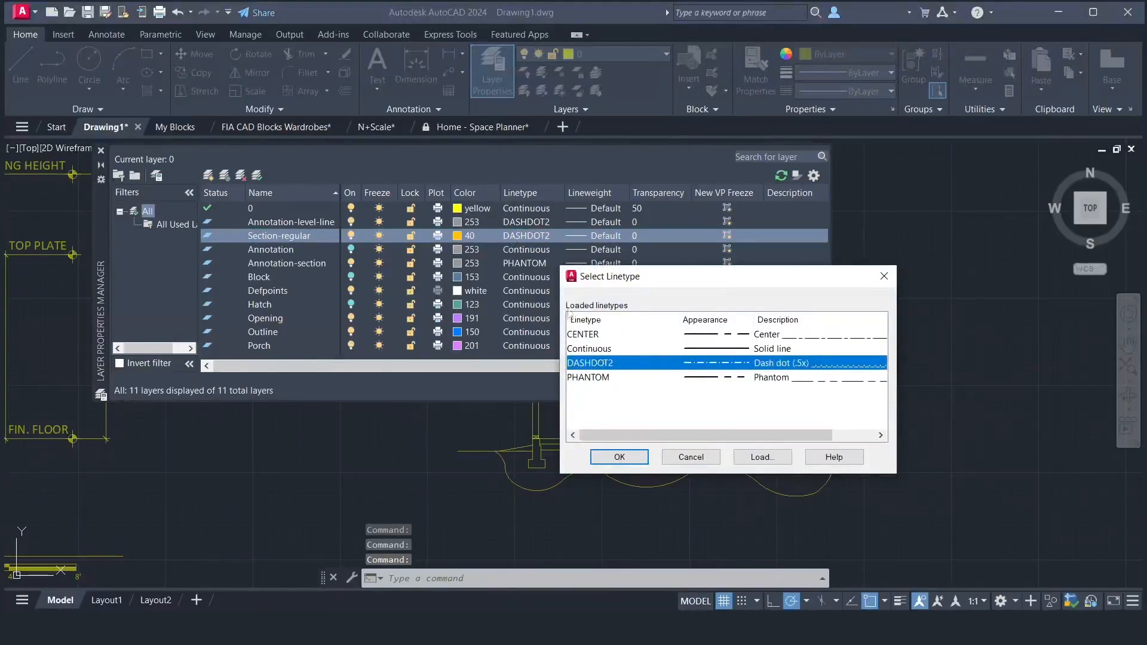
left_click(581, 349)
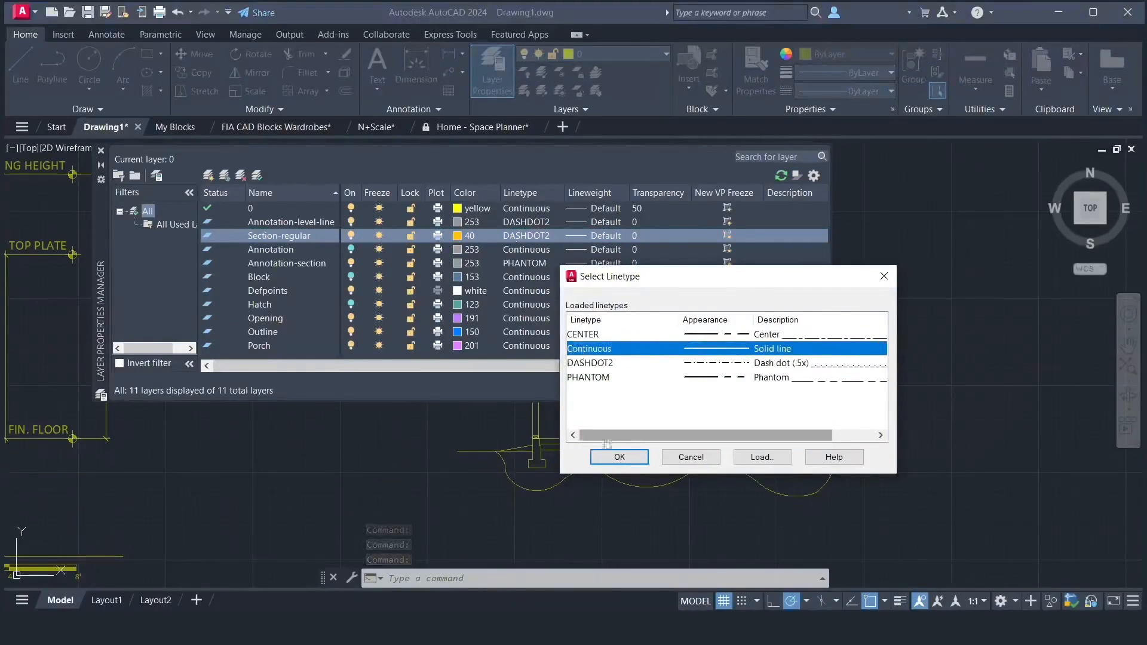
left_click(606, 463)
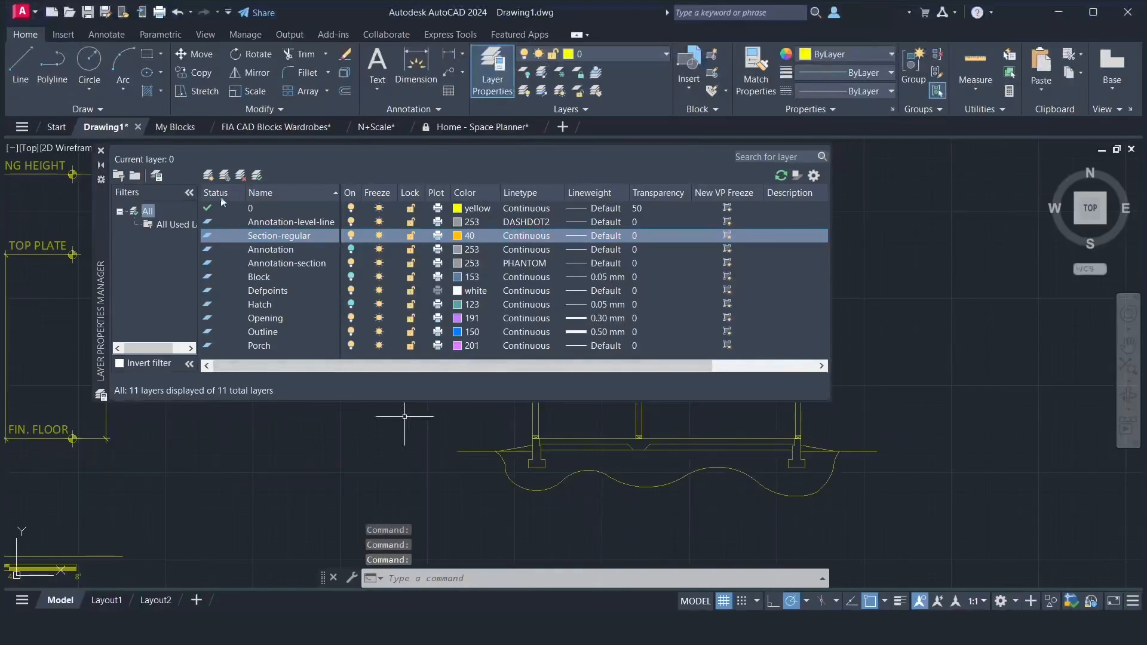
- Create a layer named Ground and set its color to 242
left_click(210, 177)
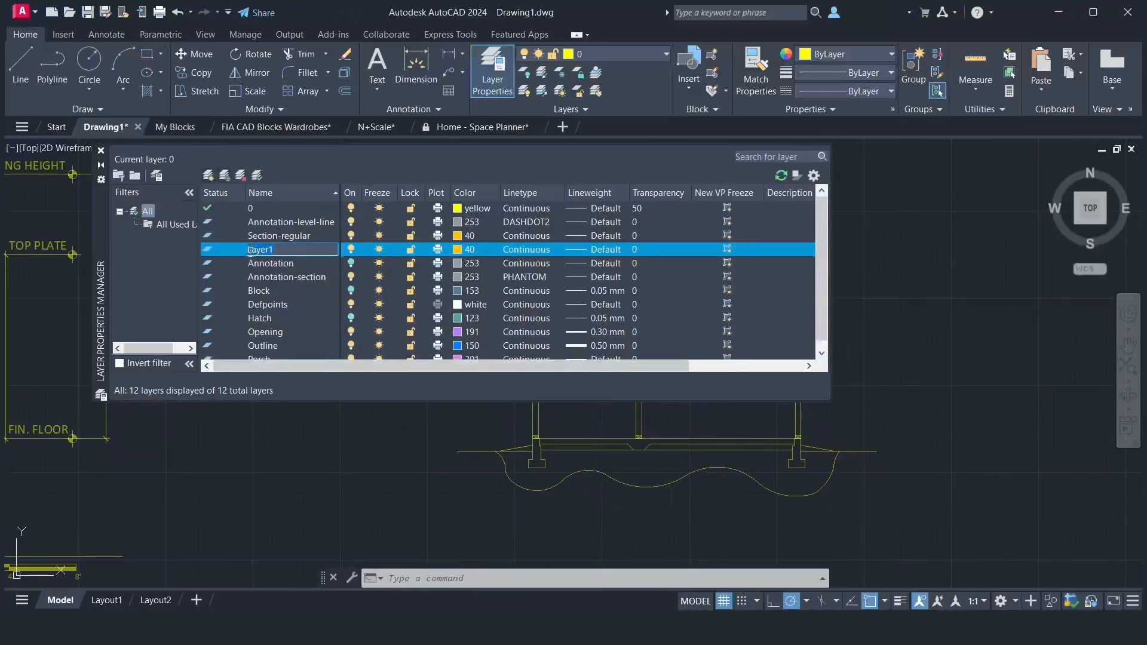
type("Ground")
left_click(458, 249)
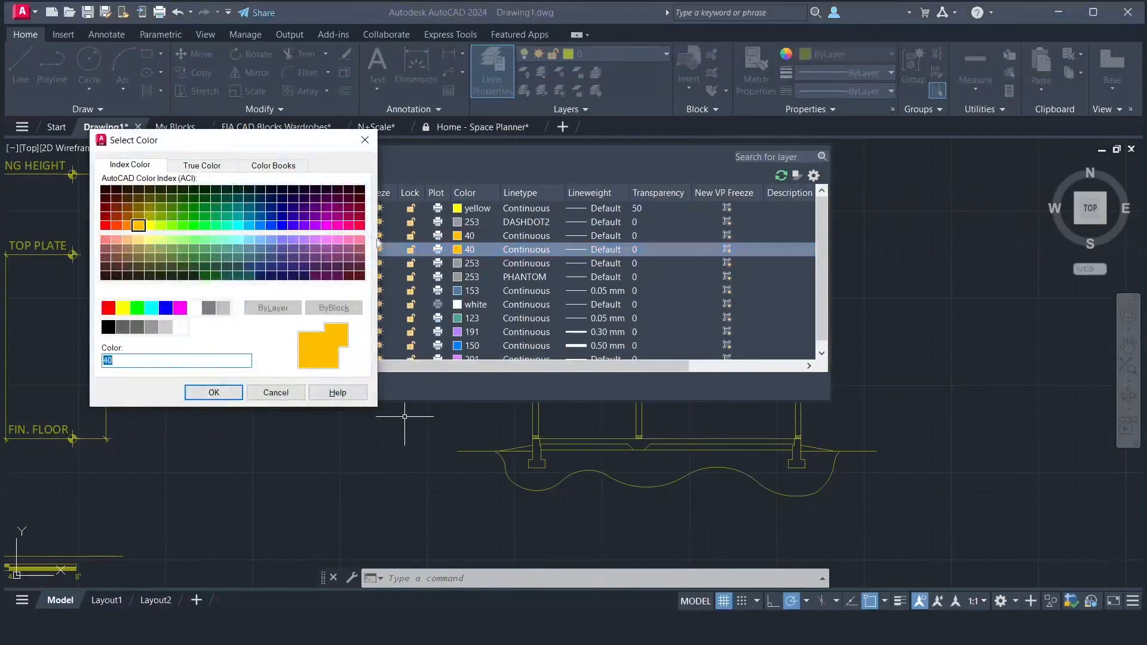
left_click(359, 216)
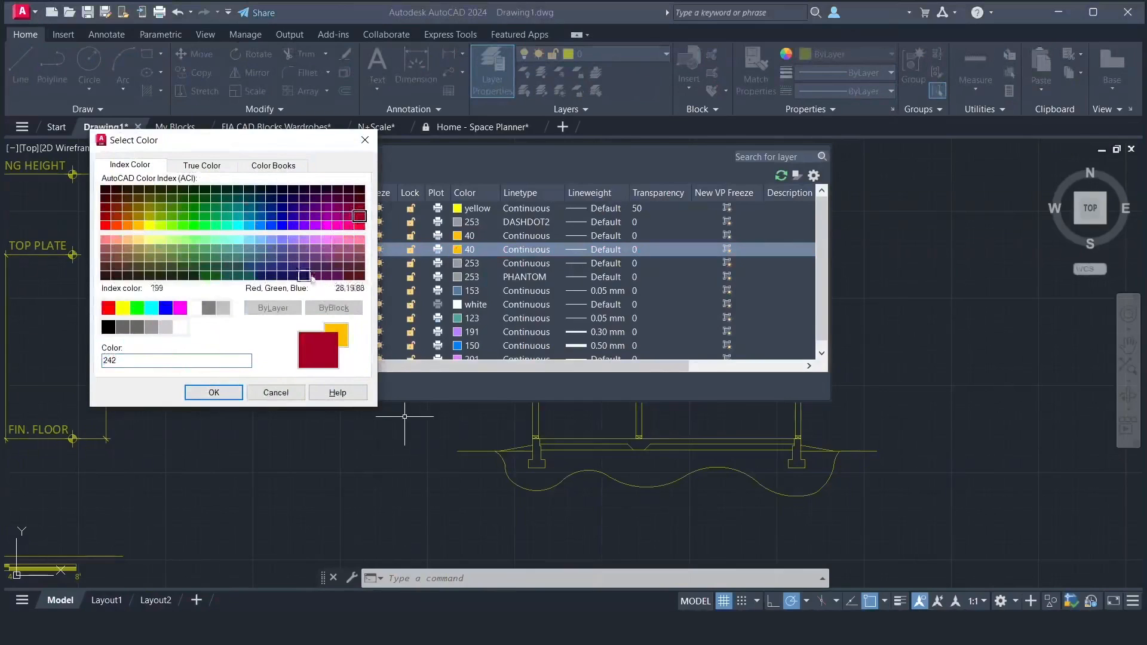
left_click(223, 392)
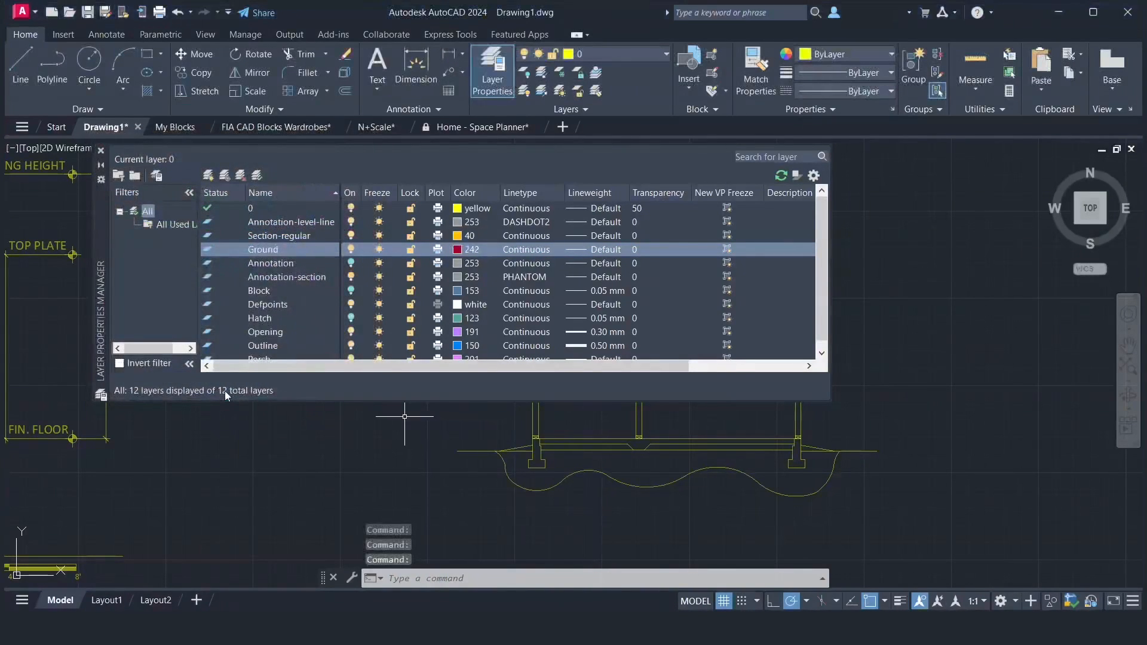
- Set the Ground layer's lineweight to 1.00 mm and close the layer manager
left_click(593, 250)
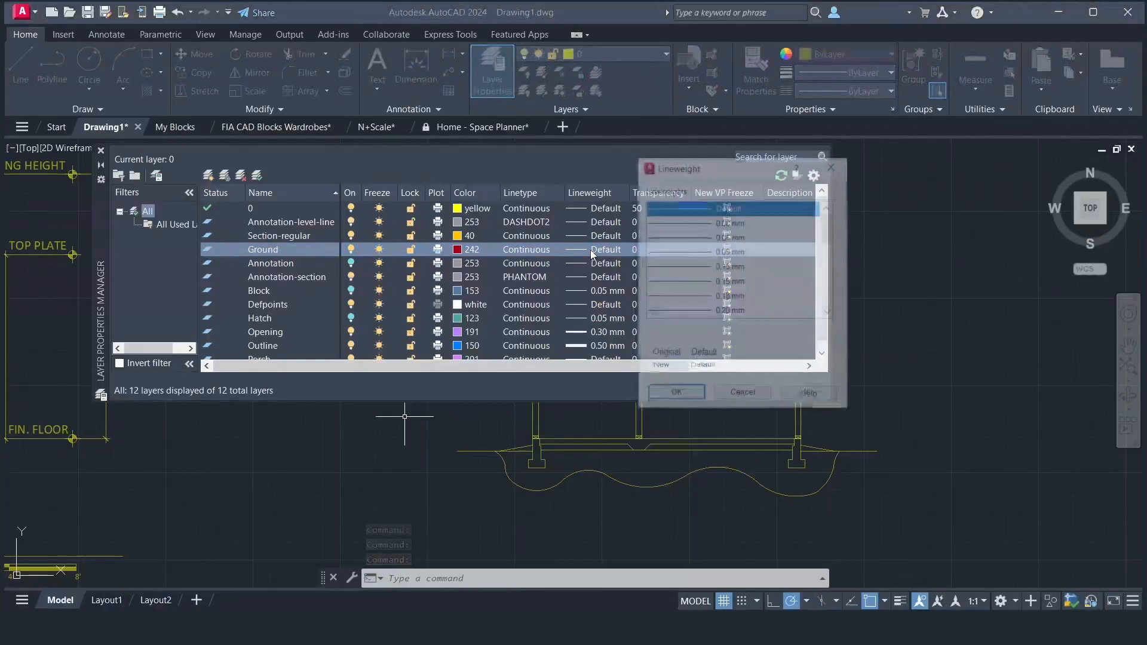
scroll(678, 266, "down", 4)
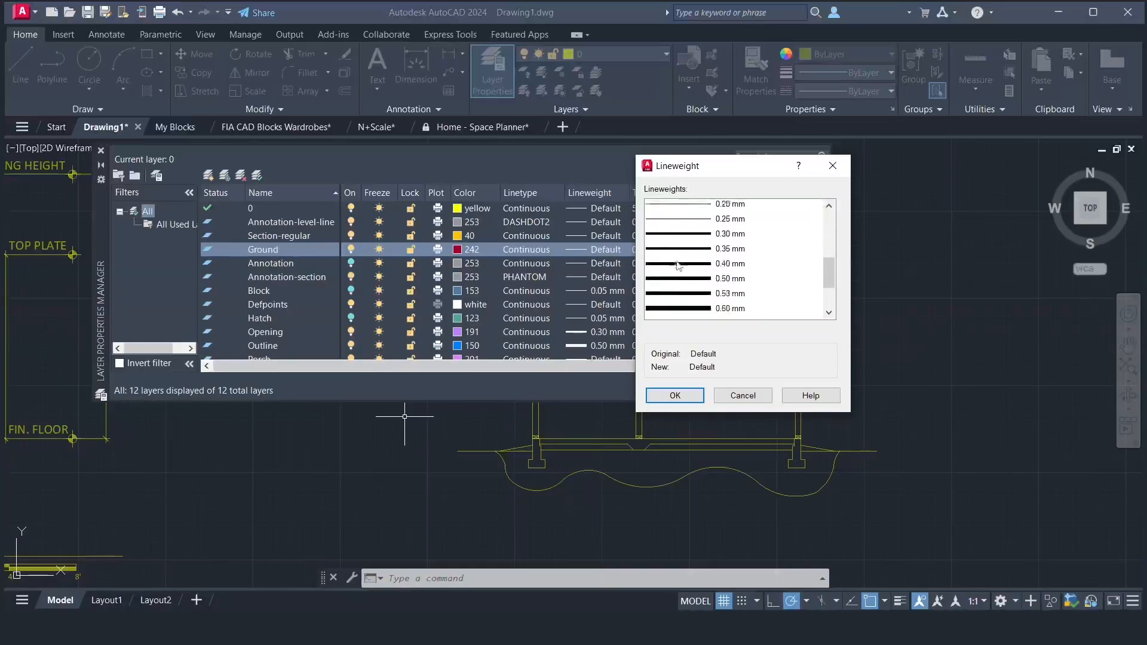
left_click(680, 297)
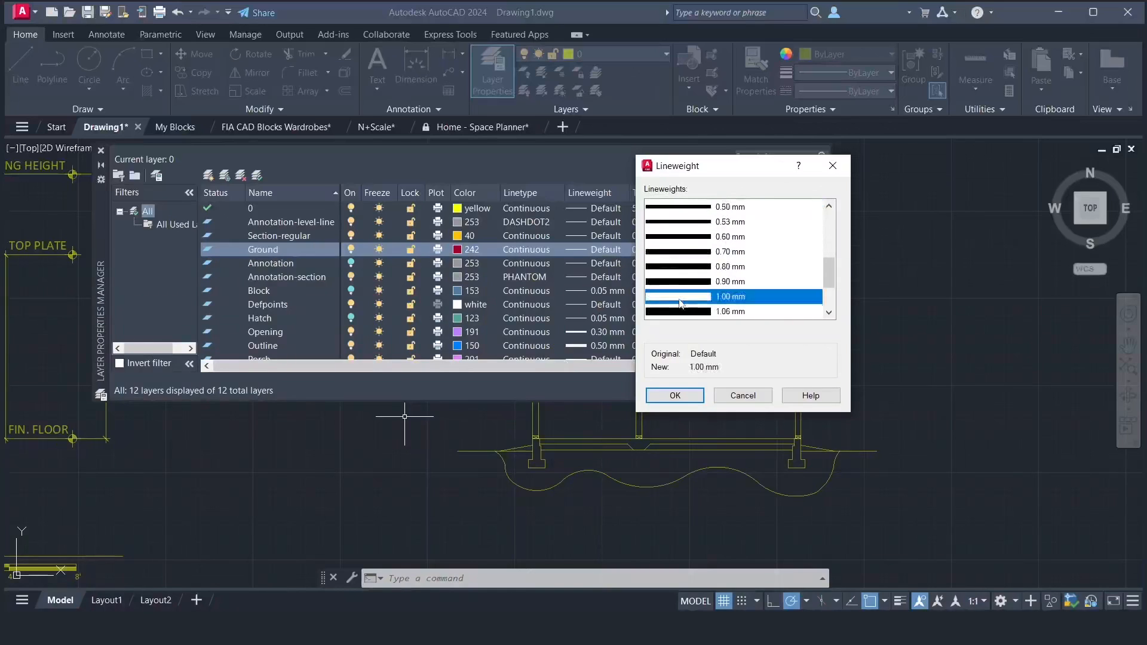
left_click(661, 392)
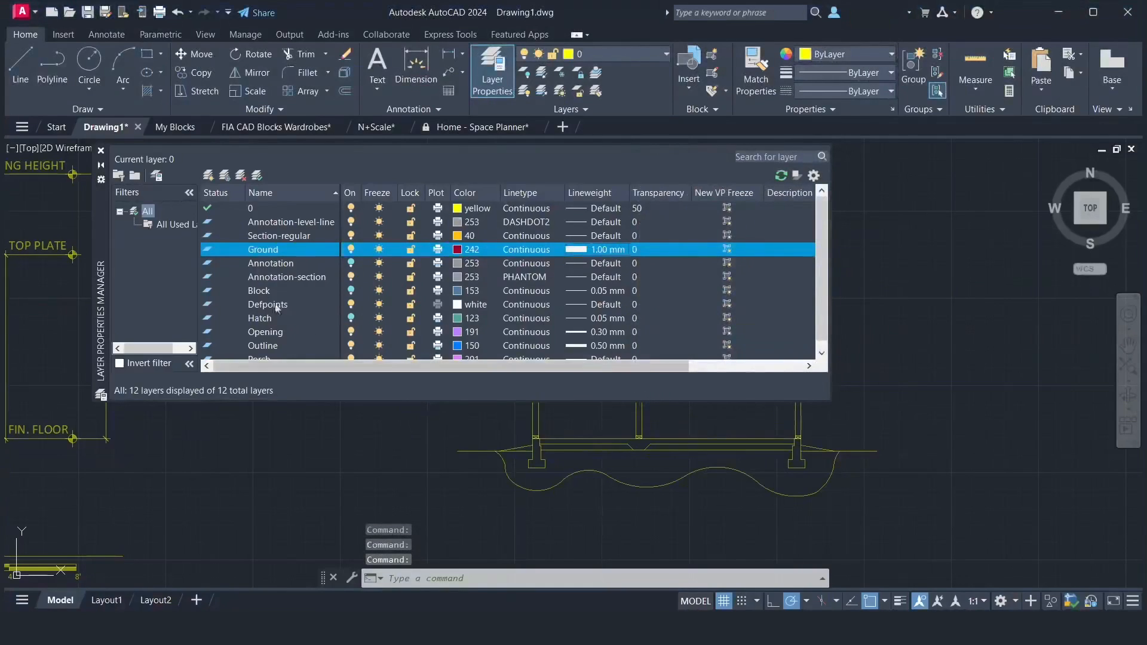
left_click(101, 152)
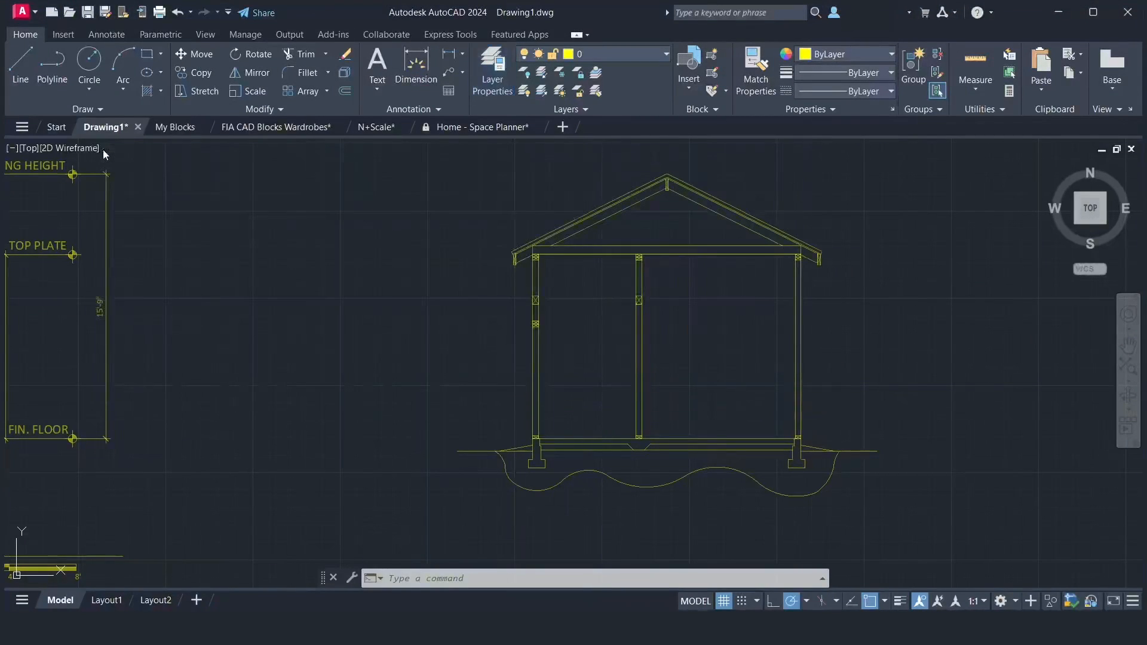
- Assign the horizontal ground-level lines beside and beneath the house section to the Ground layer
left_click(466, 466)
left_click(451, 440)
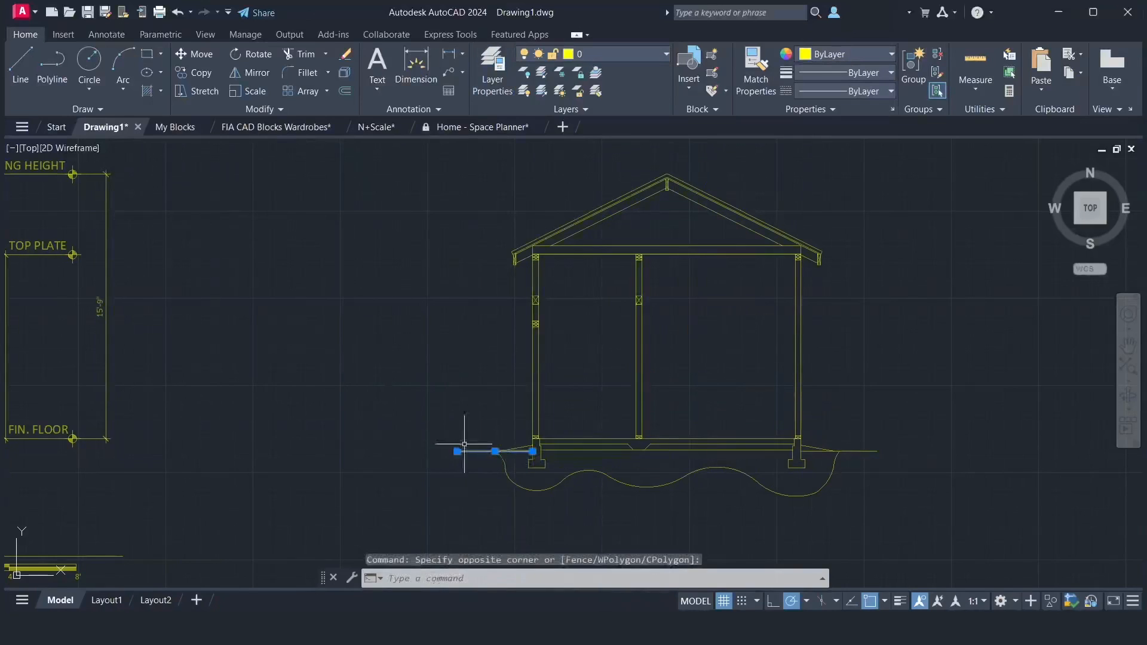
left_click(569, 451)
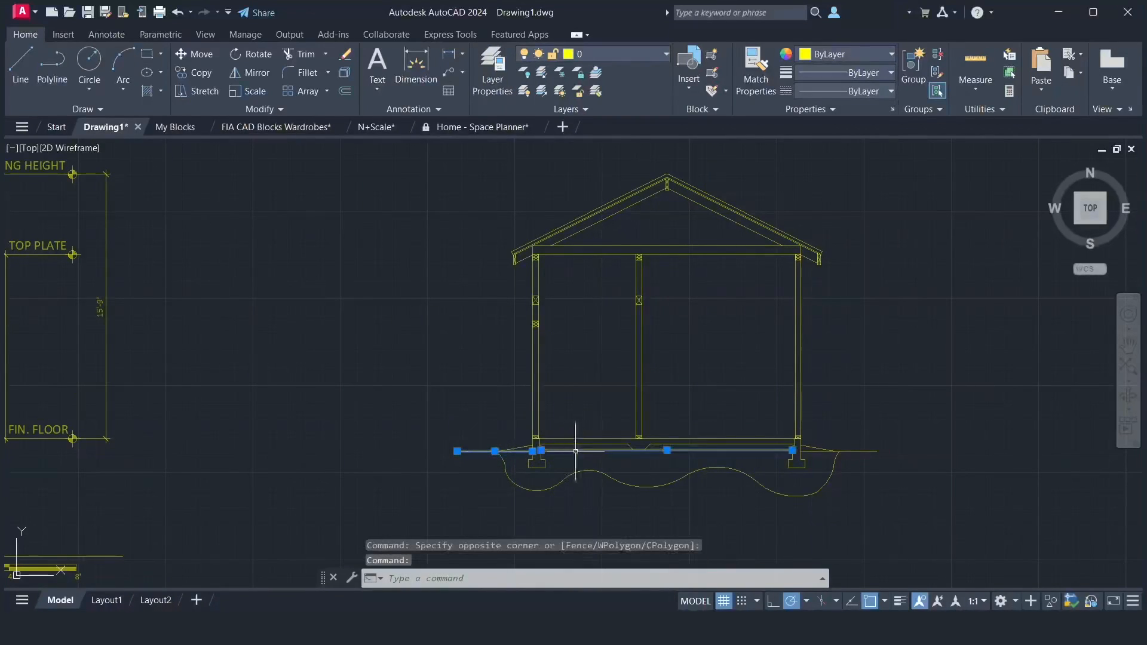
left_click(868, 452)
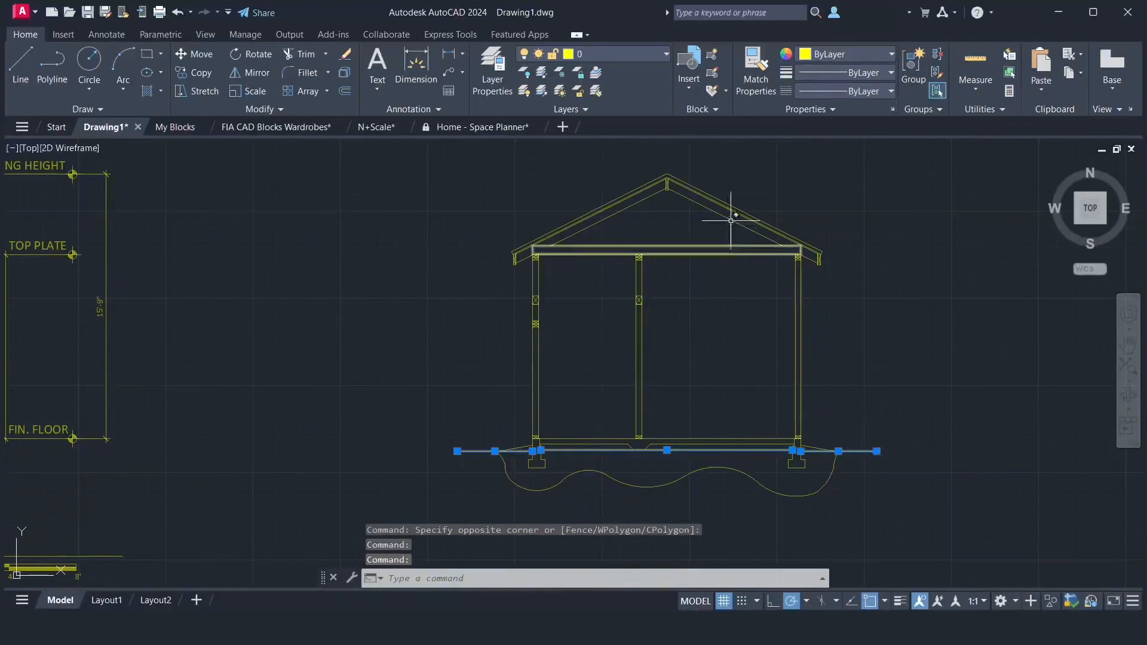
left_click(638, 60)
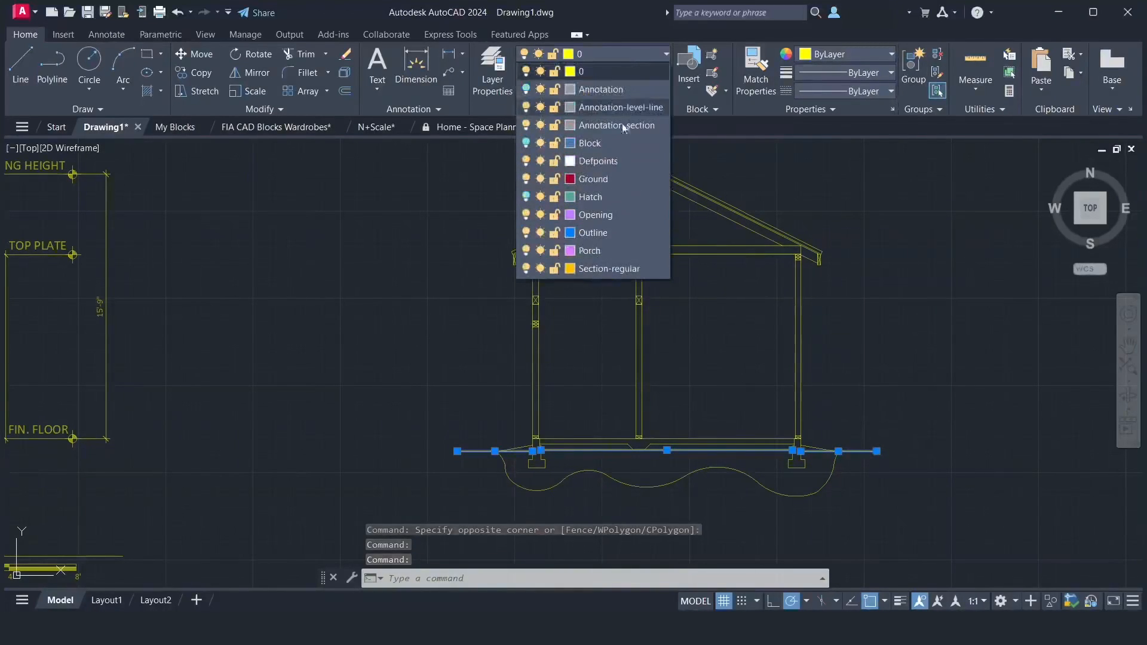
left_click(617, 176)
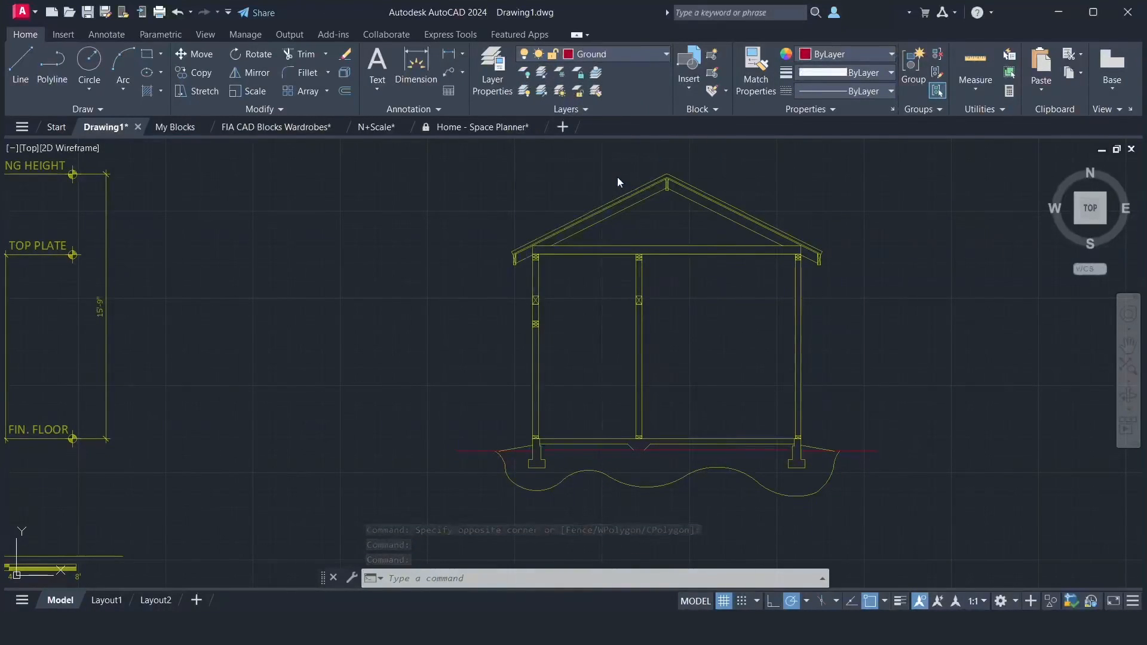
key("Escape")
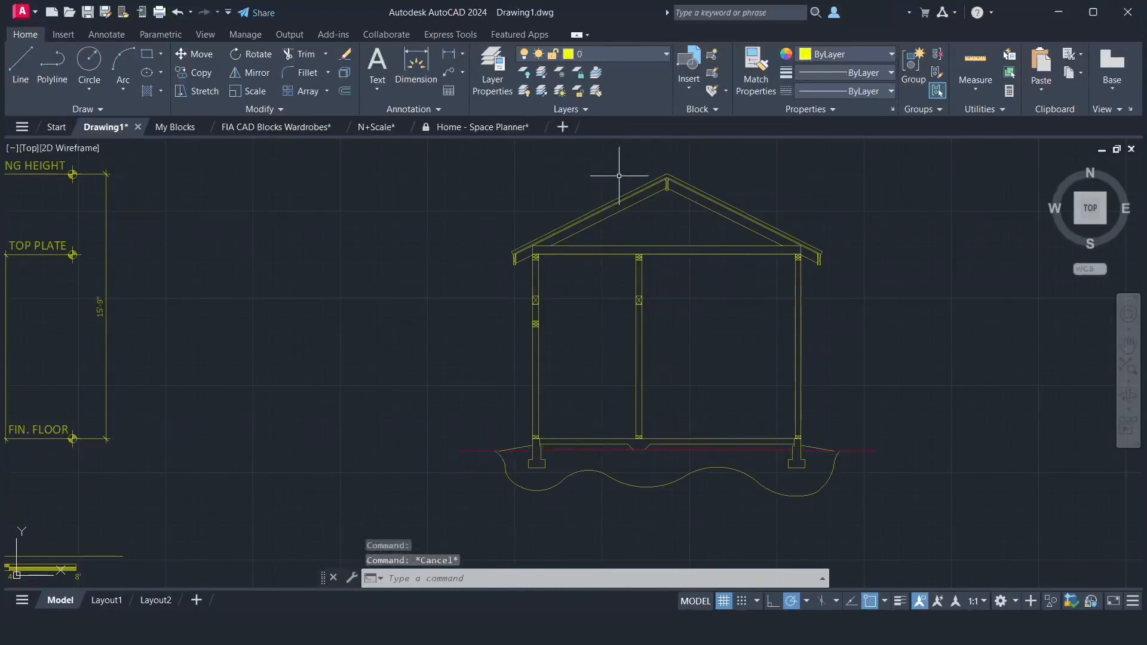
- Trim away the wall lines across the window opening in the left exterior wall and the door opening in the interior wall
key("Return")
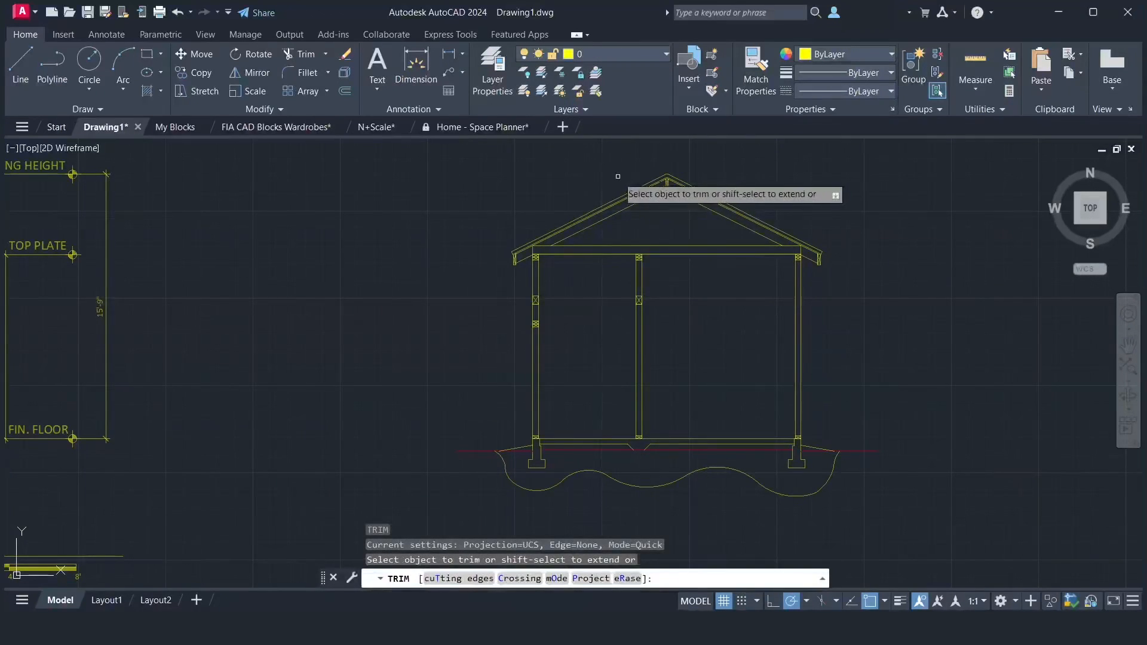
left_click(528, 308)
left_click(523, 312)
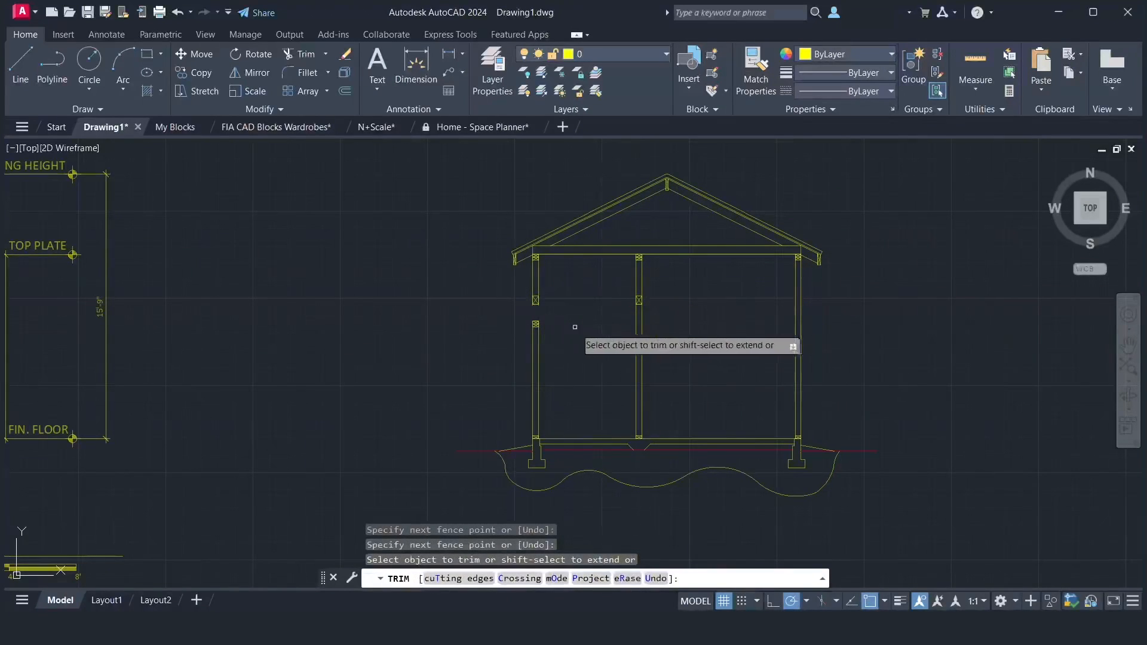
left_click(631, 353)
left_click(659, 354)
key("Return")
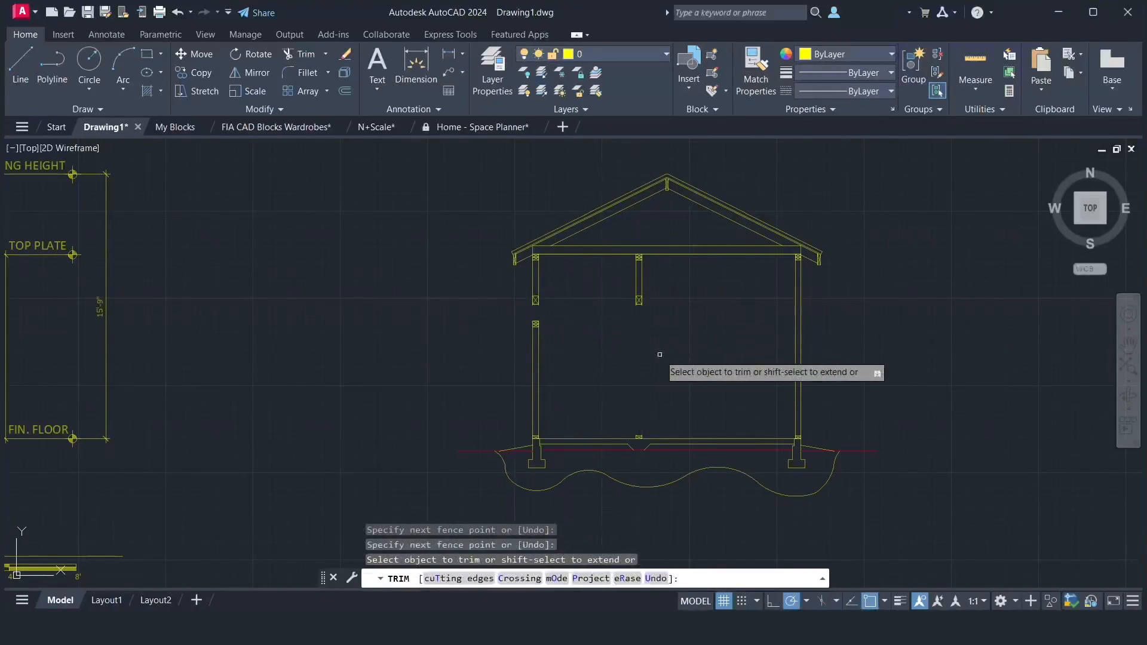
key("Return")
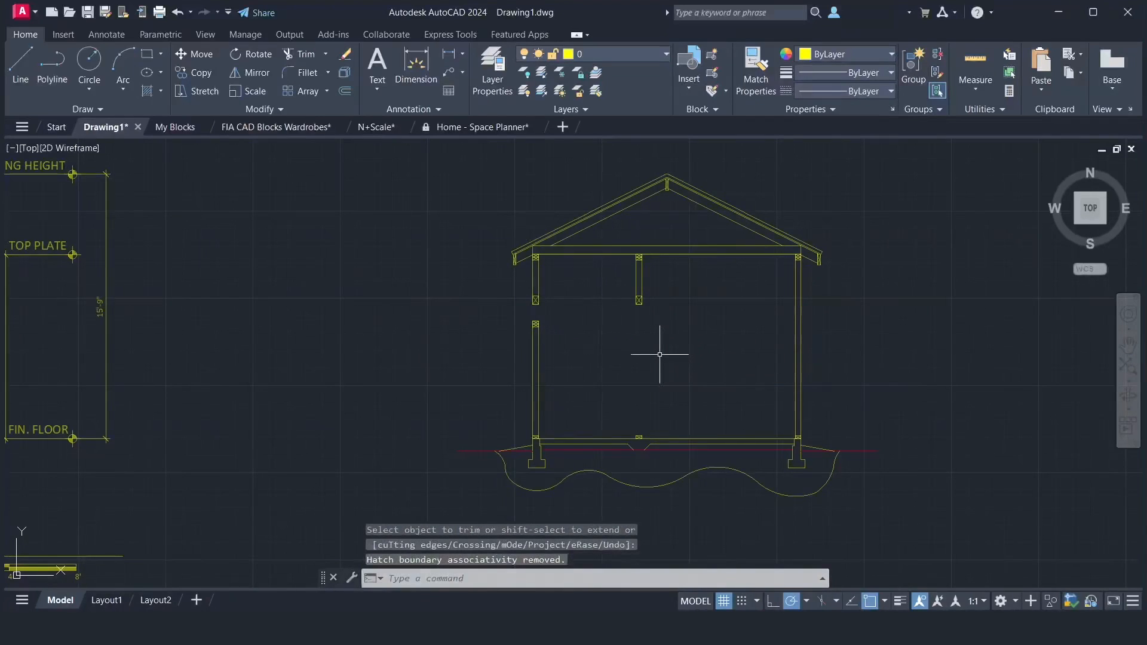
- Draw separate vertical lines along both faces of the interior wall's door opening, from the header down to the bottom plate
type("l")
key("Return")
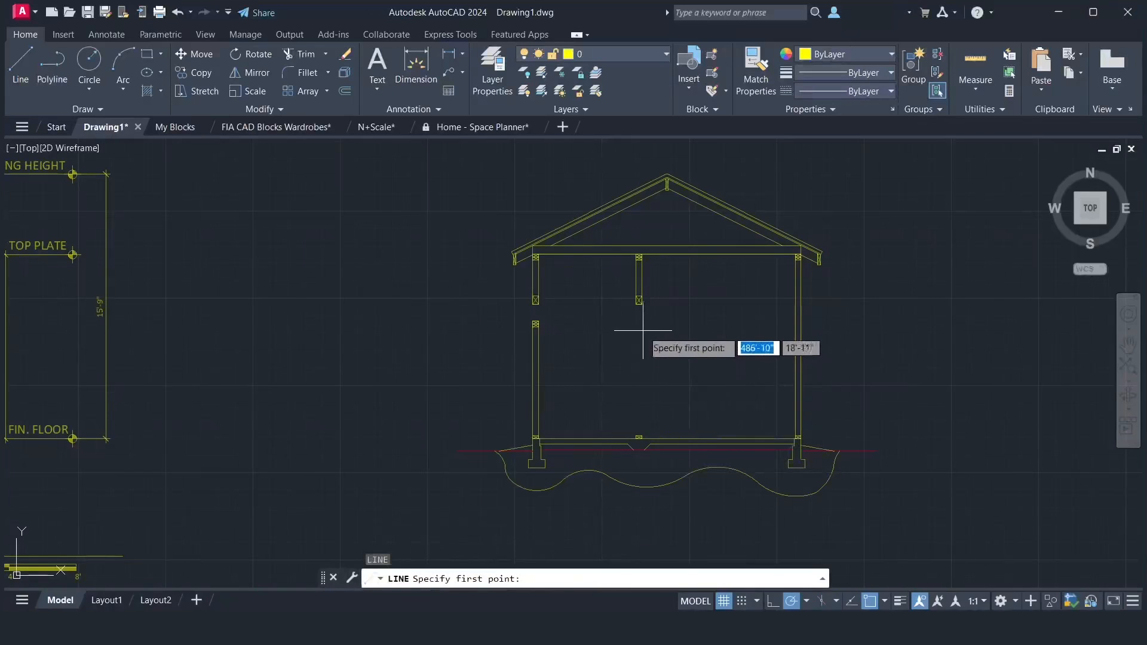
scroll(643, 330, "up", 2)
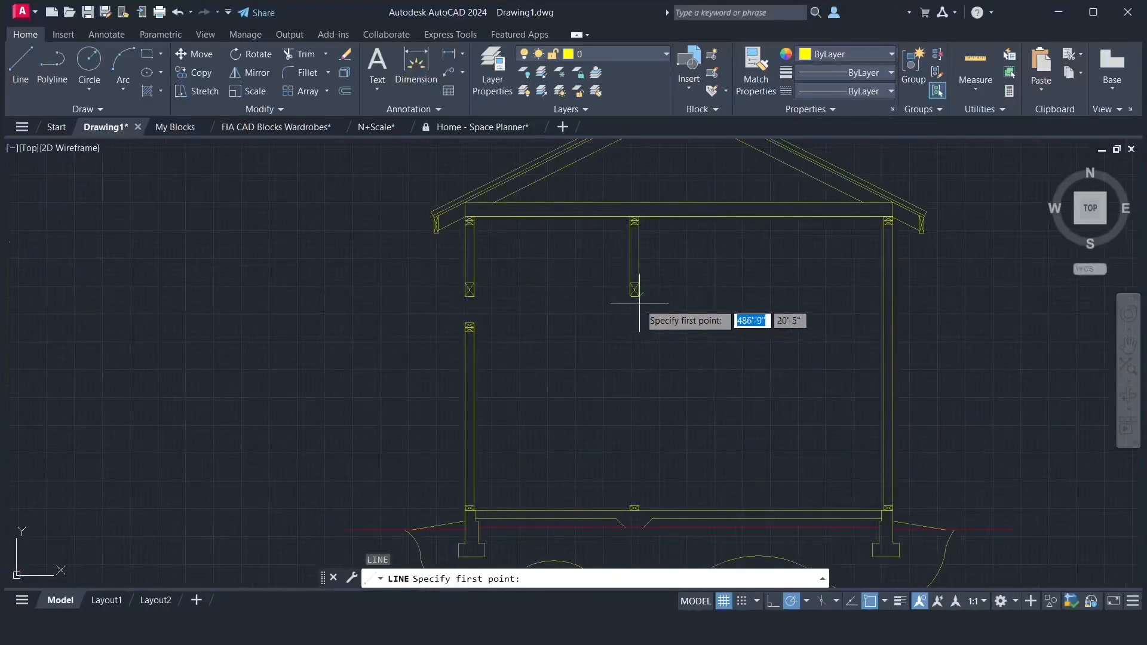
left_click(637, 296)
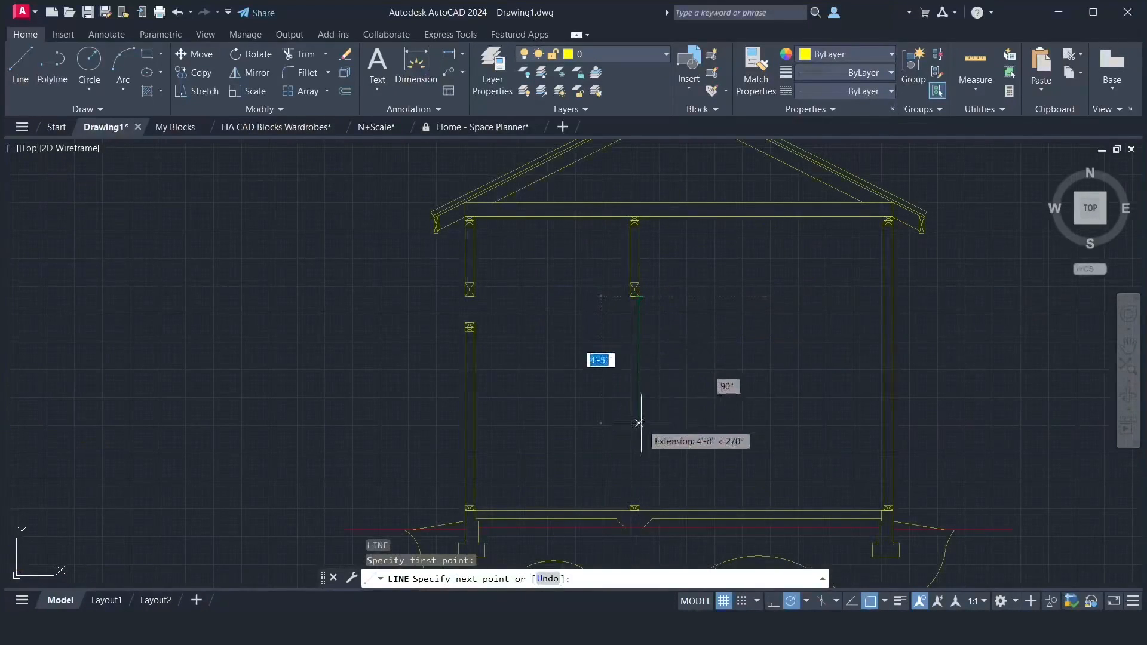
left_click(637, 506)
key("Return")
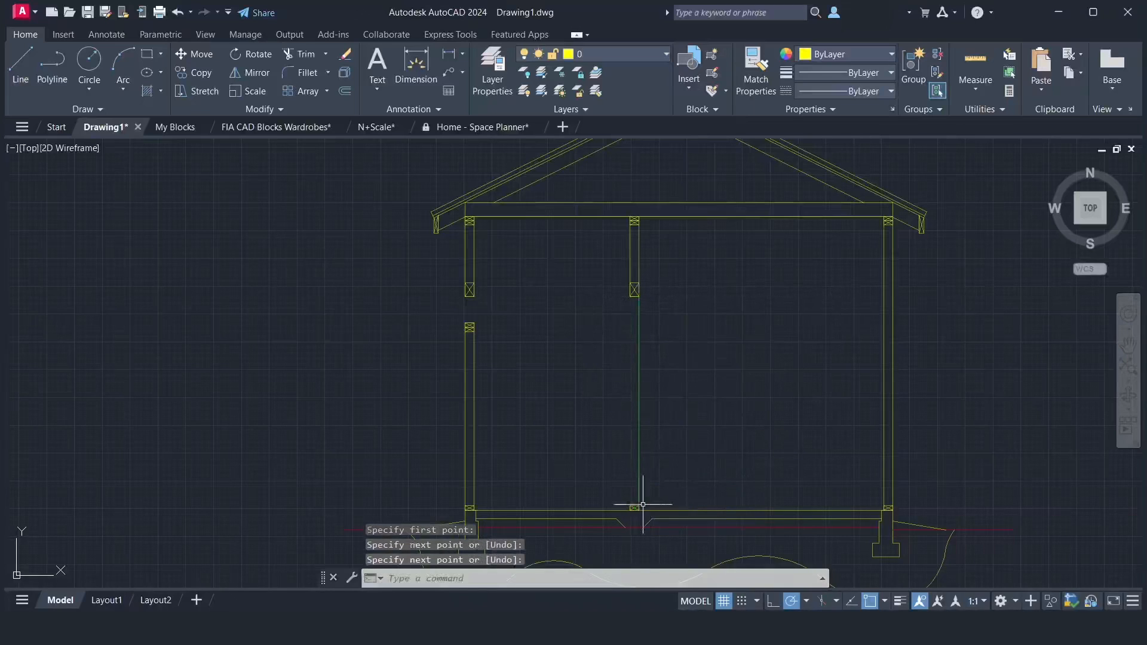
key("Return")
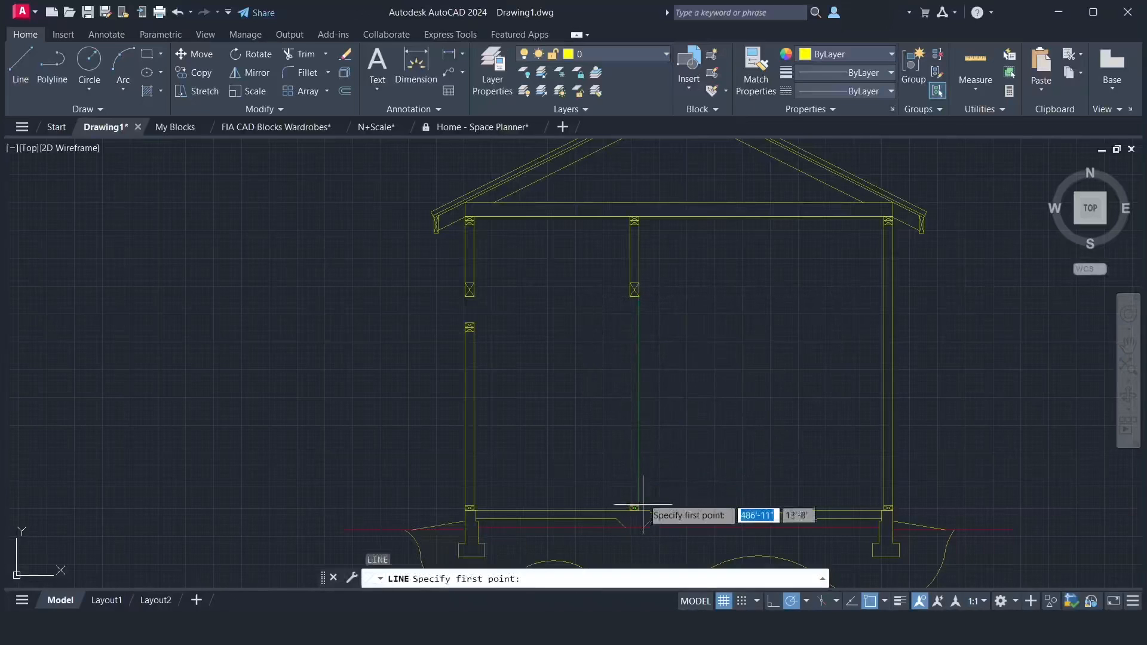
left_click(630, 296)
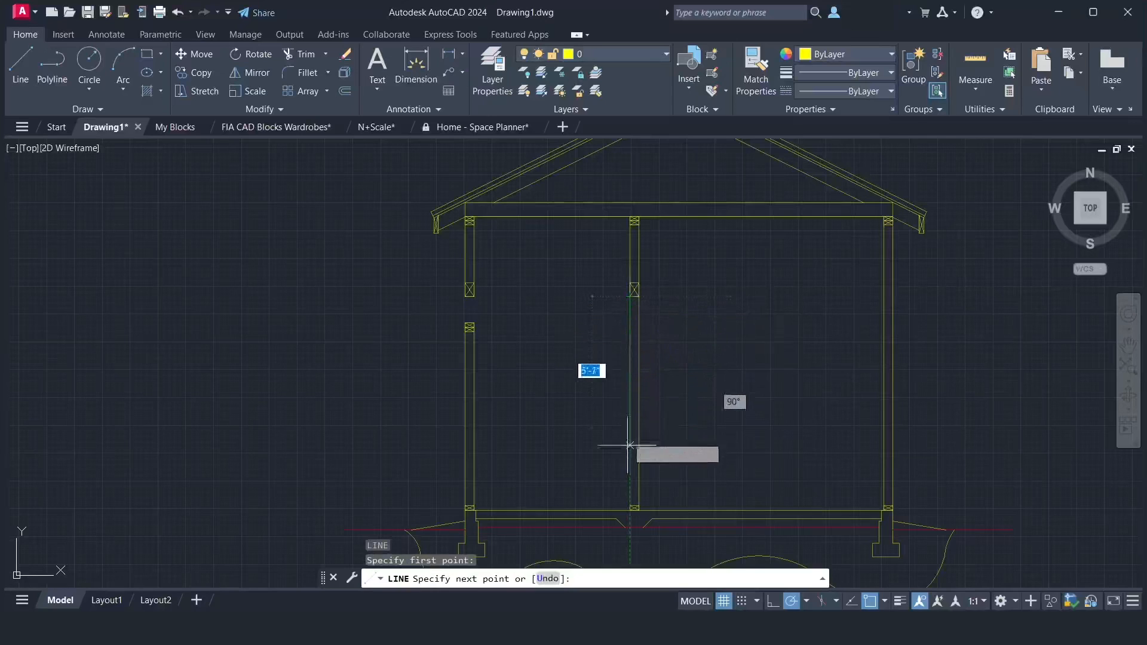
left_click(630, 506)
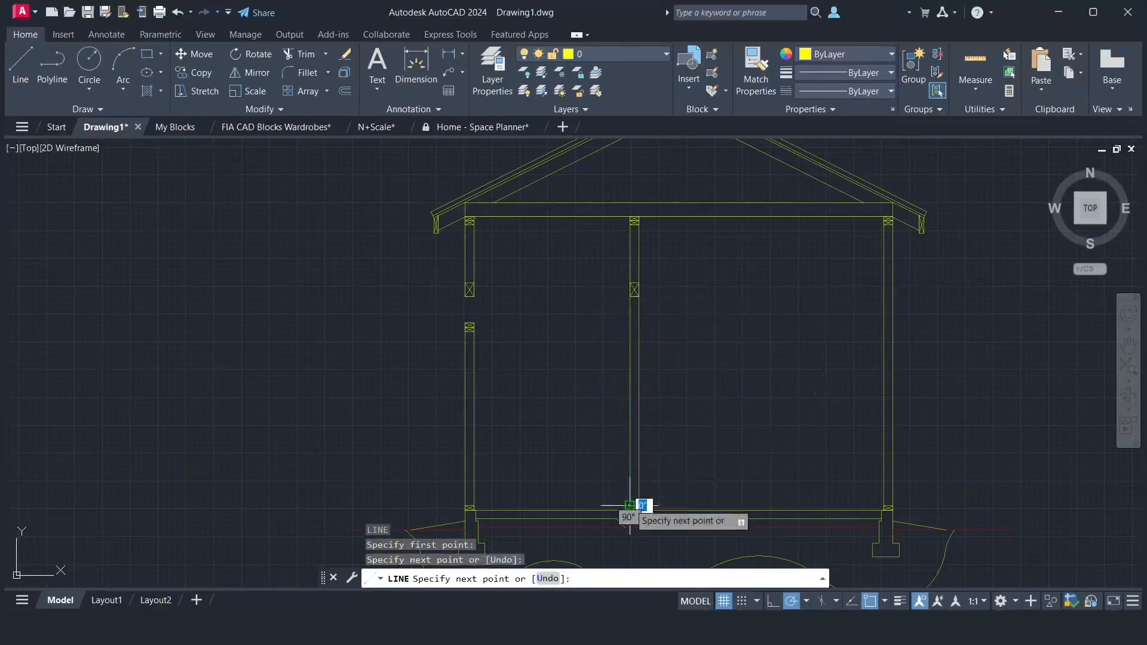
key("Return")
- Draw separate vertical lines along both faces of the left wall's window opening, between the header and the sill
key("Return")
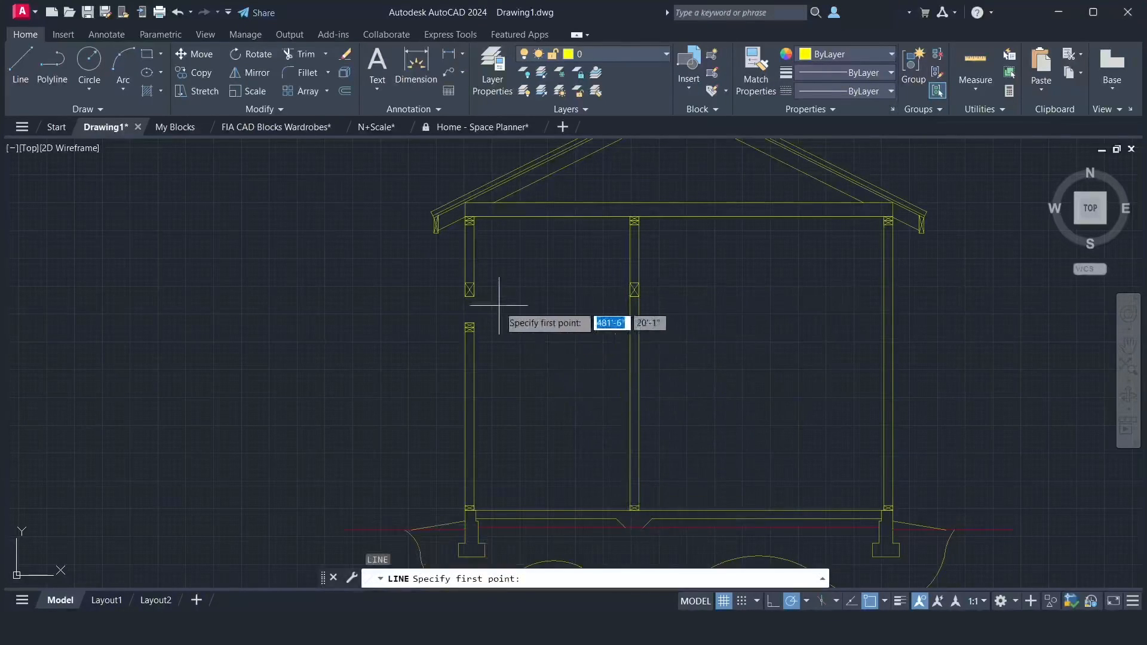
left_click(472, 307)
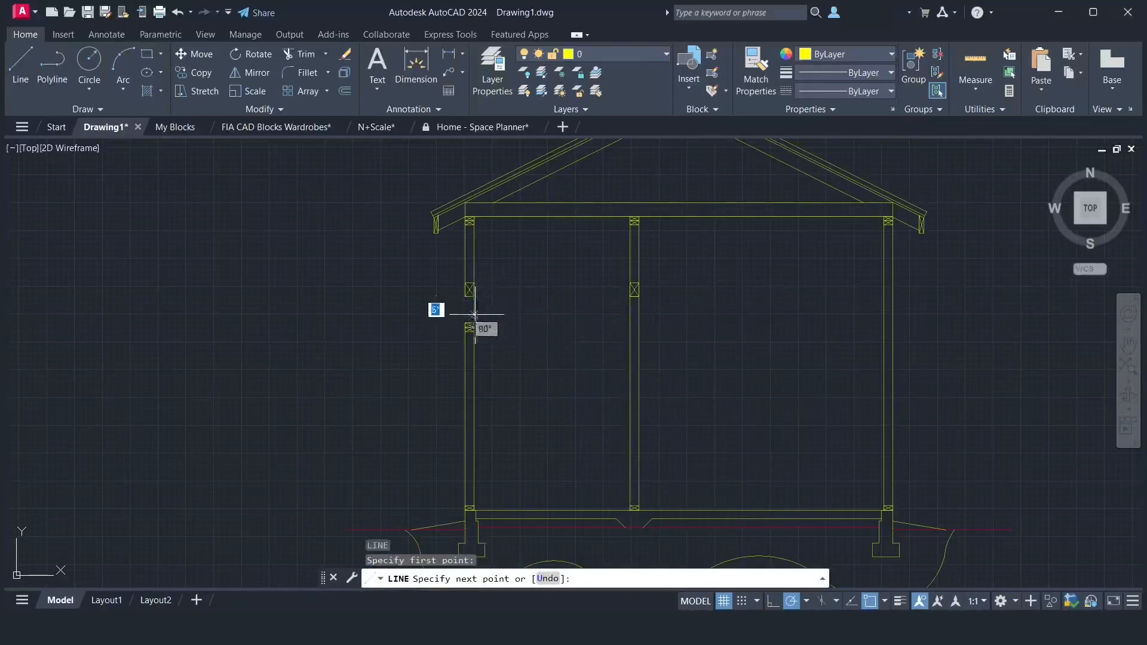
left_click(473, 312)
key("Return")
key("Return")
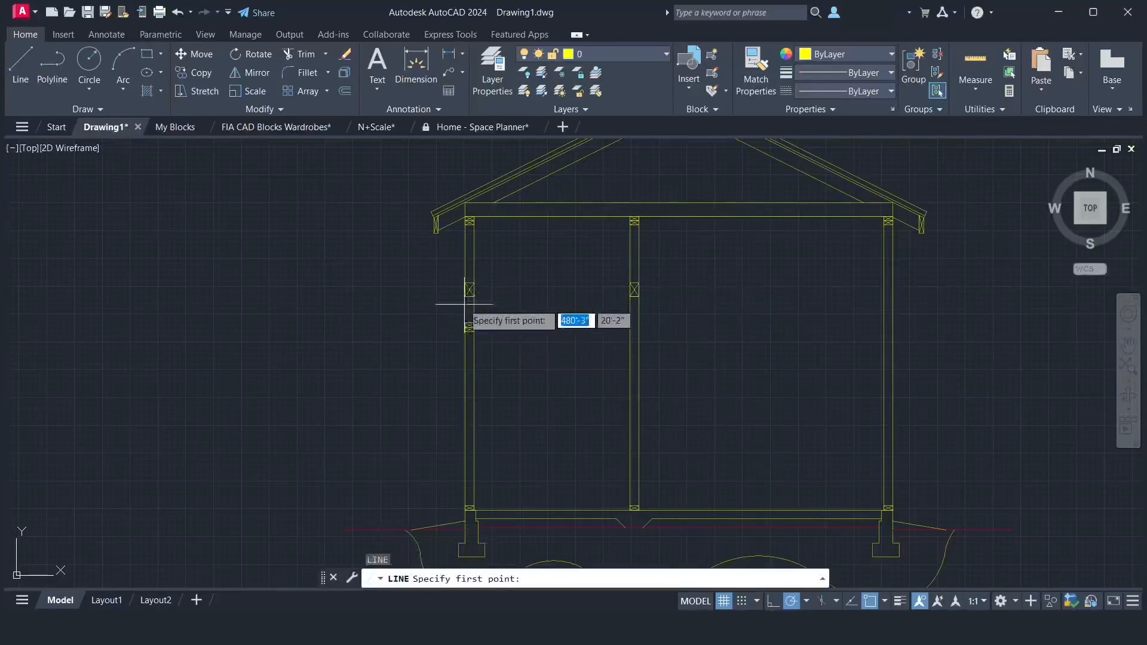
left_click(469, 323)
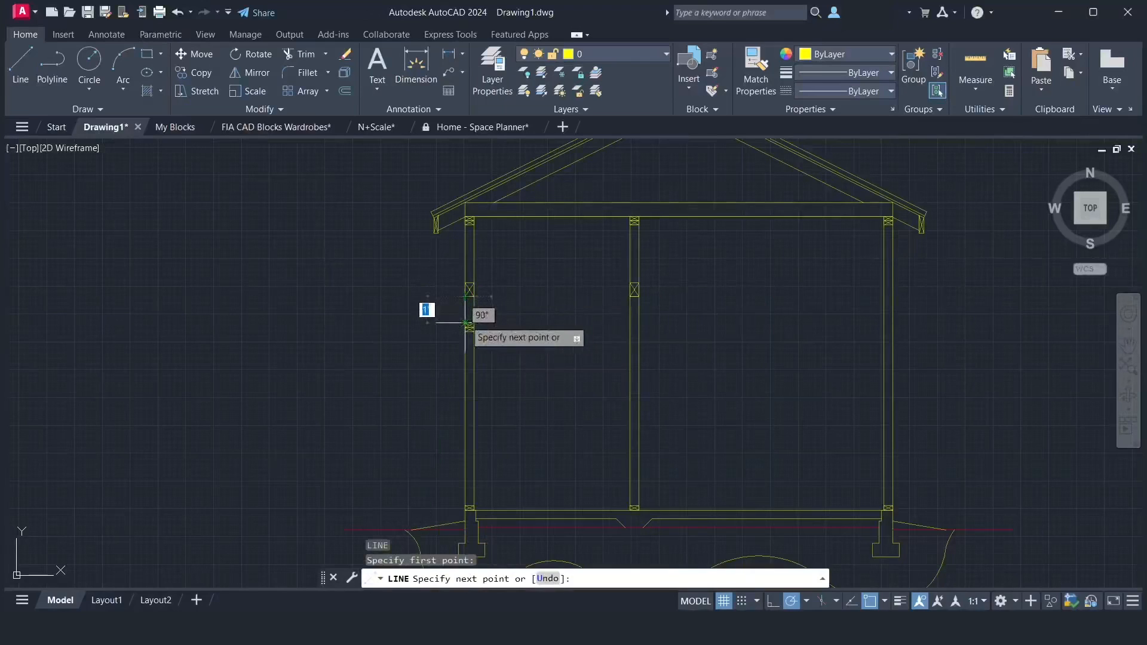
left_click(465, 324)
key("Return")
- Assign the new window-opening and door-opening lines to the Section-regular layer
left_click(502, 315)
left_click(444, 306)
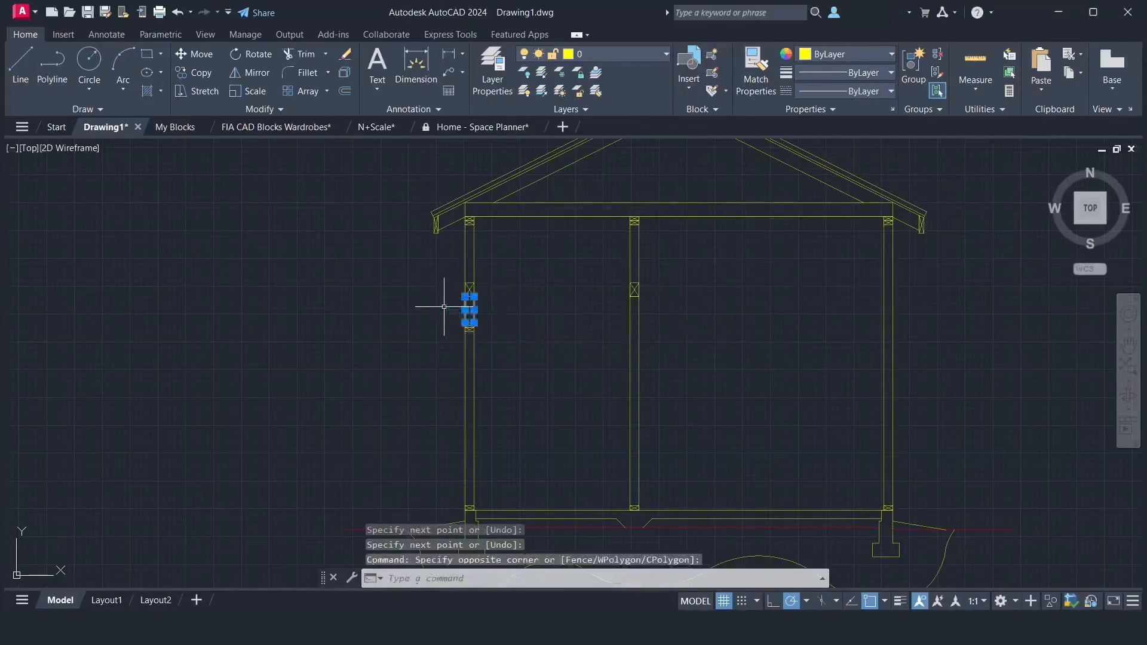
left_click(669, 429)
left_click(605, 385)
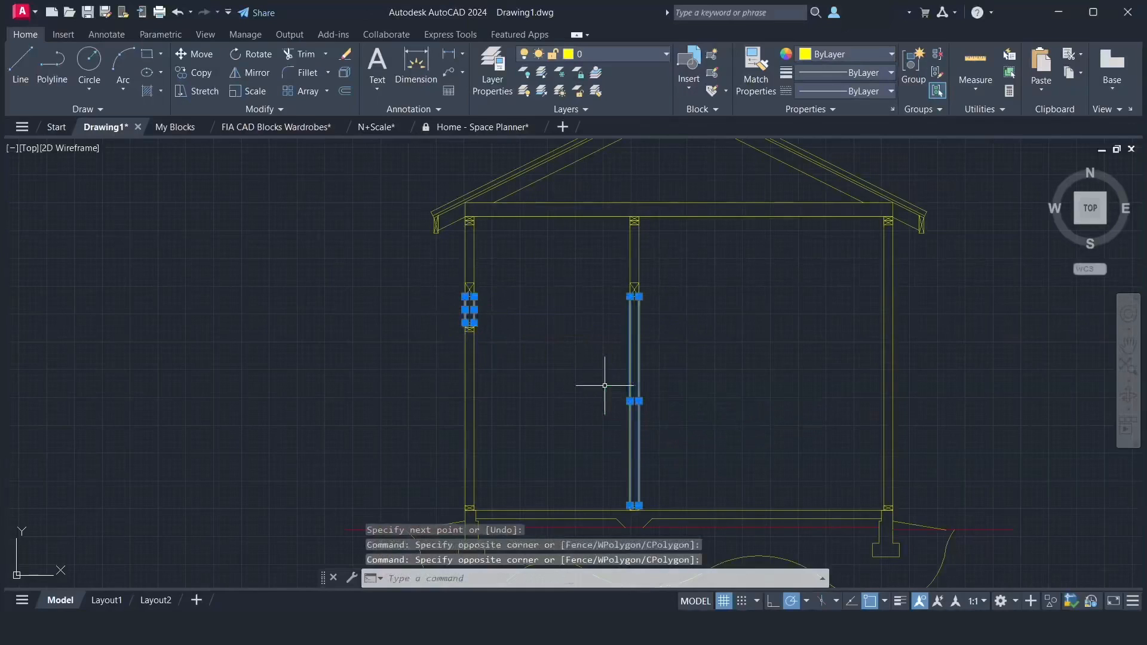
left_click(618, 55)
left_click(595, 269)
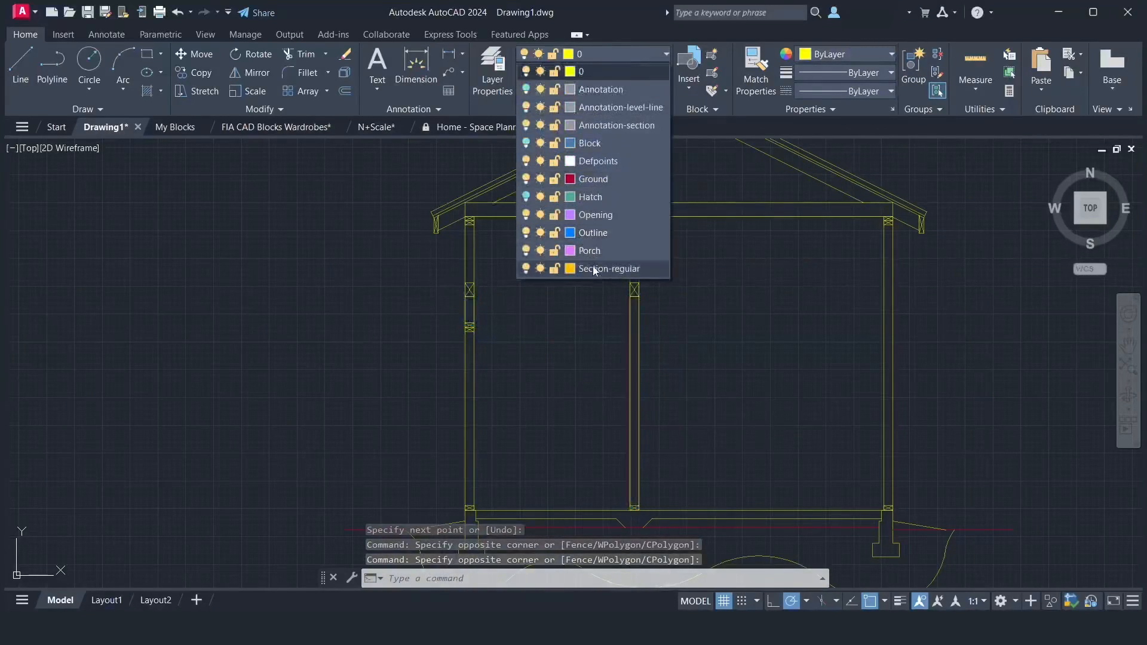
left_click(595, 269)
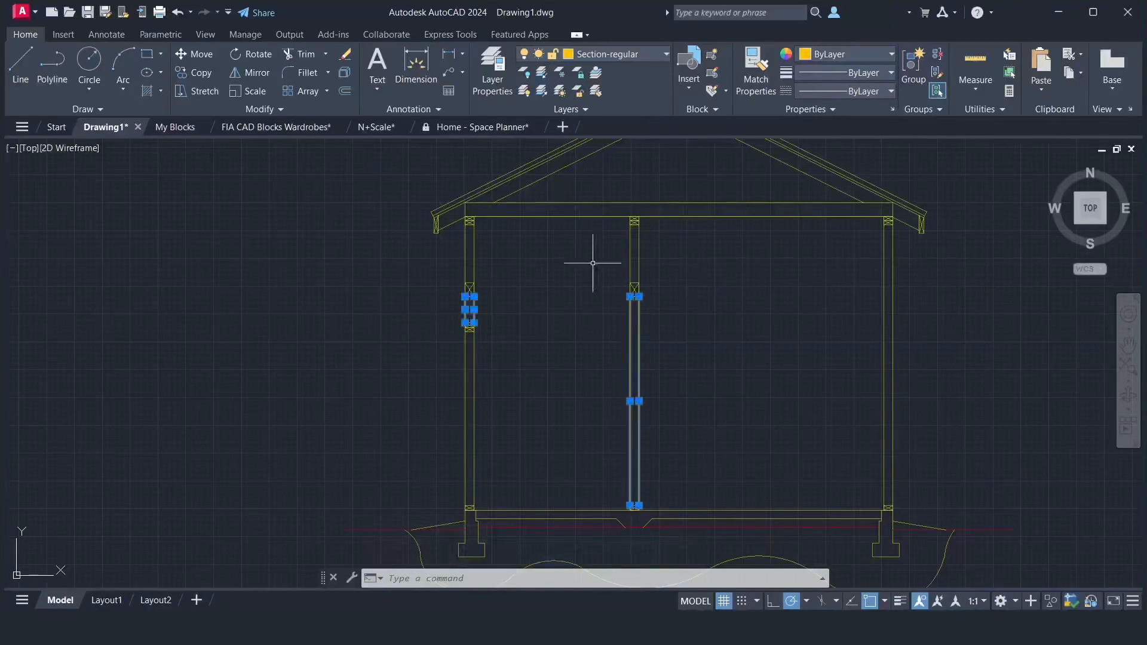
- Set the Section-regular layer's color to 20 and clear the selection
left_click(588, 55)
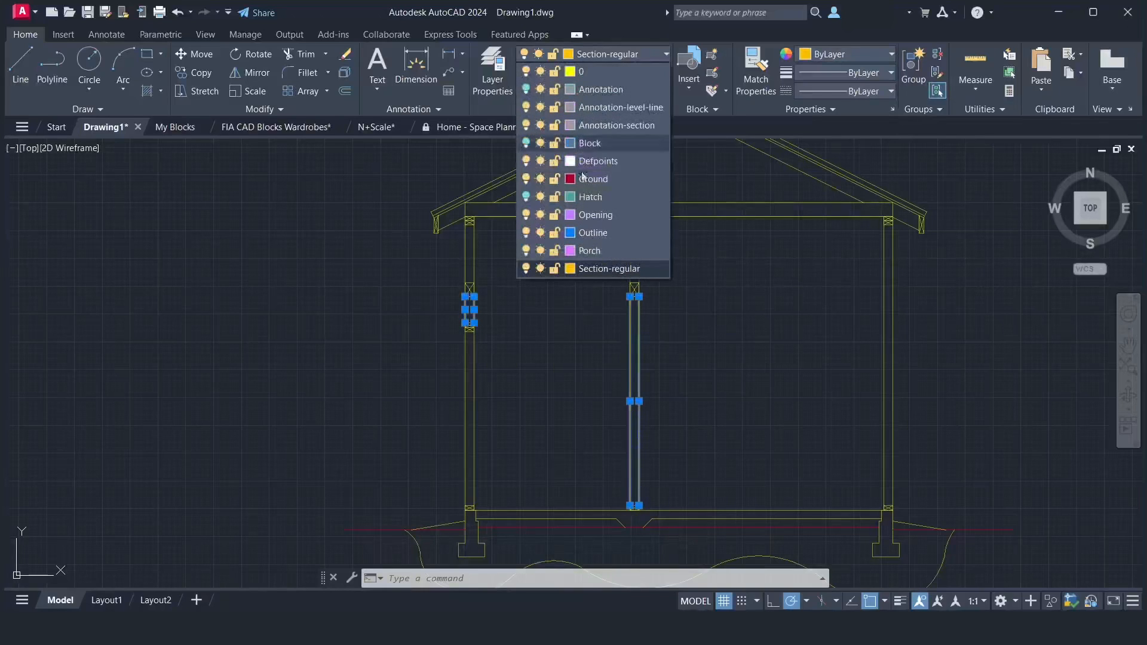
left_click(571, 266)
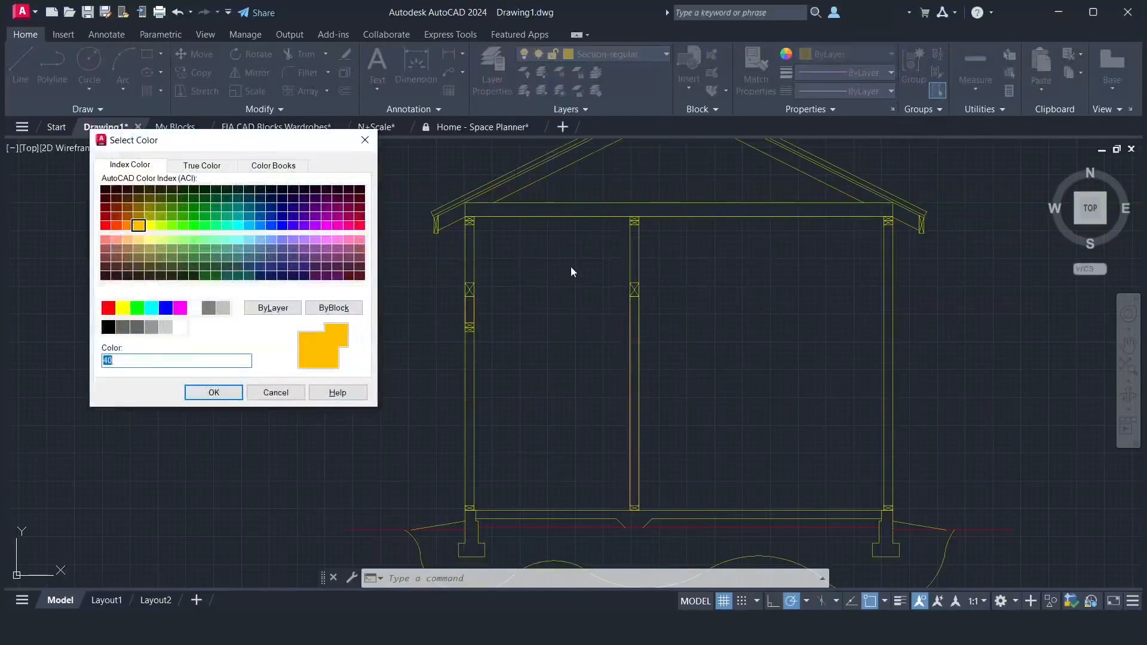
left_click(118, 227)
left_click(213, 392)
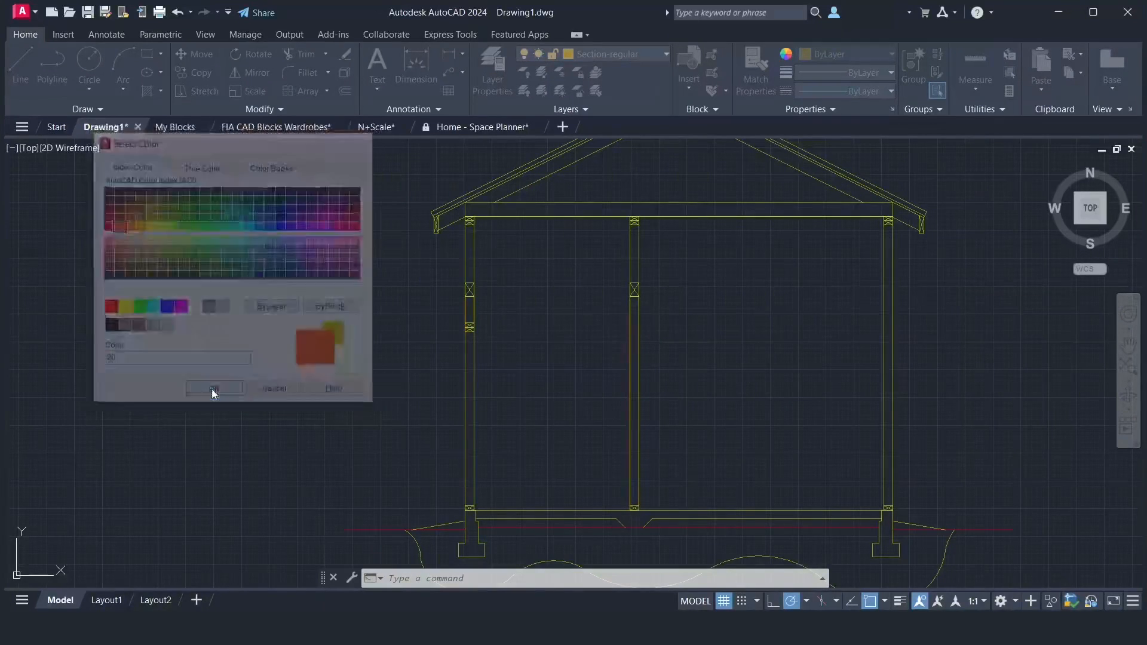
key("Escape")
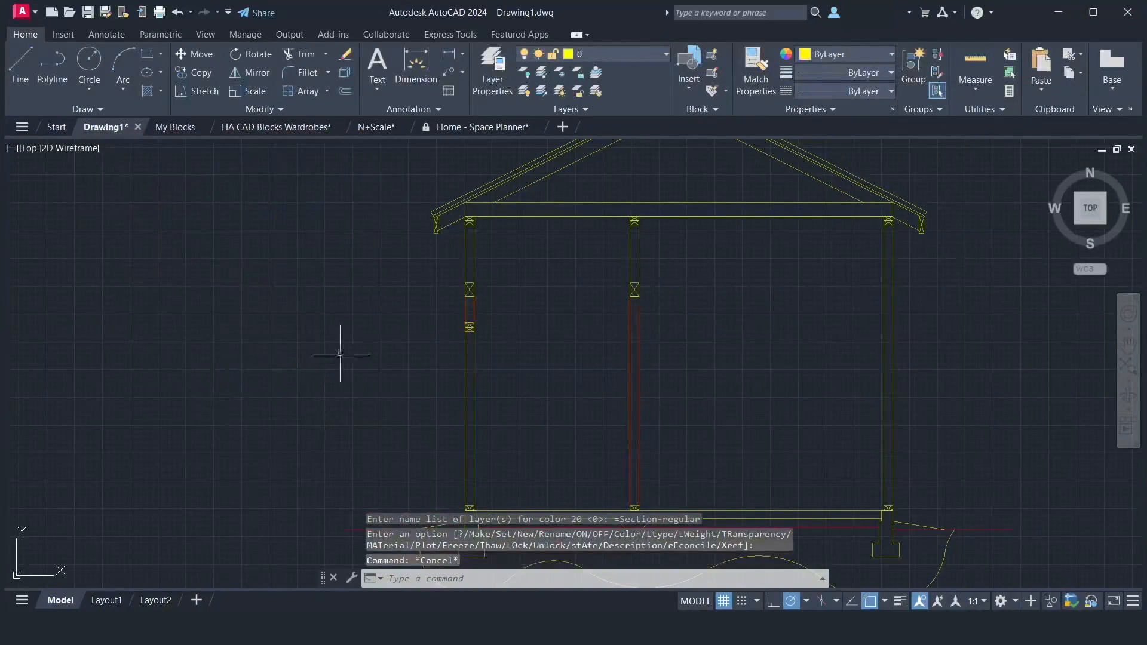
- Assign the ceiling joist outline, lower rafter lines and both sloping lines outside the footings to the Section-regular layer, and turn that layer off
left_click(570, 231)
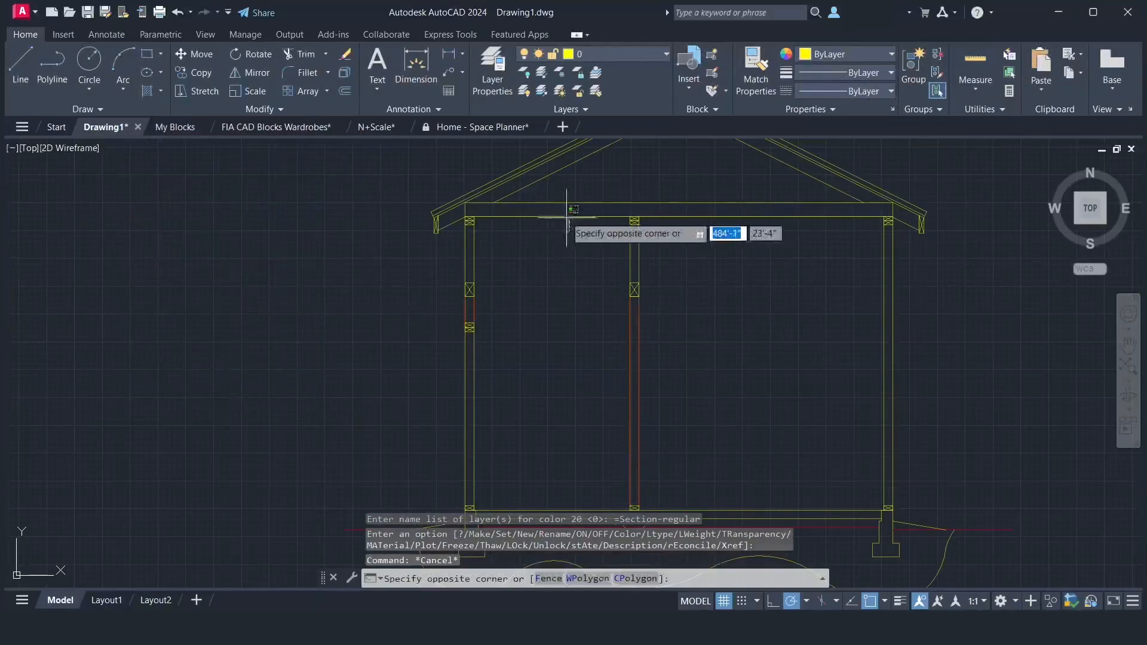
left_click(555, 184)
left_click(550, 178)
left_click(540, 176)
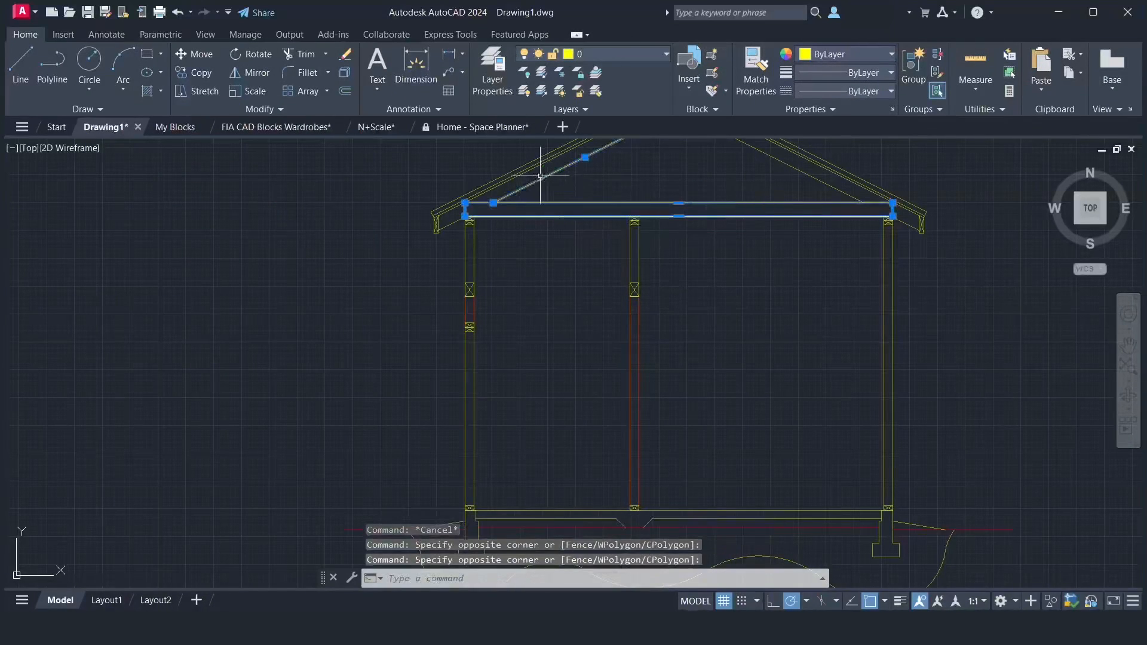
left_click(778, 164)
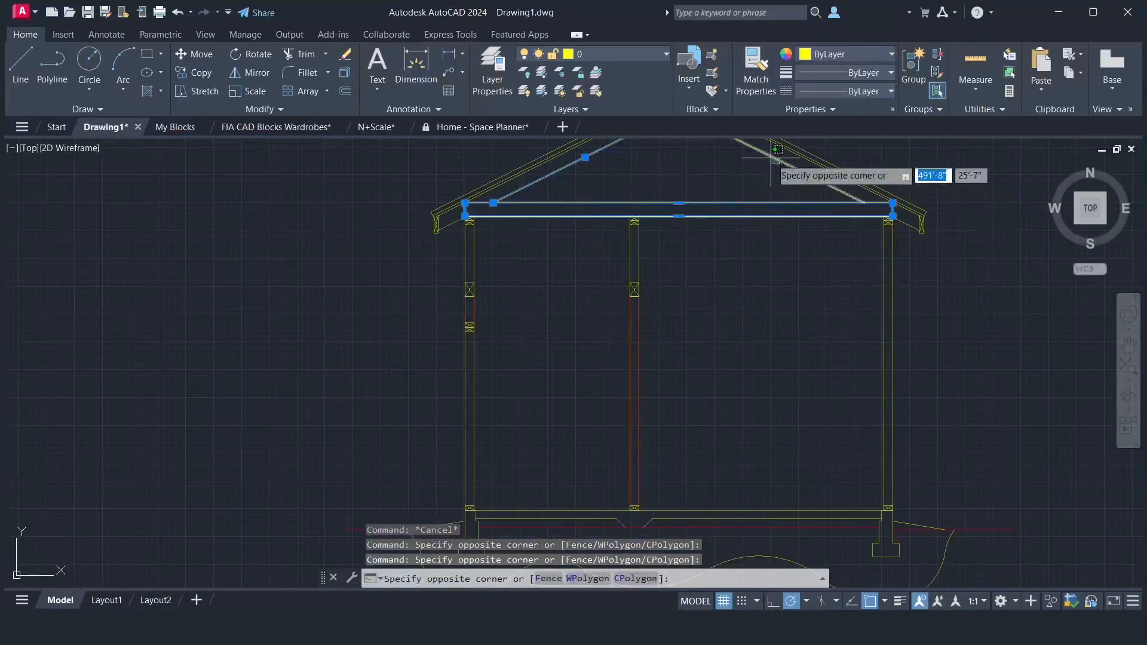
left_click(773, 158)
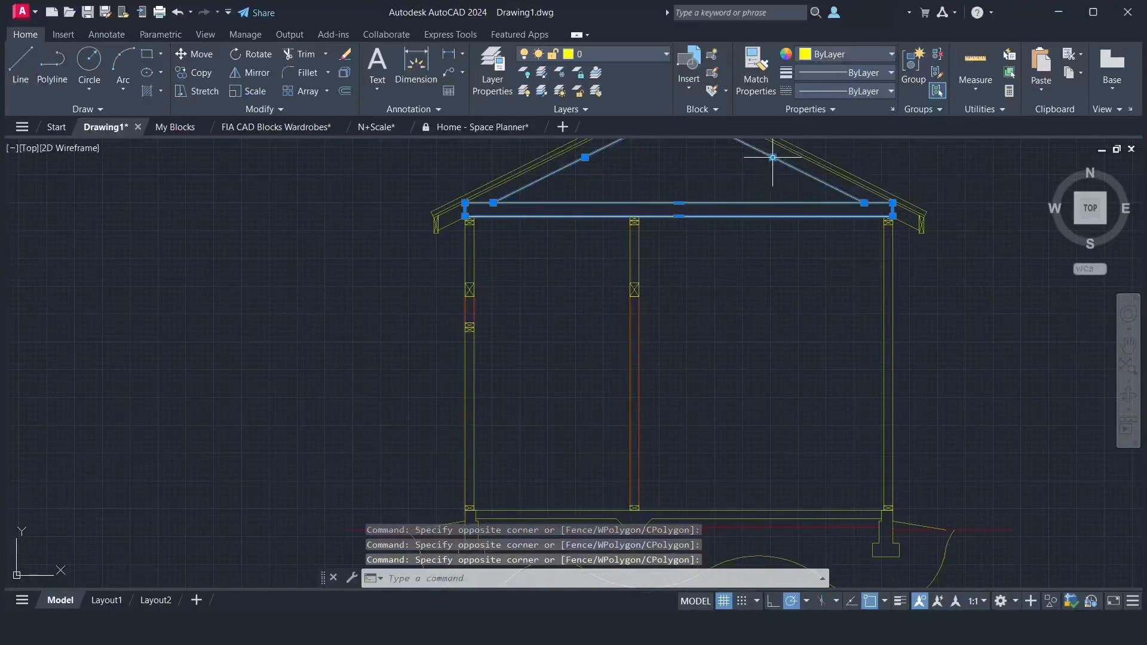
left_click(907, 523)
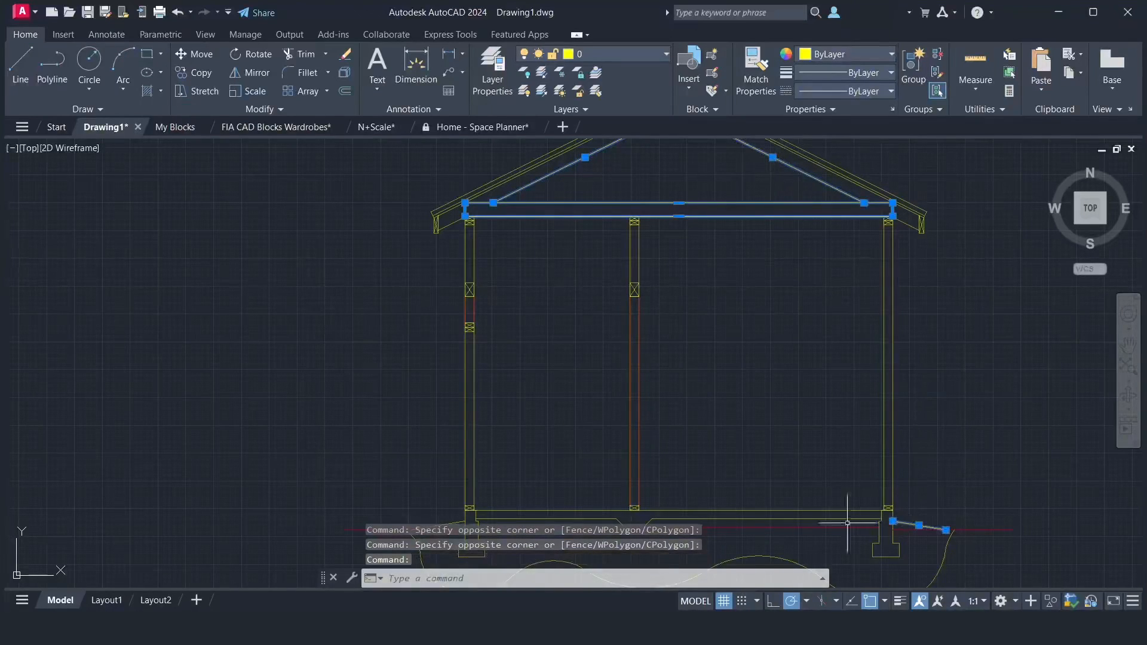
left_click(458, 519)
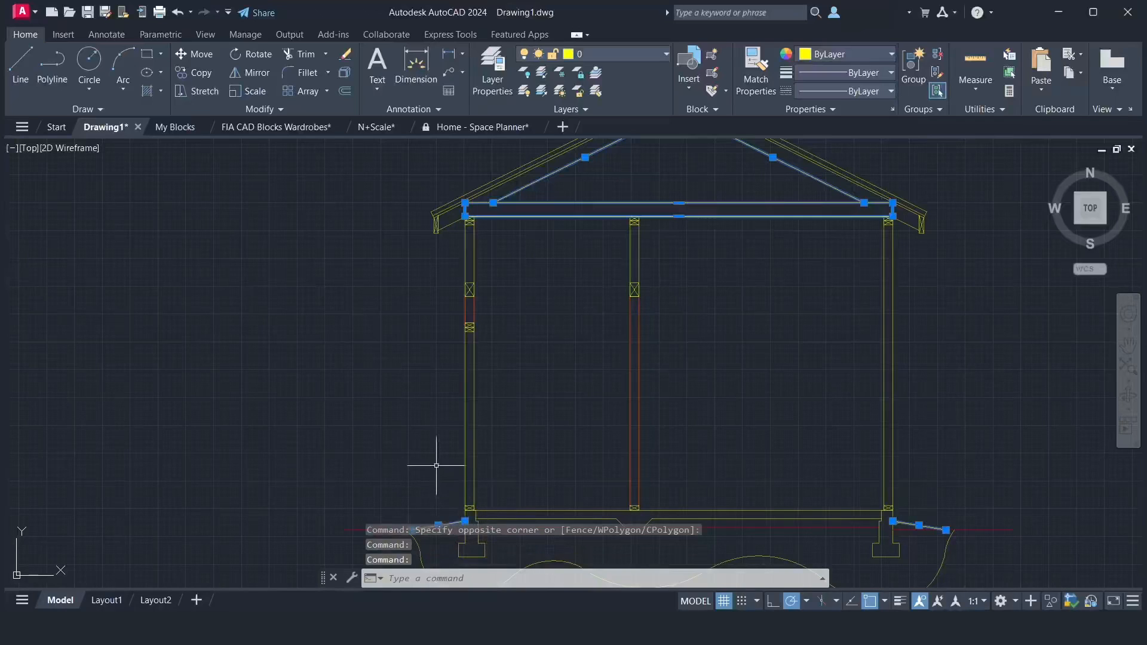
left_click(592, 53)
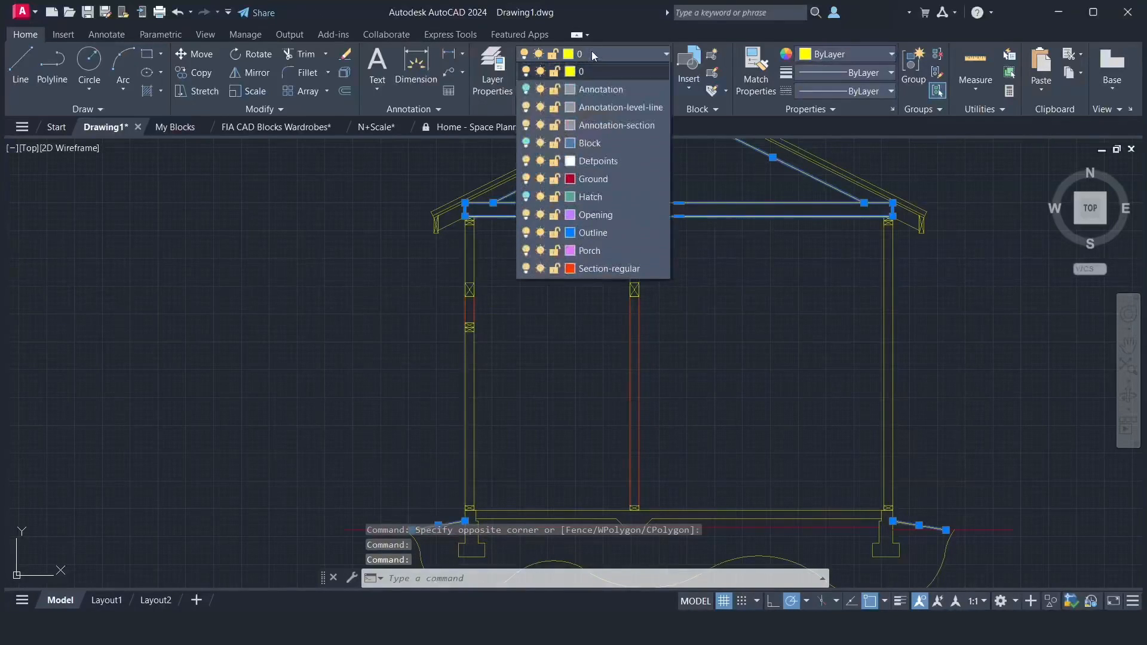
left_click(586, 266)
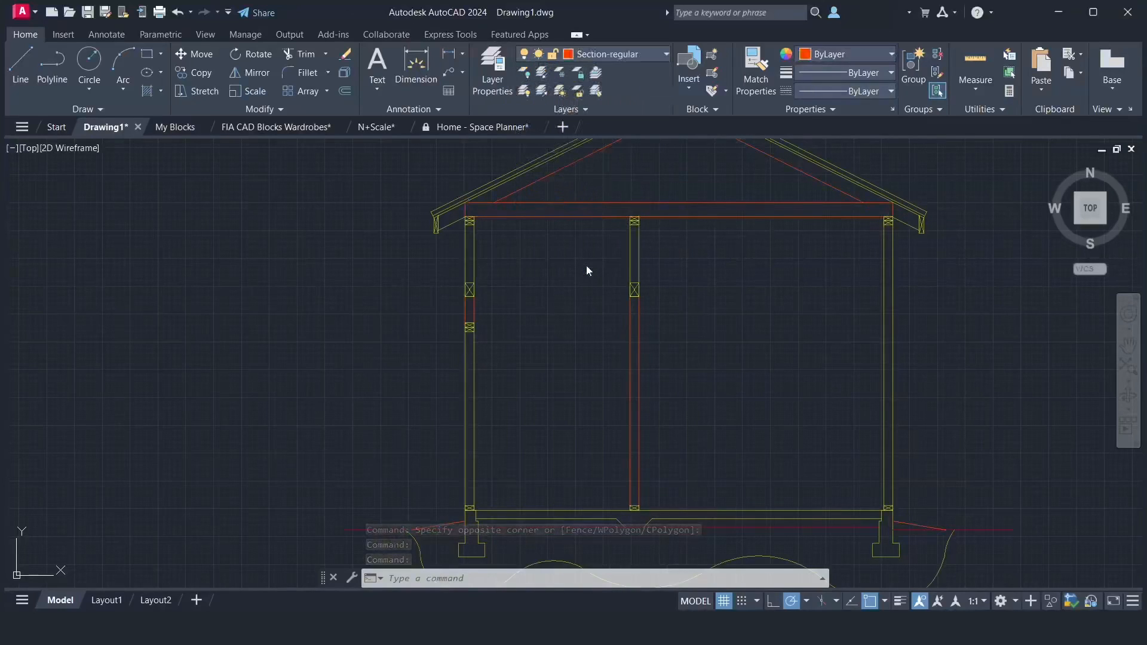
key("Escape")
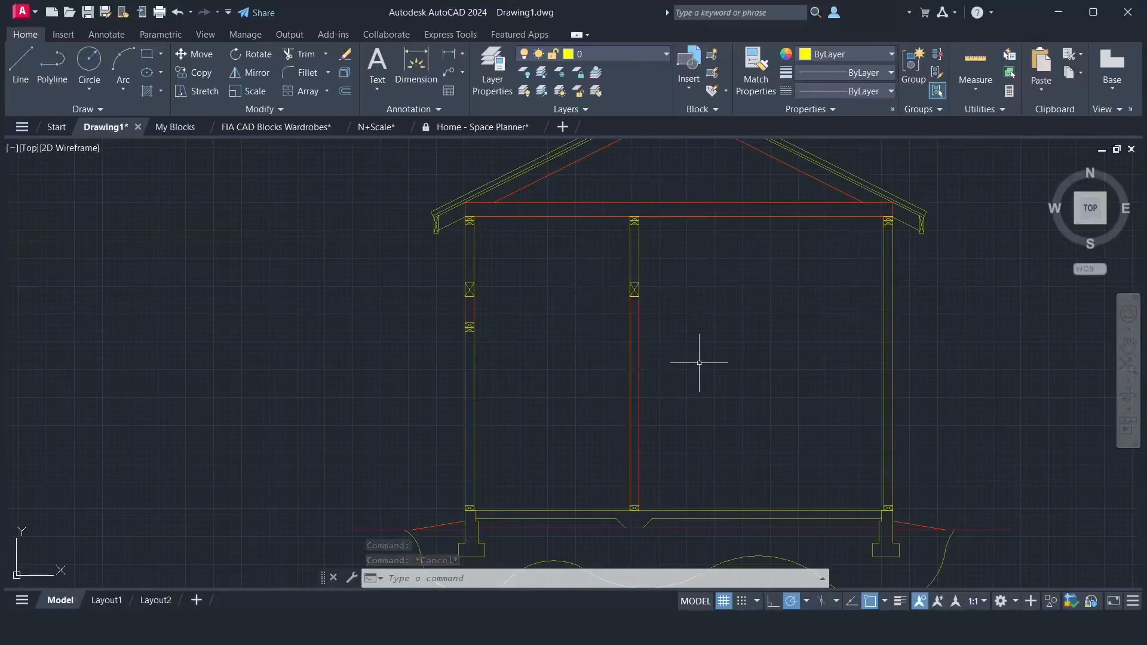
left_click(611, 52)
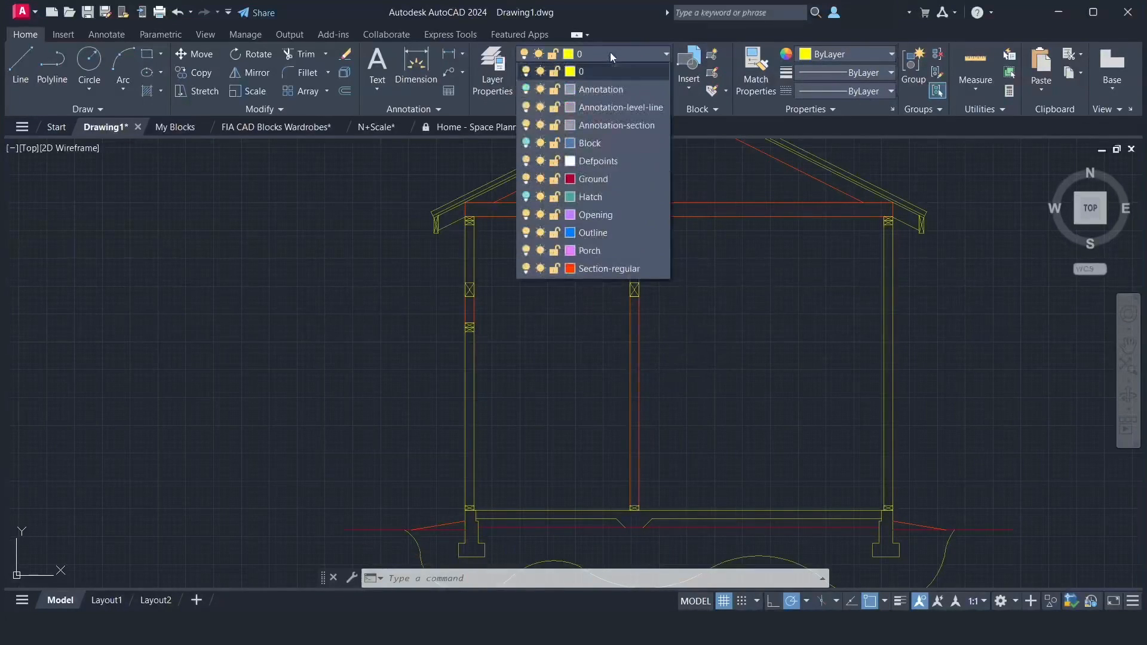
left_click(526, 268)
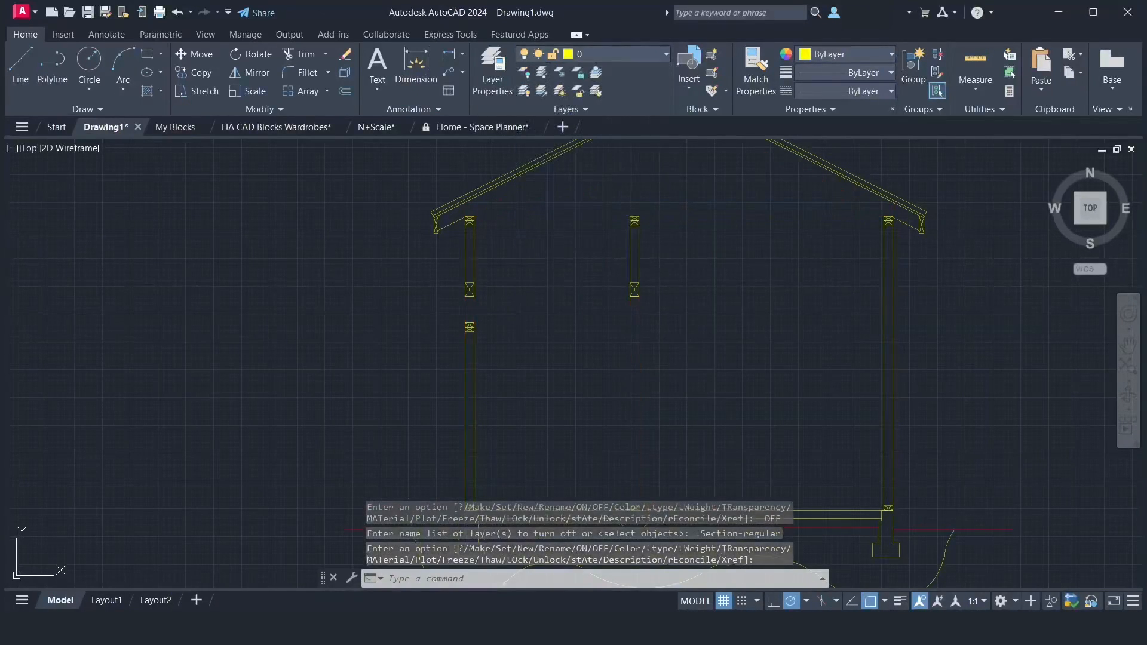
- Assign the diagonal cross lines in the left fascia board, left wall's double top plate and window header to the Hatch layer
scroll(451, 220, "up", 6)
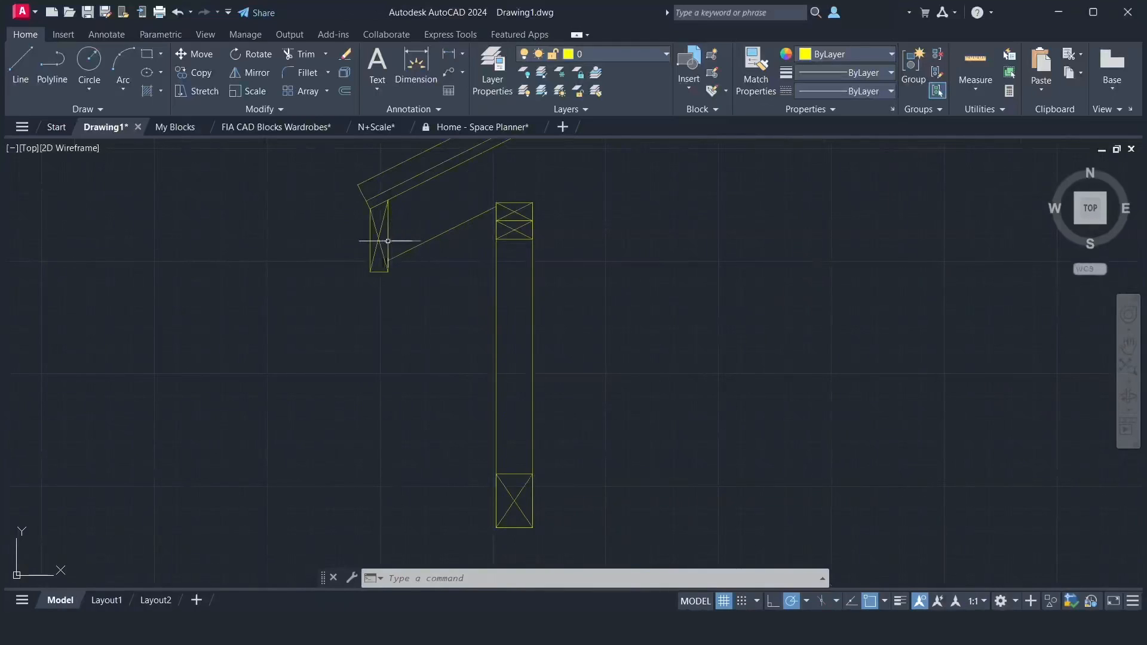
left_click(383, 241)
left_click(379, 237)
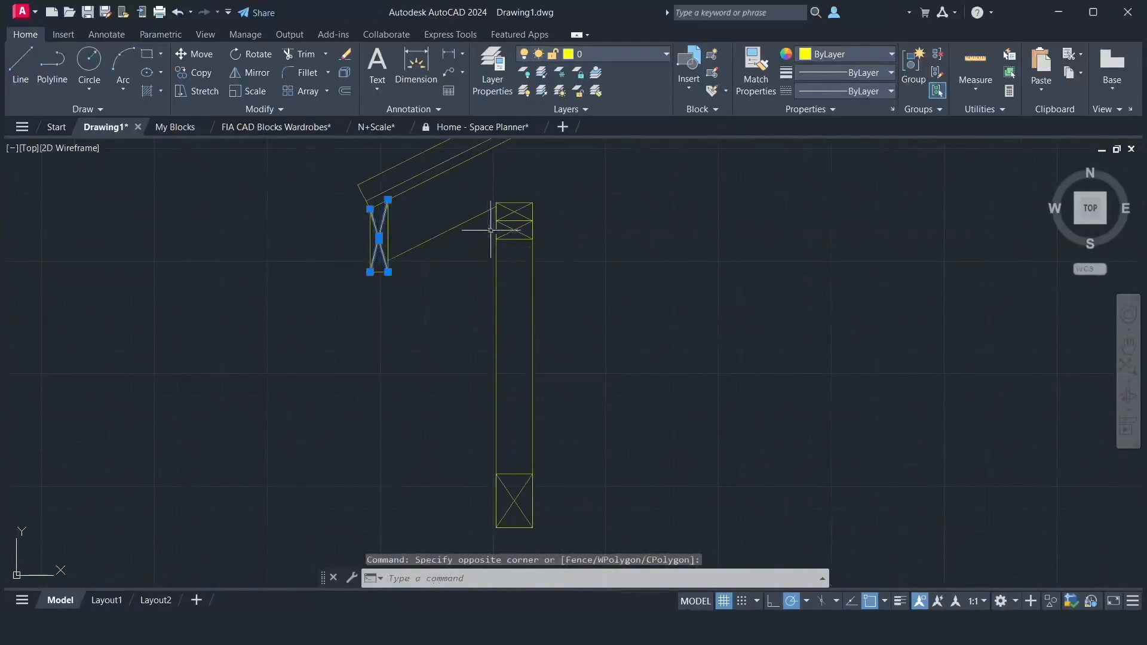
left_click(514, 207)
left_click(510, 210)
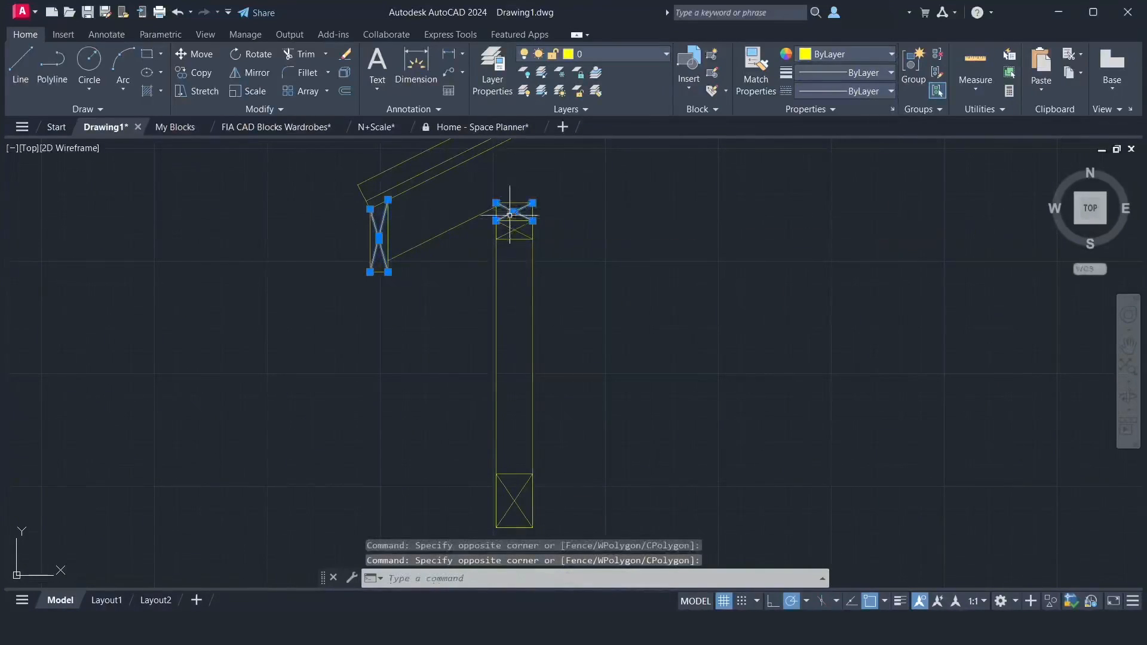
left_click(525, 230)
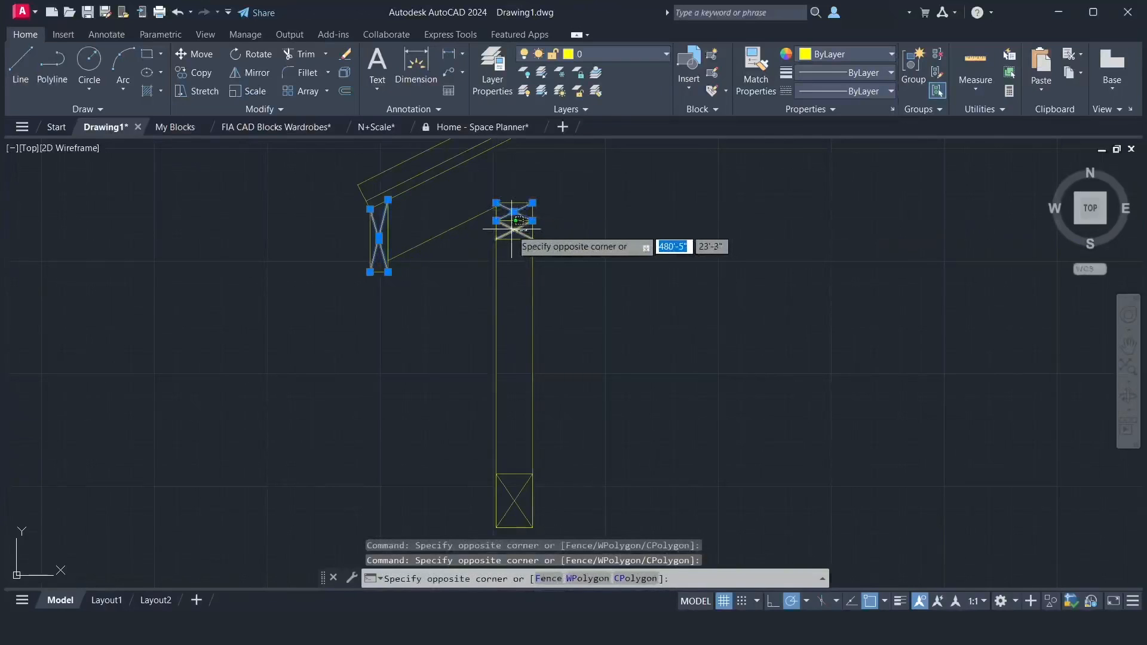
left_click(513, 230)
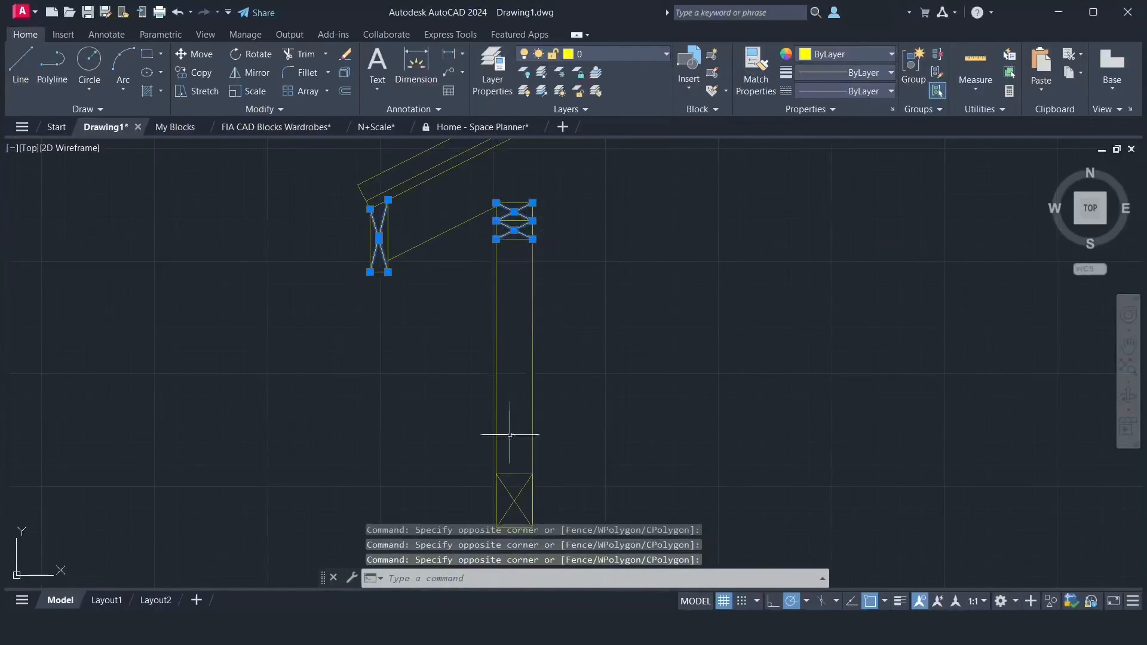
left_click(529, 500)
left_click(517, 485)
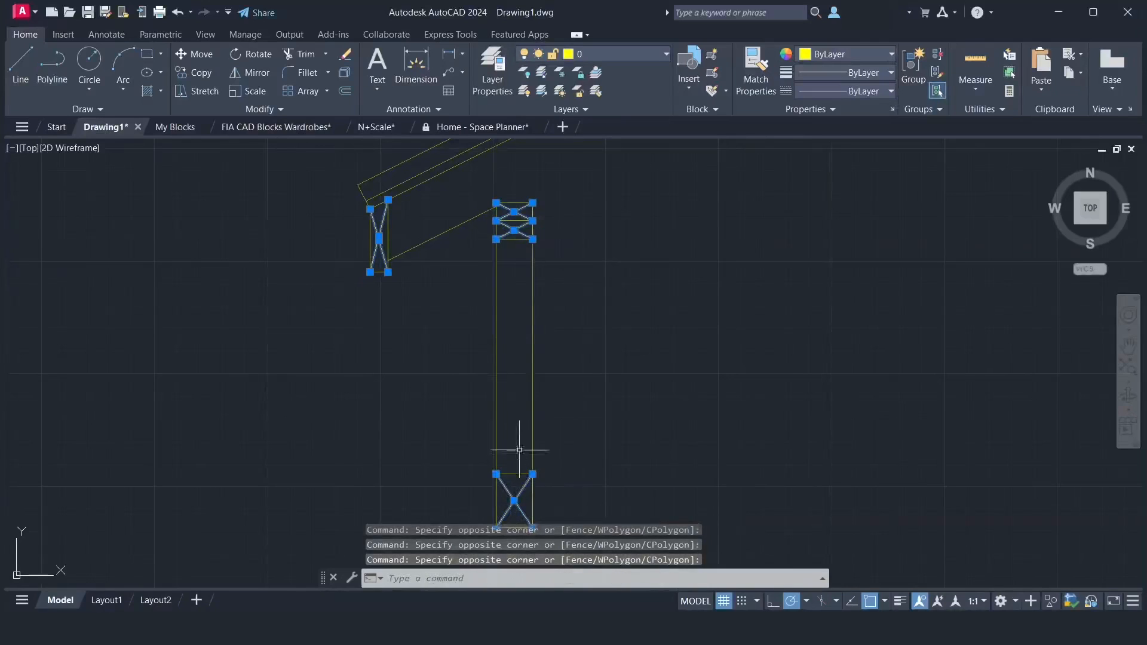
left_click(590, 54)
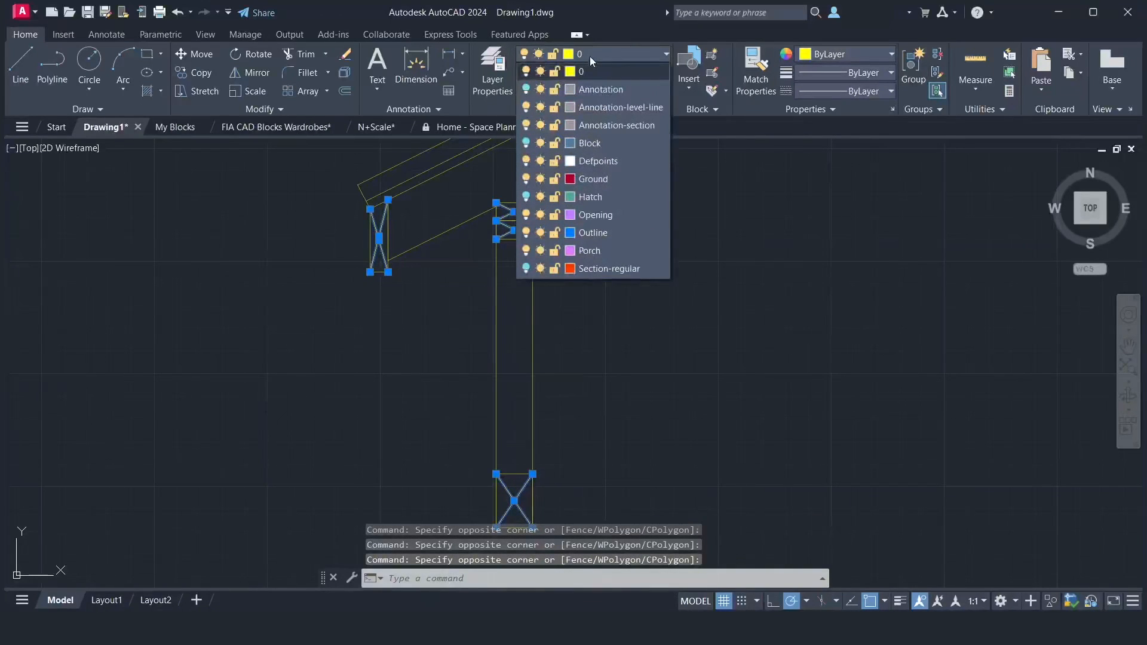
left_click(587, 197)
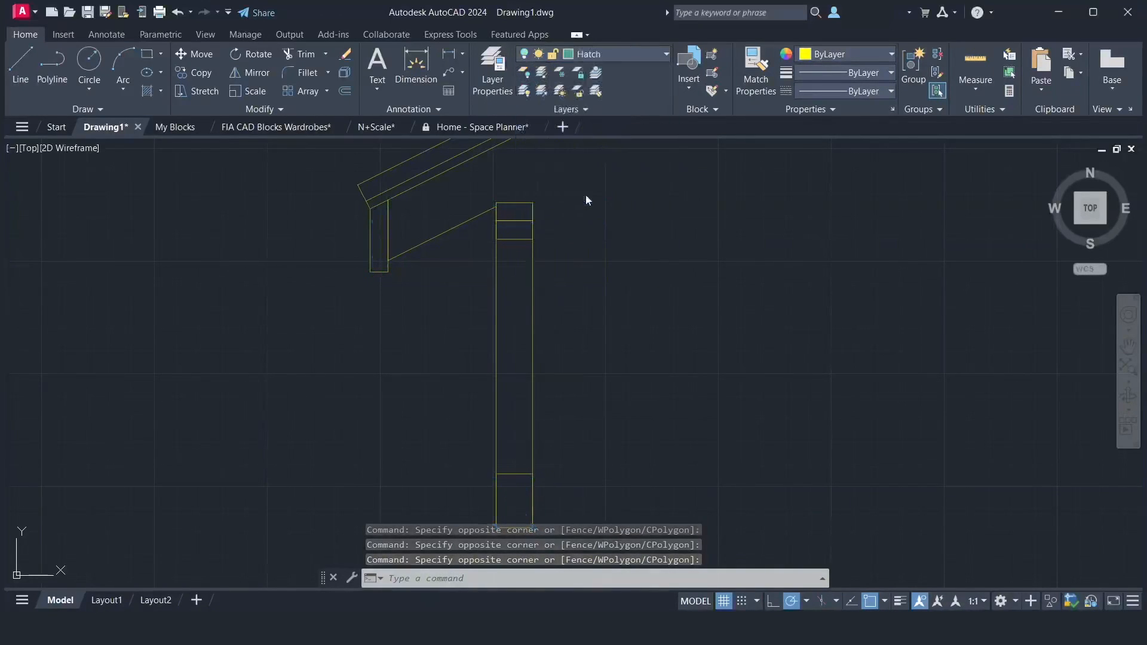
left_click(666, 331)
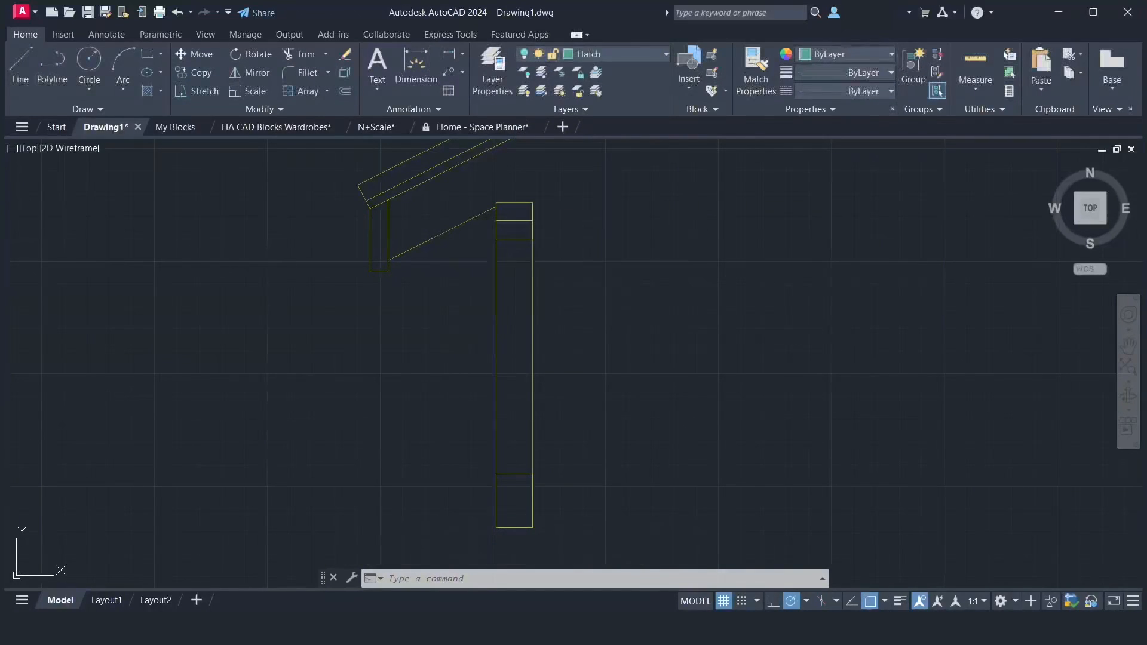
- Assign the diagonal cross lines in the interior wall's double top plate and door header to the Hatch layer
left_click(1128, 346)
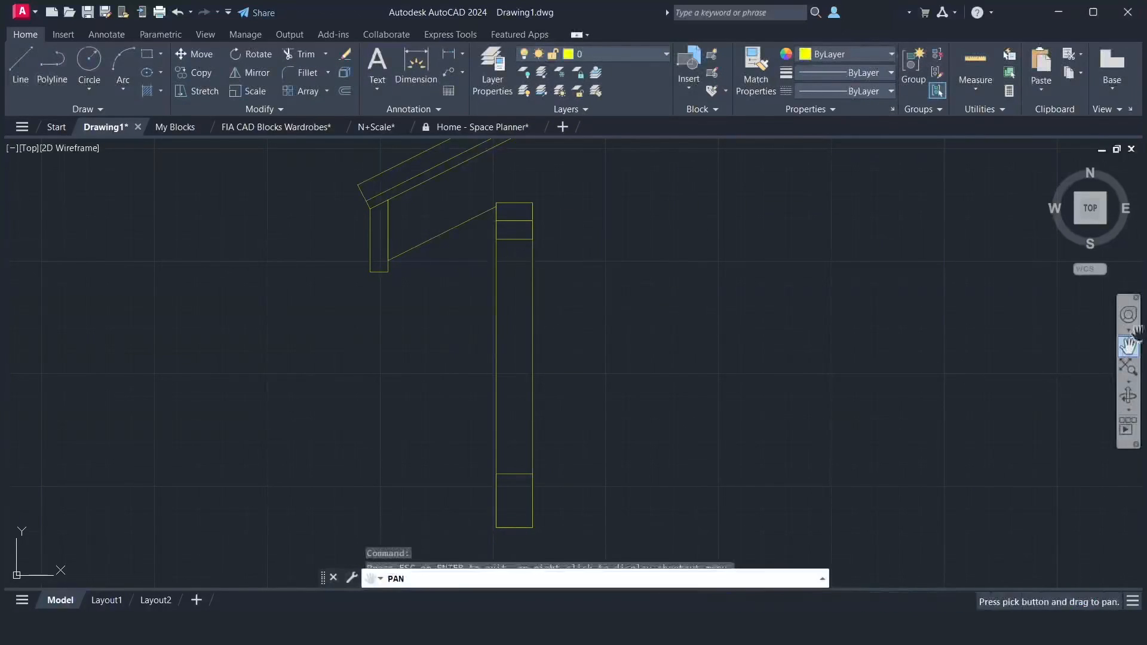
mouse_move(867, 291)
left_mouse_down()
mouse_move(766, 317)
mouse_move(528, 295)
mouse_move(497, 257)
left_mouse_up()
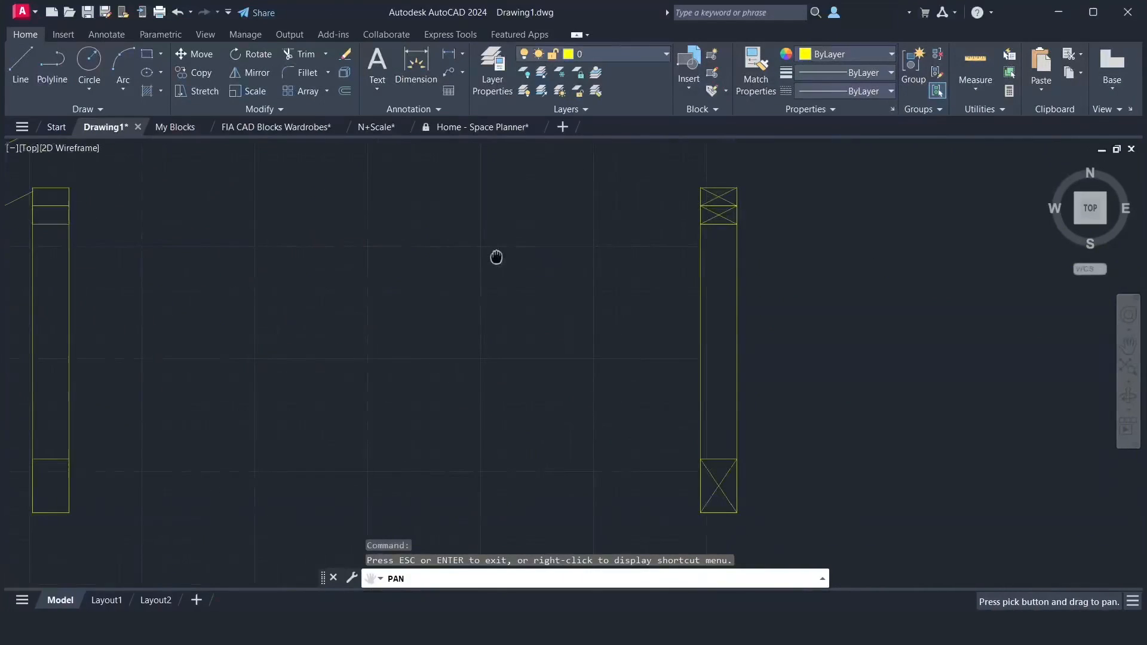
right_click(496, 254)
left_click(518, 263)
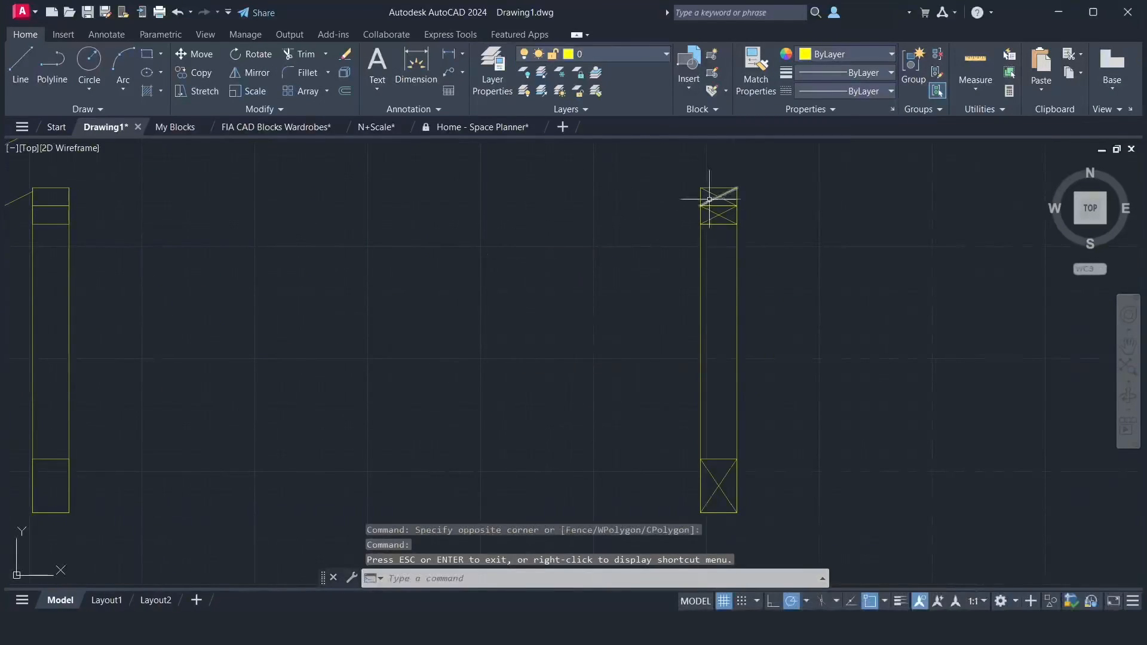
left_click(734, 198)
left_click(713, 194)
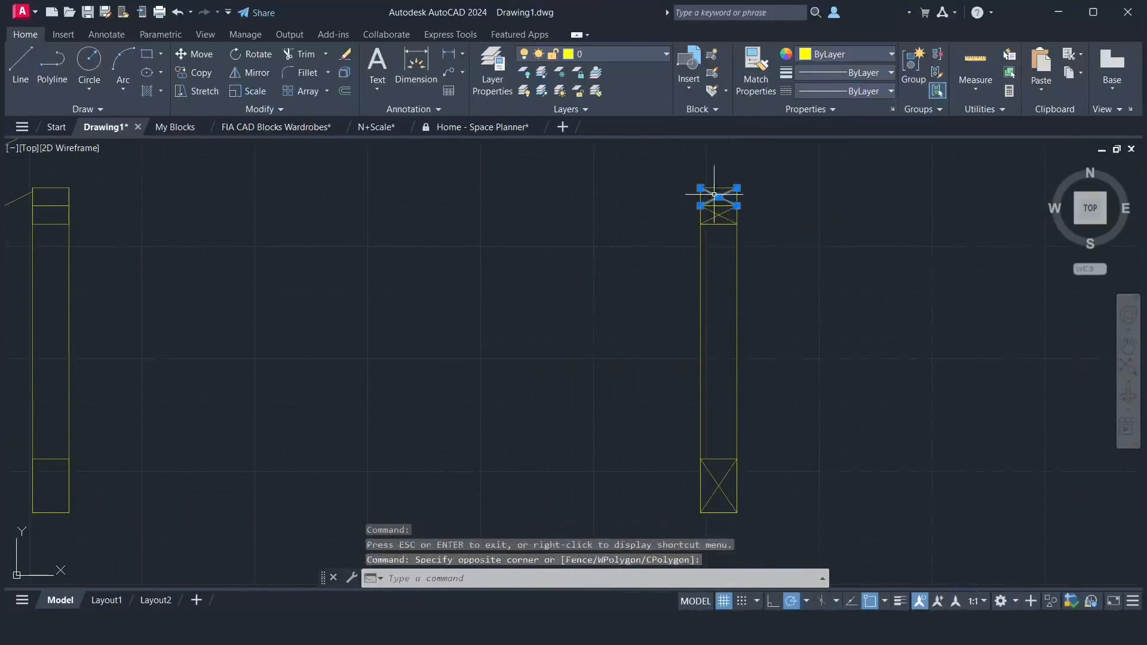
left_click(735, 219)
left_click(697, 210)
left_click(729, 492)
left_click(708, 476)
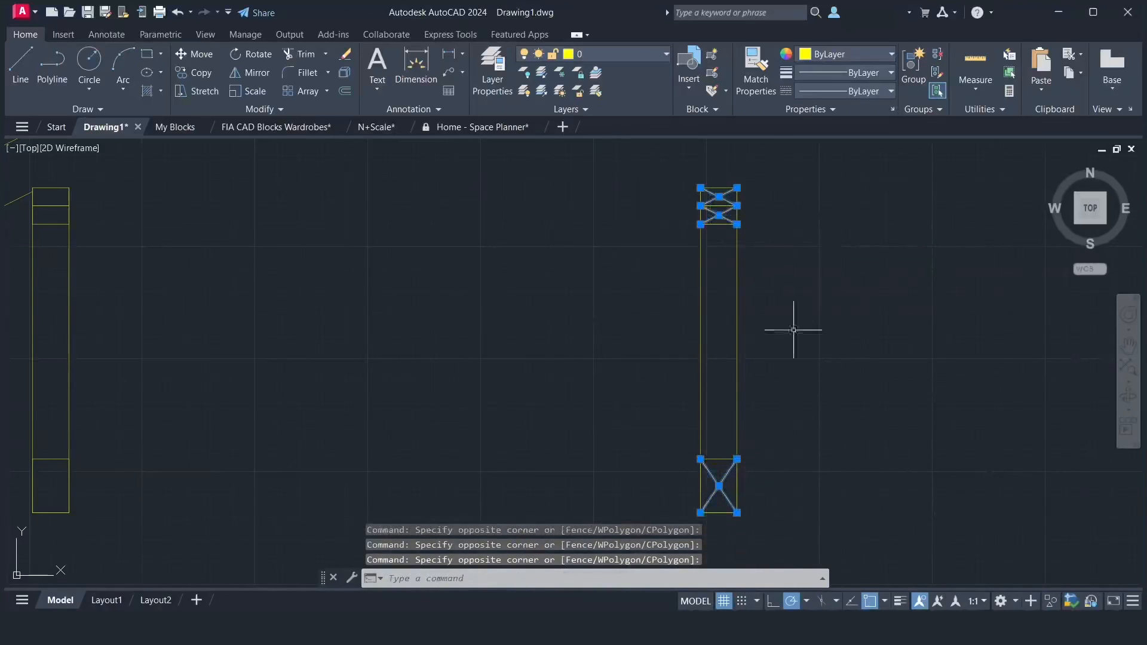
left_click(604, 55)
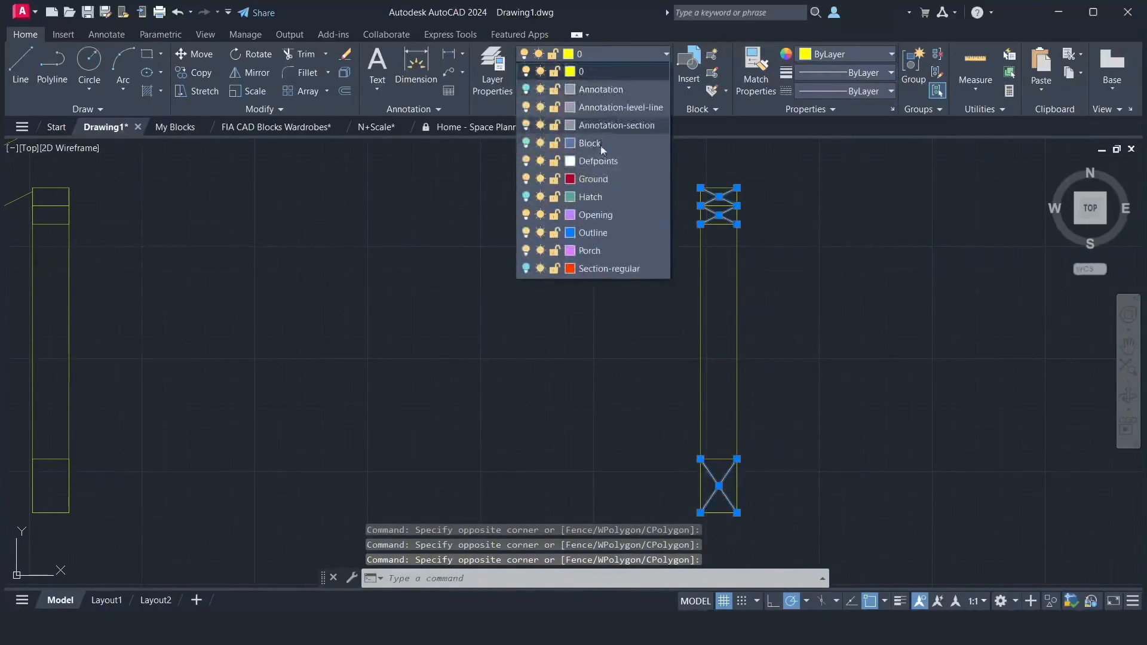
left_click(594, 203)
left_click(663, 331)
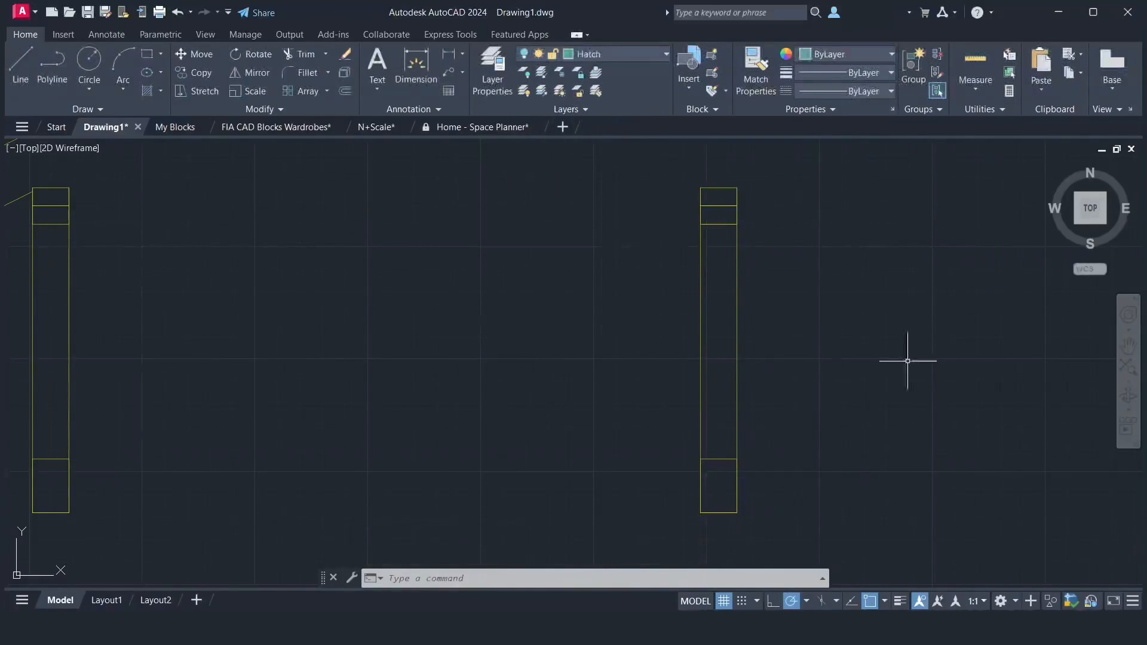
- Assign the diagonal cross lines in the right wall's double top plate and the right fascia board to the Hatch layer
left_click(1128, 346)
left_click_drag(1024, 309, 283, 247)
left_click_drag(669, 286, 311, 394)
right_click(429, 330)
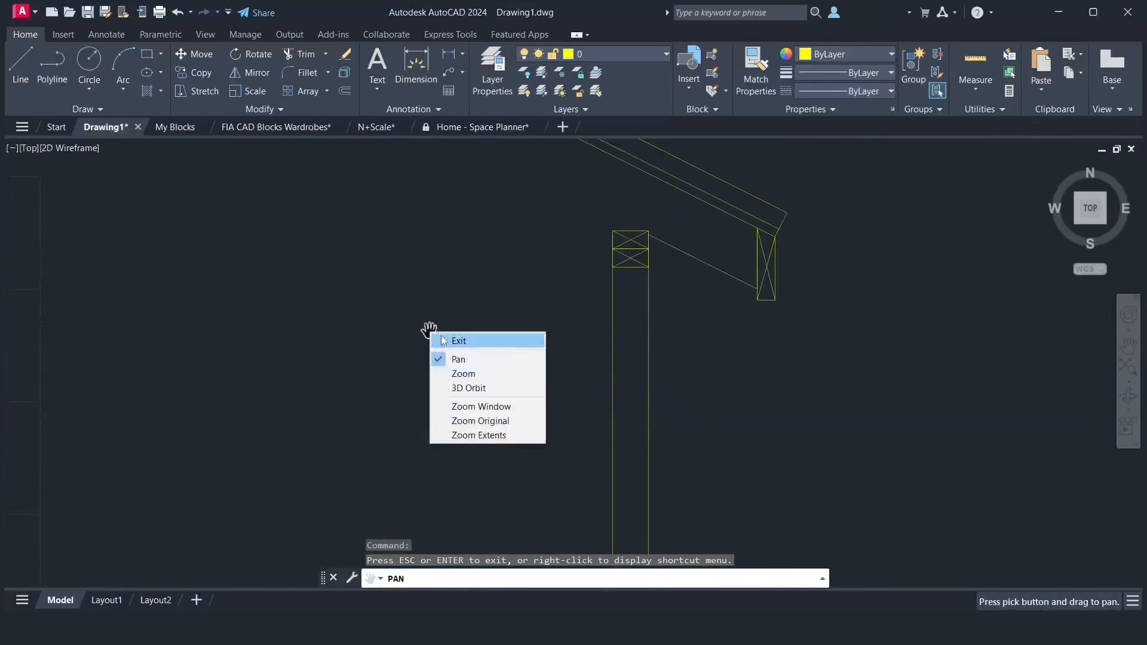
left_click(446, 338)
left_click(638, 242)
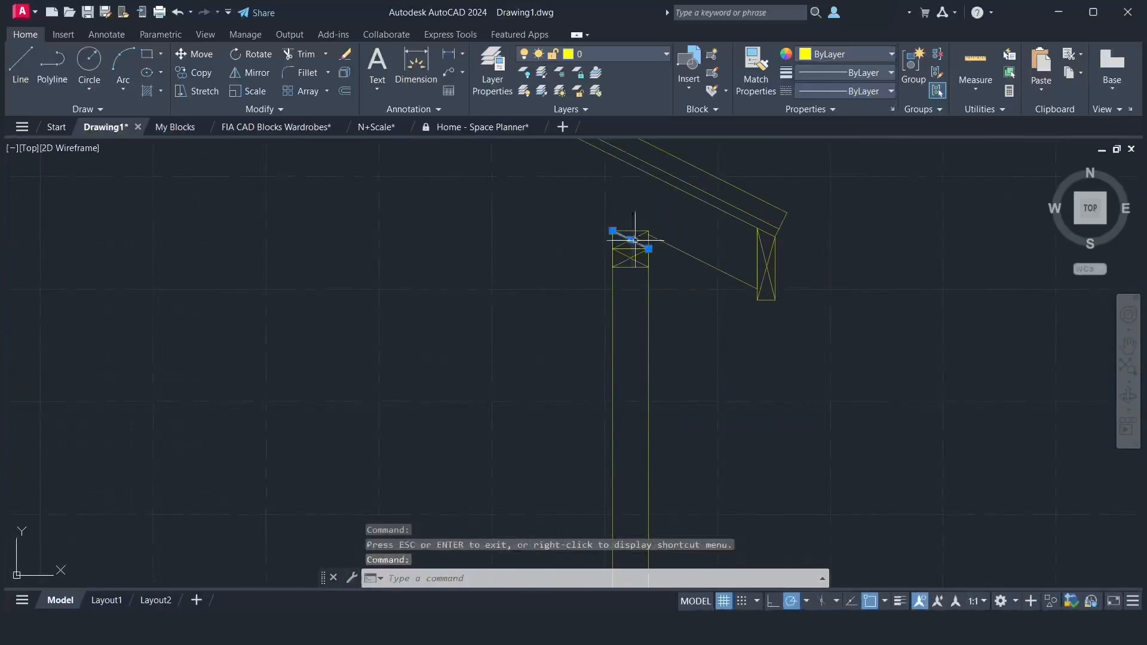
left_click(621, 242)
left_click(642, 258)
left_click(620, 240)
left_click(771, 256)
left_click(767, 263)
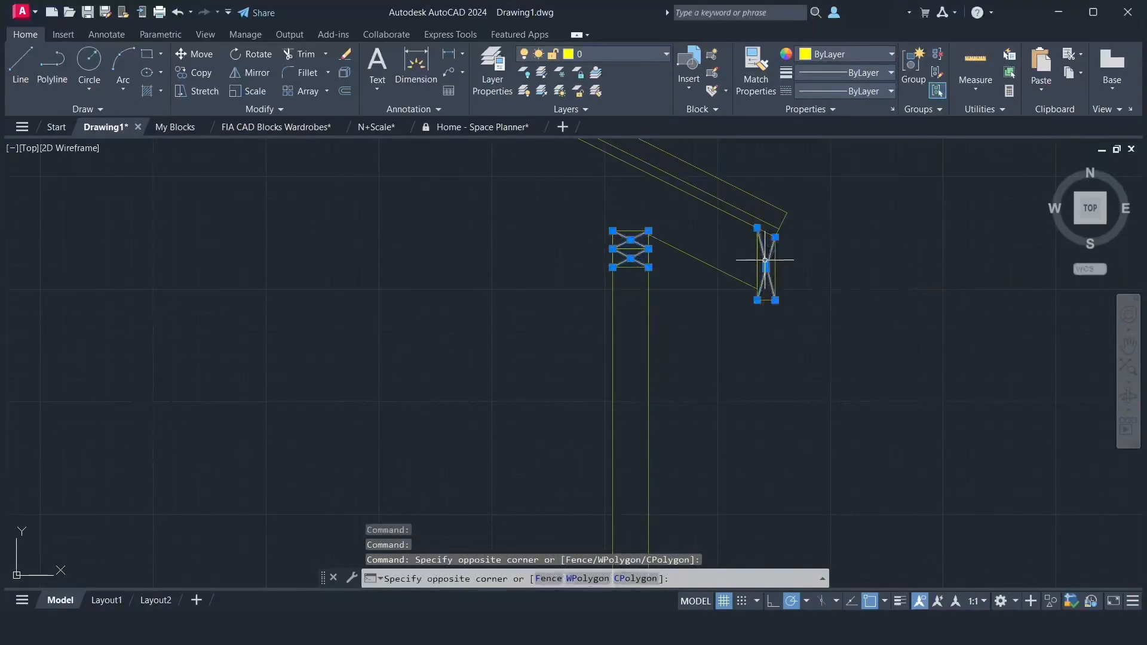
left_click(620, 57)
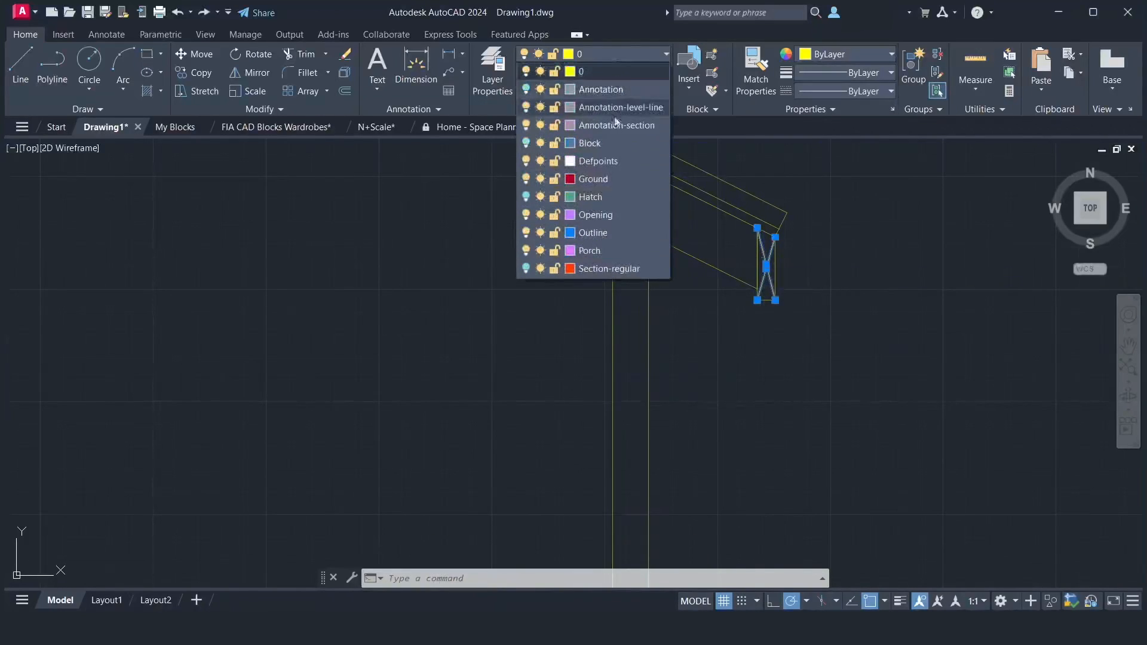
left_click(600, 197)
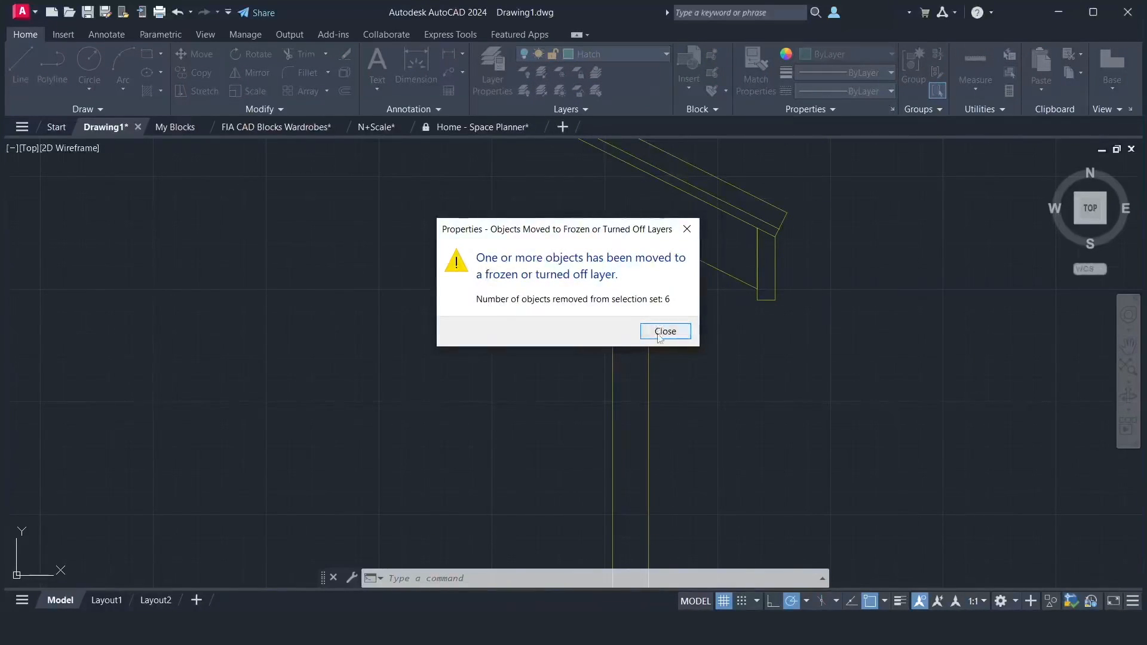
left_click(659, 332)
- Assign the diagonal cross lines in the ridge board at the roof peak to the Hatch layer
scroll(725, 355, "down", 2)
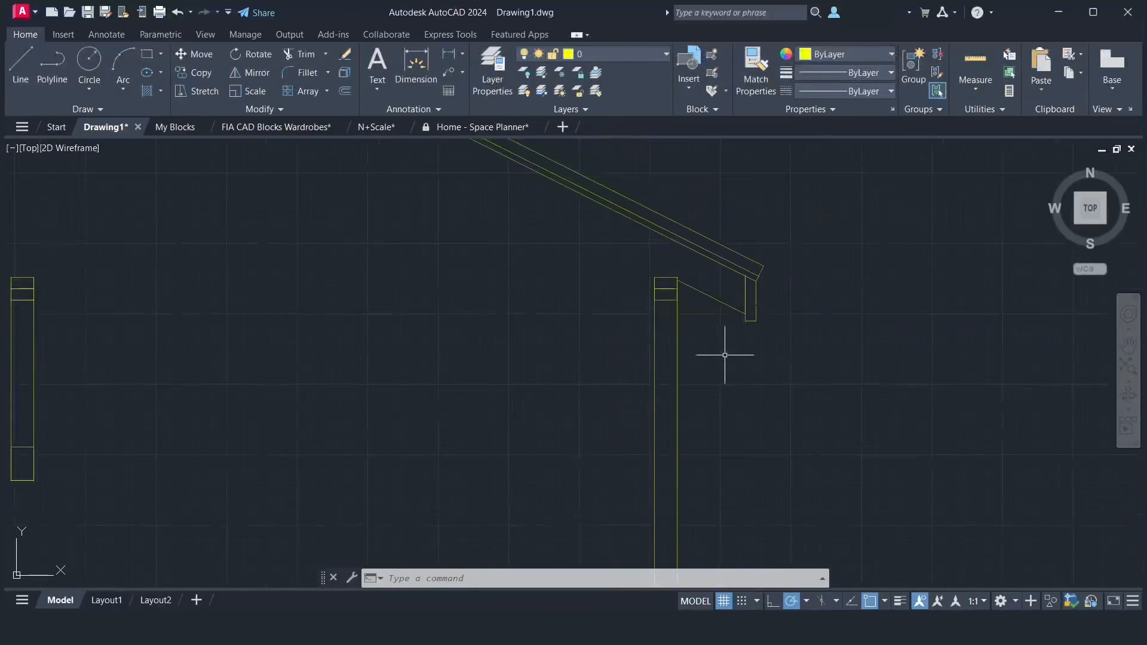
left_click(1128, 348)
mouse_move(583, 386)
left_mouse_down()
mouse_move(815, 458)
mouse_move(860, 460)
left_mouse_up()
mouse_move(640, 281)
left_mouse_down()
mouse_move(781, 476)
mouse_move(836, 438)
left_mouse_up()
right_click(719, 313)
left_click(733, 325)
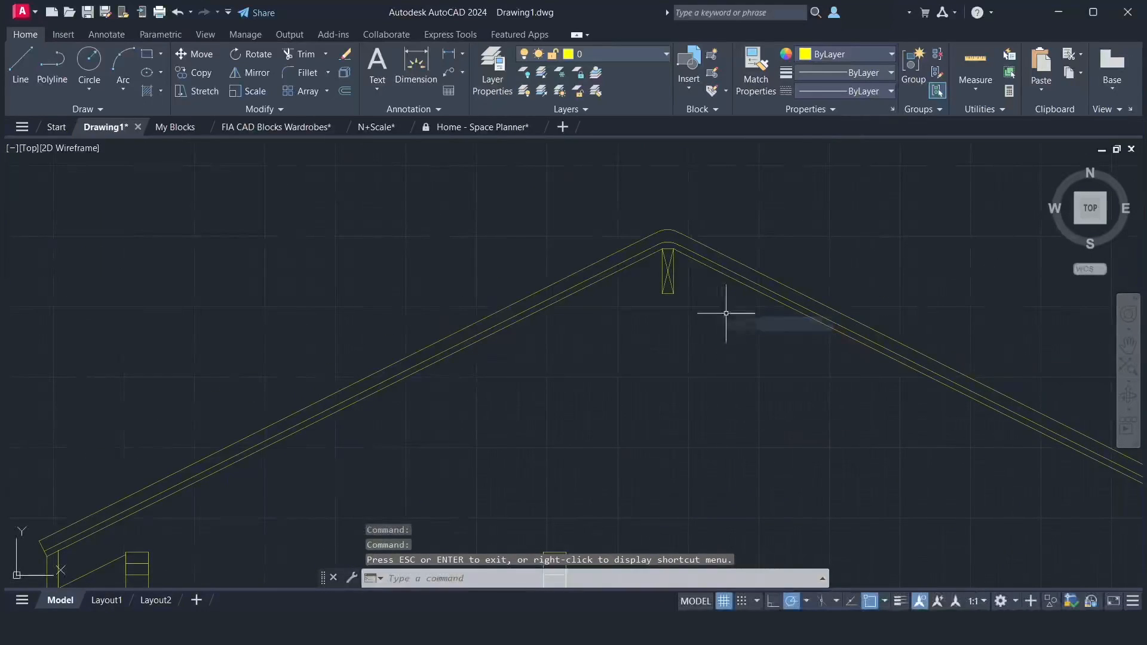
left_click(668, 271)
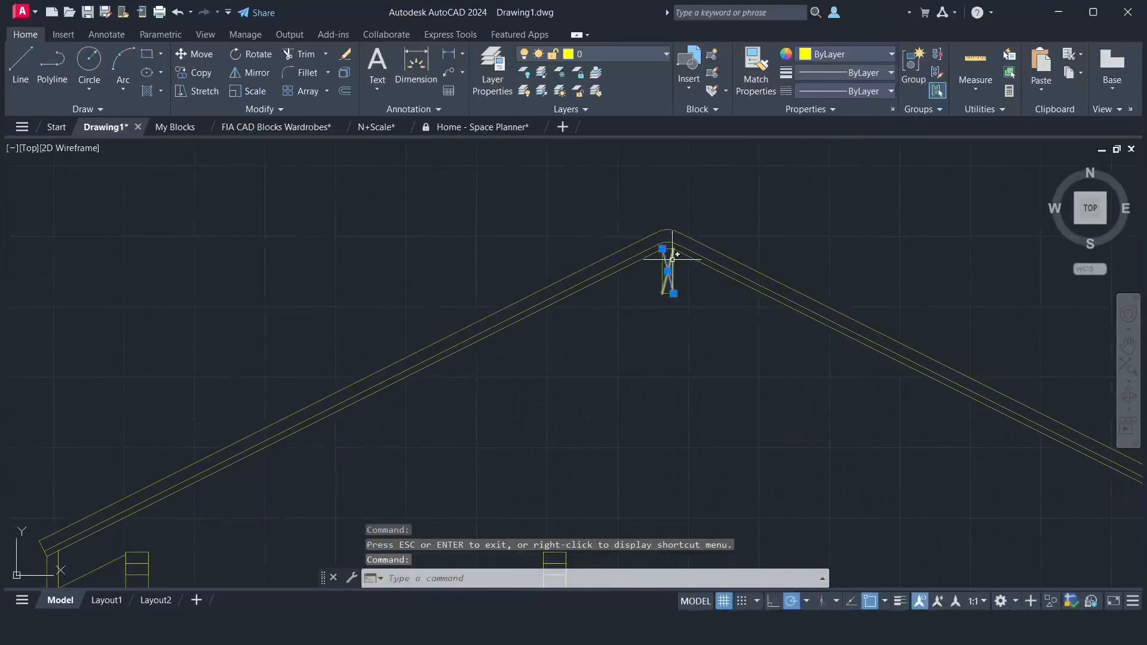
left_click(672, 259)
left_click(612, 55)
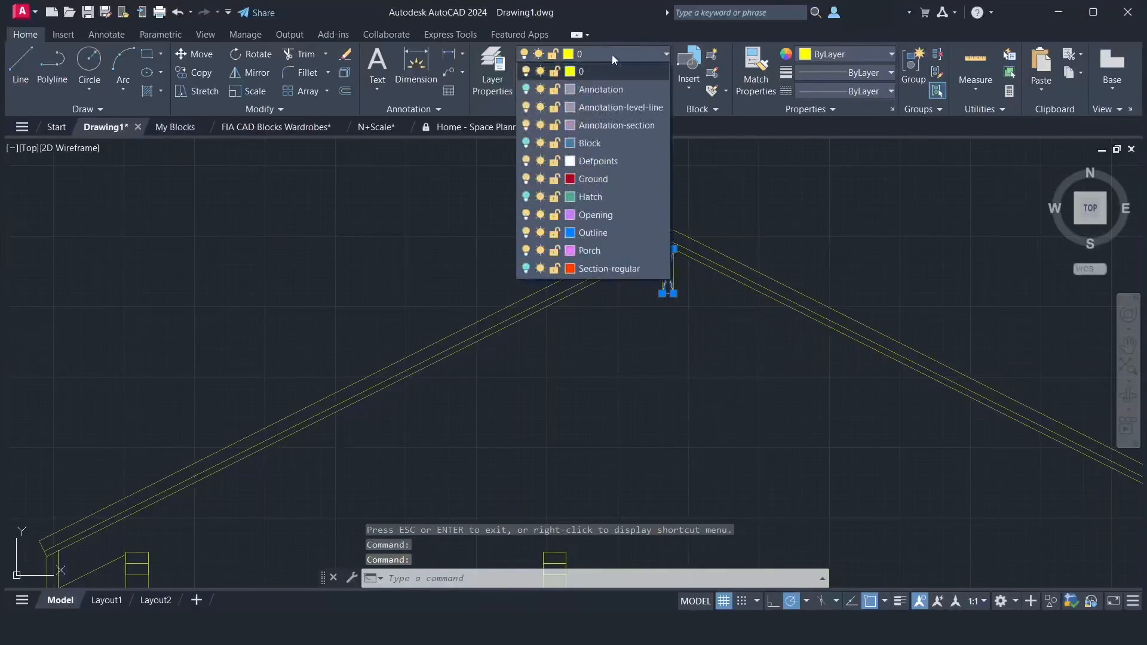
left_click(598, 197)
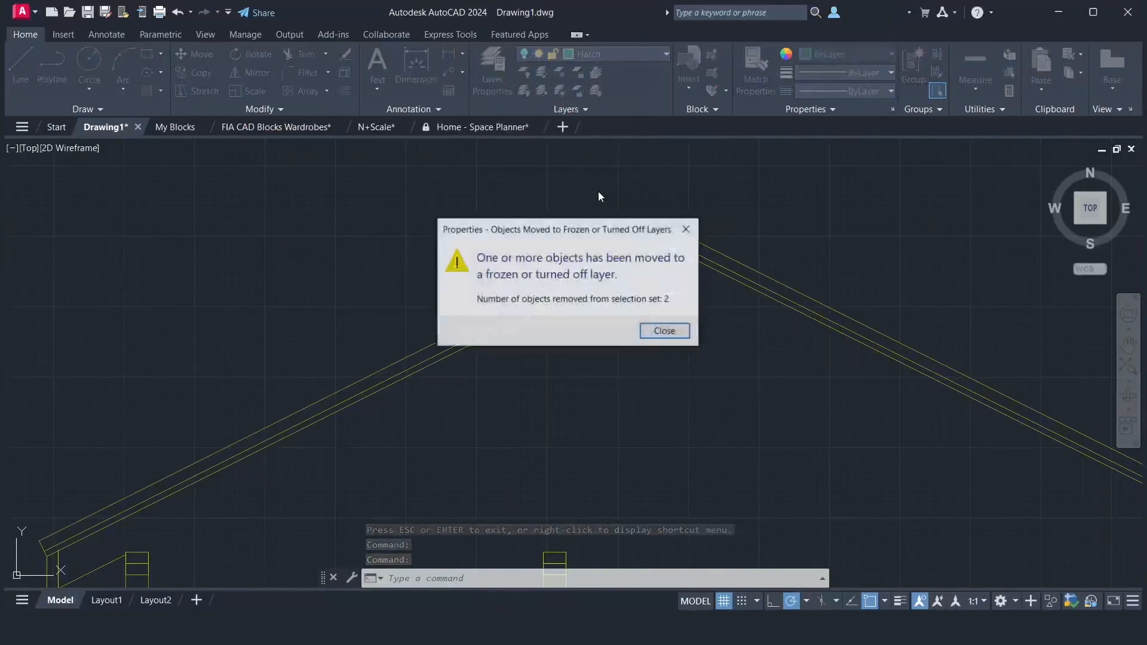
left_click(647, 332)
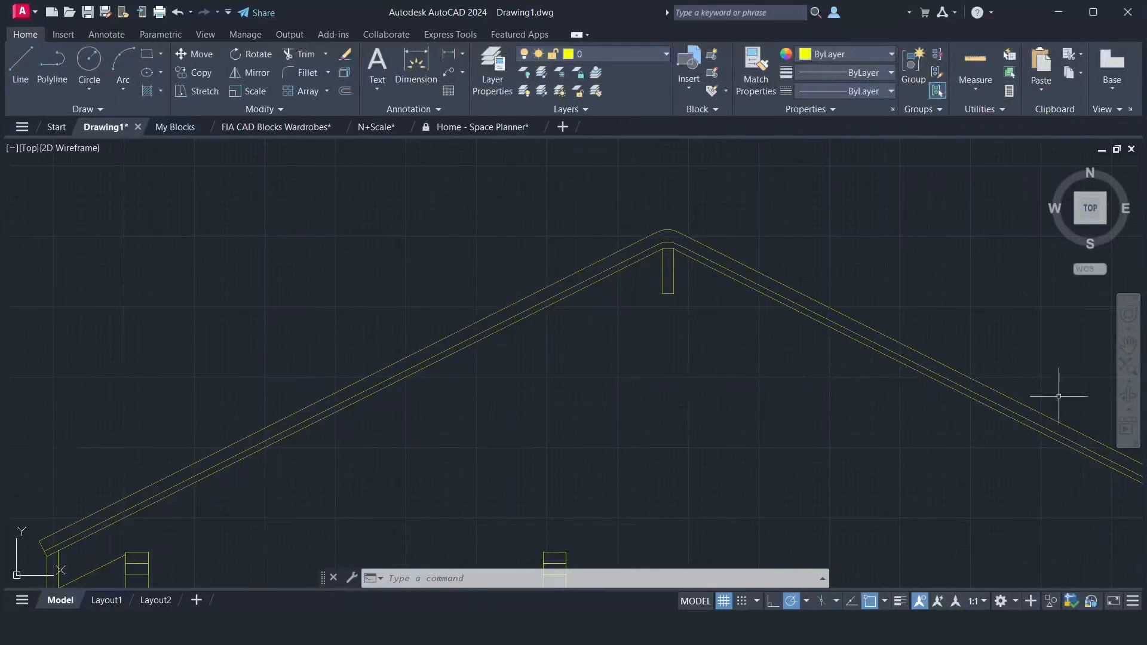
- Assign the diagonal cross lines in the left wall's double plate below the window opening to the Hatch layer
left_click(1125, 346)
mouse_move(773, 440)
left_mouse_down()
mouse_move(761, 364)
mouse_move(646, 410)
mouse_move(693, 239)
left_mouse_up()
left_click_drag(651, 415, 779, 304)
right_click(458, 251)
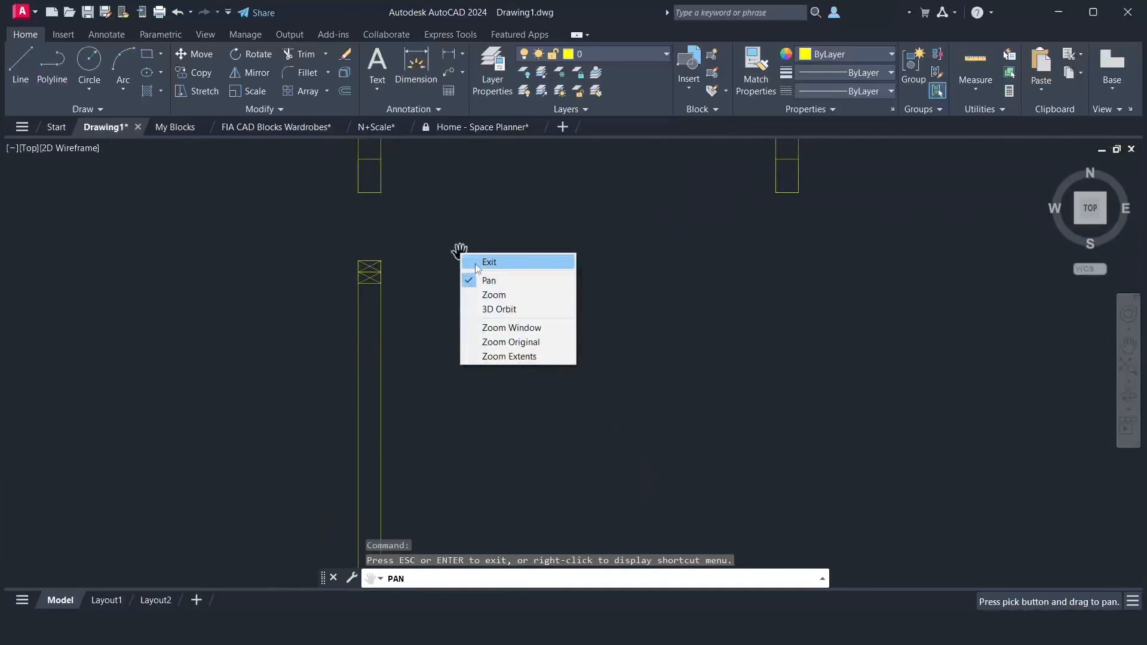
left_click(475, 260)
left_click(369, 267)
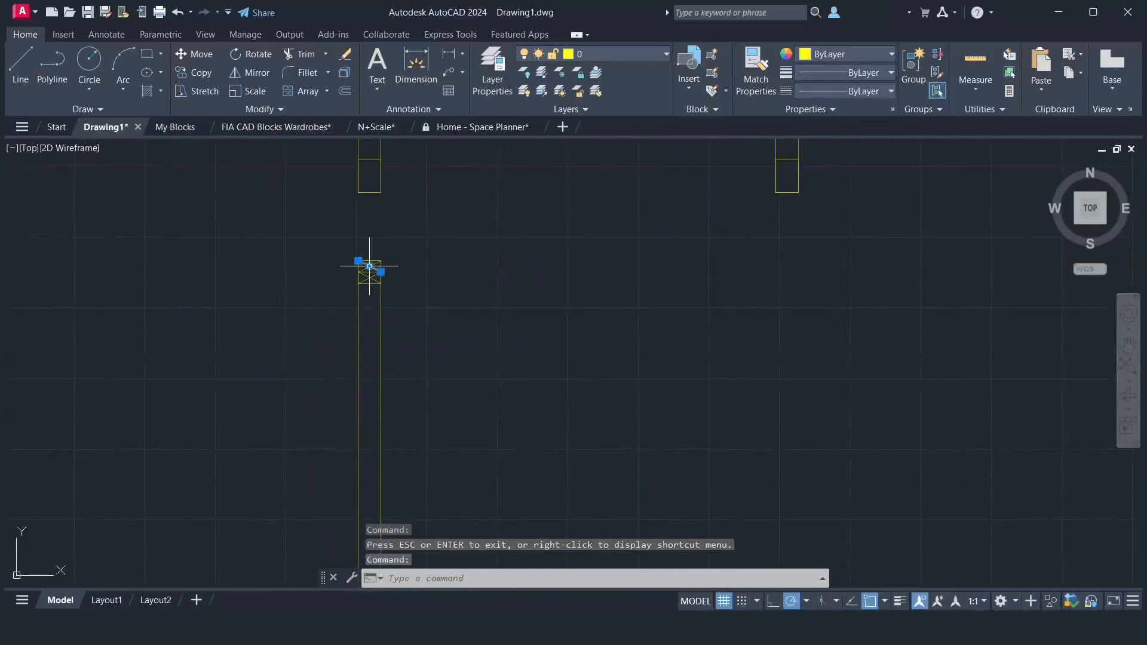
left_click(374, 262)
left_click(370, 276)
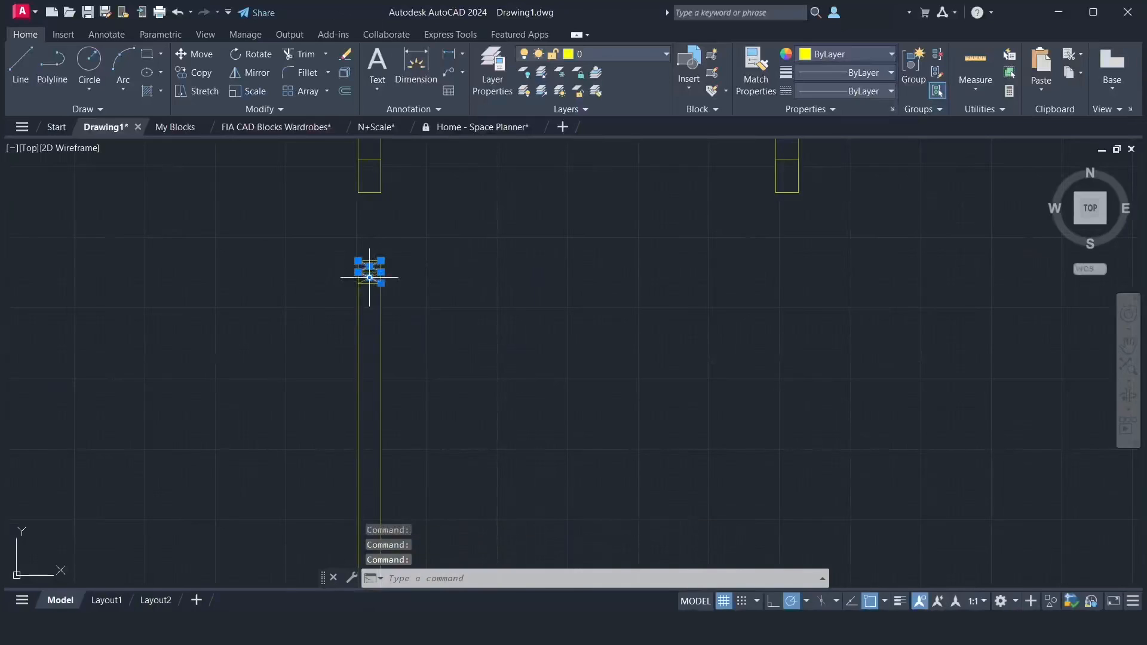
left_click(600, 54)
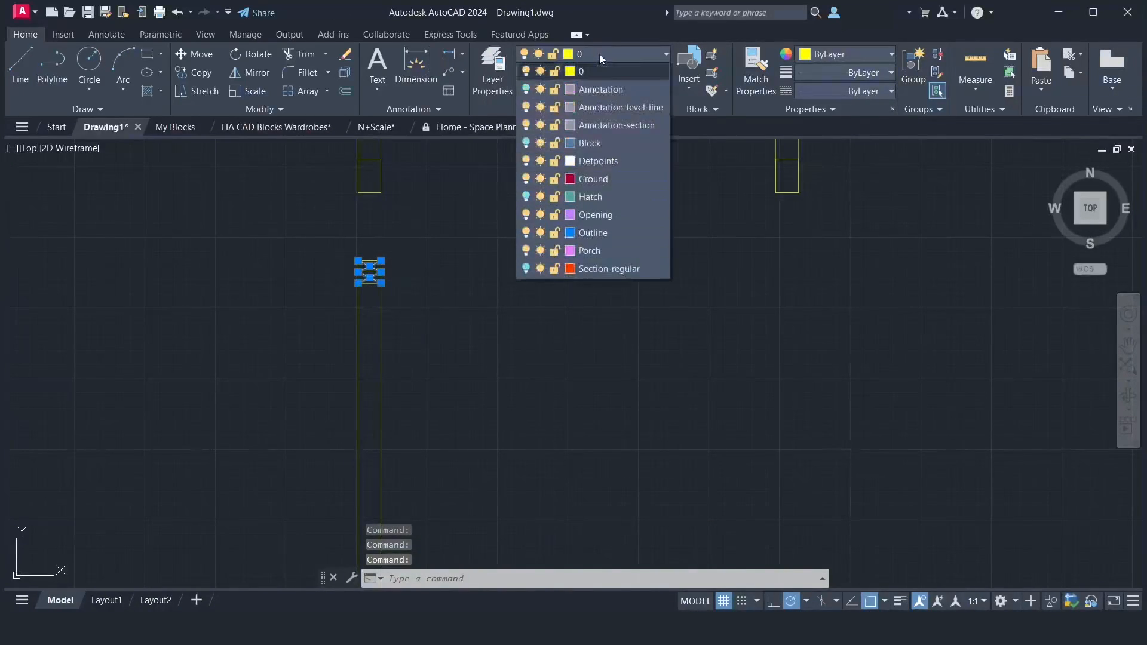
left_click(593, 197)
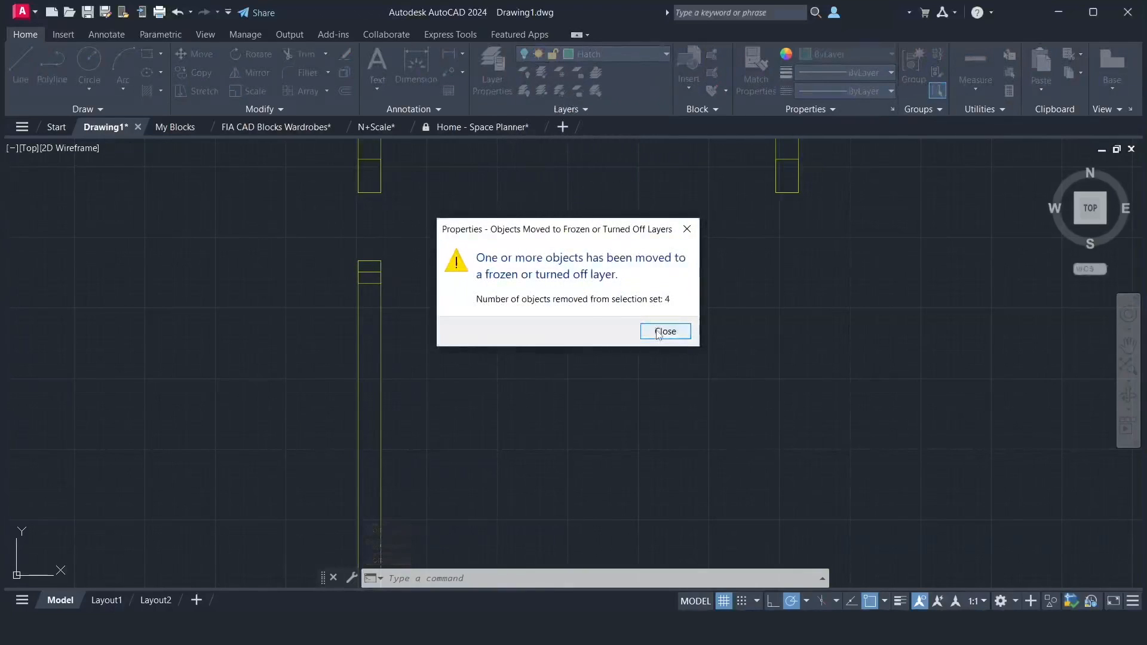
left_click(664, 331)
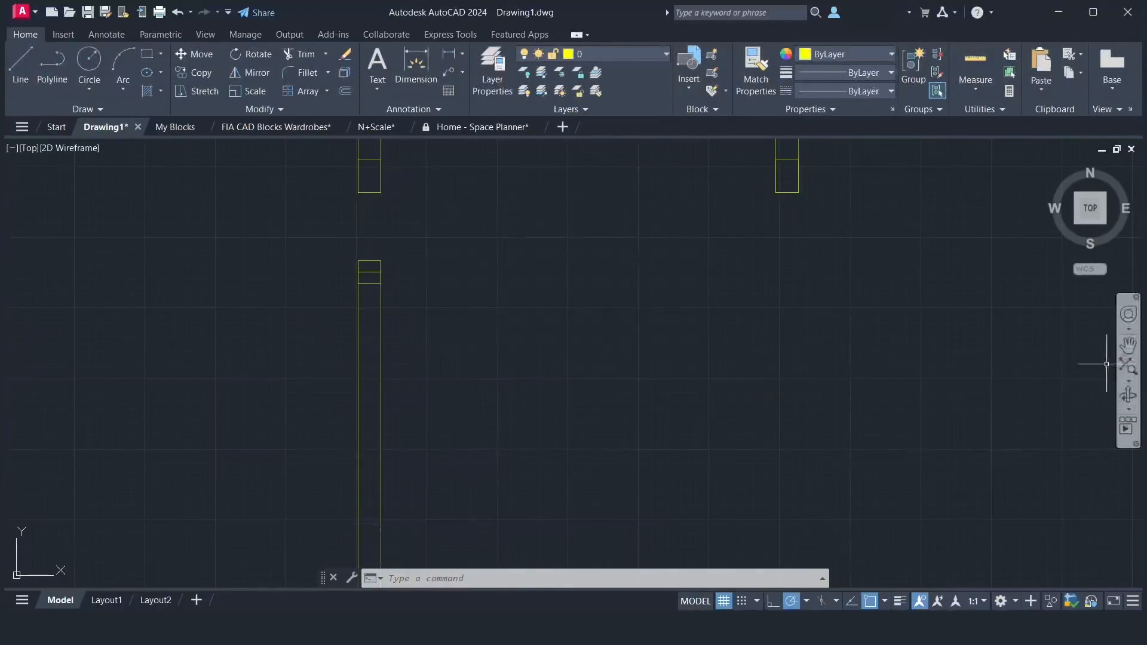
- Assign the diagonal cross lines in the bottom plates of the left wall and interior wall to the Hatch layer
left_click(1127, 346)
mouse_move(607, 478)
left_mouse_down()
mouse_move(586, 274)
mouse_move(612, 235)
left_mouse_up()
left_click_drag(592, 363, 591, 241)
right_click(587, 238)
left_click(616, 249)
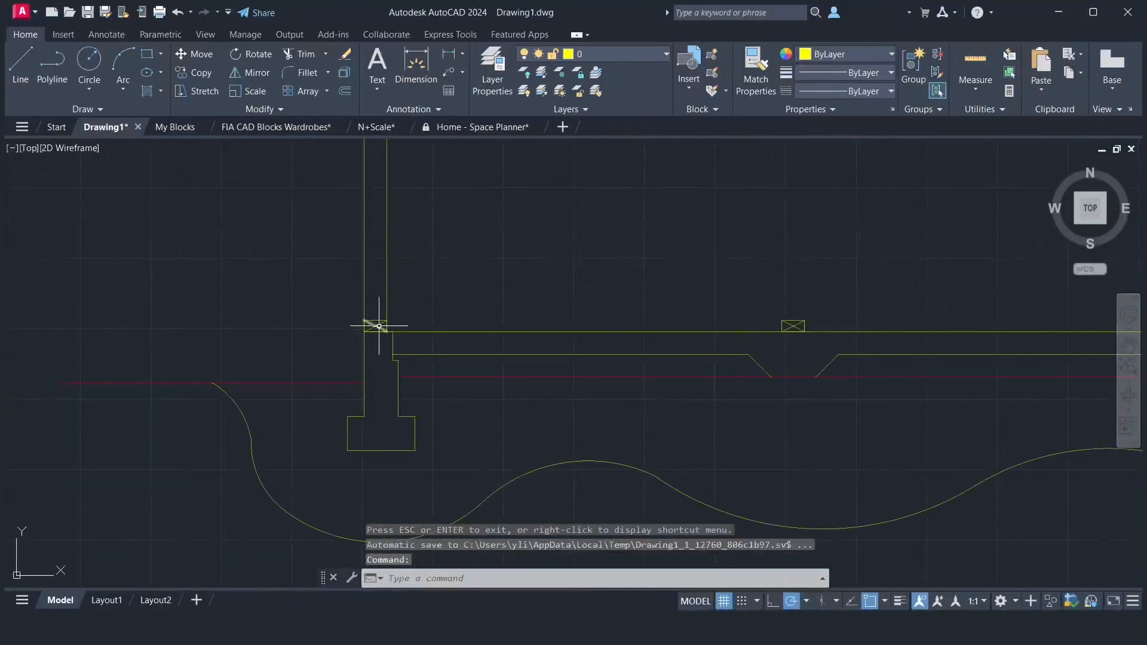
left_click(375, 326)
left_click(374, 326)
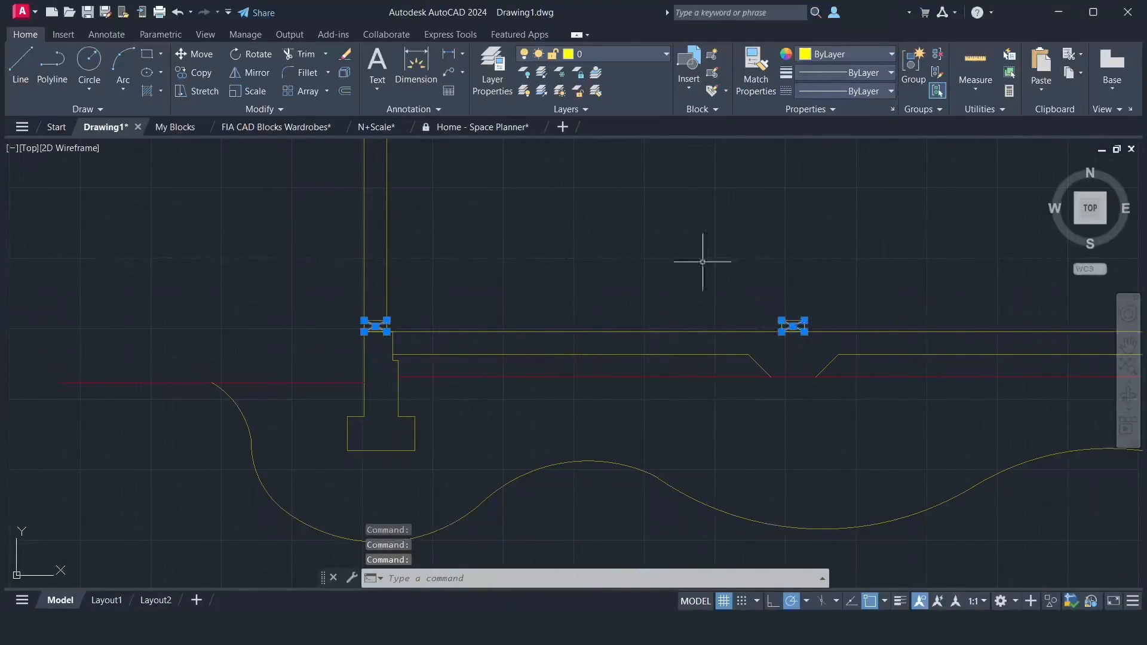
left_click(609, 52)
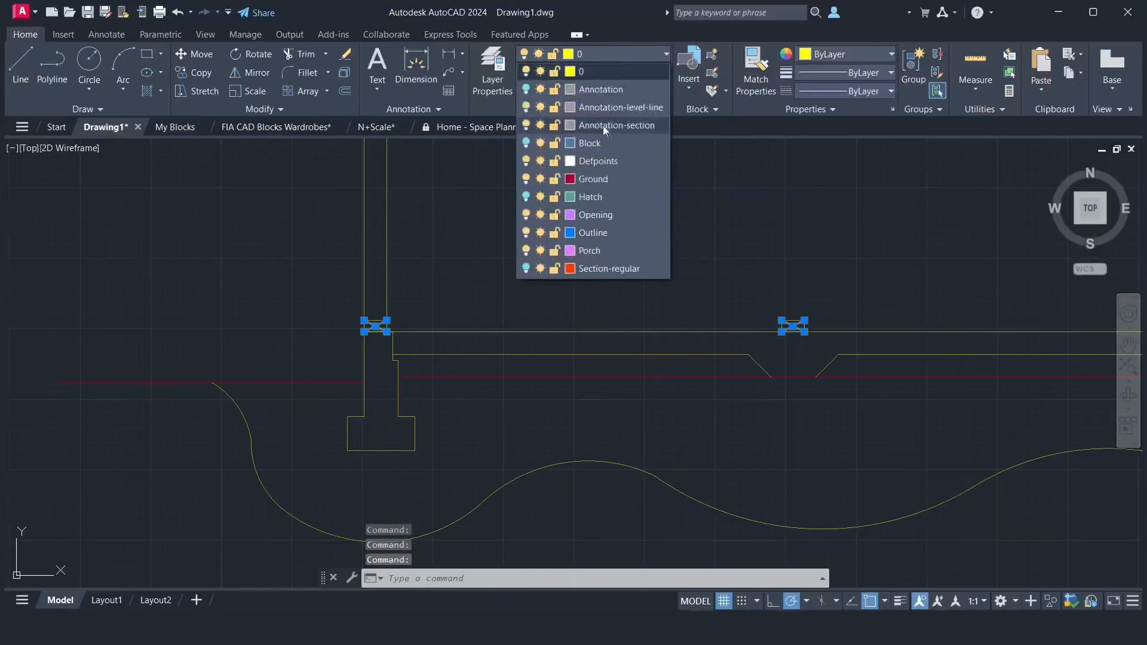
left_click(587, 195)
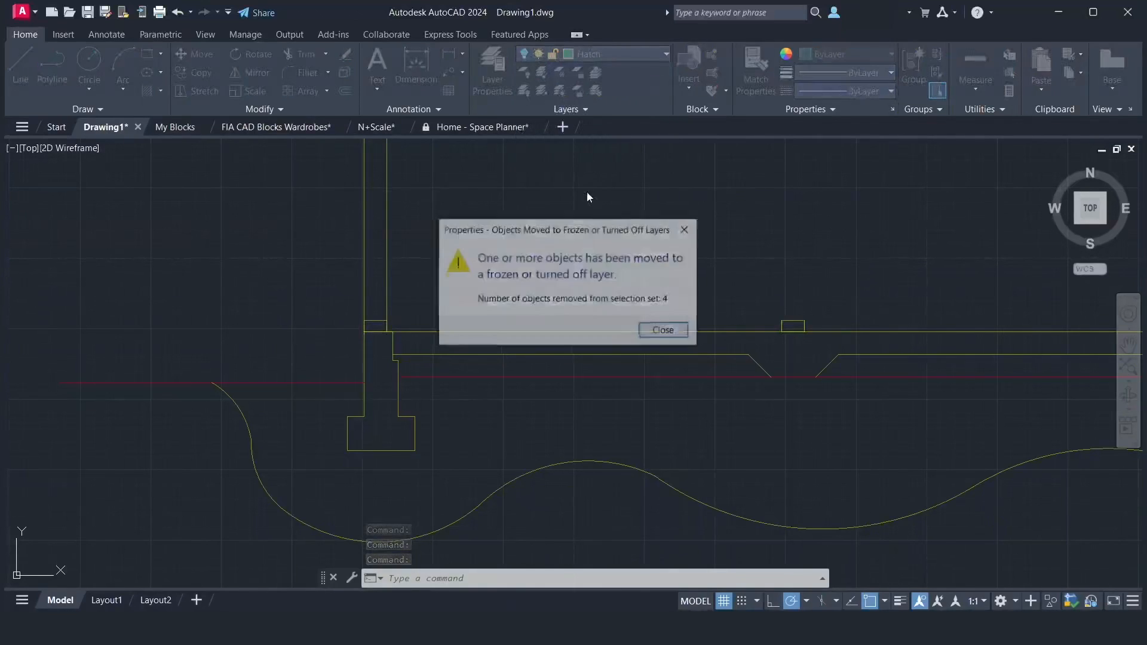
left_click(644, 329)
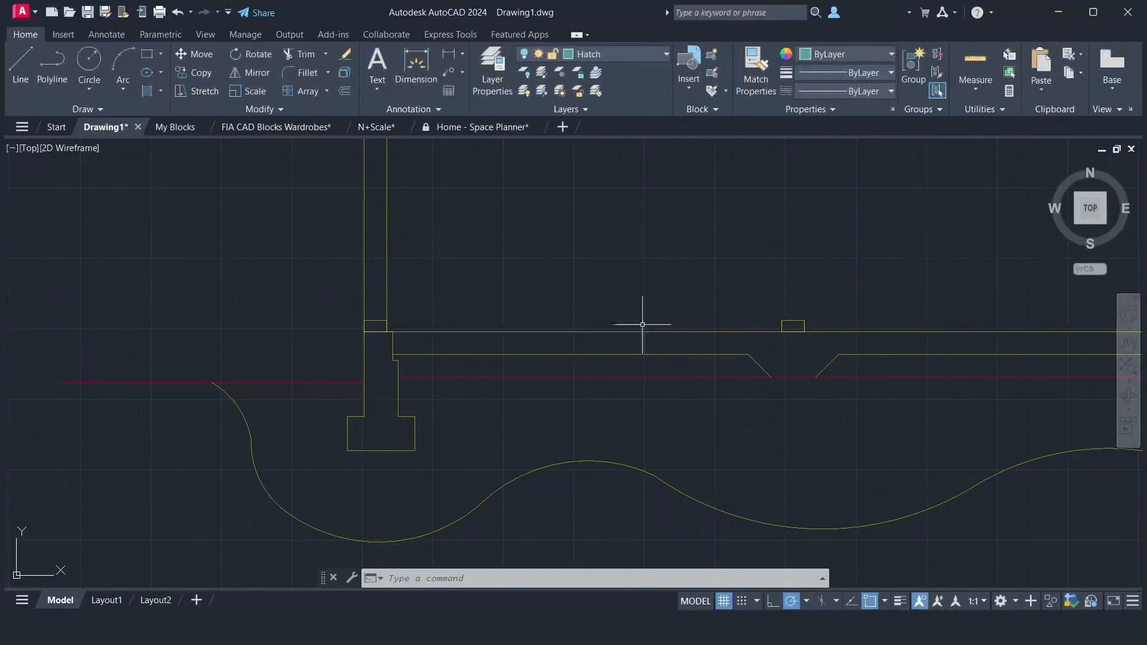
- Assign the right wall's bottom plate cross lines and the wavy earth boundary below the footings to the Hatch layer
left_click_drag(854, 353, 637, 323)
left_click_drag(767, 344, 469, 292)
left_click_drag(761, 317, 627, 349)
right_click(627, 349)
left_click(651, 355)
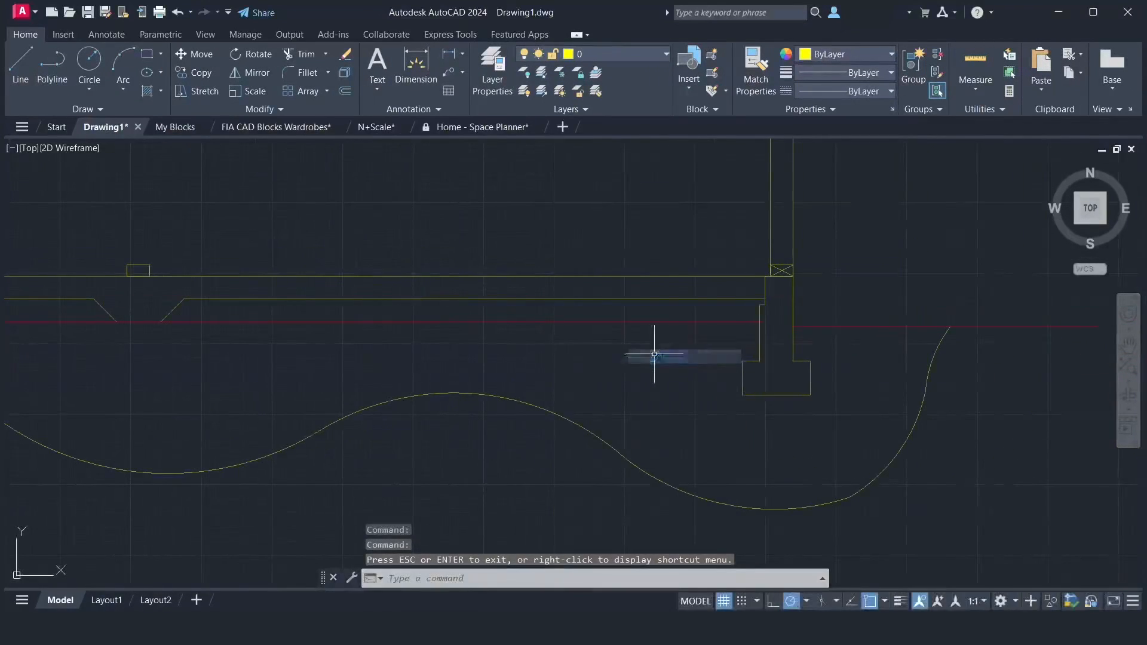
left_click(779, 272)
left_click(823, 509)
left_click(762, 485)
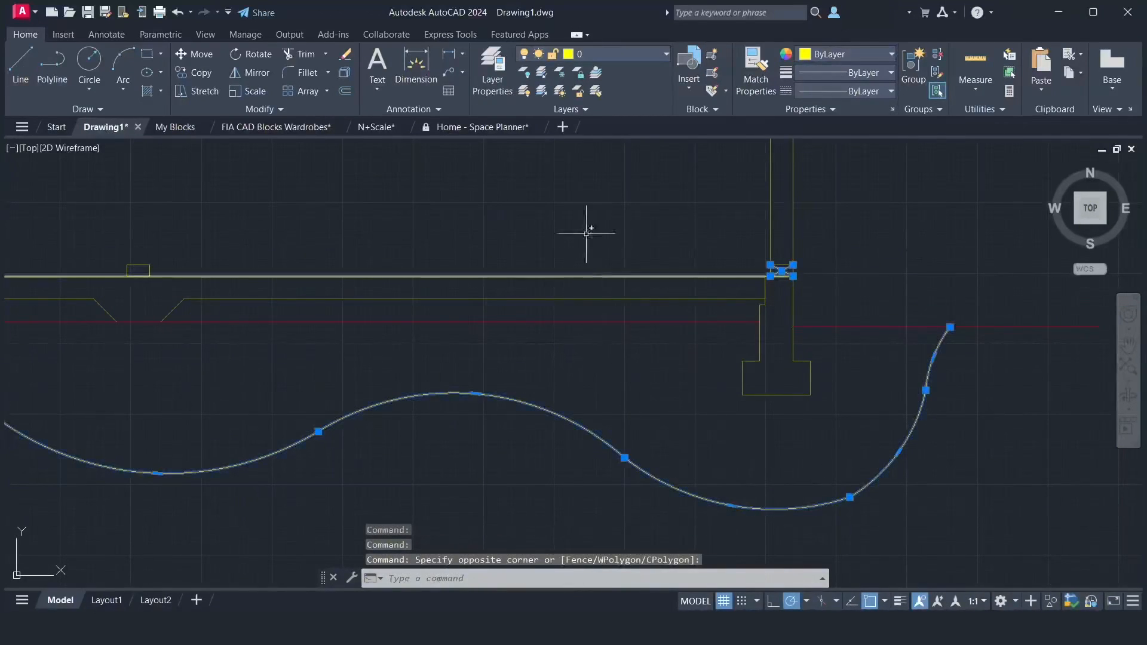
left_click(632, 55)
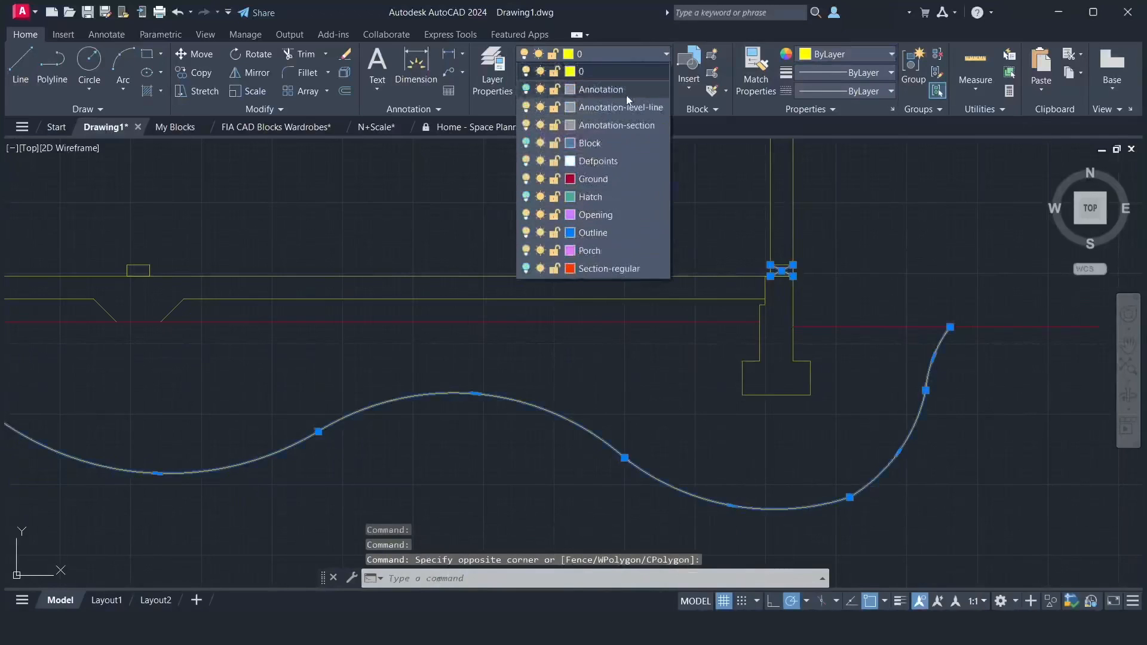
left_click(600, 196)
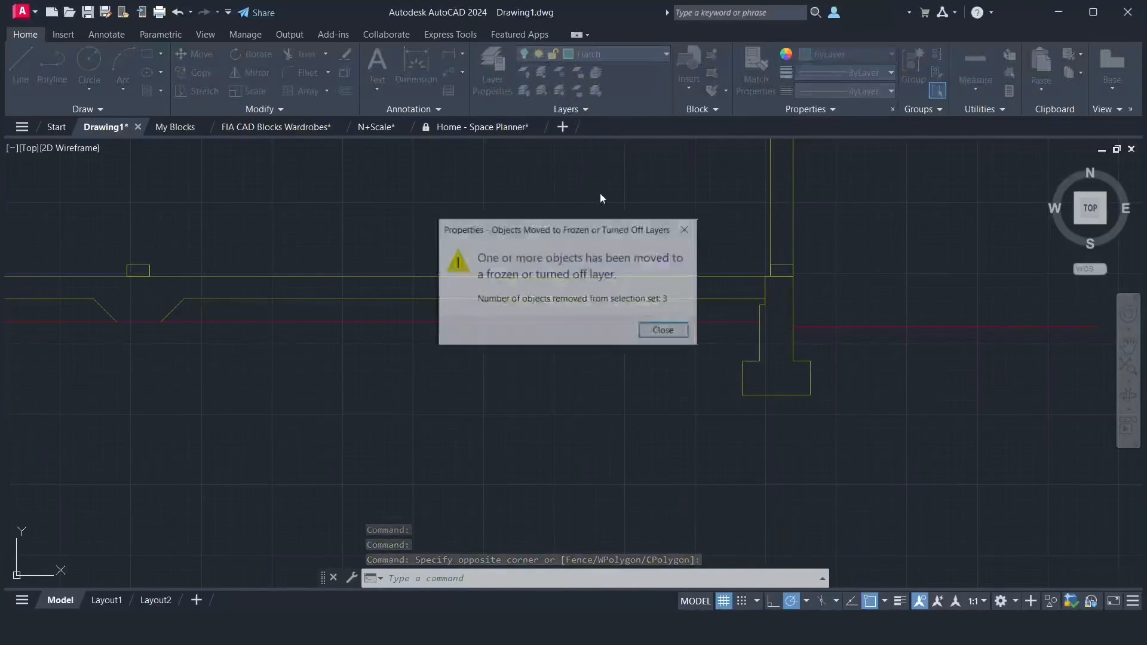
left_click(665, 331)
- Turn off the Ground layer, leaving only the section's cut elements displayed
scroll(886, 382, "down", 2)
scroll(886, 381, "down", 2)
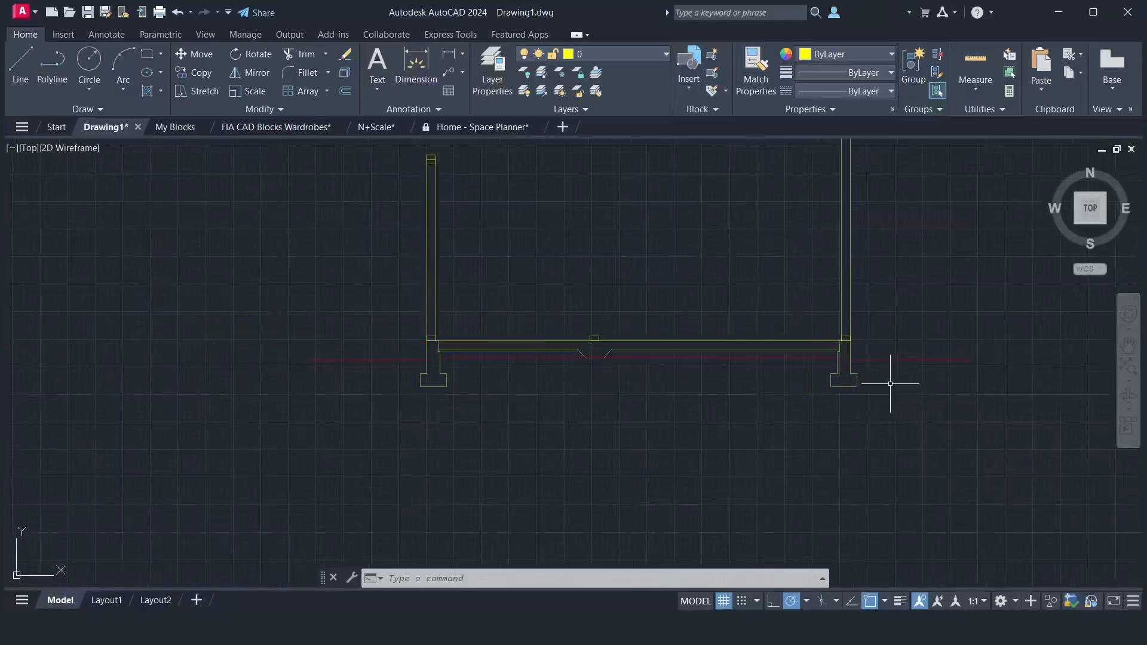
left_click(1128, 345)
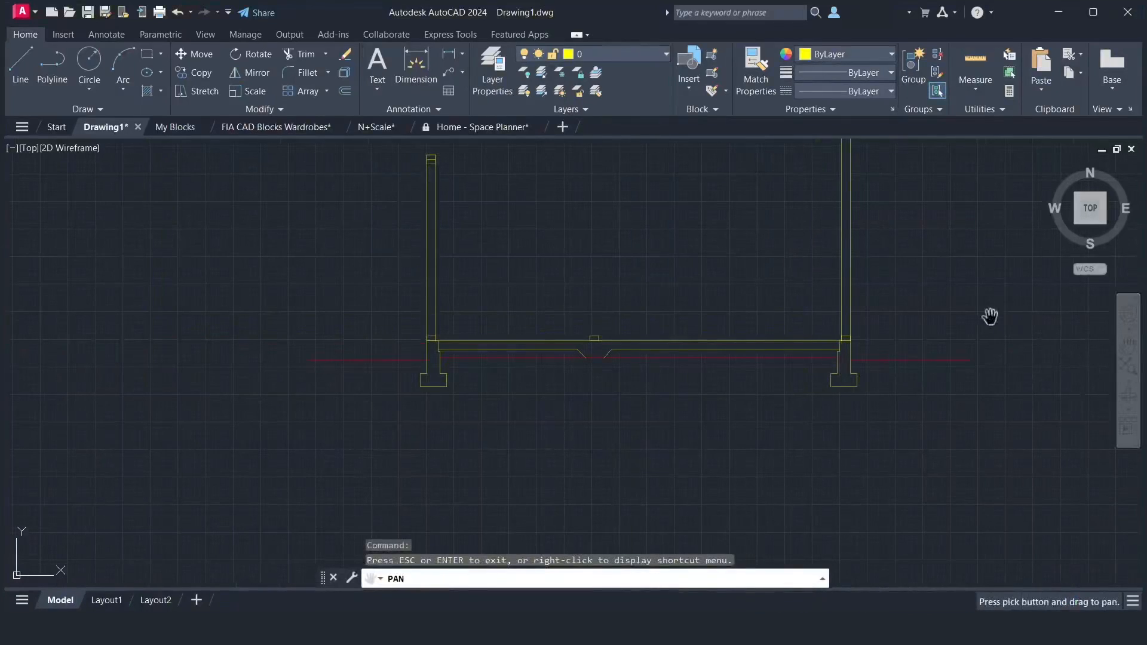
mouse_move(926, 285)
left_mouse_down()
mouse_move(893, 395)
mouse_move(896, 446)
mouse_move(876, 410)
mouse_move(813, 383)
left_mouse_up()
scroll(899, 410, "down", 2)
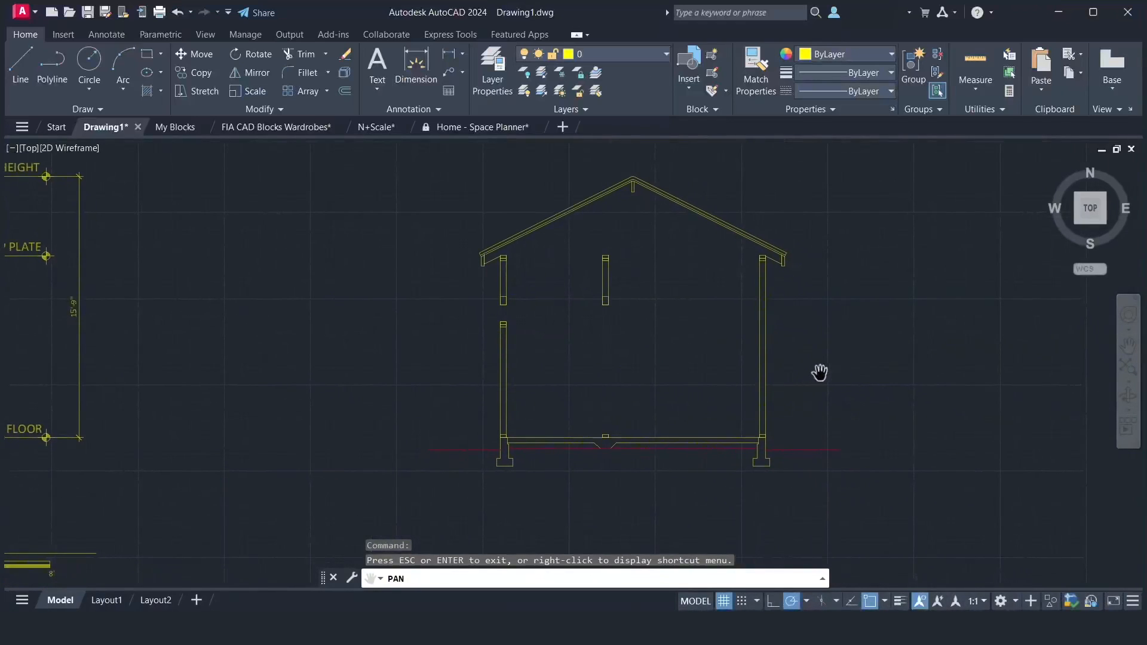
right_click(819, 372)
left_click(841, 383)
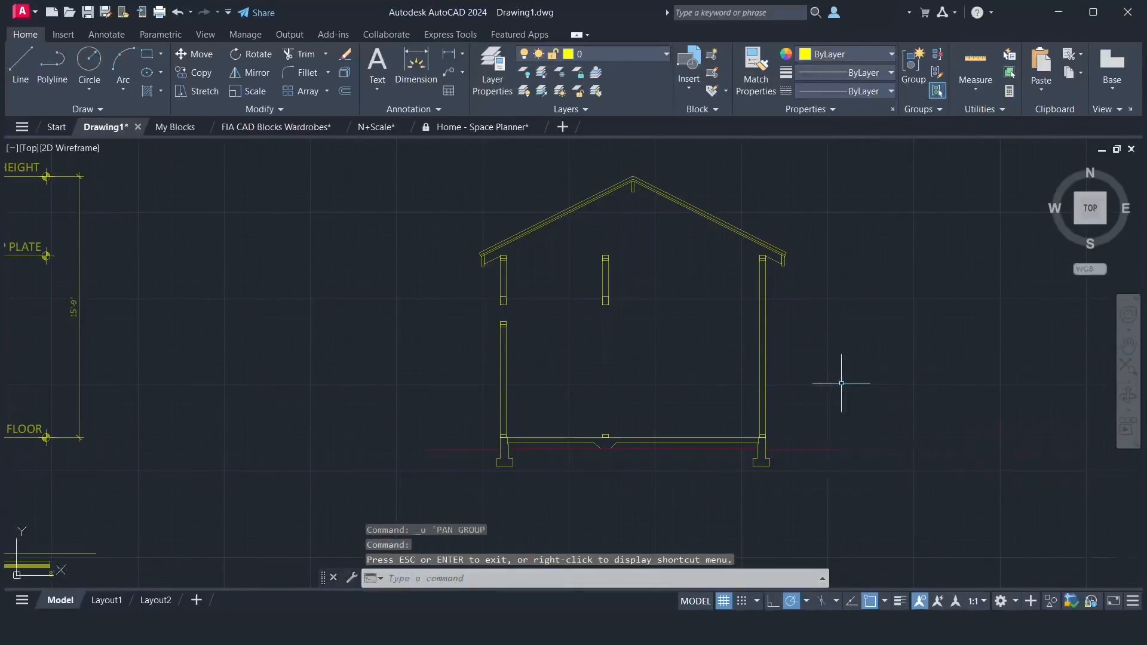
left_click(634, 53)
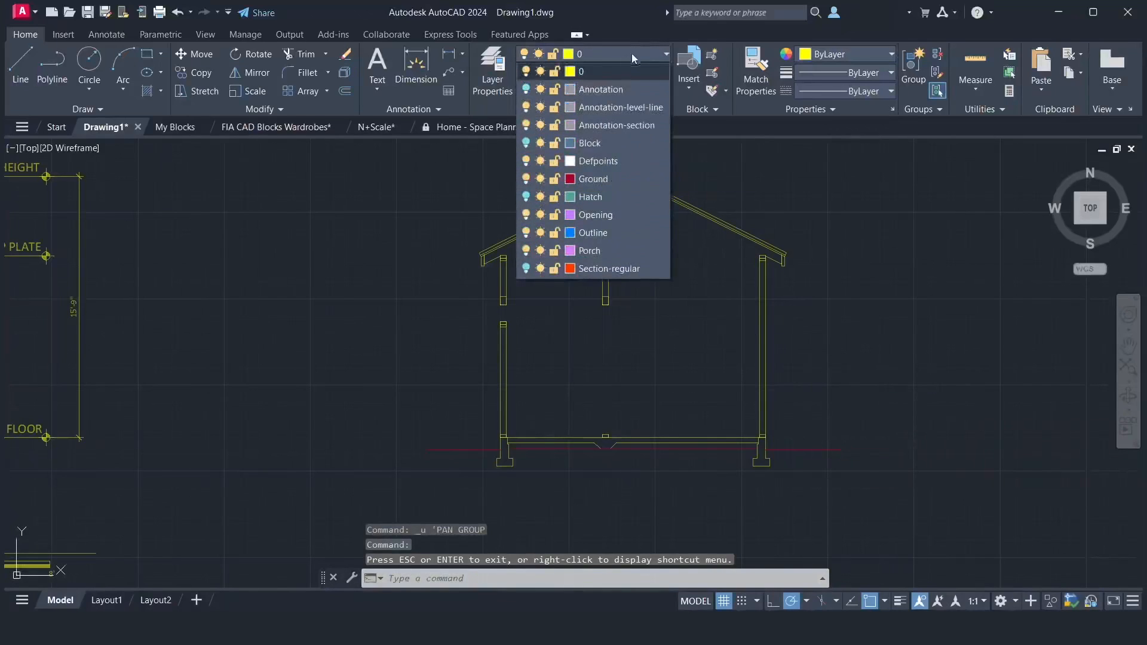
left_click(526, 179)
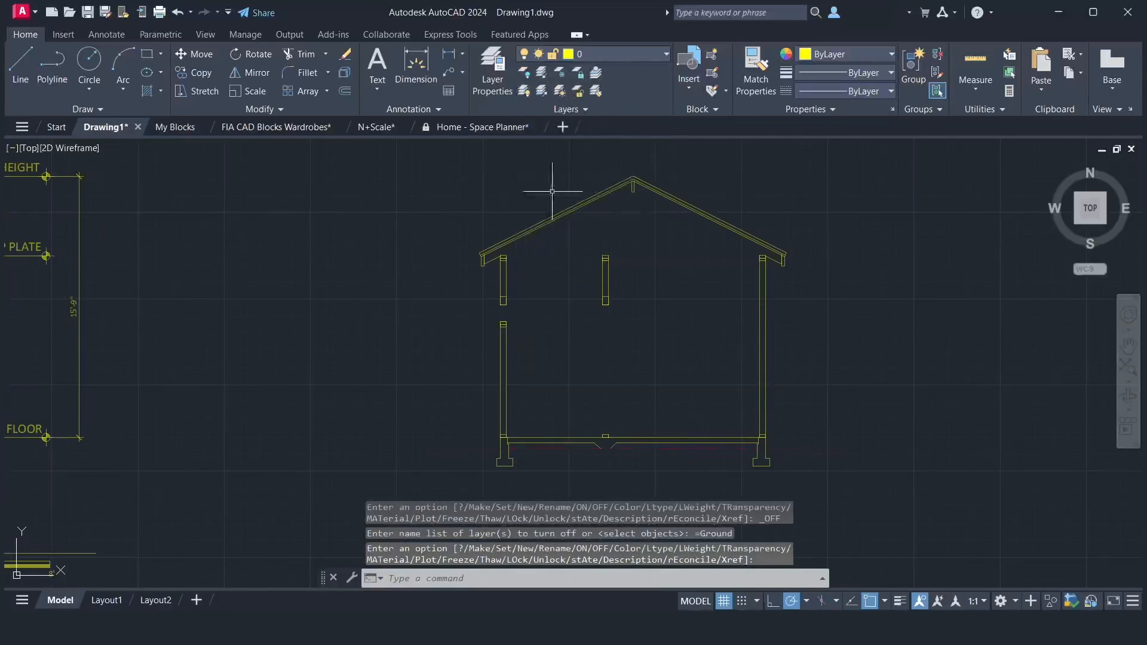
- Assign all the displayed cut linework of the house section, from roof to footings, to the Outline layer
left_click(449, 160)
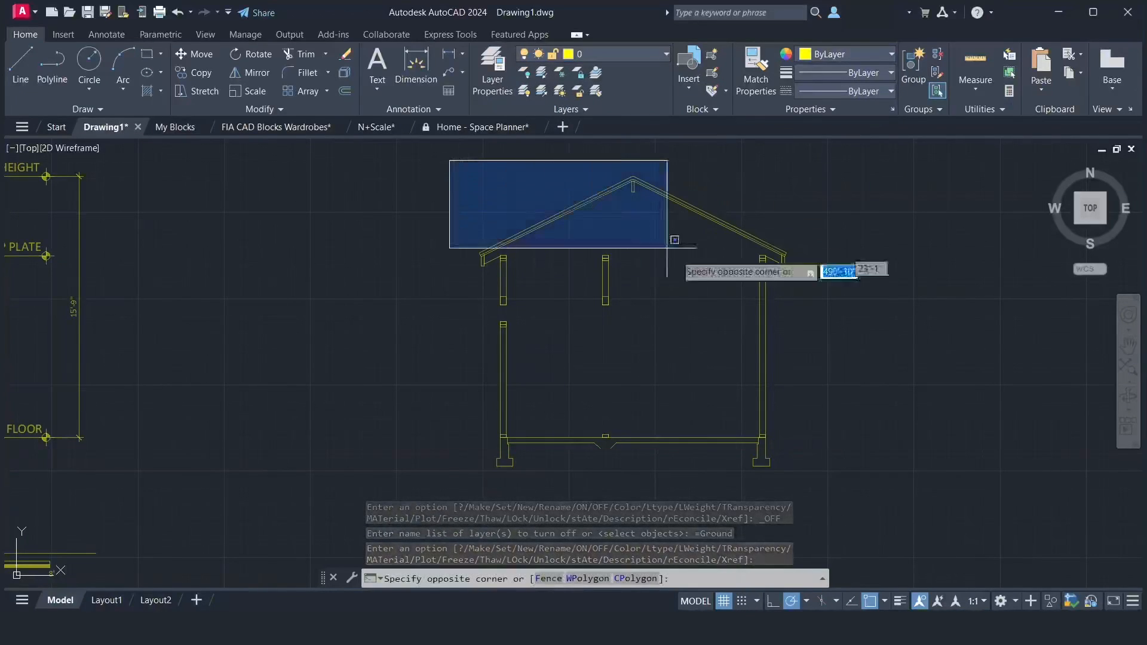
left_click(852, 488)
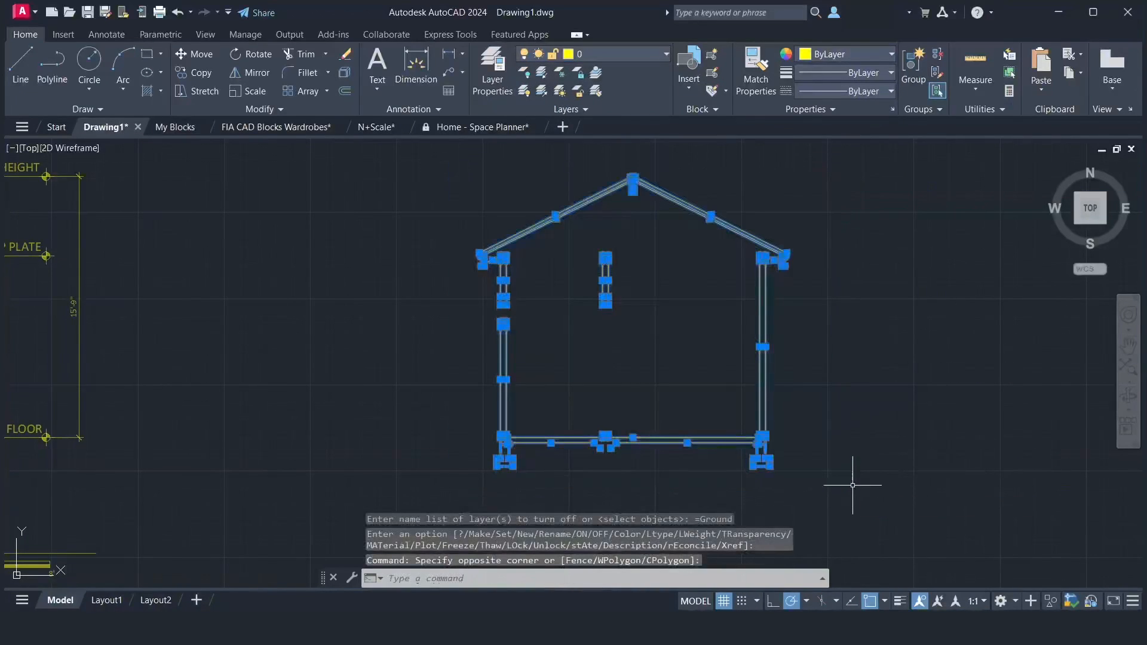
left_click(626, 52)
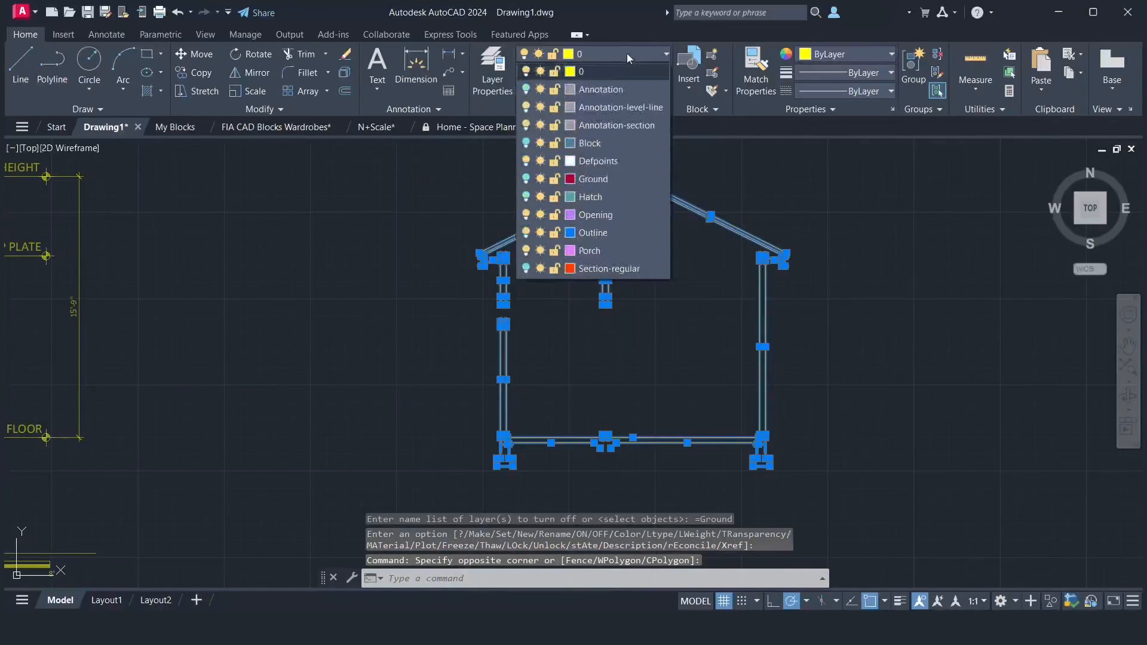
left_click(607, 232)
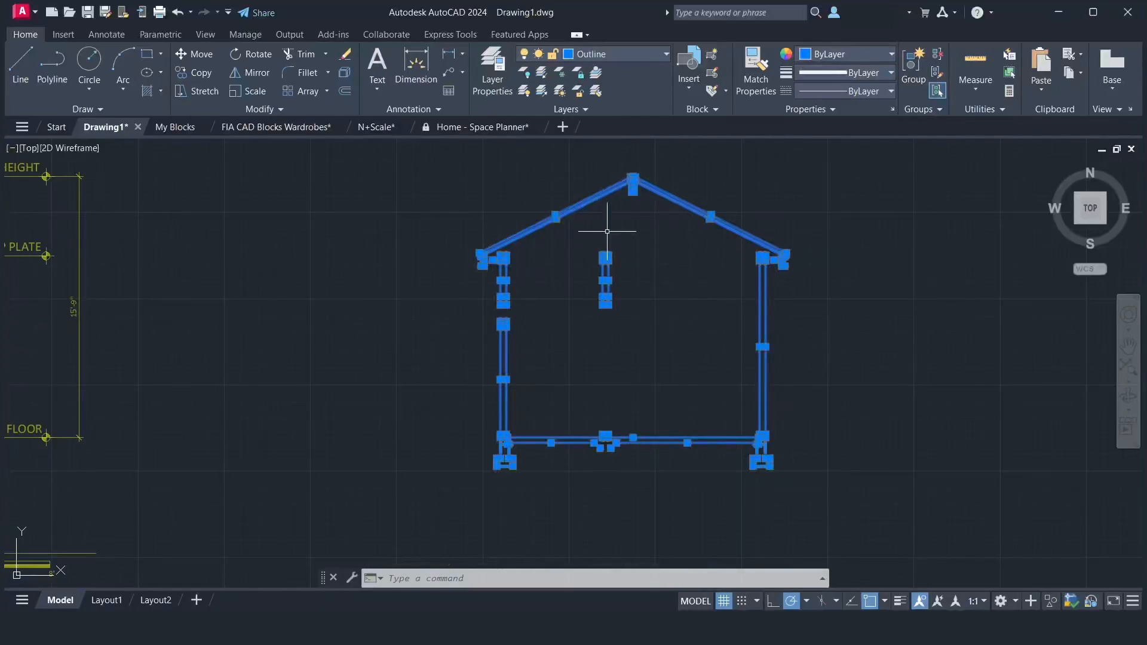
key("Escape")
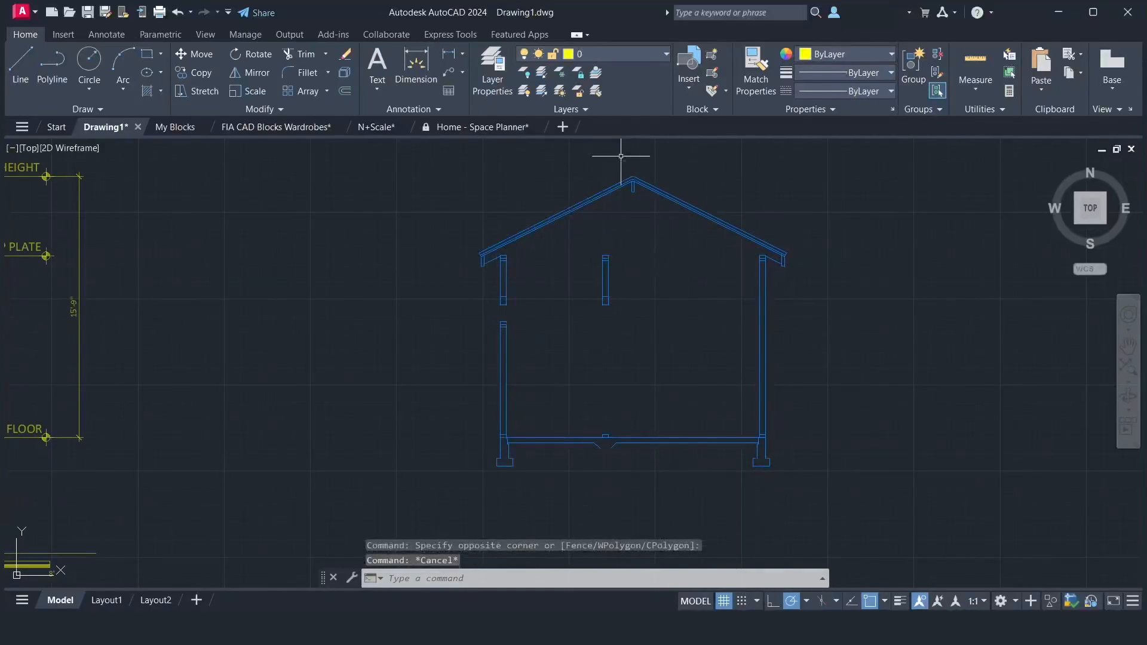
- Turn the hidden annotation, Block, Ground, Hatch and Section-regular layers back on
left_click(622, 54)
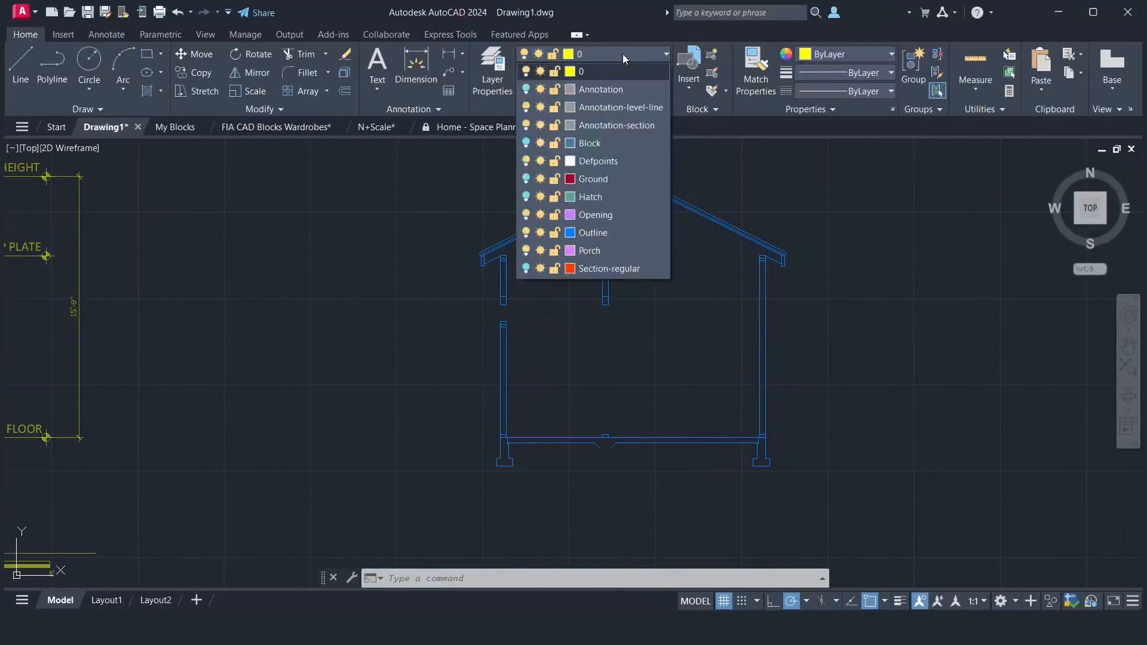
left_click(526, 89)
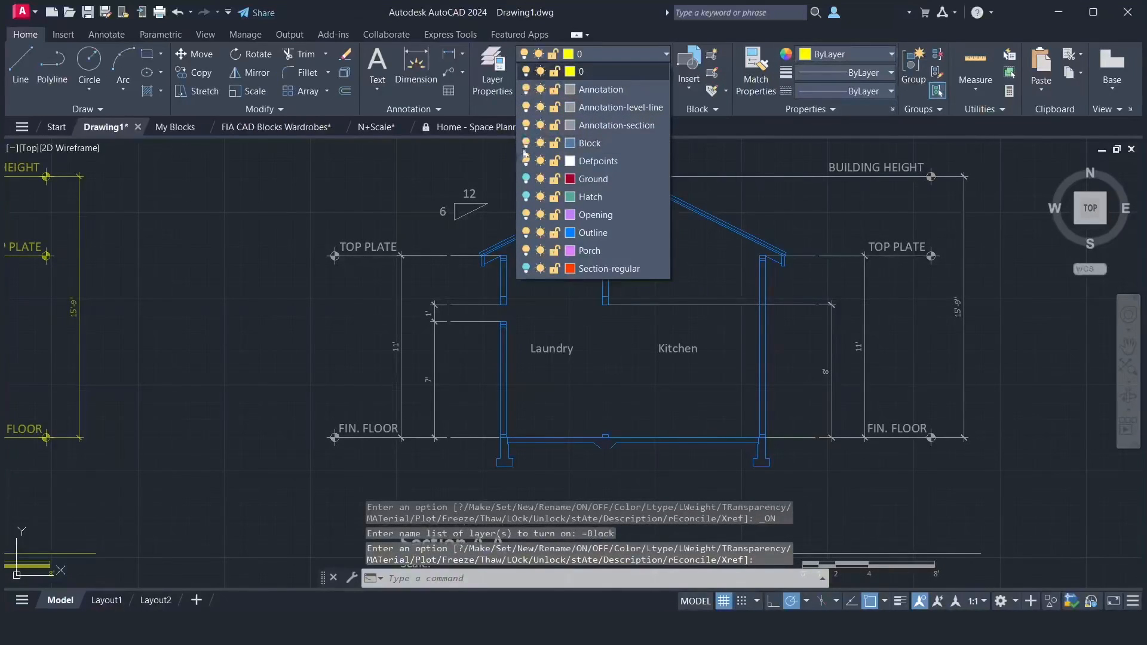
left_click(525, 179)
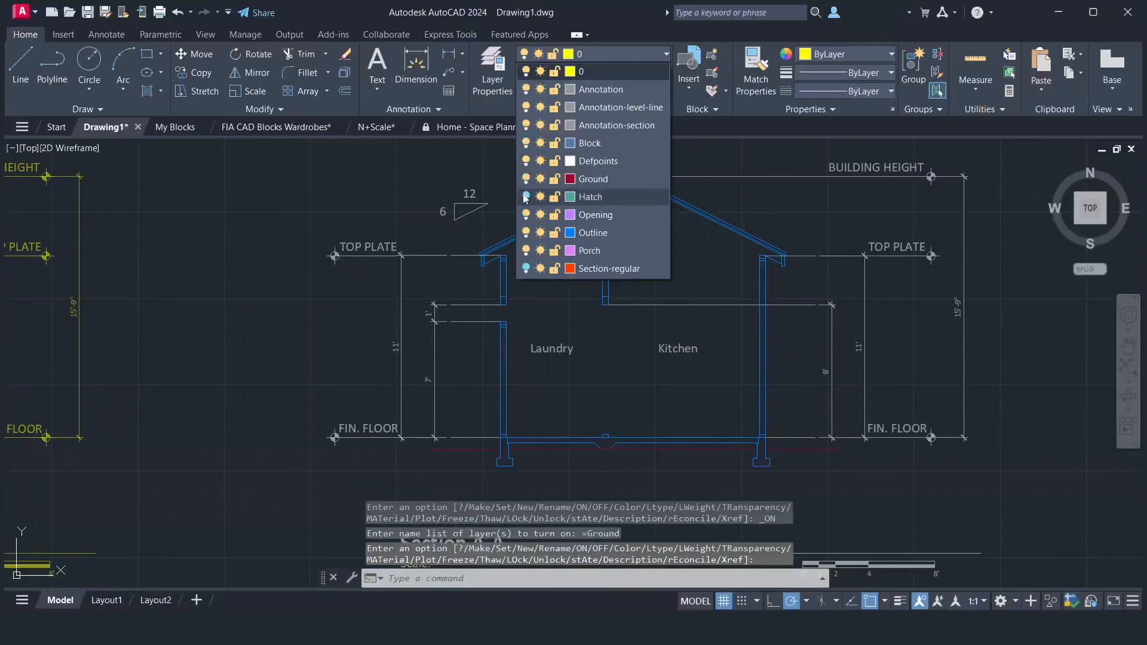
left_click(526, 197)
left_click(525, 268)
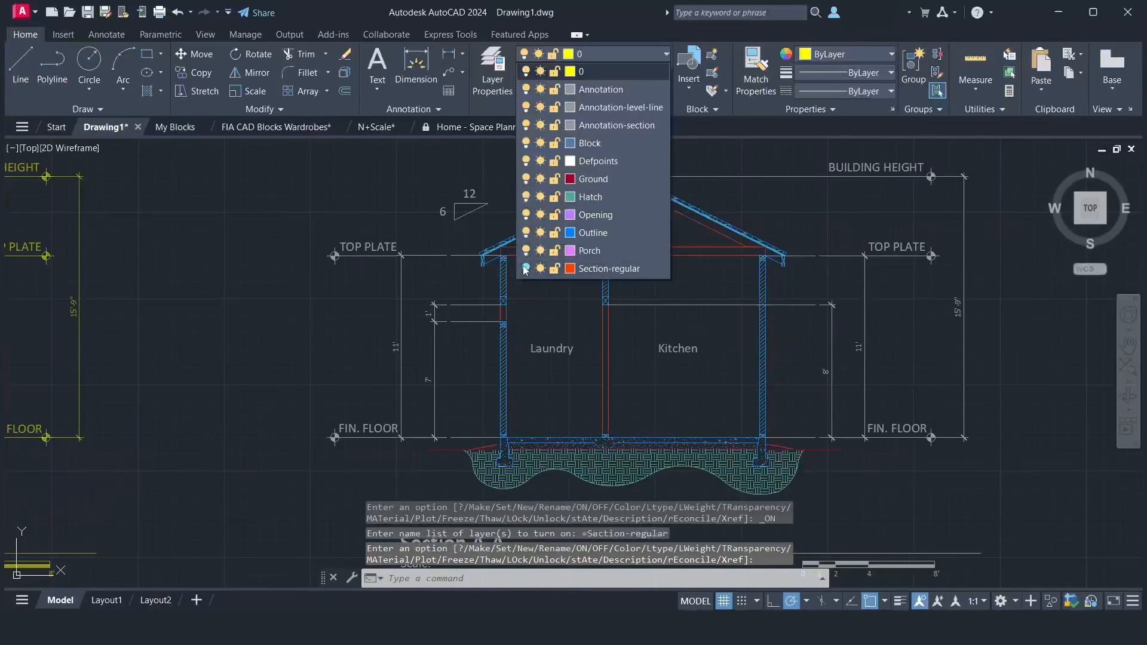
left_click(304, 290)
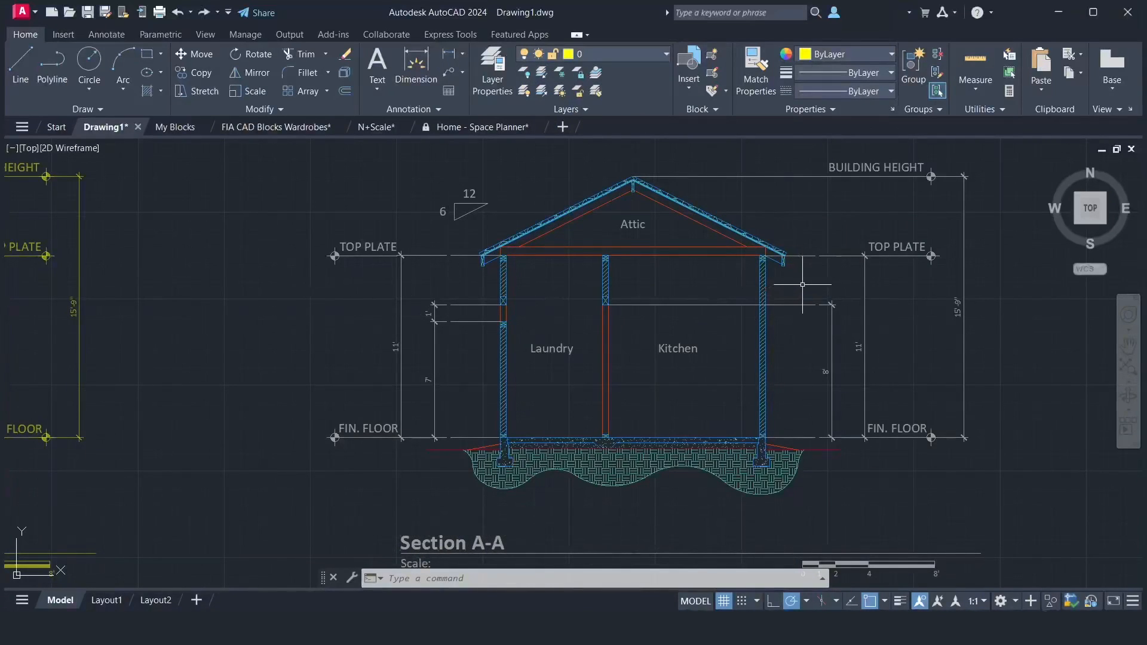
- Draw a vertical helper line about 4'-10" long from the right end of the top plate level line up to the building height line
key("l")
key("Return")
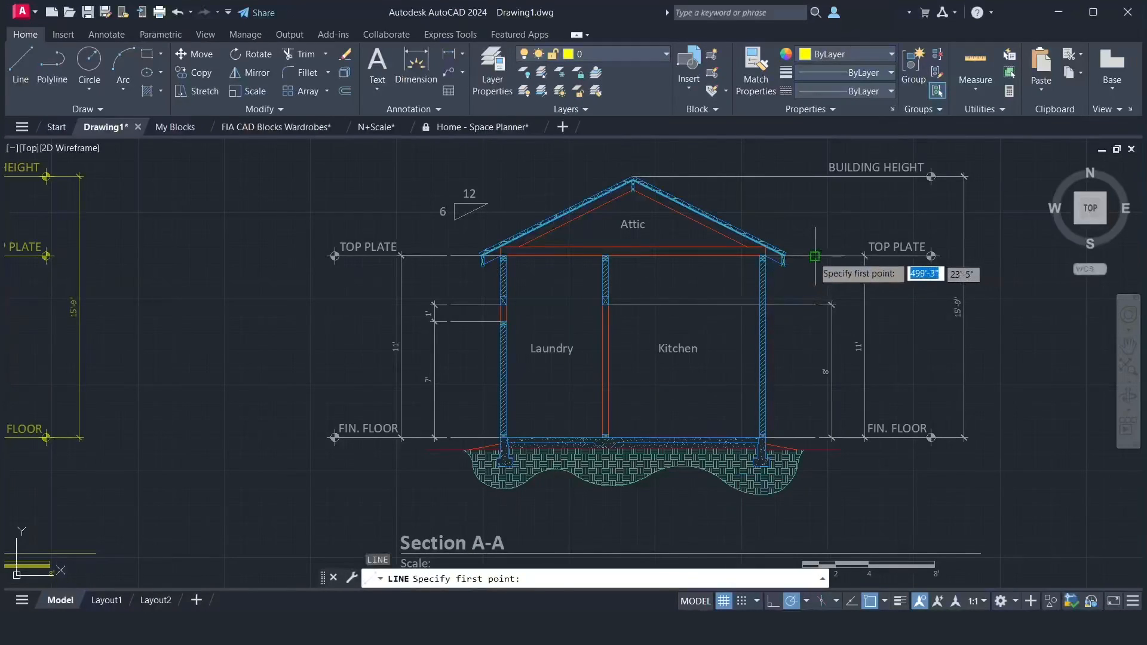
left_click(814, 256)
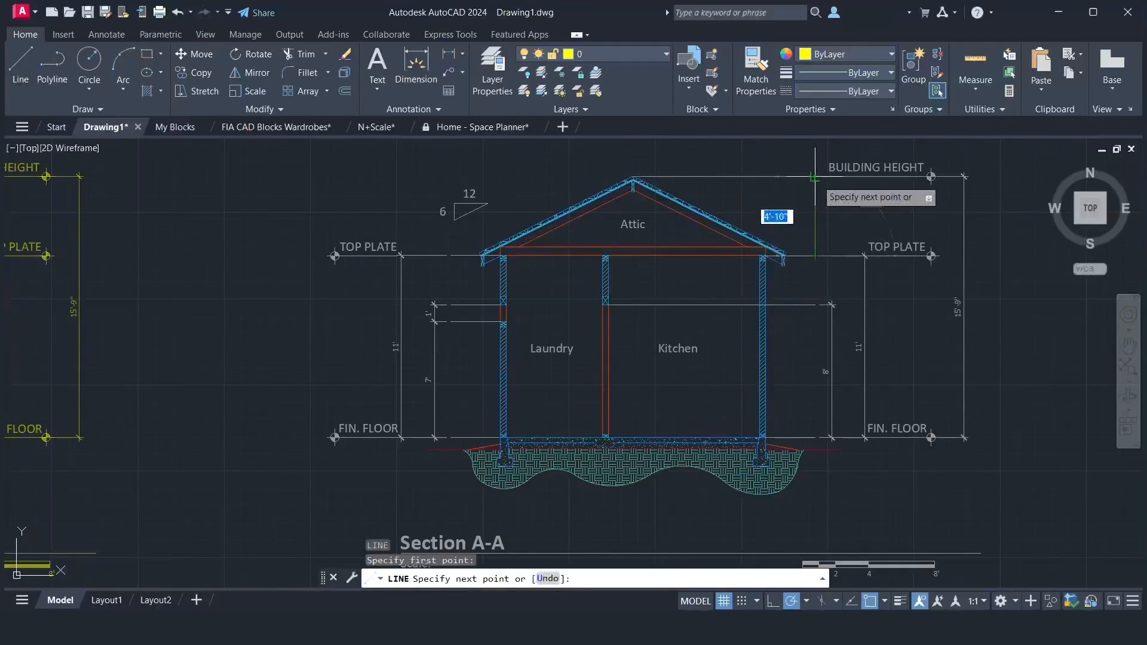
left_click(814, 177)
key("Return")
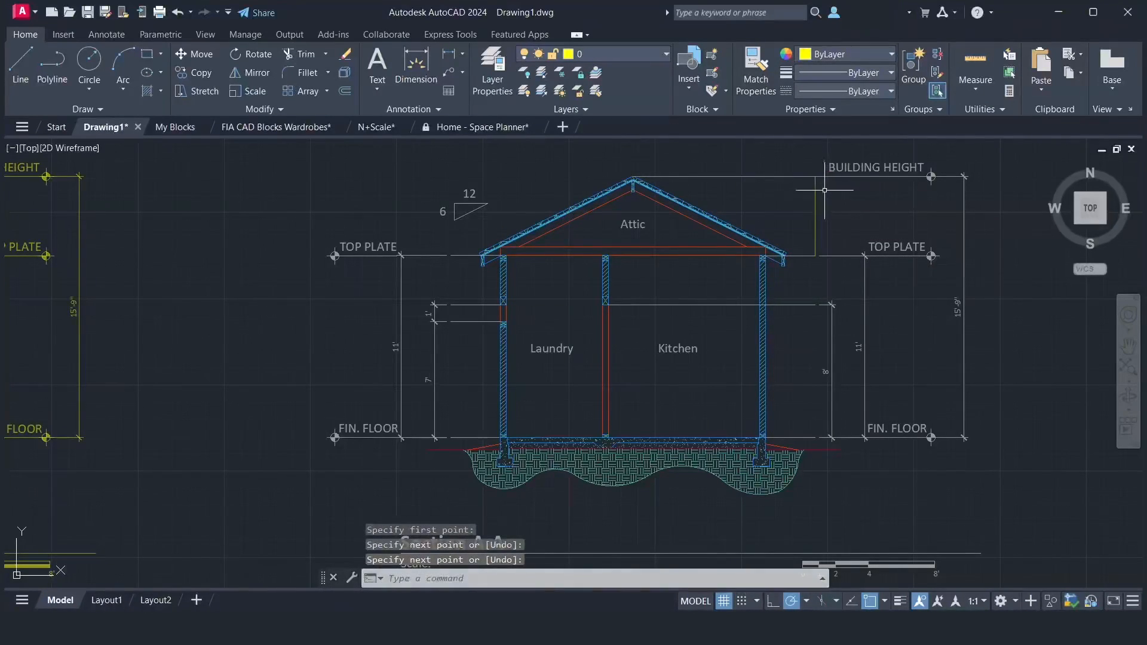
- Trim the building height level line beyond the vertical helper line and erase the helper line
type("tr")
key("Return")
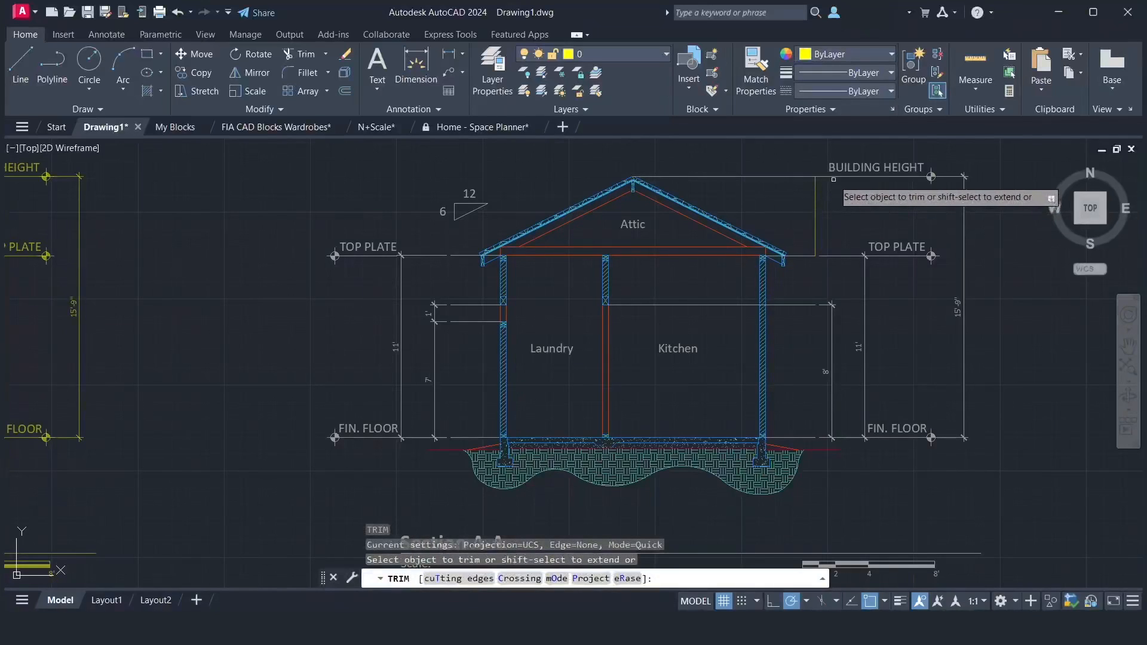
key("Return")
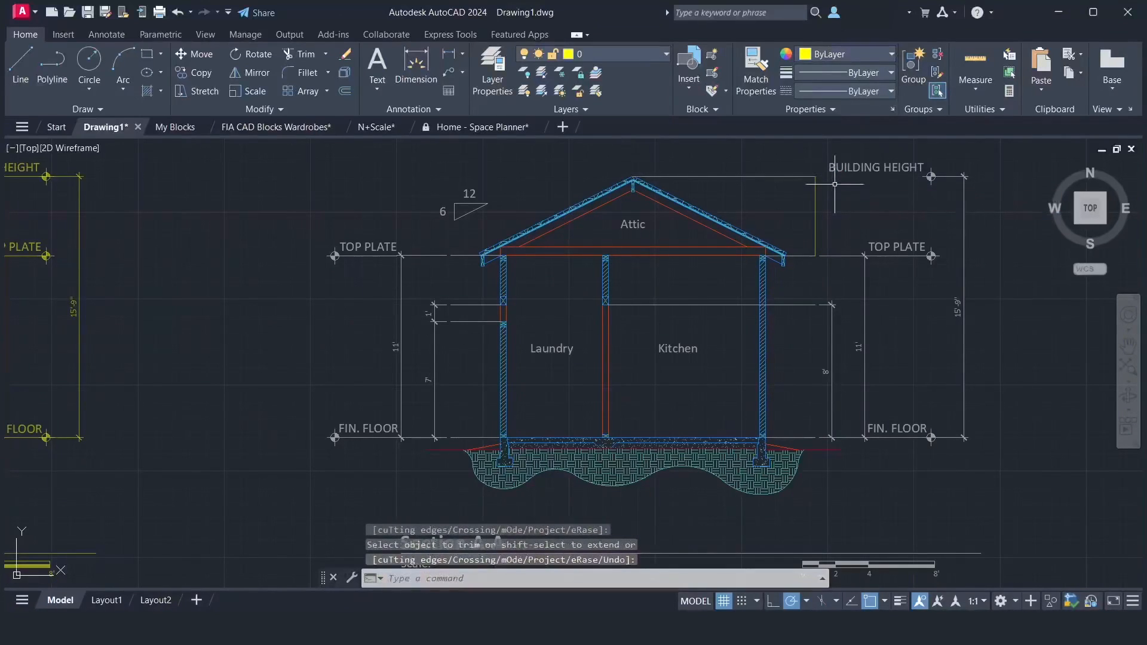
left_click(832, 207)
left_click(802, 207)
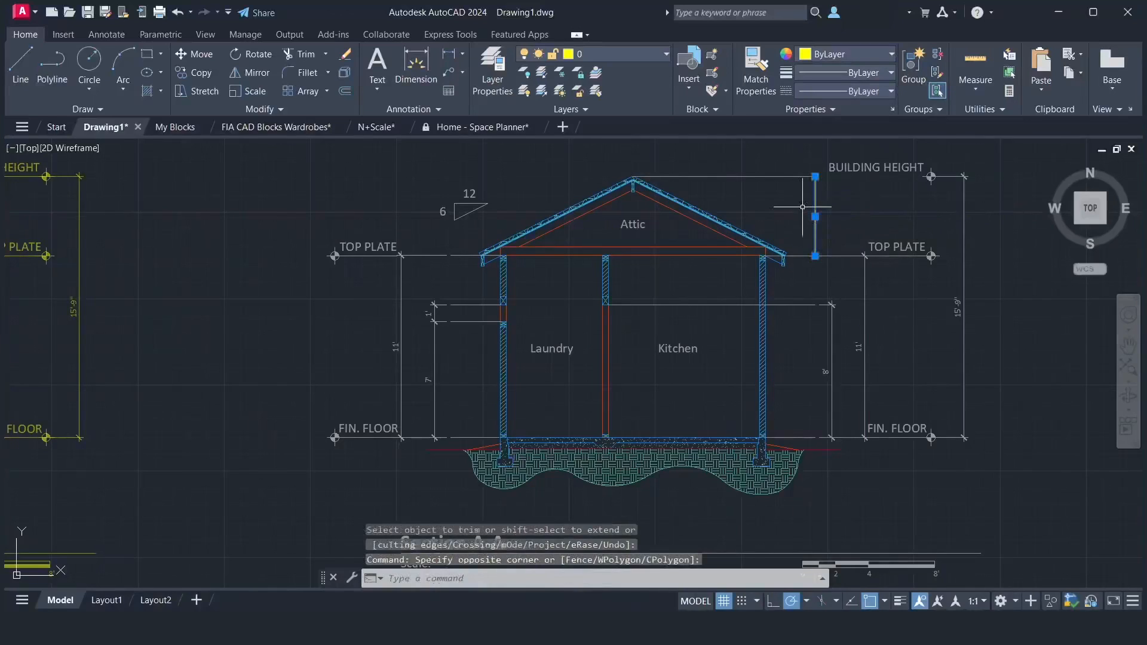
key("Delete")
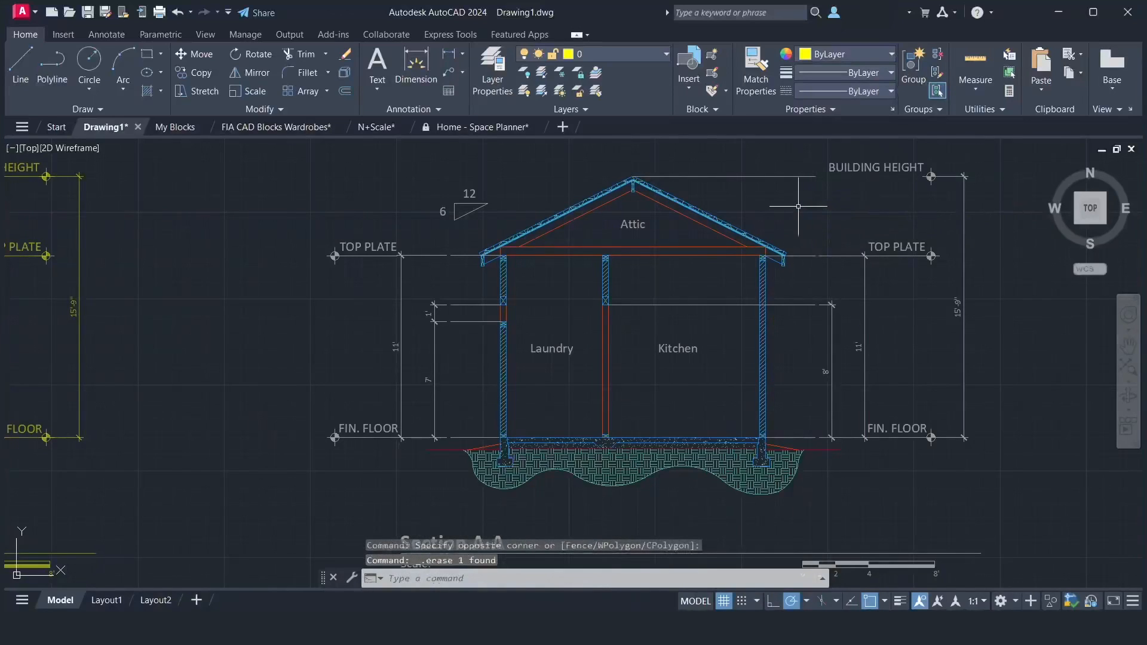
- Assign the horizontal level lines on both sides of the section, including the building height and opening lines, to the Annotation-level-line layer
left_click(954, 206)
left_click(765, 170)
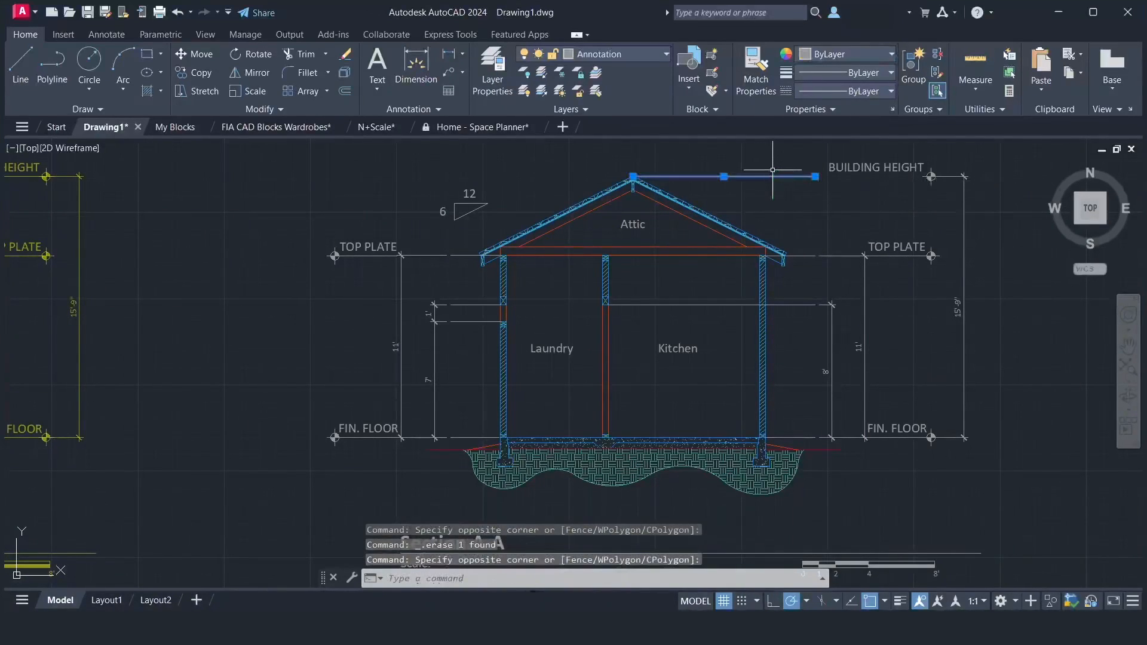
left_click(798, 256)
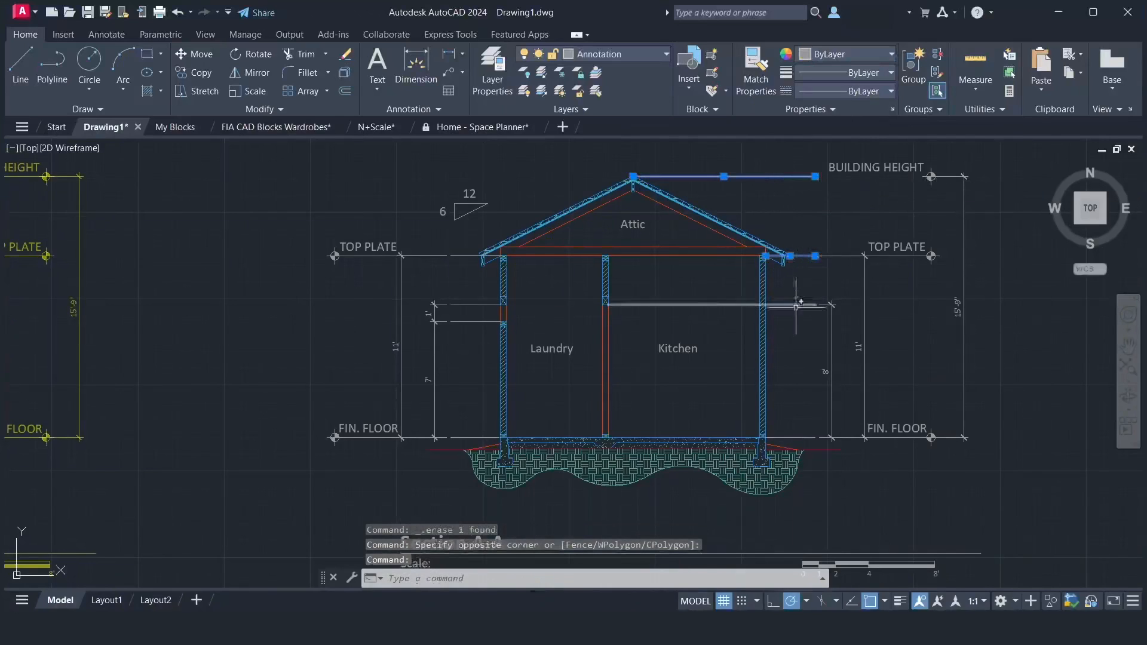
left_click(800, 316)
left_click(788, 302)
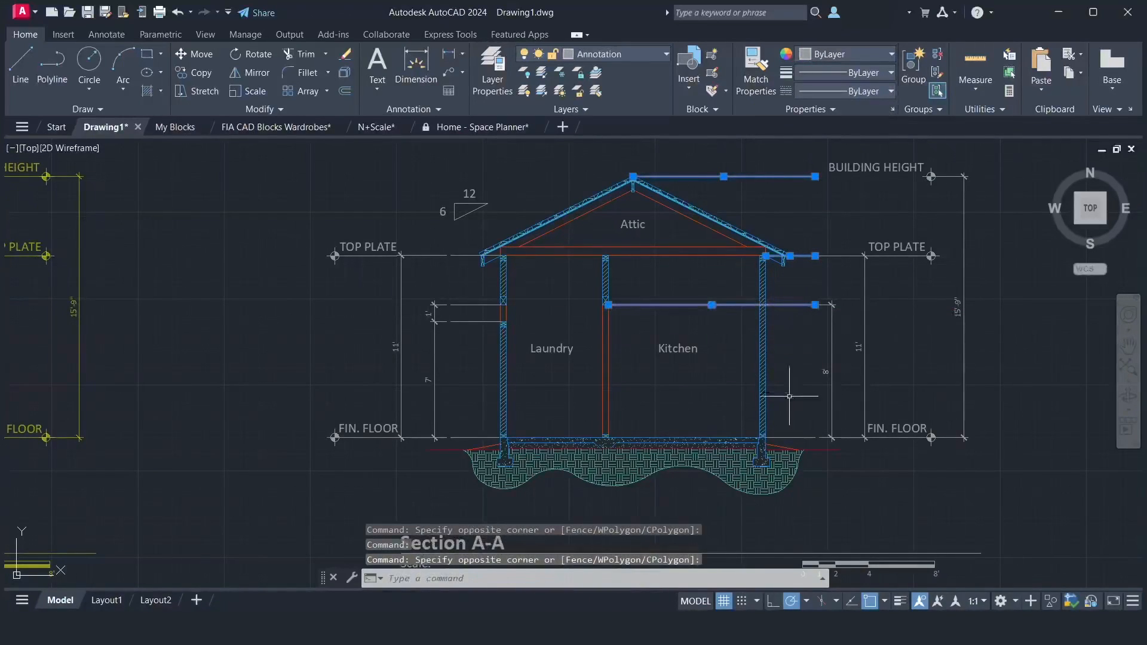
left_click(793, 437)
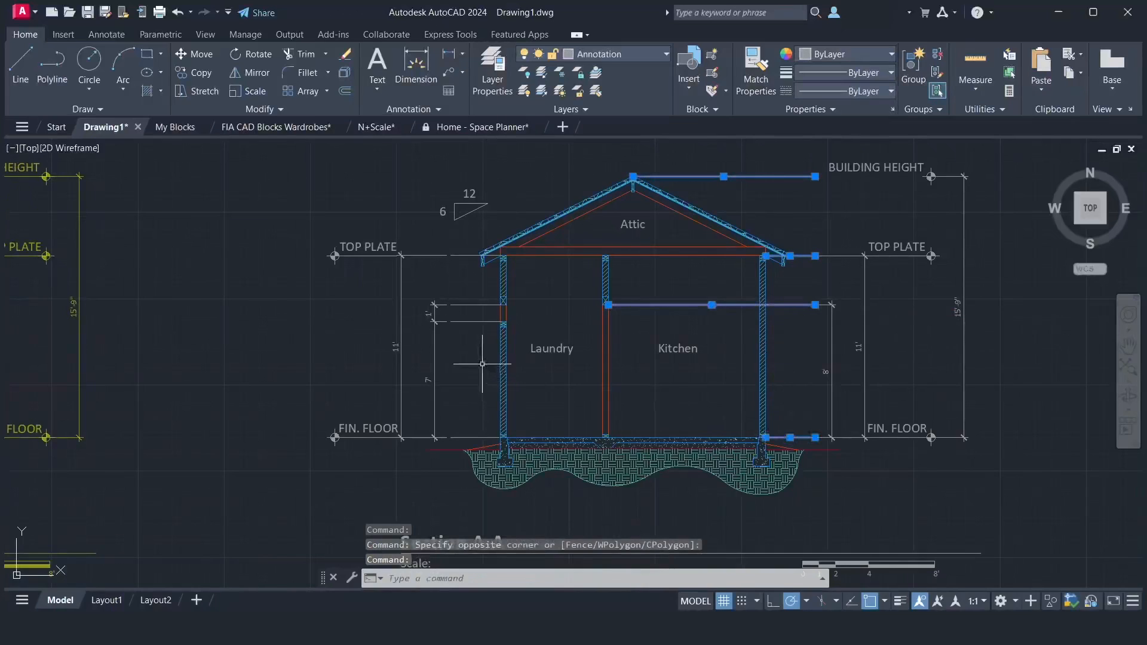
left_click(481, 333)
left_click(461, 282)
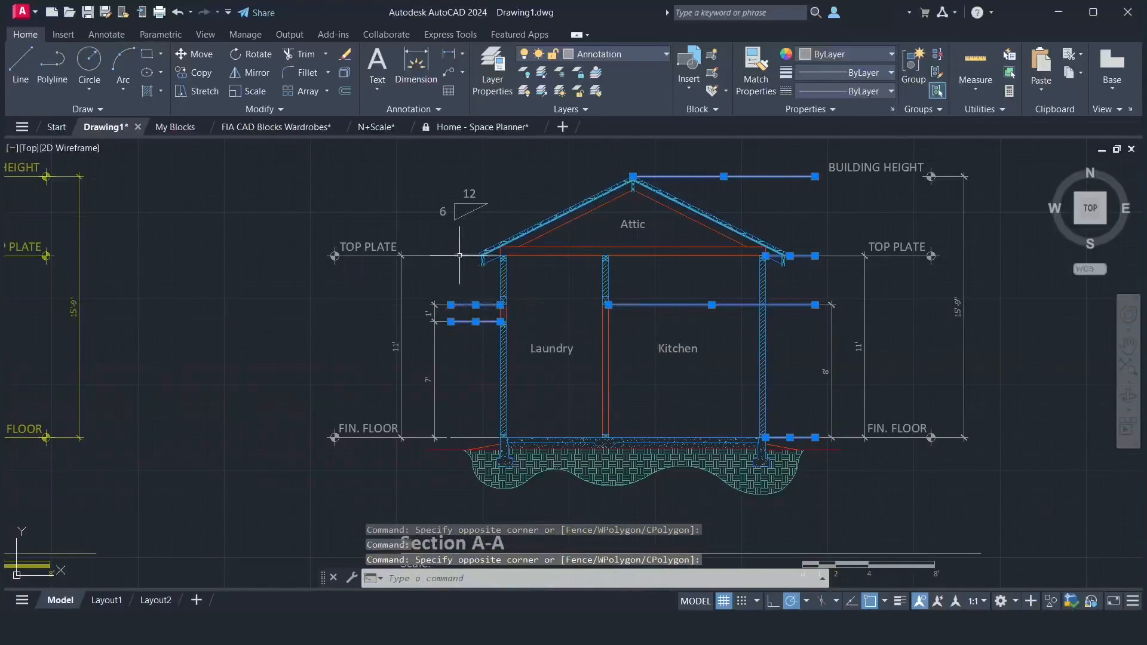
left_click(459, 255)
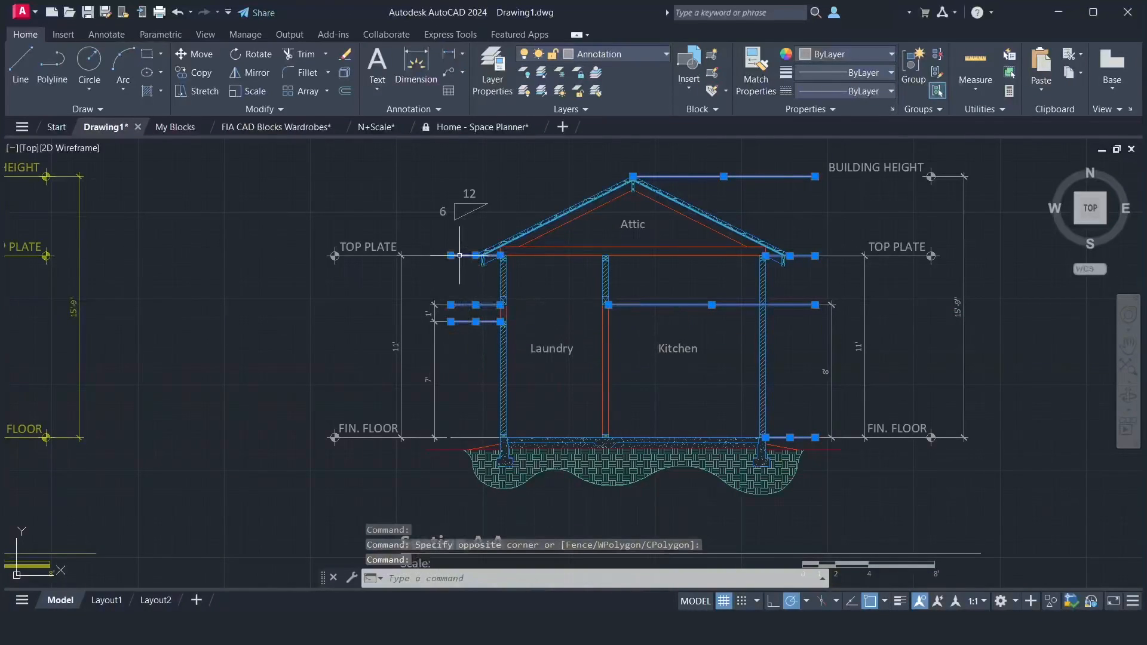
left_click(465, 437)
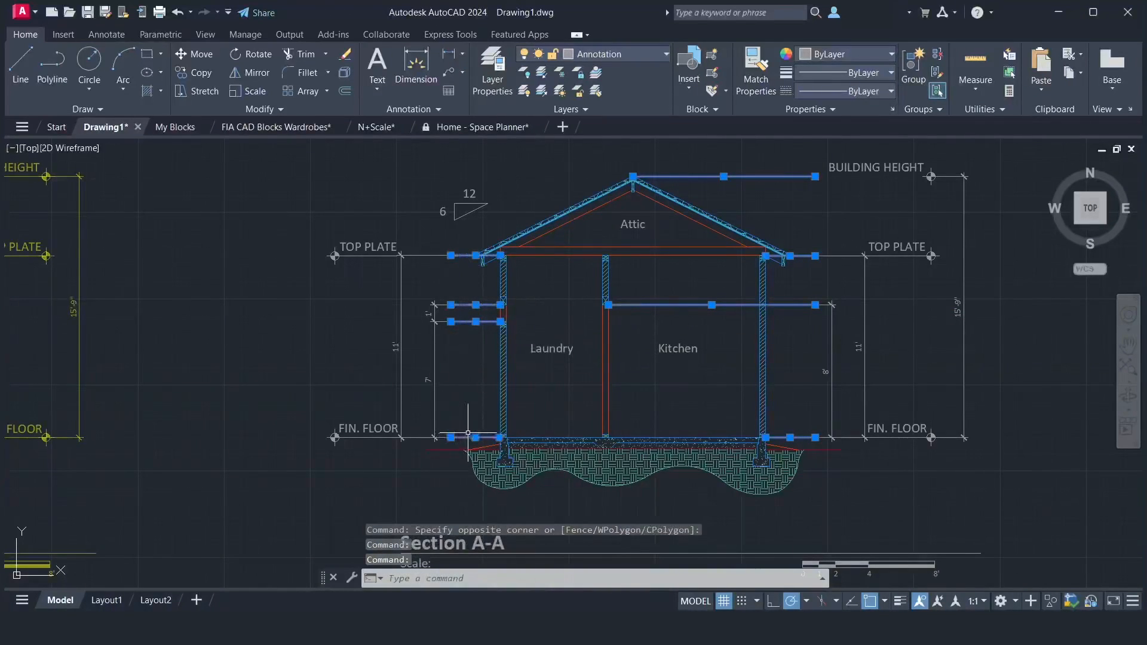
left_click(640, 58)
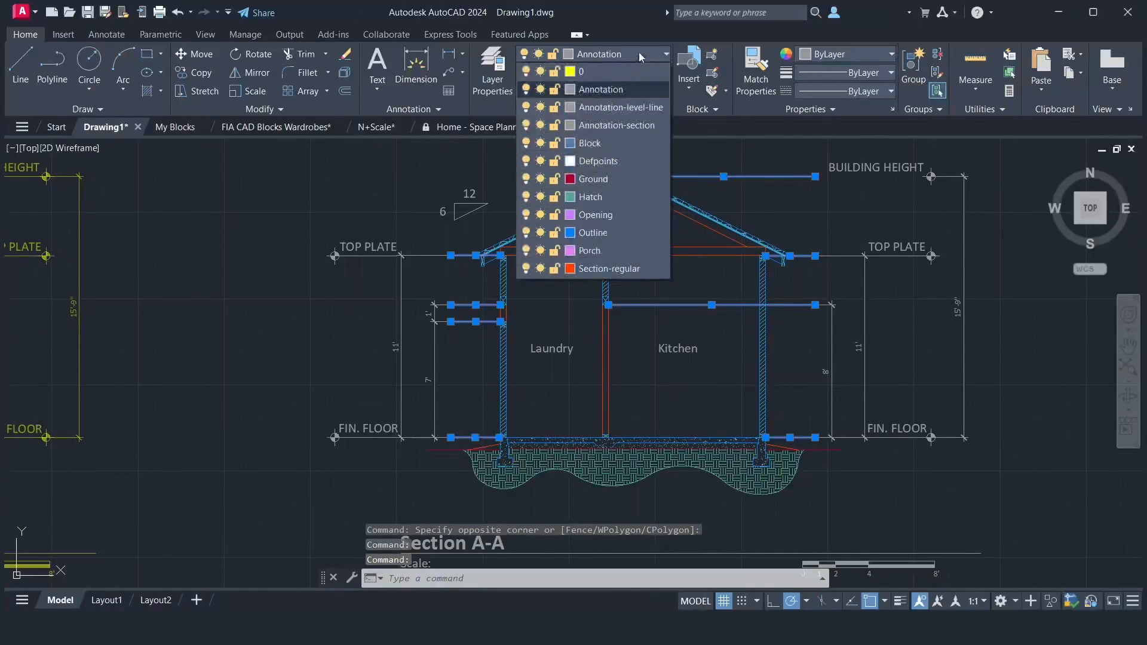
left_click(614, 107)
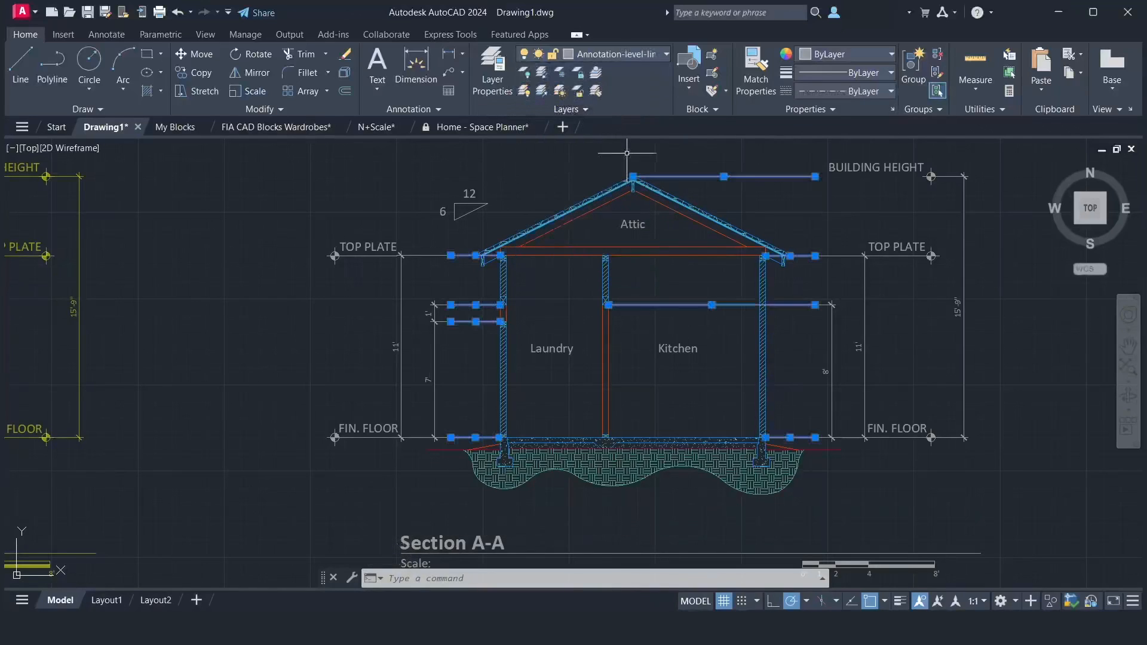
key("Escape")
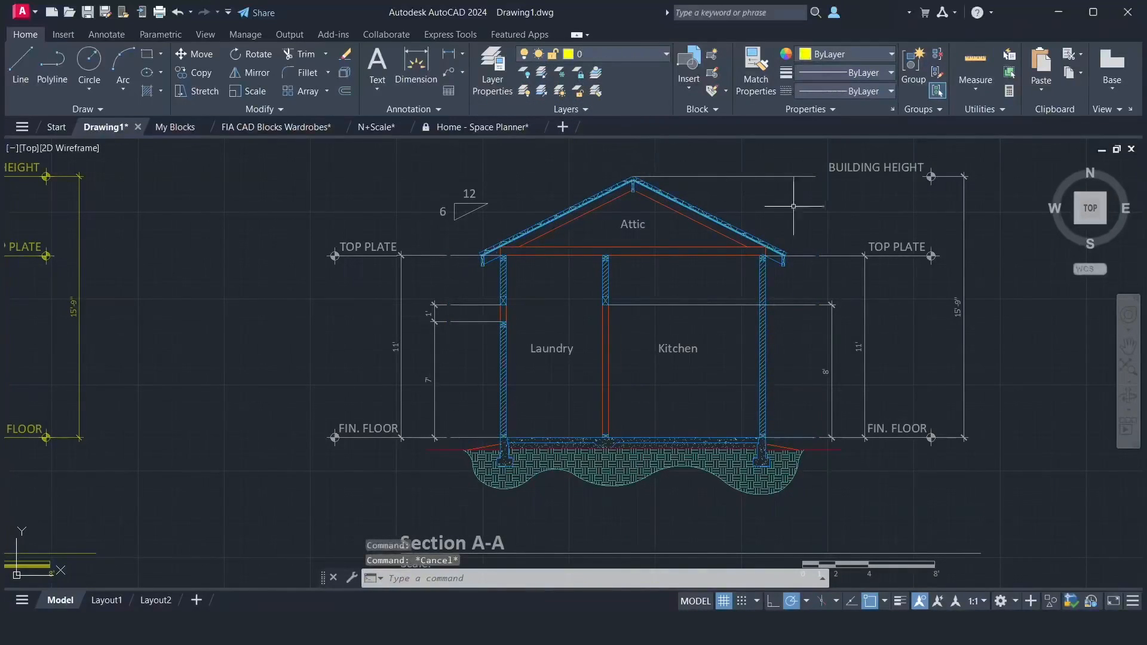
- Stretch the upper extension origin of the overall building height dimension to the right end of the building height level line
left_click(954, 176)
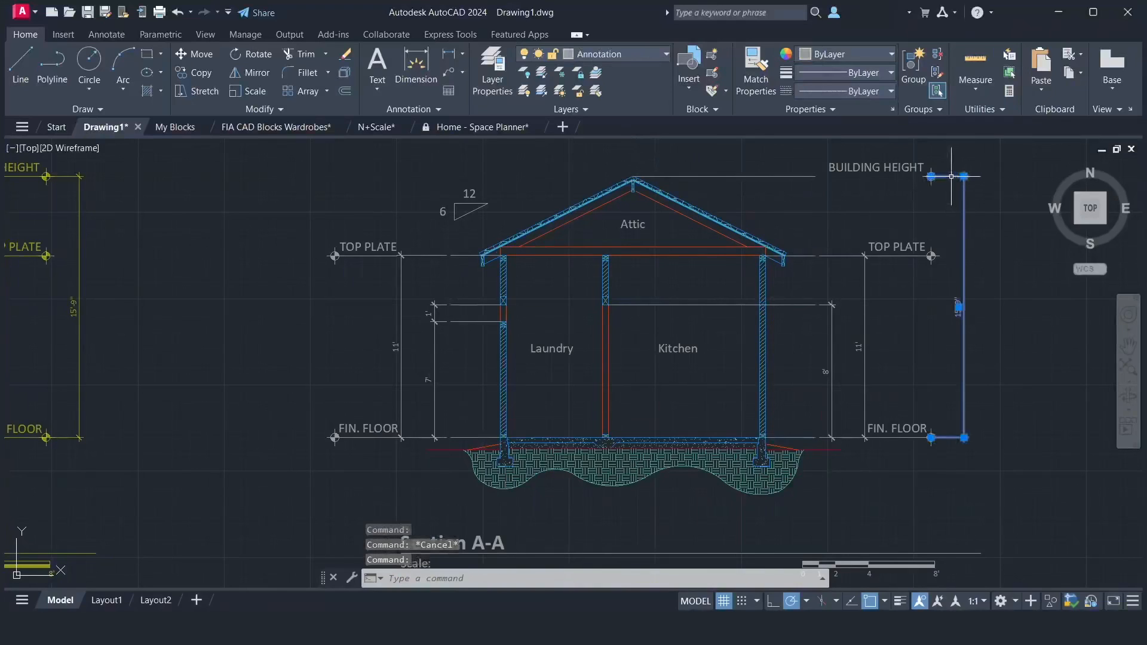
left_click(931, 176)
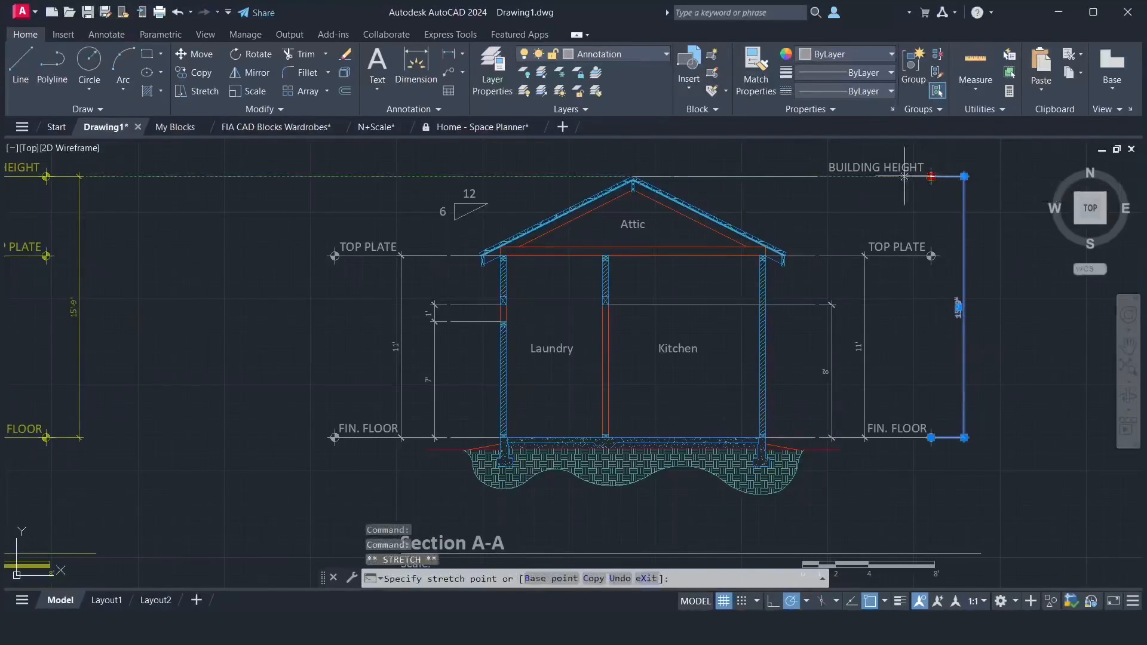
left_click(815, 177)
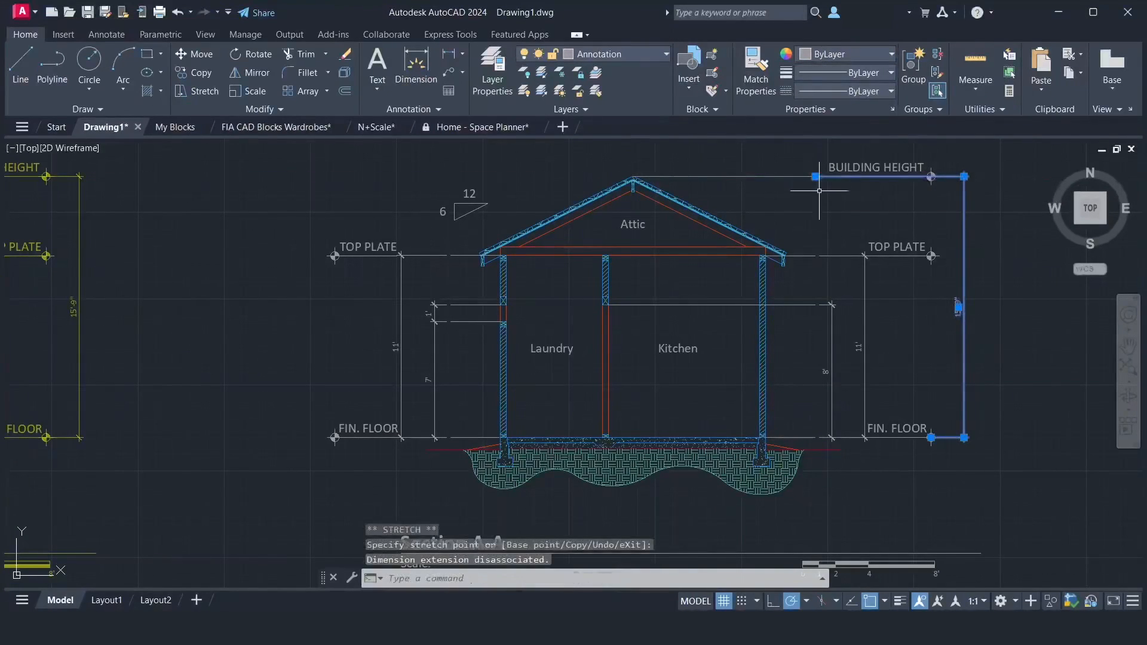
key("Escape")
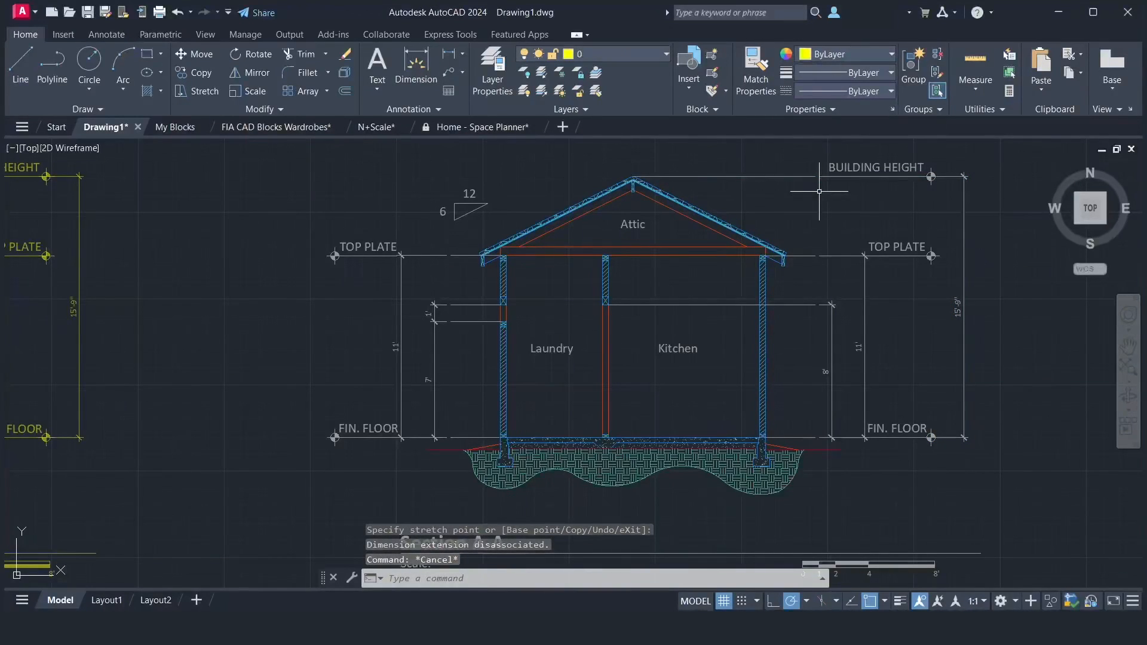
- Turn on lineweight display for the house section
left_click(1128, 345)
left_click_drag(1028, 351, 950, 339)
right_click(950, 336)
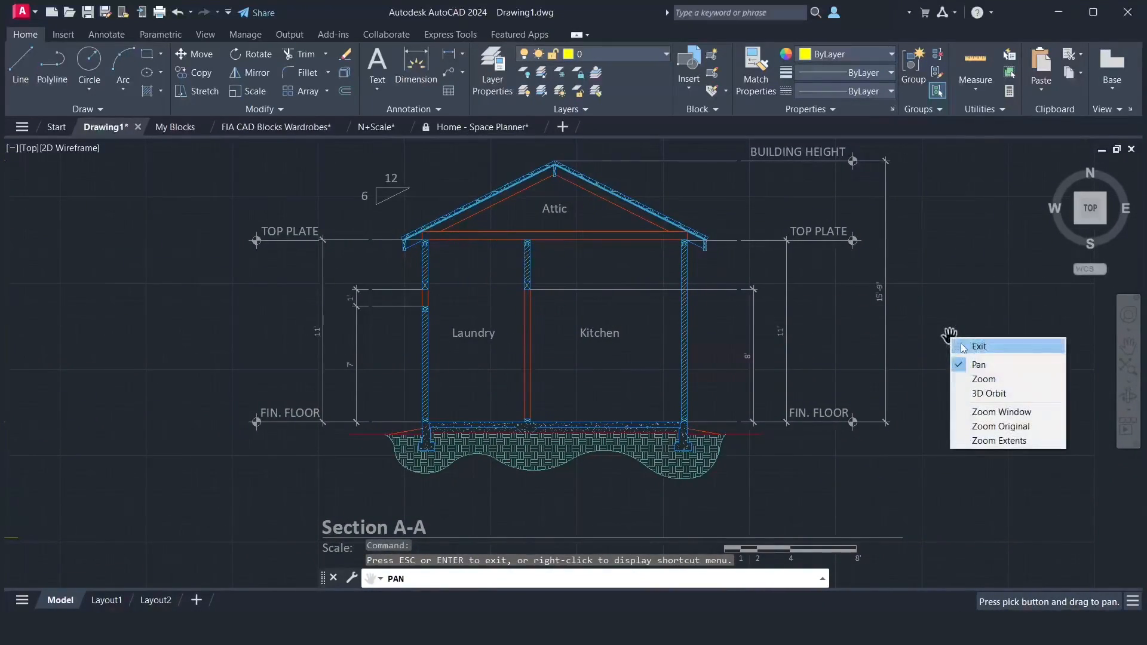
left_click(961, 343)
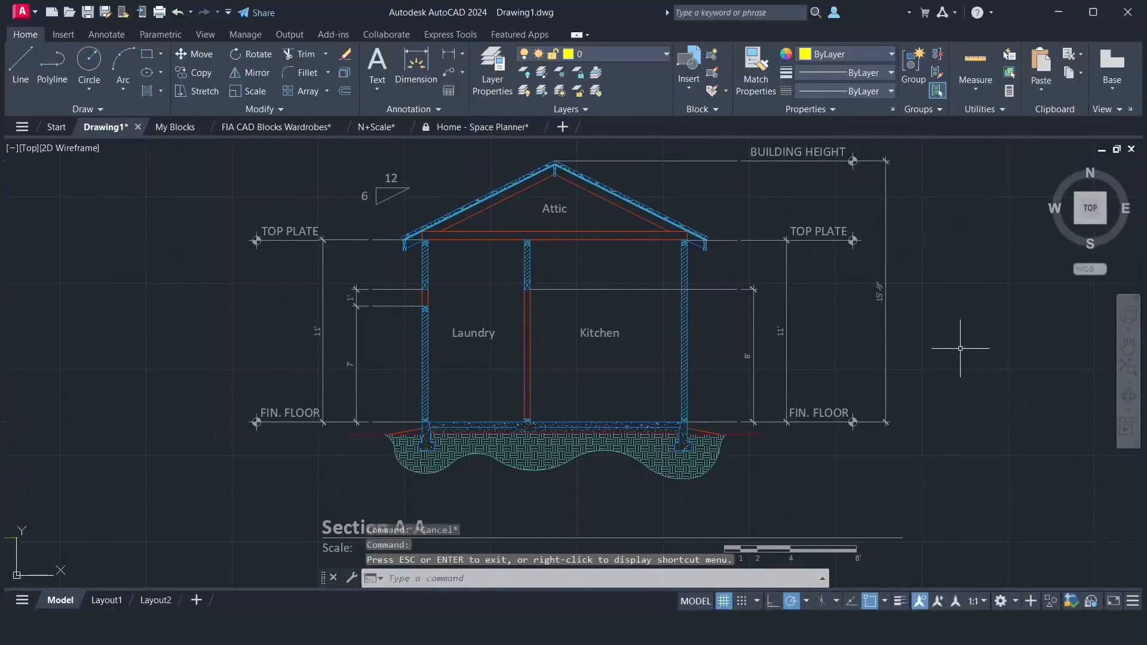
left_click(899, 601)
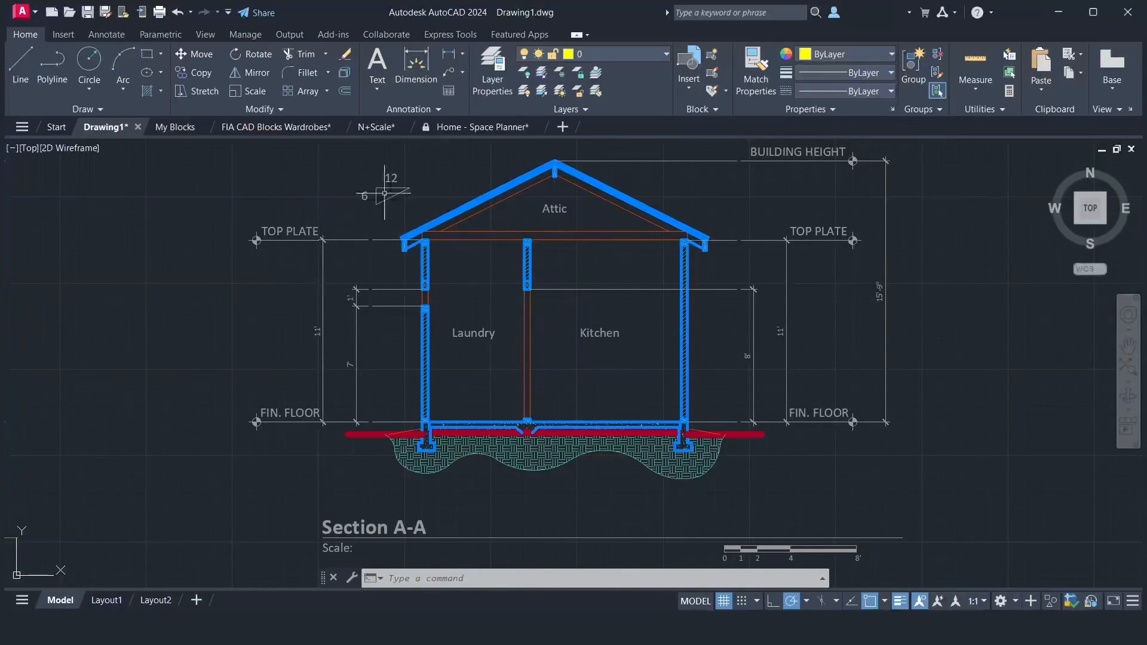
- Change the Annotation layer's color to index color 251
left_click(611, 55)
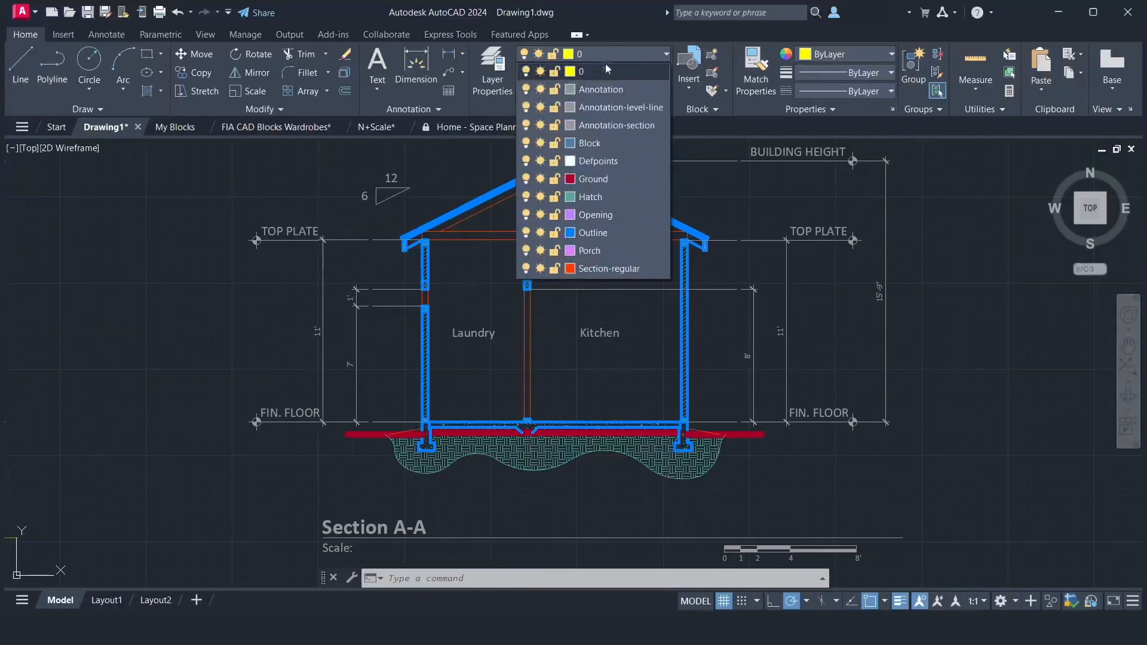
left_click(569, 91)
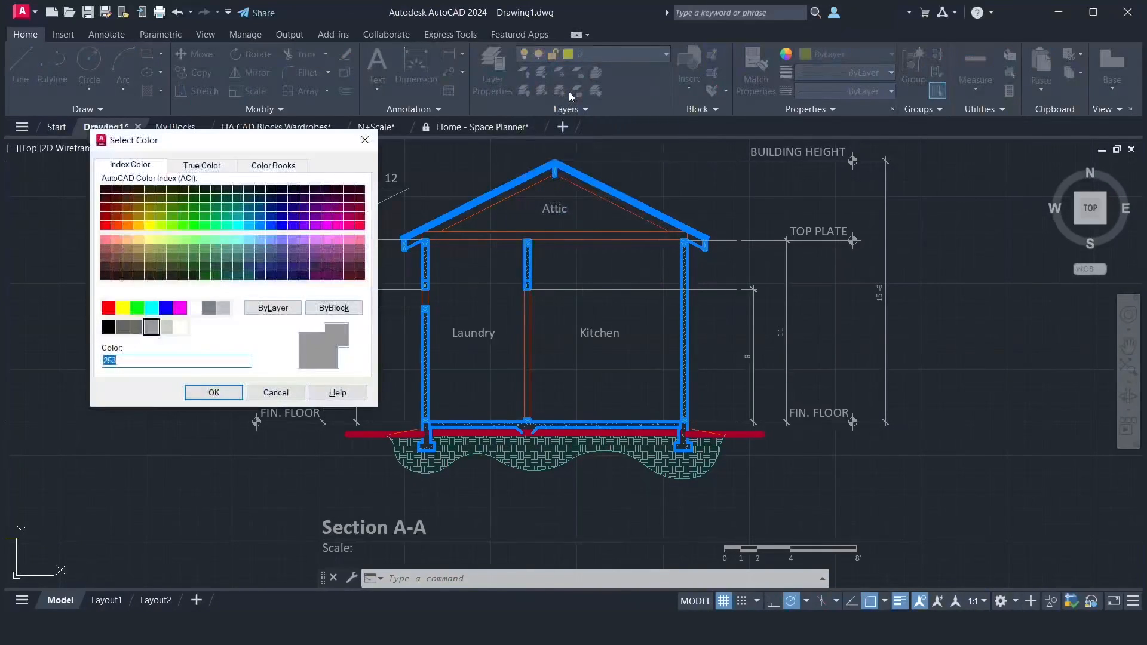
left_click(122, 327)
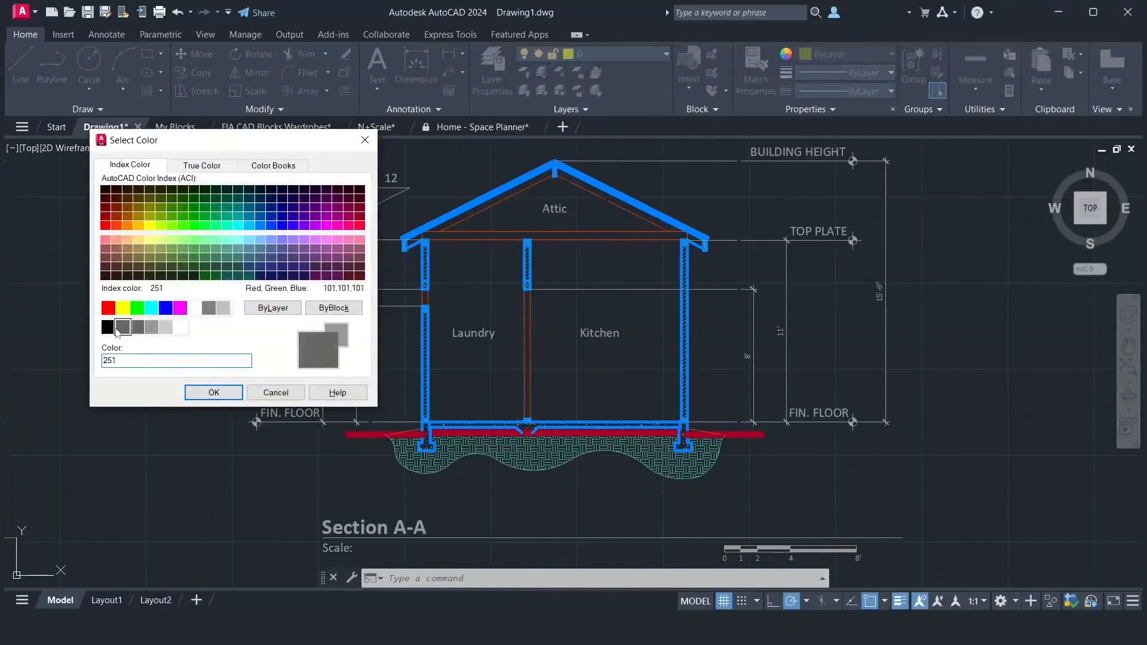
left_click(194, 395)
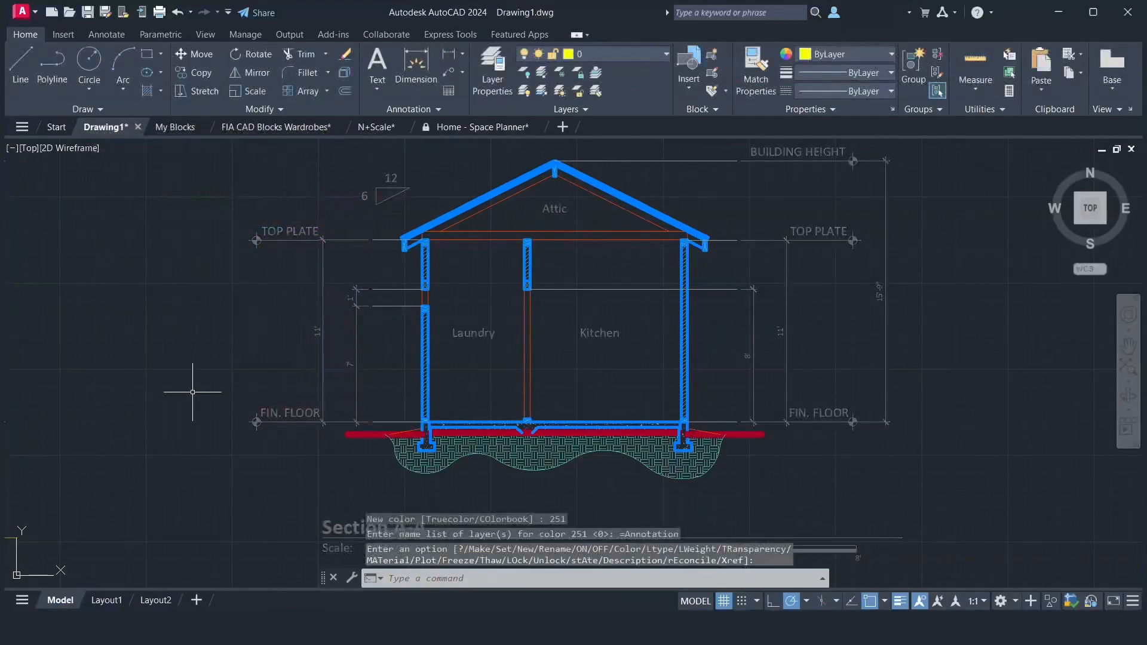